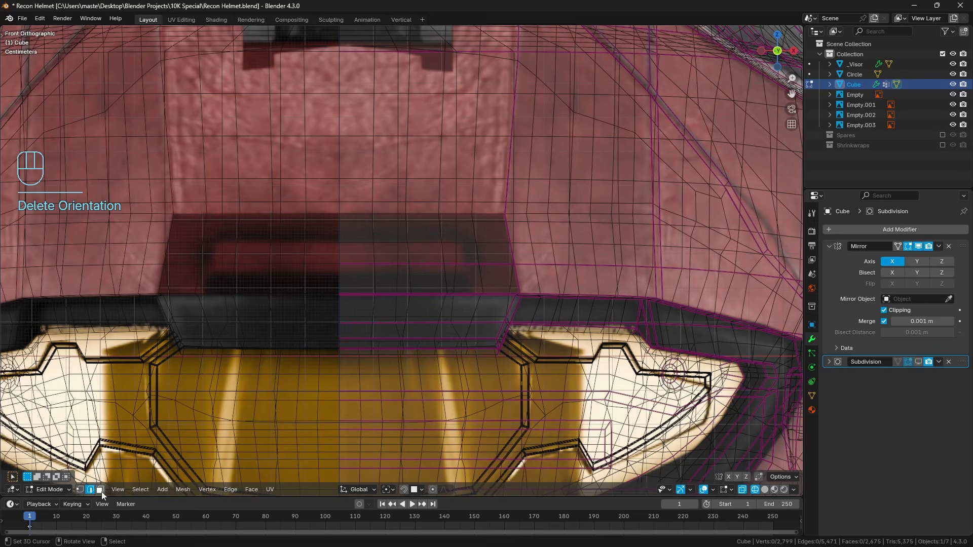
Select the row of five front faces directly above the visor brim, from the centre line to the angled corner crease.
{"action": "left_click", "coordinate": [100, 489]}
{"action": "key", "text": "z"}
{"action": "right_click", "coordinate": [368, 271]}
{"action": "right_click", "coordinate": [530, 279], "text": "ctrl"}
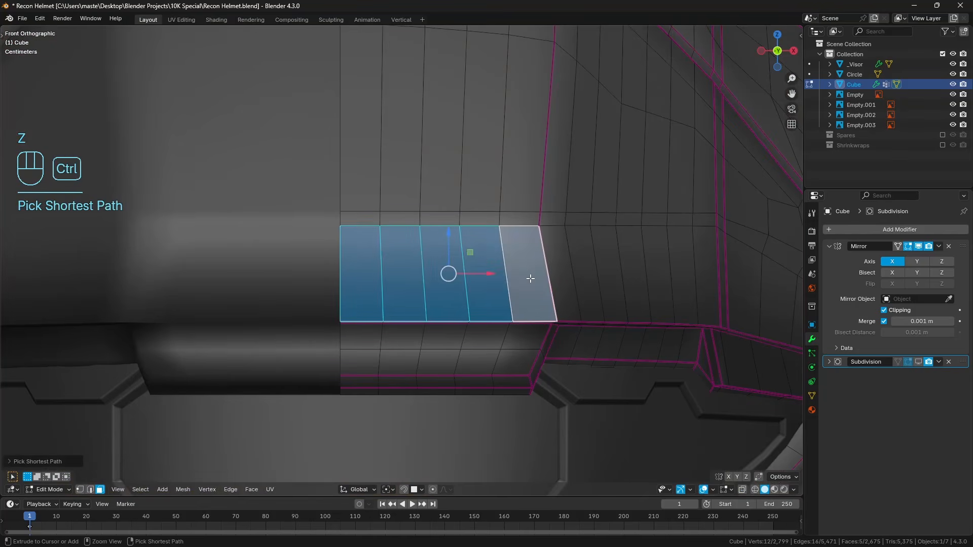
{"action": "middle_click_drag", "start_coordinate": [563, 255], "coordinate": [558, 226], "text": "shift"}
{"action": "key", "text": "z"}
{"action": "scroll", "coordinate": [541, 248], "scroll_direction": "up", "scroll_amount": 1}
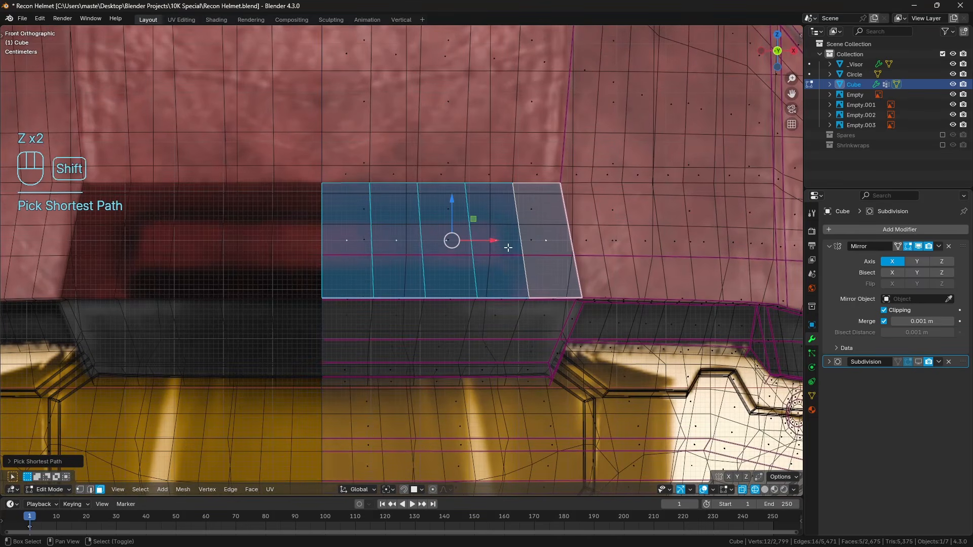
{"action": "mouse_move", "coordinate": [496, 248]}
{"action": "middle_mouse_down", "text": "shift"}
{"action": "mouse_move", "coordinate": [525, 241]}
{"action": "mouse_move", "coordinate": [477, 211]}
{"action": "middle_mouse_up", "text": "shift"}
{"action": "key", "text": "z"}
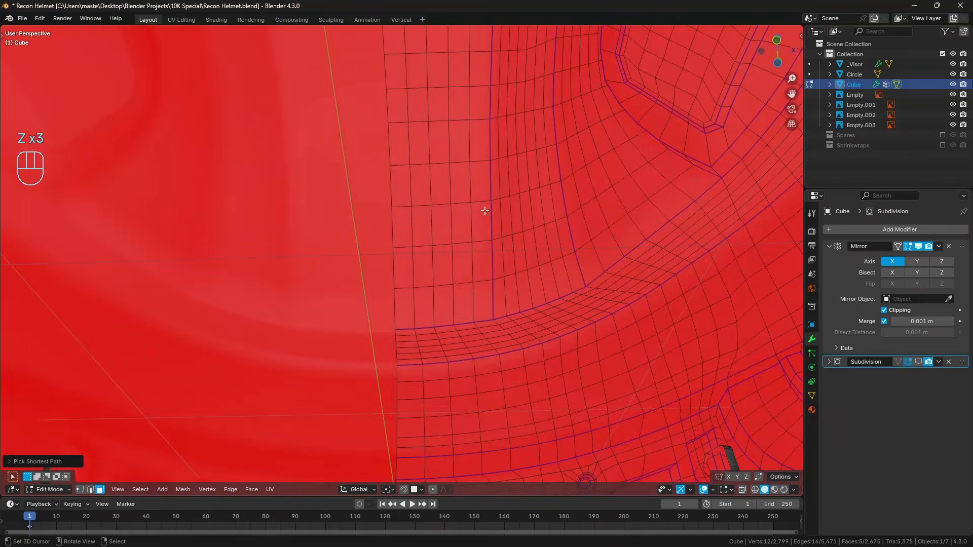
{"action": "key", "text": "KP_Decimal"}
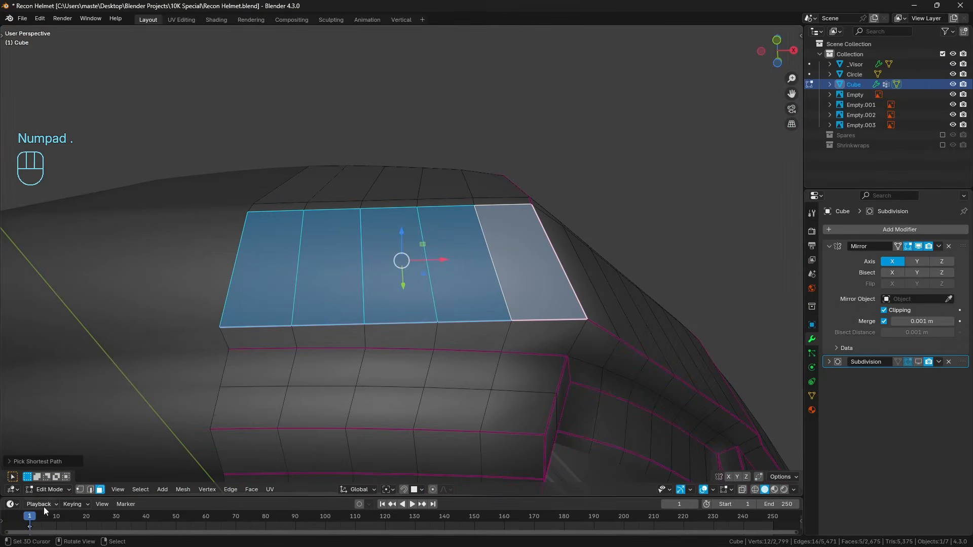
Select the lower boundary edges of that face row, from the centre line to the corner, and rip them apart.
{"action": "left_click", "coordinate": [90, 490]}
{"action": "left_click", "coordinate": [256, 327]}
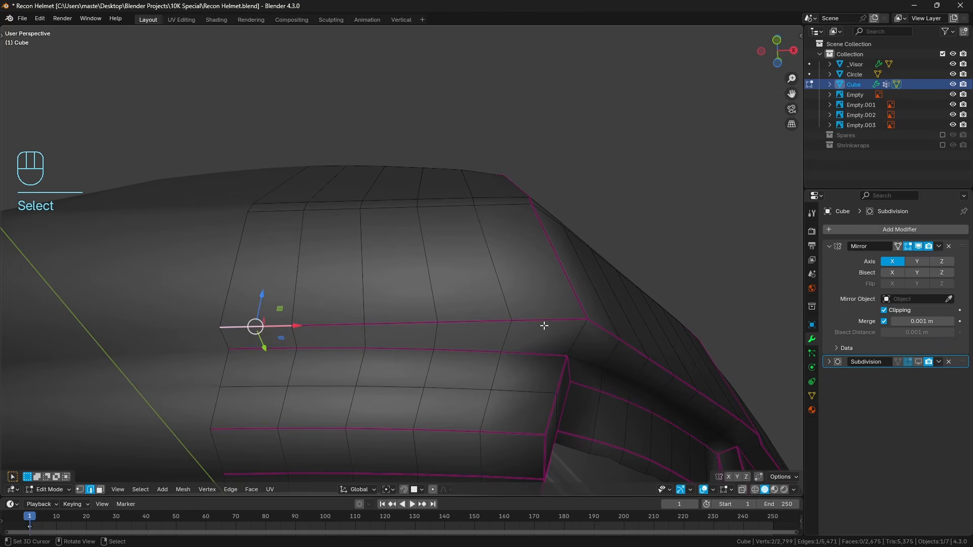
{"action": "left_click", "coordinate": [586, 323], "text": "ctrl"}
{"action": "key", "text": "v"}
{"action": "left_click", "coordinate": [577, 334]}
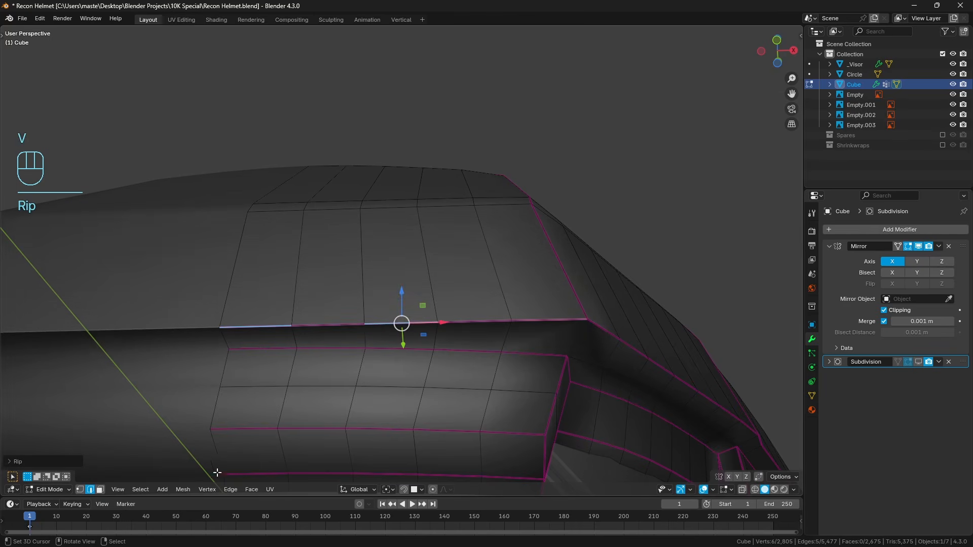
Reselect the five faces above the ripped edge and hide all other geometry of the helmet mesh.
{"action": "left_click", "coordinate": [100, 490]}
{"action": "right_click", "coordinate": [273, 312]}
{"action": "right_click", "coordinate": [587, 287], "text": "ctrl"}
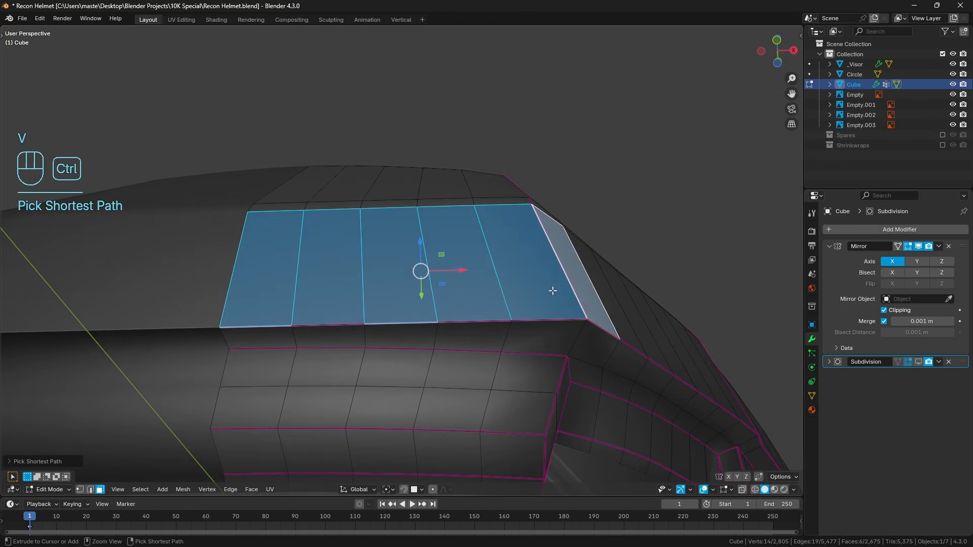
{"action": "right_click", "coordinate": [552, 291], "text": "ctrl"}
{"action": "key", "text": "ctrl+z"}
{"action": "key", "text": "ctrl+z"}
{"action": "key", "text": "KP_1"}
{"action": "key", "text": "z"}
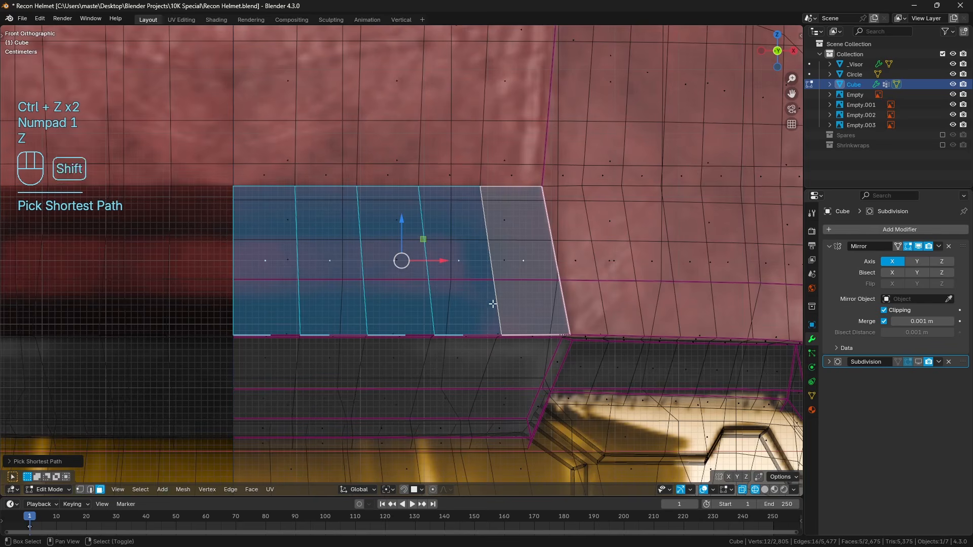
{"action": "key", "text": "shift+h"}
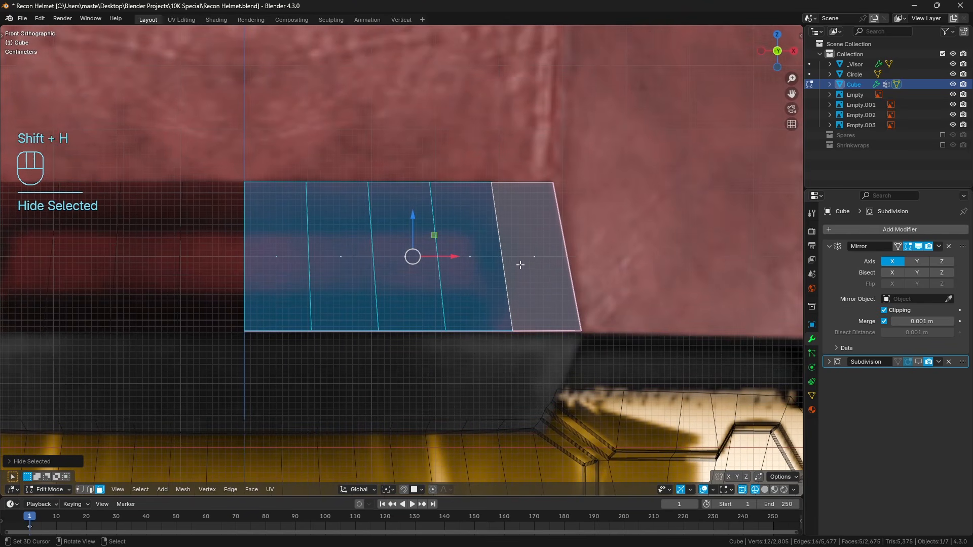
Deselect the outermost face and inset the remaining four faces by about 0.04 m.
{"action": "left_click", "coordinate": [537, 259], "text": "shift"}
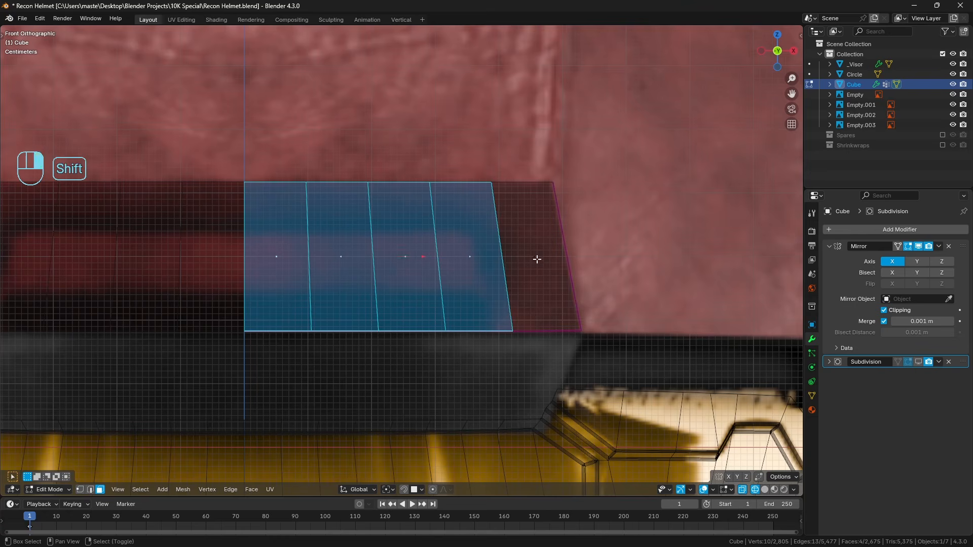
{"action": "key", "text": "i"}
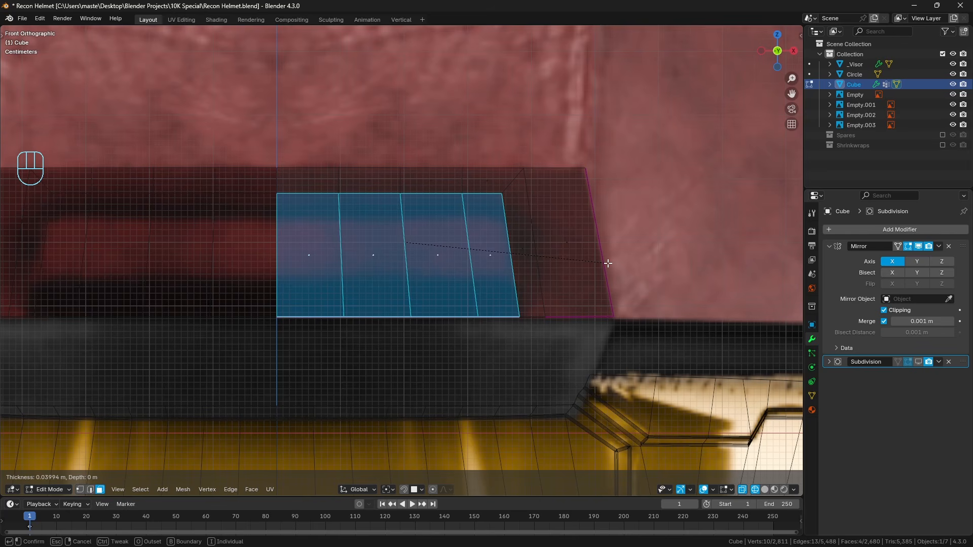
{"action": "left_click", "coordinate": [608, 263]}
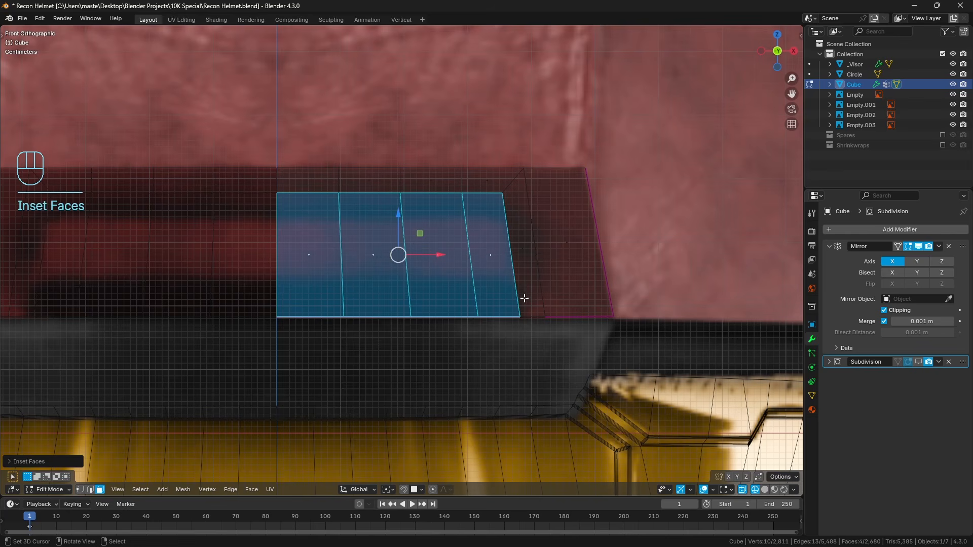
Slide the inset's upper edge row down by a factor of about 0.18 to match the front reference image.
{"action": "left_click", "coordinate": [80, 489]}
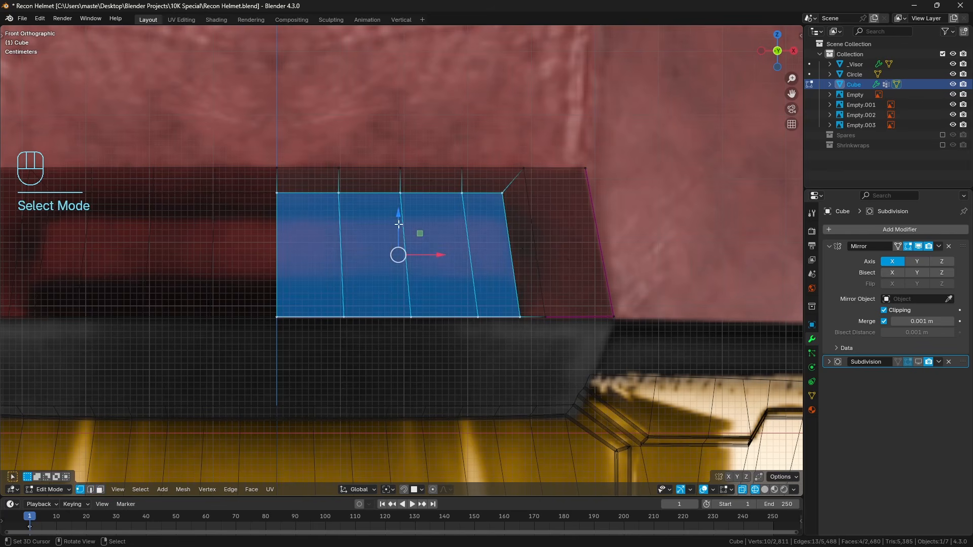
{"action": "left_click", "coordinate": [278, 193]}
{"action": "left_click", "coordinate": [547, 201], "text": "ctrl"}
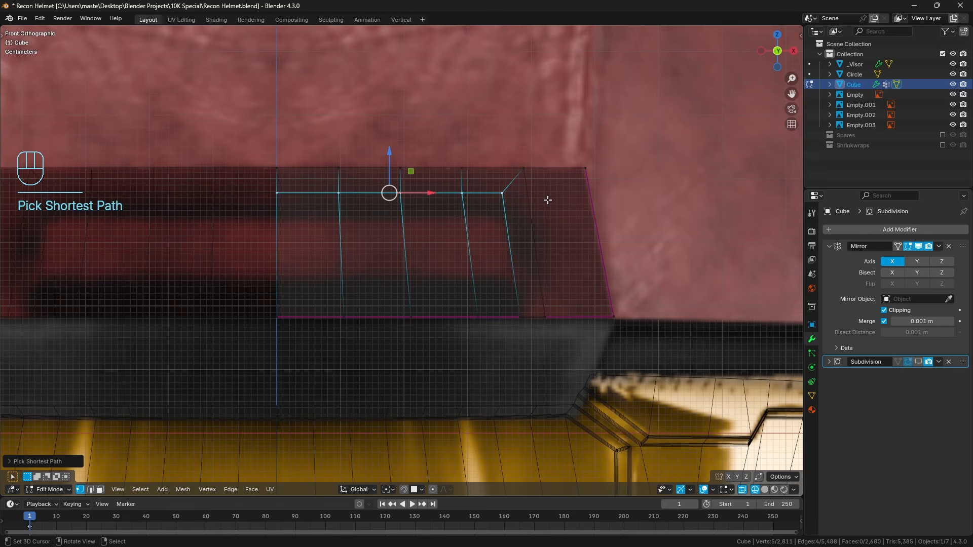
{"action": "key", "text": "g"}
{"action": "key", "text": "g"}
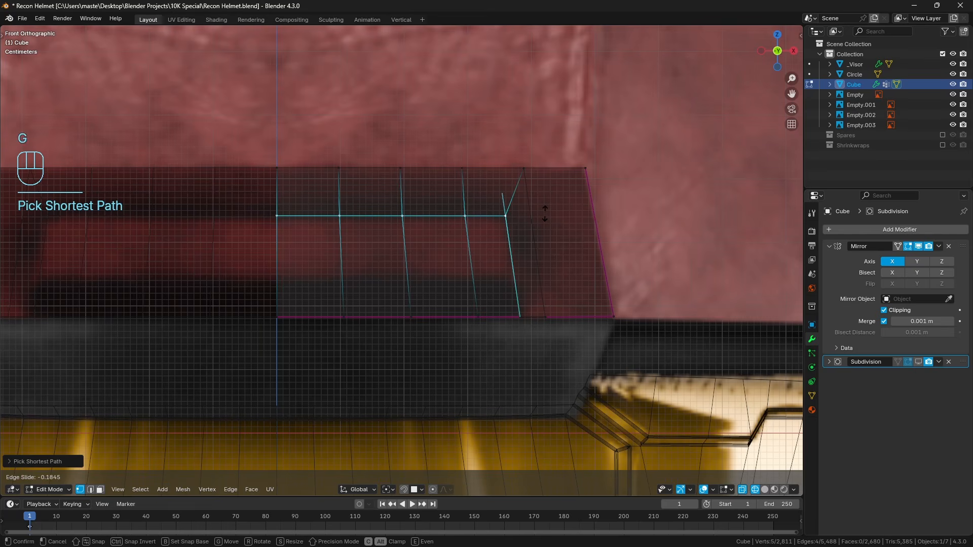
{"action": "left_click", "coordinate": [545, 214]}
{"action": "scroll", "coordinate": [545, 214], "scroll_direction": "down", "scroll_amount": 2}
{"action": "middle_click_drag", "start_coordinate": [445, 269], "coordinate": [480, 253], "text": "shift"}
{"action": "key", "text": "a"}
{"action": "key", "text": "a"}
{"action": "scroll", "coordinate": [480, 254], "scroll_direction": "up", "scroll_amount": 2}
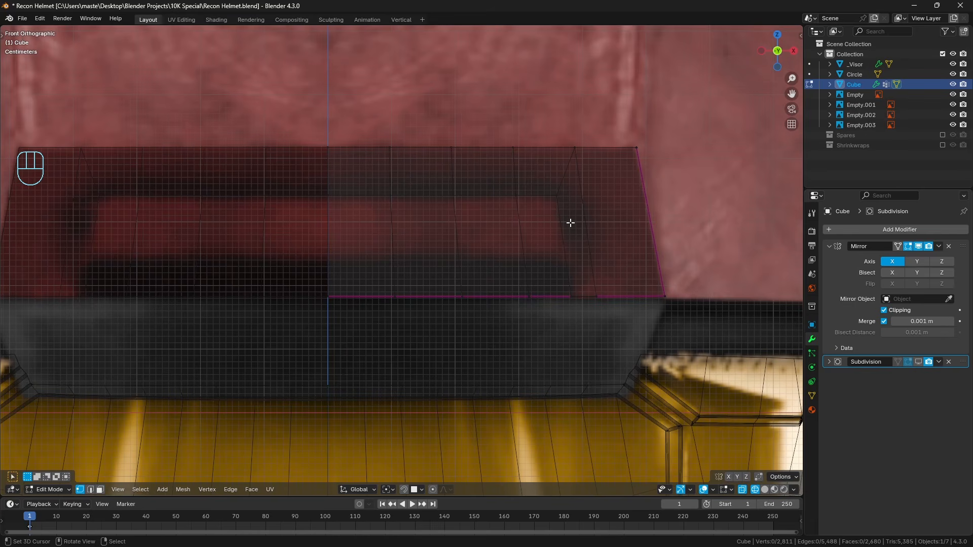
Sketch an annotation in the side view showing a wedge profile projecting outward from the inset faces.
{"action": "key", "text": "KP_3"}
{"action": "middle_click_drag", "start_coordinate": [483, 193], "coordinate": [491, 192], "text": "shift"}
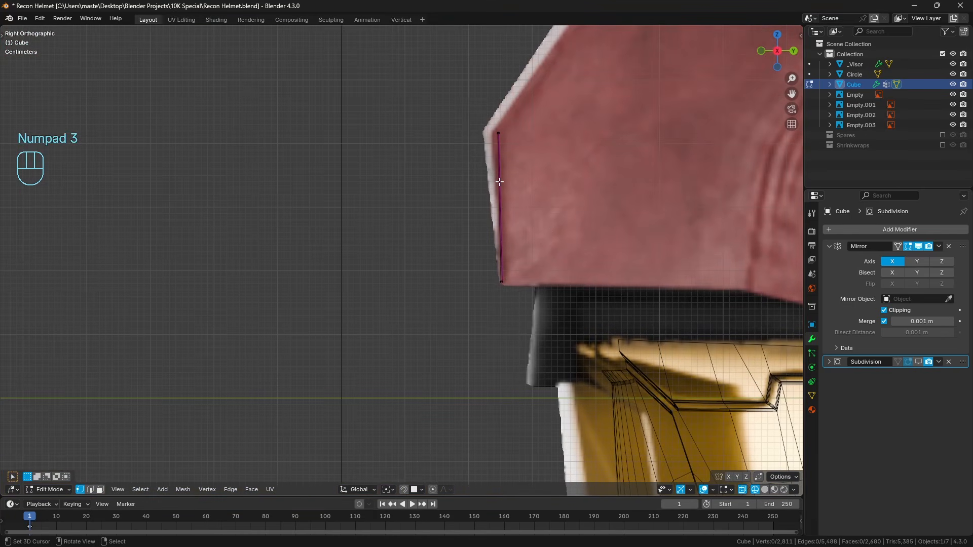
{"action": "left_click_drag", "start_coordinate": [500, 181], "coordinate": [502, 175]}
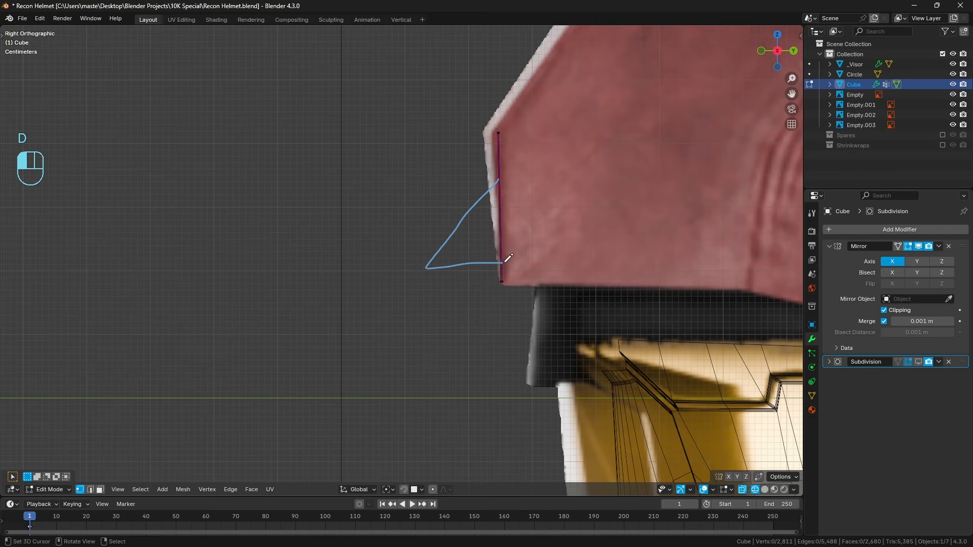
{"action": "right_click_drag", "start_coordinate": [508, 258], "coordinate": [510, 188]}
{"action": "key", "text": "KP_1"}
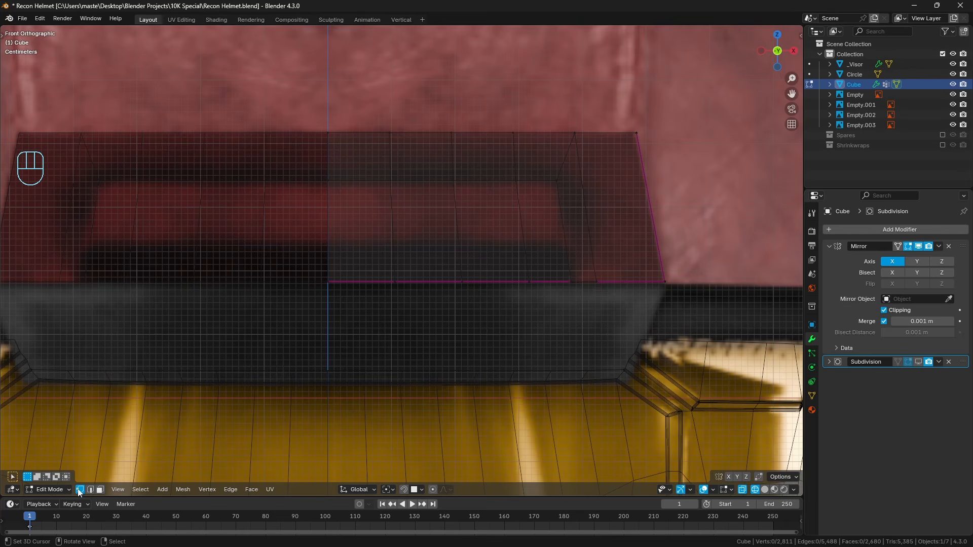
Subdivide the five vertical edges of the inset area once to add a horizontal edge row through its middle.
{"action": "left_click", "coordinate": [90, 490]}
{"action": "key", "text": "alt+z"}
{"action": "left_click", "coordinate": [394, 243], "text": "shift"}
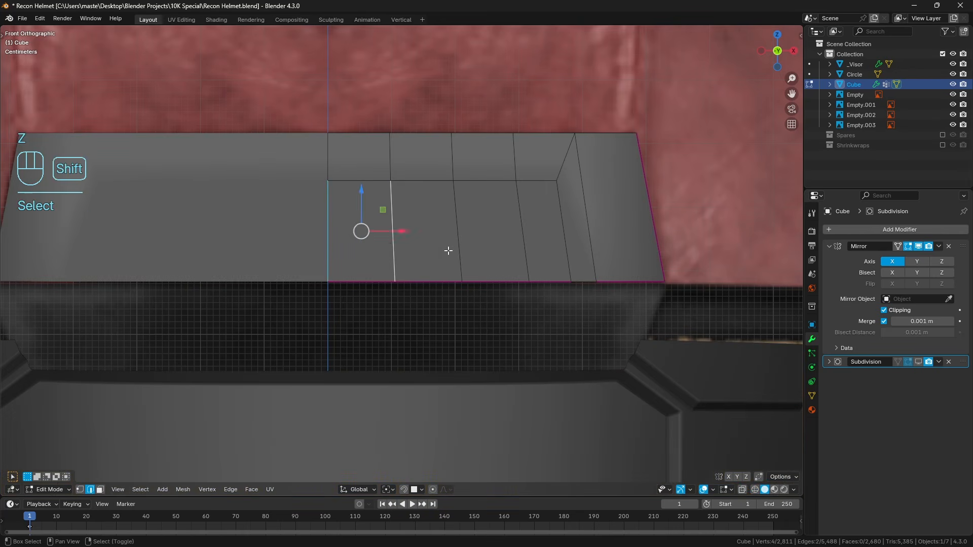
{"action": "left_click", "coordinate": [458, 243], "text": "shift"}
{"action": "left_click", "coordinate": [524, 246], "text": "shift"}
{"action": "left_click", "coordinate": [566, 244], "text": "shift"}
{"action": "key", "text": "q"}
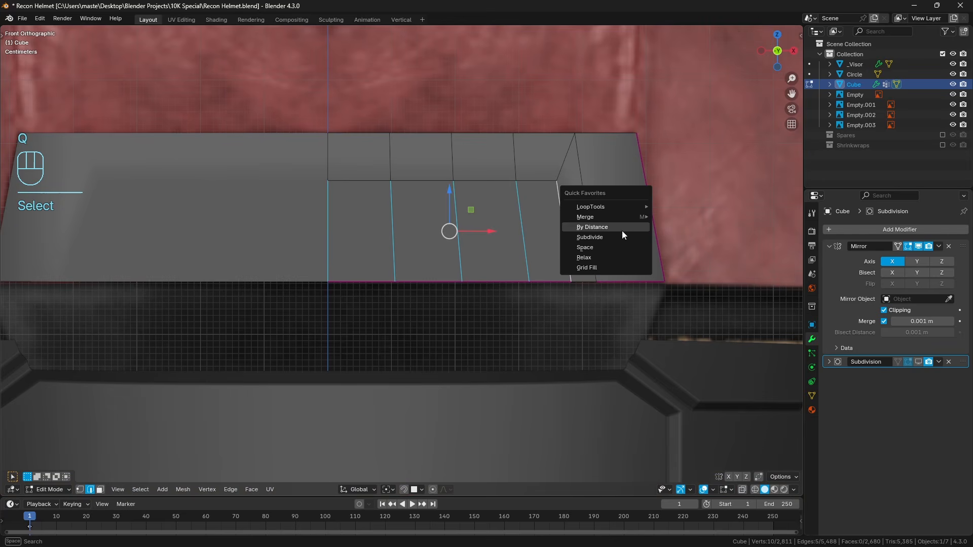
{"action": "left_click", "coordinate": [625, 237]}
{"action": "key", "text": "a"}
{"action": "key", "text": "a"}
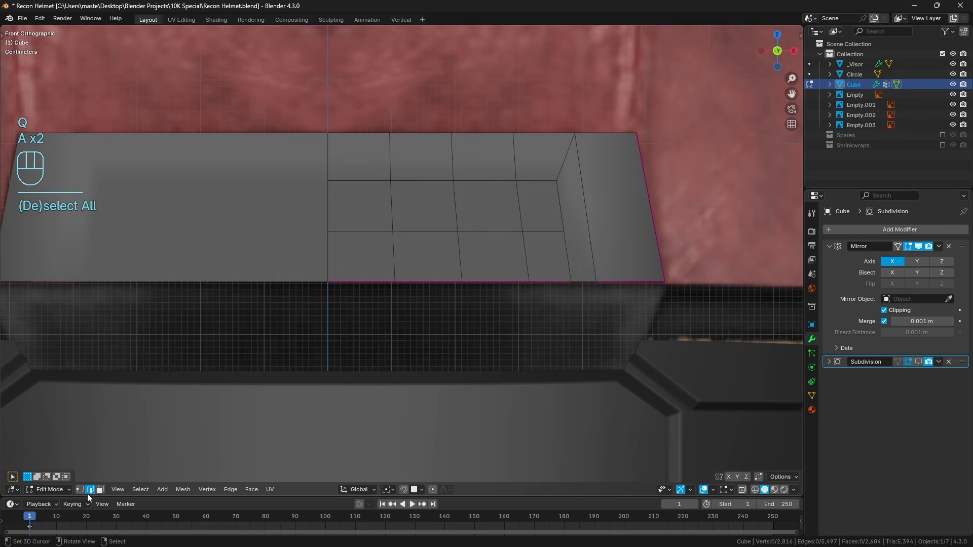
Try to pull the new middle edge row outward along the Y axis in the side view.
{"action": "left_click", "coordinate": [370, 232]}
{"action": "left_click", "coordinate": [545, 231], "text": "ctrl"}
{"action": "key", "text": "KP_3"}
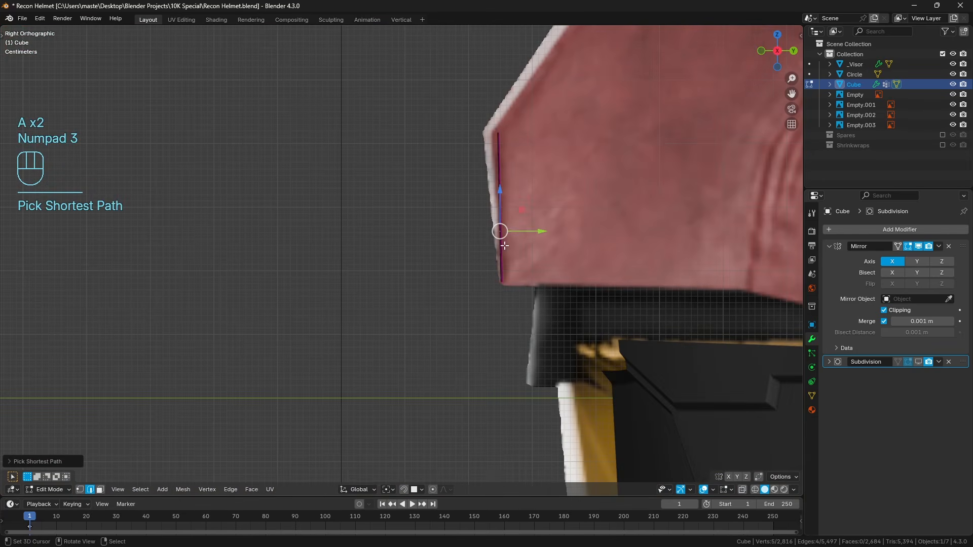
{"action": "left_click_drag", "start_coordinate": [546, 230], "coordinate": [514, 229]}
{"action": "middle_click_drag", "start_coordinate": [537, 230], "coordinate": [568, 237]}
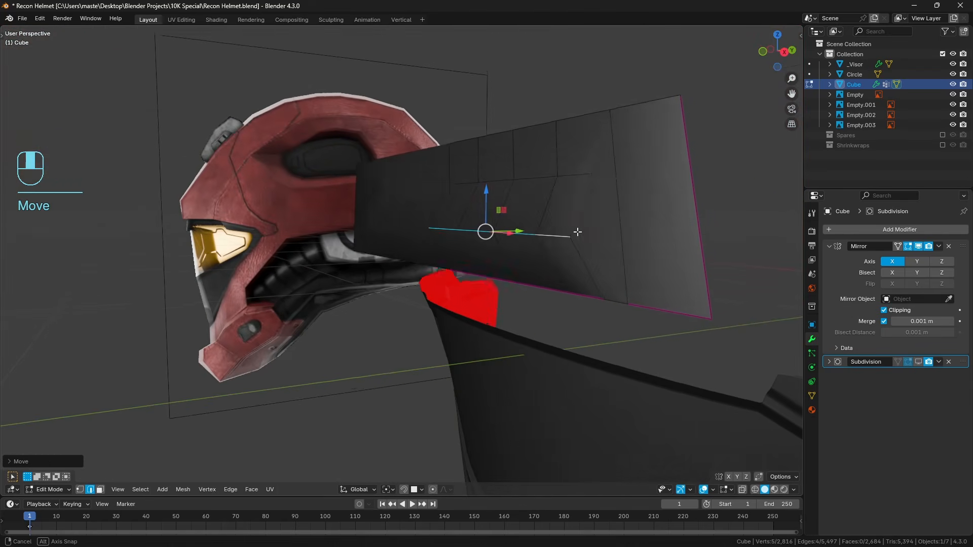
{"action": "key", "text": "ctrl+z"}
Reveal all hidden helmet geometry and clear the selection.
{"action": "middle_click_drag", "start_coordinate": [636, 235], "coordinate": [664, 248]}
{"action": "key", "text": "a"}
{"action": "key", "text": "a"}
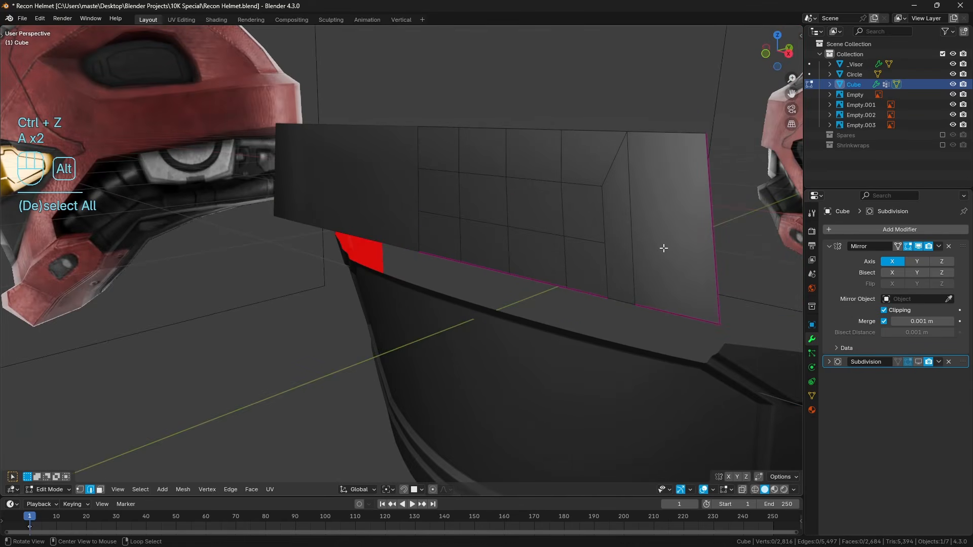
{"action": "key", "text": "alt+h"}
{"action": "key", "text": "a"}
{"action": "key", "text": "a"}
{"action": "key", "text": "z"}
Select the middle horizontal edge row of the inset area in the front view and rip it in place.
{"action": "key", "text": "z"}
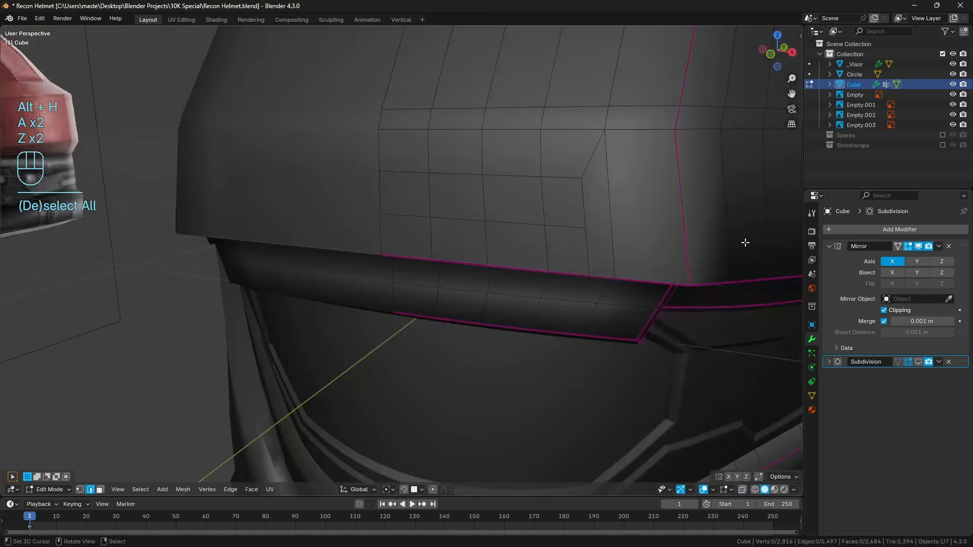
{"action": "key", "text": "KP_1"}
{"action": "key", "text": "z"}
{"action": "left_click", "coordinate": [585, 246]}
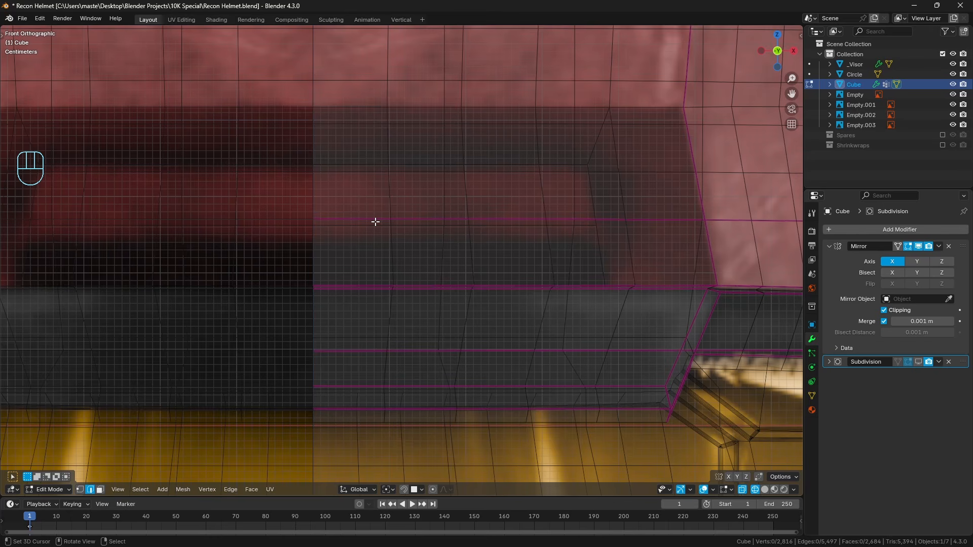
{"action": "right_click", "coordinate": [361, 219]}
{"action": "key", "text": "z"}
{"action": "right_click", "coordinate": [584, 227], "text": "ctrl"}
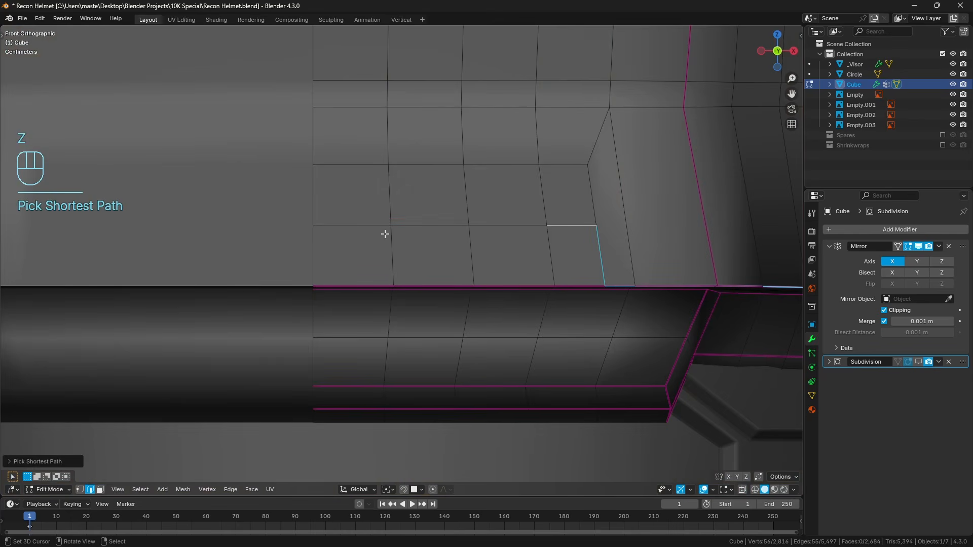
{"action": "right_click", "coordinate": [378, 232]}
{"action": "right_click", "coordinate": [598, 229], "text": "ctrl"}
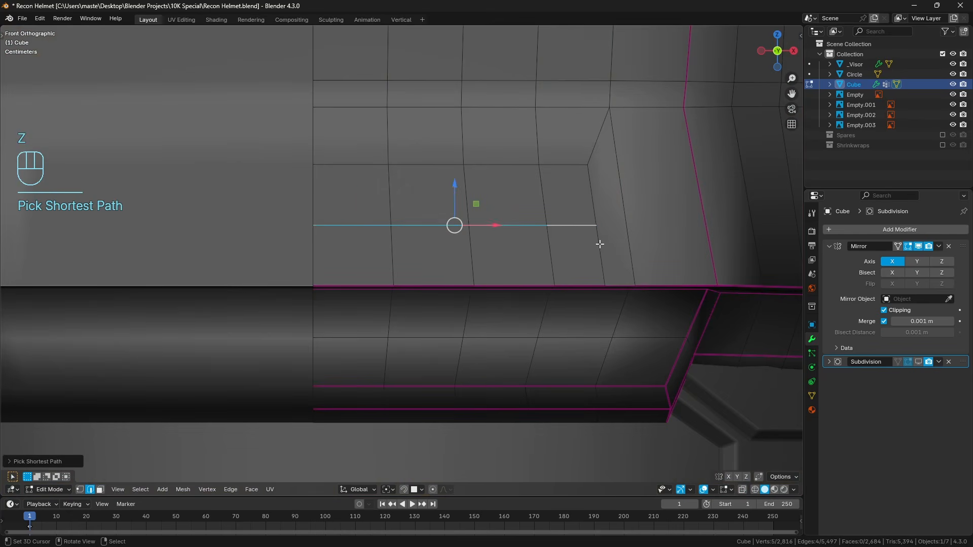
{"action": "key", "text": "v"}
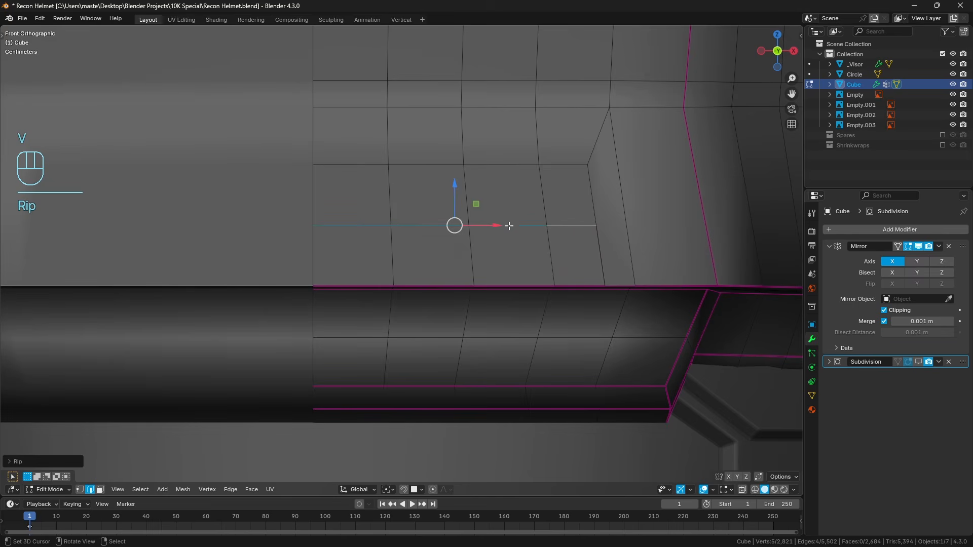
Try to pull the ripped middle edge row outward along the Y axis.
{"action": "right_click", "coordinate": [383, 225], "text": "alt"}
{"action": "key", "text": "z"}
{"action": "key", "text": "z"}
{"action": "middle_click_drag", "start_coordinate": [478, 229], "coordinate": [420, 247]}
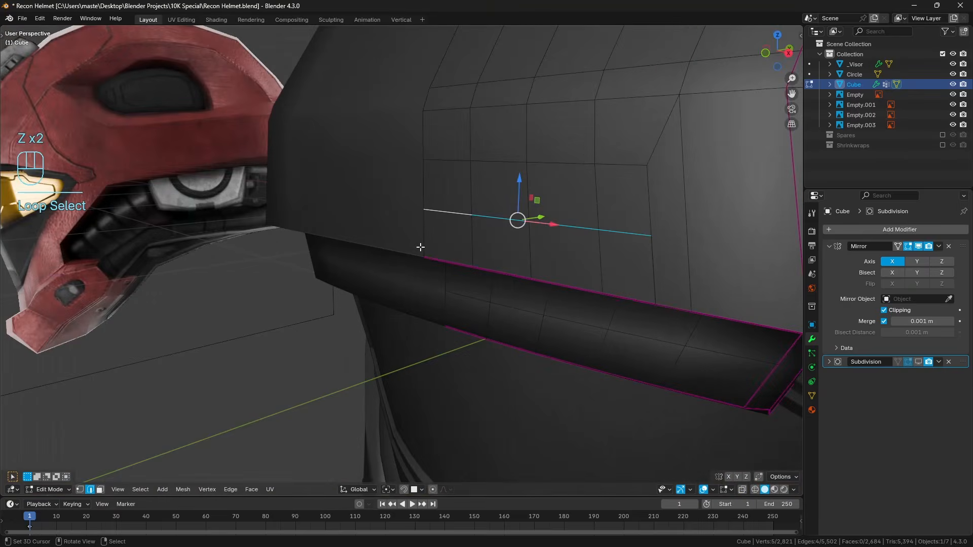
{"action": "left_click_drag", "start_coordinate": [545, 219], "coordinate": [525, 222]}
{"action": "mouse_move", "coordinate": [598, 232]}
{"action": "middle_mouse_down"}
{"action": "mouse_move", "coordinate": [576, 211]}
{"action": "mouse_move", "coordinate": [599, 232]}
{"action": "middle_mouse_up"}
{"action": "key", "text": "ctrl+z"}
Rip the outer end vertex of the middle edge row, leaving the ripped copy in its original position.
{"action": "left_click", "coordinate": [80, 489]}
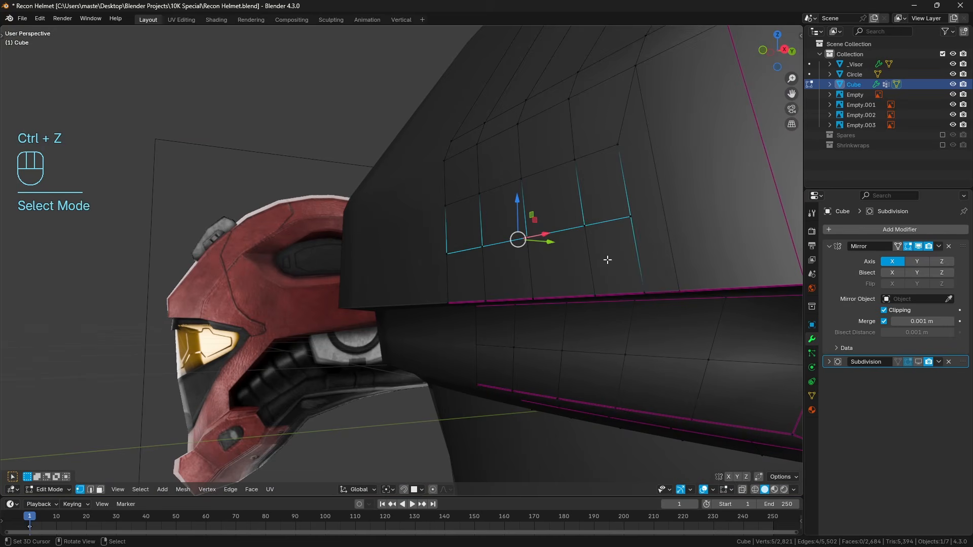
{"action": "left_click", "coordinate": [631, 216]}
{"action": "key", "text": "z"}
{"action": "key", "text": "z"}
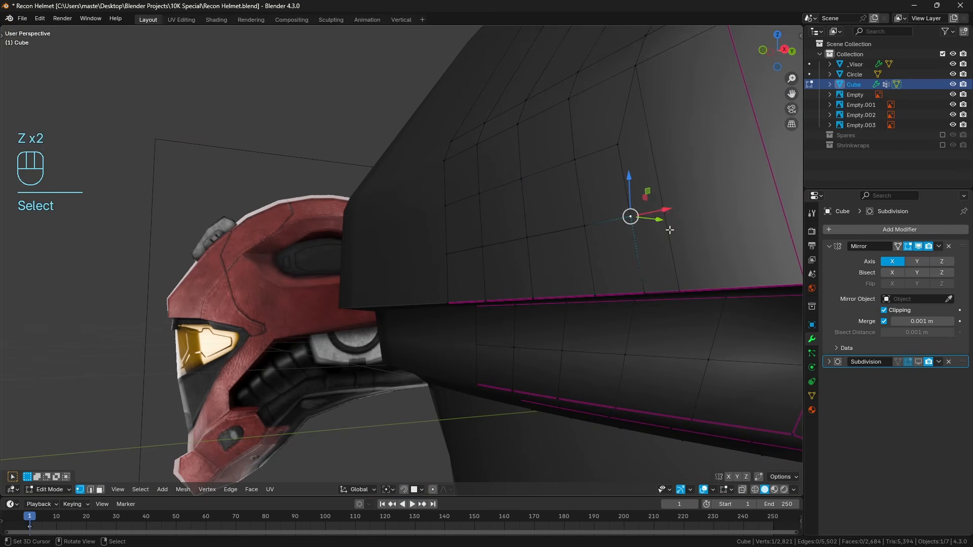
{"action": "key", "text": "h"}
{"action": "key", "text": "v"}
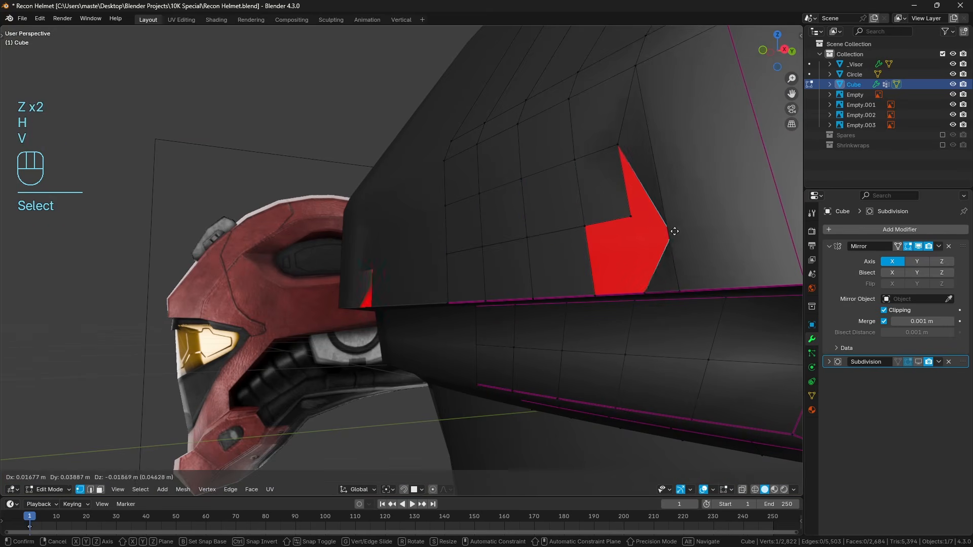
{"action": "right_click", "coordinate": [674, 232]}
Select the upper copy of the ripped middle edge row and pull it outward about 0.013 m along the Y axis.
{"action": "right_click", "coordinate": [616, 223], "text": "alt"}
{"action": "middle_click_drag", "start_coordinate": [577, 238], "coordinate": [562, 242]}
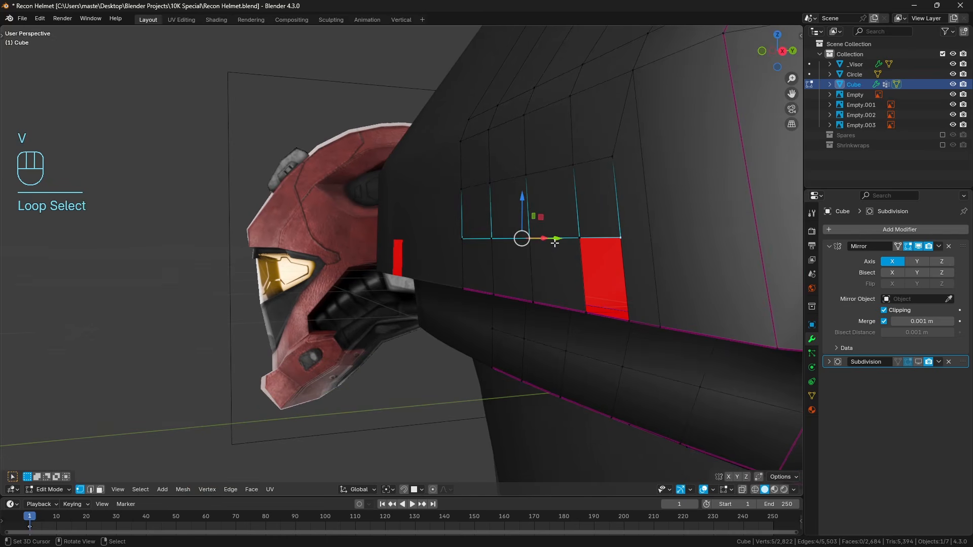
{"action": "left_click_drag", "start_coordinate": [562, 242], "coordinate": [527, 239]}
{"action": "key", "text": "KP_3"}
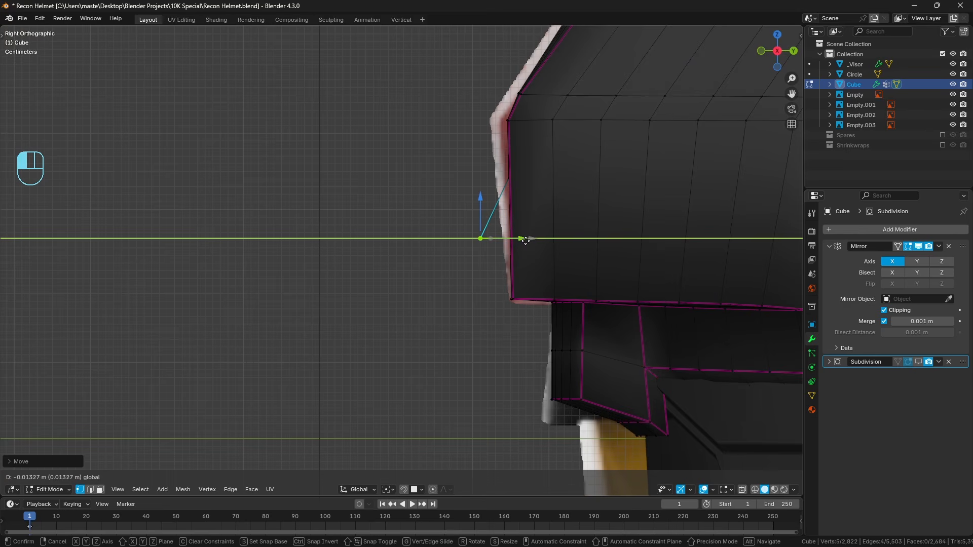
{"action": "left_click_drag", "start_coordinate": [526, 241], "coordinate": [525, 241]}
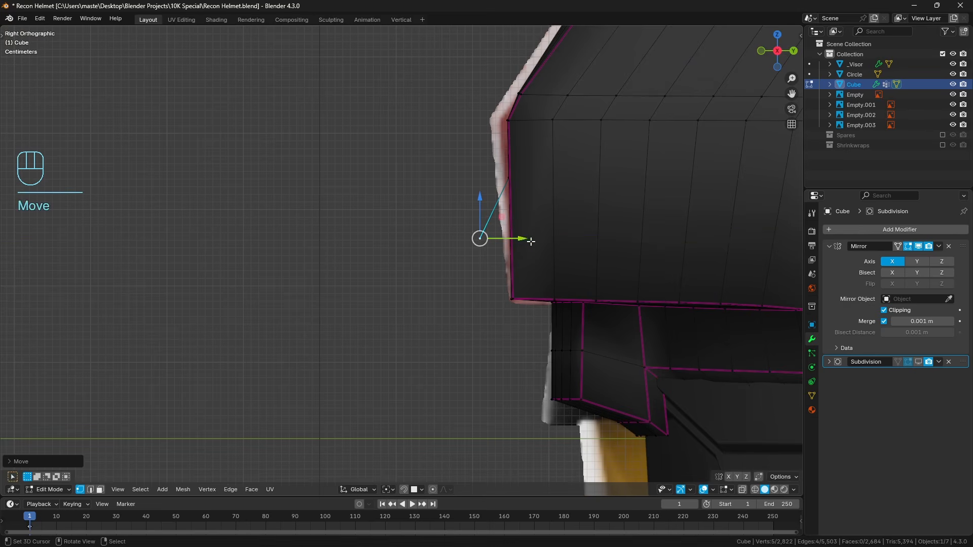
Return to the front view, reveal all hidden geometry and clear the selection.
{"action": "key", "text": "a"}
{"action": "key", "text": "a"}
{"action": "key", "text": "z"}
{"action": "middle_click_drag", "start_coordinate": [490, 257], "coordinate": [511, 234]}
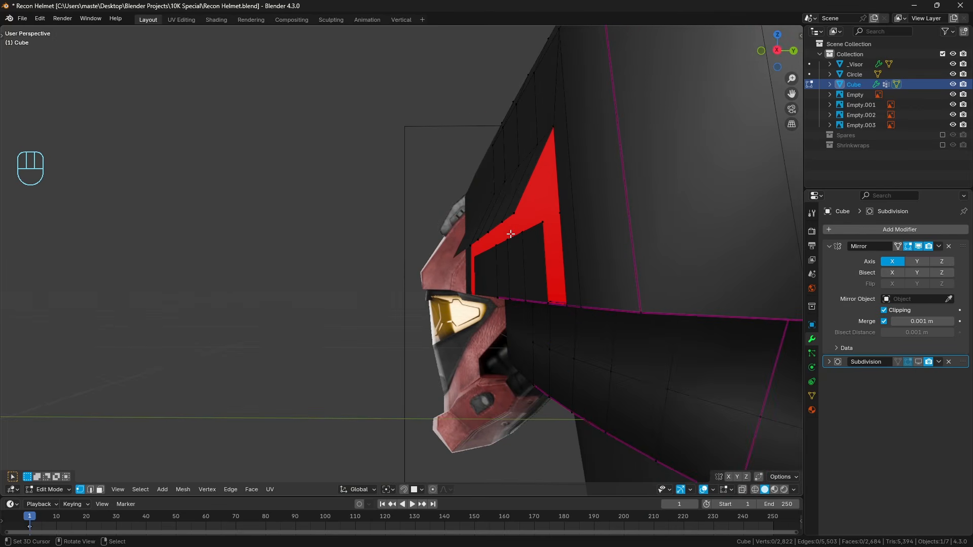
{"action": "key", "text": "KP_1"}
{"action": "key", "text": "z"}
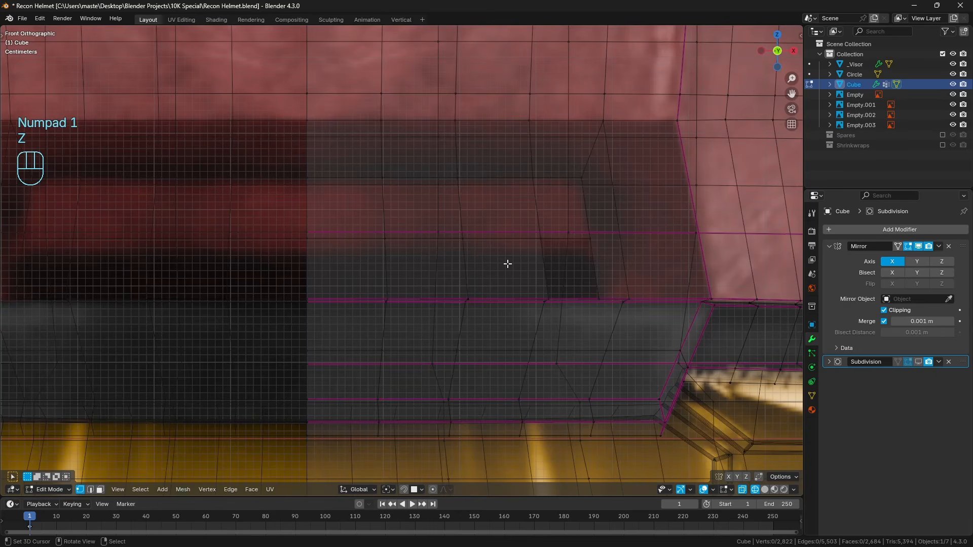
{"action": "key", "text": "z"}
{"action": "left_click", "coordinate": [501, 242], "text": "alt"}
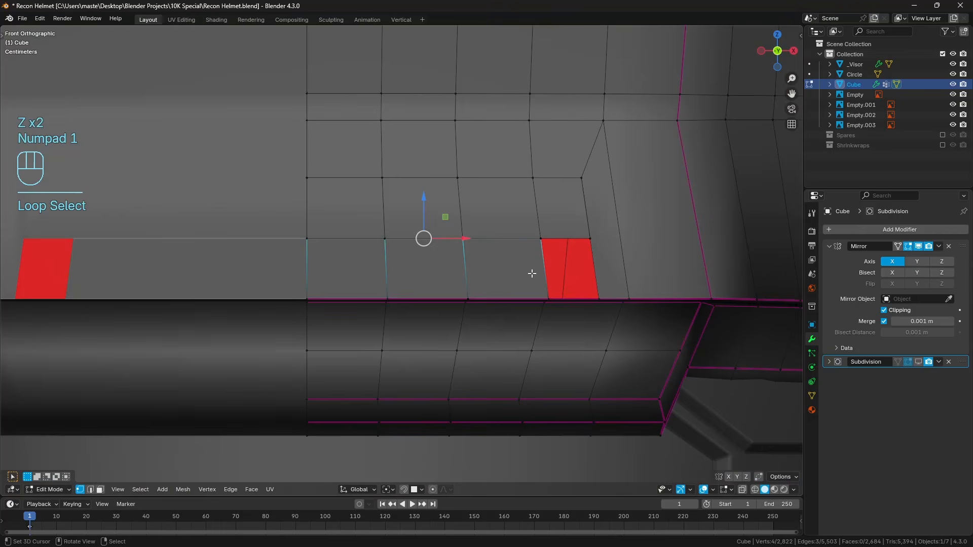
{"action": "key", "text": "alt+h"}
{"action": "key", "text": "a"}
{"action": "key", "text": "a"}
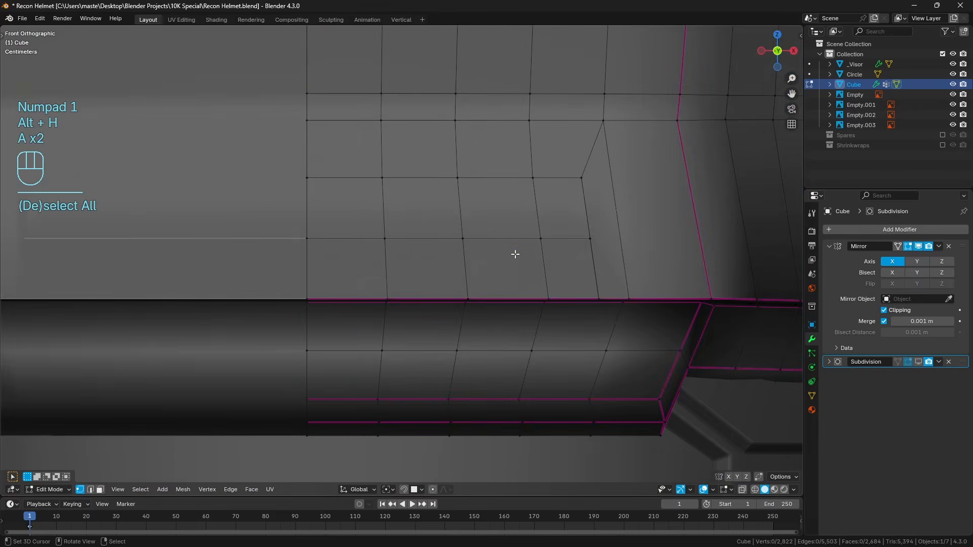
Select the full lower ripped edge row and edge-slide it down toward the brim seam within the reference's dark band.
{"action": "middle_click_drag", "start_coordinate": [514, 254], "coordinate": [515, 277]}
{"action": "left_click", "coordinate": [515, 276], "text": "alt"}
{"action": "key", "text": "KP_1"}
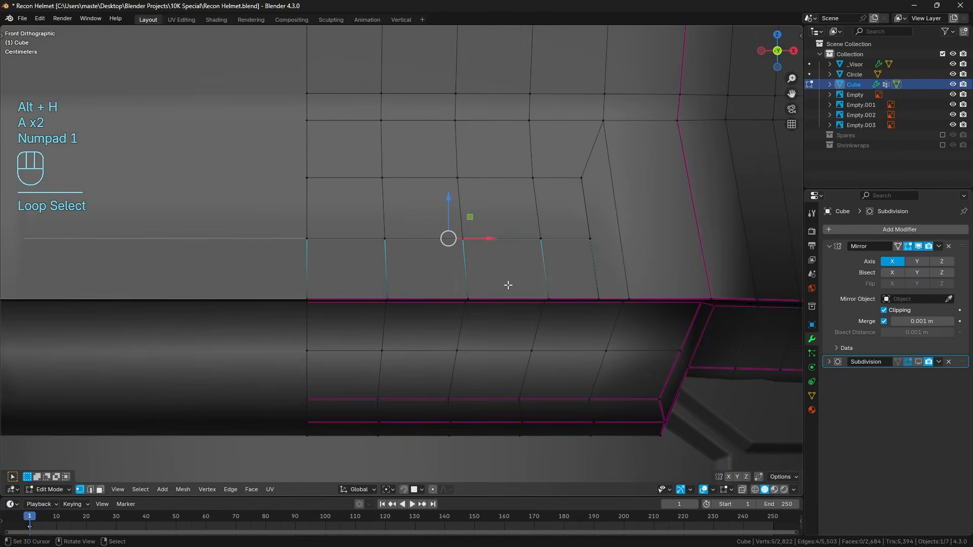
{"action": "key", "text": "z"}
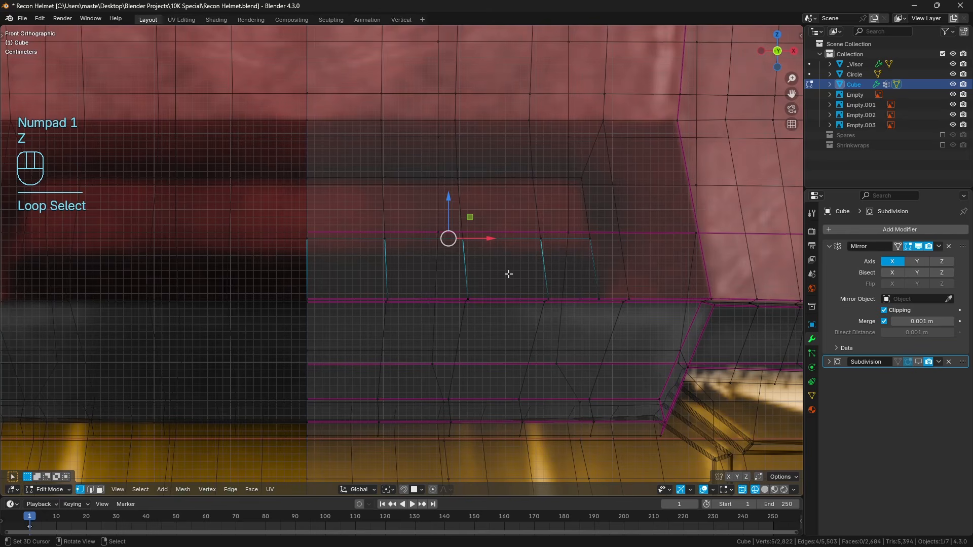
{"action": "key", "text": "g"}
{"action": "key", "text": "g"}
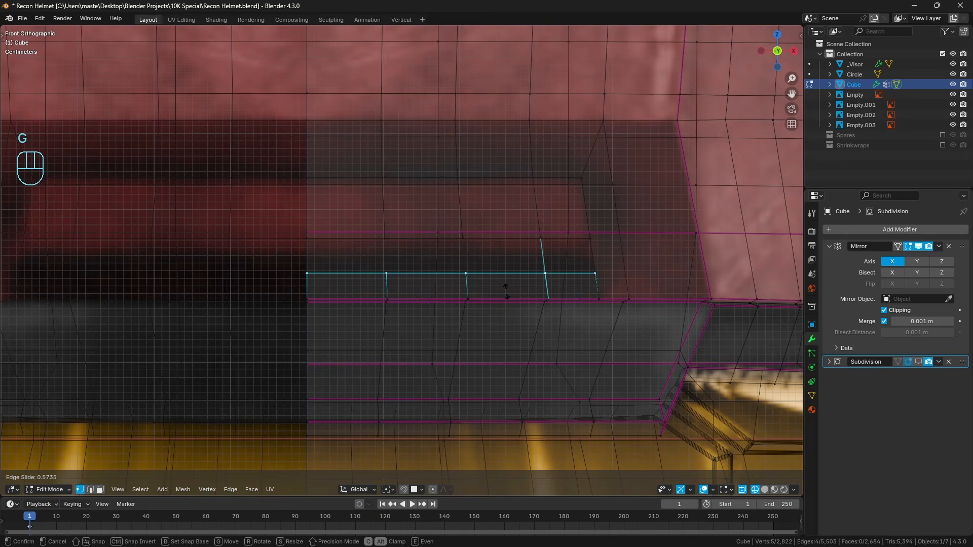
{"action": "left_click", "coordinate": [506, 291]}
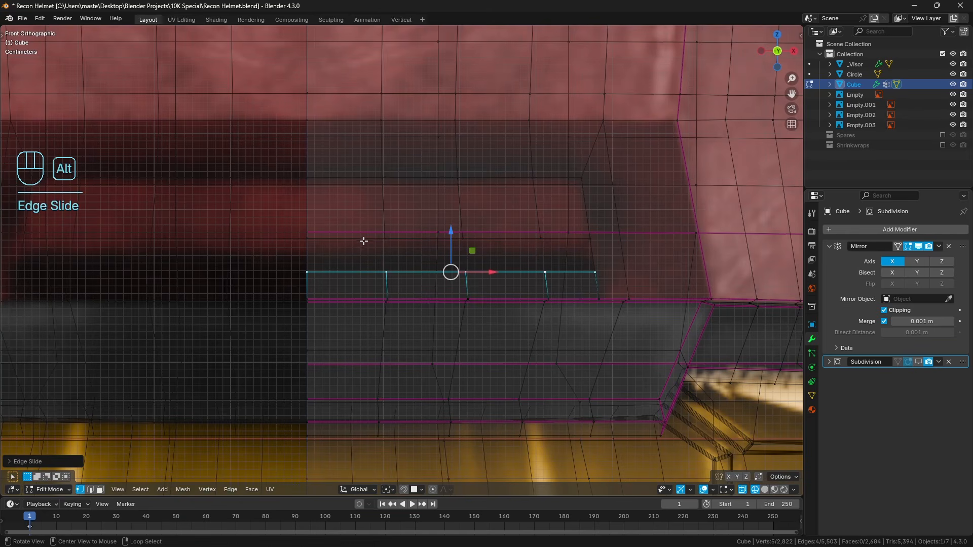
Lower the upper ripped edge row along Z to the bottom of the red inset in the front reference.
{"action": "right_click", "coordinate": [364, 241], "text": "alt"}
{"action": "left_click_drag", "start_coordinate": [446, 201], "coordinate": [446, 213]}
{"action": "key", "text": "z"}
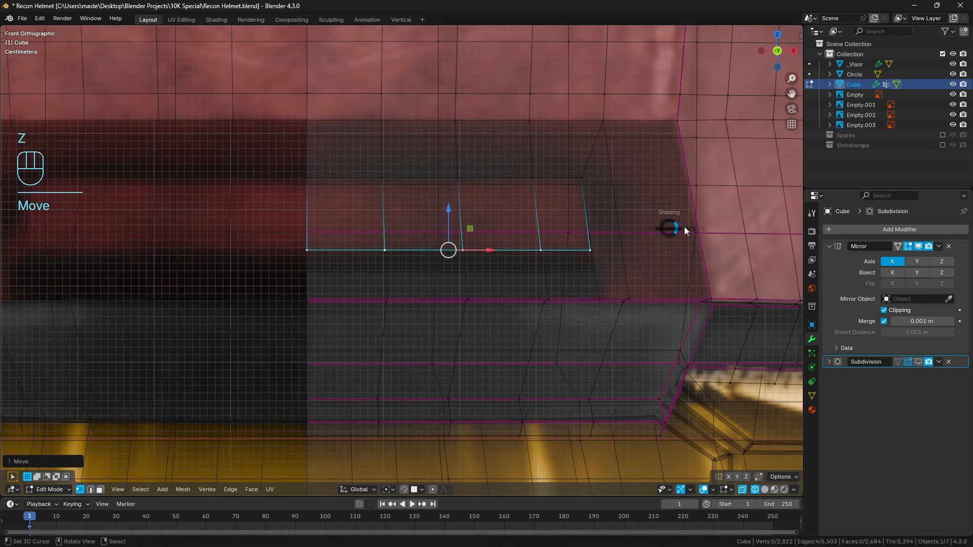
{"action": "left_click", "coordinate": [685, 230]}
Fill the long horizontal gap between the two ripped edge rows with faces.
{"action": "middle_click_drag", "start_coordinate": [659, 233], "coordinate": [531, 239]}
{"action": "key", "text": "a"}
{"action": "key", "text": "a"}
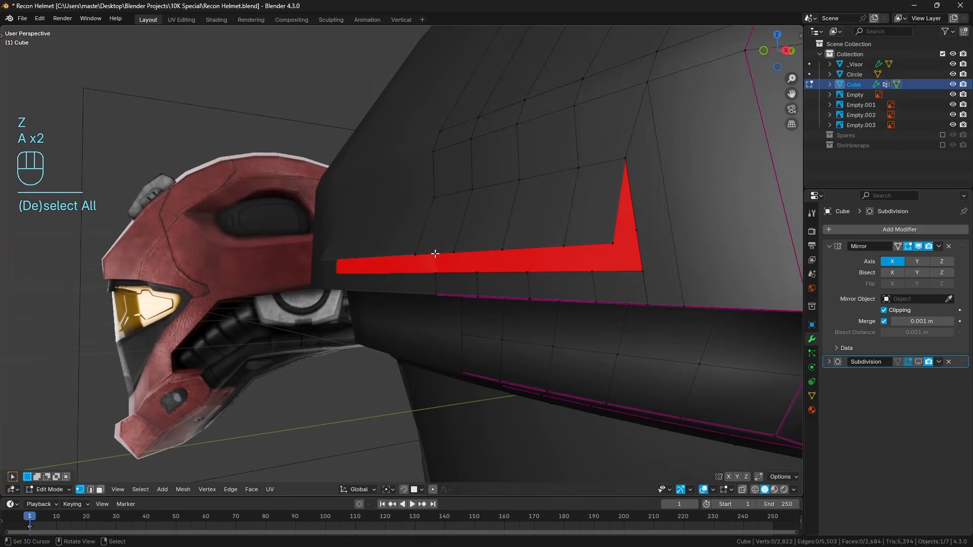
{"action": "left_click", "coordinate": [435, 253], "text": "shift"}
{"action": "left_click", "coordinate": [435, 274], "text": "shift"}
{"action": "key", "text": "f"}
{"action": "key", "text": "f"}
{"action": "key", "text": "f"}
{"action": "key", "text": "f"}
{"action": "key", "text": "f"}
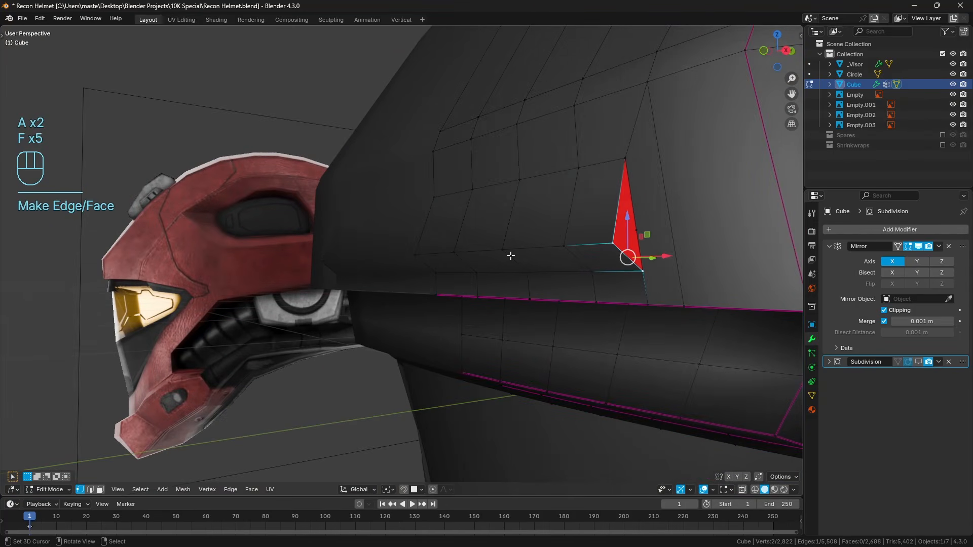
{"action": "key", "text": "a"}
{"action": "key", "text": "a"}
Dissolve the extra vertex on the inset's outer vertical edge beside the triangular hole.
{"action": "middle_click_drag", "start_coordinate": [631, 256], "coordinate": [638, 249]}
{"action": "left_click", "coordinate": [639, 249], "text": "ctrl"}
{"action": "key", "text": "ctrl+x"}
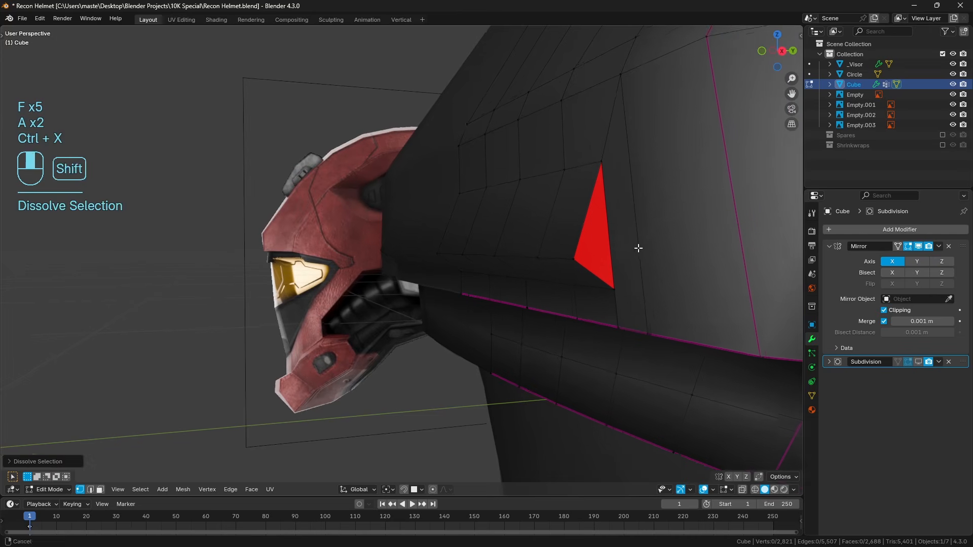
{"action": "key", "text": "a"}
{"action": "key", "text": "a"}
Fill the remaining triangular hole at the outer end of the inset with a face.
{"action": "left_click", "coordinate": [569, 265]}
{"action": "left_click", "coordinate": [612, 287], "text": "shift"}
{"action": "key", "text": "f"}
{"action": "key", "text": "a"}
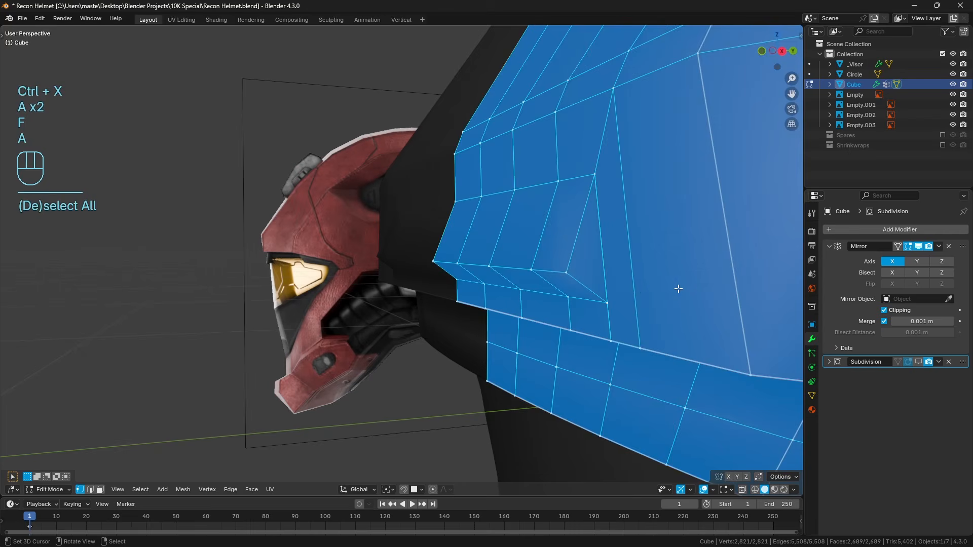
{"action": "key", "text": "a"}
Merge all of the helmet mesh's vertices by distance and clear the selection.
{"action": "key", "text": "q"}
{"action": "key", "text": "Escape"}
{"action": "key", "text": "a"}
{"action": "key", "text": "q"}
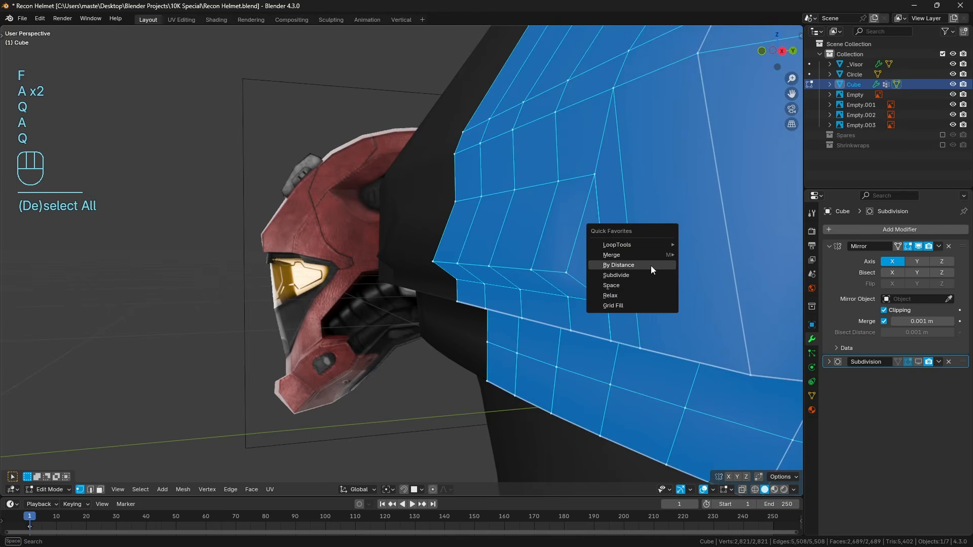
{"action": "left_click", "coordinate": [651, 267]}
{"action": "middle_click_drag", "start_coordinate": [627, 276], "coordinate": [598, 250]}
{"action": "key", "text": "a"}
{"action": "key", "text": "a"}
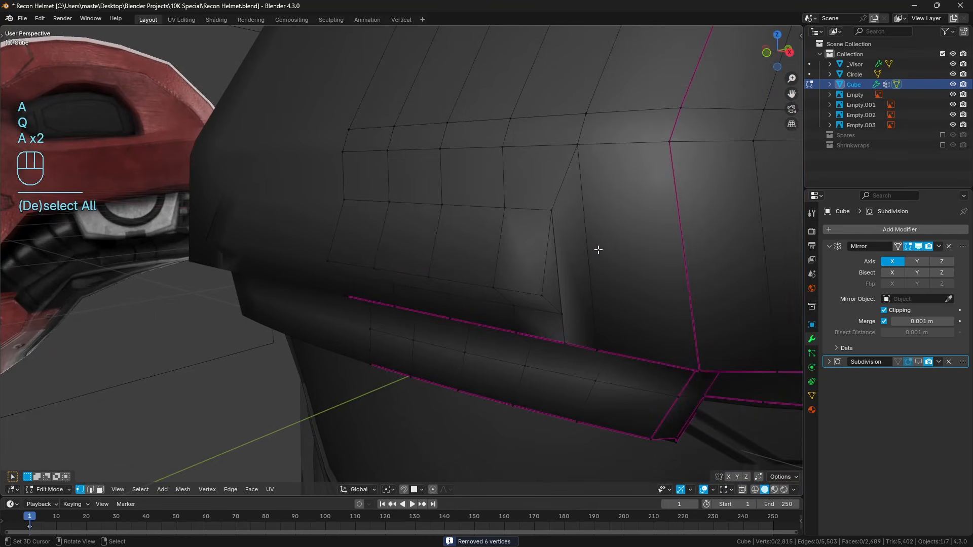
Try to dissolve the seam vertex below the inset's outer corner, and move it slightly upward along Z.
{"action": "middle_click_drag", "start_coordinate": [608, 293], "coordinate": [524, 301]}
{"action": "right_click", "coordinate": [558, 280]}
{"action": "key", "text": "a"}
{"action": "key", "text": "a"}
{"action": "right_click", "coordinate": [523, 301]}
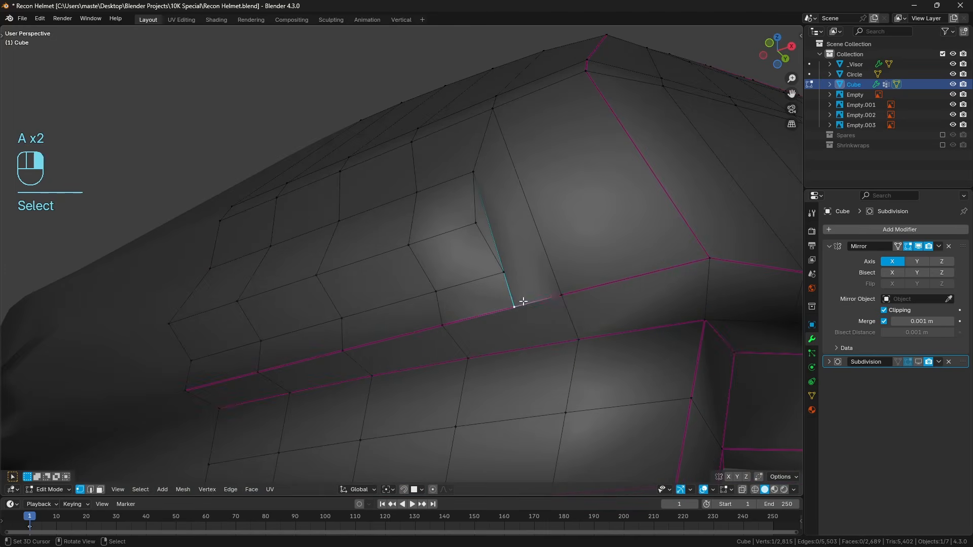
{"action": "middle_click_drag", "start_coordinate": [573, 282], "coordinate": [560, 291]}
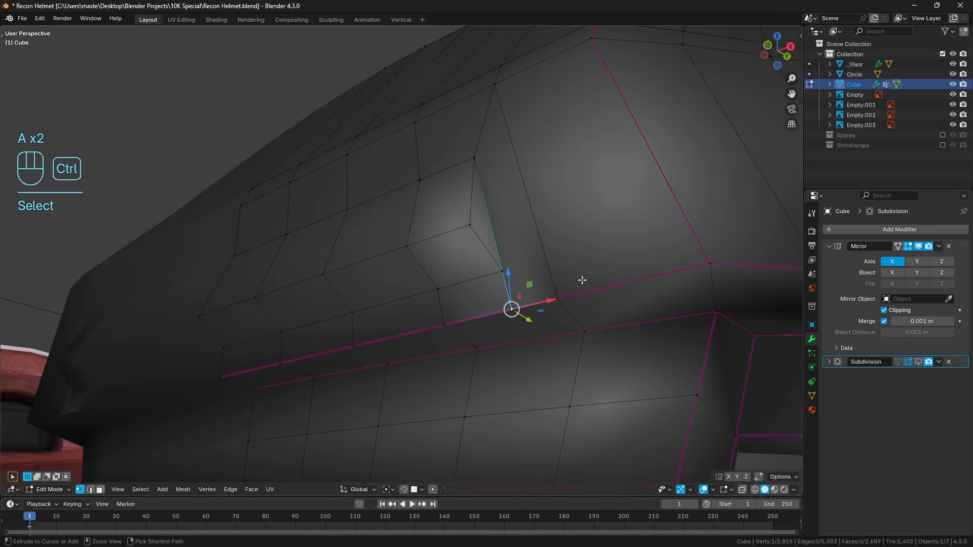
{"action": "key", "text": "ctrl+v"}
{"action": "key", "text": "Escape"}
{"action": "key", "text": "ctrl+x"}
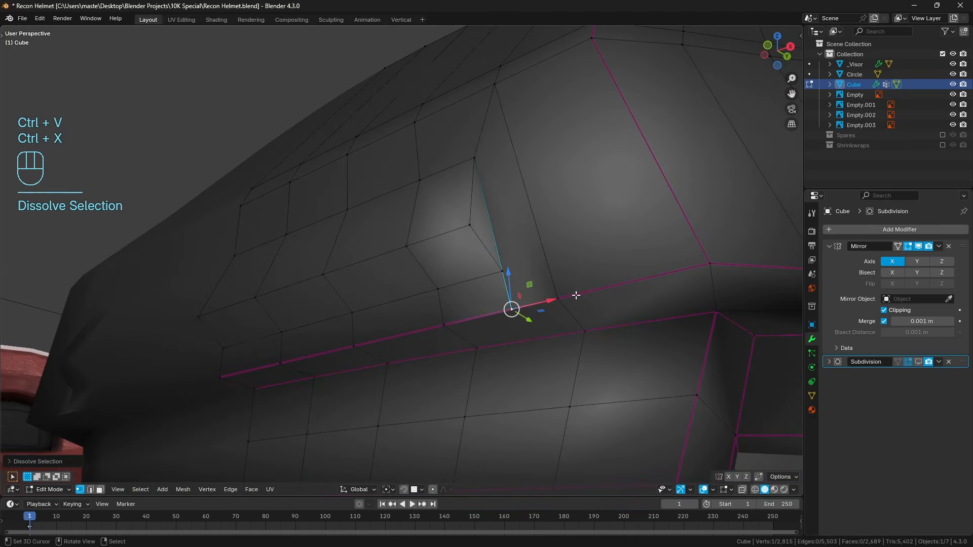
{"action": "scroll", "coordinate": [578, 293], "scroll_direction": "up", "scroll_amount": 2}
{"action": "left_click_drag", "start_coordinate": [510, 287], "coordinate": [510, 276]}
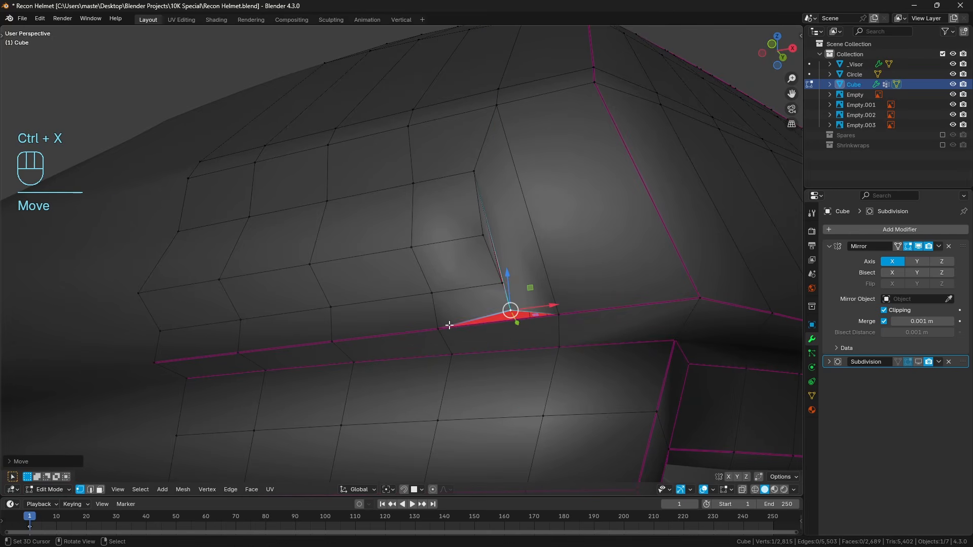
Delete the seam vertex below the inset's outer corner and clear the selection.
{"action": "right_click", "coordinate": [447, 326]}
{"action": "right_click", "coordinate": [513, 308]}
{"action": "key", "text": "x"}
{"action": "left_click", "coordinate": [591, 297]}
{"action": "scroll", "coordinate": [591, 296], "scroll_direction": "down", "scroll_amount": 2}
{"action": "key", "text": "a"}
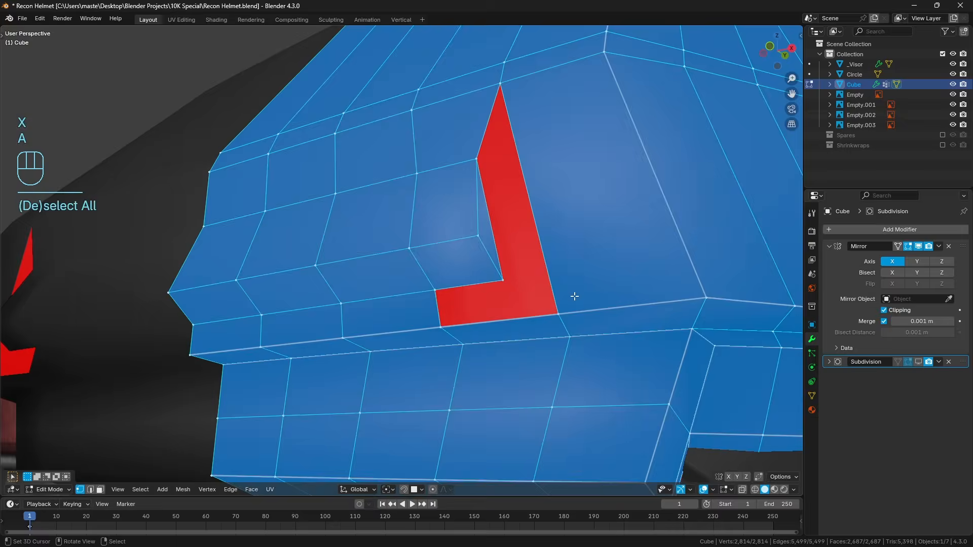
{"action": "key", "text": "a"}
Fill the lower part of the opening with a four-sided face from the inset corner to the brim seam.
{"action": "middle_click_drag", "start_coordinate": [514, 301], "coordinate": [501, 297]}
{"action": "right_click", "coordinate": [487, 283]}
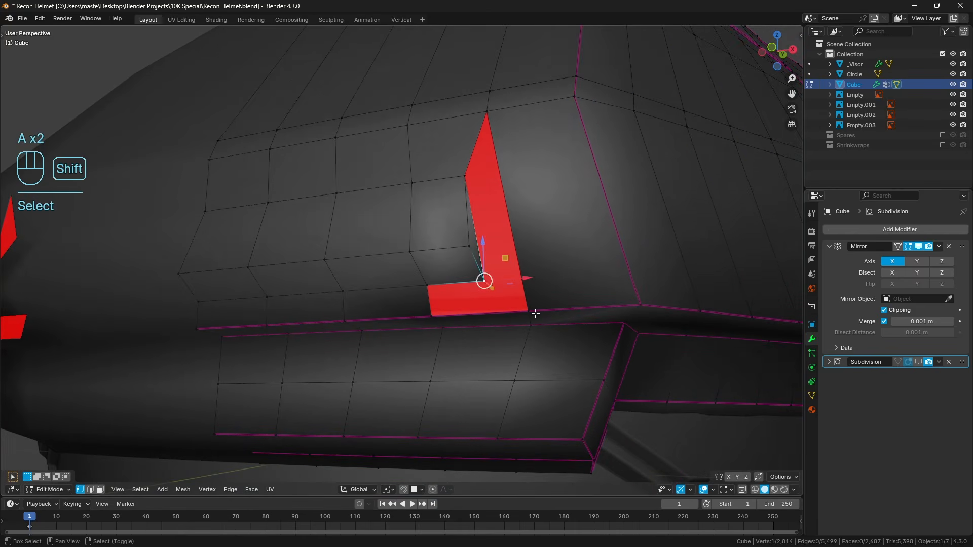
{"action": "right_click", "coordinate": [530, 312], "text": "shift"}
{"action": "right_click", "coordinate": [433, 315], "text": "shift"}
{"action": "right_click", "coordinate": [429, 287], "text": "shift"}
{"action": "key", "text": "f"}
{"action": "key", "text": "a"}
{"action": "key", "text": "a"}
Fill the opening along the inset's outer side with a four-sided face.
{"action": "right_click", "coordinate": [485, 281]}
{"action": "right_click", "coordinate": [530, 309], "text": "shift"}
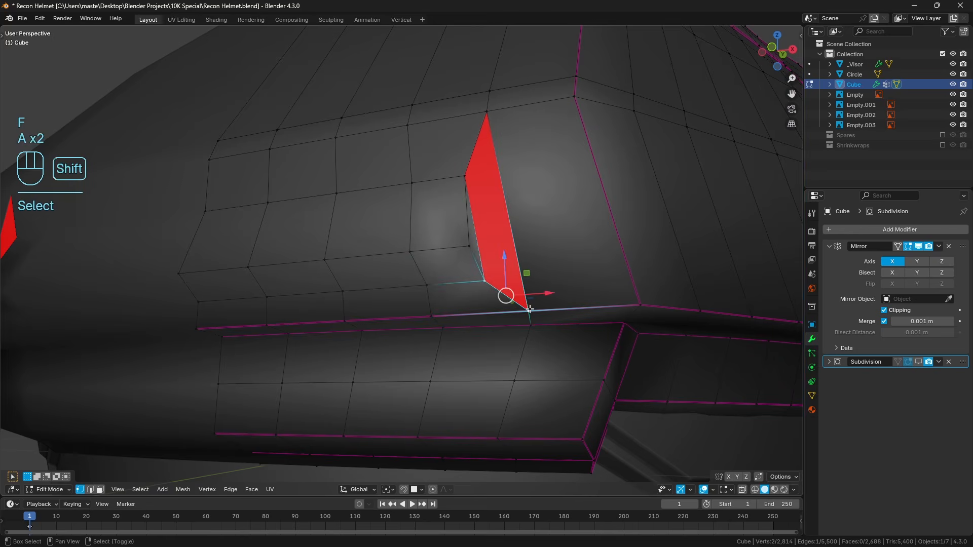
{"action": "right_click", "coordinate": [464, 176], "text": "shift"}
{"action": "right_click", "coordinate": [487, 111], "text": "shift"}
{"action": "key", "text": "f"}
{"action": "key", "text": "a"}
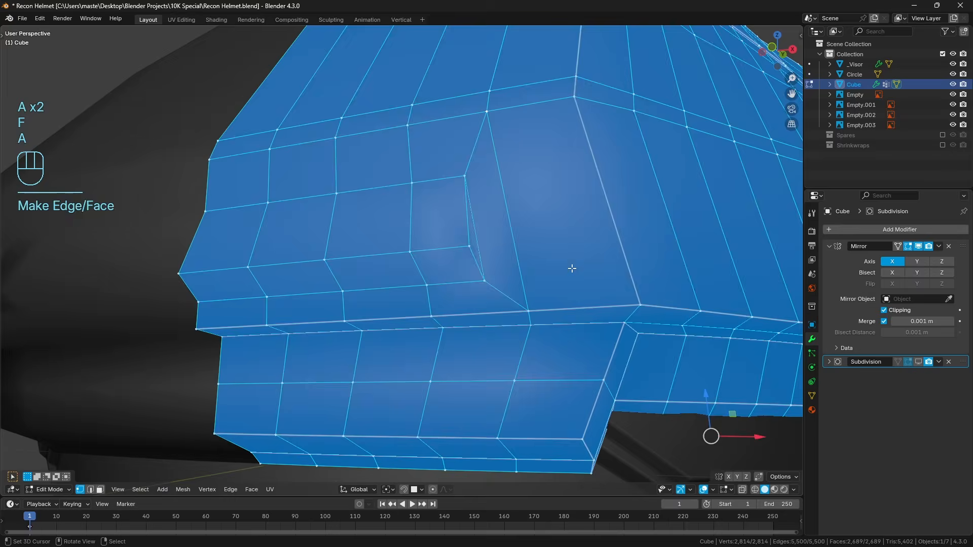
{"action": "key", "text": "a"}
Compare the rebuilt inset corner with the front reference in wireframe and inspect its shape in perspective.
{"action": "middle_click_drag", "start_coordinate": [571, 268], "coordinate": [540, 304]}
{"action": "scroll", "coordinate": [539, 304], "scroll_direction": "down", "scroll_amount": 4}
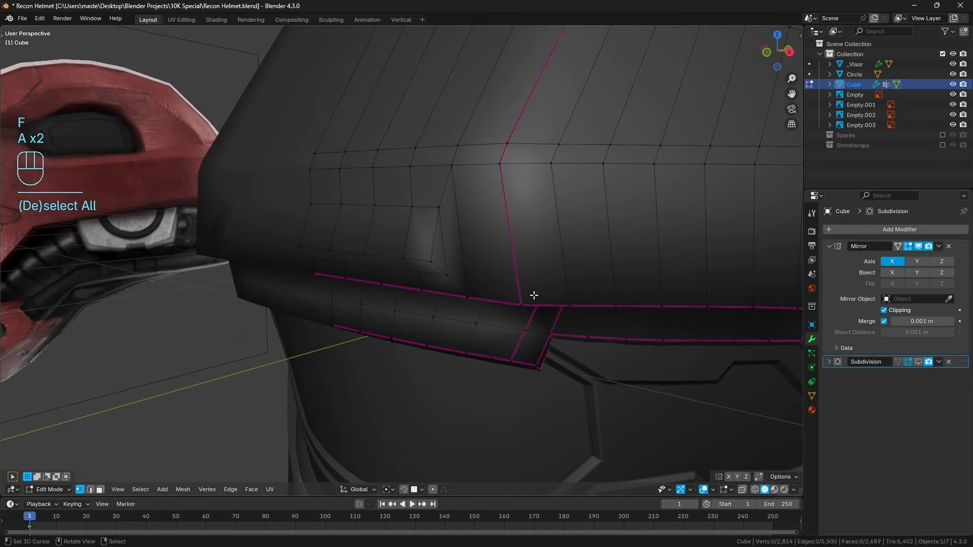
{"action": "key", "text": "KP_1"}
{"action": "key", "text": "z"}
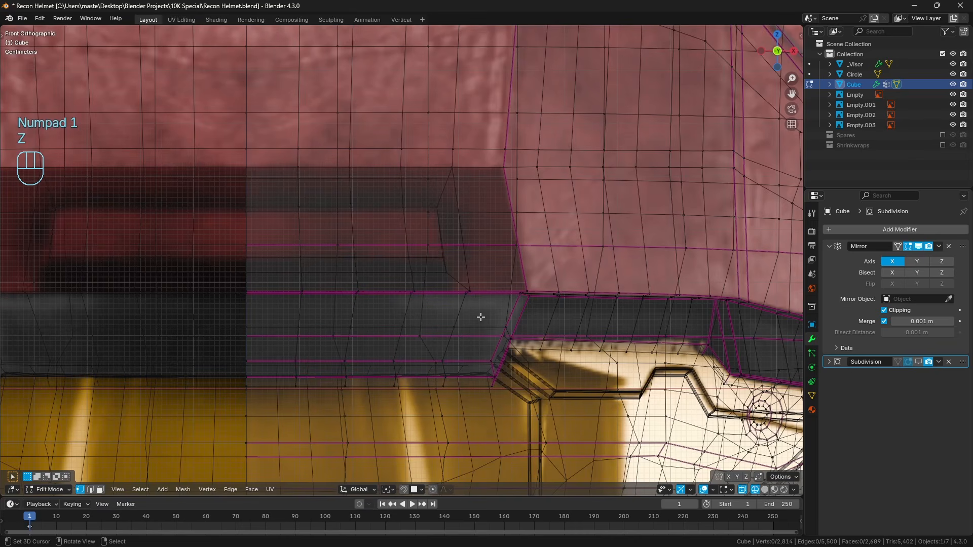
{"action": "middle_click_drag", "start_coordinate": [418, 329], "coordinate": [509, 327], "text": "shift"}
{"action": "scroll", "coordinate": [509, 327], "scroll_direction": "up", "scroll_amount": 2}
{"action": "key", "text": "z"}
{"action": "mouse_move", "coordinate": [643, 322]}
{"action": "middle_mouse_down"}
{"action": "mouse_move", "coordinate": [547, 330]}
{"action": "mouse_move", "coordinate": [512, 318]}
{"action": "mouse_move", "coordinate": [559, 304]}
{"action": "middle_mouse_up"}
{"action": "scroll", "coordinate": [513, 318], "scroll_direction": "down", "scroll_amount": 1}
{"action": "key", "text": "a"}
{"action": "key", "text": "a"}
Circle the seam vertex below the inset and the vertex above its outer upper corner with annotation strokes.
{"action": "left_click_drag", "start_coordinate": [582, 298], "coordinate": [566, 305]}
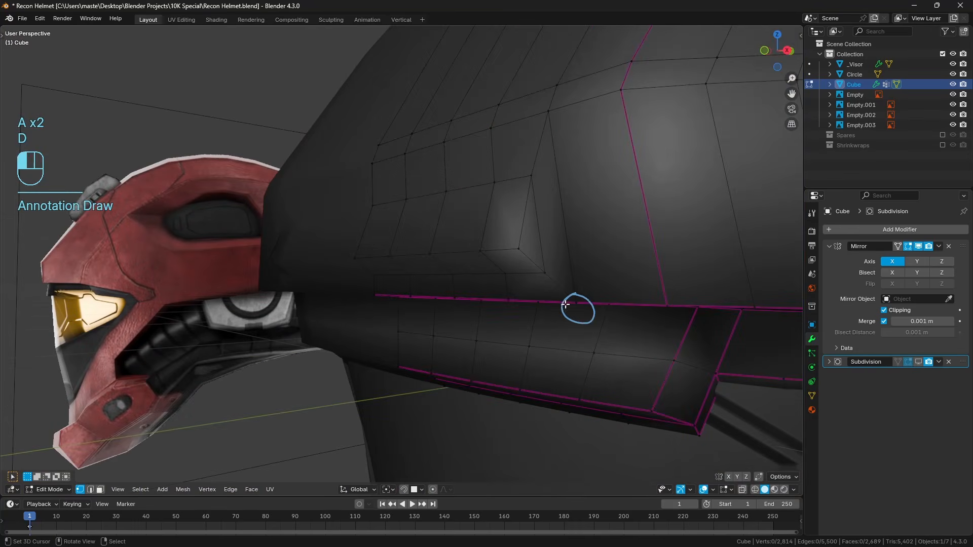
{"action": "mouse_move", "coordinate": [623, 329]}
{"action": "middle_mouse_down"}
{"action": "mouse_move", "coordinate": [641, 300]}
{"action": "mouse_move", "coordinate": [452, 335]}
{"action": "mouse_move", "coordinate": [571, 347]}
{"action": "mouse_move", "coordinate": [321, 306]}
{"action": "mouse_move", "coordinate": [341, 318]}
{"action": "mouse_move", "coordinate": [423, 306]}
{"action": "mouse_move", "coordinate": [445, 348]}
{"action": "mouse_move", "coordinate": [417, 317]}
{"action": "mouse_move", "coordinate": [277, 237]}
{"action": "mouse_move", "coordinate": [302, 250]}
{"action": "mouse_move", "coordinate": [278, 250]}
{"action": "mouse_move", "coordinate": [346, 259]}
{"action": "middle_mouse_up"}
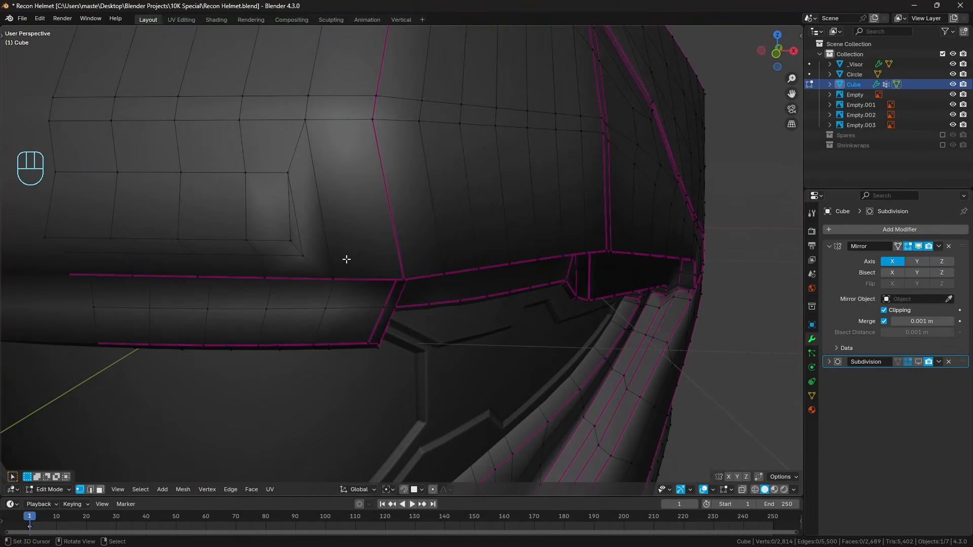
{"action": "middle_click_drag", "start_coordinate": [325, 181], "coordinate": [353, 169]}
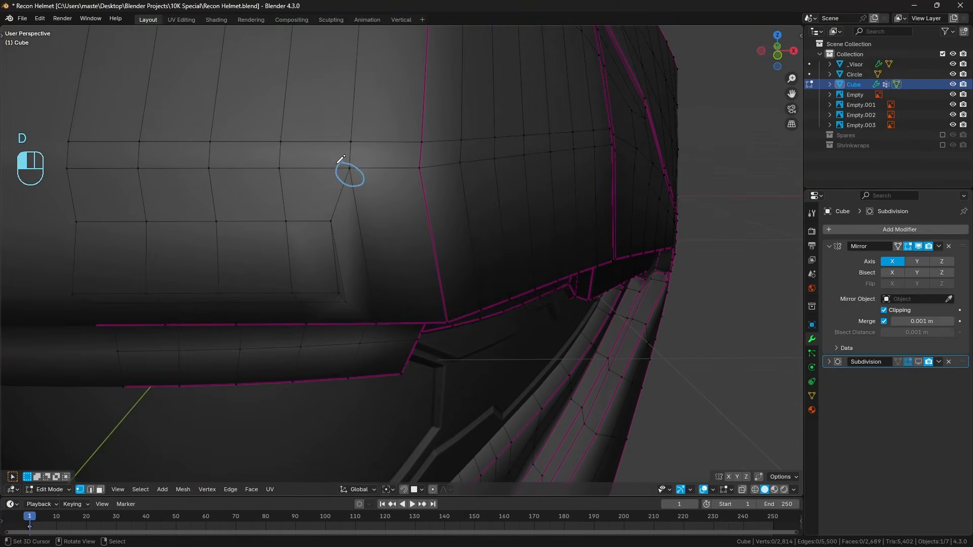
{"action": "left_click_drag", "start_coordinate": [341, 159], "coordinate": [341, 187]}
Preview the subdivided helmet in Object Mode to examine the inset, and return to Edit Mode.
{"action": "key", "text": "Tab"}
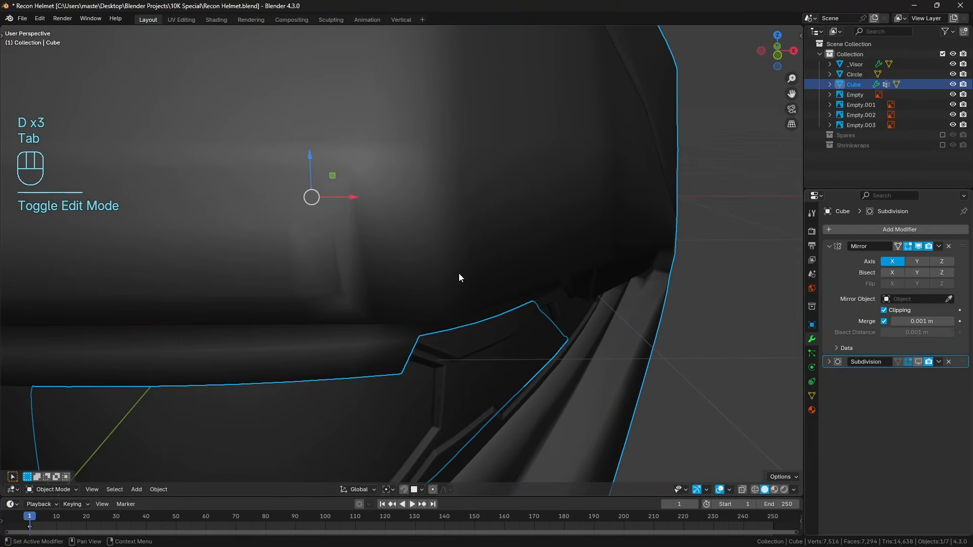
{"action": "mouse_move", "coordinate": [411, 253]}
{"action": "middle_mouse_down", "text": "shift"}
{"action": "mouse_move", "coordinate": [451, 258]}
{"action": "mouse_move", "coordinate": [404, 244]}
{"action": "mouse_move", "coordinate": [430, 253]}
{"action": "middle_mouse_up", "text": "shift"}
{"action": "key", "text": "a"}
{"action": "key", "text": "a"}
{"action": "scroll", "coordinate": [451, 258], "scroll_direction": "down", "scroll_amount": 5}
{"action": "key", "text": "Tab"}
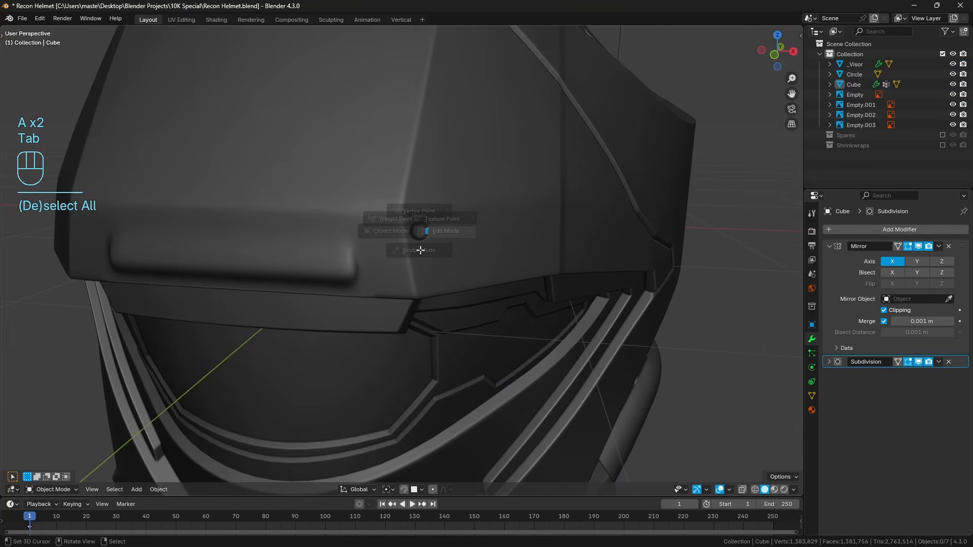
{"action": "scroll", "coordinate": [308, 362], "scroll_direction": "up", "scroll_amount": 3}
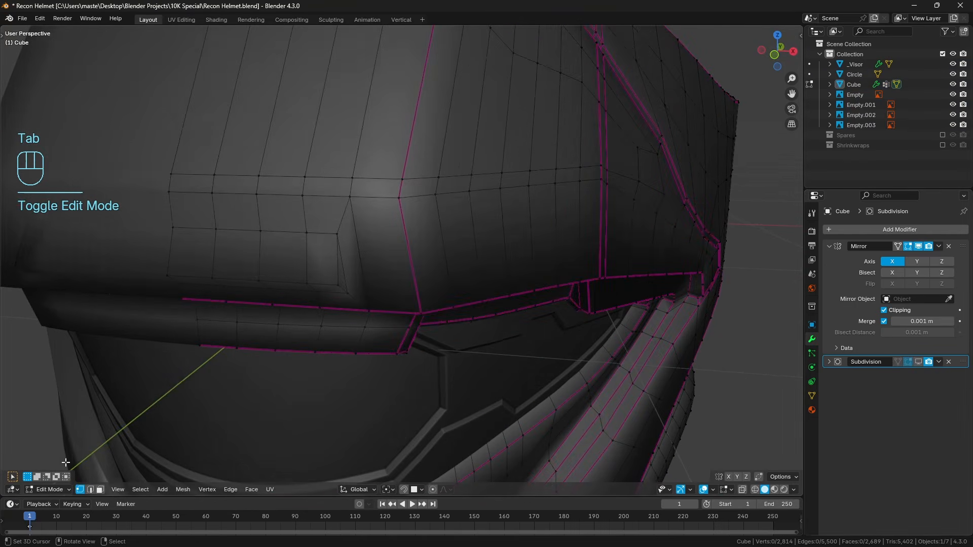
Switch to edge selection and compare the inset with the front reference in see-through display.
{"action": "left_click", "coordinate": [91, 490]}
{"action": "scroll", "coordinate": [326, 304], "scroll_direction": "up", "scroll_amount": 1}
{"action": "middle_click_drag", "start_coordinate": [327, 279], "coordinate": [431, 285]}
{"action": "key", "text": "KP_1"}
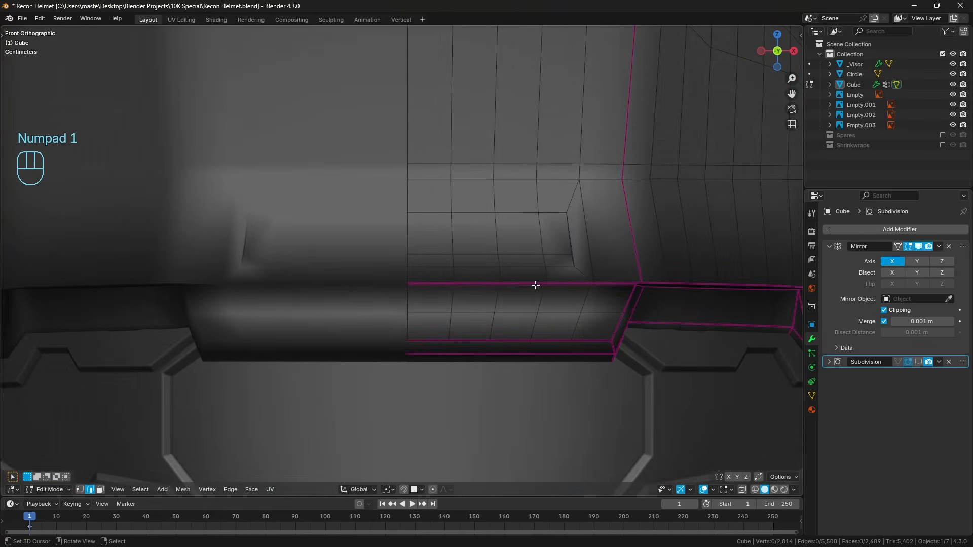
{"action": "key", "text": "alt+z"}
{"action": "key", "text": "alt+z"}
{"action": "middle_click_drag", "start_coordinate": [502, 295], "coordinate": [471, 294]}
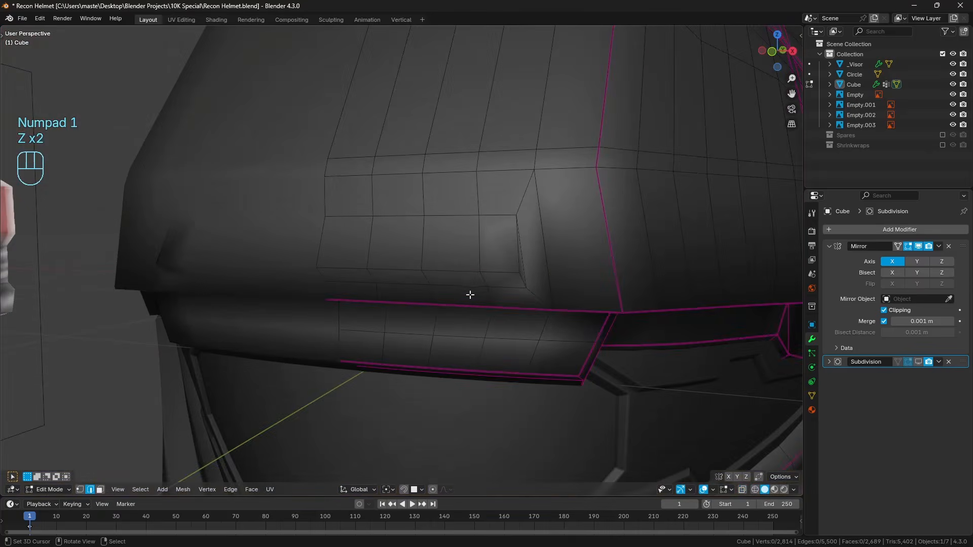
Crease the inset's border edges: the upper edge, both long lower edges and the edges around its outer side.
{"action": "left_click", "coordinate": [510, 288], "text": "ctrl"}
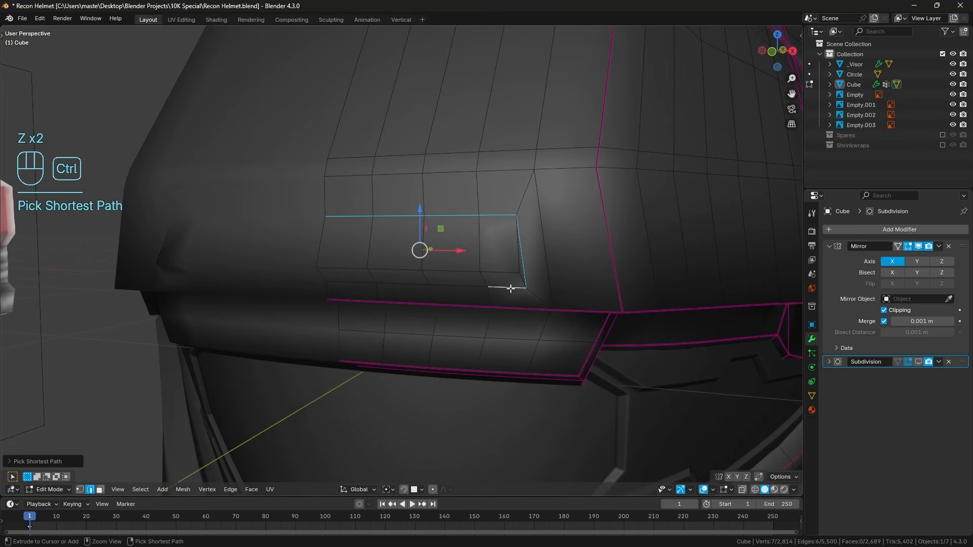
{"action": "right_click", "coordinate": [356, 283], "text": "ctrl"}
{"action": "right_click", "coordinate": [351, 268], "text": "shift"}
{"action": "right_click", "coordinate": [504, 272], "text": "ctrl"}
{"action": "right_click", "coordinate": [519, 271], "text": "shift"}
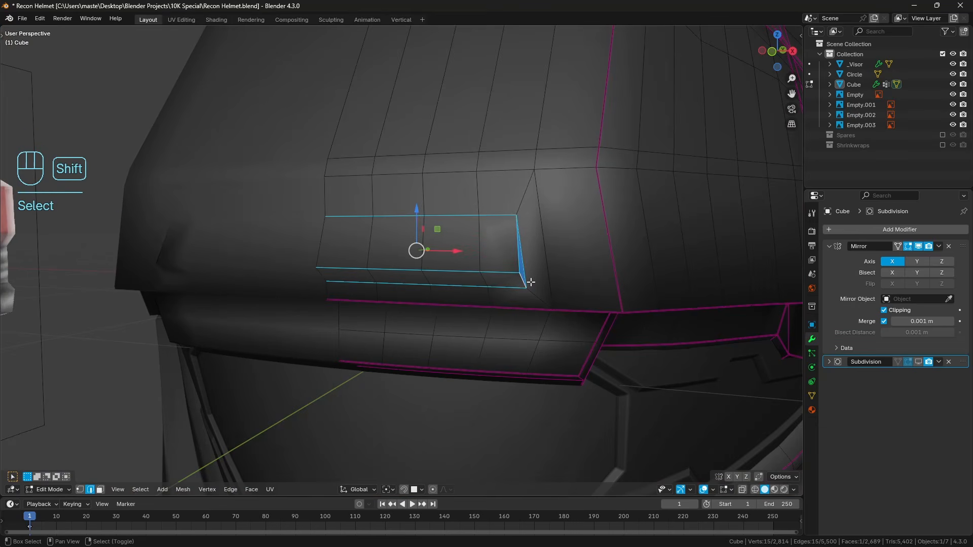
{"action": "key", "text": "shift+e"}
{"action": "left_click", "coordinate": [527, 278]}
{"action": "key", "text": "a"}
{"action": "key", "text": "a"}
Preview the subdivided helmet in Object Mode to examine the creased inset, and return to Edit Mode.
{"action": "key", "text": "Tab"}
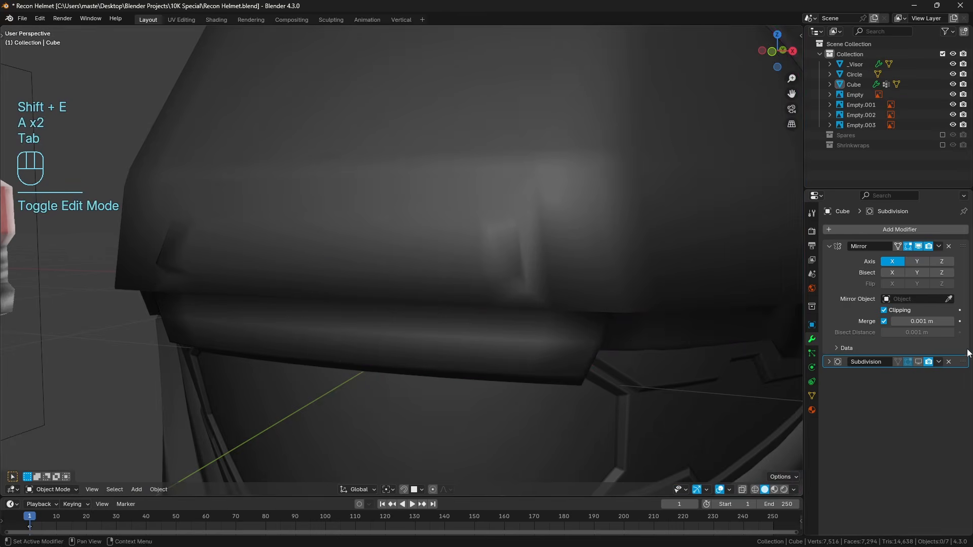
{"action": "key", "text": "a"}
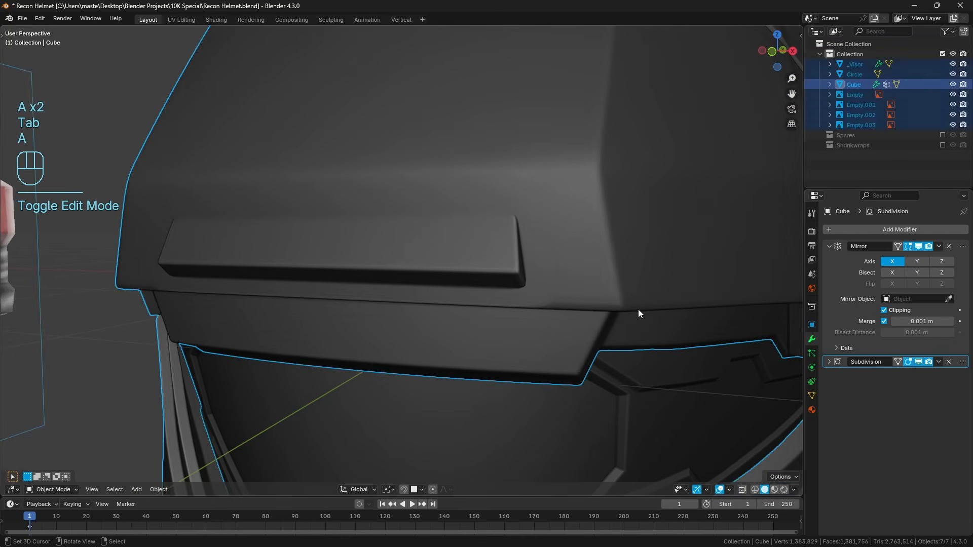
{"action": "key", "text": "a"}
{"action": "middle_click_drag", "start_coordinate": [638, 309], "coordinate": [522, 284]}
{"action": "key", "text": "Tab"}
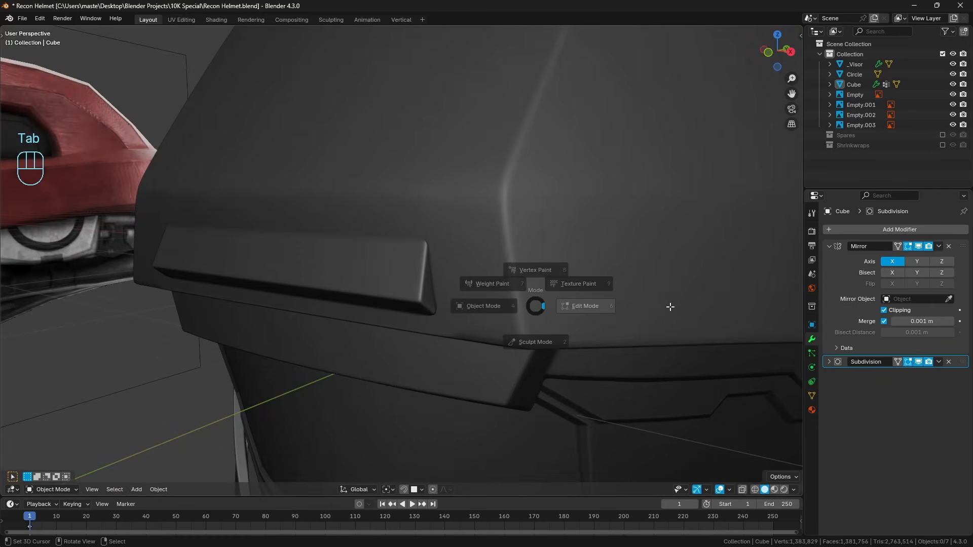
Dissolve the vertical edge running down between the inset's outer side and the front corner seam.
{"action": "scroll", "coordinate": [475, 332], "scroll_direction": "up", "scroll_amount": 3}
{"action": "key", "text": "a"}
{"action": "key", "text": "a"}
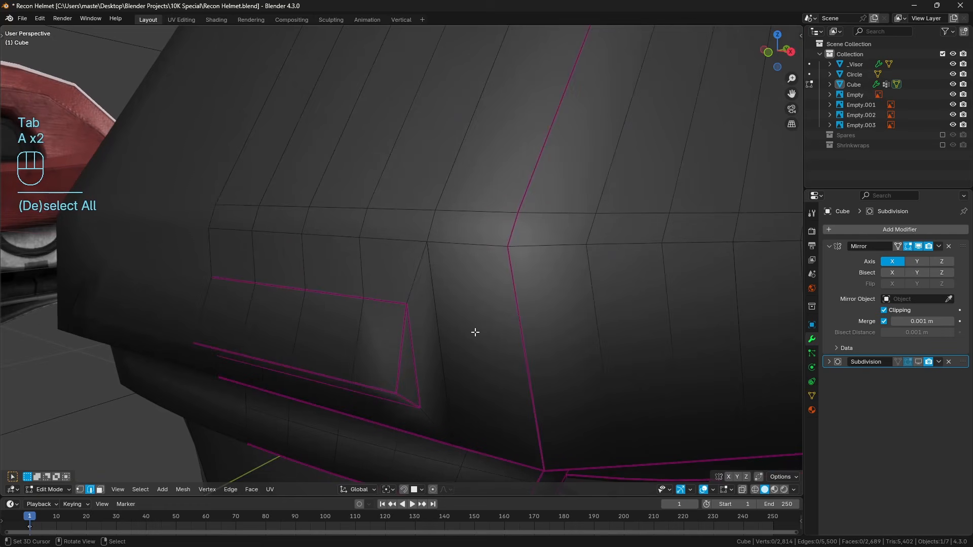
{"action": "left_click", "coordinate": [446, 330]}
{"action": "key", "text": "ctrl+x"}
{"action": "key", "text": "a"}
{"action": "key", "text": "a"}
Examine how the edge flow continues from the inset around the helmet's side and along the brim.
{"action": "middle_click_drag", "start_coordinate": [522, 337], "coordinate": [458, 284]}
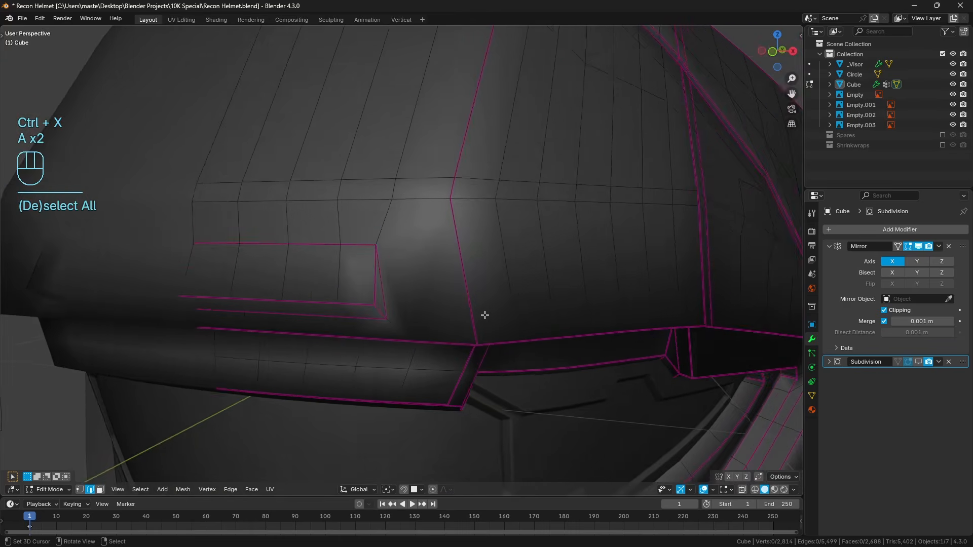
{"action": "middle_click_drag", "start_coordinate": [484, 315], "coordinate": [541, 242]}
{"action": "scroll", "coordinate": [494, 295], "scroll_direction": "up", "scroll_amount": 1}
{"action": "middle_click_drag", "start_coordinate": [781, 236], "coordinate": [541, 257], "text": "shift"}
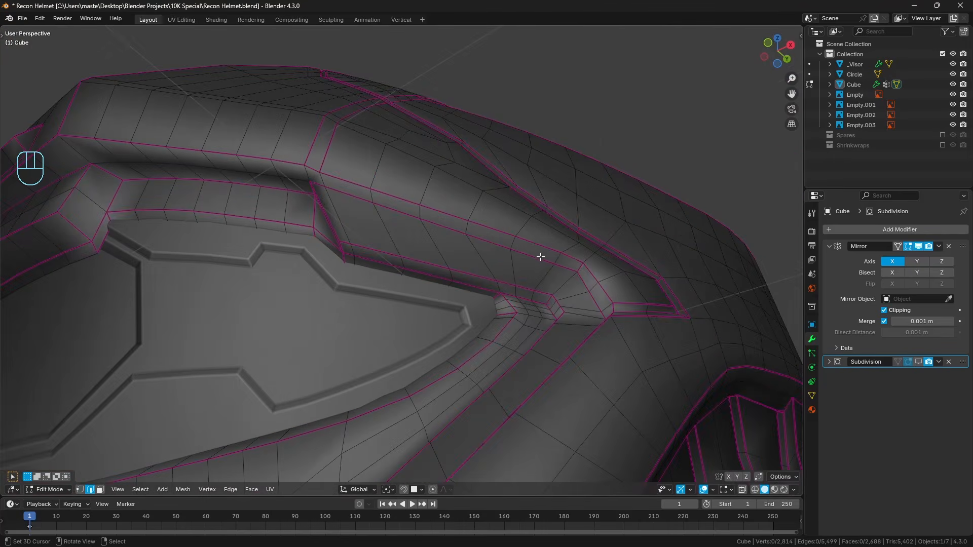
{"action": "left_click_drag", "start_coordinate": [614, 279], "coordinate": [659, 388]}
{"action": "mouse_move", "coordinate": [658, 391]}
{"action": "middle_mouse_down"}
{"action": "mouse_move", "coordinate": [532, 278]}
{"action": "mouse_move", "coordinate": [459, 289]}
{"action": "mouse_move", "coordinate": [419, 218]}
{"action": "middle_mouse_up"}
{"action": "left_click_drag", "start_coordinate": [423, 238], "coordinate": [588, 459]}
{"action": "middle_click_drag", "start_coordinate": [588, 458], "coordinate": [574, 425]}
{"action": "mouse_move", "coordinate": [573, 425]}
{"action": "right_mouse_down"}
{"action": "mouse_move", "coordinate": [457, 240]}
{"action": "mouse_move", "coordinate": [203, 181]}
{"action": "right_mouse_up"}
{"action": "middle_click_drag", "start_coordinate": [253, 287], "coordinate": [325, 339]}
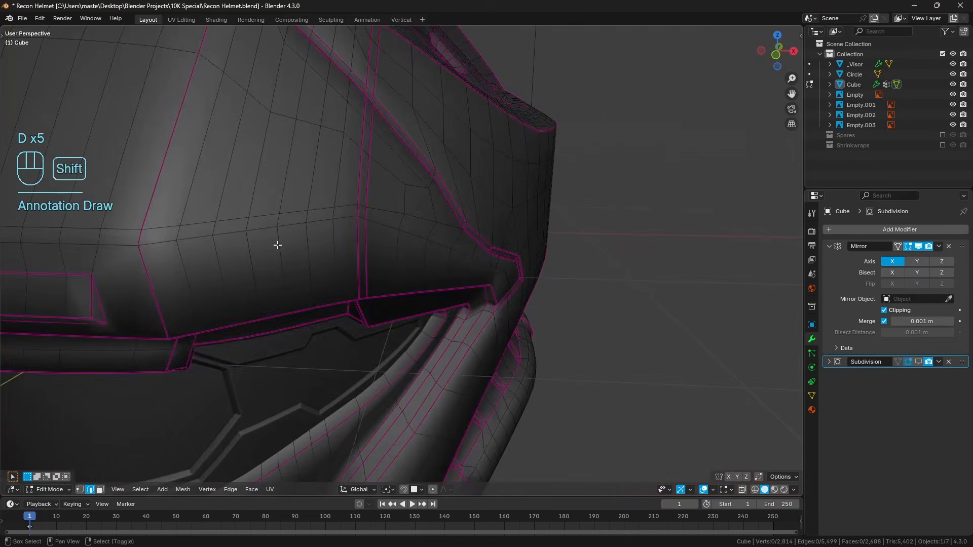
{"action": "mouse_move", "coordinate": [276, 245]}
{"action": "middle_mouse_down", "text": "shift"}
{"action": "mouse_move", "coordinate": [336, 258]}
{"action": "mouse_move", "coordinate": [344, 272]}
{"action": "middle_mouse_up", "text": "shift"}
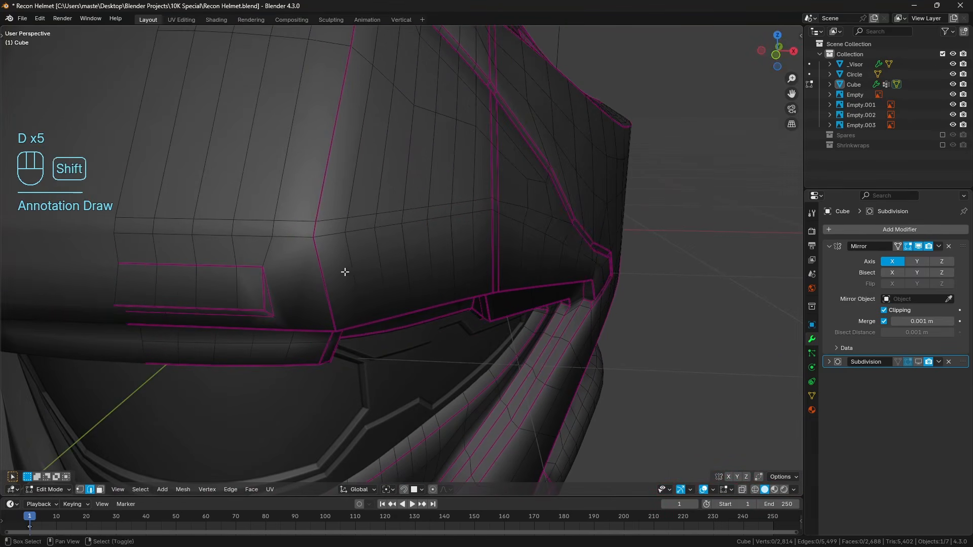
Hide one face above the brim on the helmet's side to limit how far new loop cuts run.
{"action": "left_click", "coordinate": [100, 490]}
{"action": "left_click", "coordinate": [431, 264], "text": "alt"}
{"action": "key", "text": "h"}
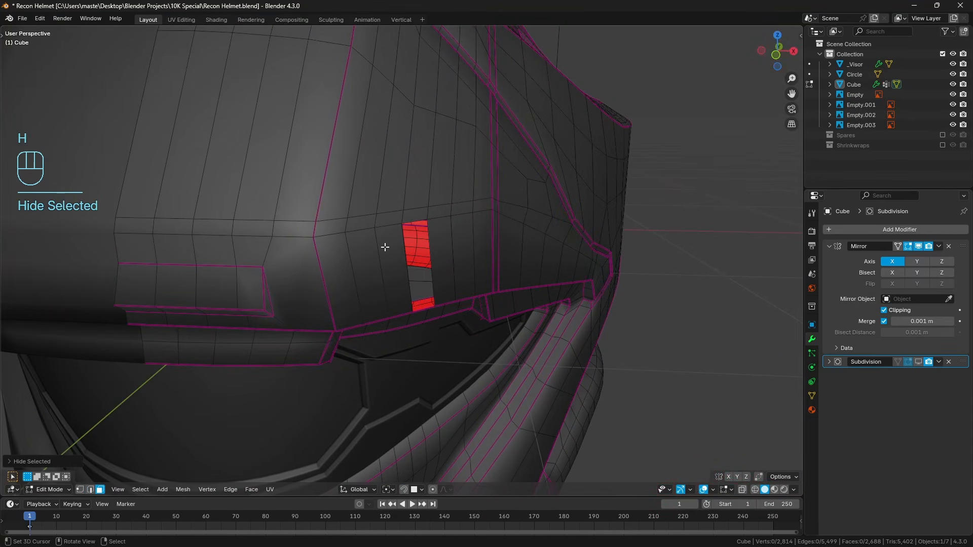
{"action": "key", "text": "a"}
{"action": "key", "text": "a"}
Try two loop cuts between the corner seam and the hidden face, and knife an edge from the seam to the inset's upper outer corner.
{"action": "key", "text": "ctrl+r"}
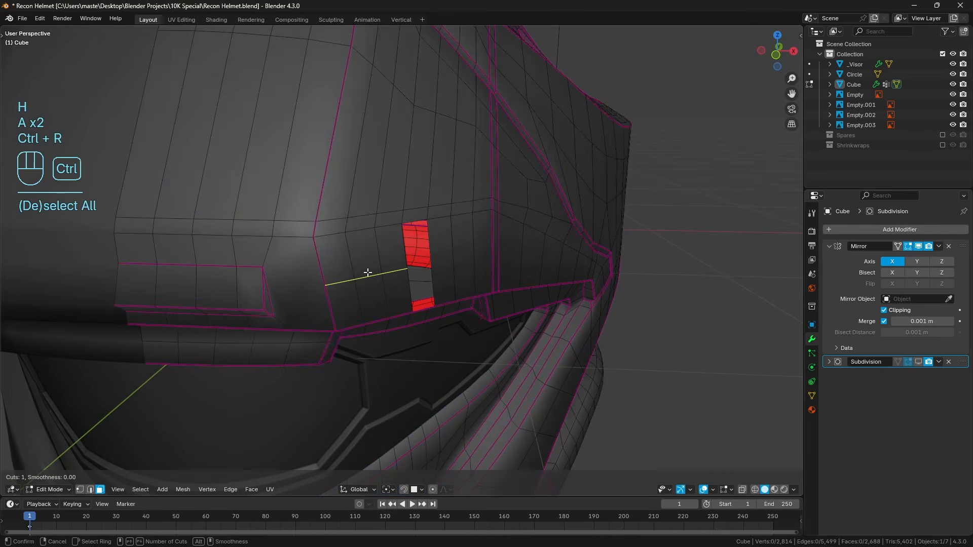
{"action": "left_click", "coordinate": [364, 276]}
{"action": "key", "text": "k"}
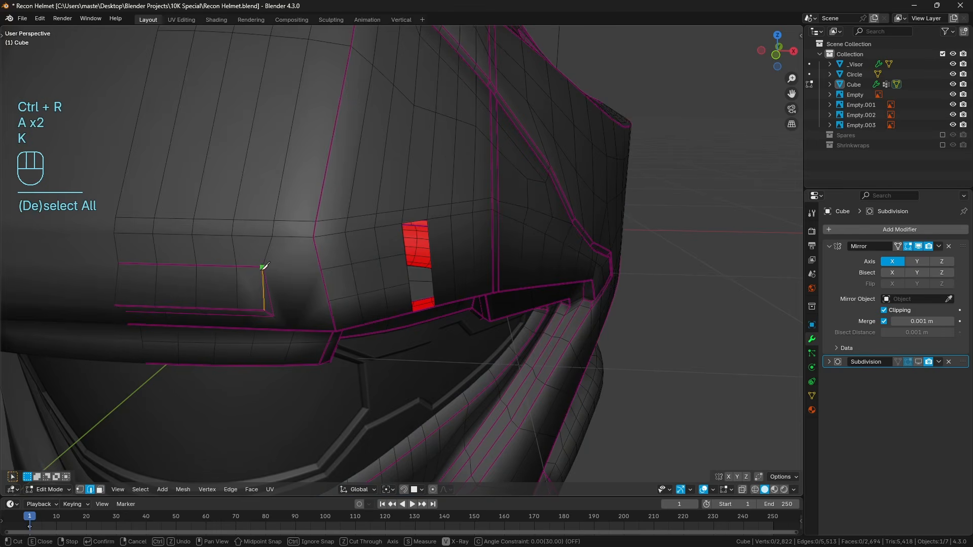
{"action": "left_click", "coordinate": [322, 270]}
{"action": "key", "text": "Return"}
Try a knife cut from the inset's lower outer corner to the lower loop cut on the corner seam.
{"action": "middle_click_drag", "start_coordinate": [319, 311], "coordinate": [326, 296]}
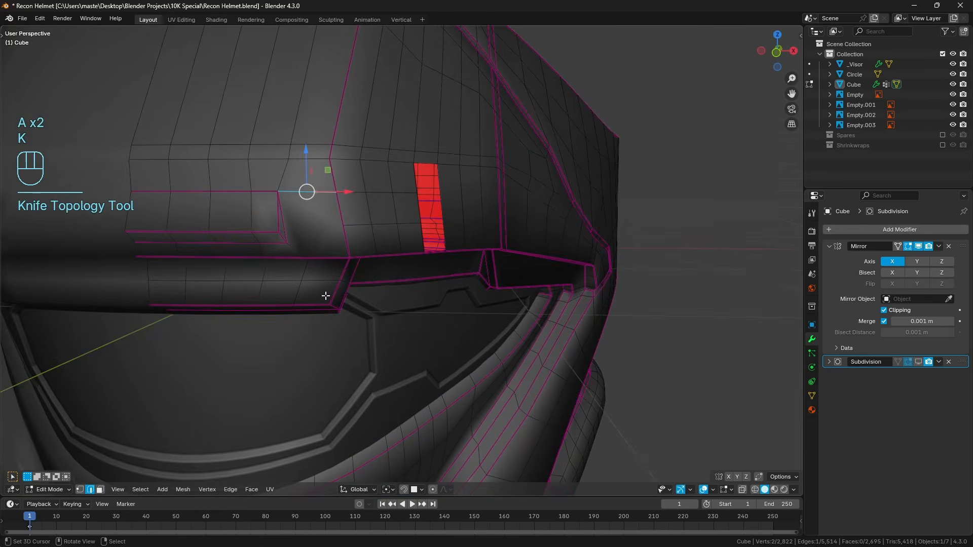
{"action": "key", "text": "k"}
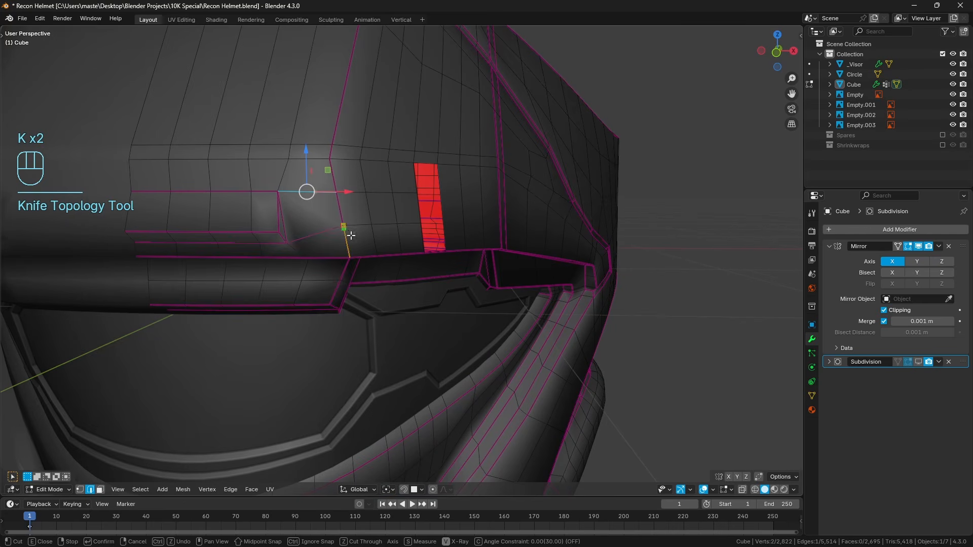
{"action": "key", "text": "Return"}
{"action": "middle_click_drag", "start_coordinate": [350, 249], "coordinate": [363, 228]}
{"action": "scroll", "coordinate": [367, 219], "scroll_direction": "up", "scroll_amount": 4}
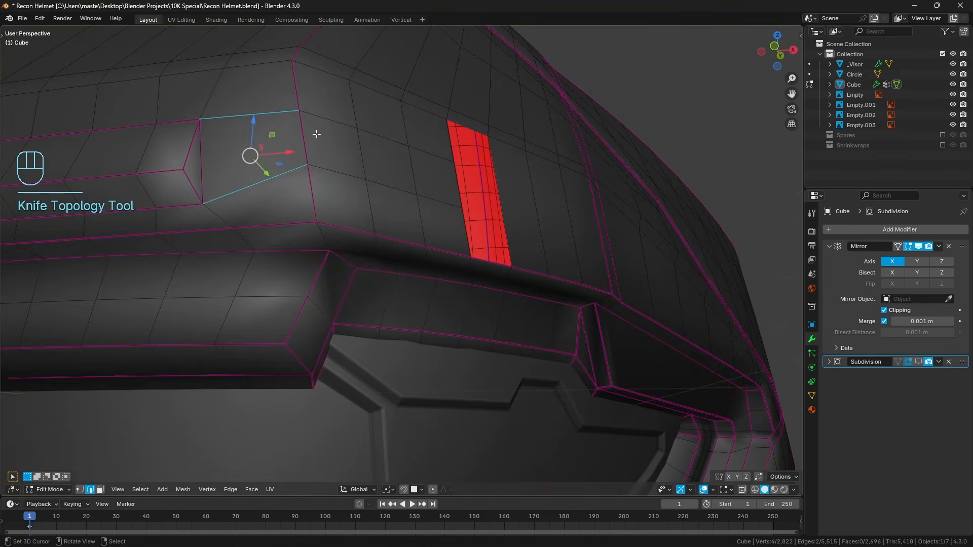
Undo the loop cuts and both knife cuts beside the inset.
{"action": "key", "text": "ctrl+z"}
{"action": "key", "text": "ctrl+z"}
{"action": "key", "text": "ctrl+z"}
{"action": "key", "text": "ctrl+z"}
{"action": "key", "text": "ctrl+z"}
{"action": "key", "text": "ctrl+z"}
{"action": "key", "text": "a"}
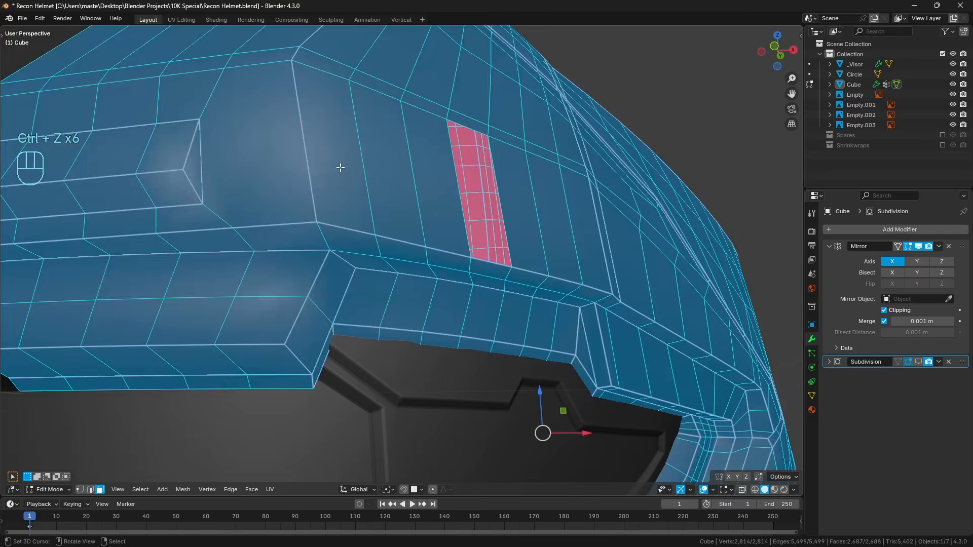
{"action": "key", "text": "a"}
Knife diagonal edges joining the inset's upper and lower outer corners to the corner seam's upper and lower vertices.
{"action": "scroll", "coordinate": [332, 181], "scroll_direction": "up", "scroll_amount": 1}
{"action": "key", "text": "k"}
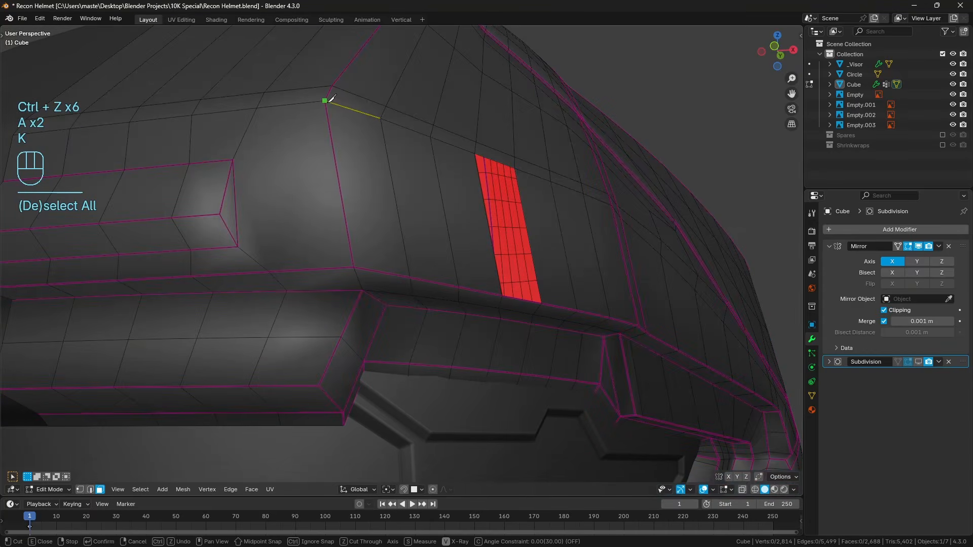
{"action": "left_click", "coordinate": [234, 160]}
{"action": "key", "text": "Return"}
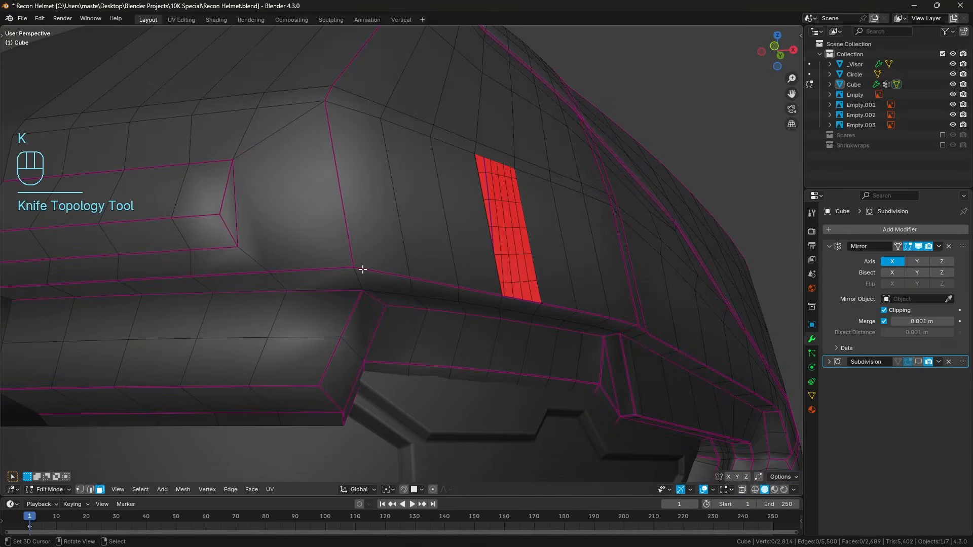
{"action": "key", "text": "k"}
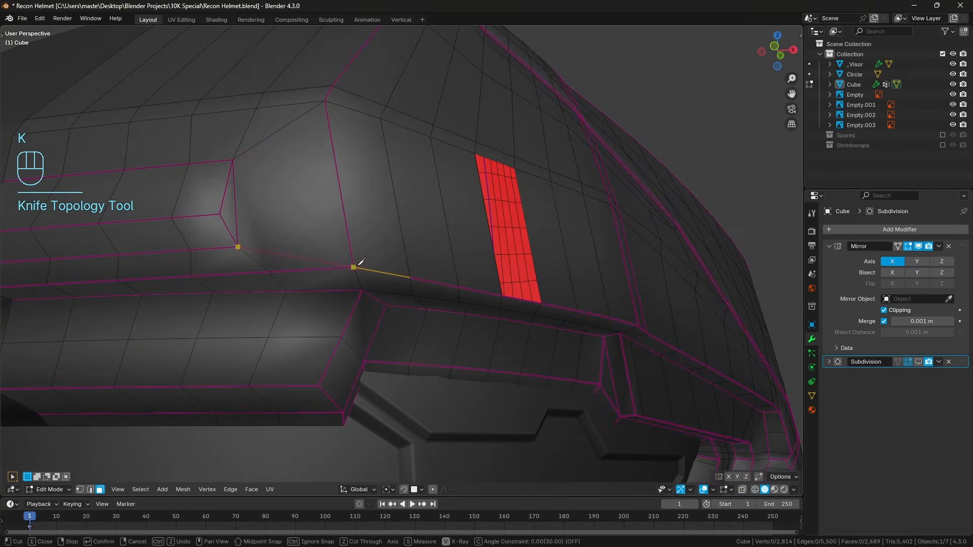
{"action": "key", "text": "Return"}
{"action": "key", "text": "a"}
{"action": "key", "text": "a"}
{"action": "middle_click_drag", "start_coordinate": [371, 254], "coordinate": [417, 246]}
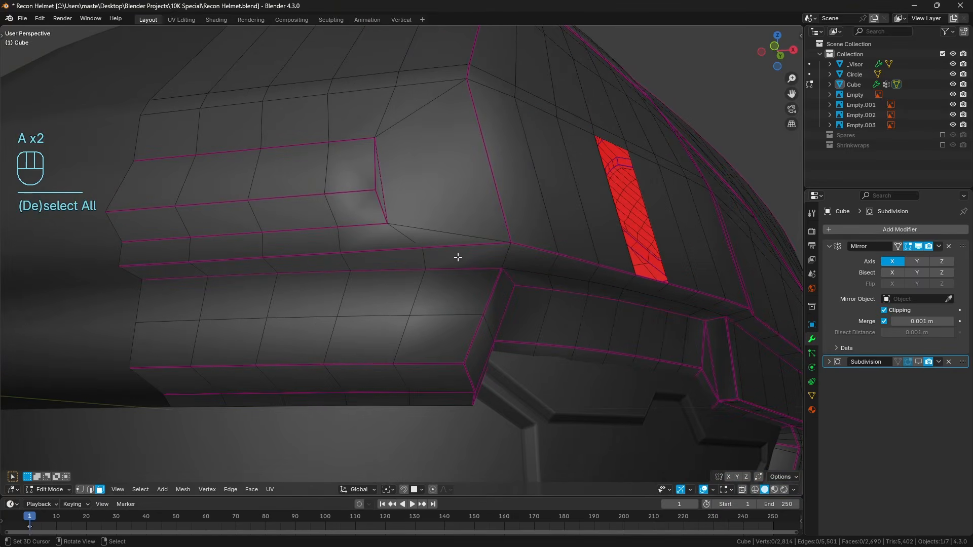
Dissolve the two old edges running from the inset's outer corners to the line above and the brim below.
{"action": "scroll", "coordinate": [457, 257], "scroll_direction": "down", "scroll_amount": 4}
{"action": "middle_click_drag", "start_coordinate": [474, 223], "coordinate": [476, 235]}
{"action": "scroll", "coordinate": [475, 235], "scroll_direction": "up", "scroll_amount": 4}
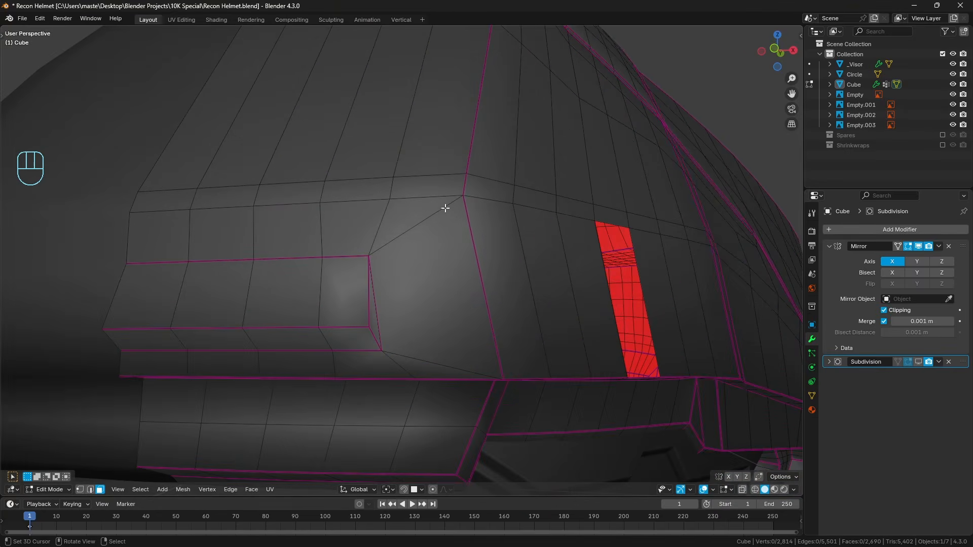
{"action": "left_click", "coordinate": [384, 222]}
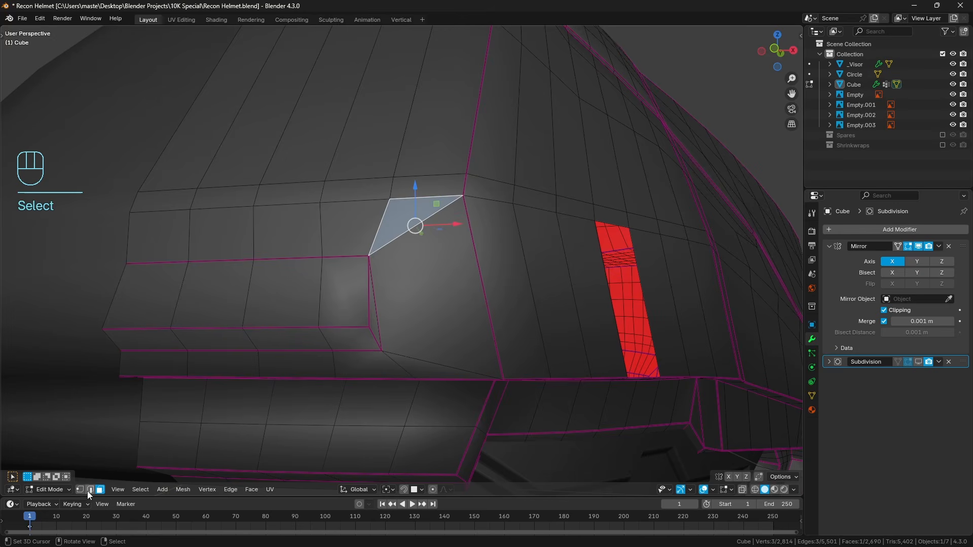
{"action": "left_click", "coordinate": [90, 489]}
{"action": "left_click", "coordinate": [399, 365]}
{"action": "left_click", "coordinate": [383, 227], "text": "shift"}
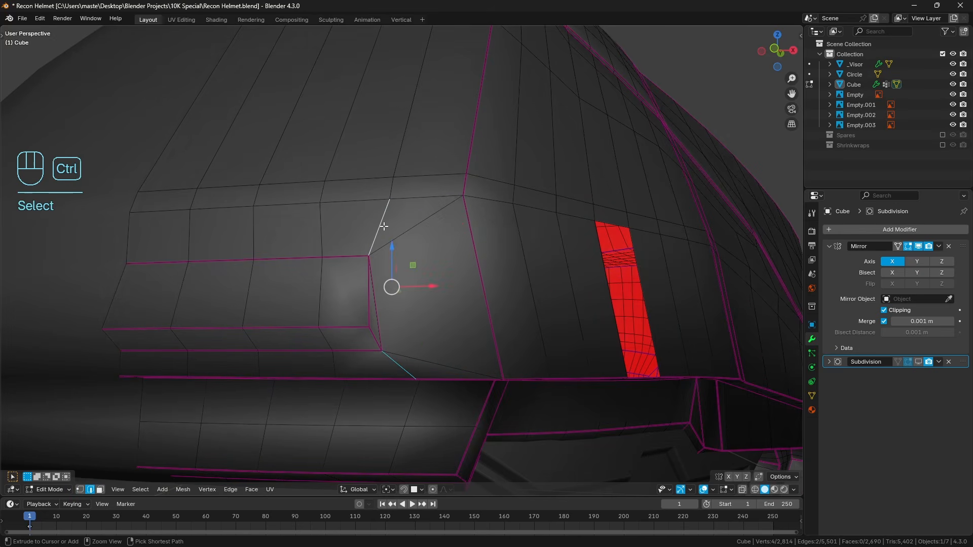
{"action": "key", "text": "ctrl+x"}
{"action": "key", "text": "a"}
{"action": "key", "text": "a"}
Preview the subdivided helmet in Object Mode to inspect shading between the inset and the corner seam, and return to Edit Mode.
{"action": "scroll", "coordinate": [489, 307], "scroll_direction": "down", "scroll_amount": 4}
{"action": "middle_click_drag", "start_coordinate": [476, 285], "coordinate": [492, 303]}
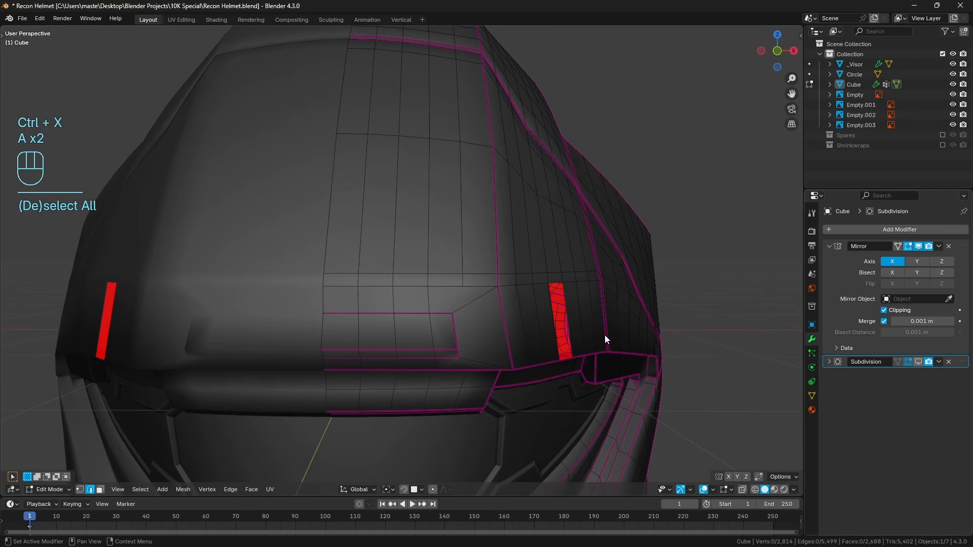
{"action": "middle_click_drag", "start_coordinate": [605, 336], "coordinate": [602, 326]}
{"action": "key", "text": "Tab"}
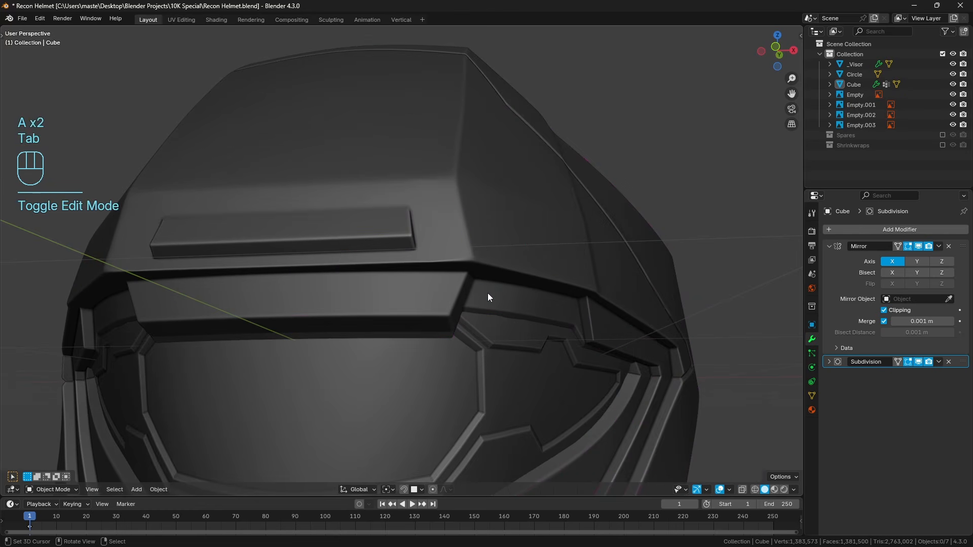
{"action": "scroll", "coordinate": [488, 297], "scroll_direction": "up", "scroll_amount": 2}
{"action": "scroll", "coordinate": [365, 326], "scroll_direction": "up", "scroll_amount": 4}
{"action": "key", "text": "Tab"}
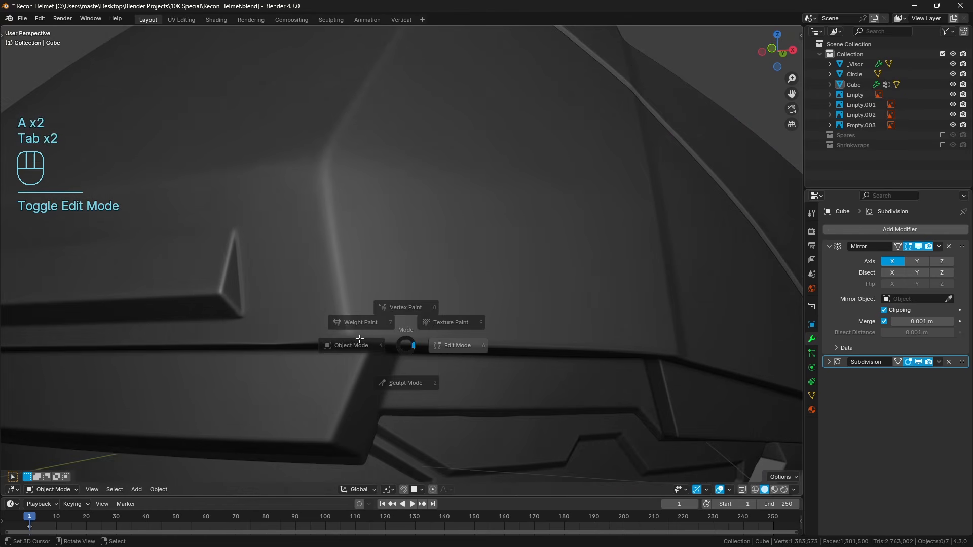
{"action": "middle_click_drag", "start_coordinate": [387, 331], "coordinate": [395, 328]}
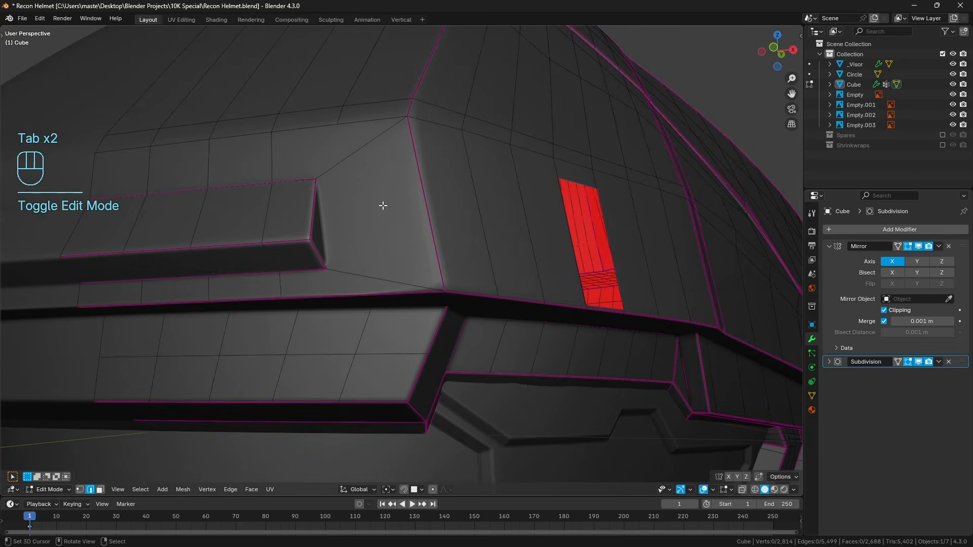
Subdivide the two diagonal edges between the inset's outer corners and the corner seam.
{"action": "left_click", "coordinate": [356, 145]}
{"action": "left_click", "coordinate": [385, 280], "text": "shift"}
{"action": "key", "text": "q"}
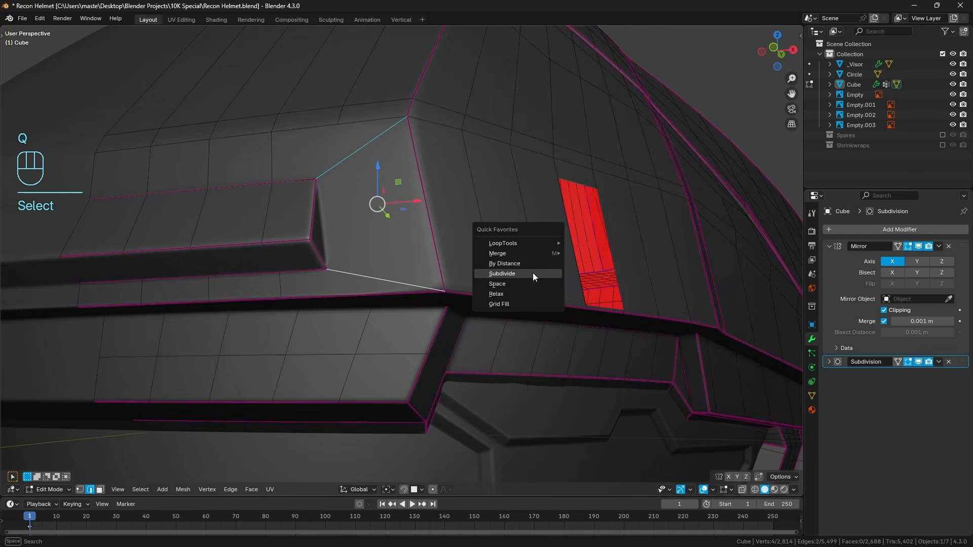
{"action": "left_click", "coordinate": [533, 273]}
{"action": "key", "text": "a"}
{"action": "key", "text": "a"}
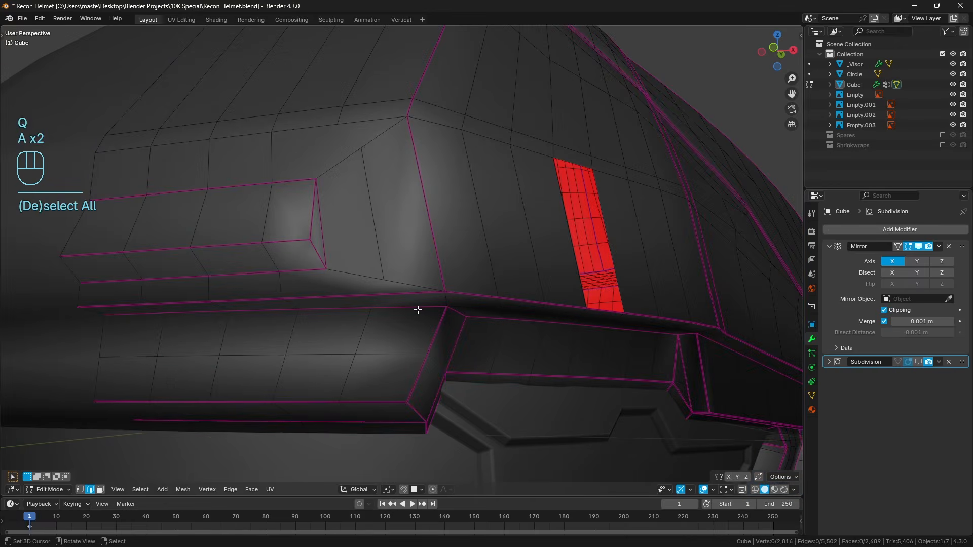
Knife an edge from the lower diagonal's midpoint to the brim edge vertex below it.
{"action": "key", "text": "k"}
{"action": "left_click", "coordinate": [361, 294]}
{"action": "left_click", "coordinate": [385, 278]}
{"action": "key", "text": "Return"}
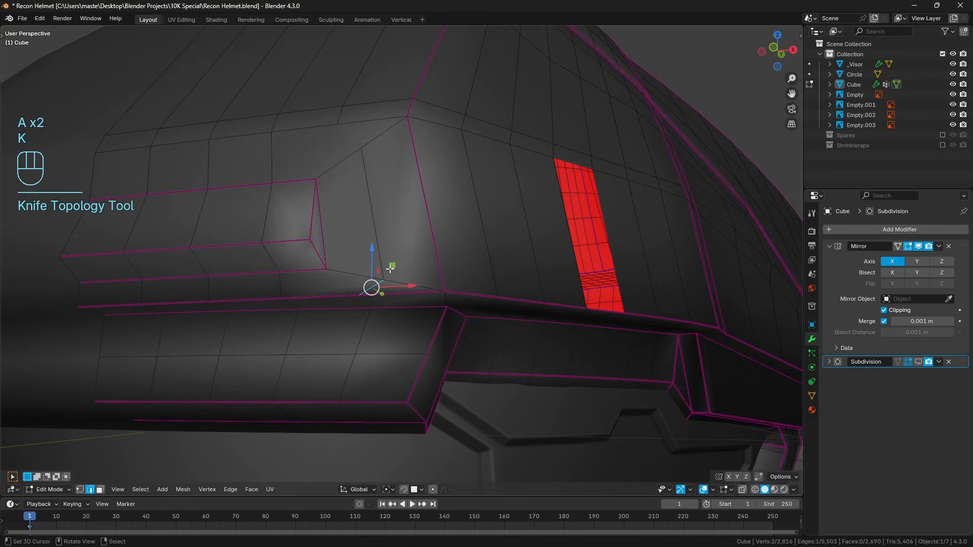
Knife an edge from the upper diagonal's midpoint to the vertex above it and inspect the corner topology.
{"action": "key", "text": "k"}
{"action": "left_click", "coordinate": [317, 178]}
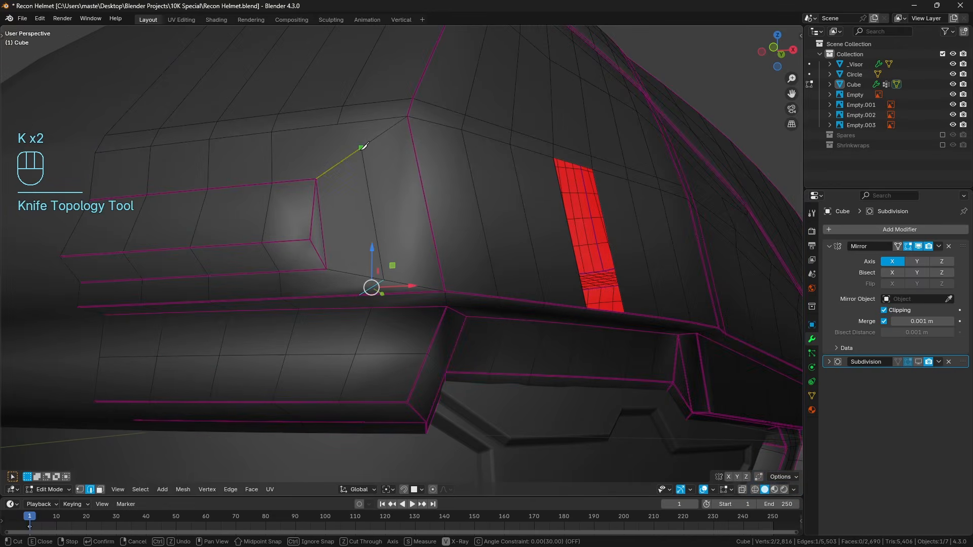
{"action": "left_click", "coordinate": [338, 125]}
{"action": "key", "text": "Return"}
{"action": "middle_click_drag", "start_coordinate": [355, 139], "coordinate": [373, 158]}
{"action": "key", "text": "a"}
{"action": "key", "text": "a"}
{"action": "middle_click_drag", "start_coordinate": [467, 309], "coordinate": [404, 263], "text": "shift"}
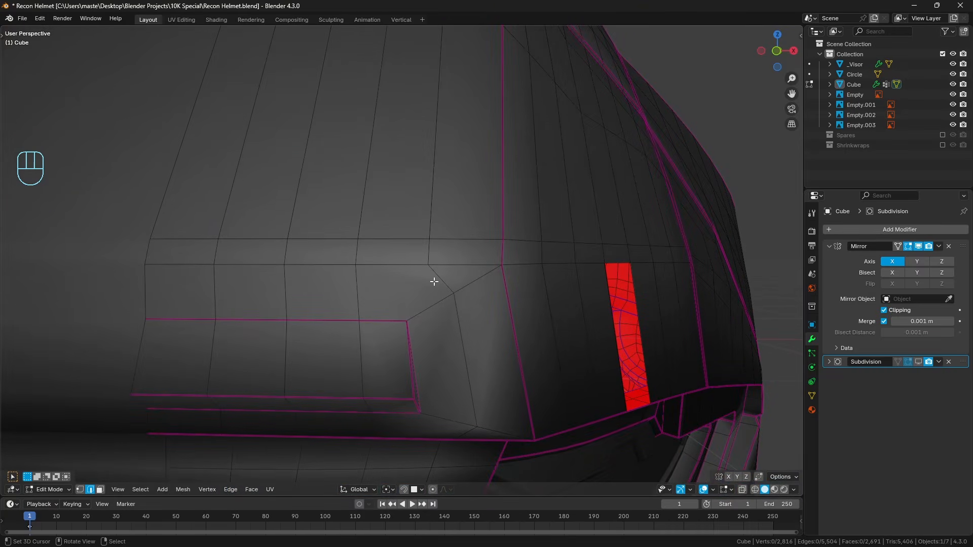
{"action": "middle_click_drag", "start_coordinate": [435, 282], "coordinate": [463, 291]}
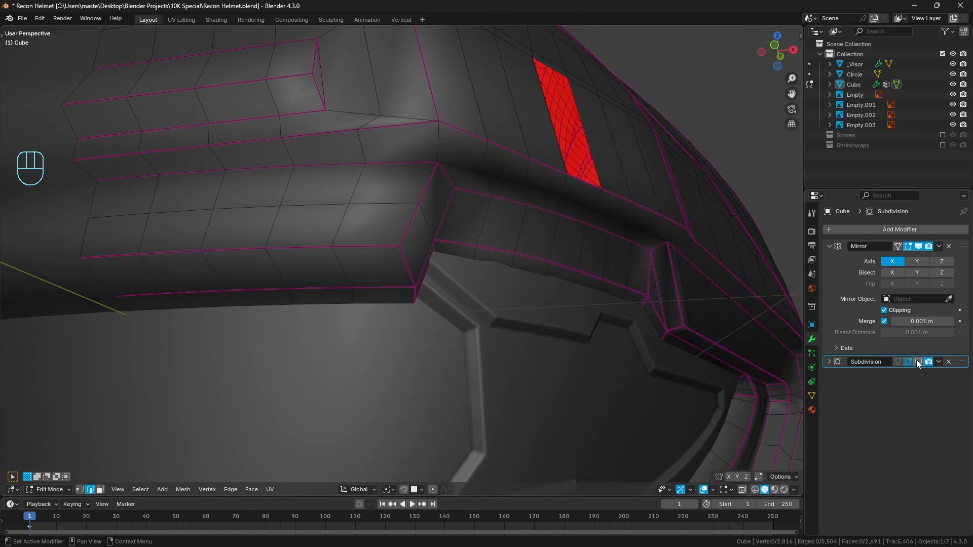
Turn off the viewport subdivision display and knife an edge from the inset's lower outer corner to the brim edge vertex below.
{"action": "middle_click_drag", "start_coordinate": [415, 155], "coordinate": [425, 183]}
{"action": "key", "text": "a"}
{"action": "key", "text": "a"}
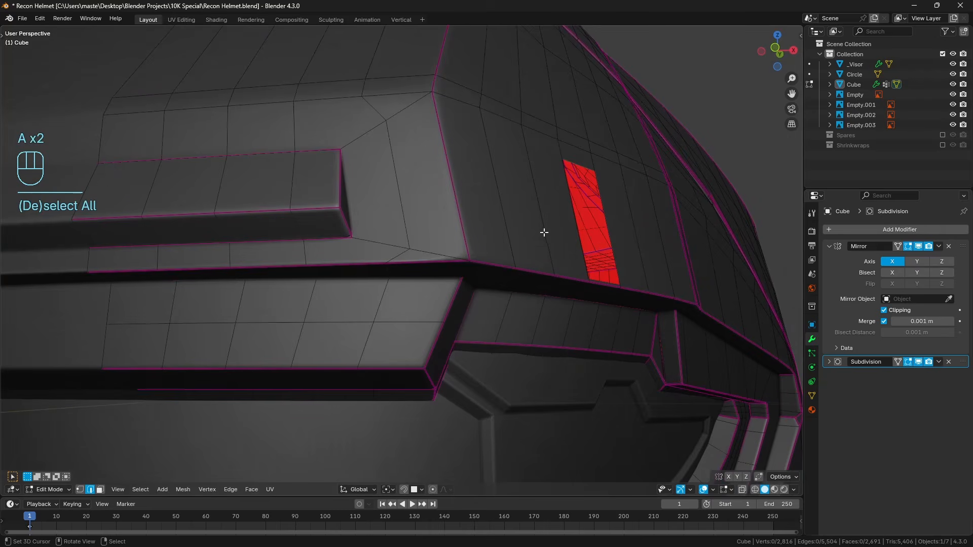
{"action": "left_click", "coordinate": [919, 362]}
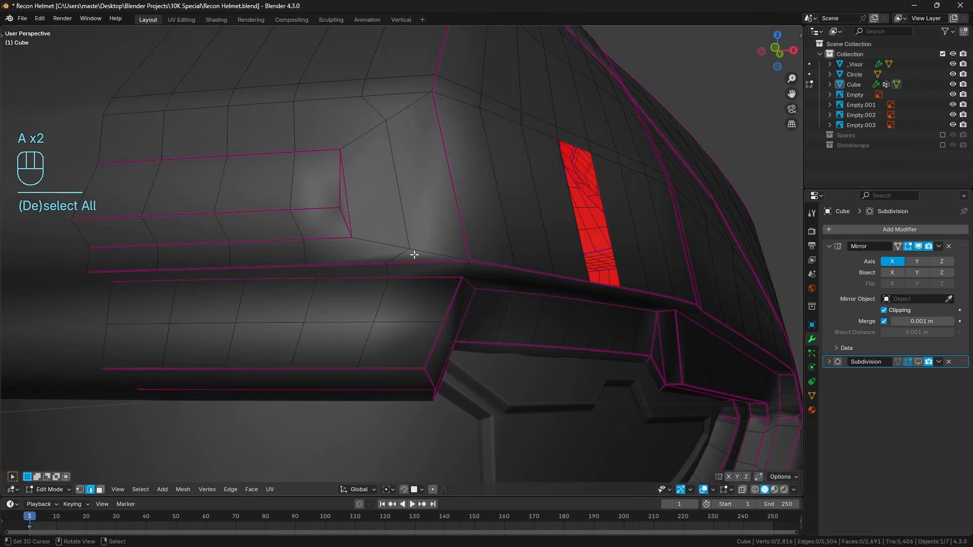
{"action": "key", "text": "k"}
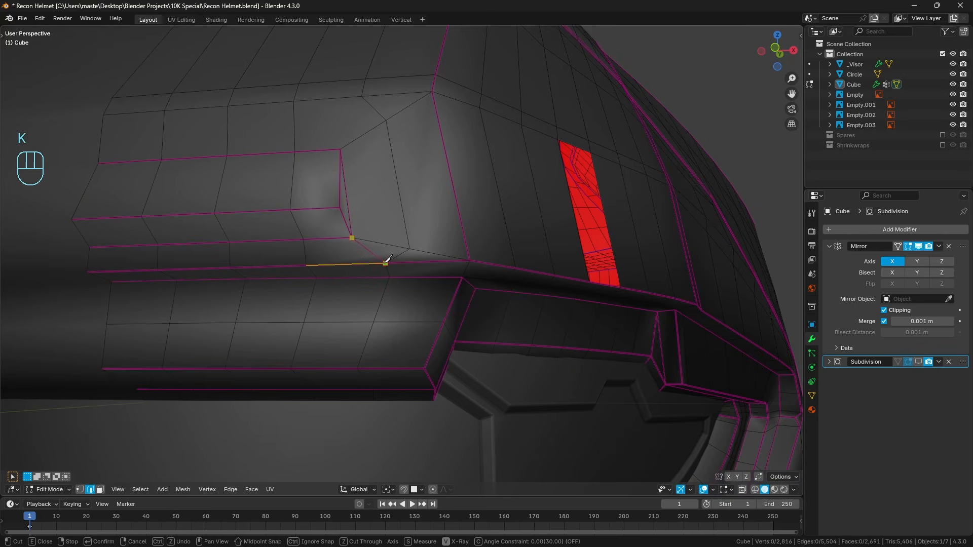
{"action": "left_click", "coordinate": [385, 263]}
{"action": "key", "text": "Return"}
Knife an edge from the inset's upper outer corner to the vertex on the horizontal loop above it.
{"action": "middle_click_drag", "start_coordinate": [385, 216], "coordinate": [391, 243]}
{"action": "key", "text": "k"}
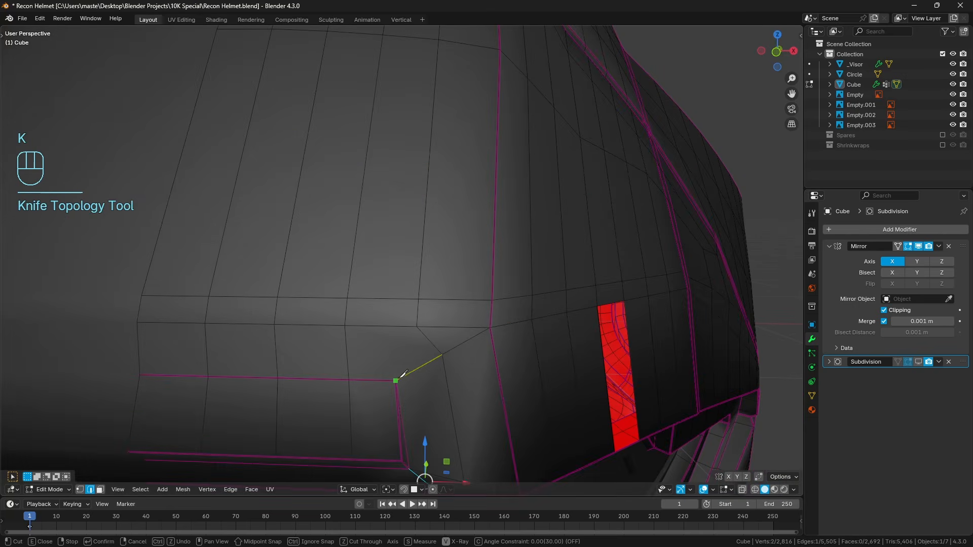
{"action": "key", "text": "Return"}
{"action": "middle_click_drag", "start_coordinate": [443, 352], "coordinate": [404, 257]}
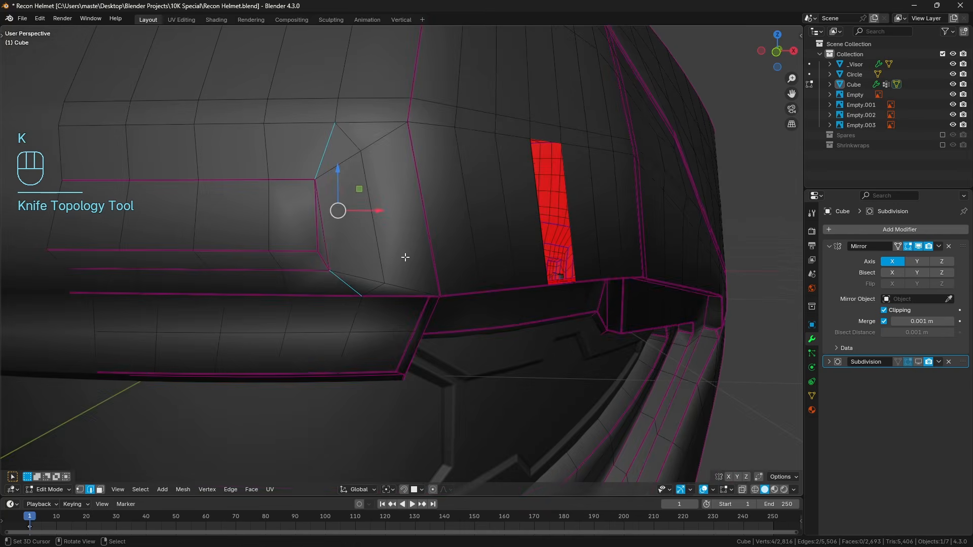
Dissolve the two diagonals between the inset and the corner seam, along with the edge joining their midpoints and the midpoints' old connecting edges.
{"action": "key", "text": "a"}
{"action": "key", "text": "a"}
{"action": "left_click", "coordinate": [382, 256], "text": "alt"}
{"action": "left_click", "coordinate": [401, 274], "text": "alt+shift"}
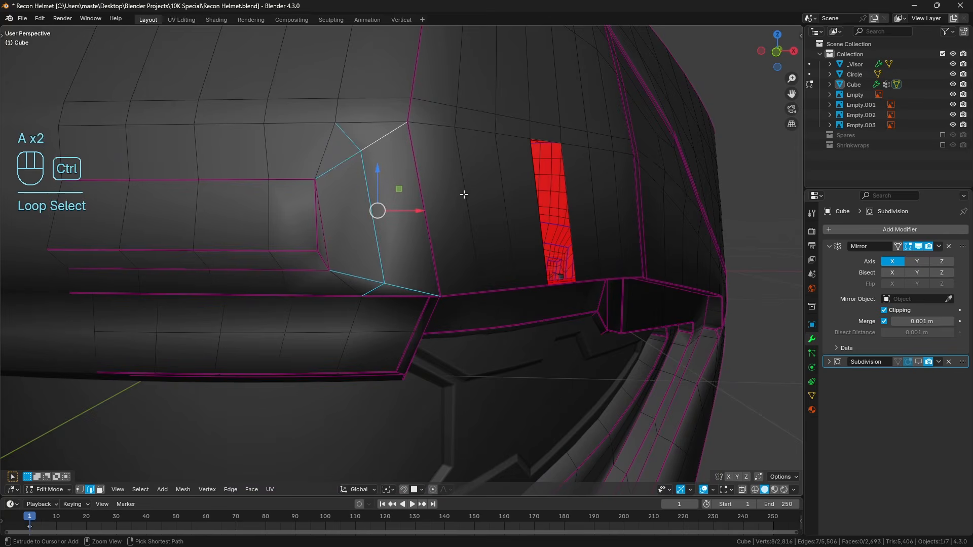
{"action": "key", "text": "ctrl+x"}
Add two evenly spaced horizontal loop cuts to the side panel faces just beyond the corner seam.
{"action": "key", "text": "a"}
Knife an edge from the upper loop cut's end on the corner seam to the inset's upper outer corner.
{"action": "key", "text": "a"}
{"action": "key", "text": "ctrl+r"}
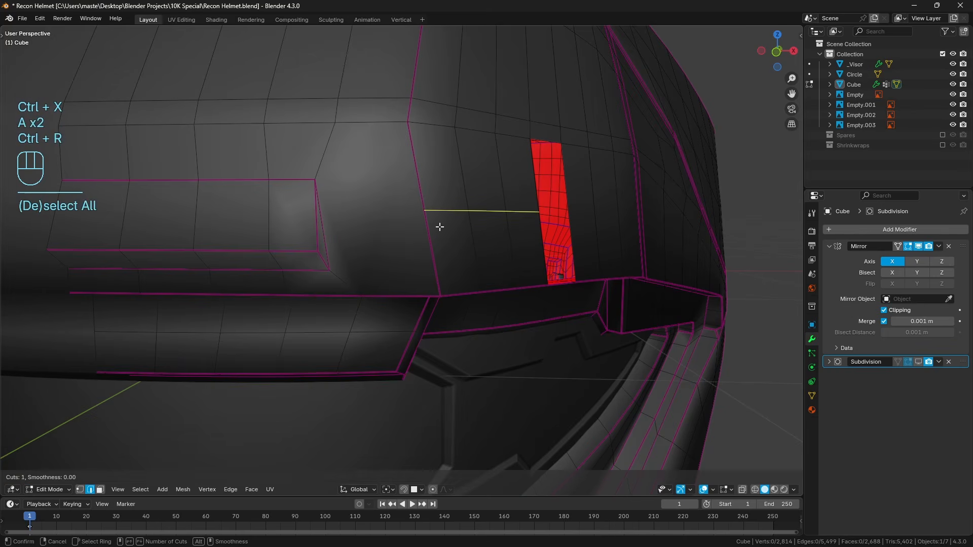
{"action": "left_click", "coordinate": [439, 226]}
{"action": "right_click", "coordinate": [421, 224]}
{"action": "key", "text": "a"}
{"action": "key", "text": "a"}
{"action": "key", "text": "k"}
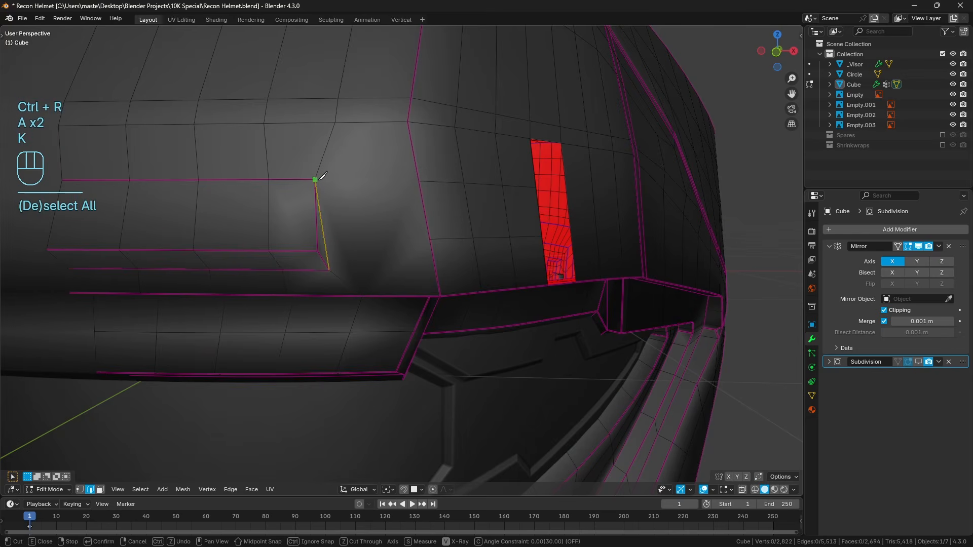
{"action": "left_click", "coordinate": [416, 183]}
{"action": "left_click", "coordinate": [315, 180]}
{"action": "key", "text": "Return"}
Knife an edge from the inset's lower outer corner to the lower loop cut's end on the corner seam.
{"action": "key", "text": "k"}
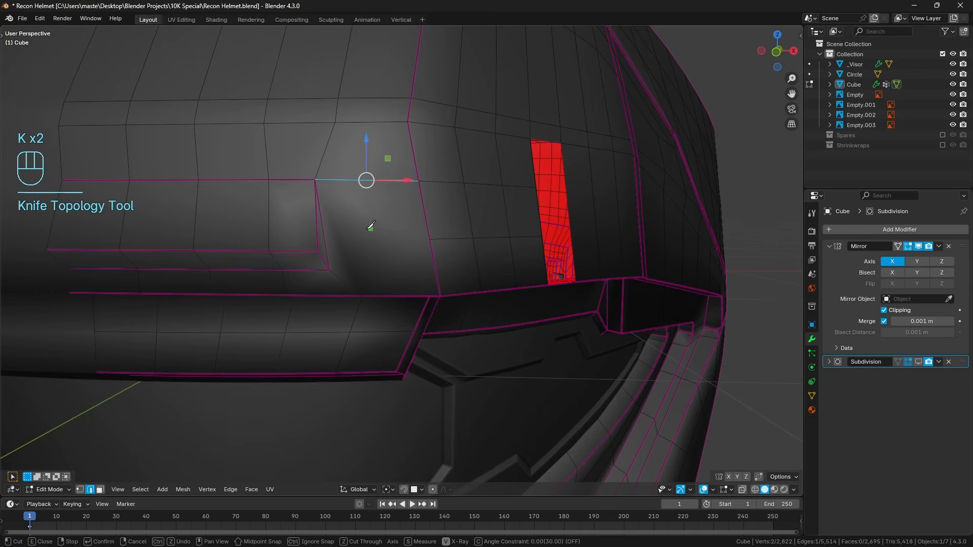
{"action": "left_click", "coordinate": [430, 238]}
{"action": "key", "text": "Return"}
{"action": "middle_click_drag", "start_coordinate": [512, 245], "coordinate": [490, 230]}
{"action": "key", "text": "a"}
{"action": "key", "text": "a"}
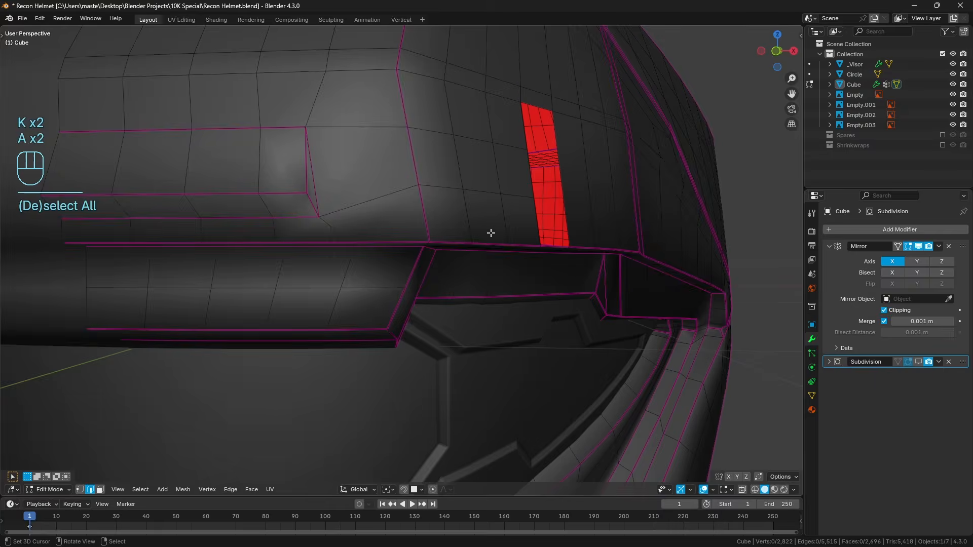
Turn the subdivision display on, inspect the inset and corner seam shading in Object Mode, and return to Edit Mode.
{"action": "middle_click_drag", "start_coordinate": [412, 204], "coordinate": [374, 180]}
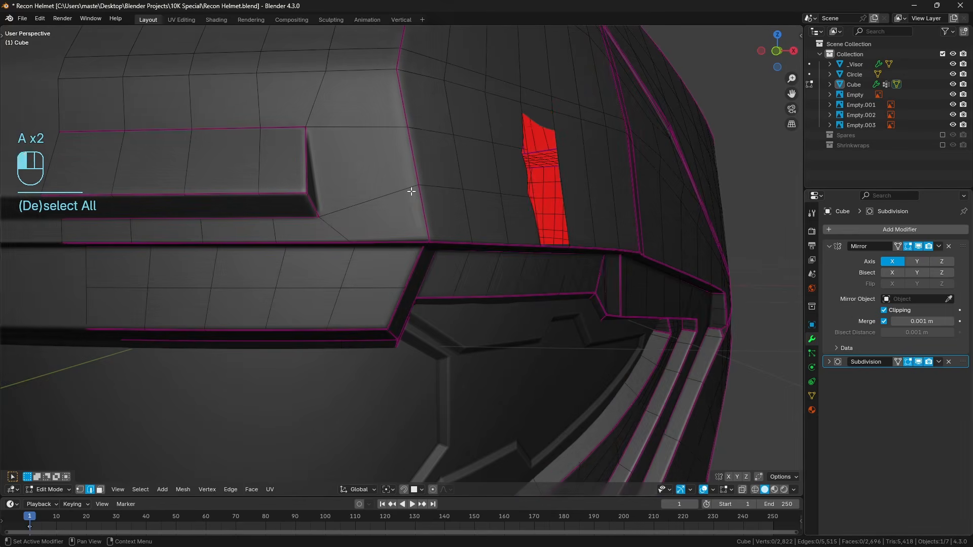
{"action": "key", "text": "a"}
{"action": "key", "text": "a"}
{"action": "key", "text": "Tab"}
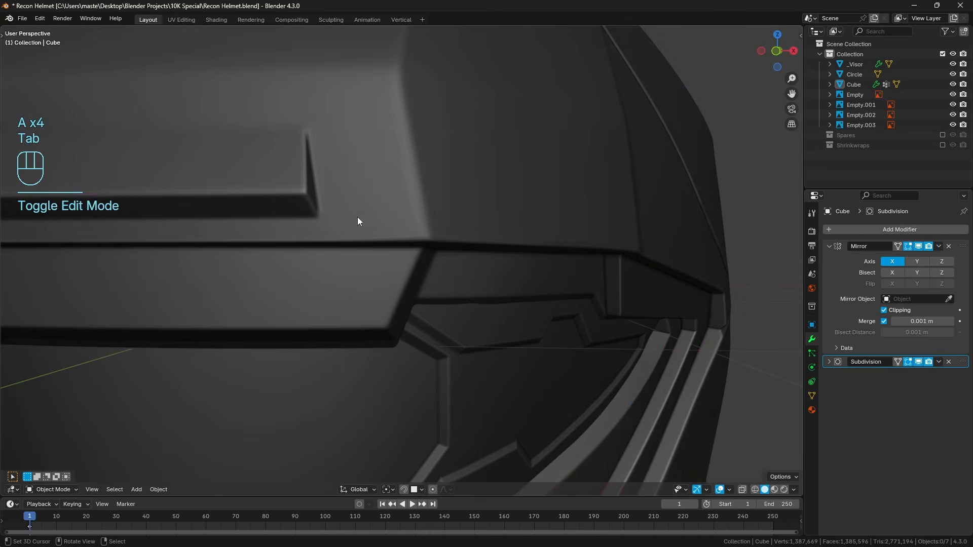
{"action": "middle_click_drag", "start_coordinate": [358, 217], "coordinate": [388, 231]}
{"action": "scroll", "coordinate": [461, 236], "scroll_direction": "up", "scroll_amount": 2}
{"action": "scroll", "coordinate": [406, 227], "scroll_direction": "up", "scroll_amount": 2}
{"action": "scroll", "coordinate": [406, 231], "scroll_direction": "down", "scroll_amount": 5}
{"action": "key", "text": "Tab"}
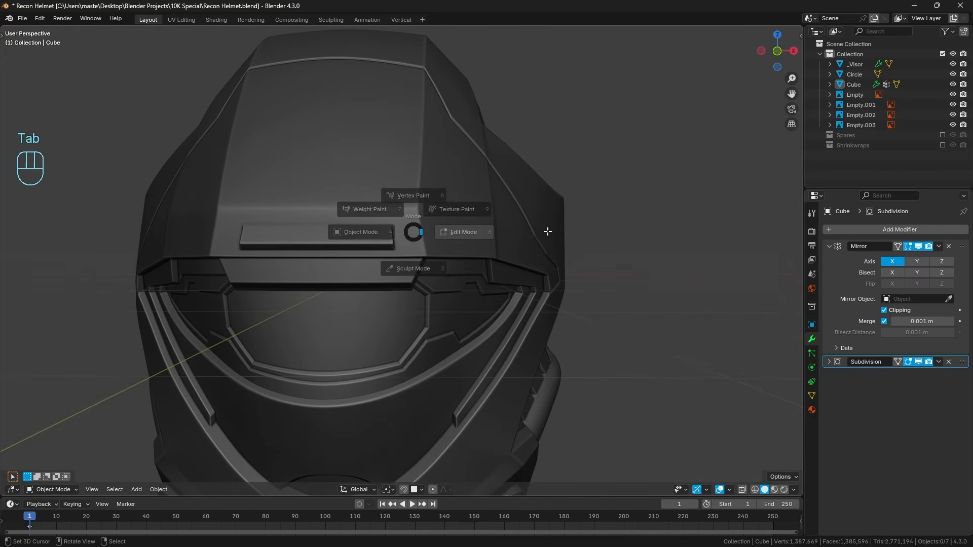
{"action": "left_click", "coordinate": [516, 240]}
Compare the inset's outline with the front reference image in wireframe, and return to solid shading with nothing selected.
{"action": "key", "text": "ctrl+KP_1"}
{"action": "key", "text": "KP_1"}
{"action": "scroll", "coordinate": [400, 260], "scroll_direction": "up", "scroll_amount": 5}
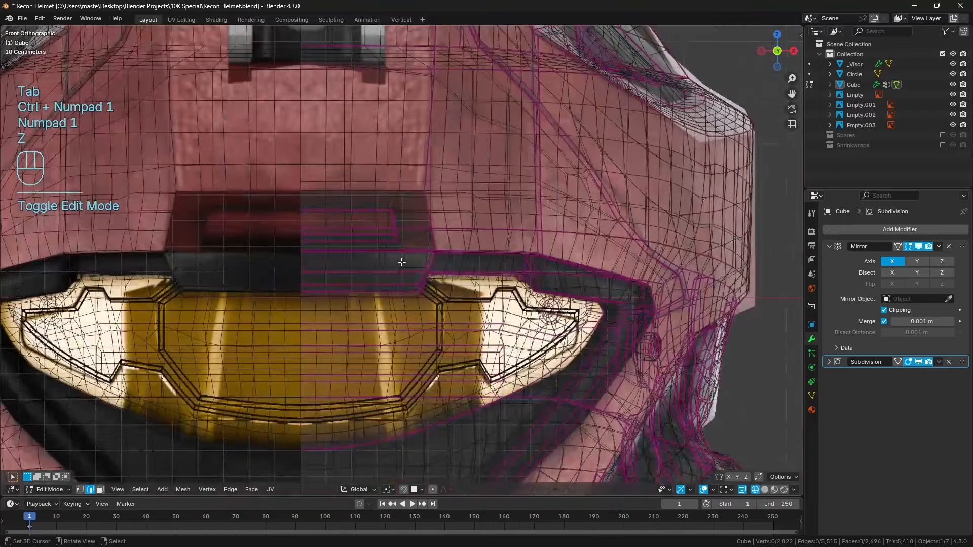
{"action": "key", "text": "z"}
{"action": "scroll", "coordinate": [357, 261], "scroll_direction": "up", "scroll_amount": 6}
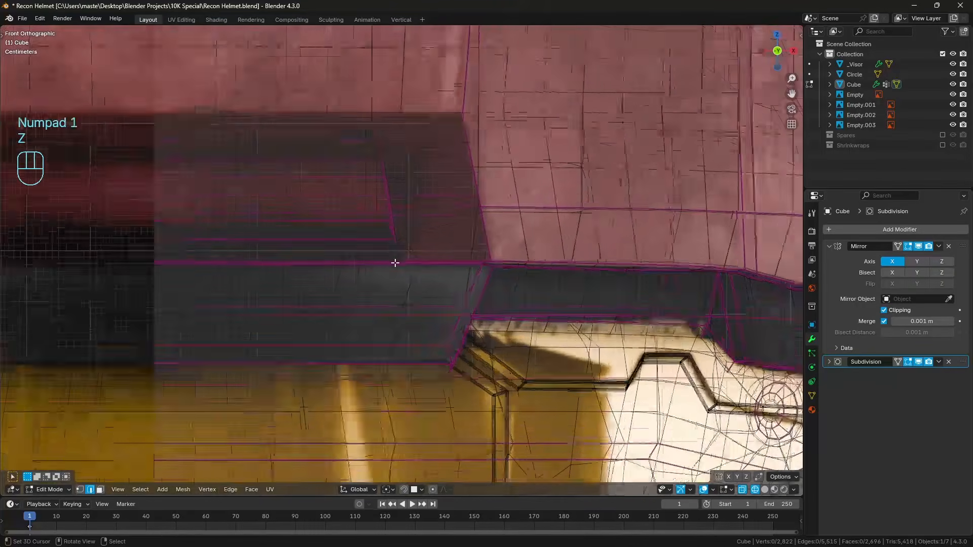
{"action": "key", "text": "z"}
{"action": "mouse_move", "coordinate": [428, 283]}
{"action": "middle_mouse_down"}
{"action": "mouse_move", "coordinate": [460, 290]}
{"action": "mouse_move", "coordinate": [444, 302]}
{"action": "middle_mouse_up"}
{"action": "key", "text": "a"}
Reveal any hidden geometry and switch to Object Mode to examine the side panel's shading.
{"action": "key", "text": "a"}
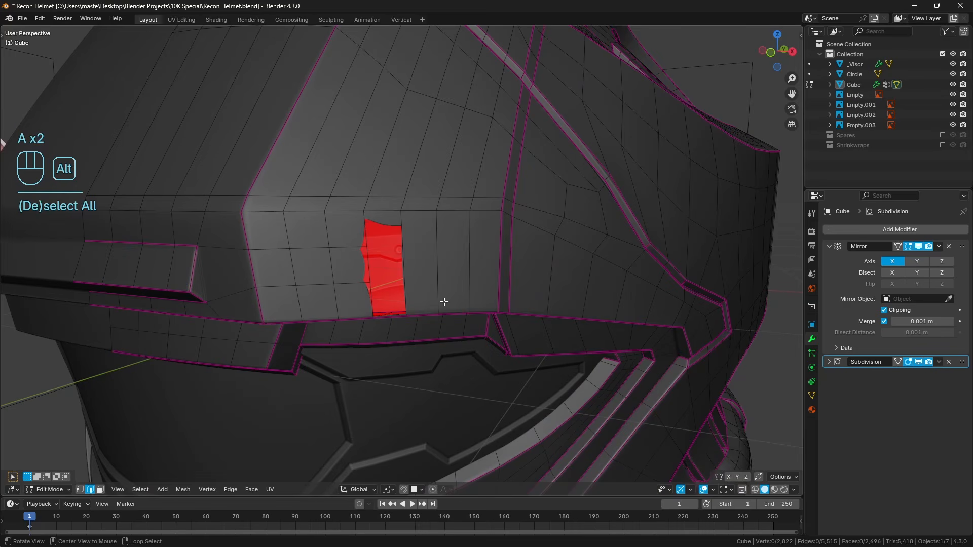
{"action": "key", "text": "alt+h"}
{"action": "key", "text": "a"}
{"action": "key", "text": "a"}
{"action": "key", "text": "Tab"}
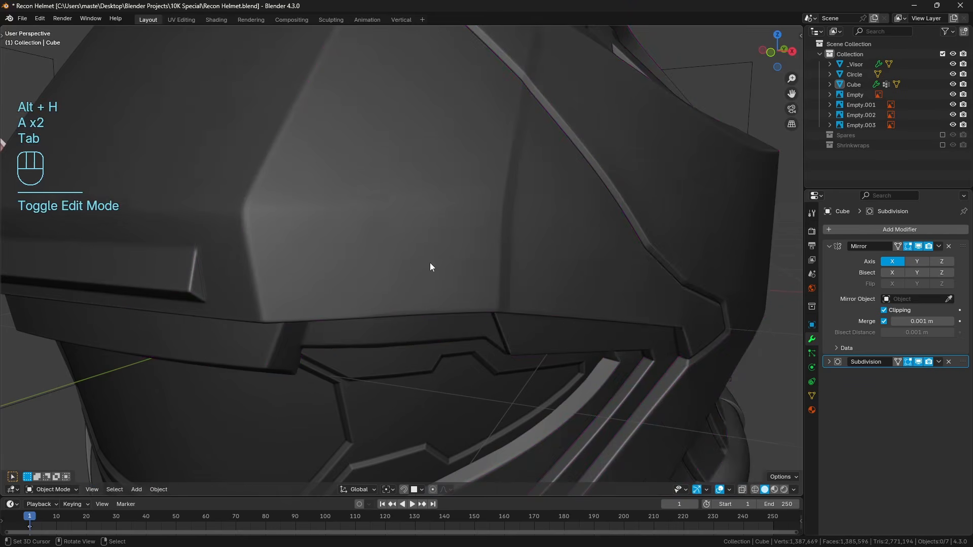
{"action": "mouse_move", "coordinate": [430, 267]}
{"action": "middle_mouse_down"}
{"action": "mouse_move", "coordinate": [409, 245]}
{"action": "mouse_move", "coordinate": [419, 254]}
{"action": "middle_mouse_up"}
Inspect the helmet's reflections with a shiny metallic matcap and restore the dark matcap.
{"action": "left_click", "coordinate": [794, 490]}
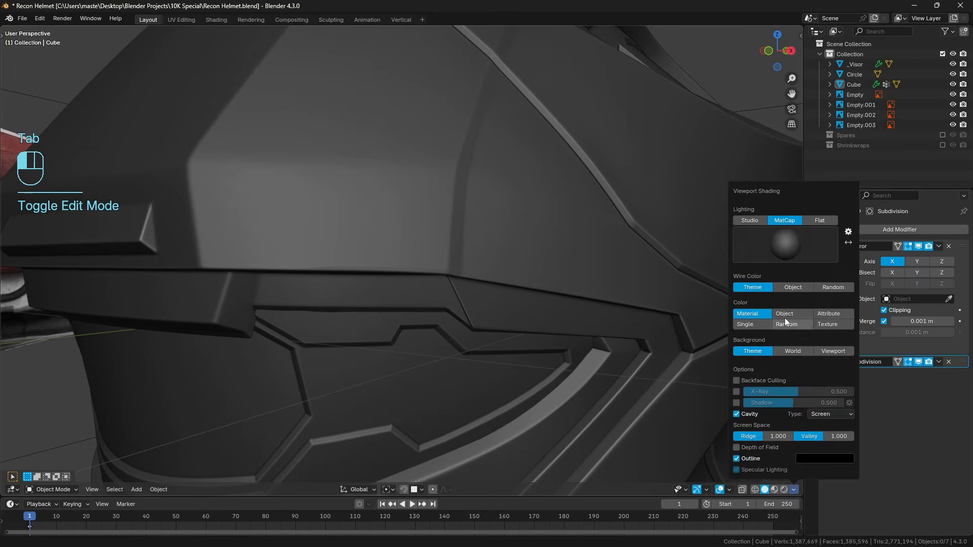
{"action": "left_click", "coordinate": [785, 244]}
{"action": "left_click", "coordinate": [759, 320]}
{"action": "mouse_move", "coordinate": [456, 294]}
{"action": "middle_mouse_down"}
{"action": "mouse_move", "coordinate": [424, 294]}
{"action": "mouse_move", "coordinate": [443, 294]}
{"action": "middle_mouse_up"}
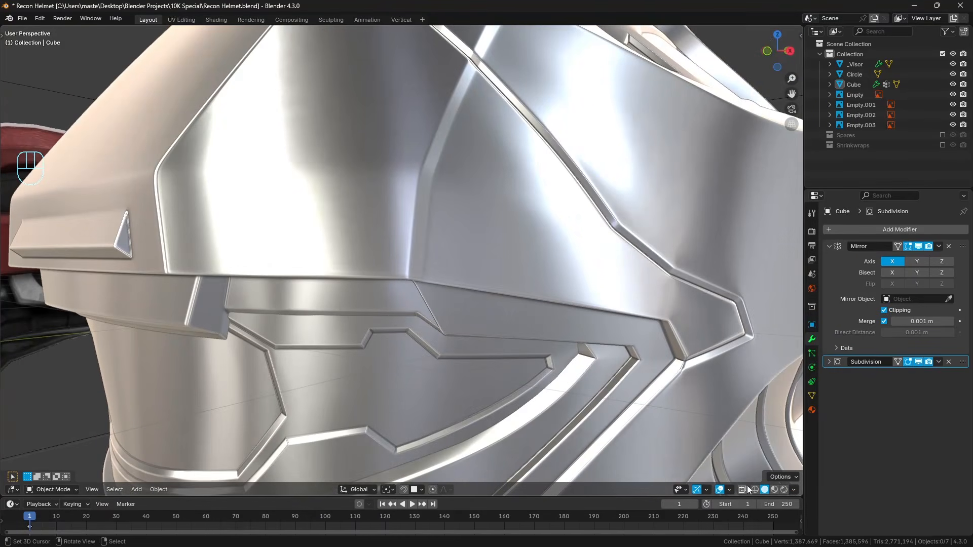
{"action": "left_click", "coordinate": [793, 490]}
{"action": "left_click", "coordinate": [785, 245]}
{"action": "left_click", "coordinate": [680, 284]}
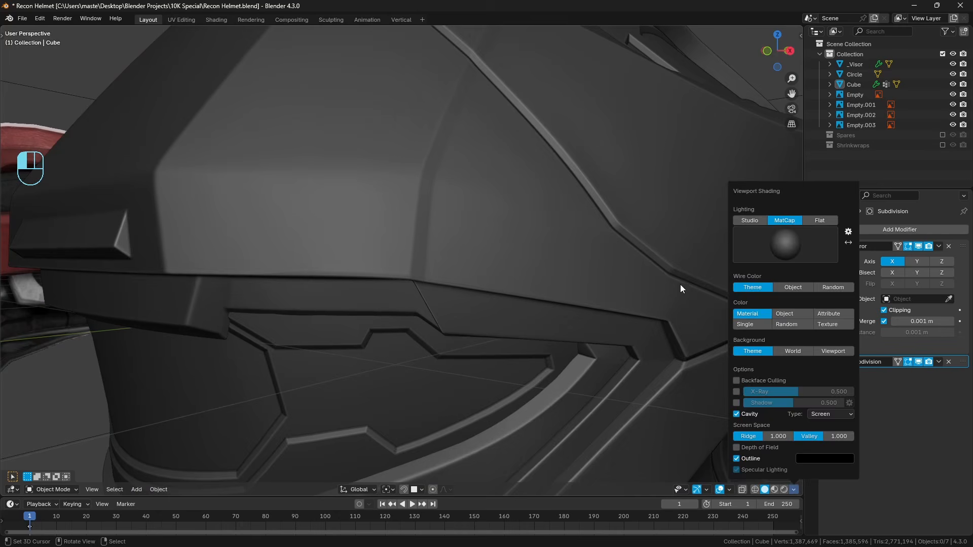
Select the helmet object and enter Edit Mode with all geometry deselected.
{"action": "left_click", "coordinate": [405, 267]}
{"action": "key", "text": "Tab"}
{"action": "key", "text": "a"}
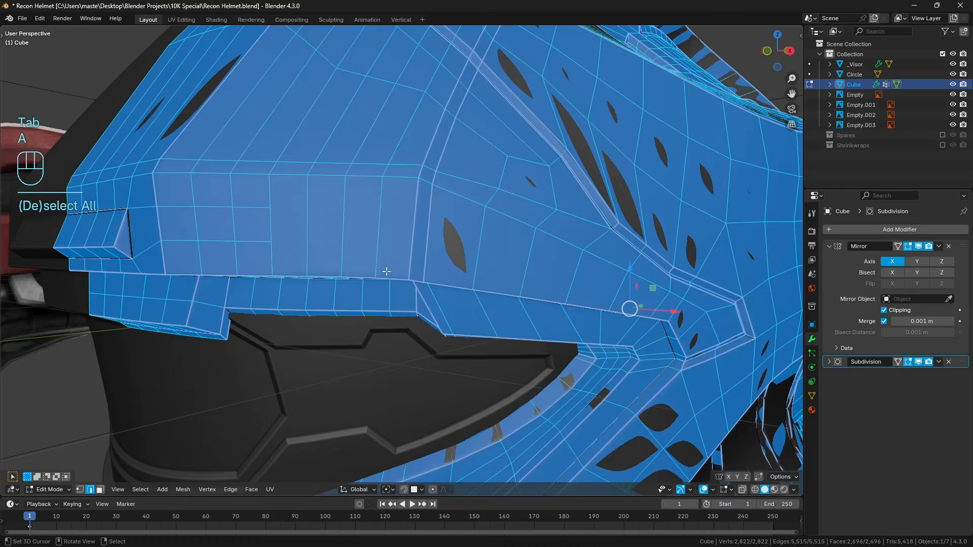
{"action": "key", "text": "a"}
{"action": "middle_click_drag", "start_coordinate": [332, 268], "coordinate": [319, 242]}
Mark the edge flow along the side panel's lower edge with annotation strokes and erase them.
{"action": "key", "text": "d"}
{"action": "left_click_drag", "start_coordinate": [271, 210], "coordinate": [299, 211]}
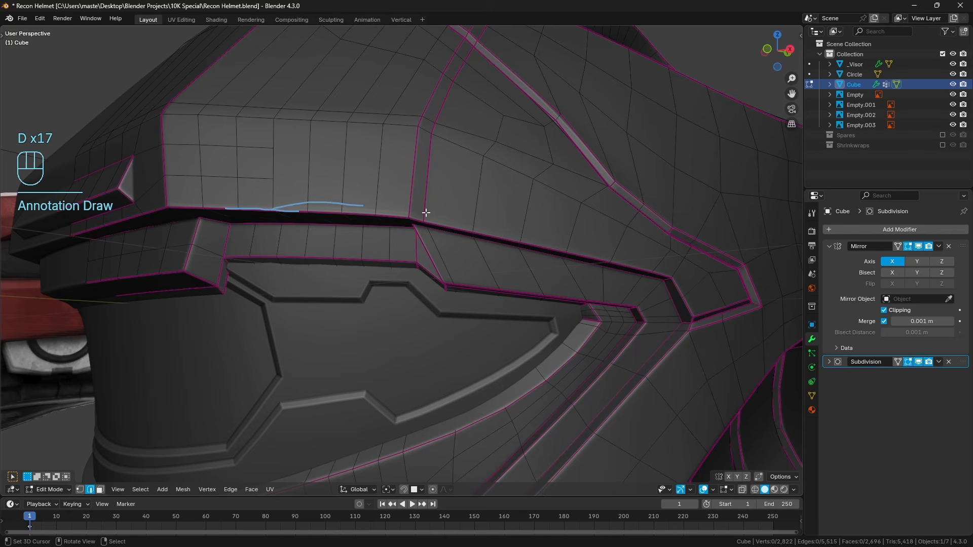
{"action": "right_click_drag", "start_coordinate": [426, 213], "coordinate": [220, 226]}
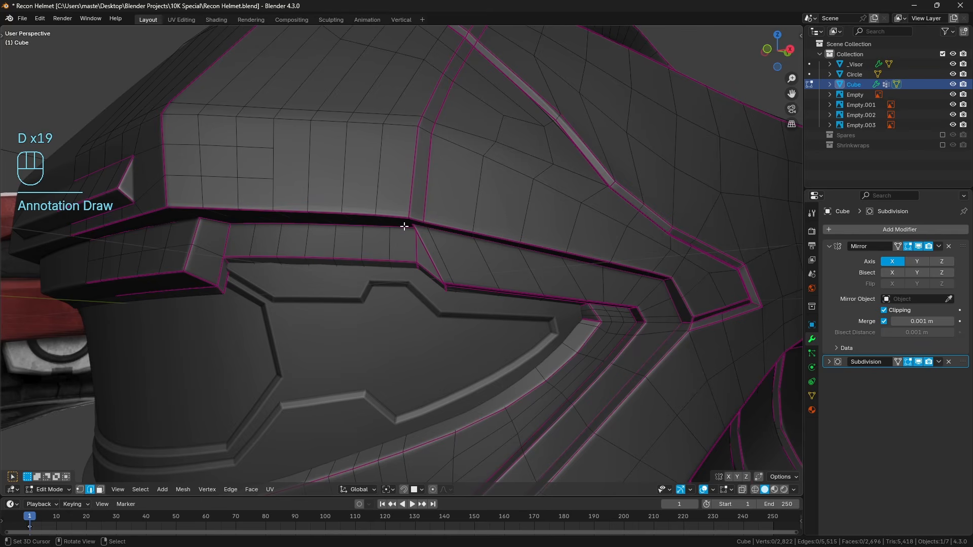
{"action": "middle_click_drag", "start_coordinate": [294, 180], "coordinate": [347, 211]}
{"action": "middle_click_drag", "start_coordinate": [496, 287], "coordinate": [552, 275]}
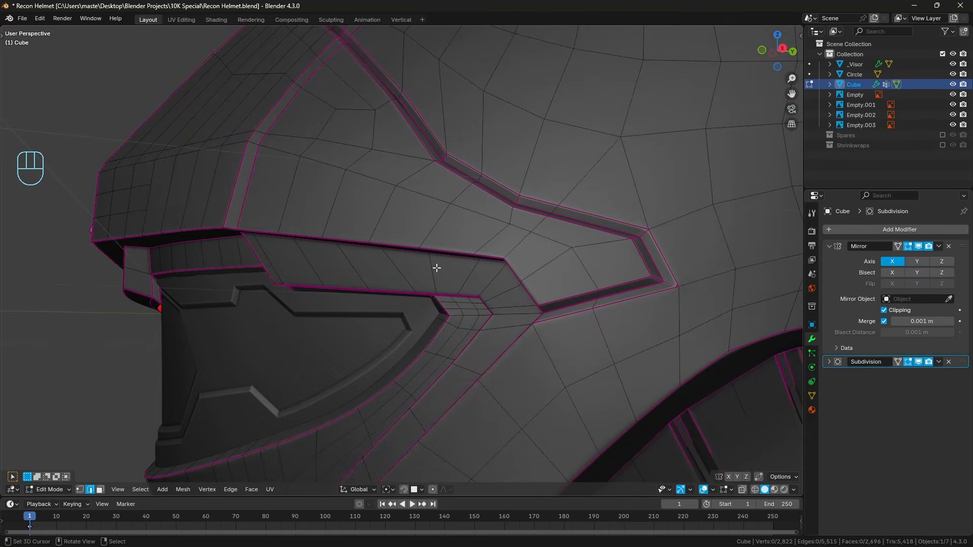
{"action": "middle_click_drag", "start_coordinate": [458, 267], "coordinate": [387, 252]}
{"action": "left_click_drag", "start_coordinate": [109, 217], "coordinate": [304, 213]}
Add one loop cut running from the middle of the front side panel across the rear seam toward the panel's pointed tip.
{"action": "key", "text": "ctrl+r"}
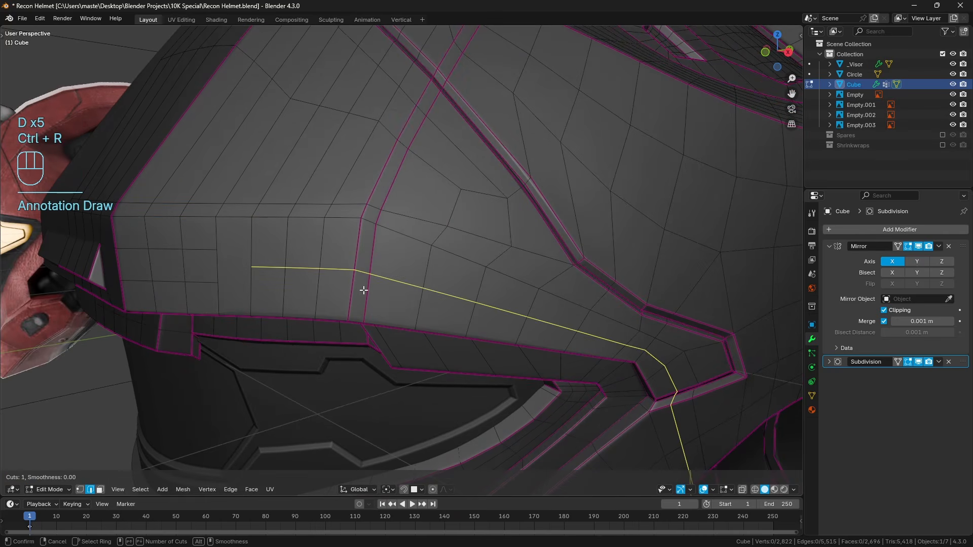
{"action": "left_click", "coordinate": [282, 283]}
{"action": "key", "text": "a"}
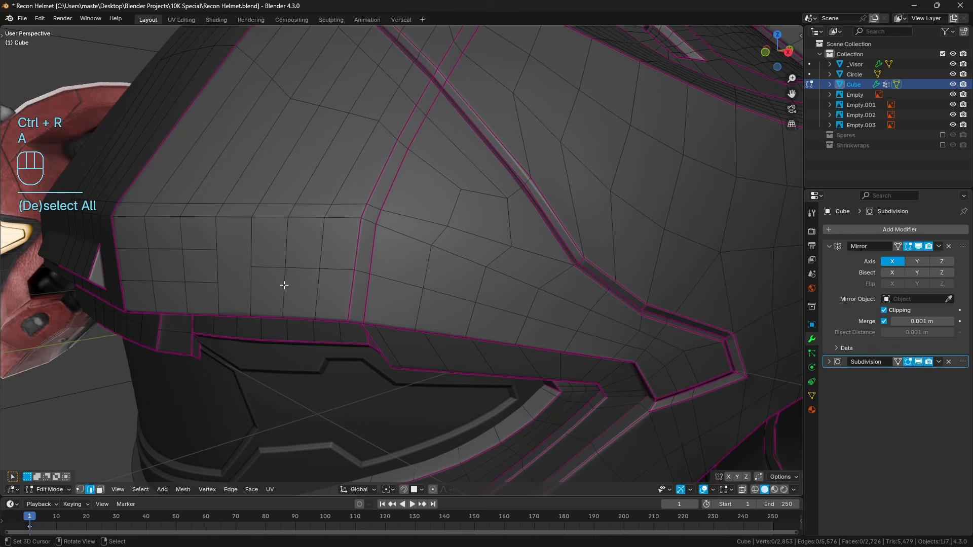
Knife two edges joining the ends of the two short horizontal cuts to the end of the new side panel loop.
{"action": "key", "text": "k"}
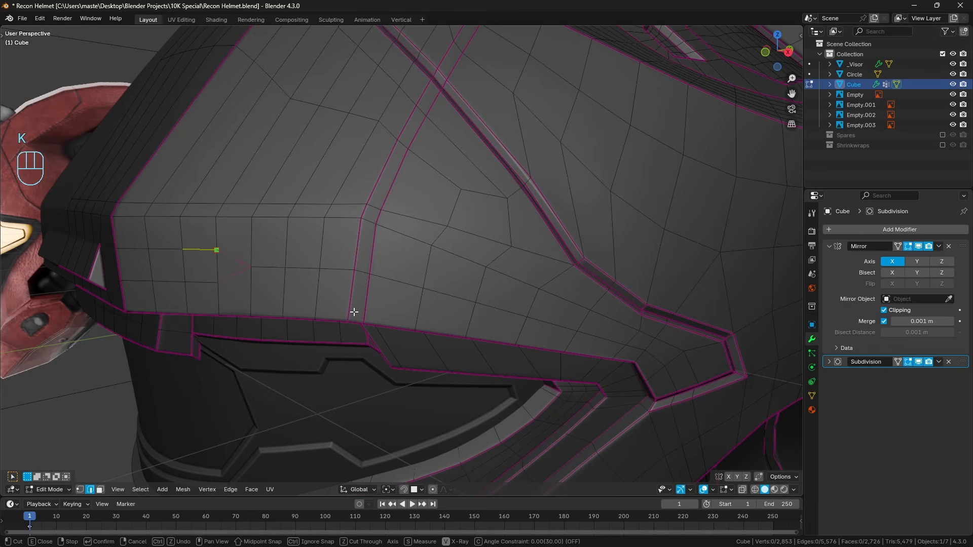
{"action": "key", "text": "Return"}
{"action": "middle_click_drag", "start_coordinate": [325, 308], "coordinate": [339, 297]}
{"action": "scroll", "coordinate": [339, 298], "scroll_direction": "up", "scroll_amount": 2}
{"action": "key", "text": "a"}
{"action": "key", "text": "a"}
Inspect the side panel's subdivided shading in Object Mode, return to Edit Mode, and review the surrounding topology.
{"action": "key", "text": "Tab"}
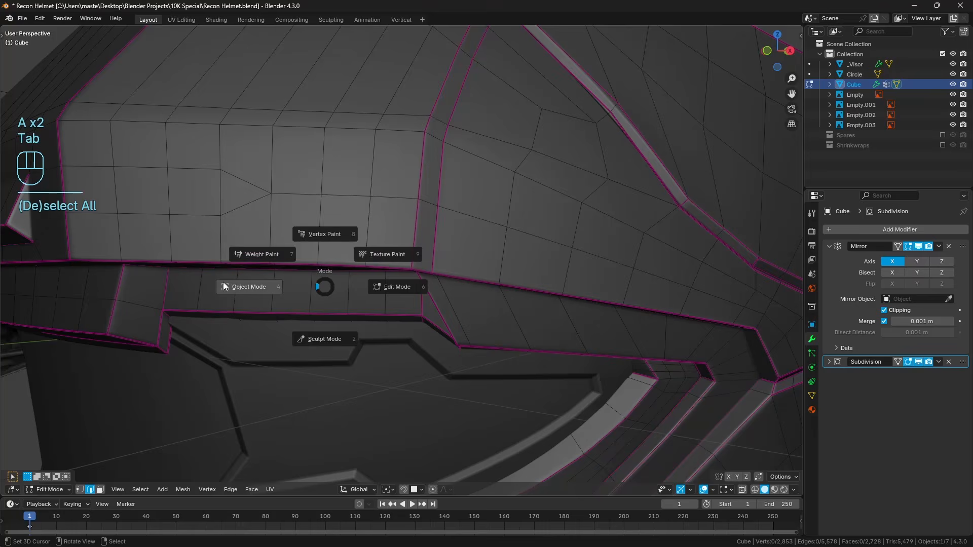
{"action": "left_click", "coordinate": [270, 283]}
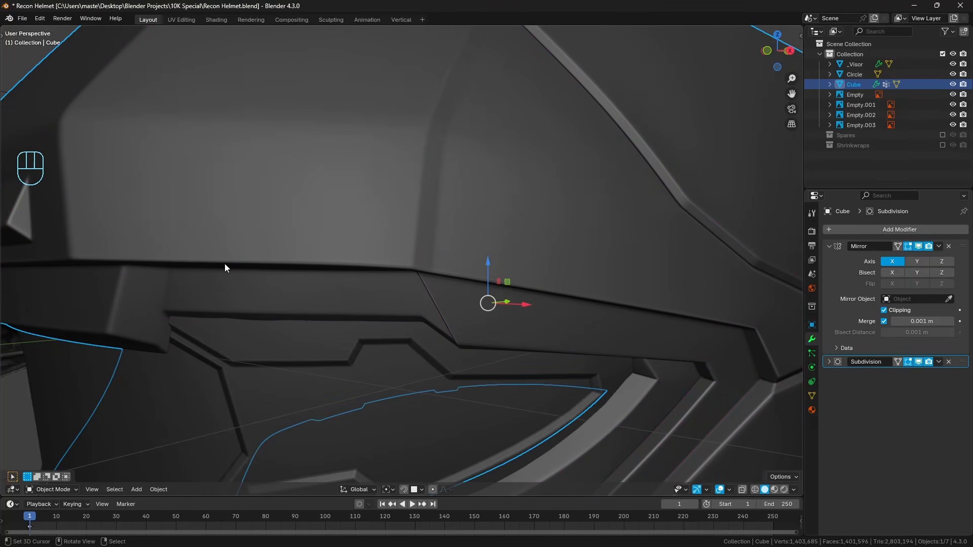
{"action": "scroll", "coordinate": [176, 272], "scroll_direction": "down", "scroll_amount": 3}
{"action": "key", "text": "Tab"}
{"action": "left_click", "coordinate": [289, 276]}
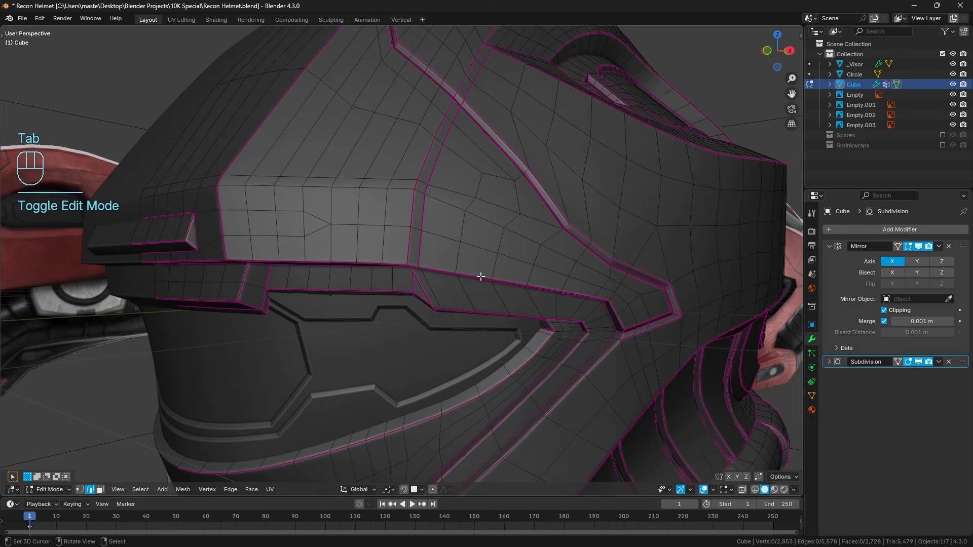
{"action": "key", "text": "a"}
{"action": "middle_click_drag", "start_coordinate": [480, 276], "coordinate": [349, 218]}
{"action": "key", "text": "a"}
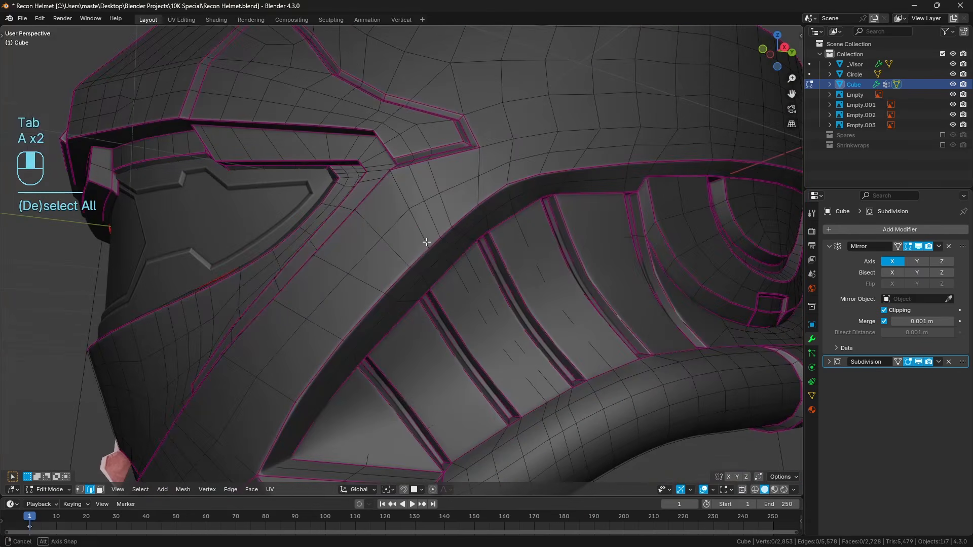
Turn off the Subdivision modifier's viewport display to expose the base mesh around the side panel's pointed tip.
{"action": "left_click", "coordinate": [918, 362]}
{"action": "middle_click_drag", "start_coordinate": [466, 191], "coordinate": [414, 225]}
{"action": "scroll", "coordinate": [428, 242], "scroll_direction": "up", "scroll_amount": 2}
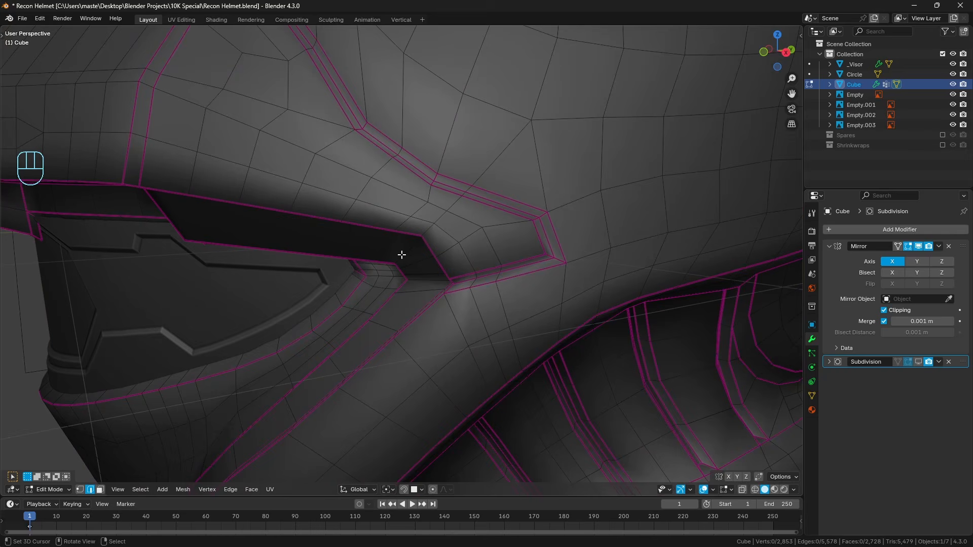
{"action": "middle_click_drag", "start_coordinate": [253, 254], "coordinate": [285, 309], "text": "shift"}
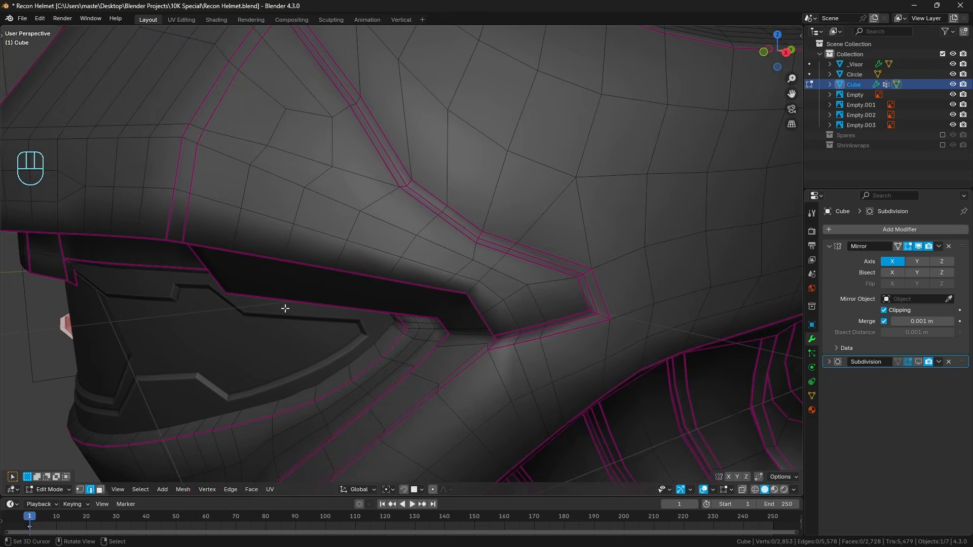
{"action": "middle_click_drag", "start_coordinate": [444, 273], "coordinate": [420, 269], "text": "shift"}
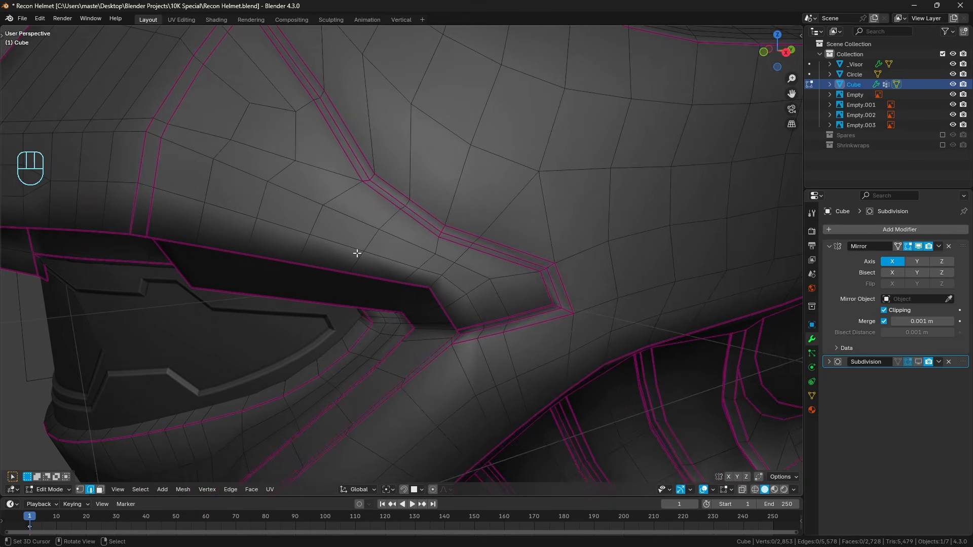
{"action": "right_click", "coordinate": [341, 194]}
{"action": "right_click", "coordinate": [304, 249], "text": "ctrl"}
{"action": "right_click", "coordinate": [355, 262], "text": "shift"}
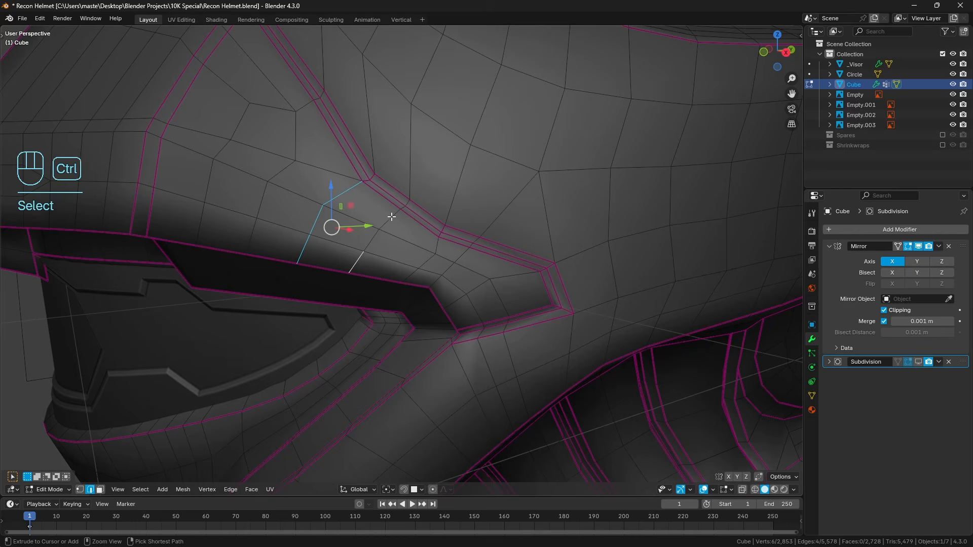
{"action": "right_click", "coordinate": [391, 218], "text": "ctrl"}
{"action": "right_click", "coordinate": [436, 250], "text": "shift"}
{"action": "right_click", "coordinate": [441, 272], "text": "ctrl"}
{"action": "key", "text": "a"}
{"action": "key", "text": "a"}
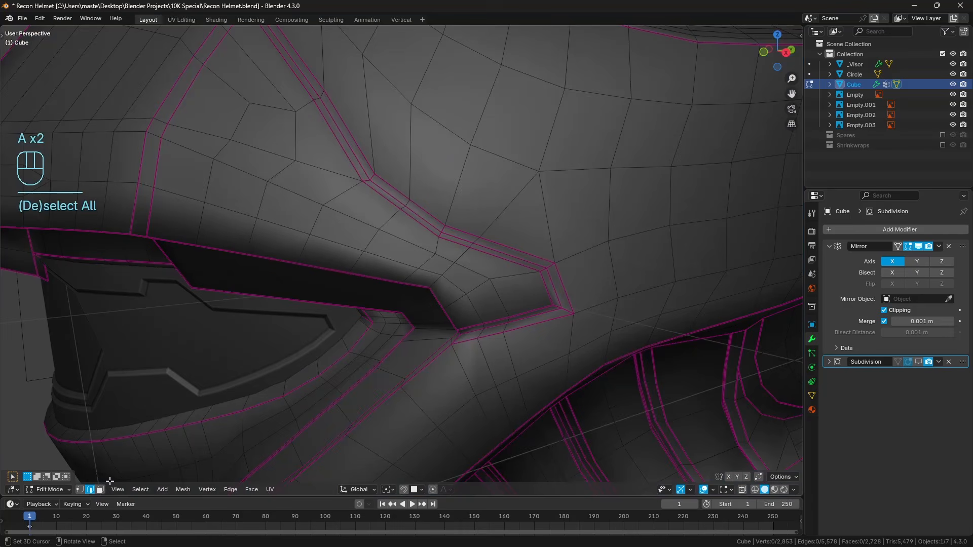
Select the edge ring running across the brim's side panel and remove its front brim portion from the selection in wireframe view.
{"action": "right_click", "coordinate": [355, 195], "text": "ctrl+alt"}
{"action": "right_click", "coordinate": [307, 242], "text": "ctrl+alt+shift"}
{"action": "scroll", "coordinate": [306, 246], "scroll_direction": "down", "scroll_amount": 5}
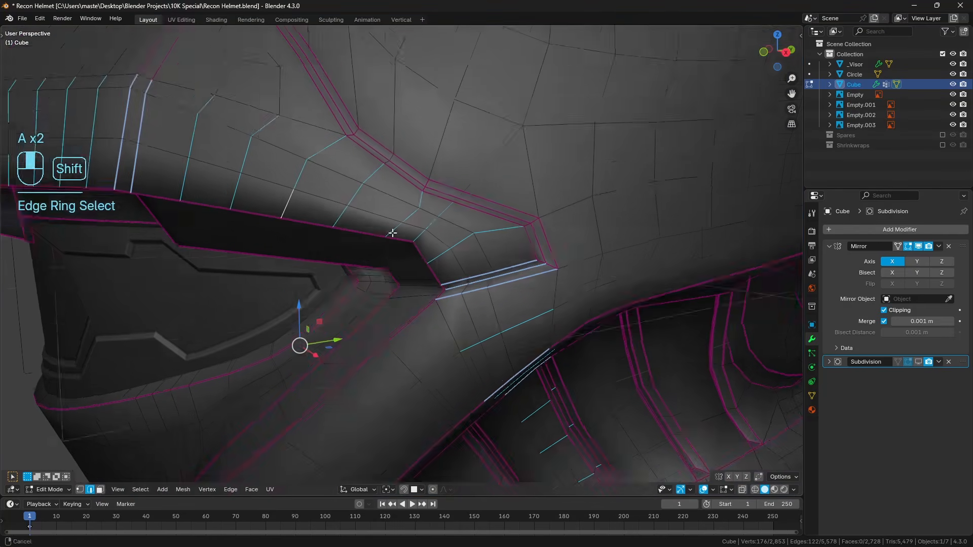
{"action": "key", "text": "shift+z"}
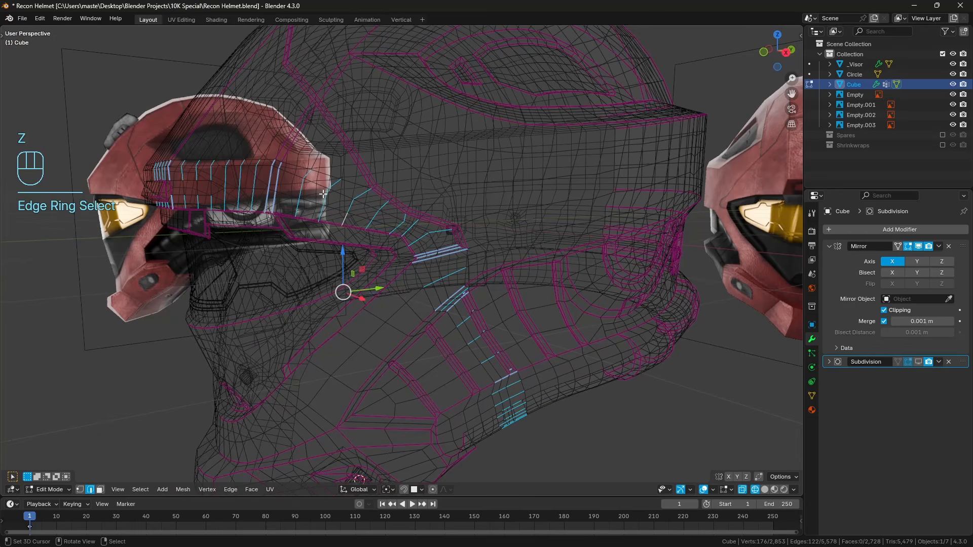
{"action": "key", "text": "c"}
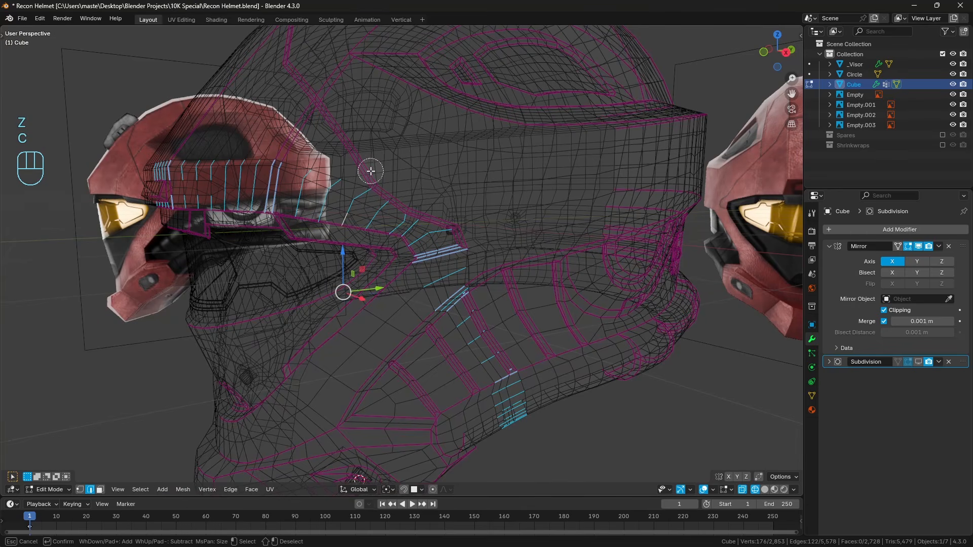
{"action": "mouse_move", "coordinate": [370, 170]}
{"action": "middle_mouse_down"}
{"action": "mouse_move", "coordinate": [317, 180]}
{"action": "mouse_move", "coordinate": [206, 158]}
{"action": "mouse_move", "coordinate": [205, 224]}
{"action": "mouse_move", "coordinate": [235, 213]}
{"action": "middle_mouse_up"}
{"action": "right_click", "coordinate": [236, 214]}
{"action": "mouse_move", "coordinate": [568, 294]}
{"action": "middle_mouse_down"}
{"action": "mouse_move", "coordinate": [543, 258]}
{"action": "mouse_move", "coordinate": [491, 272]}
{"action": "middle_mouse_up"}
{"action": "key", "text": "shift+z"}
Circle-deselect the ring edges that cross the raised rib in the side vent area.
{"action": "scroll", "coordinate": [540, 252], "scroll_direction": "up", "scroll_amount": 1}
{"action": "scroll", "coordinate": [532, 253], "scroll_direction": "up", "scroll_amount": 6}
{"action": "middle_click_drag", "start_coordinate": [335, 113], "coordinate": [383, 199], "text": "shift"}
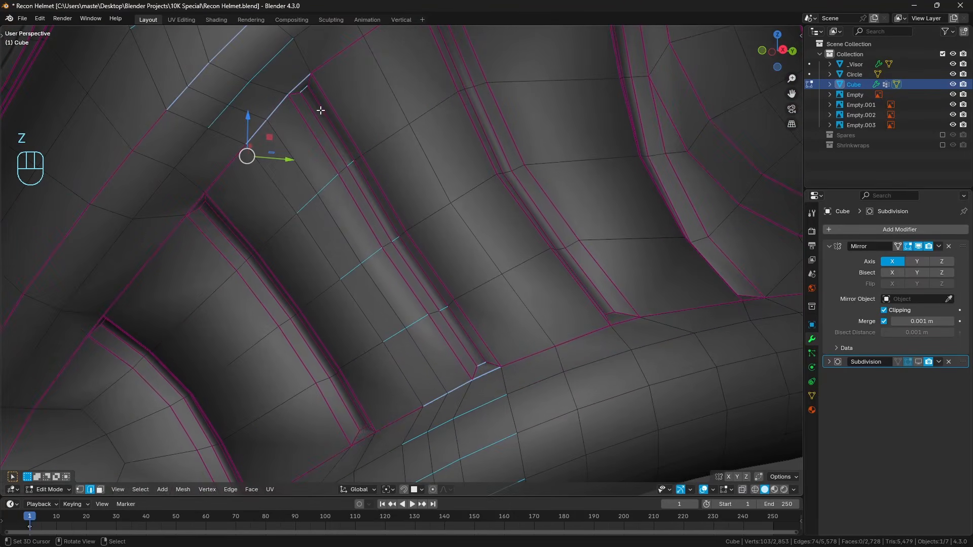
{"action": "key", "text": "c"}
{"action": "right_click", "coordinate": [307, 77]}
{"action": "scroll", "coordinate": [314, 81], "scroll_direction": "down", "scroll_amount": 2}
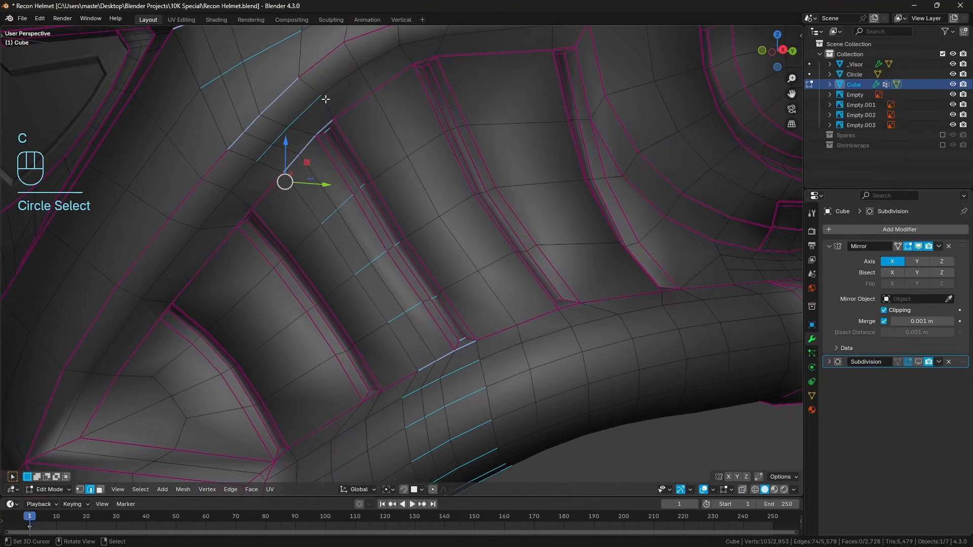
{"action": "key", "text": "c"}
{"action": "mouse_move", "coordinate": [336, 135]}
{"action": "middle_mouse_down"}
{"action": "mouse_move", "coordinate": [473, 333]}
{"action": "mouse_move", "coordinate": [537, 333]}
{"action": "mouse_move", "coordinate": [535, 300]}
{"action": "mouse_move", "coordinate": [484, 257]}
{"action": "middle_mouse_up"}
{"action": "right_click", "coordinate": [472, 334]}
{"action": "middle_click_drag", "start_coordinate": [420, 206], "coordinate": [458, 243], "text": "shift"}
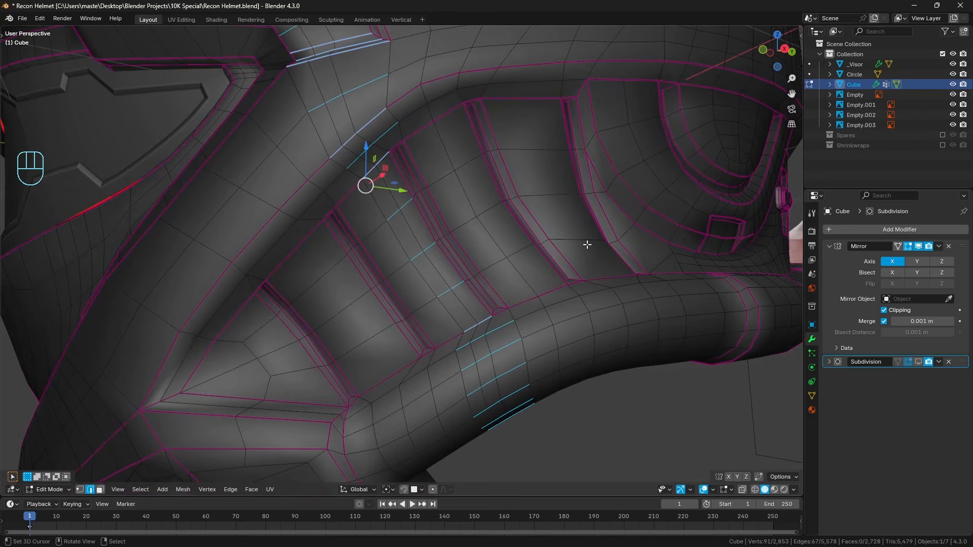
Try evening out the selected ring edges with Space and compare the result by undoing and redoing it.
{"action": "key", "text": "q"}
{"action": "left_click", "coordinate": [583, 255]}
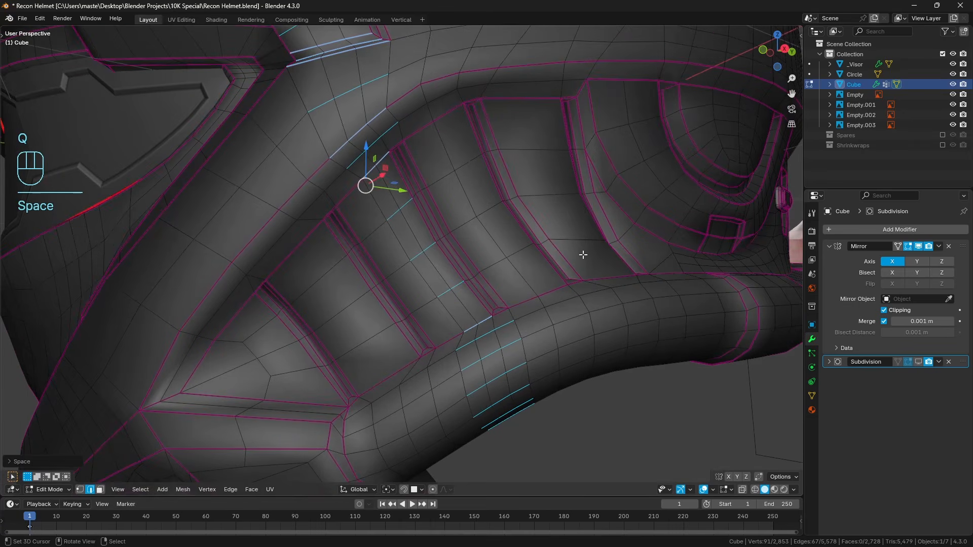
{"action": "mouse_move", "coordinate": [551, 217]}
{"action": "middle_mouse_down", "text": "shift"}
{"action": "mouse_move", "coordinate": [557, 232]}
{"action": "mouse_move", "coordinate": [548, 211]}
{"action": "middle_mouse_up", "text": "shift"}
{"action": "scroll", "coordinate": [549, 237], "scroll_direction": "down", "scroll_amount": 1}
{"action": "key", "text": "ctrl+z"}
{"action": "key", "text": "ctrl+shift+z"}
{"action": "scroll", "coordinate": [548, 211], "scroll_direction": "up", "scroll_amount": 2}
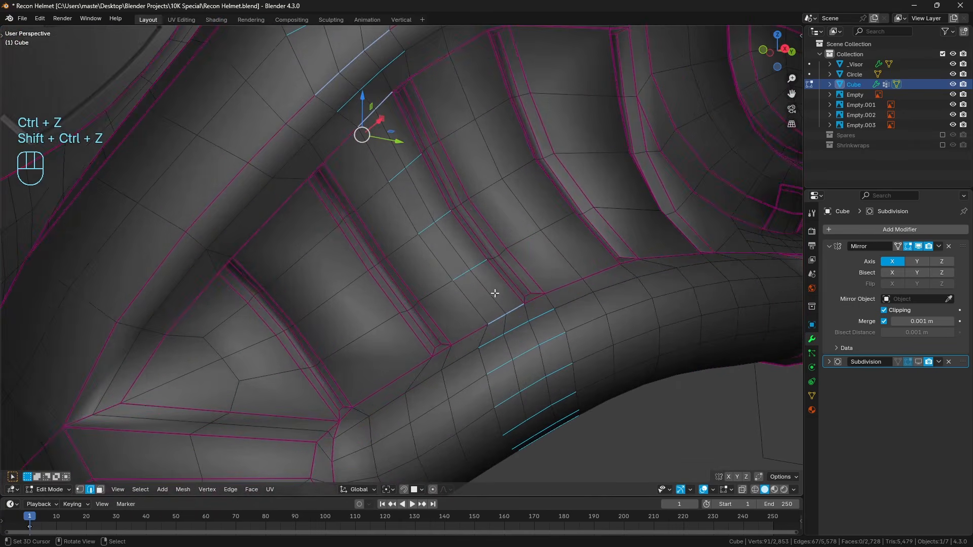
Try extending the selection with the neighbouring edges between the vent ribs and beside the vent rim, and apply Space again.
{"action": "left_click", "coordinate": [470, 334], "text": "shift"}
{"action": "left_click", "coordinate": [436, 291], "text": "shift"}
{"action": "left_click", "coordinate": [401, 246], "text": "shift"}
{"action": "left_click", "coordinate": [372, 196], "text": "shift"}
{"action": "left_click", "coordinate": [341, 143], "text": "shift"}
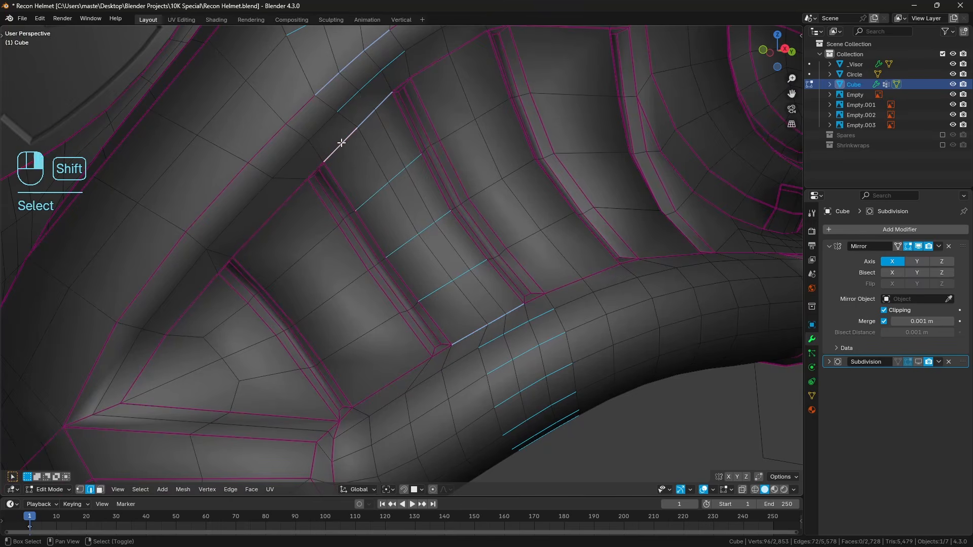
{"action": "right_click", "coordinate": [323, 126], "text": "shift"}
{"action": "right_click", "coordinate": [306, 104], "text": "shift"}
{"action": "middle_click_drag", "start_coordinate": [324, 116], "coordinate": [352, 200], "text": "shift"}
{"action": "key", "text": "q"}
{"action": "left_click", "coordinate": [519, 211]}
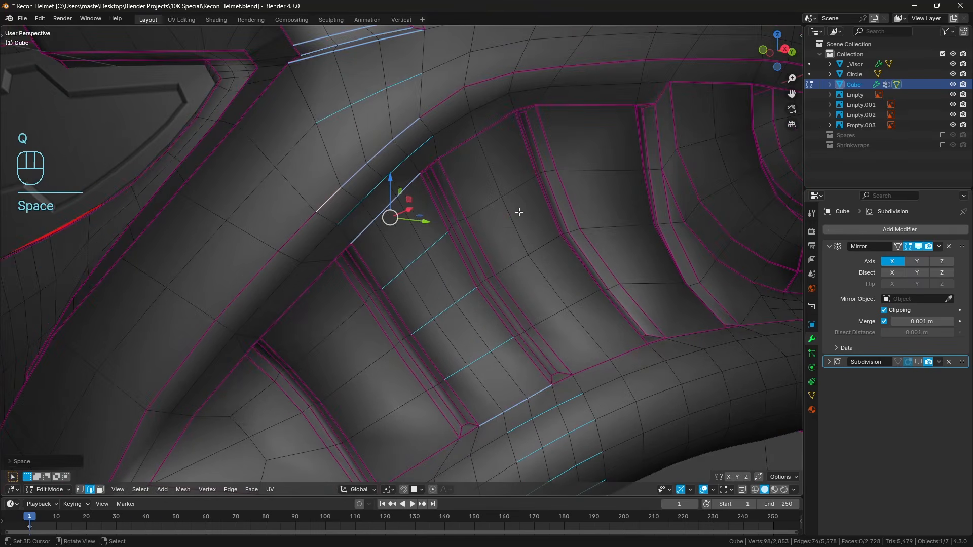
Undo the Space operations and the added edge selections, back to the ring selection without the rib edges.
{"action": "middle_click_drag", "start_coordinate": [519, 212], "coordinate": [521, 257]}
{"action": "key", "text": "ctrl+z"}
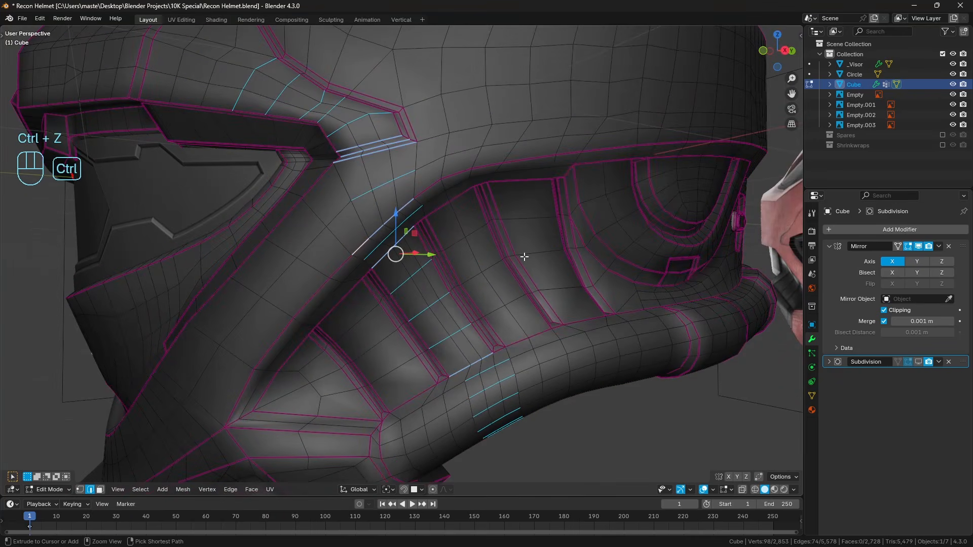
{"action": "key", "text": "ctrl+z"}
{"action": "key", "text": "ctrl+z"}
{"action": "key", "text": "ctrl+z"}
{"action": "key", "text": "ctrl+z"}
{"action": "key", "text": "ctrl+z"}
{"action": "key", "text": "ctrl+z"}
{"action": "key", "text": "ctrl+z"}
{"action": "key", "text": "ctrl+z"}
{"action": "key", "text": "ctrl+z"}
{"action": "key", "text": "ctrl+shift+z"}
{"action": "key", "text": "ctrl+shift+z"}
{"action": "key", "text": "ctrl+z"}
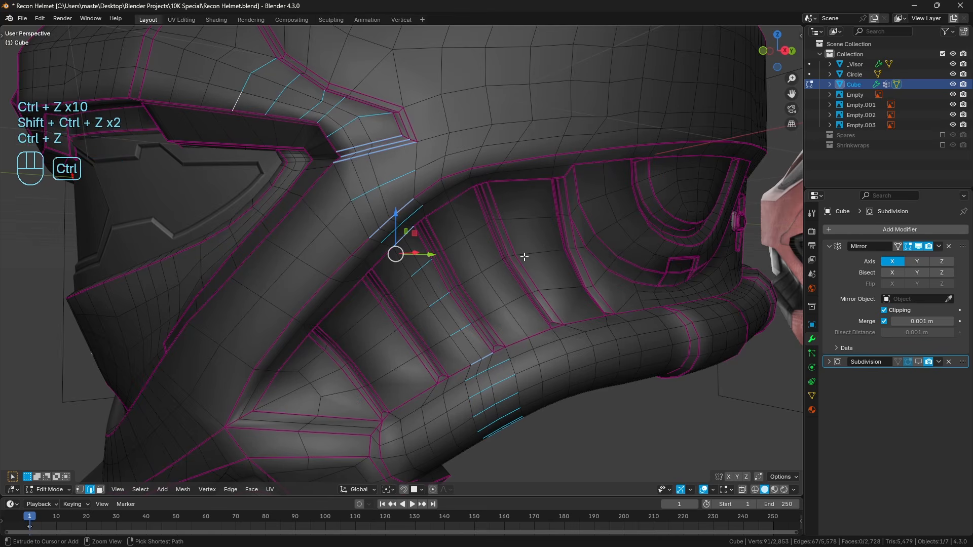
Circle-deselect the ring edges along the brim side panel ahead of its pointed tip.
{"action": "middle_click_drag", "start_coordinate": [437, 187], "coordinate": [420, 221], "text": "shift"}
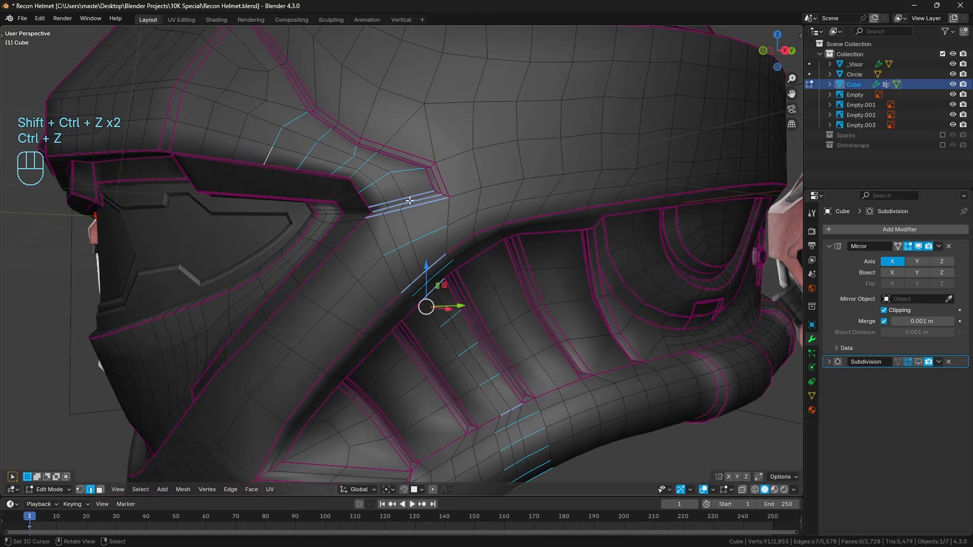
{"action": "key", "text": "c"}
{"action": "mouse_move", "coordinate": [283, 142]}
{"action": "middle_mouse_down"}
{"action": "mouse_move", "coordinate": [341, 126]}
{"action": "mouse_move", "coordinate": [358, 162]}
{"action": "middle_mouse_up"}
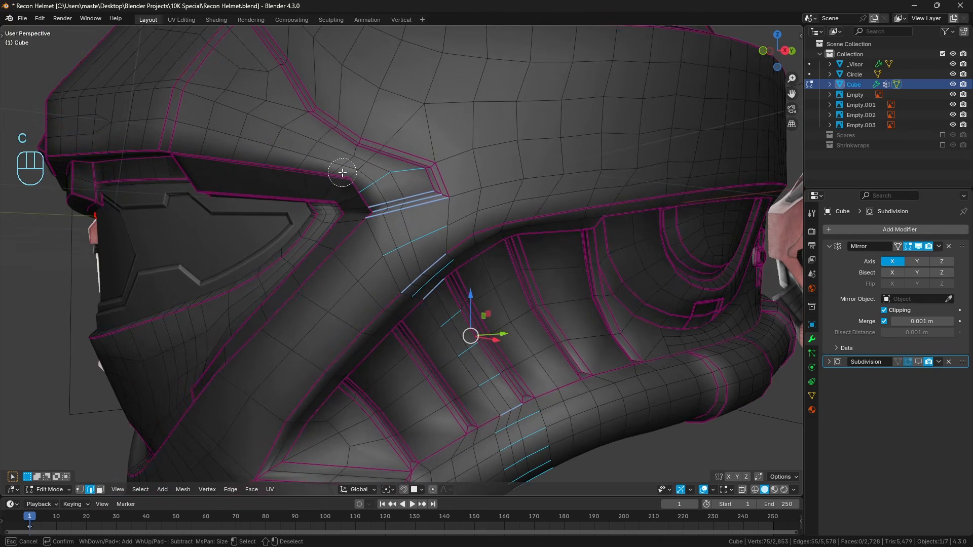
{"action": "right_click", "coordinate": [355, 177]}
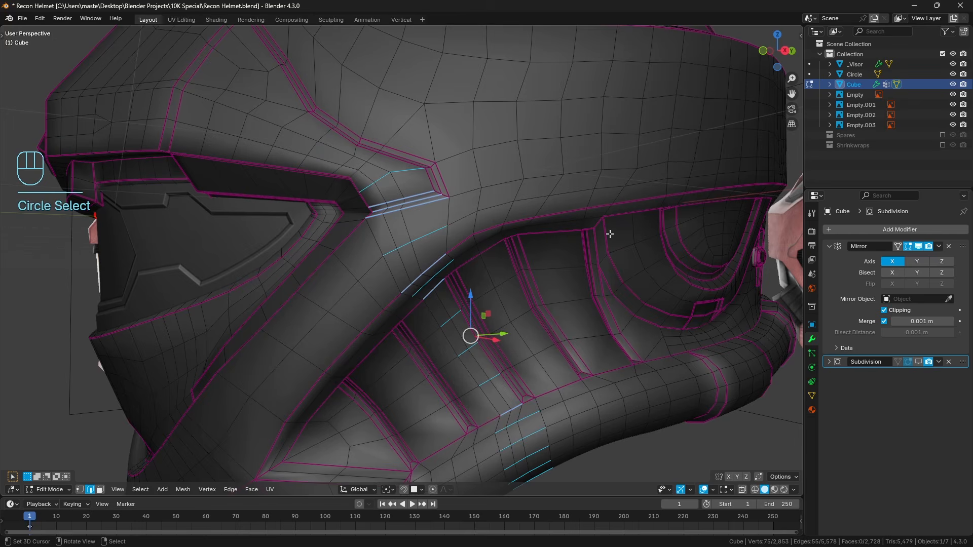
Try spacing the reduced ring selection evenly with Space.
{"action": "key", "text": "q"}
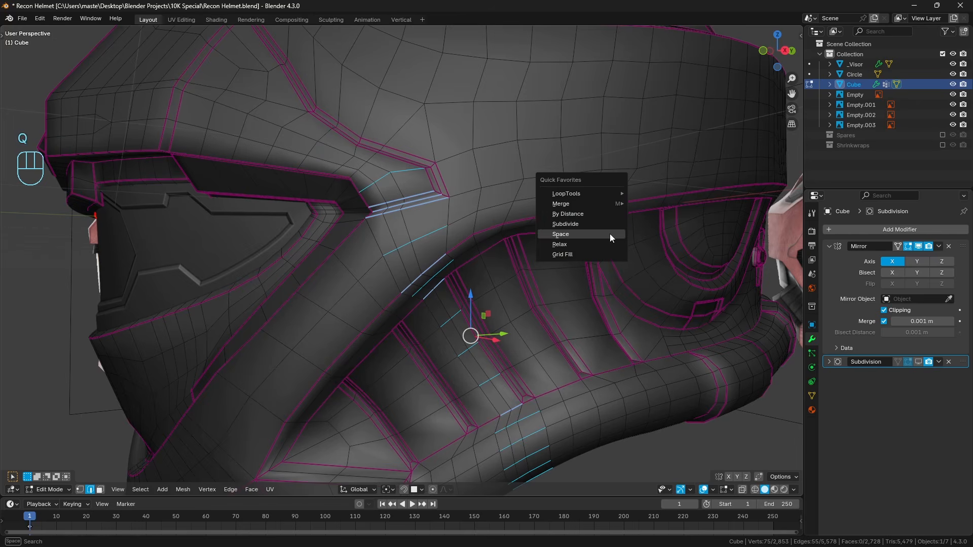
{"action": "left_click", "coordinate": [609, 234]}
{"action": "key", "text": "ctrl+z"}
Add the adjoining edges across the vent rim, rib panel and lower tube to the selection, space them evenly with Space, and deselect everything.
{"action": "left_click", "coordinate": [396, 302], "text": "shift"}
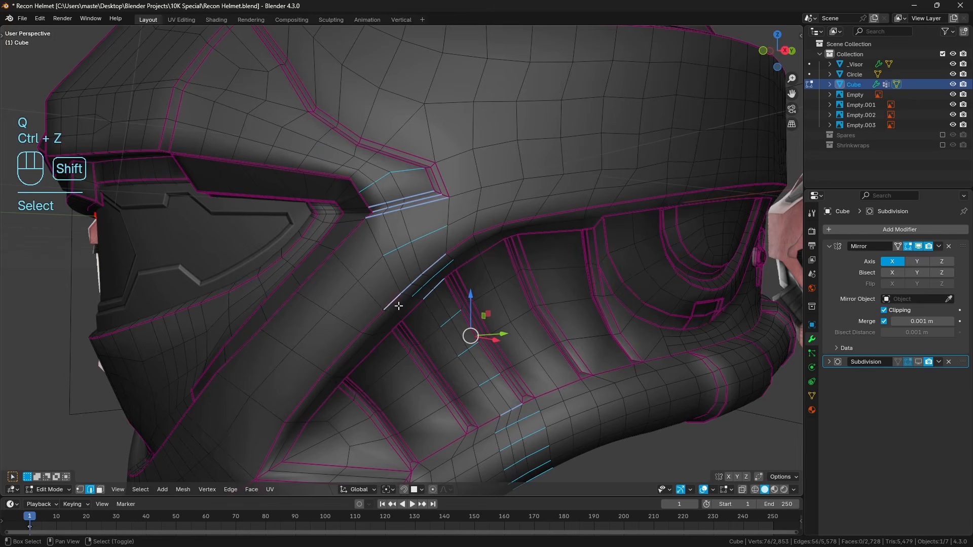
{"action": "left_click", "coordinate": [412, 310], "text": "shift"}
{"action": "left_click", "coordinate": [430, 336], "text": "shift"}
{"action": "left_click", "coordinate": [462, 376], "text": "shift"}
{"action": "key", "text": "ctrl+z"}
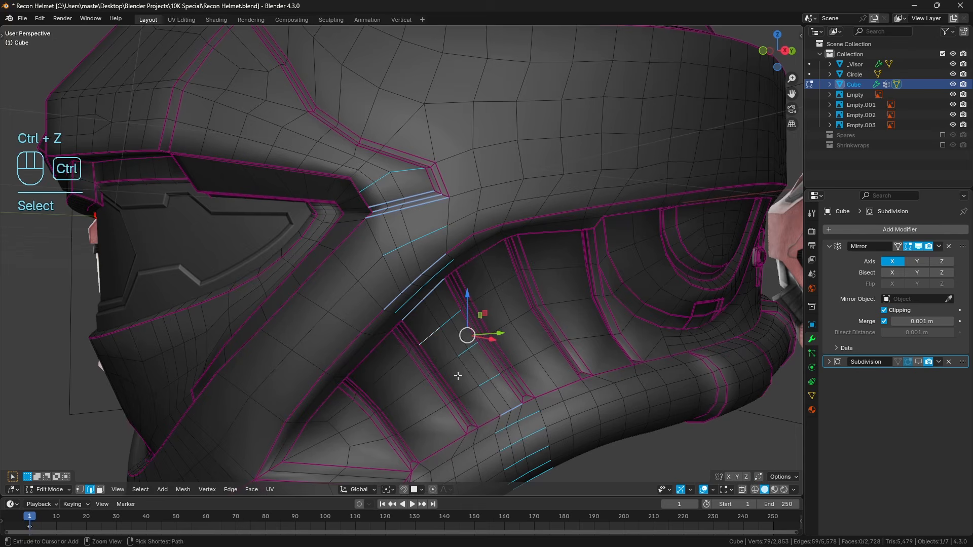
{"action": "right_click", "coordinate": [450, 365], "text": "shift"}
{"action": "right_click", "coordinate": [469, 392], "text": "shift"}
{"action": "middle_click_drag", "start_coordinate": [485, 413], "coordinate": [467, 350], "text": "shift"}
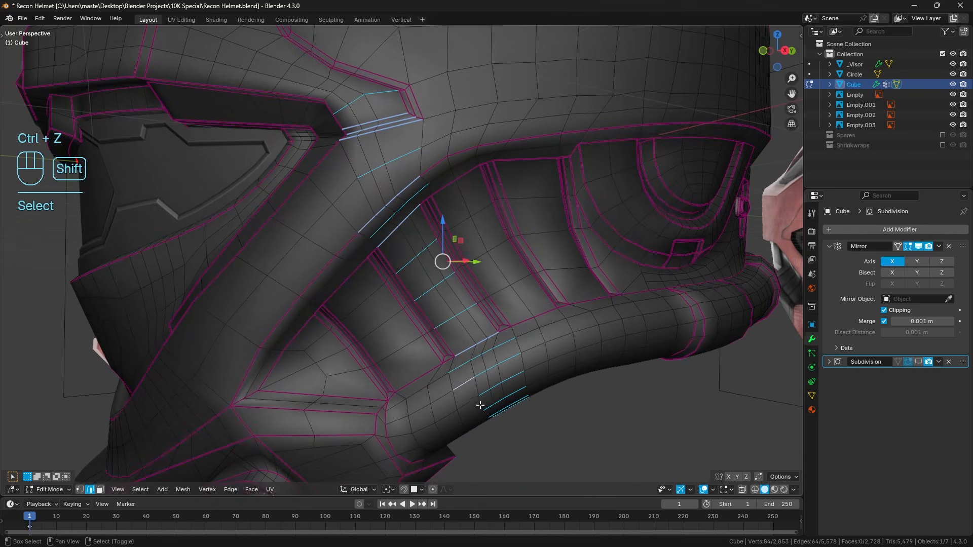
{"action": "key", "text": "z"}
{"action": "right_click", "coordinate": [482, 421], "text": "shift"}
{"action": "middle_click_drag", "start_coordinate": [482, 422], "coordinate": [479, 352]}
{"action": "key", "text": "z"}
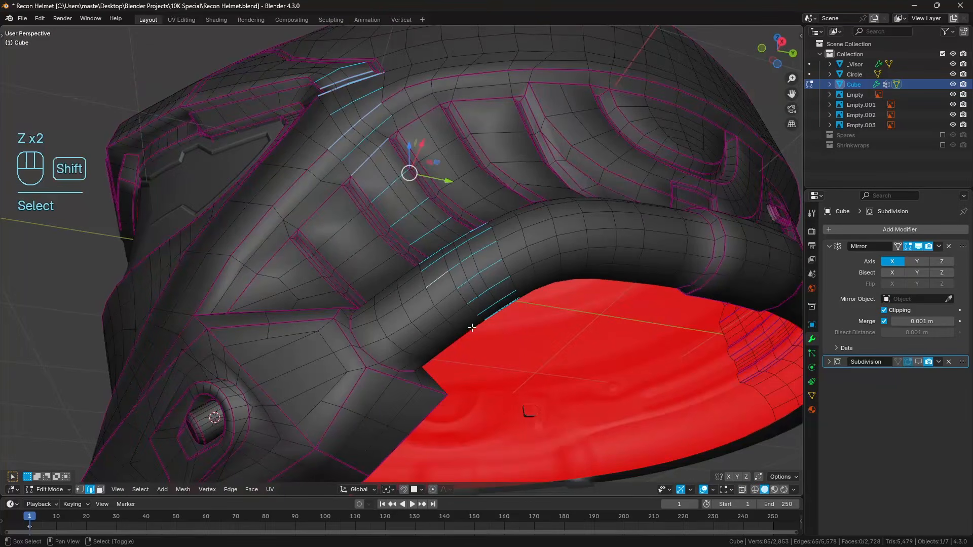
{"action": "key", "text": "q"}
{"action": "left_click", "coordinate": [552, 306]}
{"action": "middle_click_drag", "start_coordinate": [551, 306], "coordinate": [511, 299]}
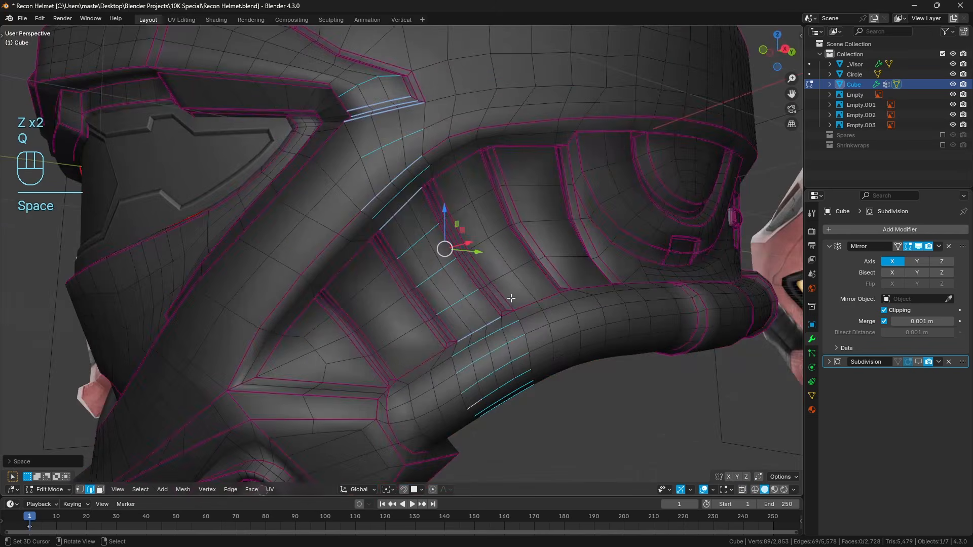
{"action": "middle_click_drag", "start_coordinate": [480, 219], "coordinate": [439, 252]}
{"action": "key", "text": "a"}
{"action": "key", "text": "a"}
Knife a cut from the inset's creased corner near the panel's pointed tip down to the brim's lower edge.
{"action": "scroll", "coordinate": [439, 252], "scroll_direction": "up", "scroll_amount": 3}
{"action": "middle_click_drag", "start_coordinate": [400, 195], "coordinate": [433, 254], "text": "shift"}
{"action": "scroll", "coordinate": [433, 253], "scroll_direction": "up", "scroll_amount": 3}
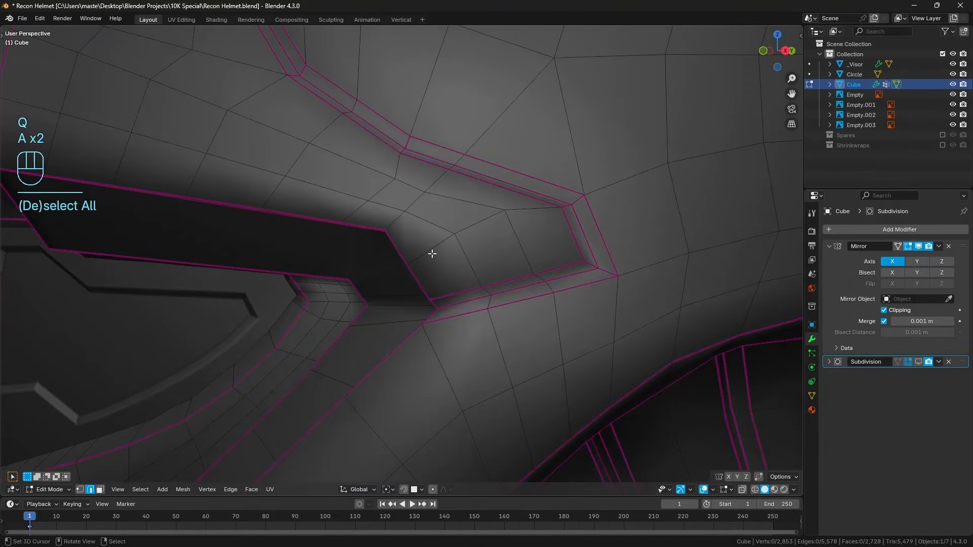
{"action": "key", "text": "k"}
{"action": "left_click", "coordinate": [400, 153]}
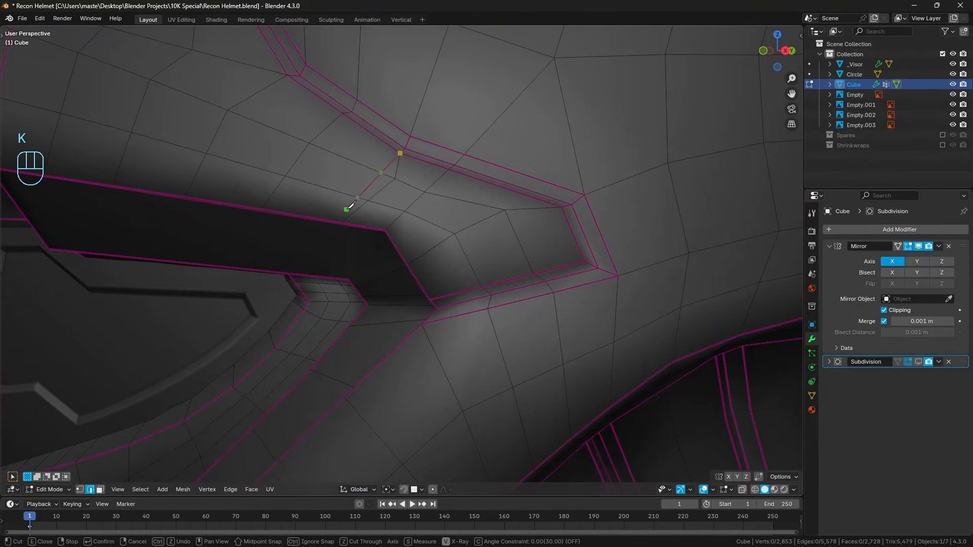
{"action": "left_click", "coordinate": [344, 220]}
{"action": "key", "text": "Return"}
Dissolve the old edges beside the new knife cut and clear the selection.
{"action": "right_click", "coordinate": [387, 187], "text": "alt"}
{"action": "key", "text": "ctrl+x"}
{"action": "key", "text": "a"}
{"action": "key", "text": "a"}
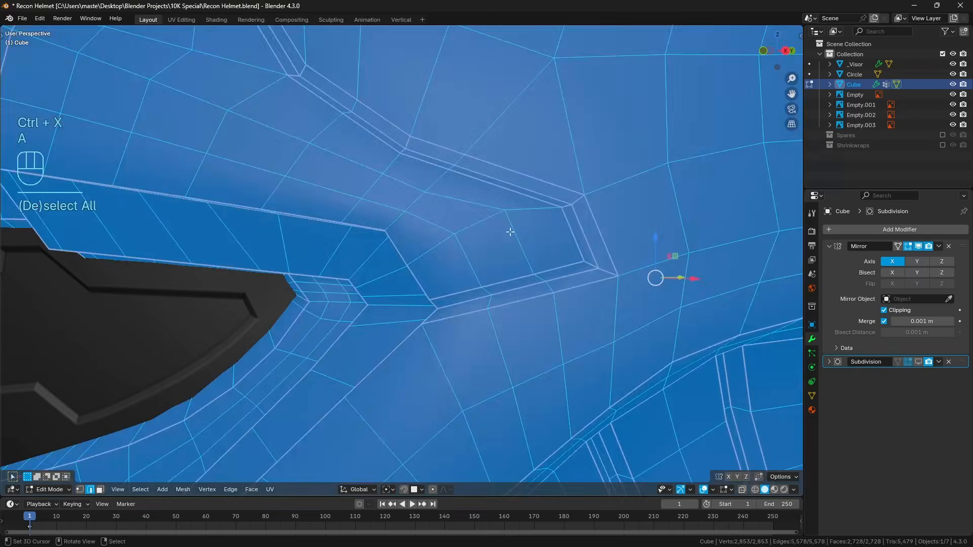
{"action": "middle_click_drag", "start_coordinate": [511, 235], "coordinate": [456, 250], "text": "shift"}
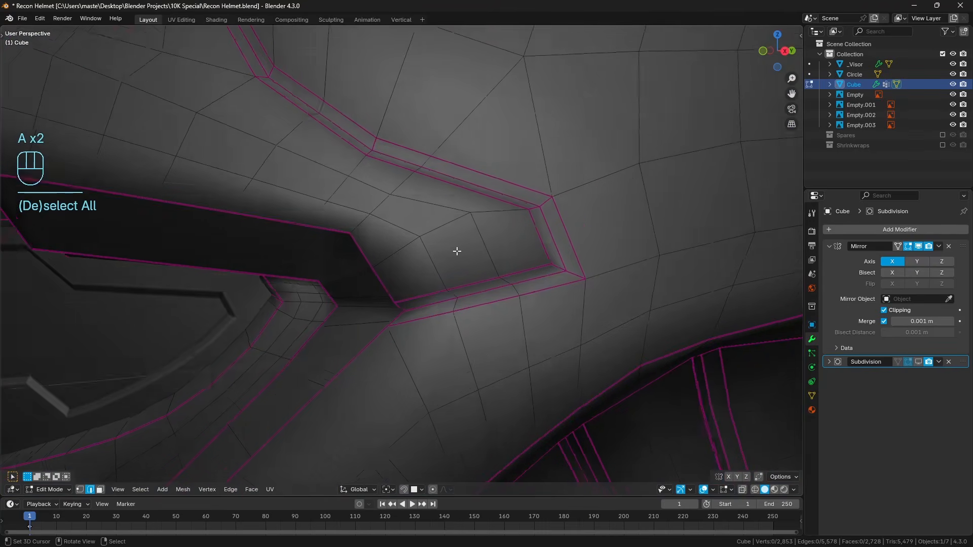
{"action": "scroll", "coordinate": [467, 250], "scroll_direction": "down", "scroll_amount": 3}
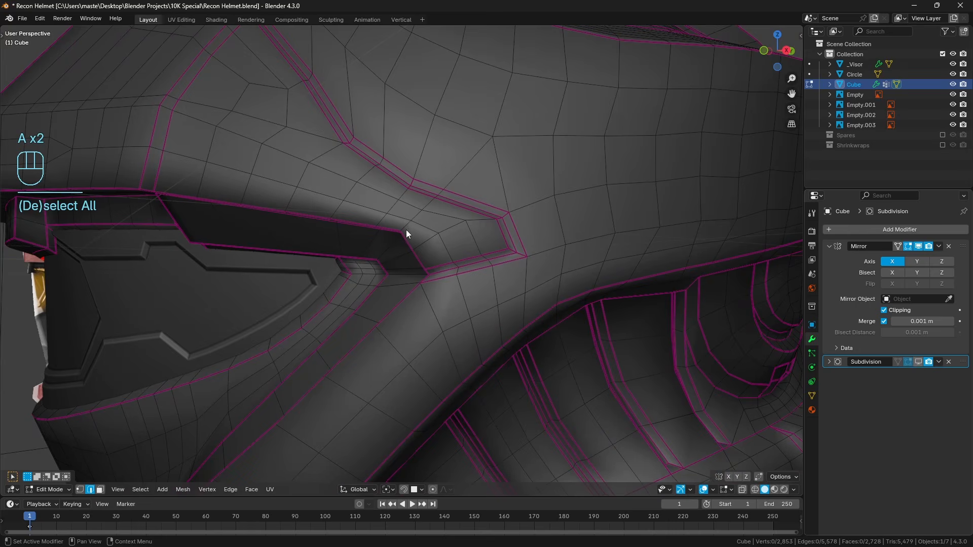
Inspect the side panel tip's subdivided shading in Object Mode, return to Edit Mode, and review the front brim and visor topology.
{"action": "key", "text": "Tab"}
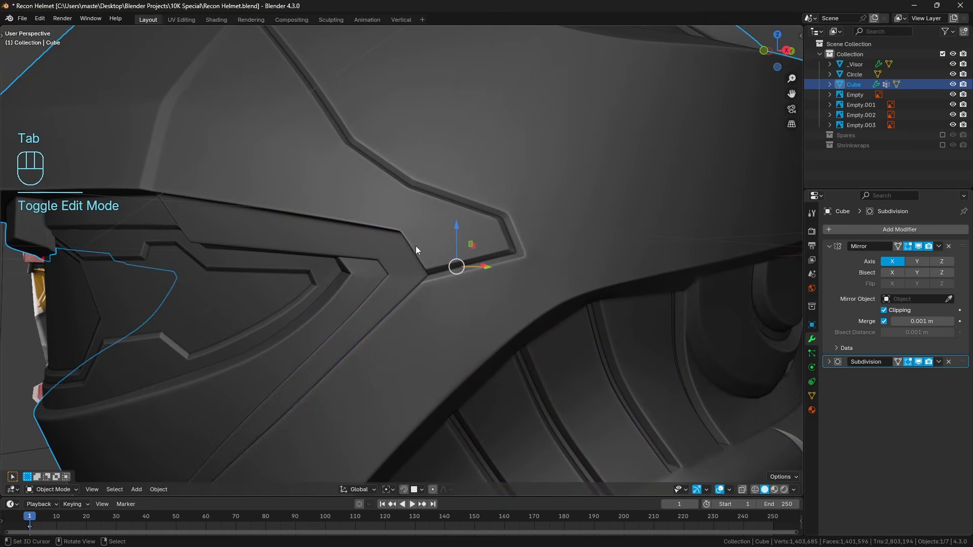
{"action": "middle_click_drag", "start_coordinate": [415, 245], "coordinate": [437, 240]}
{"action": "scroll", "coordinate": [447, 238], "scroll_direction": "up", "scroll_amount": 3}
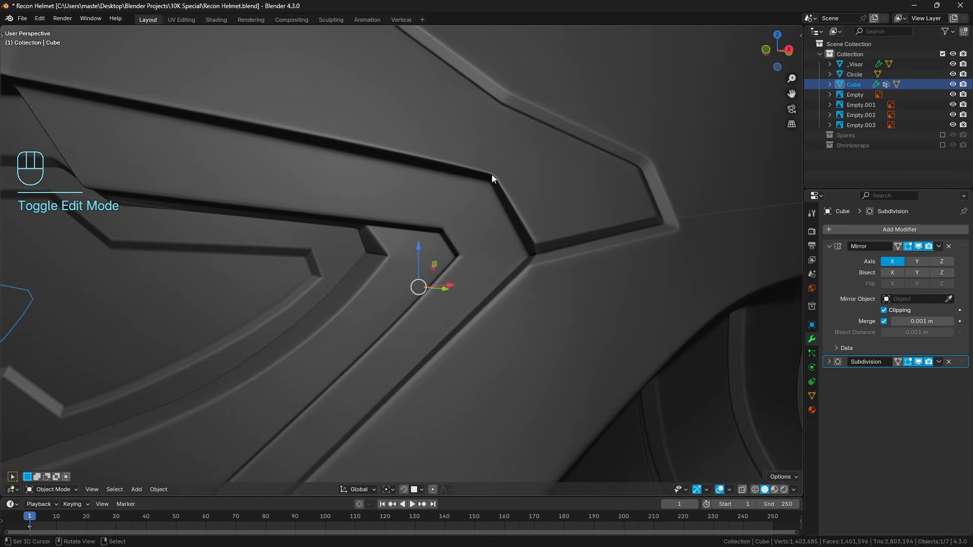
{"action": "scroll", "coordinate": [488, 192], "scroll_direction": "down", "scroll_amount": 8}
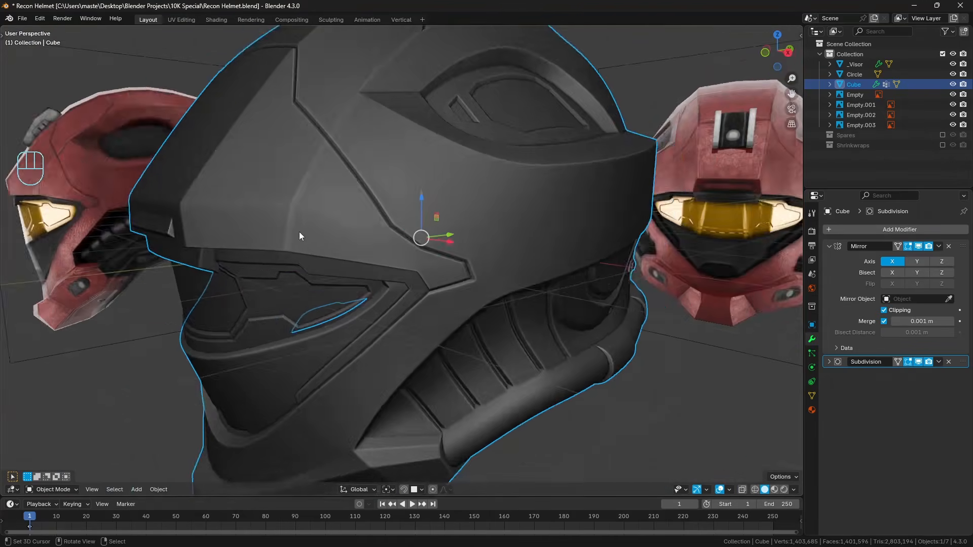
{"action": "key", "text": "Tab"}
{"action": "left_click", "coordinate": [377, 246]}
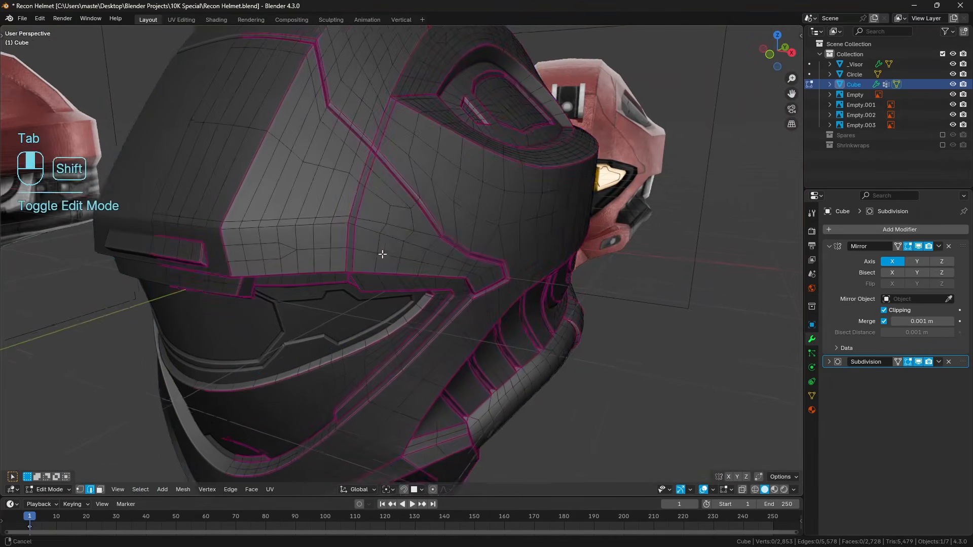
{"action": "key", "text": "a"}
{"action": "scroll", "coordinate": [554, 224], "scroll_direction": "up", "scroll_amount": 5}
{"action": "key", "text": "a"}
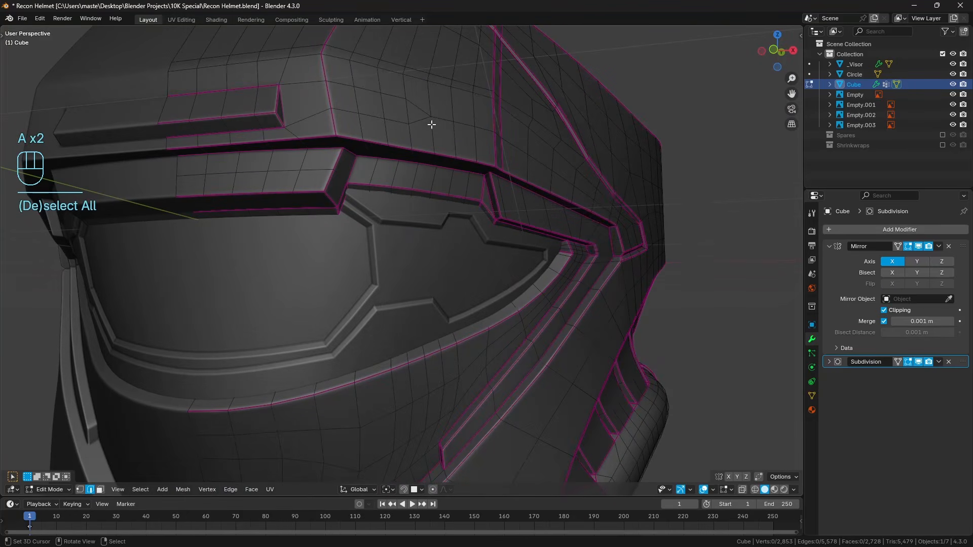
Return to Object Mode and clear the selection to review the whole subdivided helmet.
{"action": "key", "text": "Tab"}
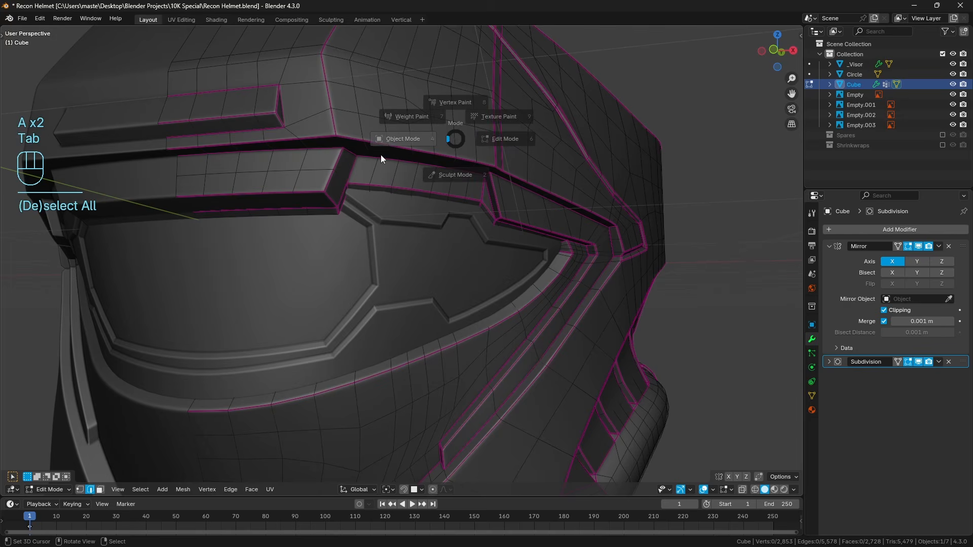
{"action": "key", "text": "Tab"}
{"action": "key", "text": "a"}
{"action": "key", "text": "a"}
{"action": "scroll", "coordinate": [431, 197], "scroll_direction": "down", "scroll_amount": 6}
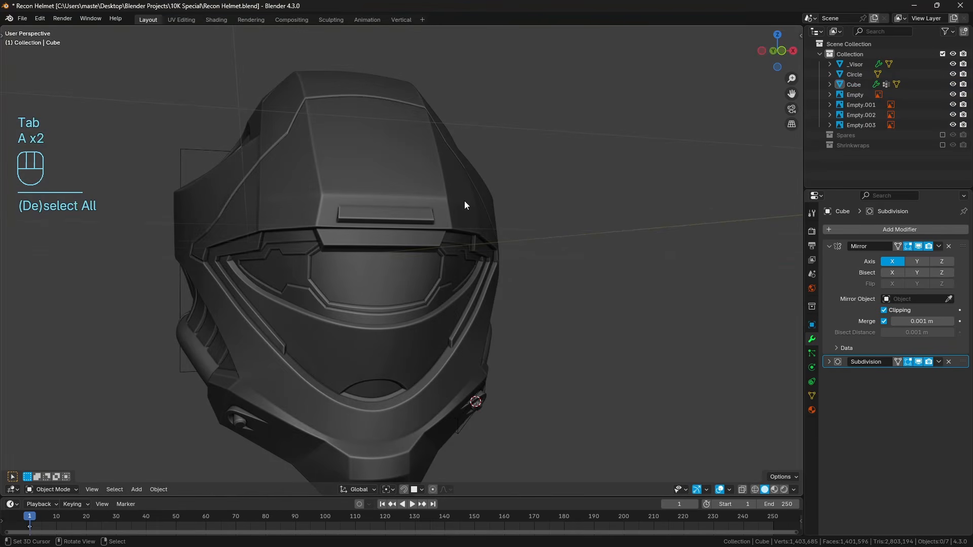
Compare the helmet's wireframe with the front and right reference images, including the jaw, ear piece and rear tube.
{"action": "key", "text": "KP_1"}
{"action": "key", "text": "z"}
{"action": "scroll", "coordinate": [403, 274], "scroll_direction": "up", "scroll_amount": 5}
{"action": "middle_click_drag", "start_coordinate": [404, 286], "coordinate": [410, 286], "text": "shift"}
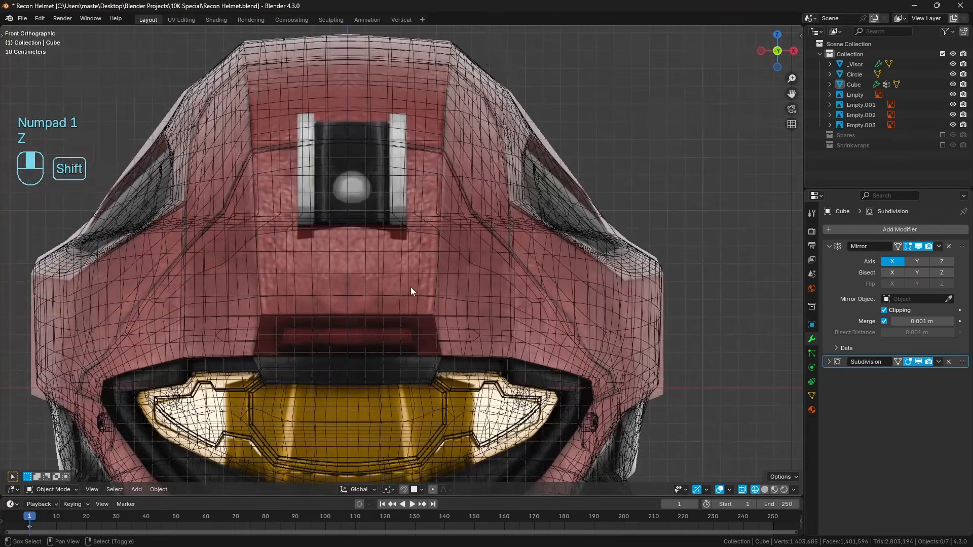
{"action": "middle_click_drag", "start_coordinate": [425, 252], "coordinate": [467, 128], "text": "shift"}
{"action": "key", "text": "KP_3"}
{"action": "scroll", "coordinate": [348, 131], "scroll_direction": "down", "scroll_amount": 3}
{"action": "scroll", "coordinate": [435, 256], "scroll_direction": "up", "scroll_amount": 2}
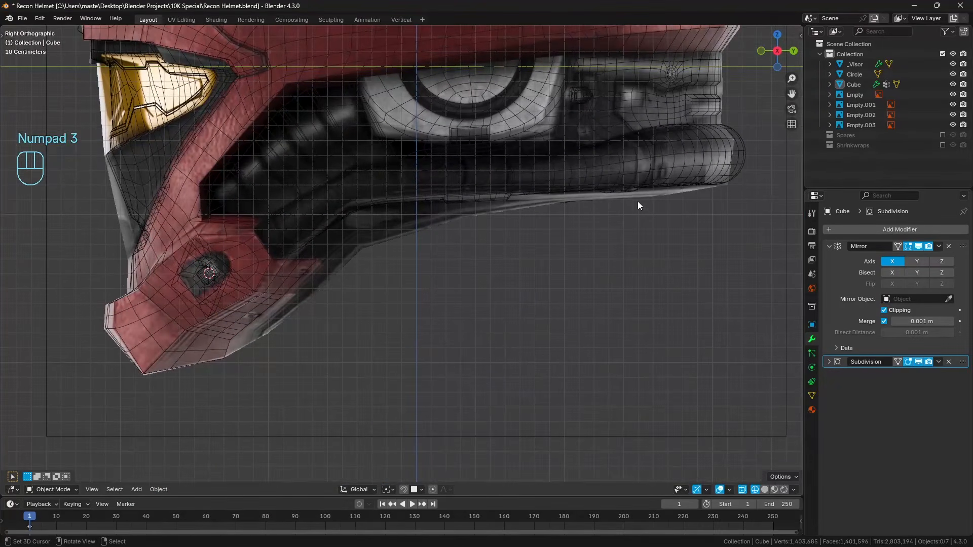
{"action": "middle_click_drag", "start_coordinate": [589, 155], "coordinate": [522, 190], "text": "shift"}
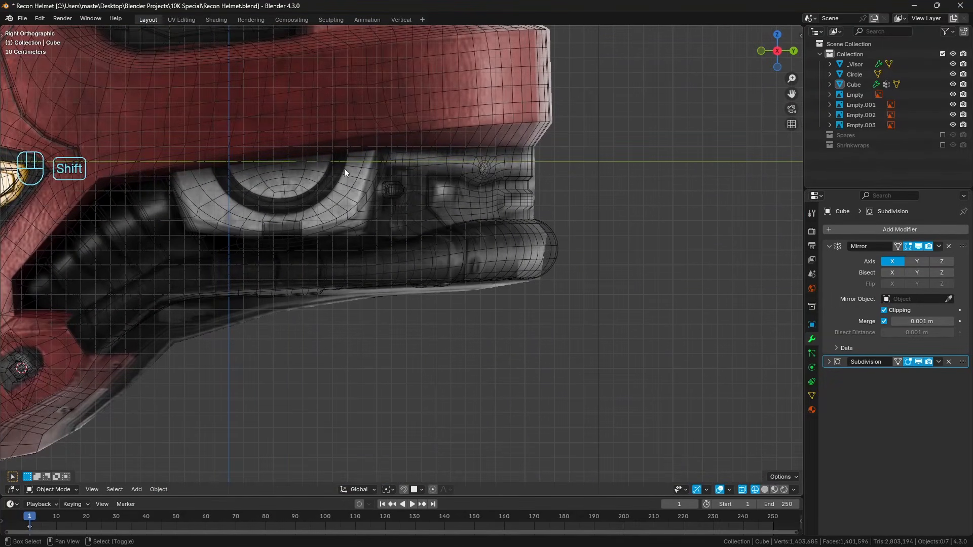
{"action": "middle_click_drag", "start_coordinate": [167, 60], "coordinate": [331, 242], "text": "shift"}
Examine the forehead and light mount area in front view, alternating between solid and wireframe shading.
{"action": "key", "text": "KP_1"}
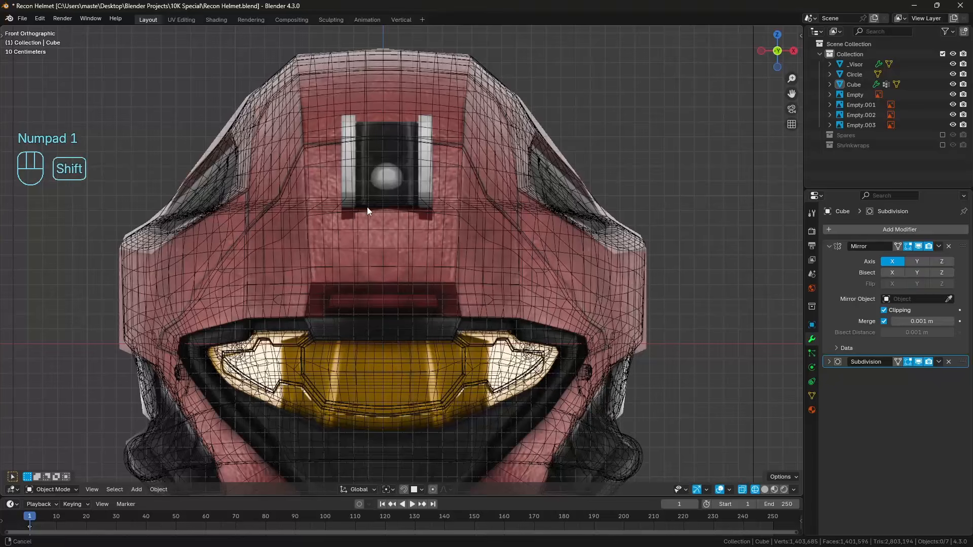
{"action": "middle_click_drag", "start_coordinate": [367, 207], "coordinate": [394, 224], "text": "shift"}
{"action": "scroll", "coordinate": [482, 228], "scroll_direction": "up", "scroll_amount": 2}
{"action": "key", "text": "z"}
{"action": "middle_click_drag", "start_coordinate": [506, 209], "coordinate": [477, 257], "text": "shift"}
{"action": "scroll", "coordinate": [472, 256], "scroll_direction": "up", "scroll_amount": 2}
{"action": "key", "text": "z"}
{"action": "scroll", "coordinate": [362, 245], "scroll_direction": "down", "scroll_amount": 4}
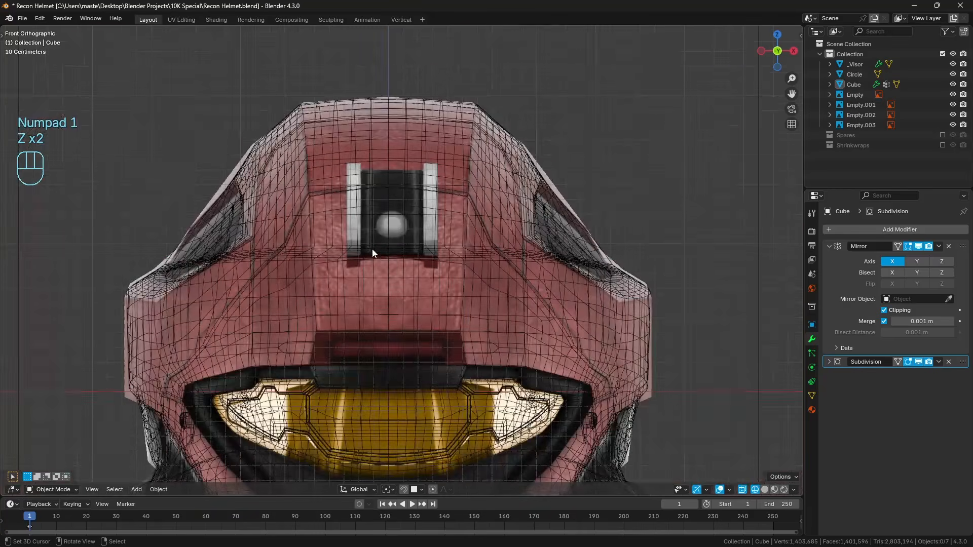
Turn off the Subdivision modifier's viewport display and place the 3D cursor on the centre line at the forehead light mount.
{"action": "left_click", "coordinate": [918, 361]}
{"action": "key", "text": "KP_3"}
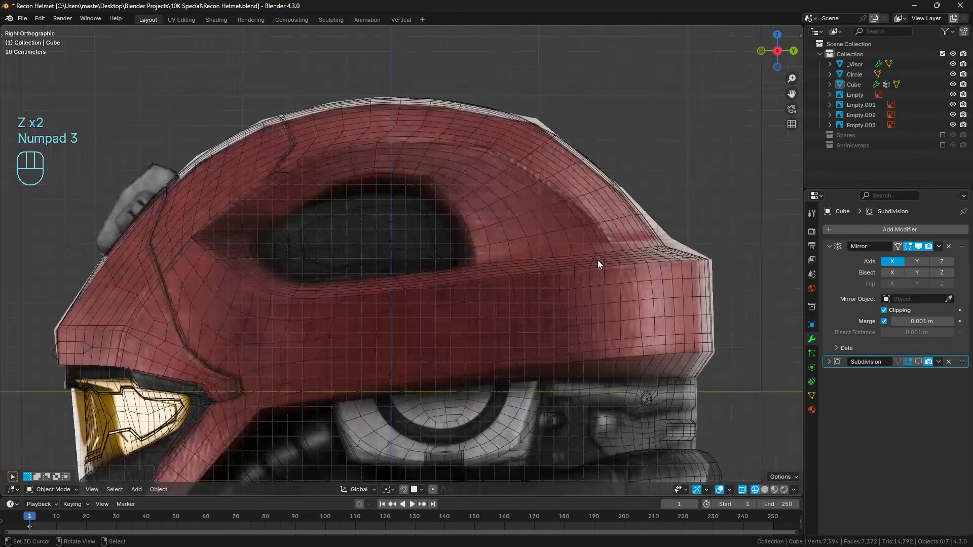
{"action": "middle_click_drag", "start_coordinate": [598, 260], "coordinate": [551, 254], "text": "shift"}
{"action": "scroll", "coordinate": [486, 271], "scroll_direction": "up", "scroll_amount": 4}
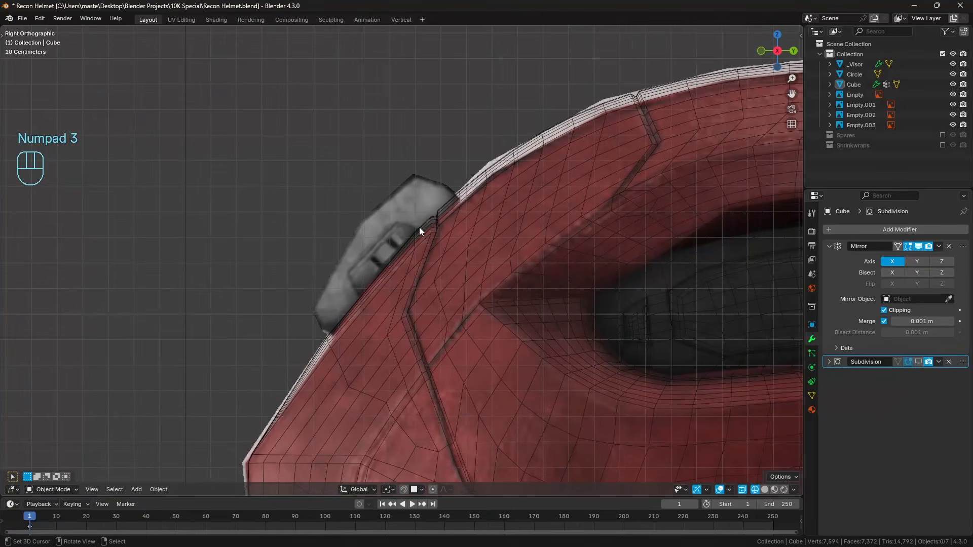
{"action": "key", "text": "KP_1"}
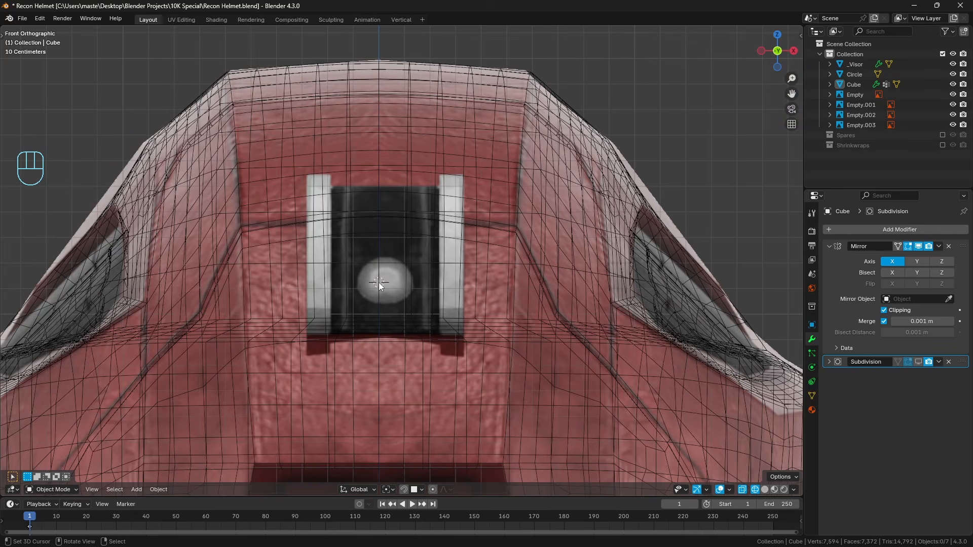
{"action": "scroll", "coordinate": [379, 282], "scroll_direction": "down", "scroll_amount": 4}
{"action": "middle_click_drag", "start_coordinate": [424, 272], "coordinate": [430, 229], "text": "shift"}
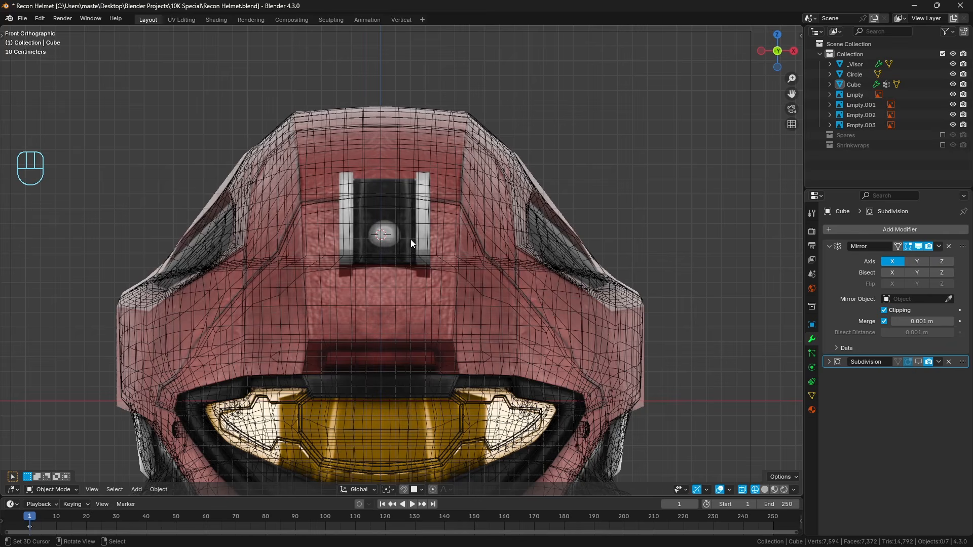
Select the helmet body and examine its forehead against the front reference in solid and wireframe shading.
{"action": "key", "text": "z"}
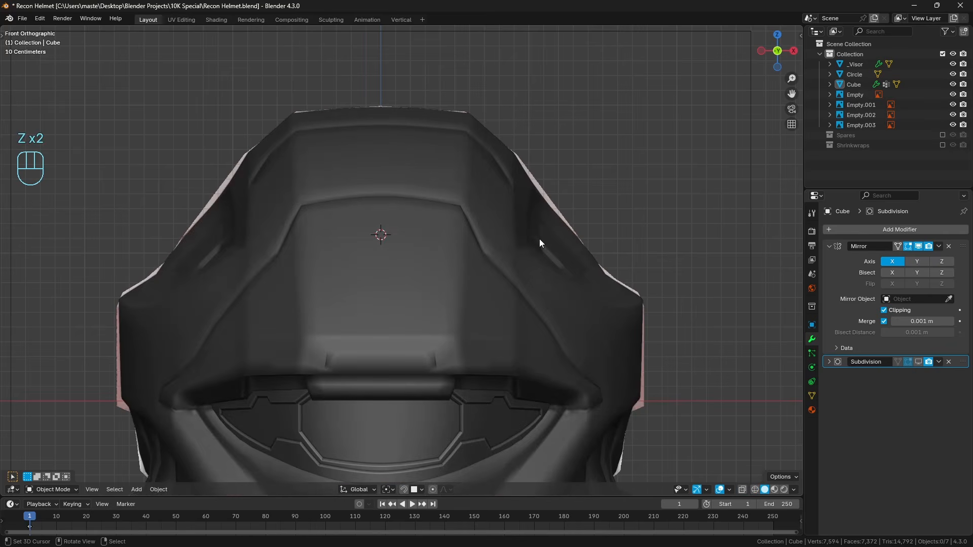
{"action": "left_click", "coordinate": [415, 323]}
{"action": "key", "text": "Tab"}
{"action": "key", "text": "Tab"}
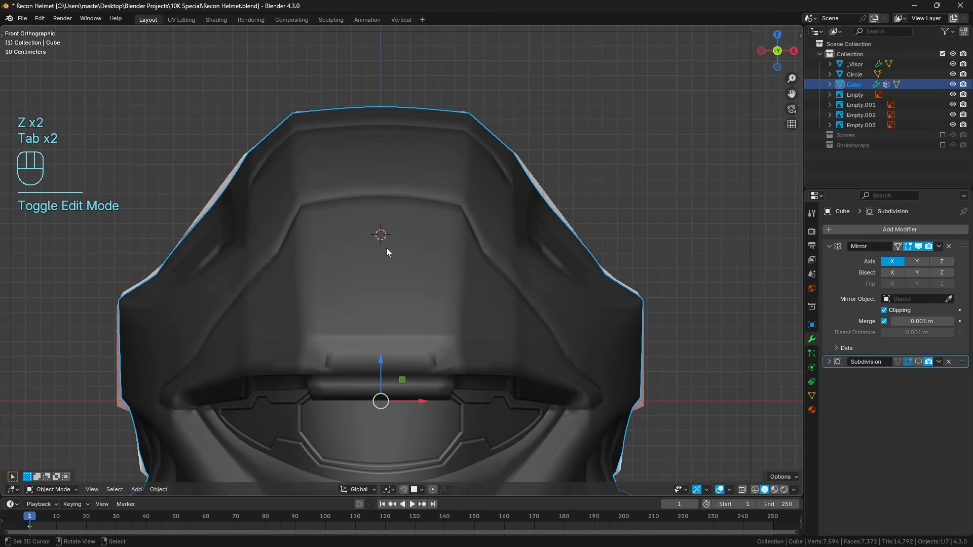
{"action": "key", "text": "z"}
{"action": "scroll", "coordinate": [375, 254], "scroll_direction": "up", "scroll_amount": 2}
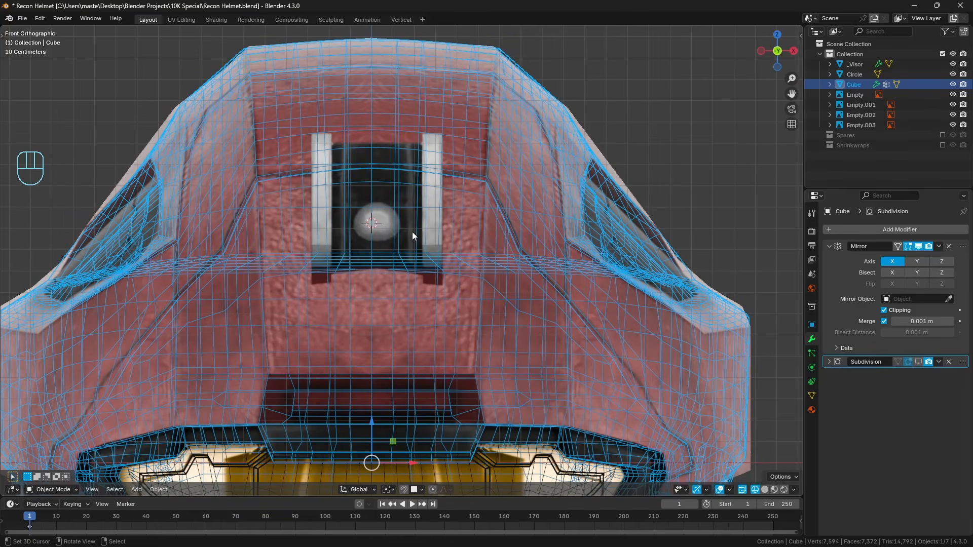
{"action": "scroll", "coordinate": [412, 233], "scroll_direction": "down", "scroll_amount": 2}
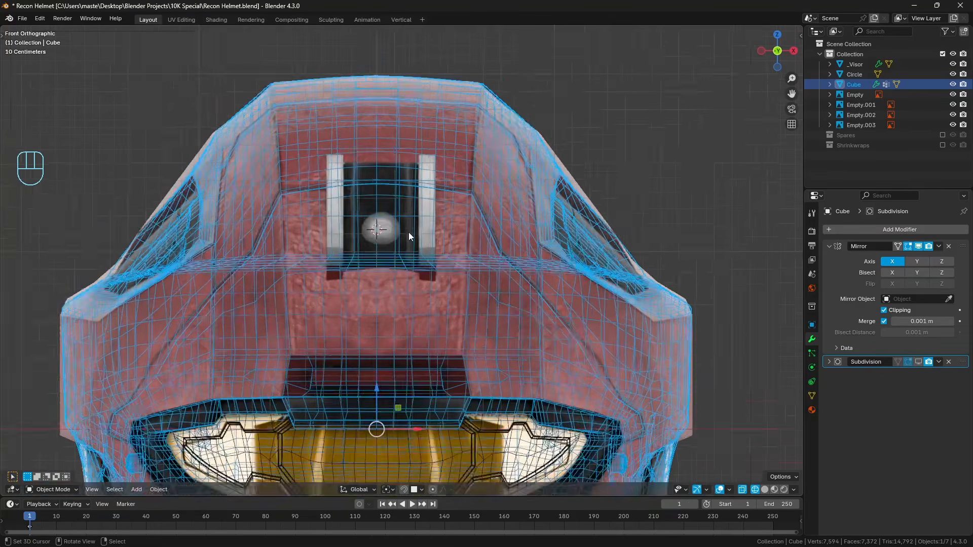
{"action": "scroll", "coordinate": [408, 233], "scroll_direction": "up", "scroll_amount": 2}
Hide the helmet body and annotate the front reference beside the light mount and at the crown's centre.
{"action": "key", "text": "z"}
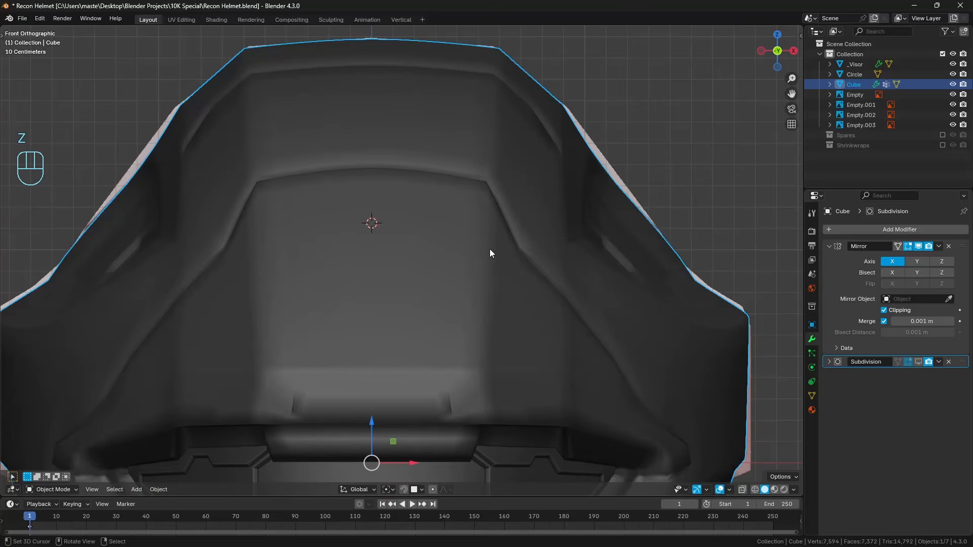
{"action": "key", "text": "h"}
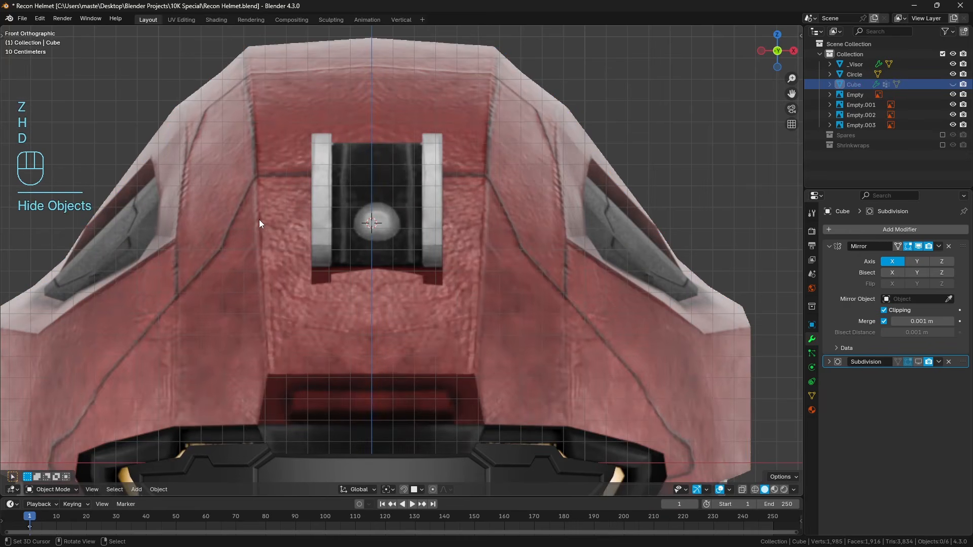
{"action": "left_click_drag", "start_coordinate": [259, 220], "coordinate": [309, 220]}
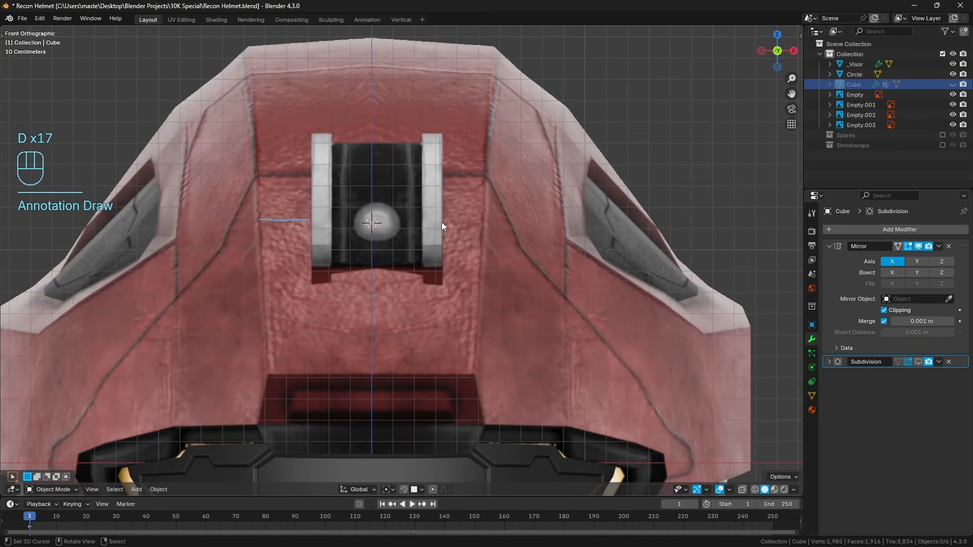
{"action": "left_click_drag", "start_coordinate": [442, 222], "coordinate": [481, 222]}
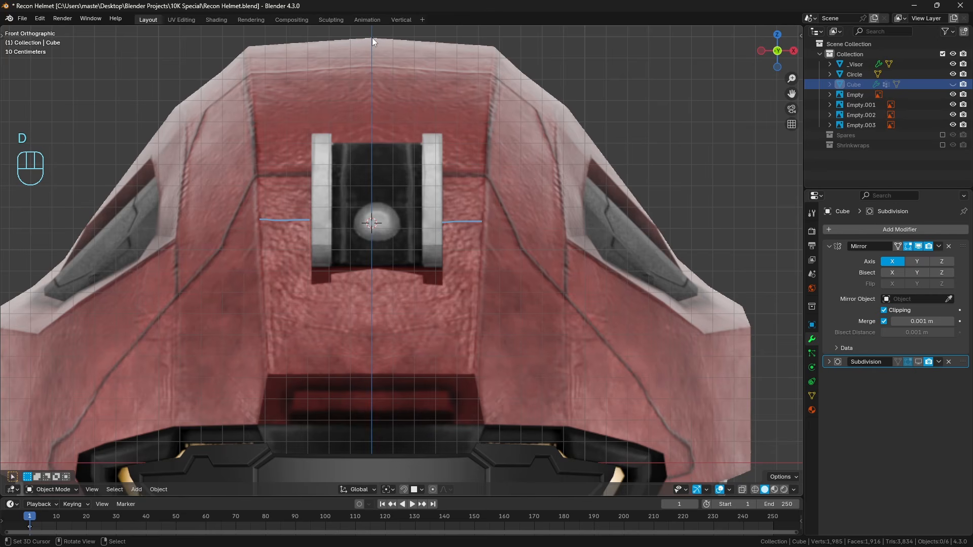
{"action": "left_click_drag", "start_coordinate": [373, 39], "coordinate": [376, 38]}
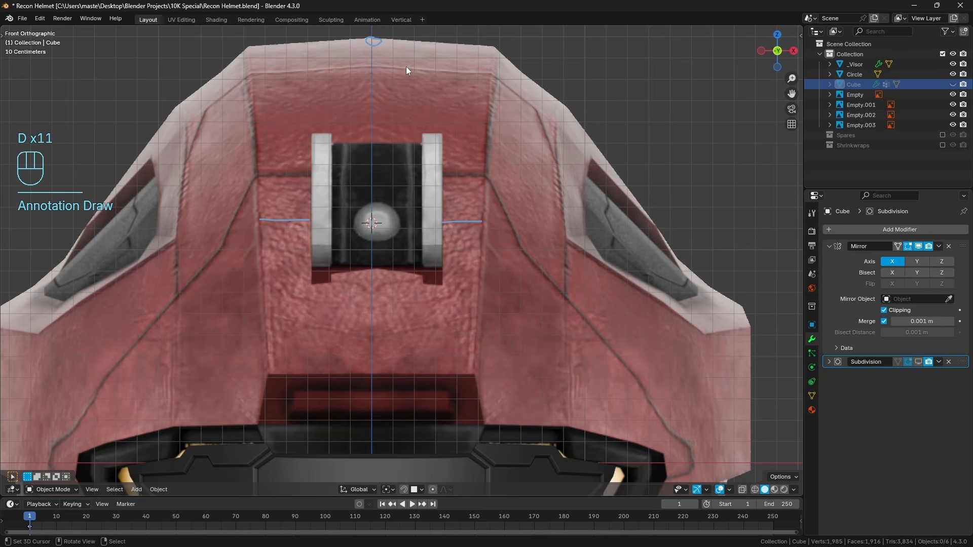
{"action": "left_click_drag", "start_coordinate": [373, 41], "coordinate": [389, 276]}
{"action": "mouse_move", "coordinate": [388, 273]}
{"action": "right_mouse_down"}
{"action": "mouse_move", "coordinate": [300, 206]}
{"action": "mouse_move", "coordinate": [428, 120]}
{"action": "mouse_move", "coordinate": [437, 97]}
{"action": "right_mouse_up"}
Unhide the helmet body, clear the selection and return to wireframe shading in front view.
{"action": "key", "text": "alt+h"}
{"action": "key", "text": "a"}
{"action": "key", "text": "a"}
{"action": "left_click", "coordinate": [442, 186]}
{"action": "key", "text": "z"}
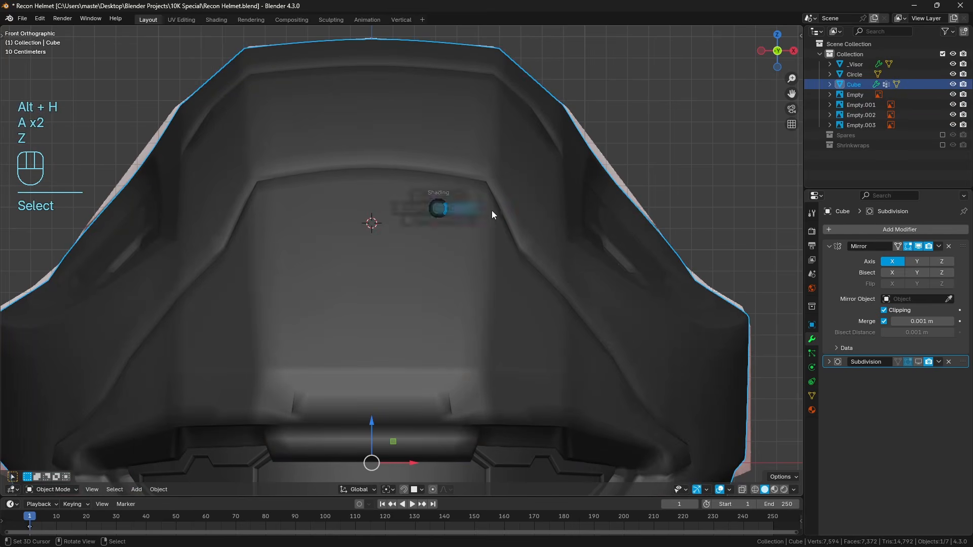
{"action": "key", "text": "a"}
{"action": "key", "text": "a"}
{"action": "key", "text": "a"}
{"action": "key", "text": "z"}
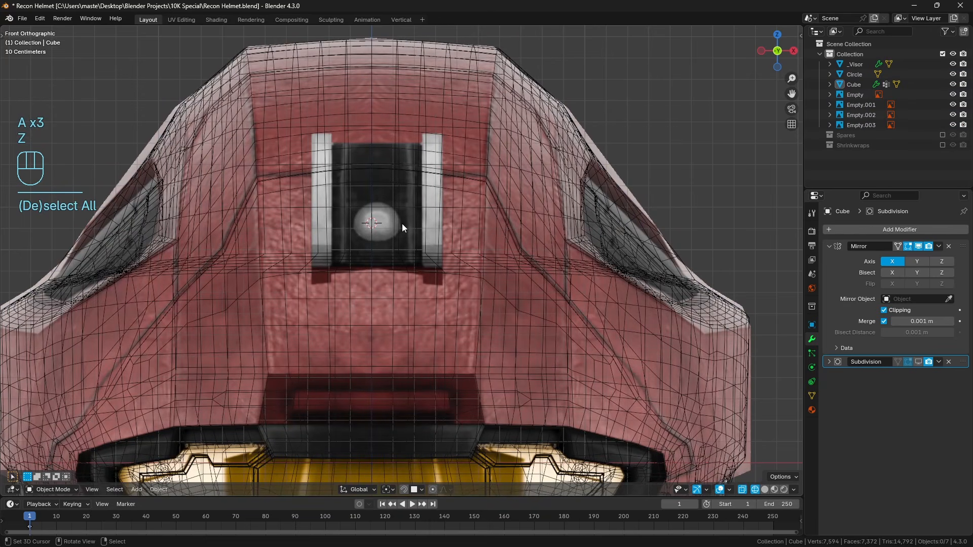
Add a plane mesh at the 3D cursor and enter Edit Mode on it.
{"action": "key", "text": "shift+a"}
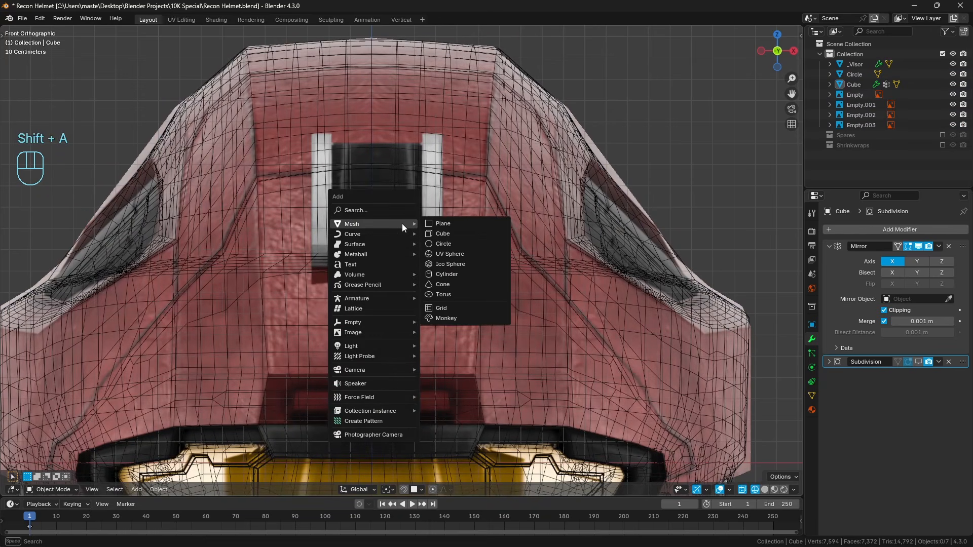
{"action": "left_click", "coordinate": [457, 224]}
{"action": "middle_click_drag", "start_coordinate": [400, 227], "coordinate": [587, 276]}
{"action": "key", "text": "Tab"}
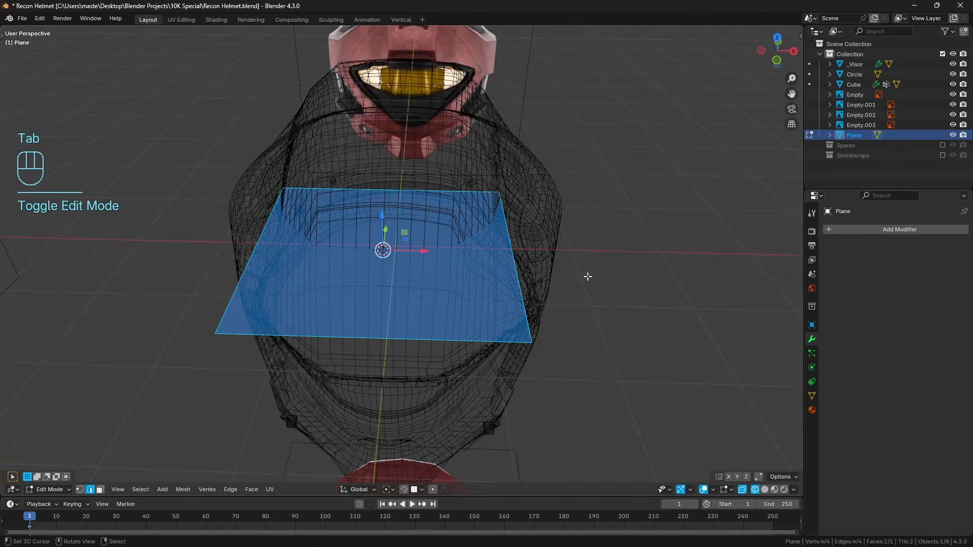
Split the plane with a centred loop cut and delete the half on the negative X side through its outer edge.
{"action": "key", "text": "a"}
{"action": "key", "text": "a"}
{"action": "key", "text": "ctrl+r"}
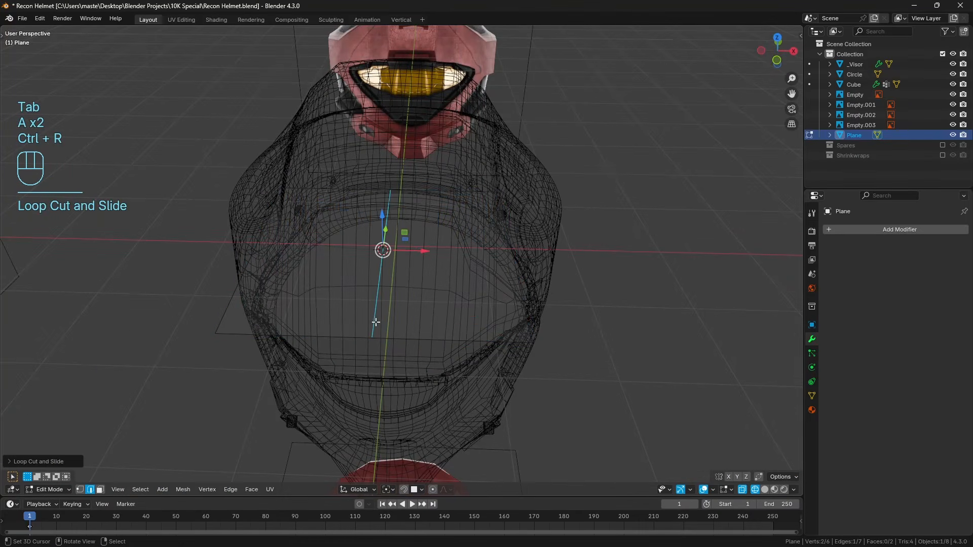
{"action": "left_click", "coordinate": [278, 275]}
{"action": "key", "text": "x"}
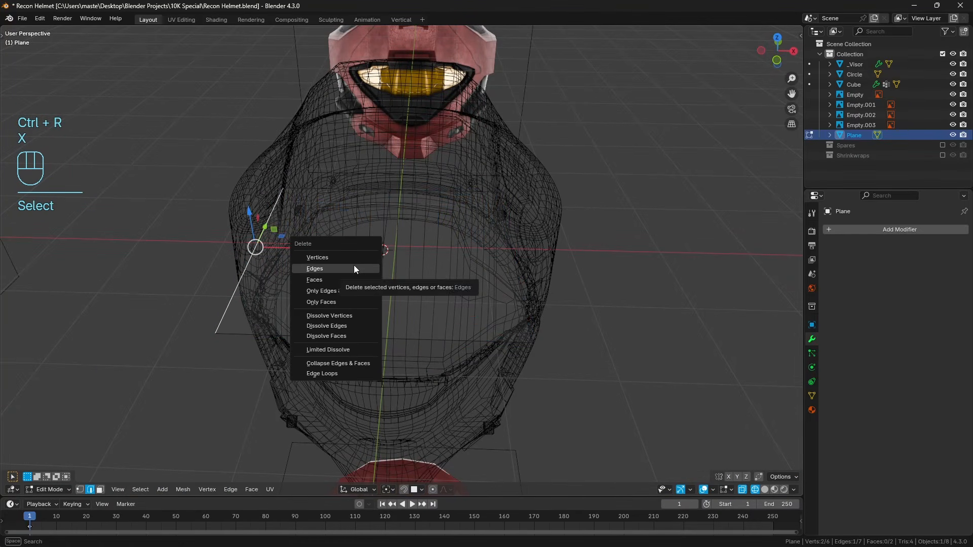
{"action": "left_click", "coordinate": [354, 266]}
{"action": "key", "text": "KP_1"}
{"action": "key", "text": "KP_3"}
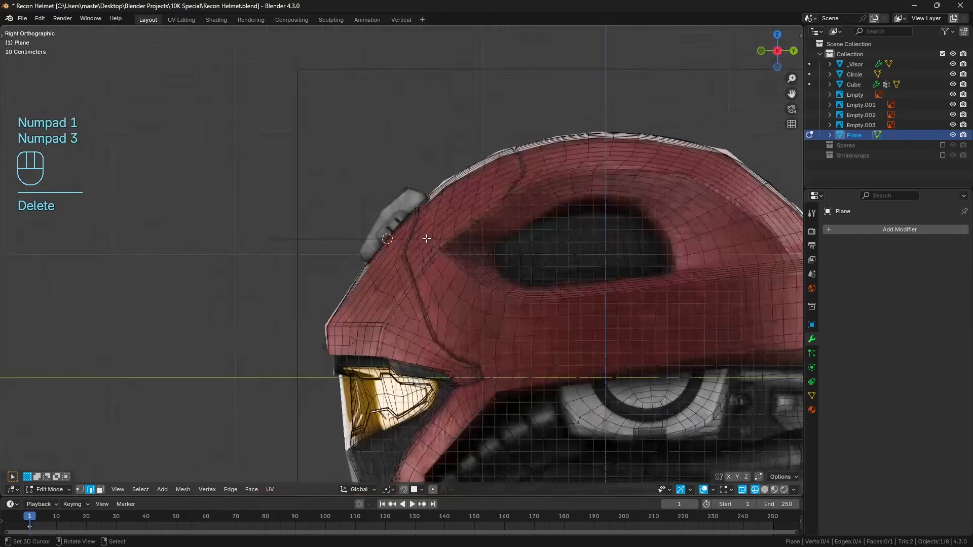
{"action": "scroll", "coordinate": [420, 226], "scroll_direction": "up", "scroll_amount": 2}
{"action": "middle_click_drag", "start_coordinate": [419, 226], "coordinate": [436, 279]}
{"action": "key", "text": "a"}
{"action": "key", "text": "q"}
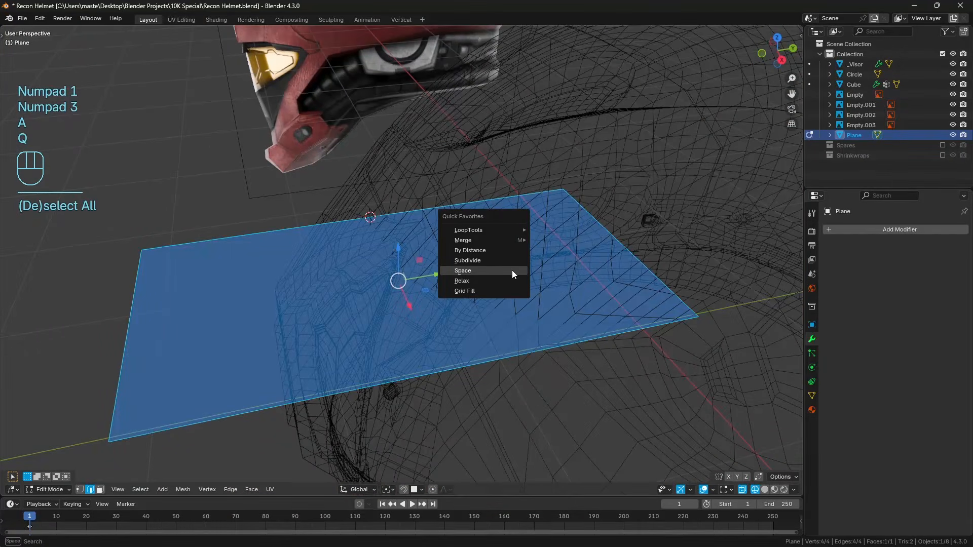
{"action": "middle_click_drag", "start_coordinate": [433, 320], "coordinate": [508, 309]}
{"action": "key", "text": "x"}
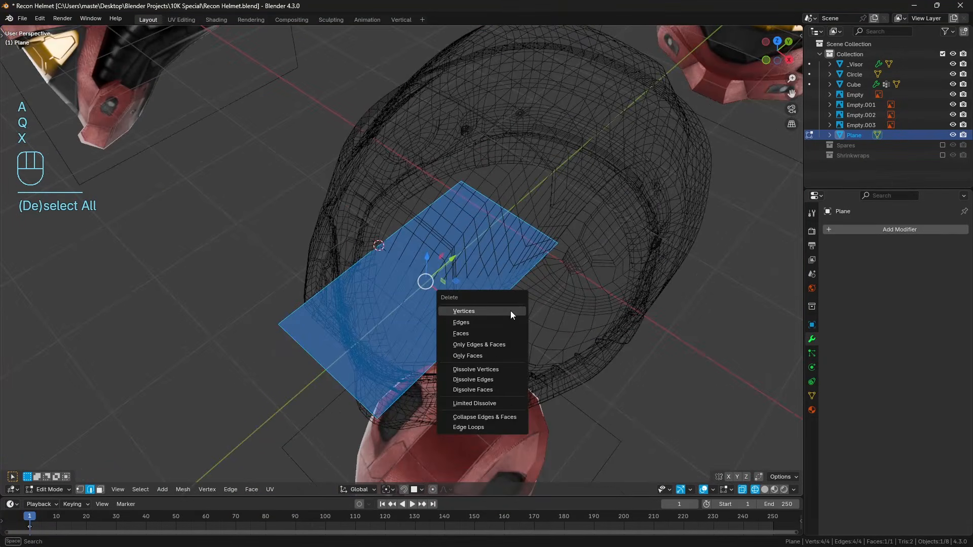
Add a Mirror modifier on the X axis to the half plane and enable Clipping.
{"action": "left_click", "coordinate": [869, 227]}
{"action": "left_click", "coordinate": [871, 227]}
{"action": "type", "text": "mir"}
{"action": "key", "text": "Return"}
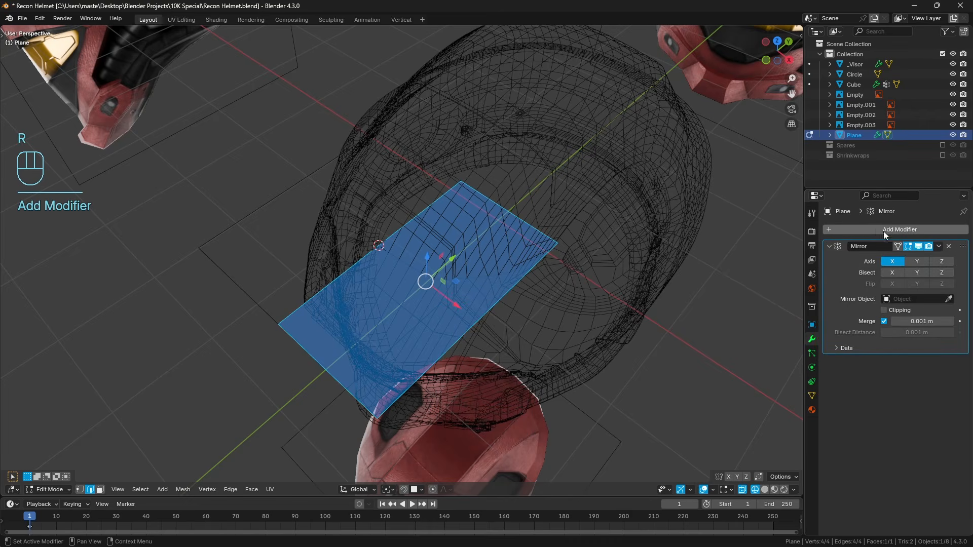
{"action": "left_click", "coordinate": [885, 310]}
Try deleting the entire half plane, check the side view, and undo the deletion.
{"action": "key", "text": "x"}
{"action": "left_click", "coordinate": [546, 200]}
{"action": "key", "text": "KP_3"}
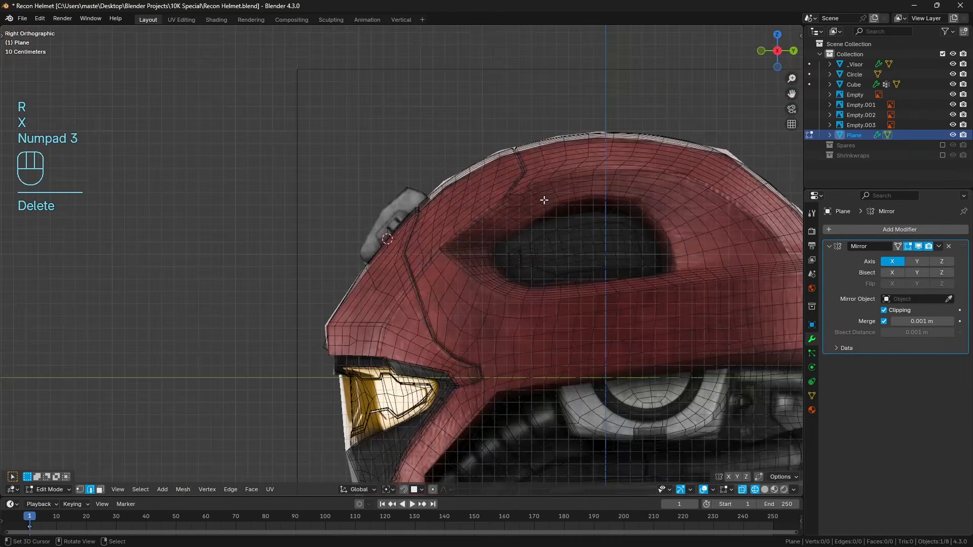
{"action": "middle_click_drag", "start_coordinate": [544, 199], "coordinate": [461, 317]}
{"action": "key", "text": "ctrl+z"}
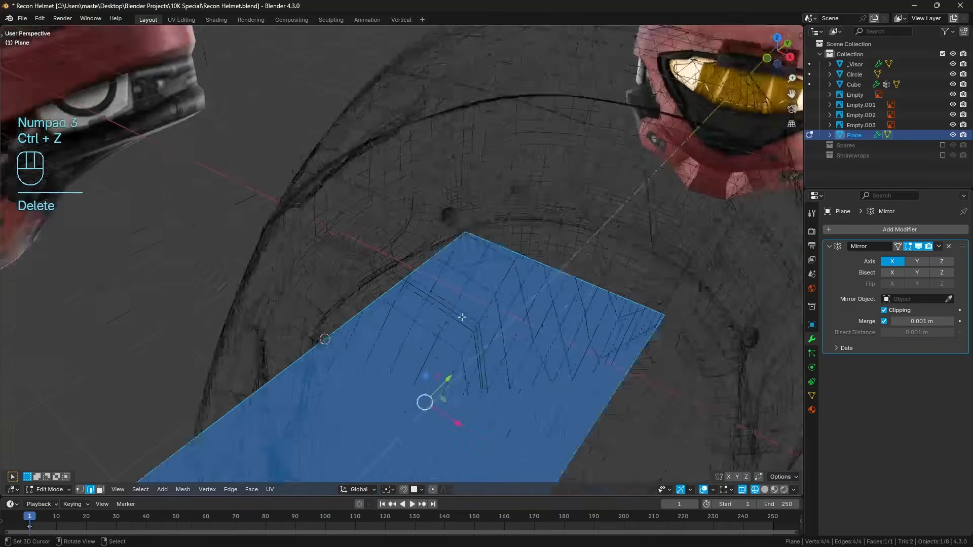
Switch to vertex selection and delete the half plane's two centre-line vertices, keeping only its outer edge.
{"action": "scroll", "coordinate": [462, 317], "scroll_direction": "down", "scroll_amount": 2}
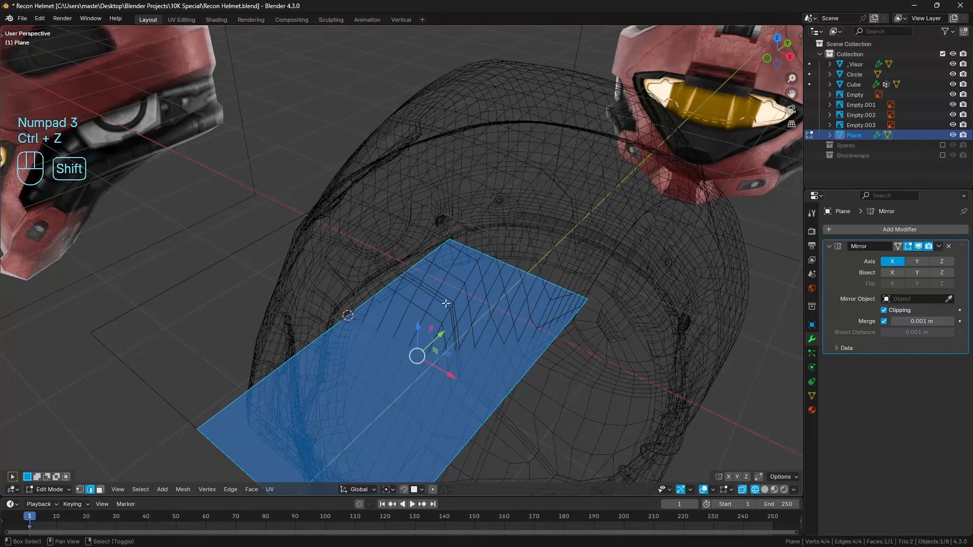
{"action": "left_click", "coordinate": [84, 490]}
{"action": "middle_click_drag", "start_coordinate": [203, 395], "coordinate": [330, 419]}
{"action": "right_click", "coordinate": [297, 351]}
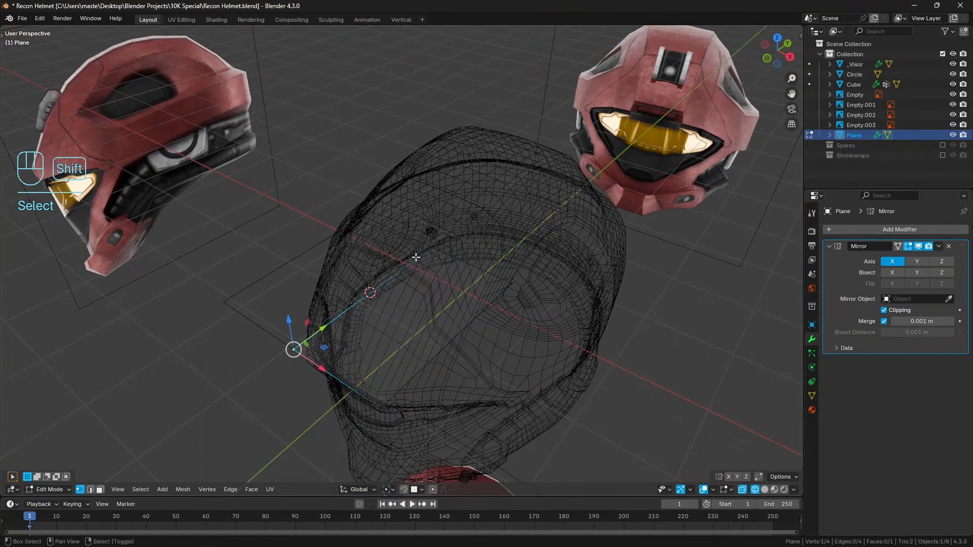
{"action": "right_click", "coordinate": [431, 248], "text": "shift"}
{"action": "key", "text": "x"}
{"action": "left_click", "coordinate": [561, 241]}
Select the remaining edge's two vertices, switch to solid shading, and merge them at center into a single vertex.
{"action": "right_click", "coordinate": [383, 407]}
{"action": "right_click", "coordinate": [511, 284], "text": "shift"}
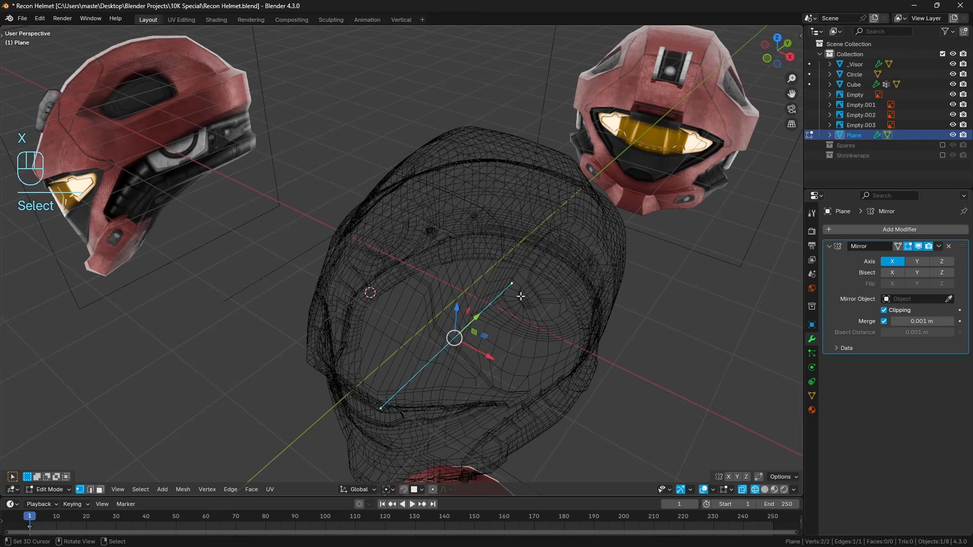
{"action": "key", "text": "z"}
{"action": "key", "text": "q"}
{"action": "mouse_move", "coordinate": [576, 256]}
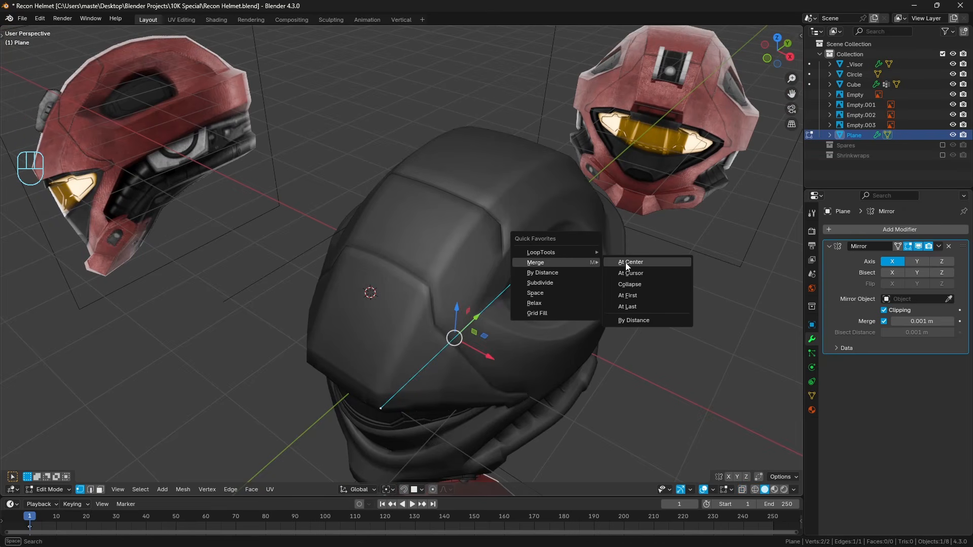
{"action": "left_click", "coordinate": [631, 262]}
{"action": "left_click", "coordinate": [454, 338]}
Place the vertex at the light mount's upper corner in the side view, and along X on its outer edge in the front view.
{"action": "key", "text": "KP_3"}
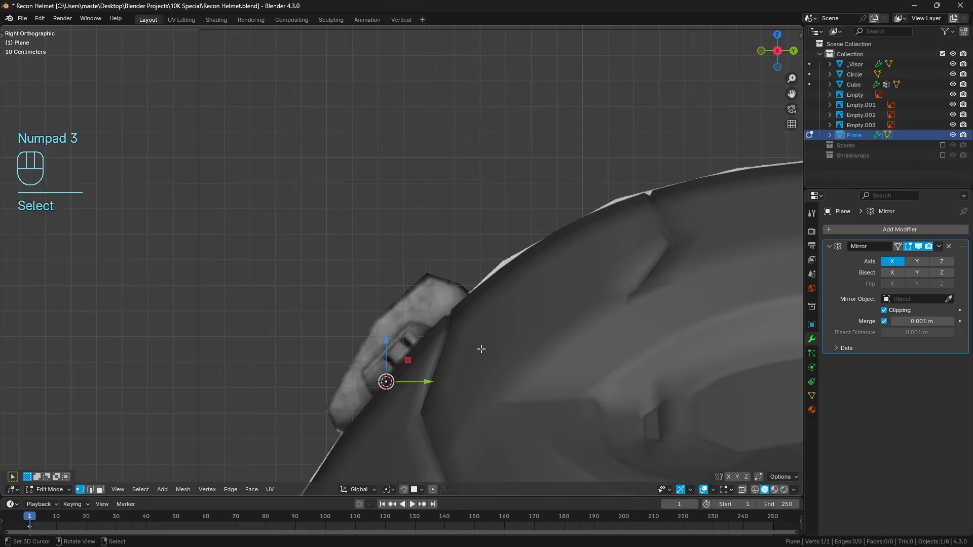
{"action": "middle_click_drag", "start_coordinate": [460, 400], "coordinate": [461, 365], "text": "shift"}
{"action": "key", "text": "g"}
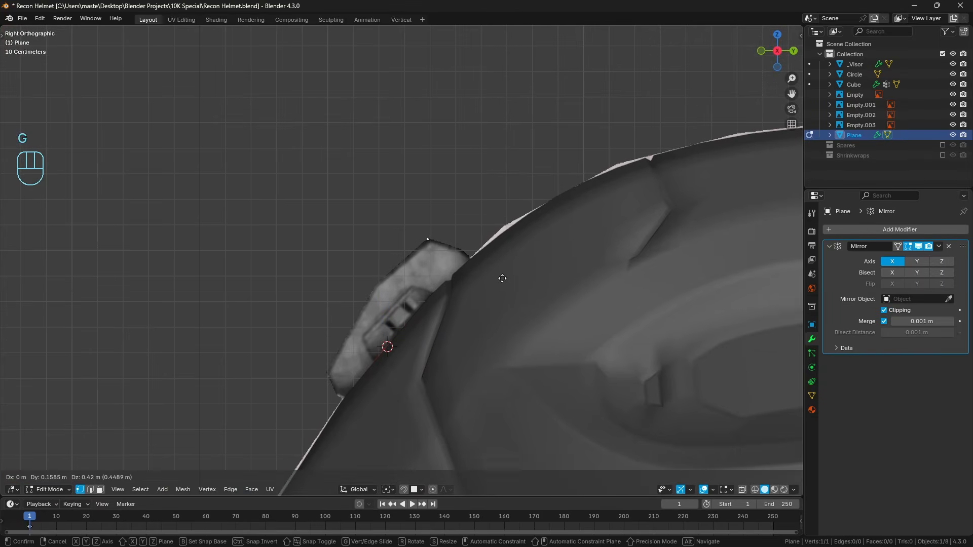
{"action": "left_click", "coordinate": [501, 277]}
{"action": "key", "text": "KP_1"}
{"action": "key", "text": "z"}
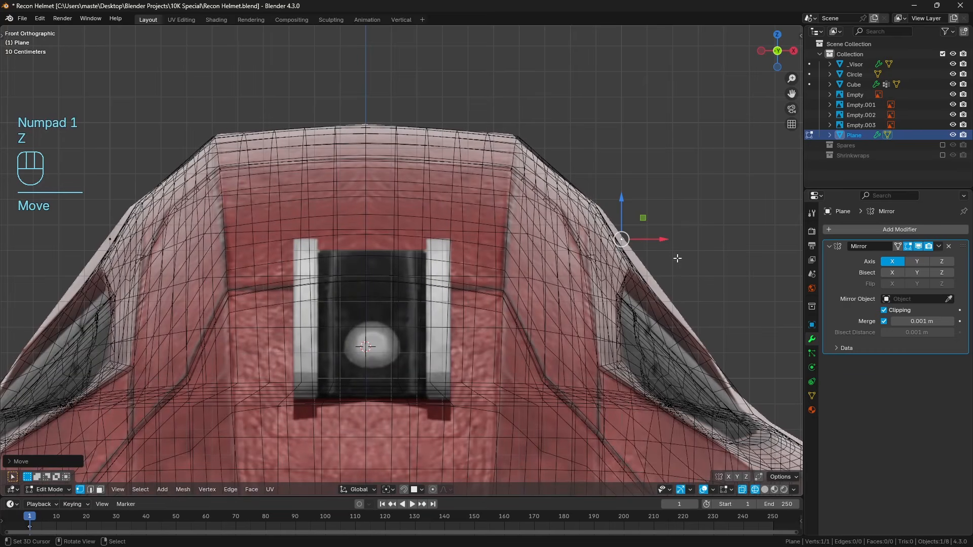
{"action": "key", "text": "g"}
{"action": "key", "text": "x"}
{"action": "left_click", "coordinate": [492, 249]}
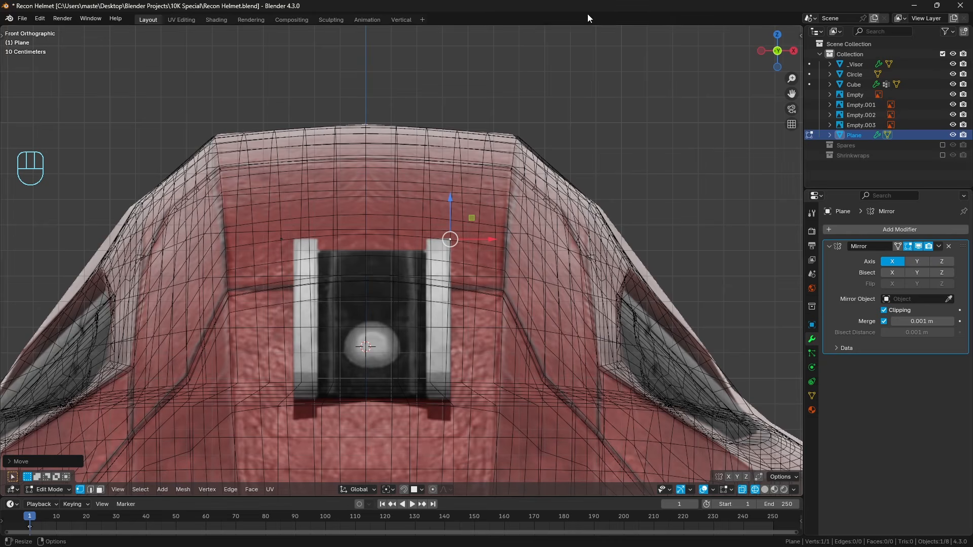
Hide the helmet body object and return to editing the light mount's vertex.
{"action": "key", "text": "Tab"}
{"action": "key", "text": "z"}
{"action": "left_click", "coordinate": [512, 247]}
{"action": "key", "text": "h"}
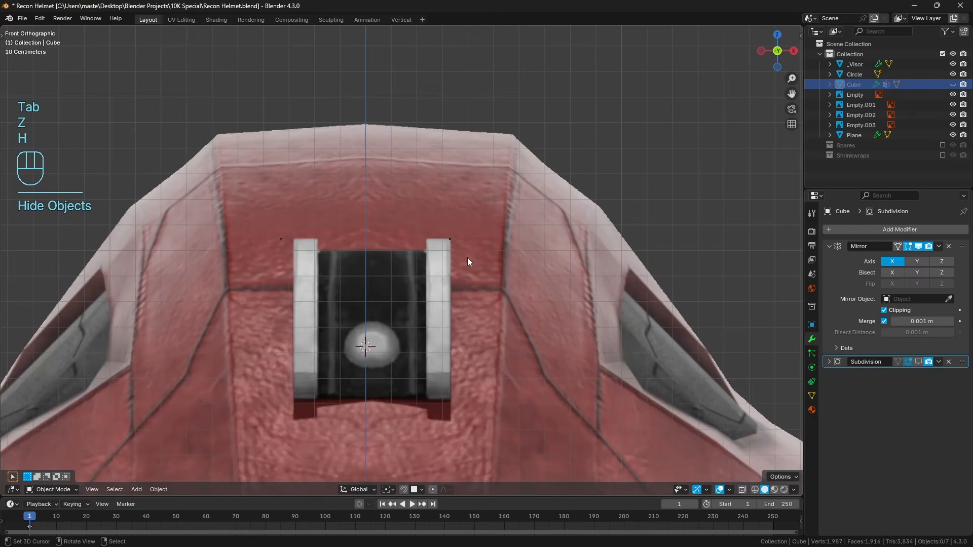
{"action": "left_click", "coordinate": [449, 241]}
{"action": "key", "text": "Tab"}
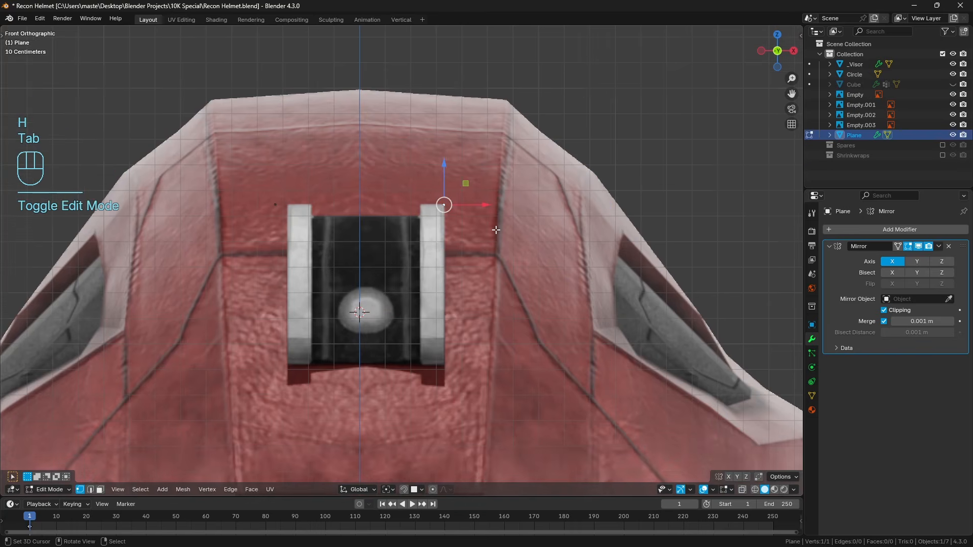
In the side view, extrude the vertex four times along the mount's front outline down to its lower corner at the helmet surface.
{"action": "key", "text": "KP_3"}
{"action": "middle_click_drag", "start_coordinate": [430, 247], "coordinate": [444, 246], "text": "shift"}
{"action": "scroll", "coordinate": [454, 245], "scroll_direction": "up", "scroll_amount": 1}
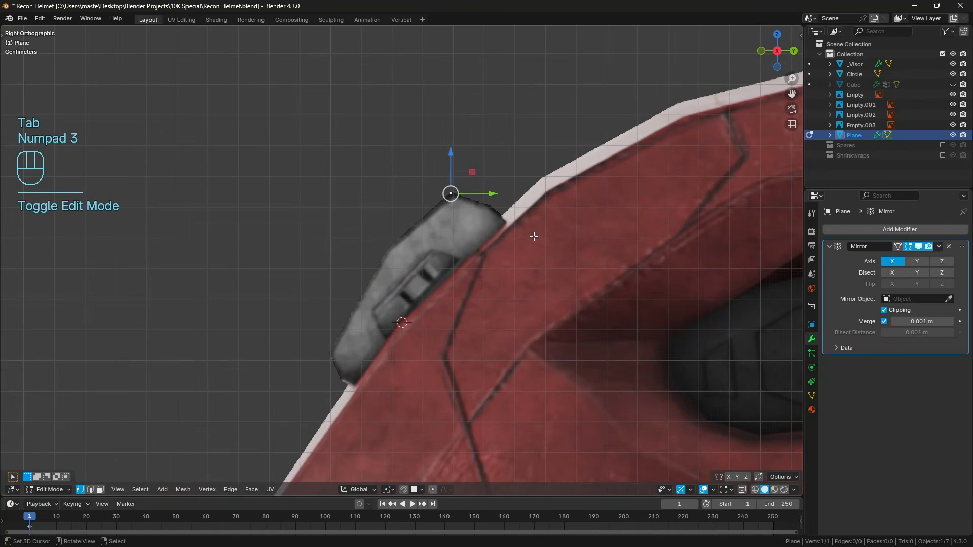
{"action": "key", "text": "e"}
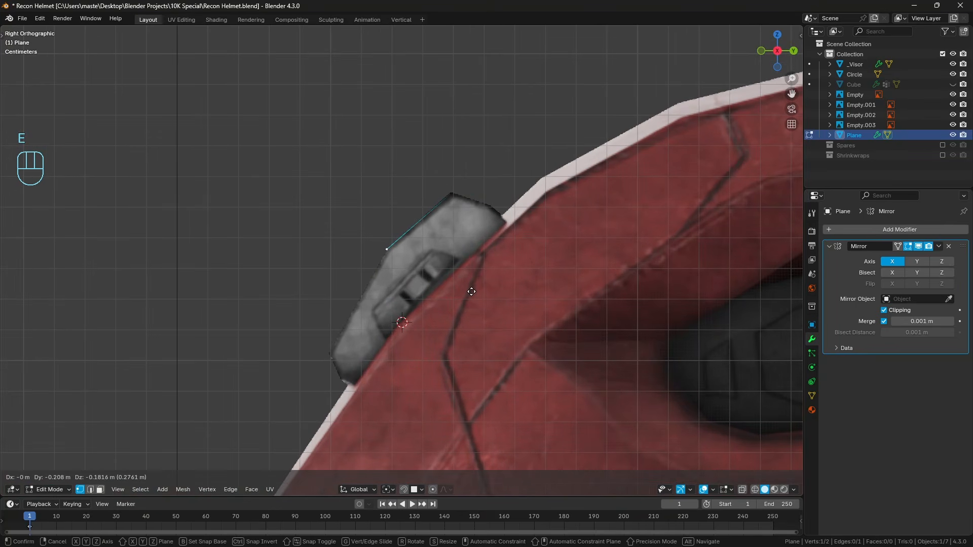
{"action": "left_click", "coordinate": [471, 292]}
{"action": "key", "text": "e"}
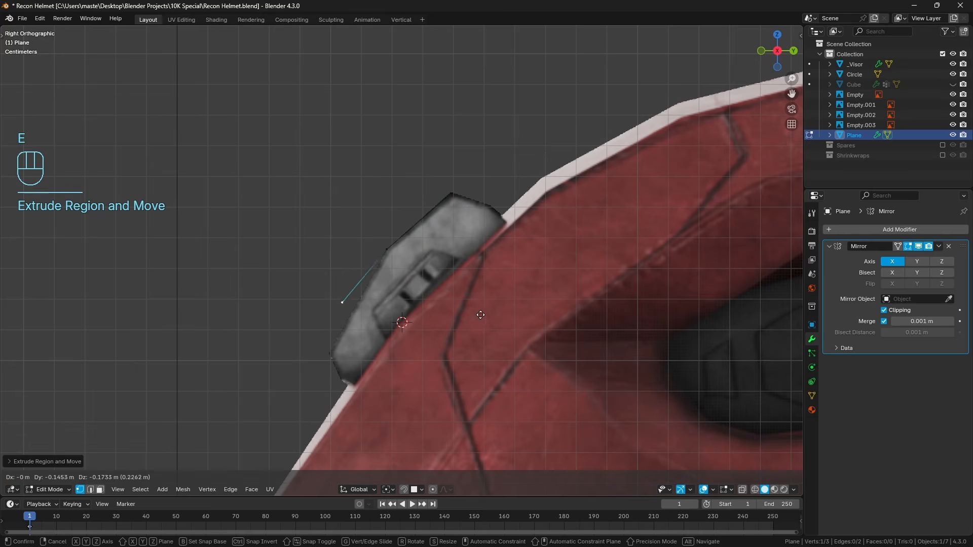
{"action": "left_click", "coordinate": [469, 361]}
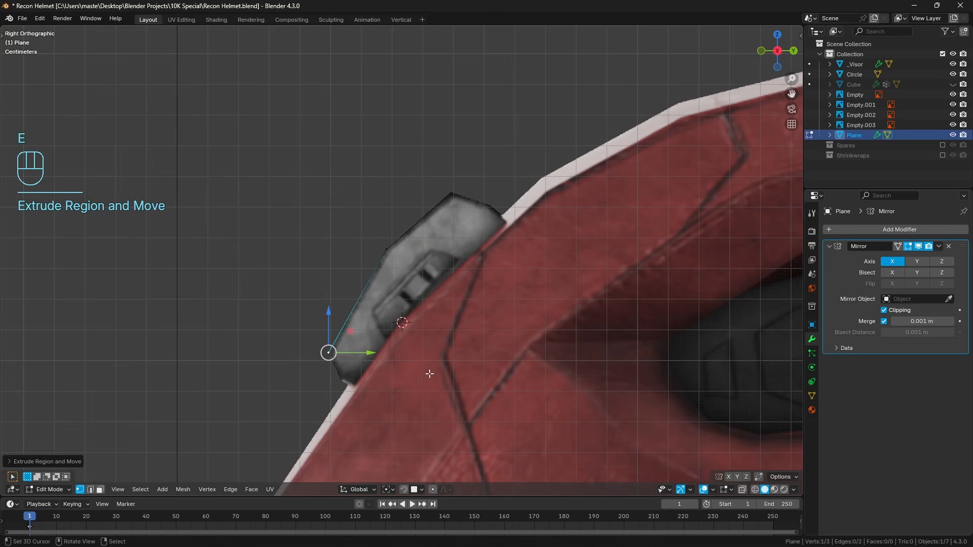
{"action": "key", "text": "e"}
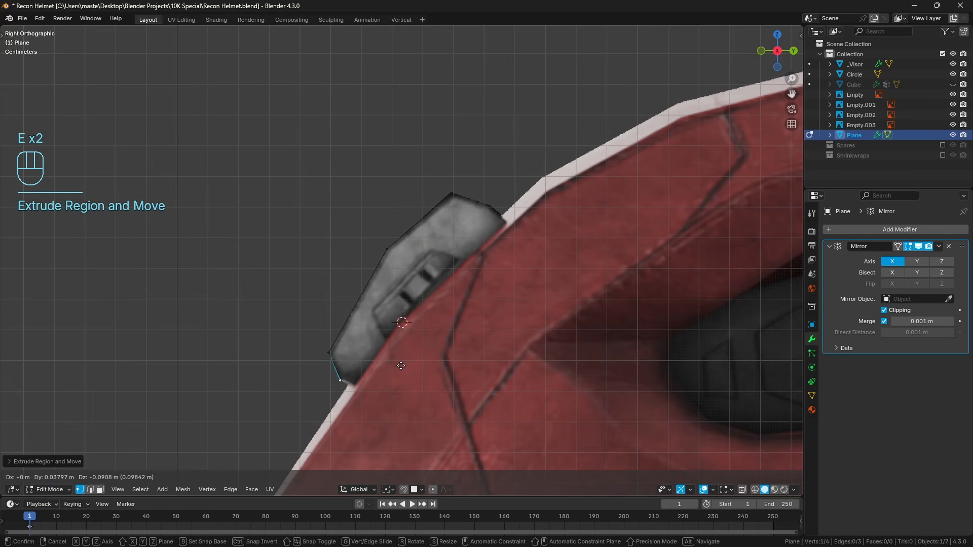
{"action": "left_click", "coordinate": [401, 366]}
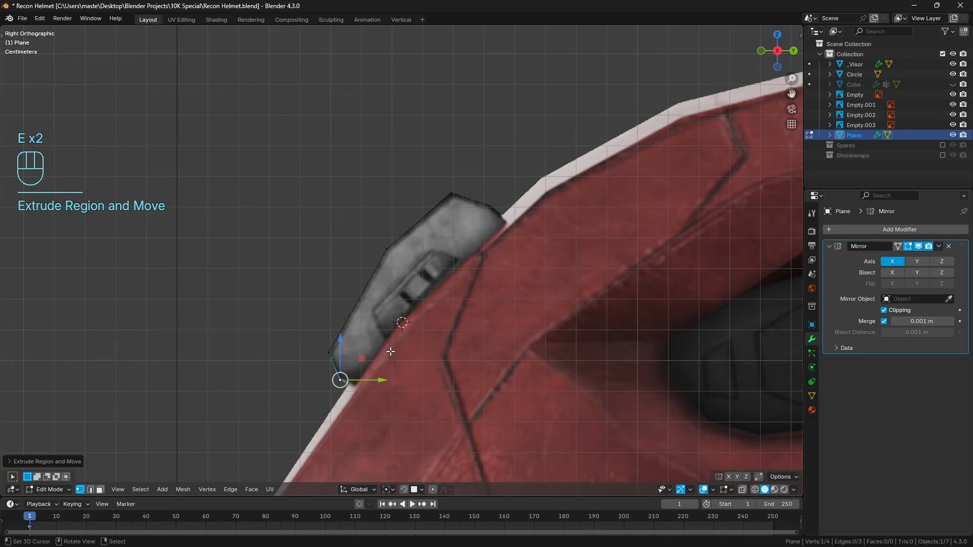
{"action": "key", "text": "e"}
{"action": "left_click", "coordinate": [421, 358]}
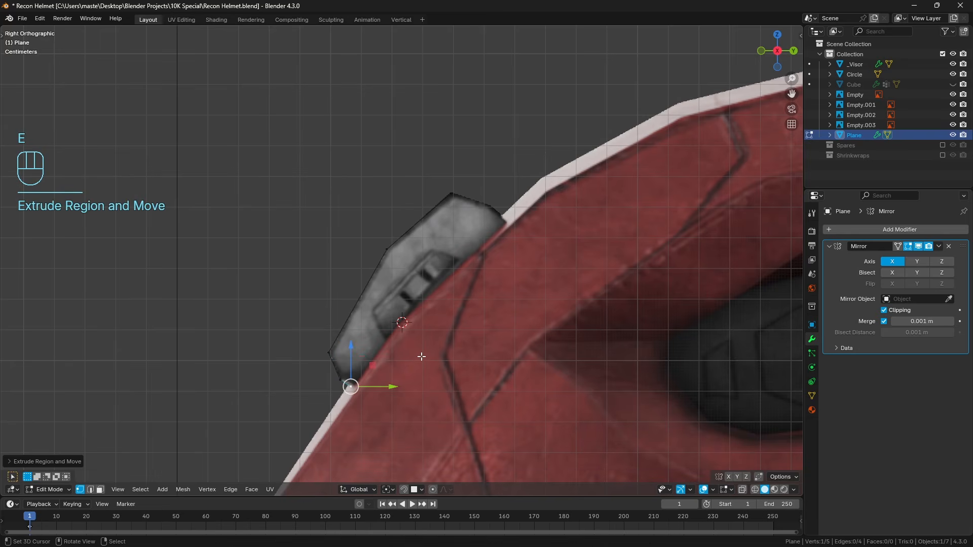
Extrude twice from the outline's top vertex, tracing the mount's upper rear edge down to the helmet surface.
{"action": "key", "text": "KP_1"}
{"action": "middle_click_drag", "start_coordinate": [517, 343], "coordinate": [516, 308], "text": "shift"}
{"action": "middle_click_drag", "start_coordinate": [516, 307], "coordinate": [432, 316]}
{"action": "key", "text": "a"}
{"action": "key", "text": "a"}
{"action": "key", "text": "KP_3"}
{"action": "left_click", "coordinate": [451, 158]}
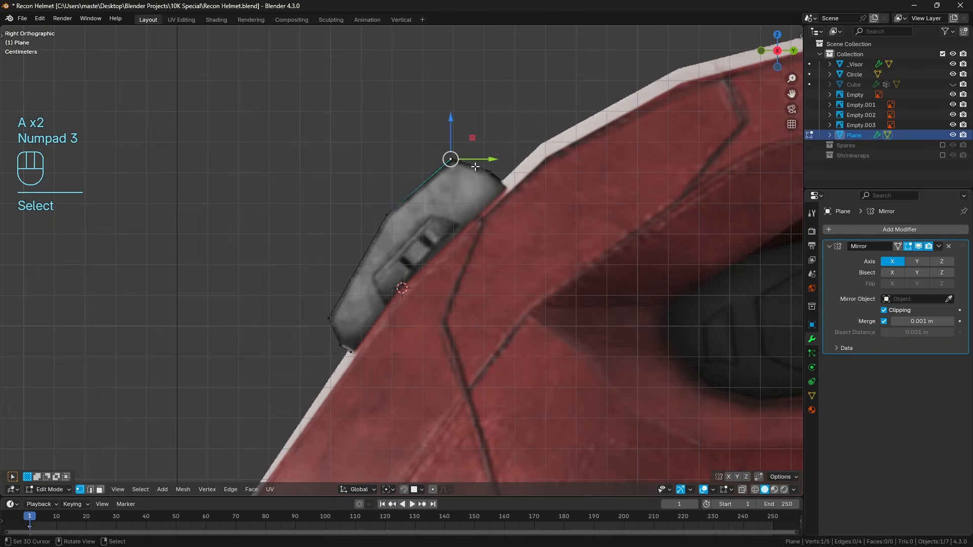
{"action": "key", "text": "e"}
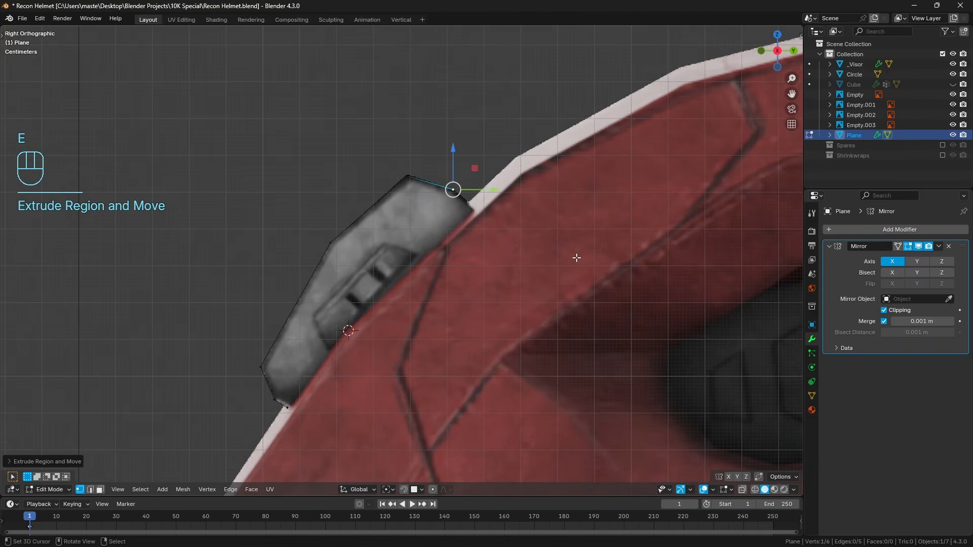
{"action": "key", "text": "e"}
{"action": "left_click", "coordinate": [580, 278]}
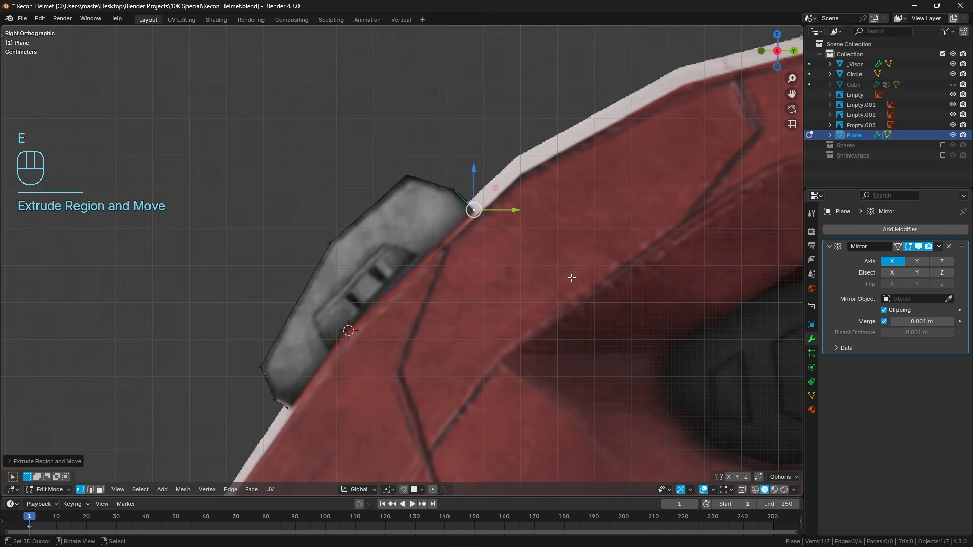
Close the mount's side outline with an edge between its two end vertices on the helmet surface.
{"action": "left_click", "coordinate": [288, 407], "text": "shift"}
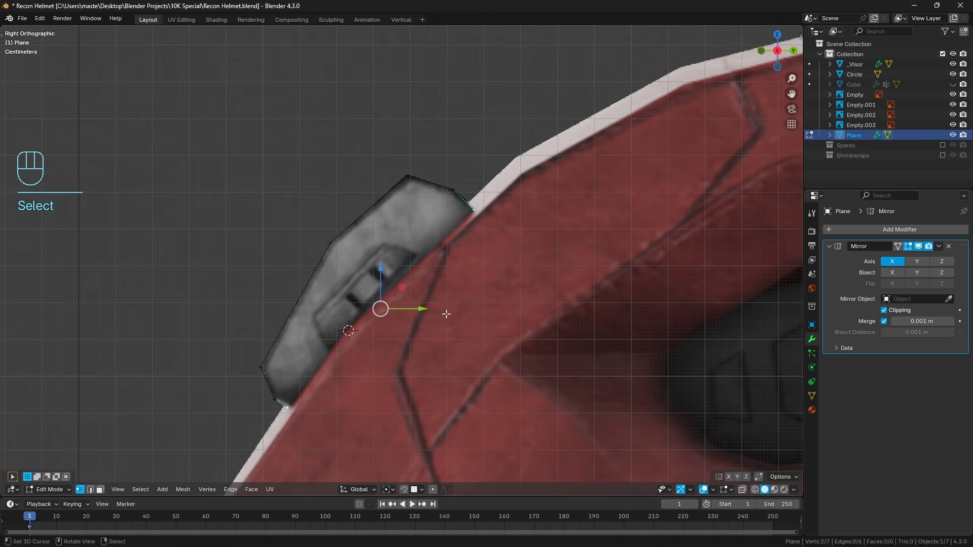
{"action": "middle_click_drag", "start_coordinate": [444, 314], "coordinate": [508, 323]}
{"action": "key", "text": "f"}
{"action": "key", "text": "a"}
In the front view, extrude the whole outline about 0.09 m inward along X to match the side bracket's width.
{"action": "key", "text": "a"}
{"action": "key", "text": "KP_1"}
{"action": "scroll", "coordinate": [509, 323], "scroll_direction": "up", "scroll_amount": 2}
{"action": "scroll", "coordinate": [494, 300], "scroll_direction": "down", "scroll_amount": 3}
{"action": "key", "text": "a"}
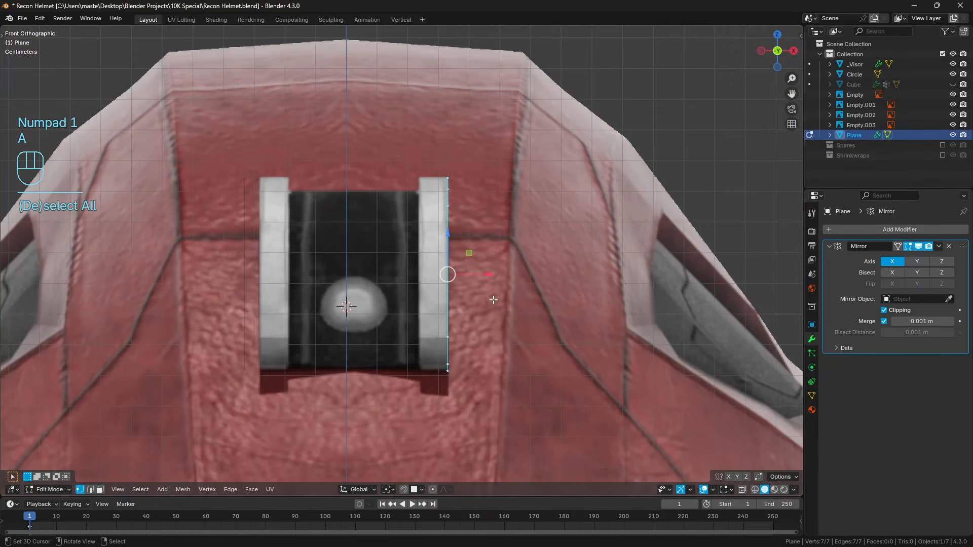
{"action": "key", "text": "e"}
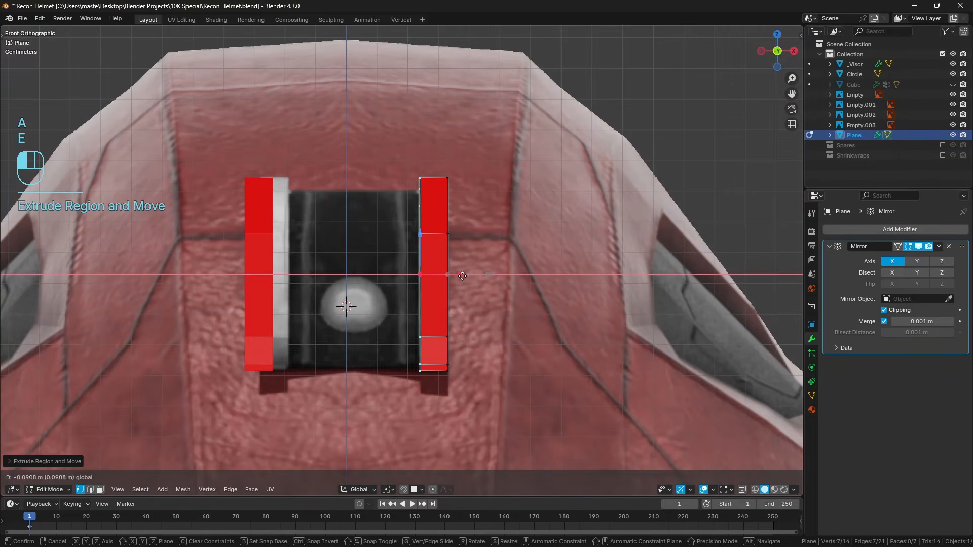
{"action": "left_click", "coordinate": [462, 276]}
Flip the normals of all the bracket's faces.
{"action": "key", "text": "a"}
{"action": "key", "text": "a"}
{"action": "key", "text": "a"}
{"action": "key", "text": "alt+n"}
{"action": "left_click", "coordinate": [461, 276]}
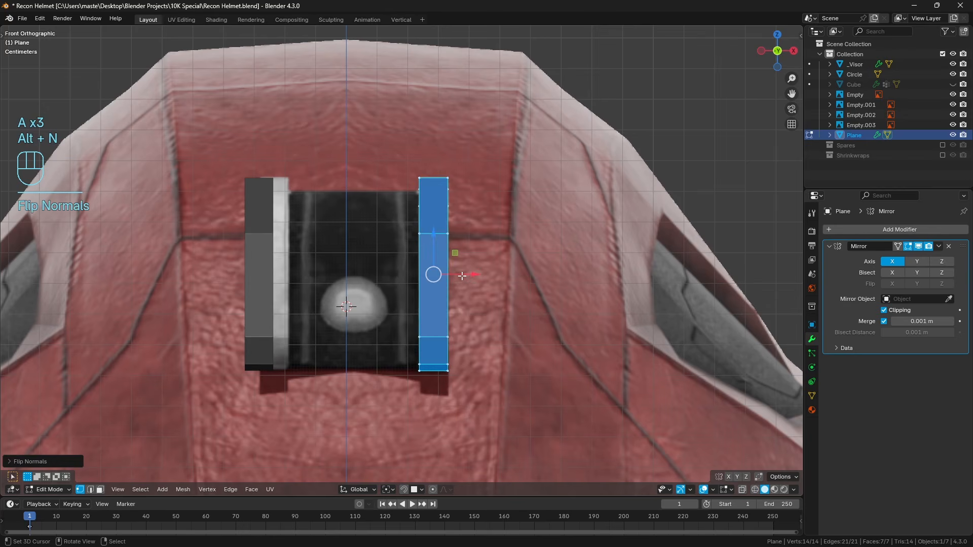
{"action": "key", "text": "a"}
{"action": "key", "text": "a"}
Add one centred loop cut across the bracket's long rear strip.
{"action": "middle_click_drag", "start_coordinate": [465, 248], "coordinate": [515, 298]}
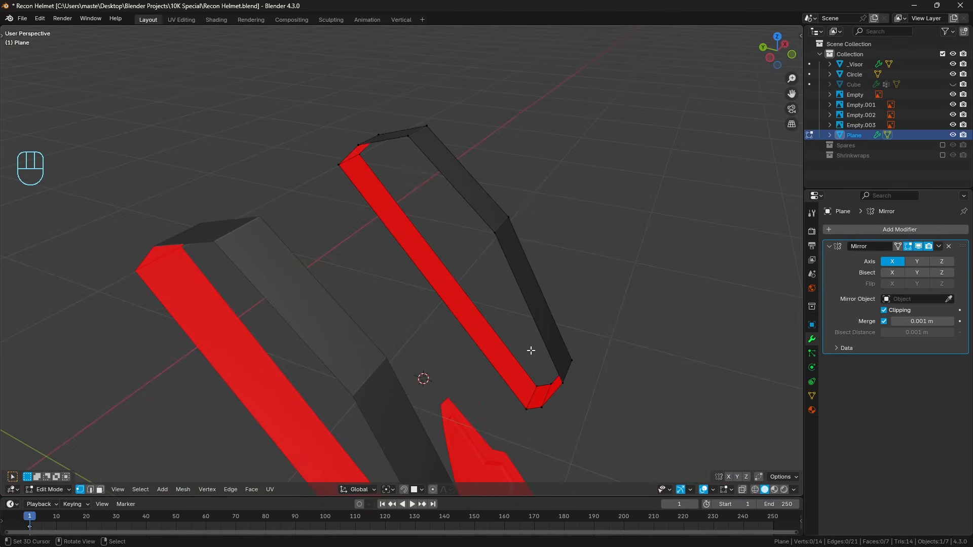
{"action": "middle_click_drag", "start_coordinate": [531, 350], "coordinate": [506, 294]}
{"action": "key", "text": "ctrl+r"}
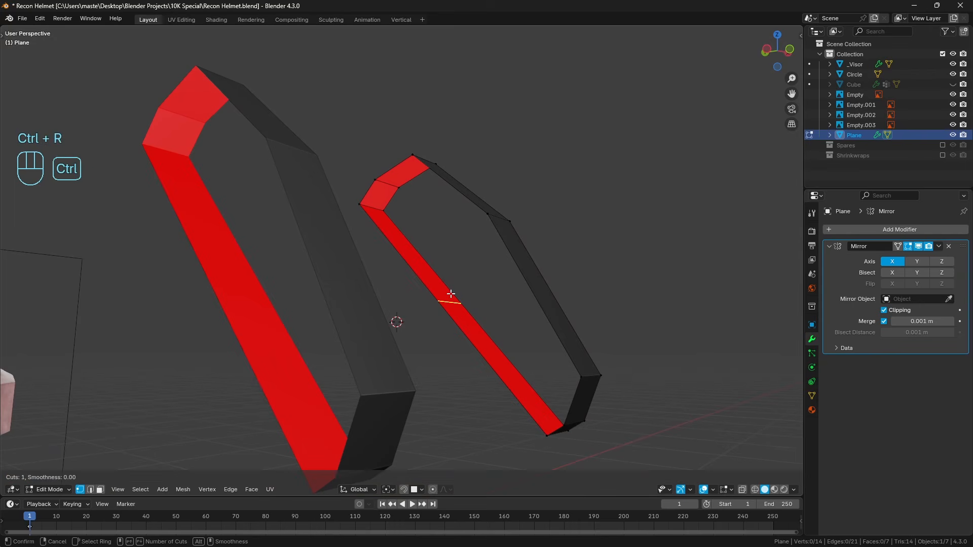
{"action": "left_click", "coordinate": [449, 291]}
{"action": "right_click", "coordinate": [439, 297]}
On the bracket's open outer side, connect the front bend vertex to the rear strip's middle vertex with an edge.
{"action": "middle_click_drag", "start_coordinate": [438, 298], "coordinate": [416, 185]}
{"action": "key", "text": "a"}
{"action": "key", "text": "a"}
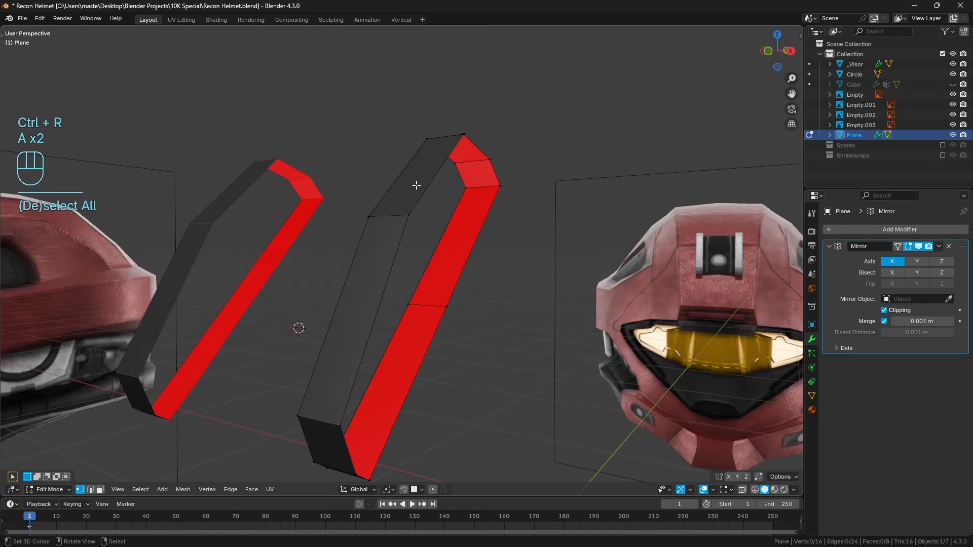
{"action": "left_click", "coordinate": [409, 214]}
{"action": "left_click", "coordinate": [446, 306], "text": "shift"}
{"action": "key", "text": "f"}
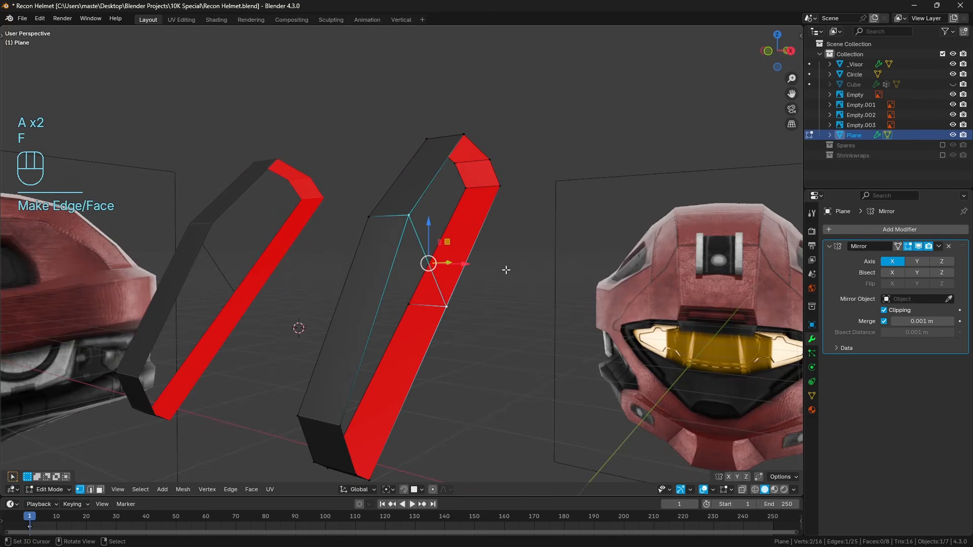
Subdivide the new cross edge on the bracket's outer side to add a vertex at its middle.
{"action": "middle_click_drag", "start_coordinate": [504, 271], "coordinate": [471, 282]}
{"action": "key", "text": "a"}
{"action": "key", "text": "a"}
{"action": "key", "text": "ctrl+z"}
{"action": "key", "text": "ctrl+z"}
{"action": "key", "text": "q"}
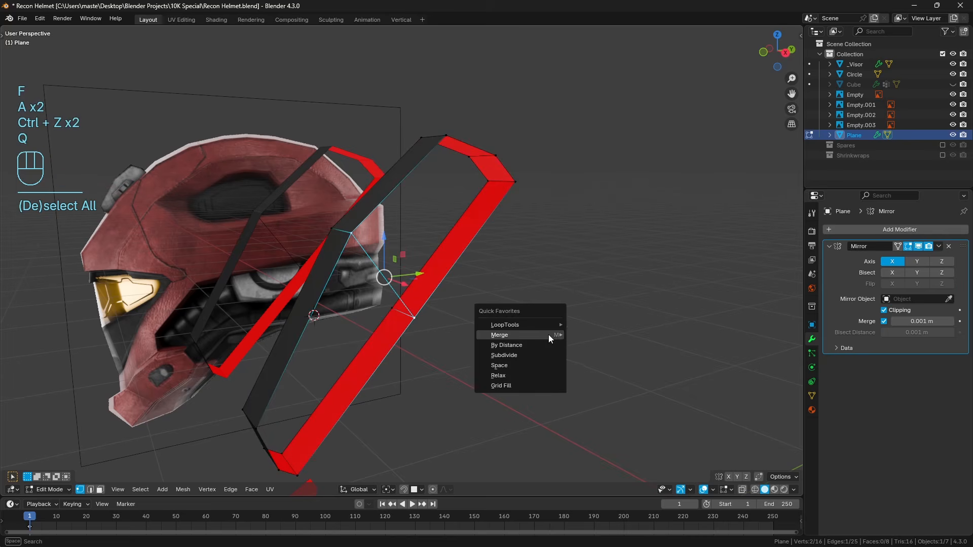
{"action": "key", "text": "a"}
{"action": "key", "text": "a"}
Fill the upper half of the bracket's outer side with two faces, starting from the bend and top vertices.
{"action": "right_click", "coordinate": [358, 231]}
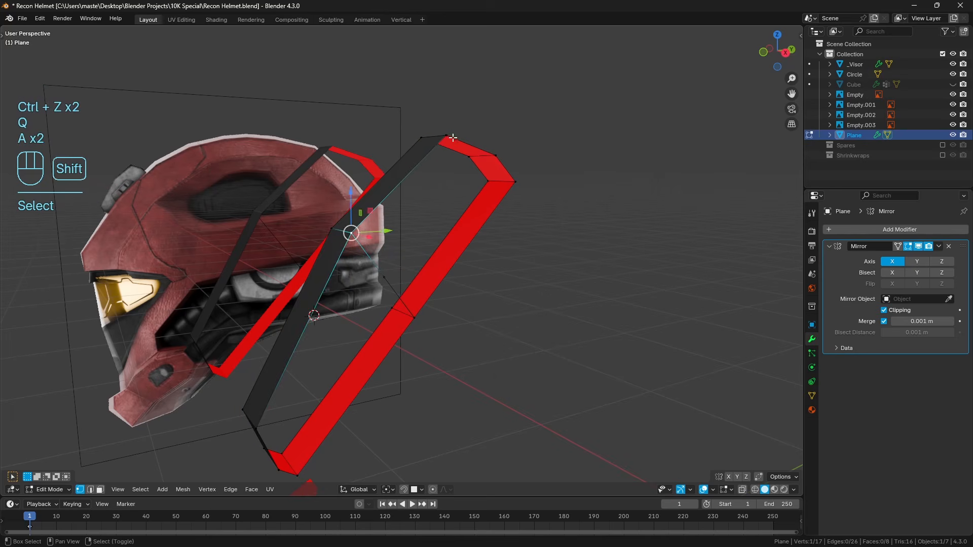
{"action": "right_click", "coordinate": [451, 139], "text": "shift"}
{"action": "key", "text": "f"}
Fill the lower half of the bracket's outer side with two faces and return to the front view.
{"action": "key", "text": "f"}
{"action": "middle_click_drag", "start_coordinate": [475, 295], "coordinate": [492, 258], "text": "shift"}
{"action": "key", "text": "a"}
{"action": "key", "text": "a"}
{"action": "middle_click_drag", "start_coordinate": [363, 355], "coordinate": [324, 299]}
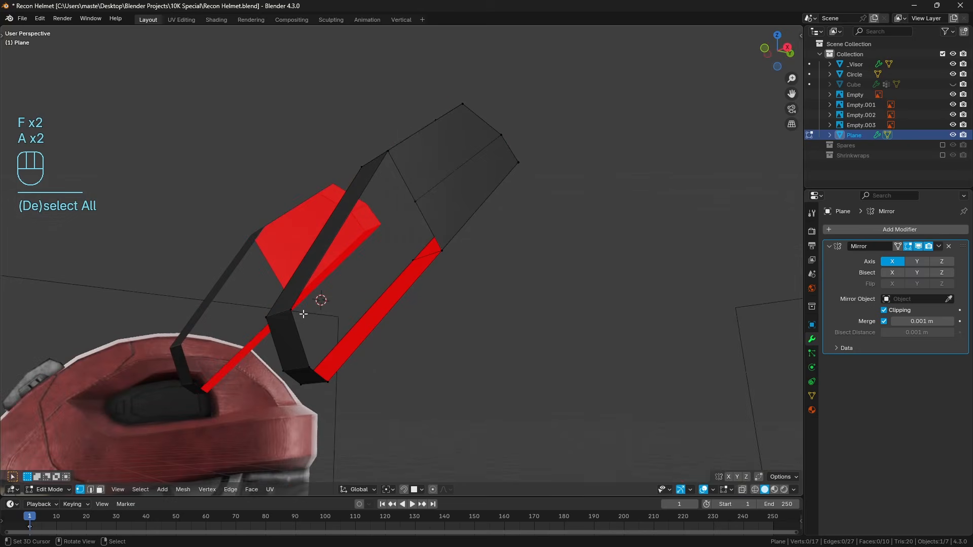
{"action": "right_click", "coordinate": [291, 310]}
{"action": "right_click", "coordinate": [388, 151], "text": "shift"}
{"action": "key", "text": "f"}
{"action": "key", "text": "f"}
{"action": "key", "text": "a"}
{"action": "key", "text": "a"}
{"action": "middle_click_drag", "start_coordinate": [515, 194], "coordinate": [571, 300]}
{"action": "key", "text": "KP_1"}
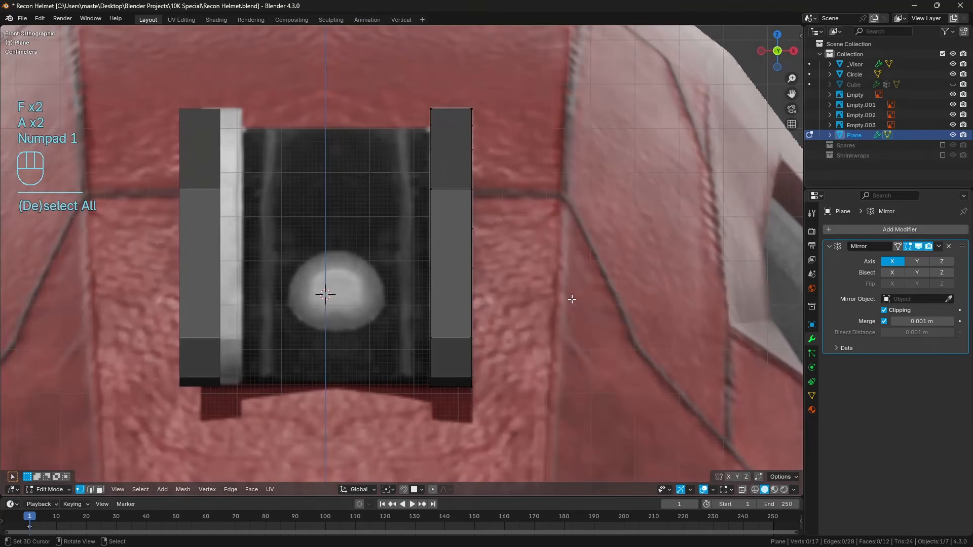
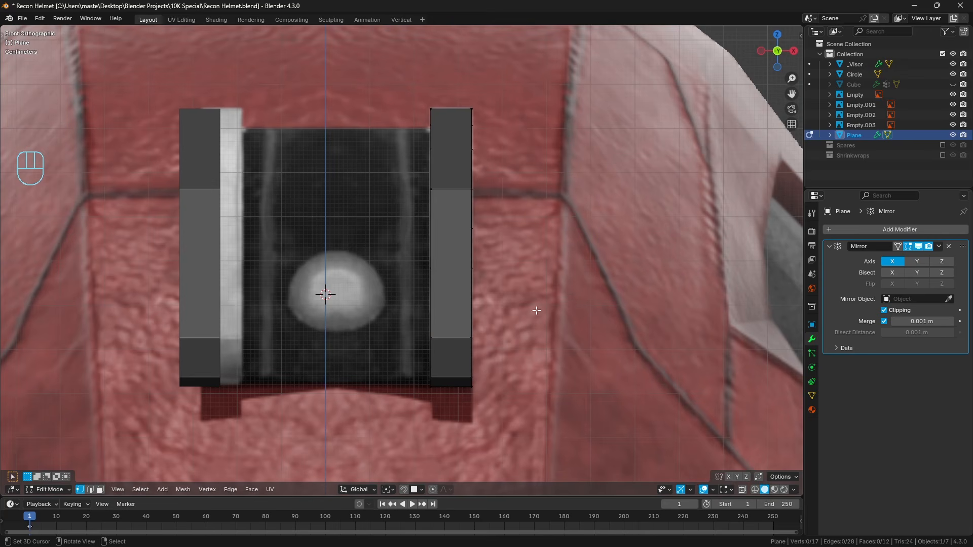
Fill the narrow strip on the bracket's inner side, next to the helmet, with a face from its four corner vertices.
{"action": "scroll", "coordinate": [500, 282], "scroll_direction": "down", "scroll_amount": 5}
{"action": "key", "text": "z"}
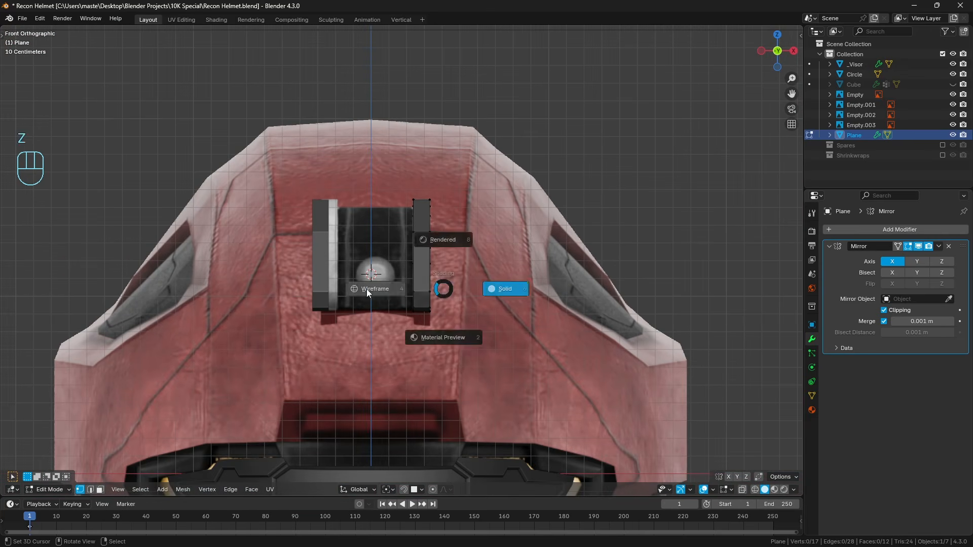
{"action": "left_click", "coordinate": [366, 289]}
{"action": "scroll", "coordinate": [405, 260], "scroll_direction": "up", "scroll_amount": 5}
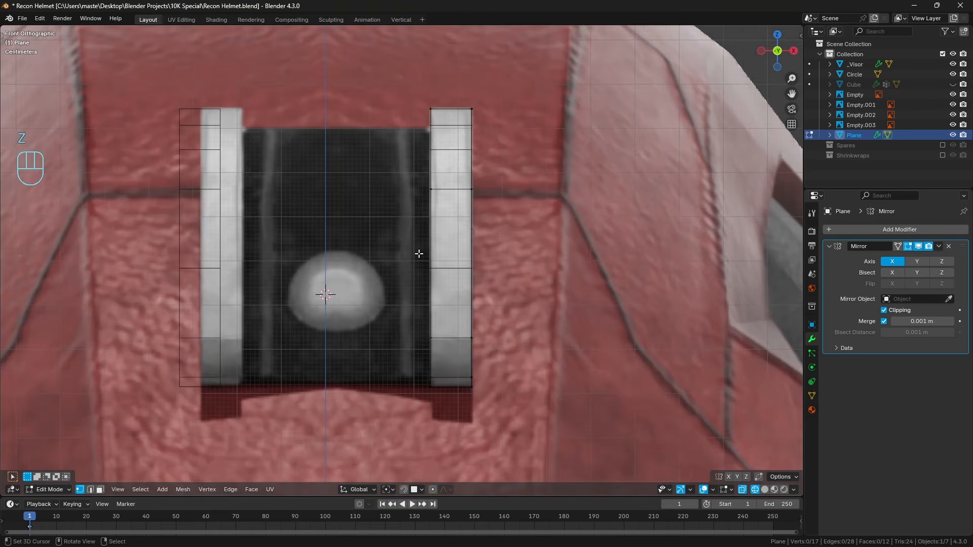
{"action": "key", "text": "z"}
{"action": "middle_click_drag", "start_coordinate": [371, 148], "coordinate": [402, 232]}
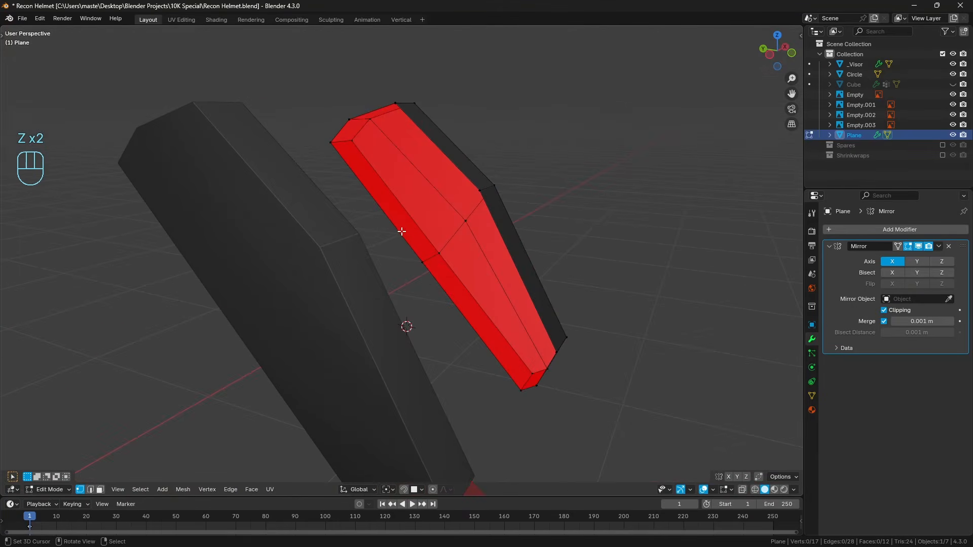
{"action": "left_click", "coordinate": [350, 122]}
{"action": "left_click", "coordinate": [331, 142], "text": "shift"}
{"action": "left_click", "coordinate": [521, 390], "text": "shift"}
{"action": "left_click", "coordinate": [536, 385], "text": "shift"}
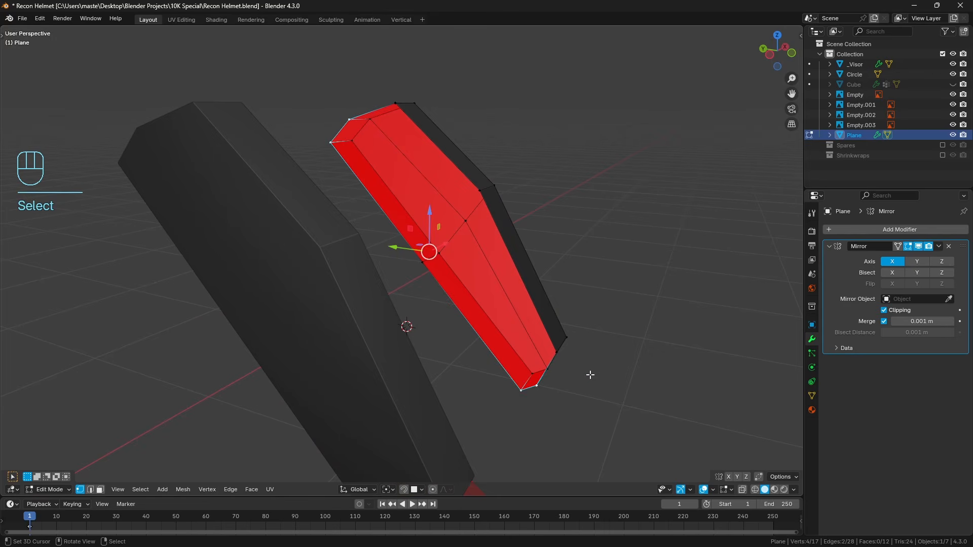
{"action": "key", "text": "f"}
{"action": "middle_click_drag", "start_coordinate": [566, 359], "coordinate": [518, 302]}
{"action": "key", "text": "a"}
{"action": "key", "text": "a"}
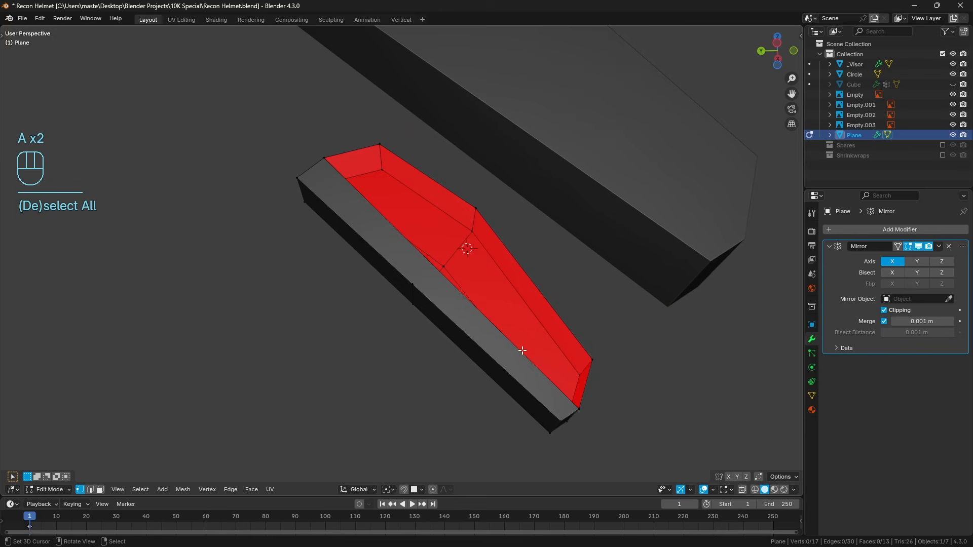
Select the exposed long edge of the inner strip face and set the transform orientation to Normal.
{"action": "right_click", "coordinate": [322, 161]}
{"action": "middle_click_drag", "start_coordinate": [454, 342], "coordinate": [428, 321], "text": "shift"}
{"action": "right_click", "coordinate": [544, 384], "text": "shift"}
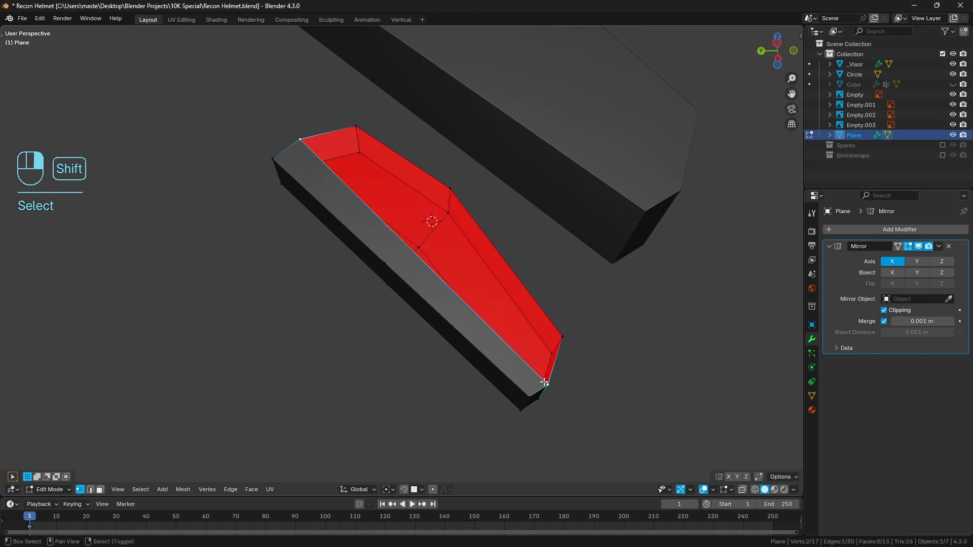
{"action": "left_click", "coordinate": [375, 488]}
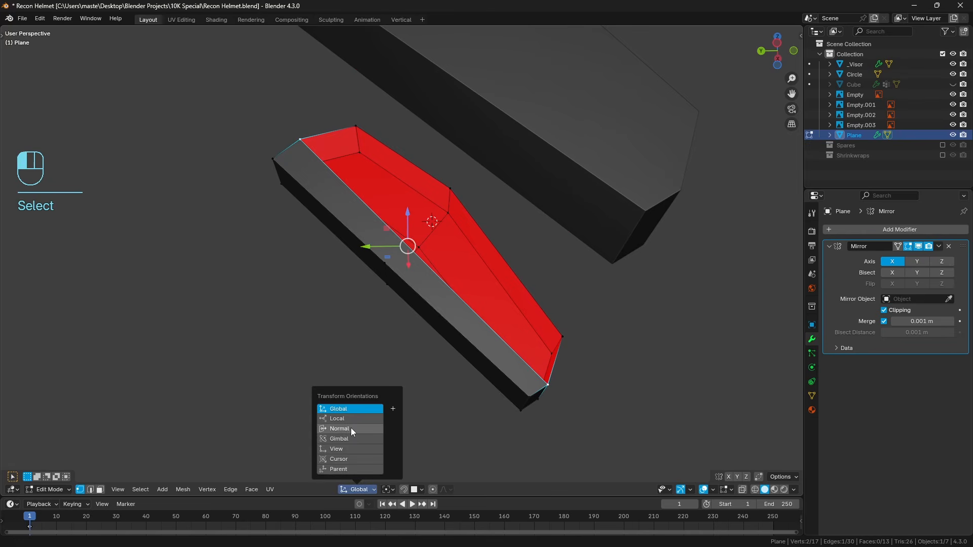
{"action": "left_click", "coordinate": [351, 427]}
{"action": "middle_click_drag", "start_coordinate": [413, 244], "coordinate": [363, 251]}
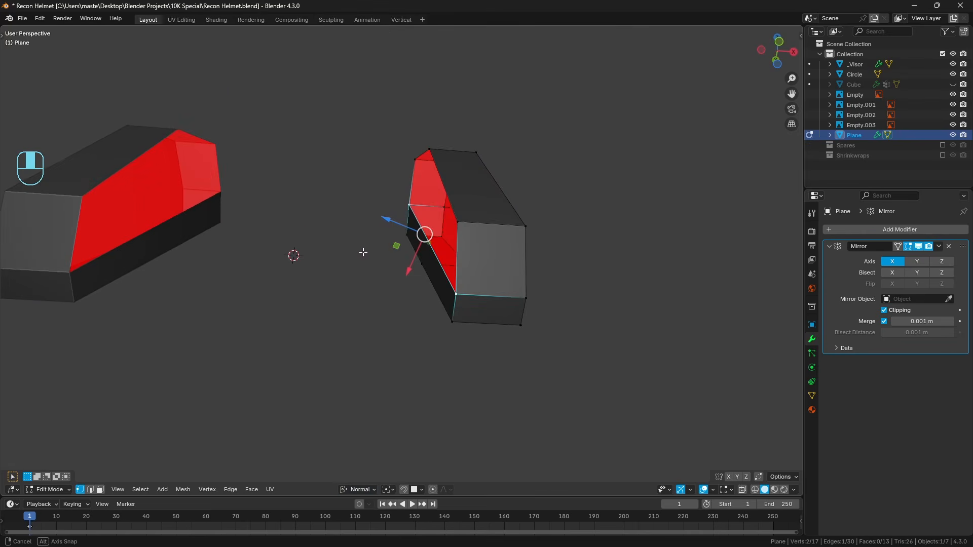
{"action": "middle_click_drag", "start_coordinate": [421, 271], "coordinate": [434, 248]}
Create a custom transform orientation from the narrow strip face on the bracket's inner side.
{"action": "left_click", "coordinate": [100, 489]}
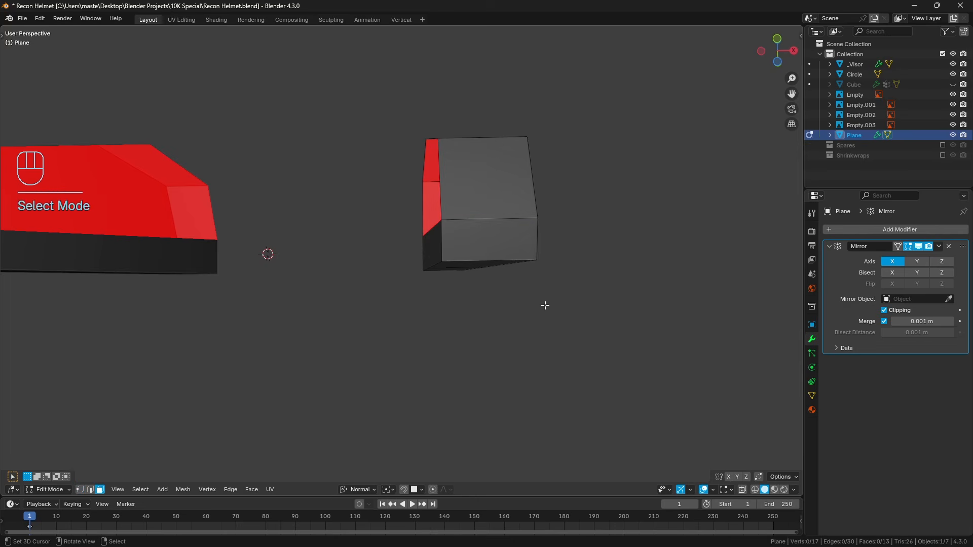
{"action": "left_click", "coordinate": [445, 250]}
{"action": "middle_click_drag", "start_coordinate": [464, 277], "coordinate": [442, 228]}
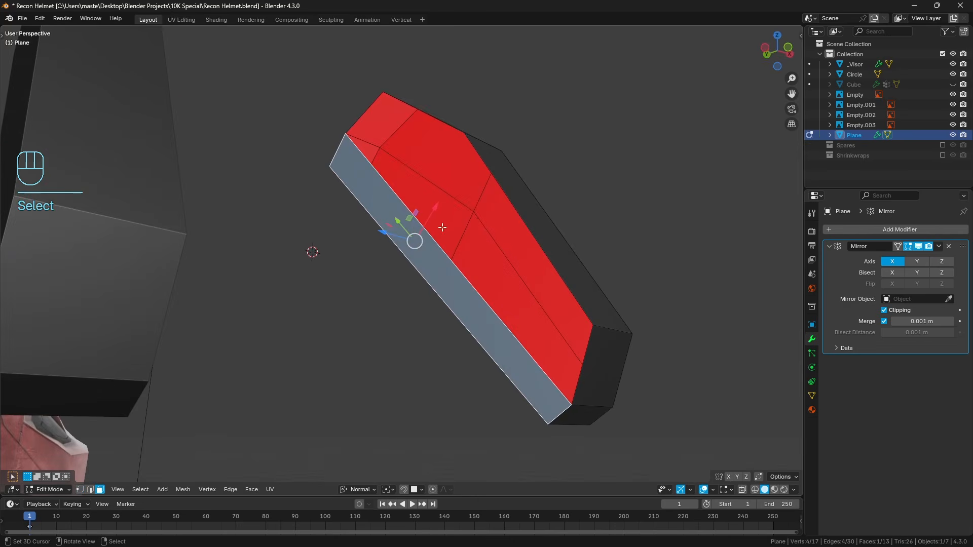
{"action": "left_click", "coordinate": [360, 494]}
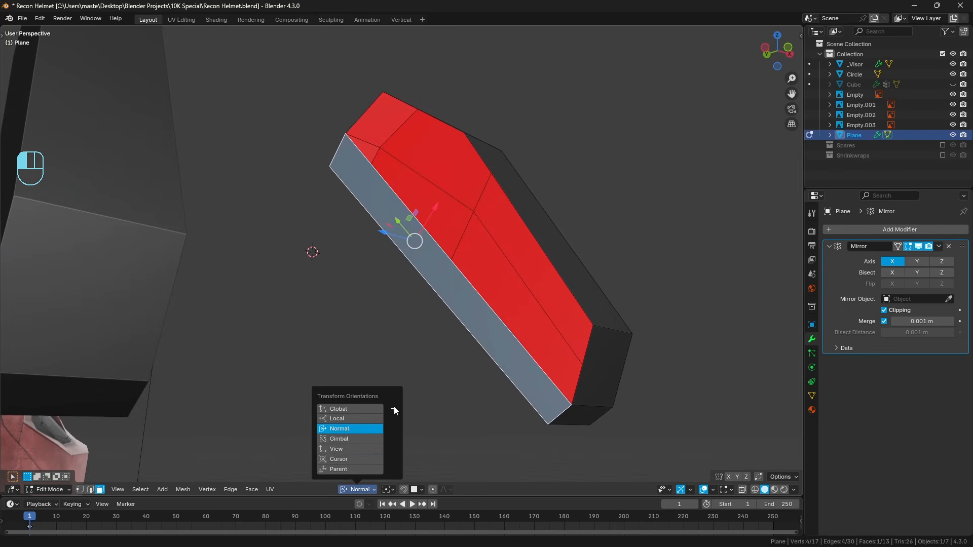
{"action": "left_click", "coordinate": [394, 407]}
Scale the strip face's exposed long edge to 0 along the custom Face orientation's X axis.
{"action": "left_click", "coordinate": [90, 490]}
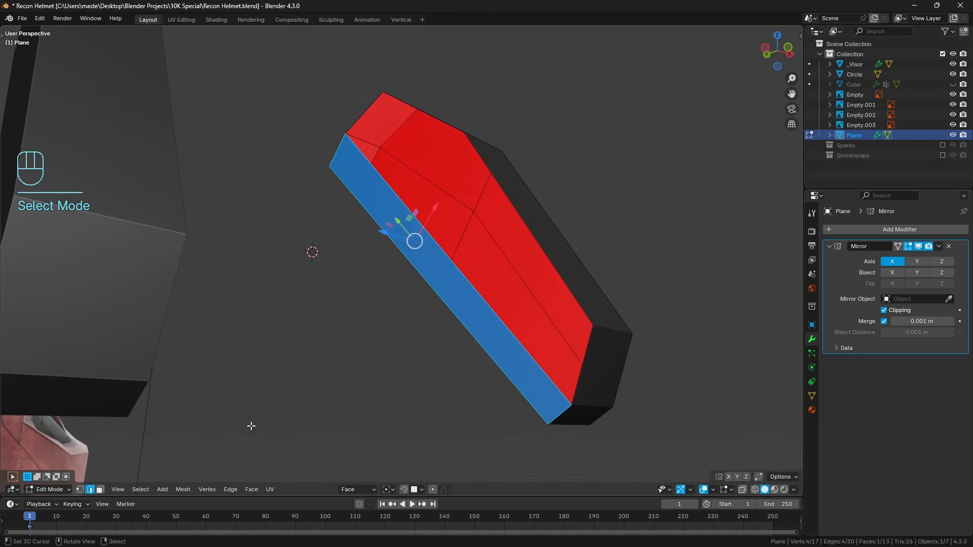
{"action": "left_click", "coordinate": [461, 279]}
{"action": "middle_click_drag", "start_coordinate": [460, 278], "coordinate": [448, 247]}
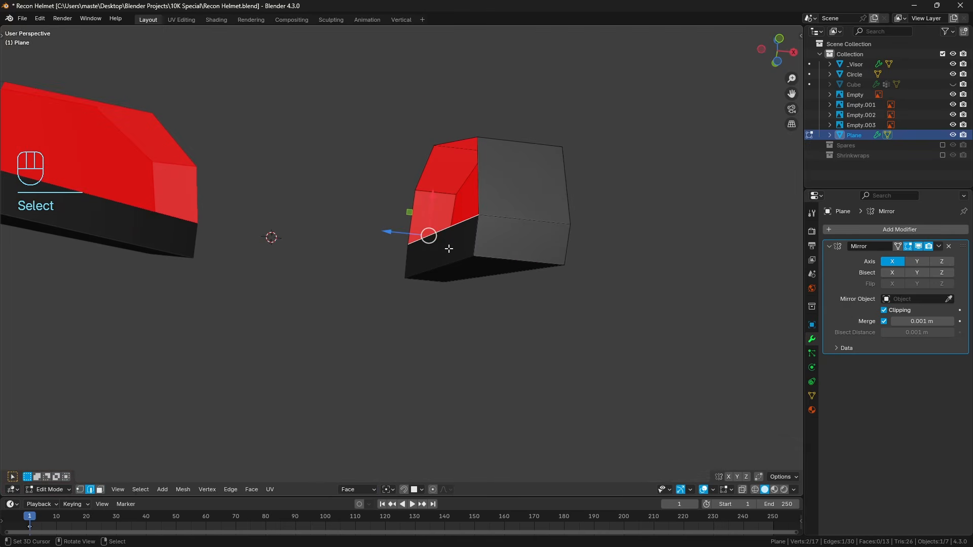
{"action": "key", "text": "s"}
{"action": "key", "text": "x"}
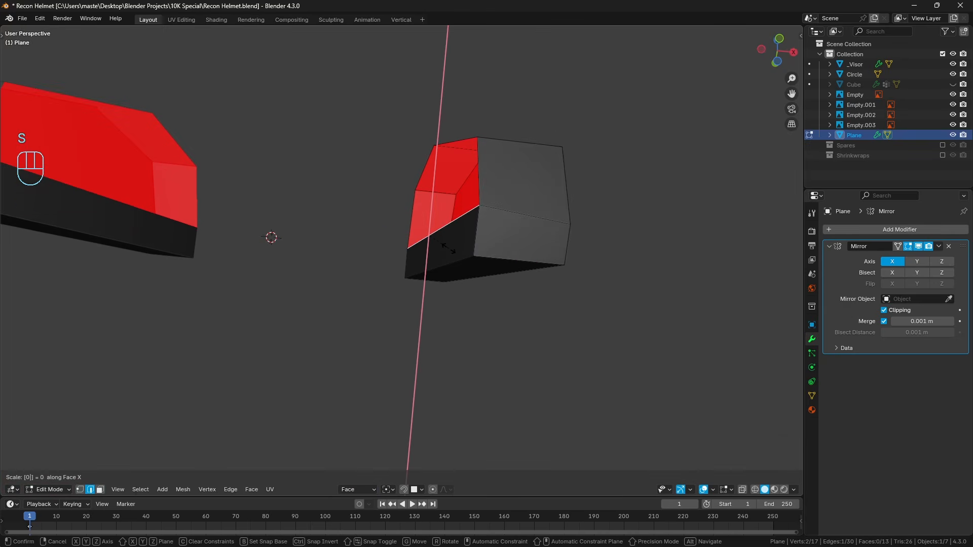
{"action": "left_click", "coordinate": [448, 249]}
{"action": "middle_click_drag", "start_coordinate": [448, 249], "coordinate": [464, 285]}
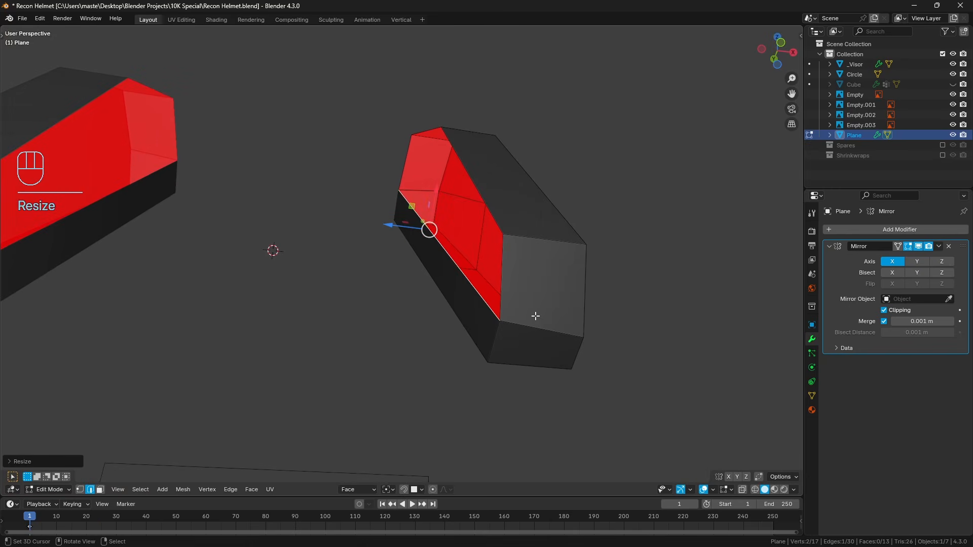
Set snapping to Vertex and move the edge's lower end vertex along Face X, snapped to the corresponding outer-side vertex.
{"action": "left_click", "coordinate": [81, 491]}
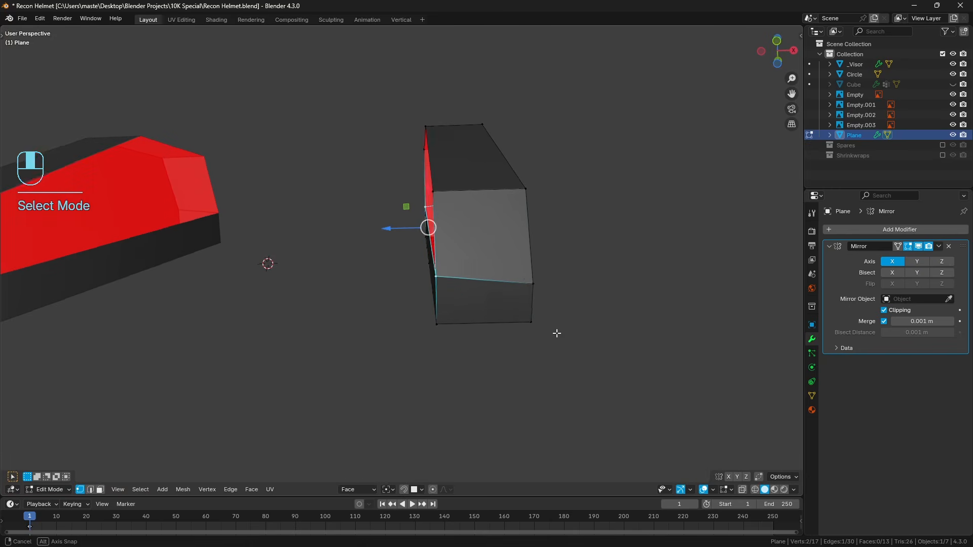
{"action": "left_click", "coordinate": [530, 278]}
{"action": "middle_click_drag", "start_coordinate": [530, 278], "coordinate": [494, 292]}
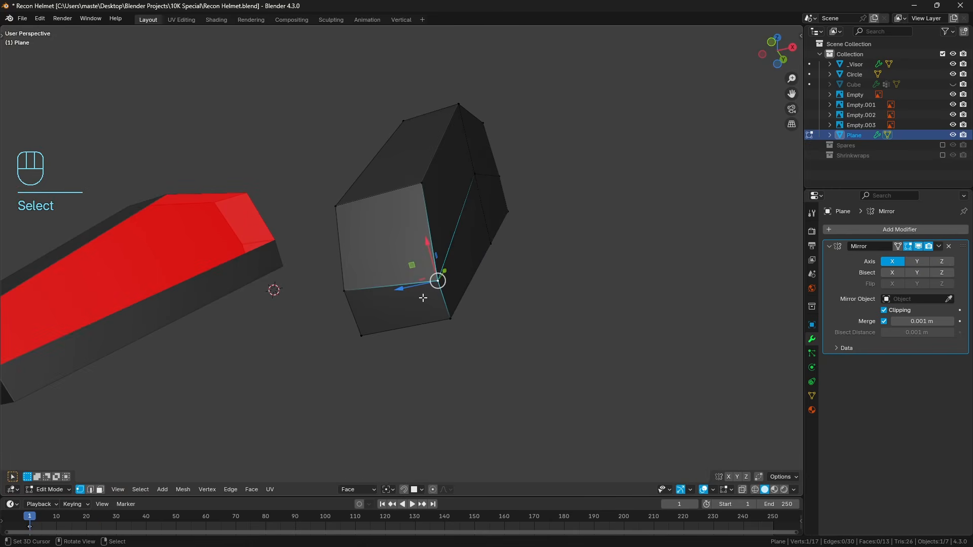
{"action": "left_click", "coordinate": [421, 490]}
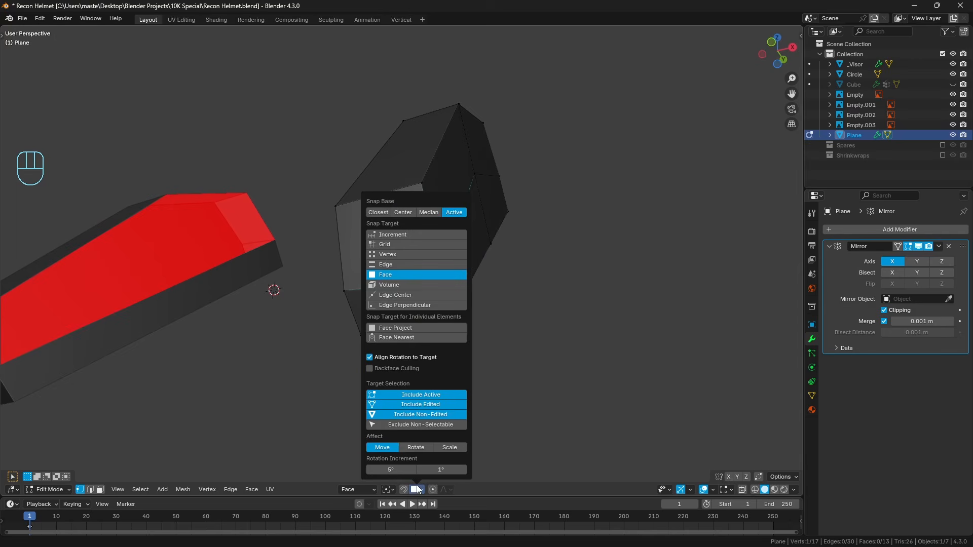
{"action": "left_click", "coordinate": [389, 255]}
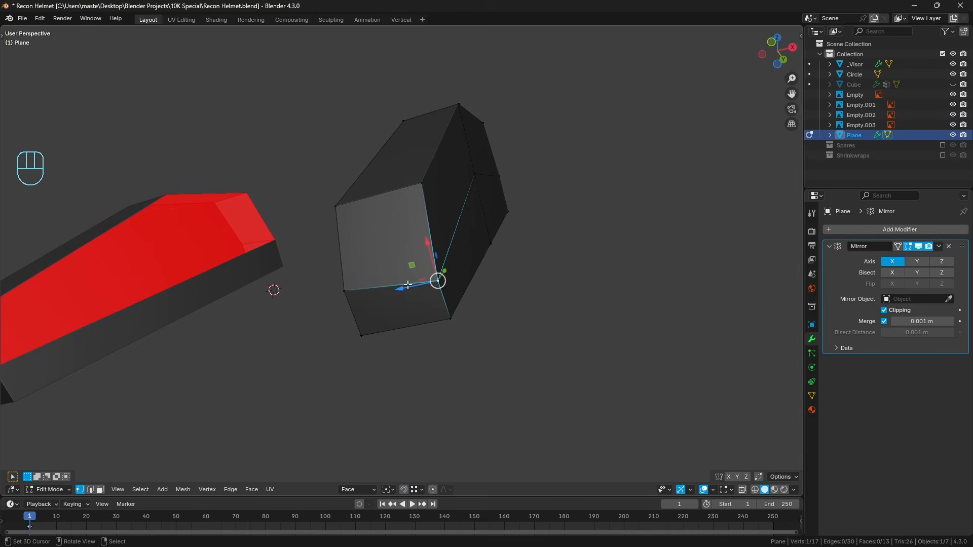
{"action": "key", "text": "g"}
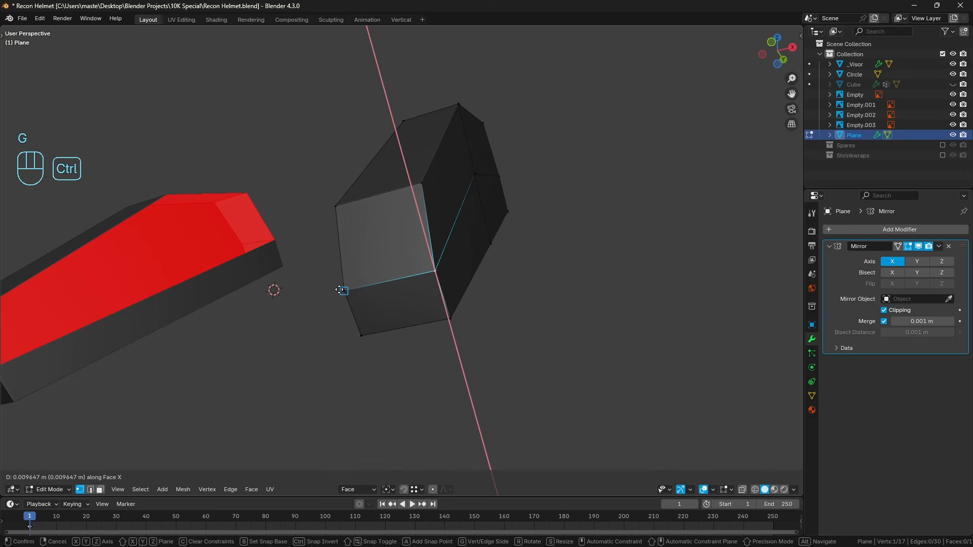
{"action": "left_click", "coordinate": [340, 290]}
Move the strip edge's upper end vertex into line with its outer-side counterpart using vertex snapping, and clear the selection.
{"action": "middle_click_drag", "start_coordinate": [586, 215], "coordinate": [408, 343]}
{"action": "scroll", "coordinate": [401, 304], "scroll_direction": "down", "scroll_amount": 1}
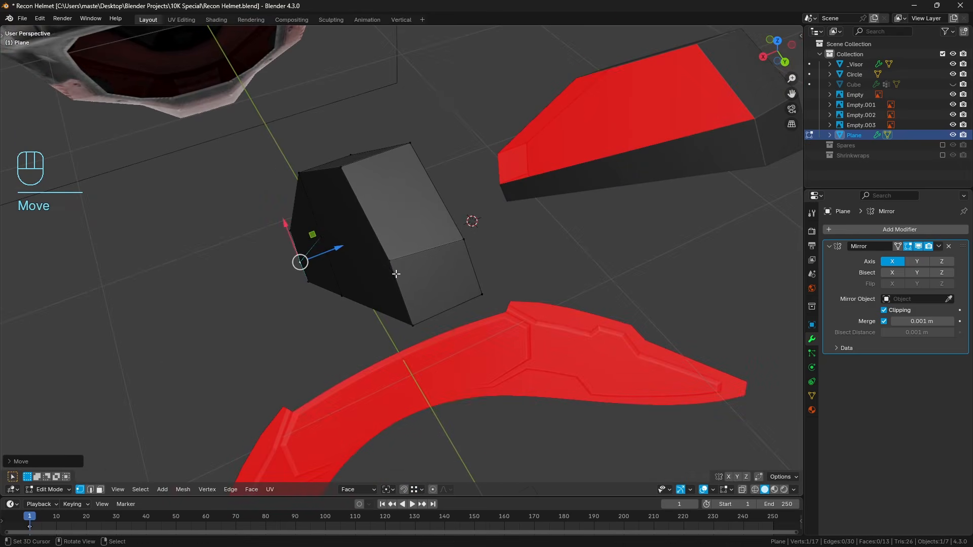
{"action": "right_click", "coordinate": [395, 271]}
{"action": "middle_click_drag", "start_coordinate": [395, 271], "coordinate": [376, 261]}
{"action": "key", "text": "g"}
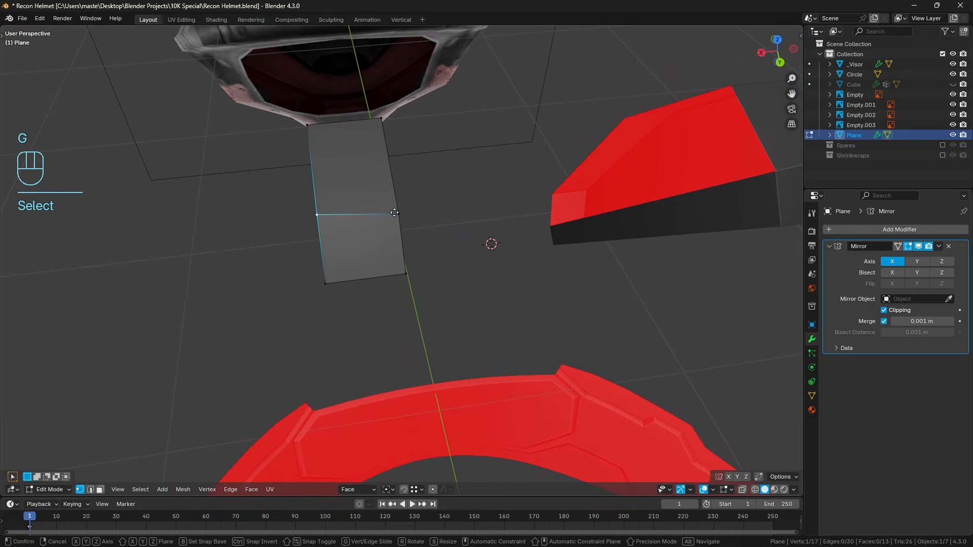
{"action": "left_click", "coordinate": [396, 213], "text": "ctrl"}
{"action": "key", "text": "a"}
{"action": "key", "text": "a"}
Extrude the bracket's inner strip face to the mirror center line and delete its end face.
{"action": "scroll", "coordinate": [290, 201], "scroll_direction": "down", "scroll_amount": 1}
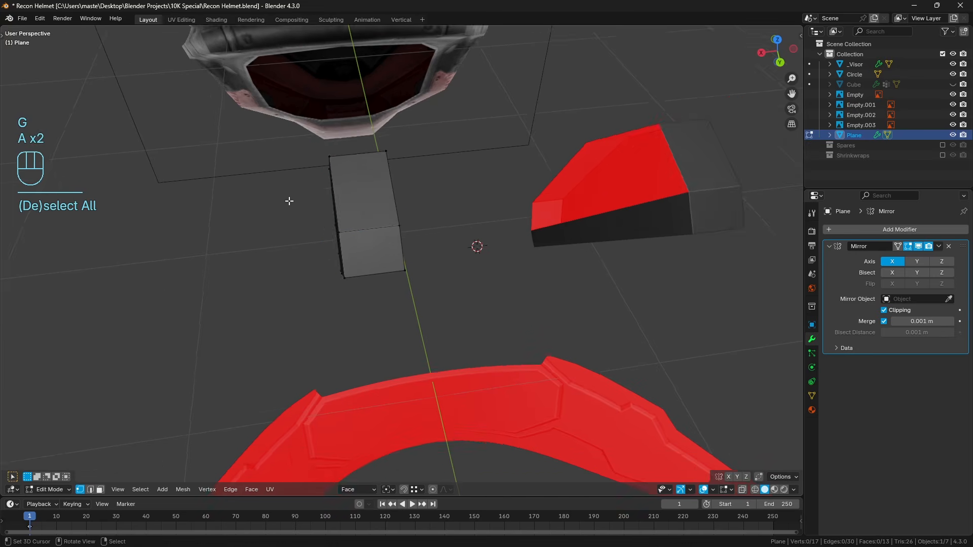
{"action": "scroll", "coordinate": [370, 233], "scroll_direction": "down", "scroll_amount": 3}
{"action": "middle_click_drag", "start_coordinate": [373, 233], "coordinate": [404, 252]}
{"action": "left_click", "coordinate": [100, 490]}
{"action": "left_click", "coordinate": [418, 252]}
{"action": "key", "text": "e"}
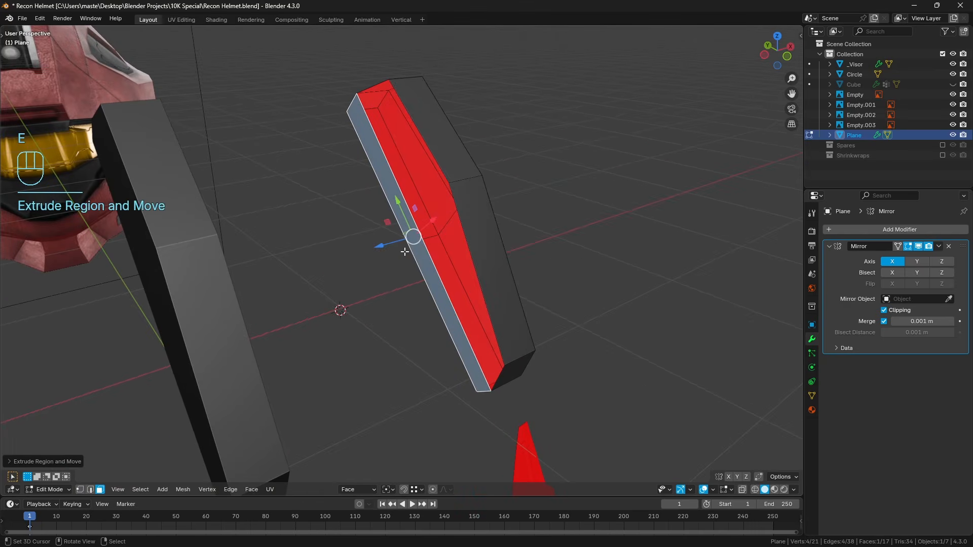
{"action": "left_click_drag", "start_coordinate": [383, 249], "coordinate": [291, 274]}
{"action": "key", "text": "x"}
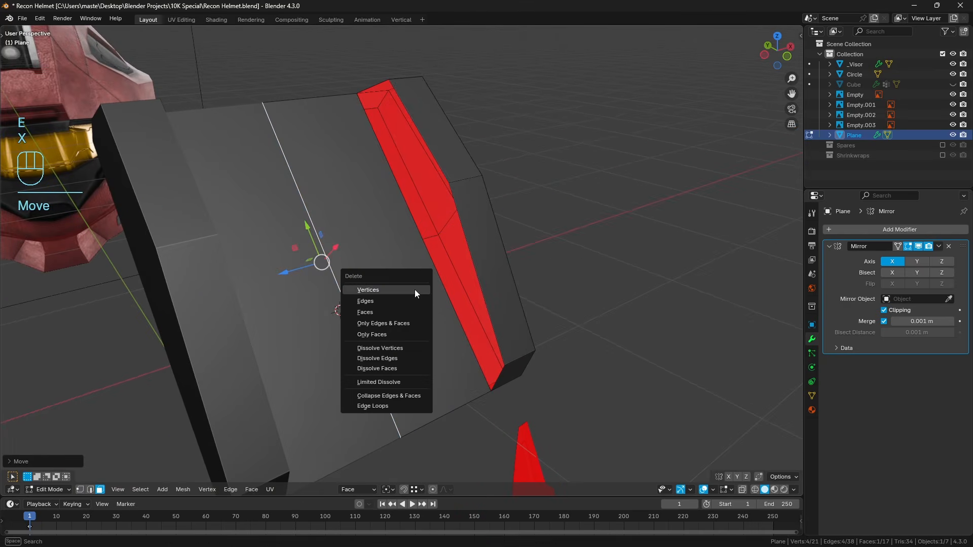
{"action": "left_click", "coordinate": [365, 313]}
Add a centered loop cut across the rear of the extruded panel and merge all vertices by distance.
{"action": "key", "text": "z"}
{"action": "mouse_move", "coordinate": [332, 309]}
{"action": "middle_mouse_down"}
{"action": "mouse_move", "coordinate": [373, 289]}
{"action": "mouse_move", "coordinate": [527, 265]}
{"action": "middle_mouse_up"}
{"action": "key", "text": "z"}
{"action": "key", "text": "ctrl+r"}
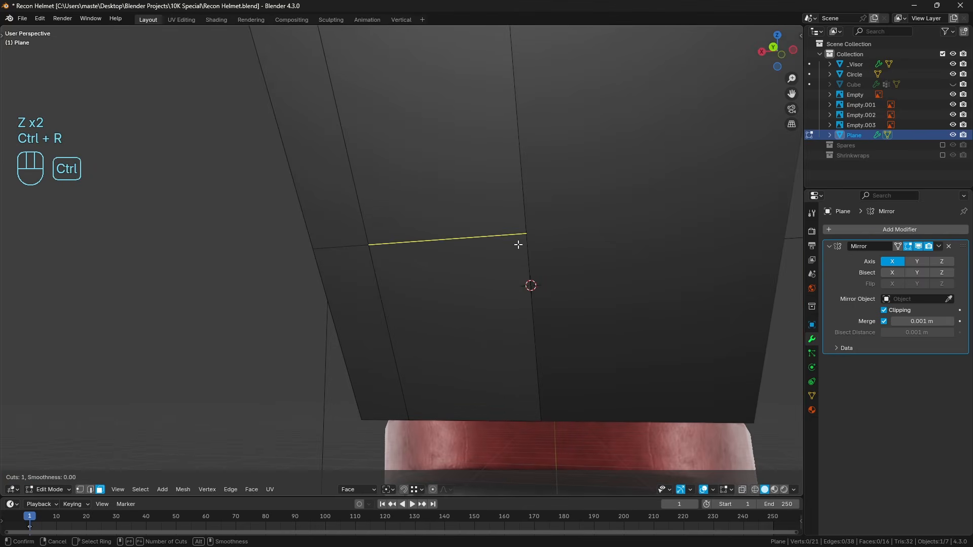
{"action": "left_click", "coordinate": [518, 244]}
{"action": "right_click", "coordinate": [518, 244]}
{"action": "key", "text": "a"}
{"action": "key", "text": "q"}
{"action": "left_click", "coordinate": [528, 242]}
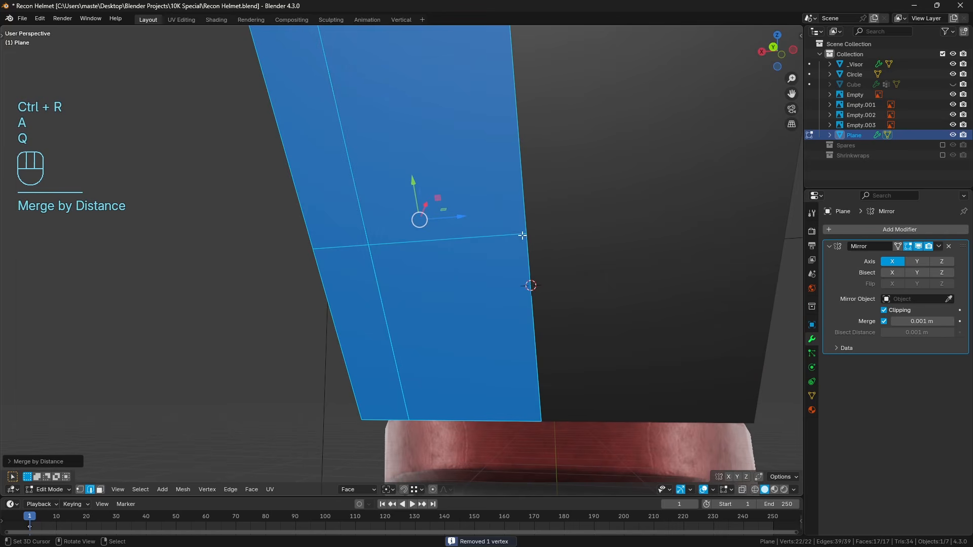
{"action": "left_click", "coordinate": [80, 490]}
{"action": "key", "text": "a"}
{"action": "key", "text": "a"}
Add a centered loop cut across the front of the extruded center panel.
{"action": "middle_click_drag", "start_coordinate": [415, 260], "coordinate": [316, 111]}
{"action": "key", "text": "ctrl+r"}
{"action": "left_click", "coordinate": [348, 250]}
{"action": "right_click", "coordinate": [347, 250]}
Fill the remaining opening on the bracket's inner side with two faces, starting from the two top vertices.
{"action": "right_click", "coordinate": [319, 93]}
{"action": "right_click", "coordinate": [369, 84], "text": "shift"}
{"action": "key", "text": "f"}
{"action": "key", "text": "f"}
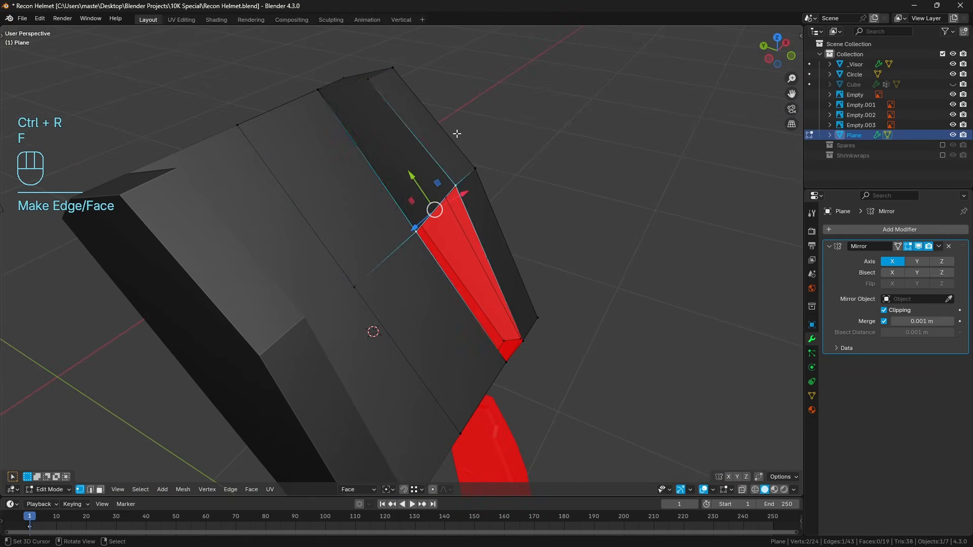
{"action": "key", "text": "a"}
{"action": "mouse_move", "coordinate": [532, 287]}
{"action": "middle_mouse_down"}
{"action": "mouse_move", "coordinate": [482, 228]}
{"action": "mouse_move", "coordinate": [458, 279]}
{"action": "mouse_move", "coordinate": [454, 180]}
{"action": "mouse_move", "coordinate": [446, 231]}
{"action": "middle_mouse_up"}
{"action": "key", "text": "a"}
Examine the joined mount from several angles and compare it with the front reference in wireframe.
{"action": "key", "text": "z"}
{"action": "mouse_move", "coordinate": [307, 231]}
{"action": "middle_mouse_down"}
{"action": "mouse_move", "coordinate": [400, 182]}
{"action": "mouse_move", "coordinate": [355, 191]}
{"action": "mouse_move", "coordinate": [372, 220]}
{"action": "mouse_move", "coordinate": [467, 262]}
{"action": "mouse_move", "coordinate": [474, 276]}
{"action": "middle_mouse_up"}
{"action": "key", "text": "z"}
{"action": "key", "text": "a"}
{"action": "key", "text": "a"}
{"action": "key", "text": "KP_1"}
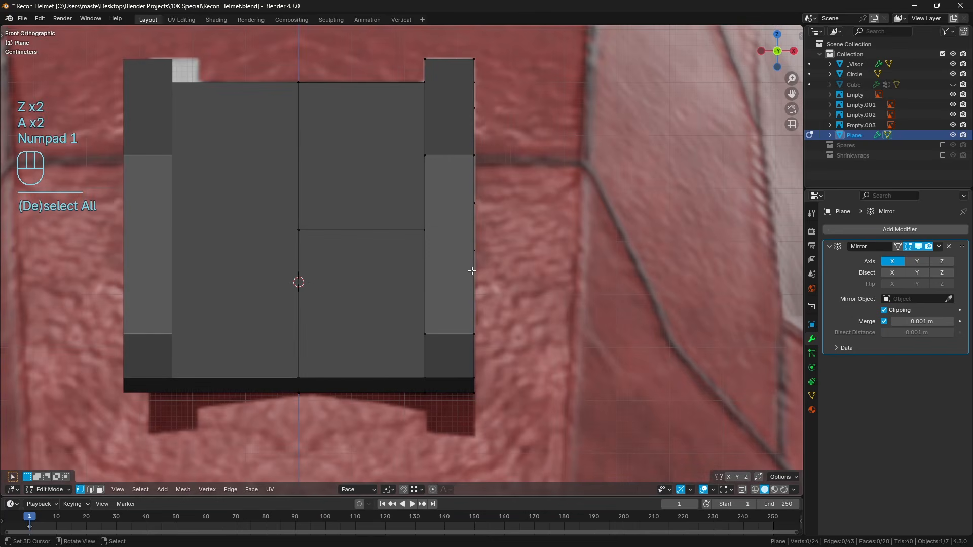
{"action": "key", "text": "z"}
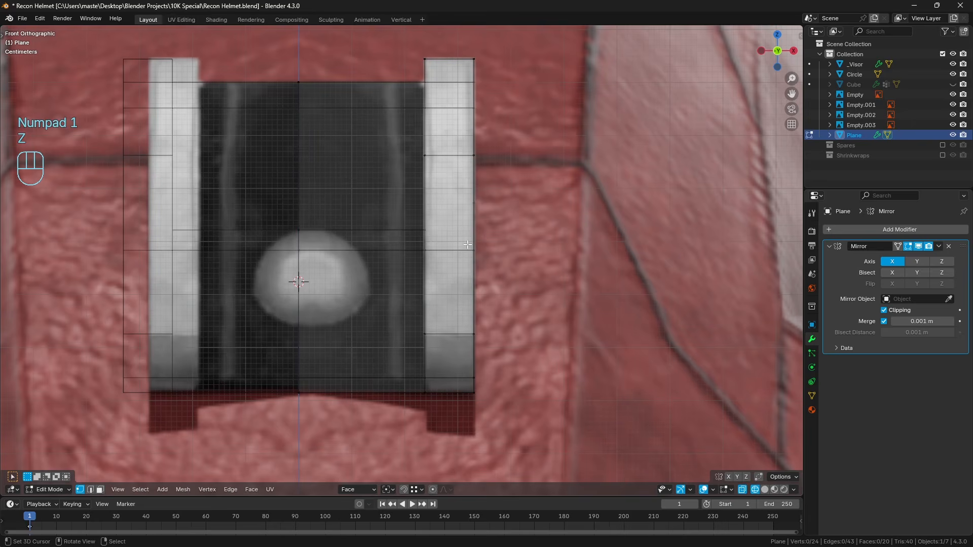
{"action": "scroll", "coordinate": [459, 254], "scroll_direction": "down", "scroll_amount": 1}
{"action": "key", "text": "z"}
Compare the bracket's profile and the center panel's depth with the side reference in solid and wireframe display.
{"action": "key", "text": "KP_3"}
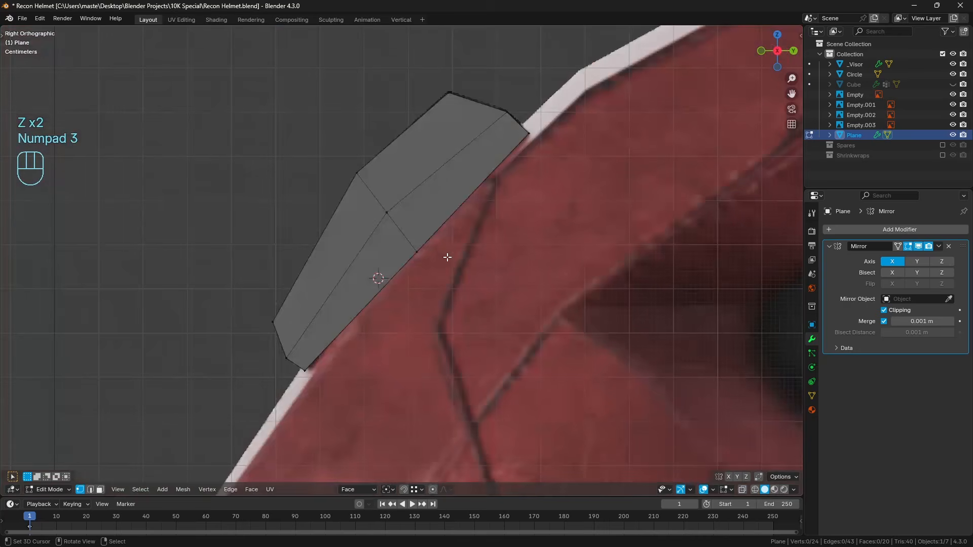
{"action": "key", "text": "z"}
{"action": "mouse_move", "coordinate": [334, 334]}
{"action": "left_mouse_down"}
{"action": "mouse_move", "coordinate": [307, 294]}
{"action": "mouse_move", "coordinate": [379, 203]}
{"action": "mouse_move", "coordinate": [459, 175]}
{"action": "mouse_move", "coordinate": [484, 190]}
{"action": "left_mouse_up"}
{"action": "mouse_move", "coordinate": [489, 198]}
{"action": "right_mouse_down"}
{"action": "mouse_move", "coordinate": [508, 258]}
{"action": "mouse_move", "coordinate": [407, 202]}
{"action": "right_mouse_up"}
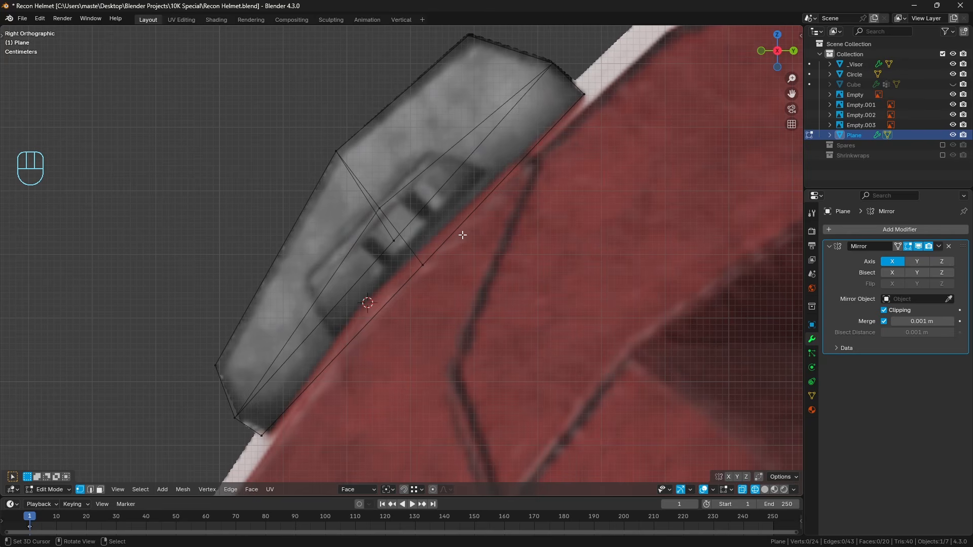
{"action": "key", "text": "a"}
{"action": "key", "text": "a"}
{"action": "key", "text": "z"}
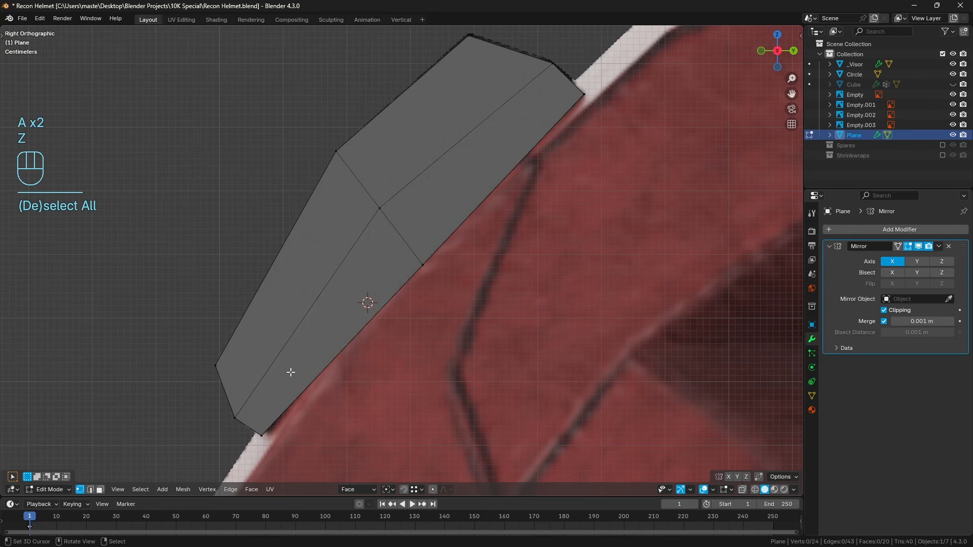
{"action": "key", "text": "z"}
{"action": "middle_click_drag", "start_coordinate": [282, 412], "coordinate": [313, 355], "text": "shift"}
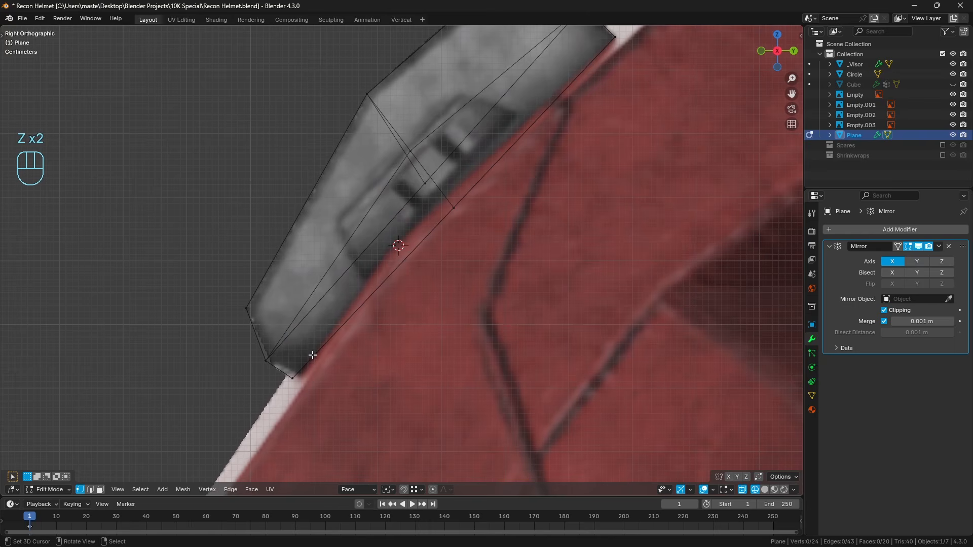
{"action": "middle_click_drag", "start_coordinate": [412, 270], "coordinate": [411, 294], "text": "shift"}
{"action": "scroll", "coordinate": [397, 280], "scroll_direction": "up", "scroll_amount": 1}
{"action": "scroll", "coordinate": [393, 280], "scroll_direction": "down", "scroll_amount": 1}
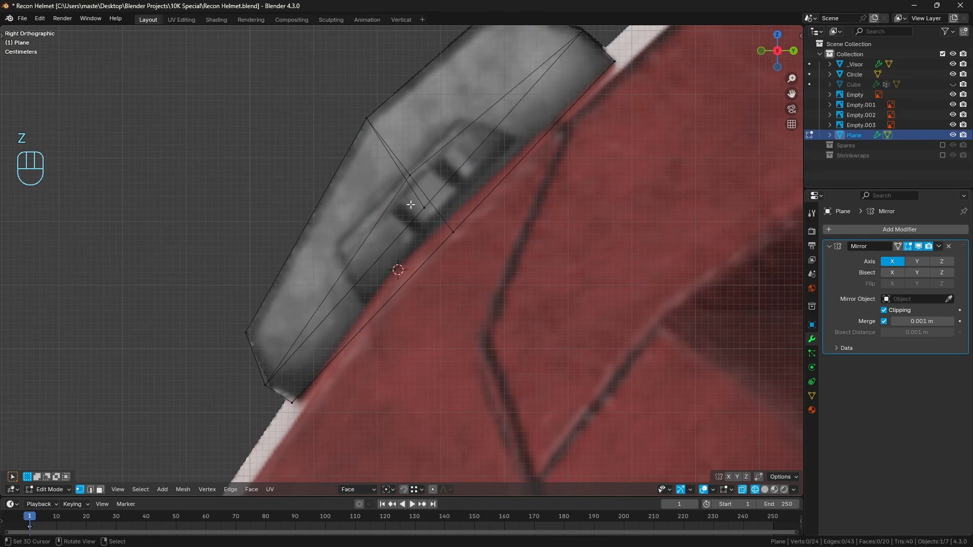
Inspect the mount in solid and wireframe display, comparing its side profile with the recessed detail in the side reference.
{"action": "key", "text": "z"}
{"action": "scroll", "coordinate": [528, 223], "scroll_direction": "down", "scroll_amount": 10}
{"action": "middle_click_drag", "start_coordinate": [580, 255], "coordinate": [566, 261], "text": "shift"}
{"action": "scroll", "coordinate": [532, 278], "scroll_direction": "up", "scroll_amount": 3}
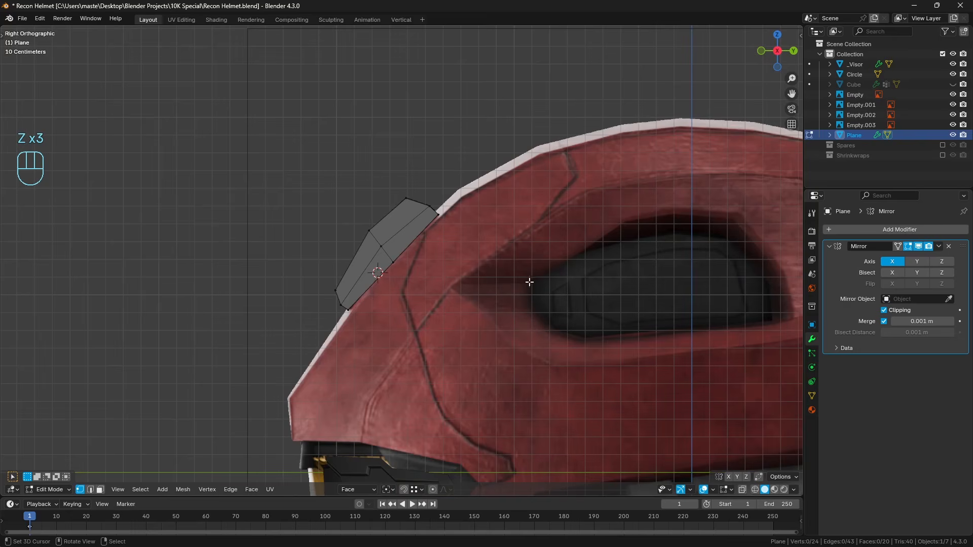
{"action": "key", "text": "d"}
{"action": "mouse_move", "coordinate": [576, 277]}
{"action": "left_mouse_down"}
{"action": "mouse_move", "coordinate": [542, 297]}
{"action": "mouse_move", "coordinate": [586, 338]}
{"action": "left_mouse_up"}
{"action": "right_click_drag", "start_coordinate": [578, 325], "coordinate": [519, 332]}
{"action": "scroll", "coordinate": [291, 263], "scroll_direction": "up", "scroll_amount": 6}
{"action": "middle_click_drag", "start_coordinate": [392, 243], "coordinate": [450, 218], "text": "shift"}
{"action": "key", "text": "Tab"}
{"action": "key", "text": "a"}
{"action": "right_click", "coordinate": [452, 242]}
{"action": "key", "text": "Tab"}
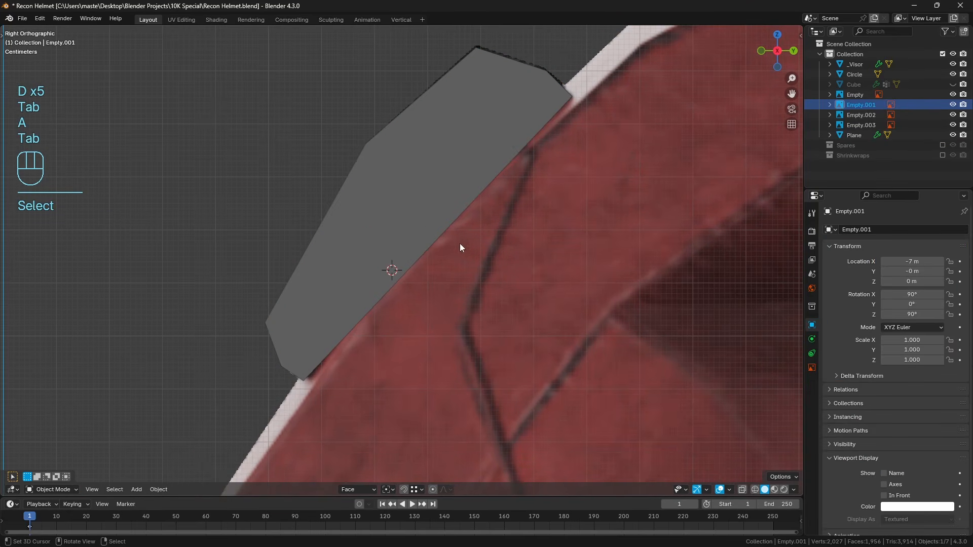
{"action": "right_click", "coordinate": [467, 197]}
{"action": "key", "text": "Tab"}
{"action": "key", "text": "a"}
{"action": "key", "text": "a"}
{"action": "key", "text": "z"}
{"action": "left_click", "coordinate": [334, 271]}
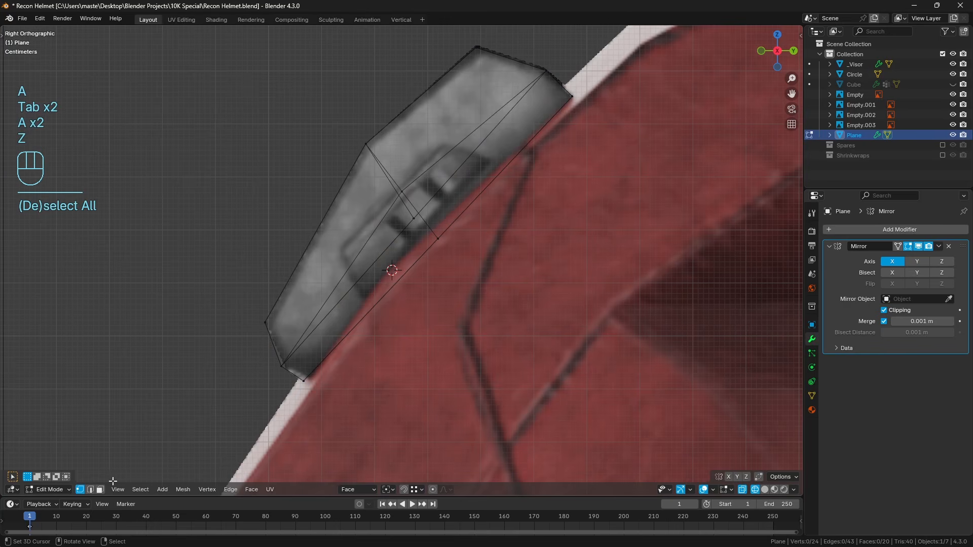
Snap the 3D cursor to the short edge crossing the middle of the bracket's helmet-facing side strip.
{"action": "left_click", "coordinate": [91, 490]}
{"action": "key", "text": "z"}
{"action": "left_click", "coordinate": [450, 226]}
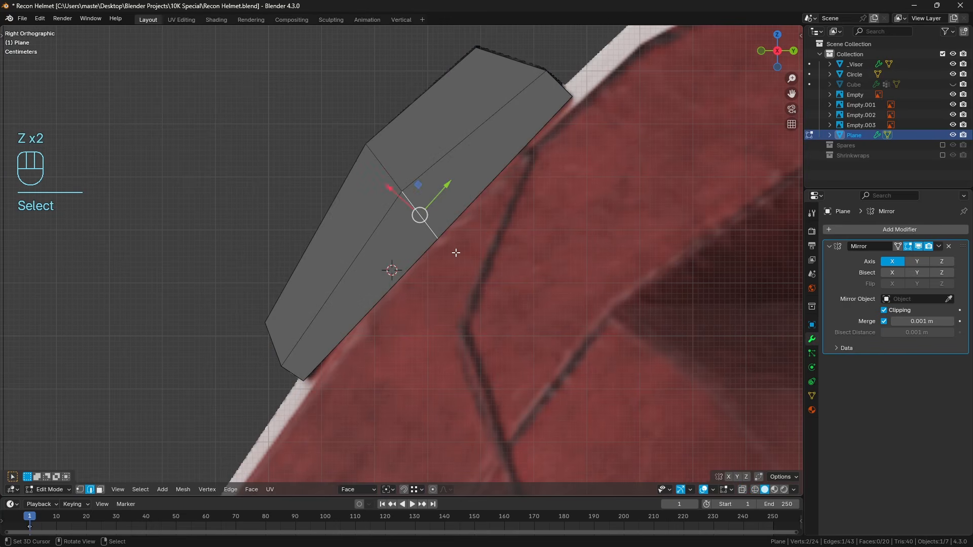
{"action": "key", "text": "shift+s"}
{"action": "left_click", "coordinate": [454, 310]}
Add a new plane mesh at the 3D cursor and delete the custom Face transform orientation.
{"action": "key", "text": "Tab"}
{"action": "key", "text": "shift+a"}
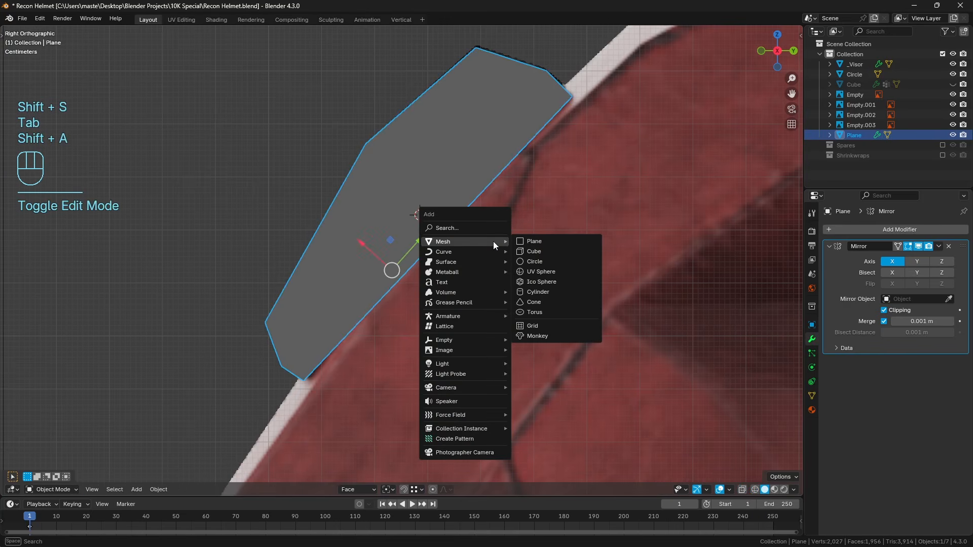
{"action": "left_click", "coordinate": [518, 240]}
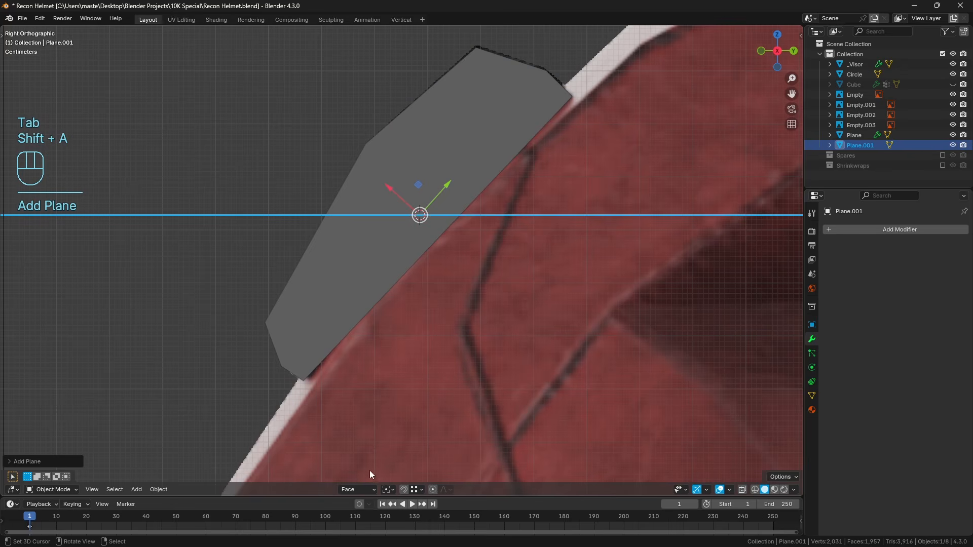
{"action": "left_click", "coordinate": [357, 489]}
{"action": "left_click", "coordinate": [393, 469]}
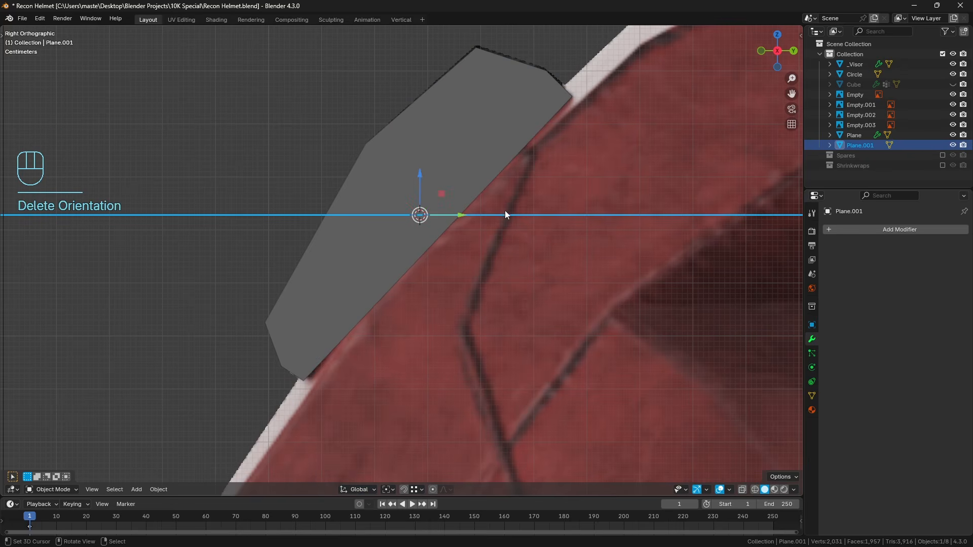
Rotate the new plane 90° about the Y axis and scale it down to roughly the bracket's width.
{"action": "type", "text": "ry90"}
{"action": "key", "text": "Return"}
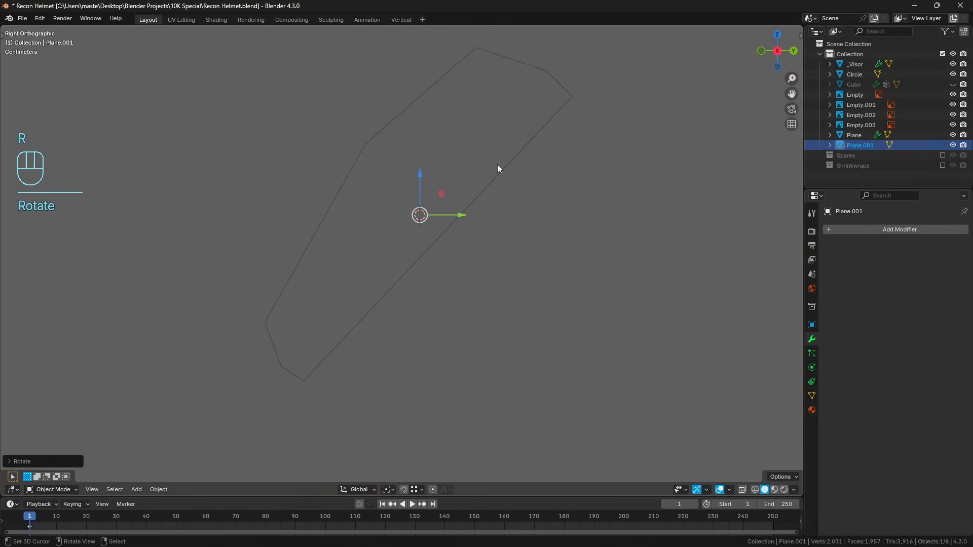
{"action": "key", "text": "s"}
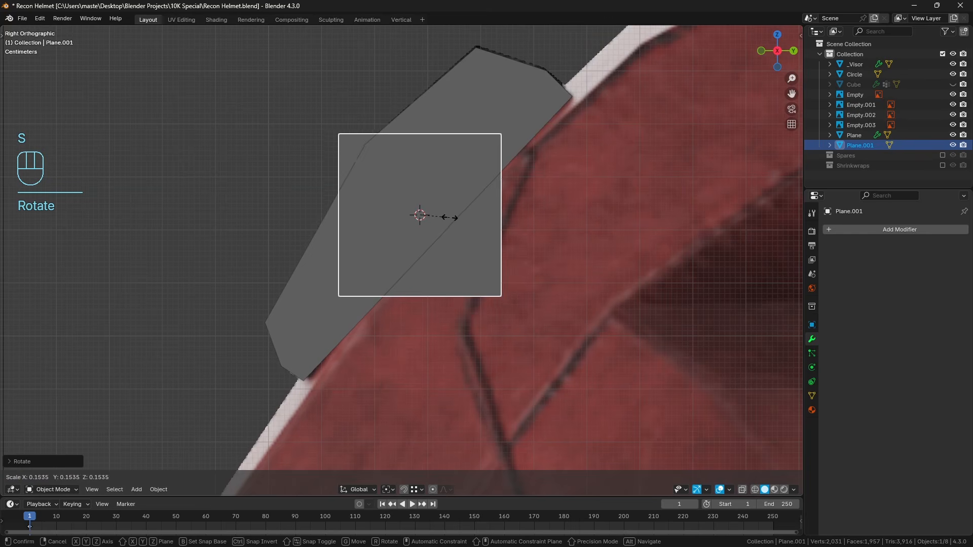
{"action": "left_click", "coordinate": [442, 218]}
{"action": "scroll", "coordinate": [482, 218], "scroll_direction": "up", "scroll_amount": 1}
Subdivide the plane once into four equal faces.
{"action": "key", "text": "Tab"}
{"action": "middle_click_drag", "start_coordinate": [532, 213], "coordinate": [529, 233], "text": "shift"}
{"action": "key", "text": "a"}
{"action": "key", "text": "a"}
{"action": "key", "text": "a"}
{"action": "key", "text": "q"}
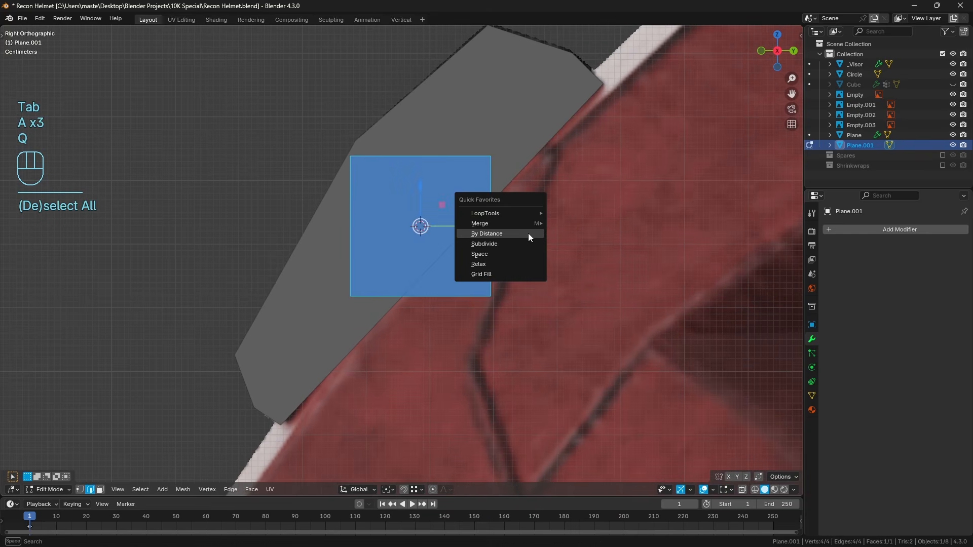
{"action": "left_click", "coordinate": [528, 233]}
{"action": "key", "text": "a"}
{"action": "key", "text": "a"}
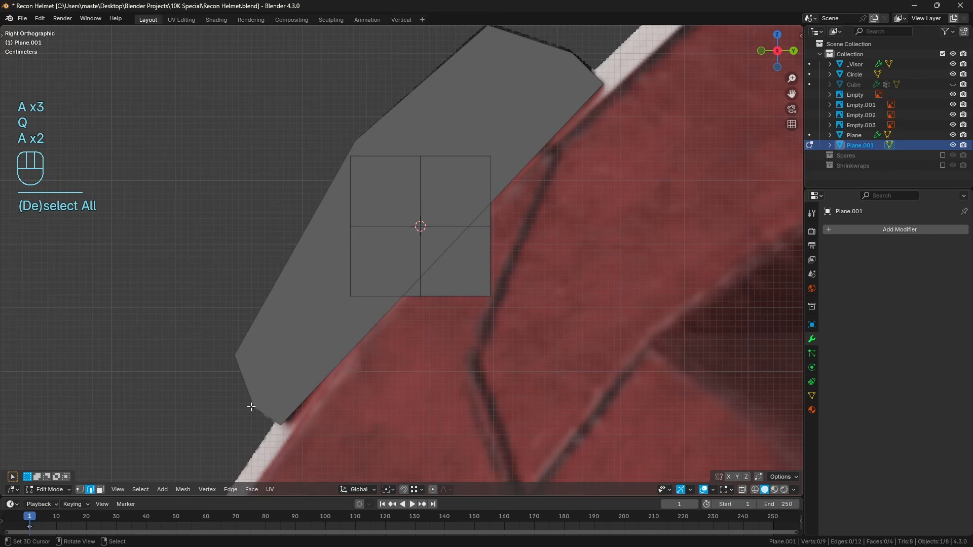
Delete the upper row of vertices from the subdivided plane, keeping its lower half.
{"action": "left_click", "coordinate": [81, 490]}
{"action": "left_click_drag", "start_coordinate": [294, 147], "coordinate": [553, 186]}
{"action": "key", "text": "x"}
{"action": "left_click", "coordinate": [507, 164]}
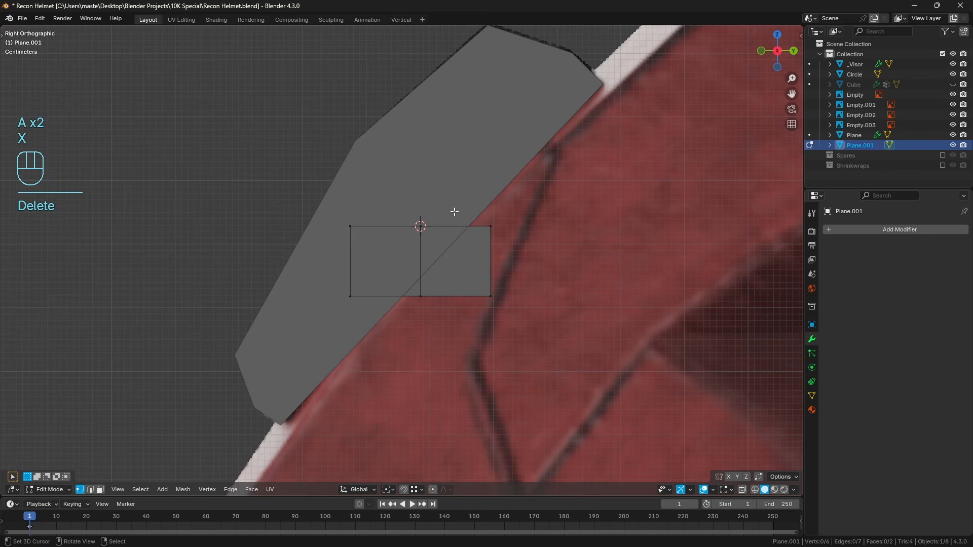
Add a centered vertical loop cut to each of the two remaining faces.
{"action": "scroll", "coordinate": [455, 212], "scroll_direction": "up", "scroll_amount": 1}
{"action": "key", "text": "ctrl+r"}
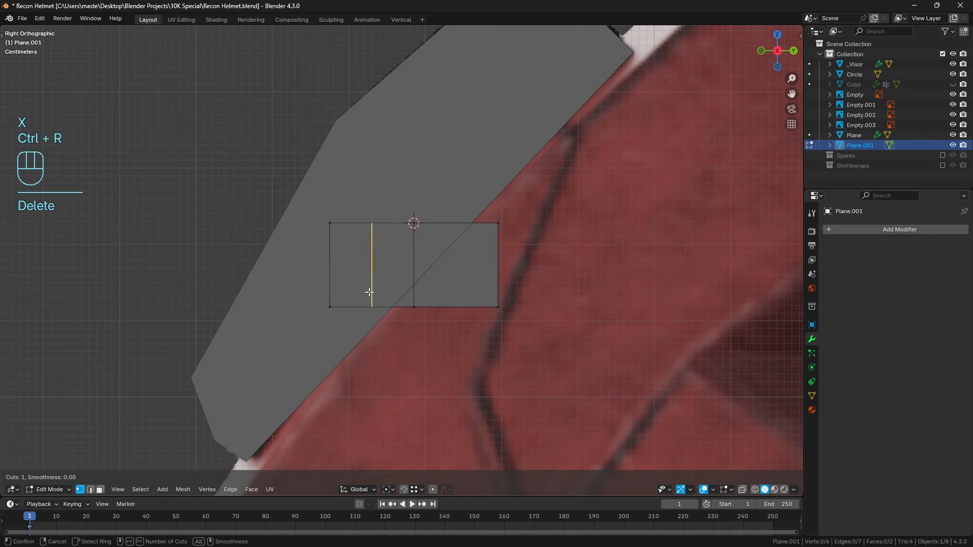
{"action": "left_click", "coordinate": [369, 293]}
{"action": "key", "text": "ctrl+r"}
{"action": "left_click", "coordinate": [449, 293]}
Merge both outer upper corner vertices into their neighbouring loop-cut vertices, turning the plane into a trapezoid.
{"action": "left_click", "coordinate": [372, 223]}
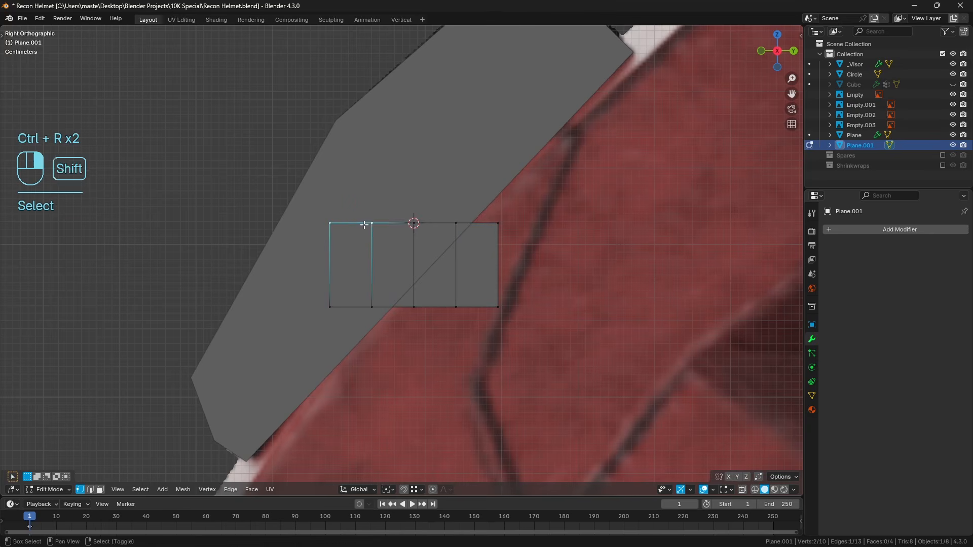
{"action": "left_click", "coordinate": [330, 223], "text": "shift"}
{"action": "key", "text": "q"}
{"action": "mouse_move", "coordinate": [463, 198]}
{"action": "left_click", "coordinate": [533, 241]}
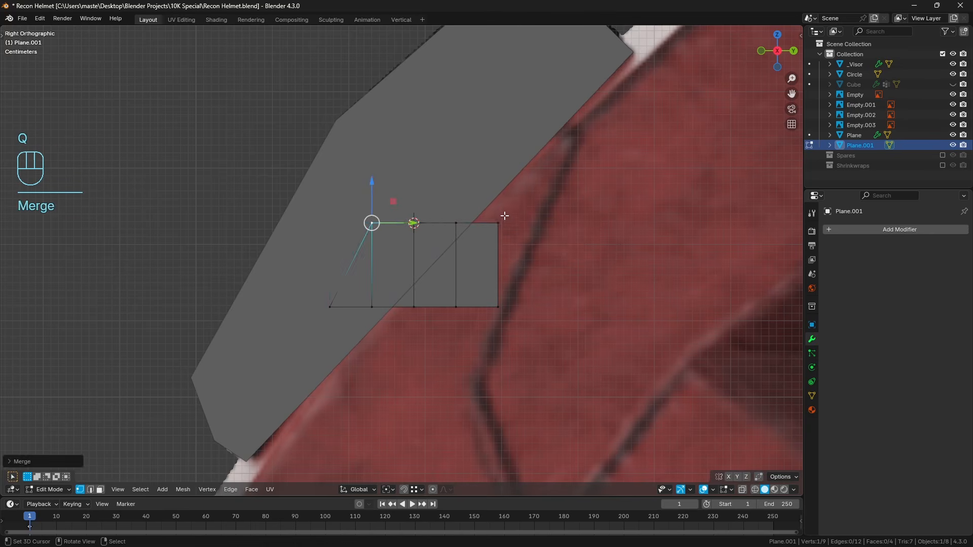
{"action": "left_click", "coordinate": [499, 222]}
{"action": "left_click", "coordinate": [455, 224], "text": "shift"}
{"action": "key", "text": "q"}
{"action": "mouse_move", "coordinate": [473, 226]}
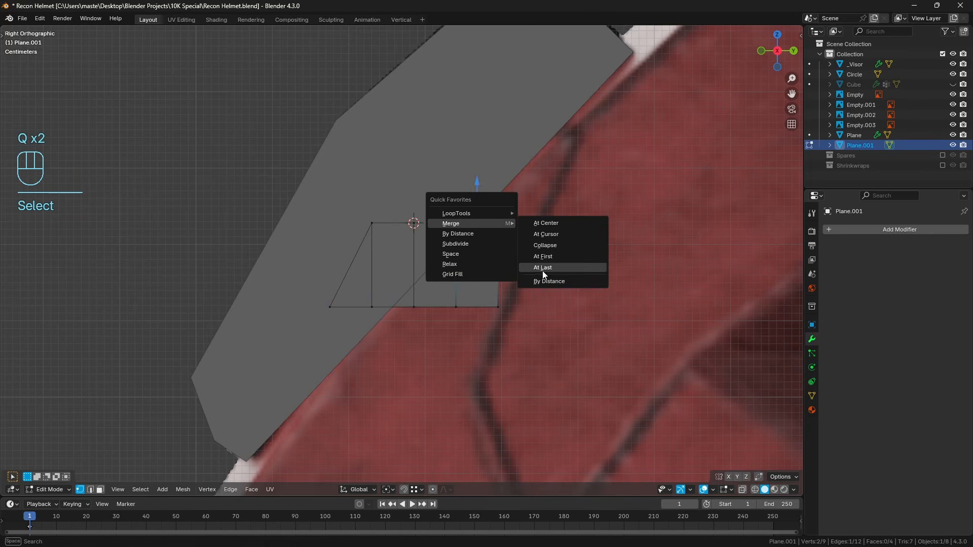
{"action": "left_click", "coordinate": [542, 270]}
{"action": "key", "text": "a"}
{"action": "key", "text": "a"}
Delete the three inner vertical edges so only the trapezoid's outline remains.
{"action": "left_click", "coordinate": [90, 490]}
{"action": "left_click", "coordinate": [375, 282], "text": "shift"}
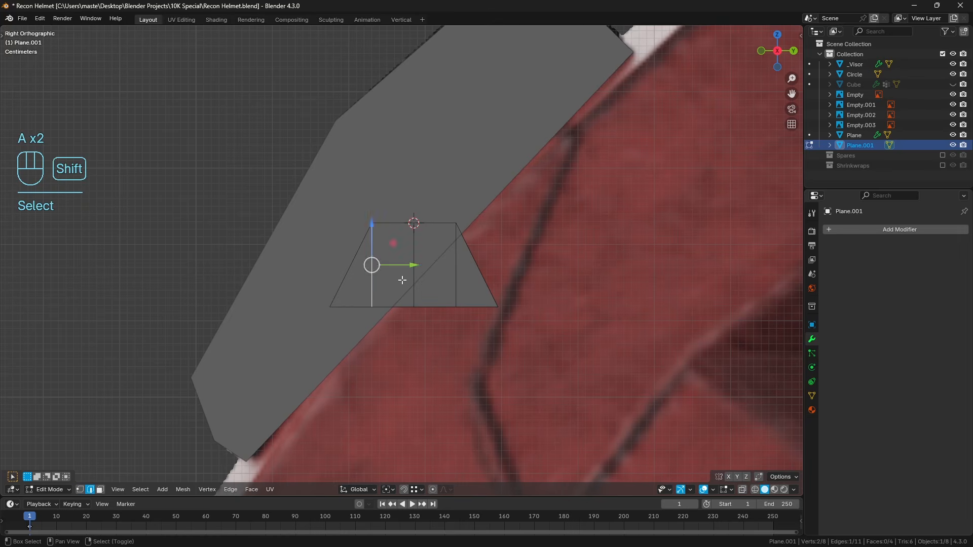
{"action": "left_click", "coordinate": [414, 279], "text": "shift"}
{"action": "left_click", "coordinate": [457, 279], "text": "shift"}
{"action": "key", "text": "x"}
{"action": "left_click", "coordinate": [497, 297]}
Fill the trapezoid's outline with a single face and flip its normal.
{"action": "key", "text": "a"}
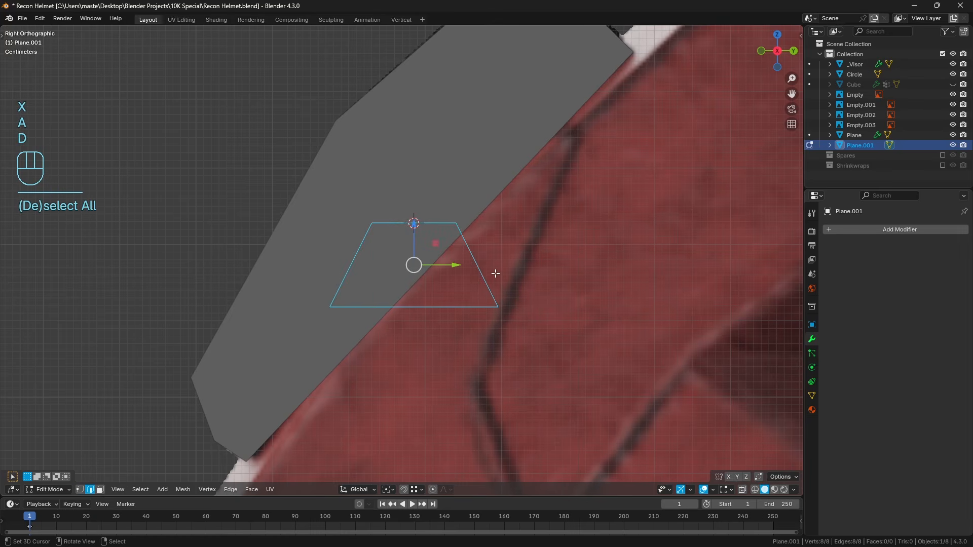
{"action": "key", "text": "f"}
{"action": "key", "text": "alt+n"}
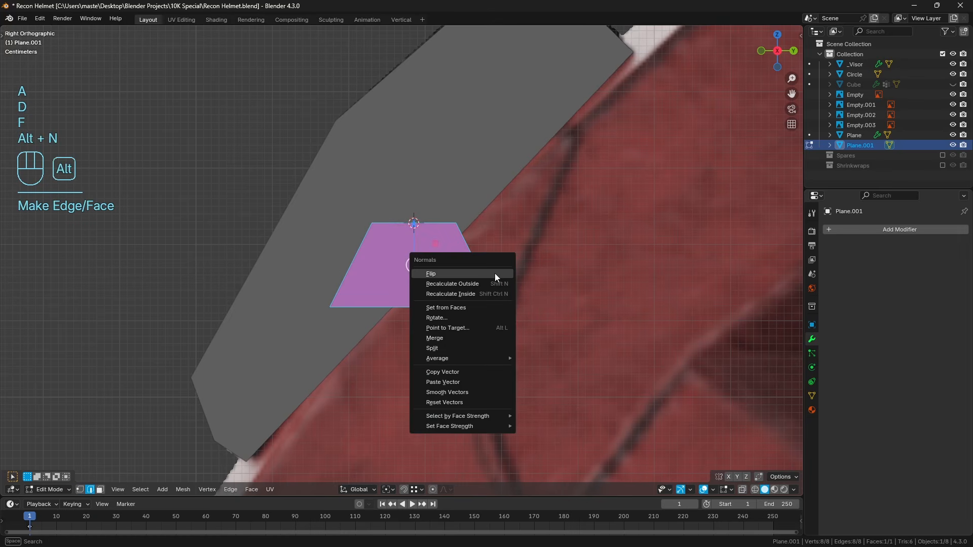
{"action": "left_click", "coordinate": [495, 274]}
{"action": "key", "text": "a"}
{"action": "key", "text": "a"}
In wireframe display, rotate the trapezoid object about -45° so its parallel edges follow the mount's slope.
{"action": "key", "text": "Tab"}
{"action": "key", "text": "z"}
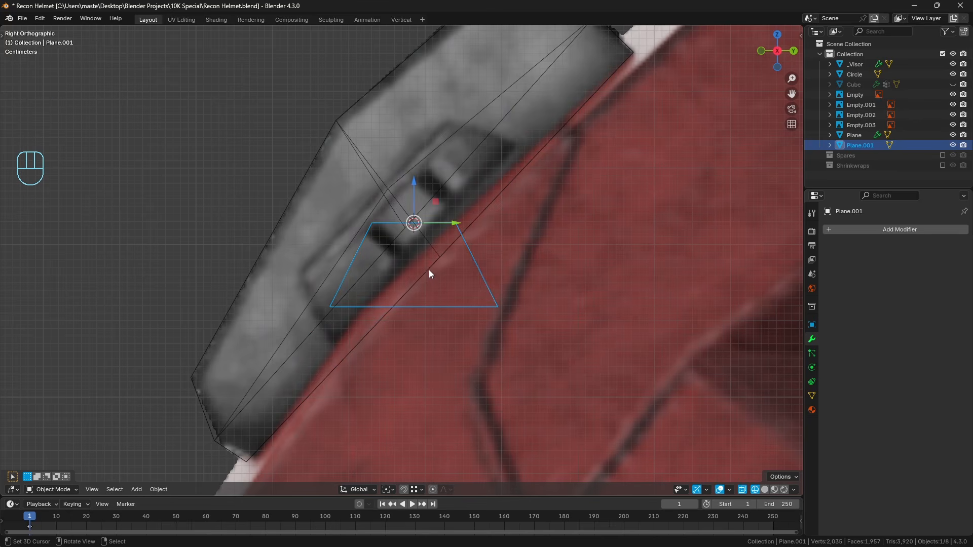
{"action": "scroll", "coordinate": [429, 270], "scroll_direction": "up", "scroll_amount": 1}
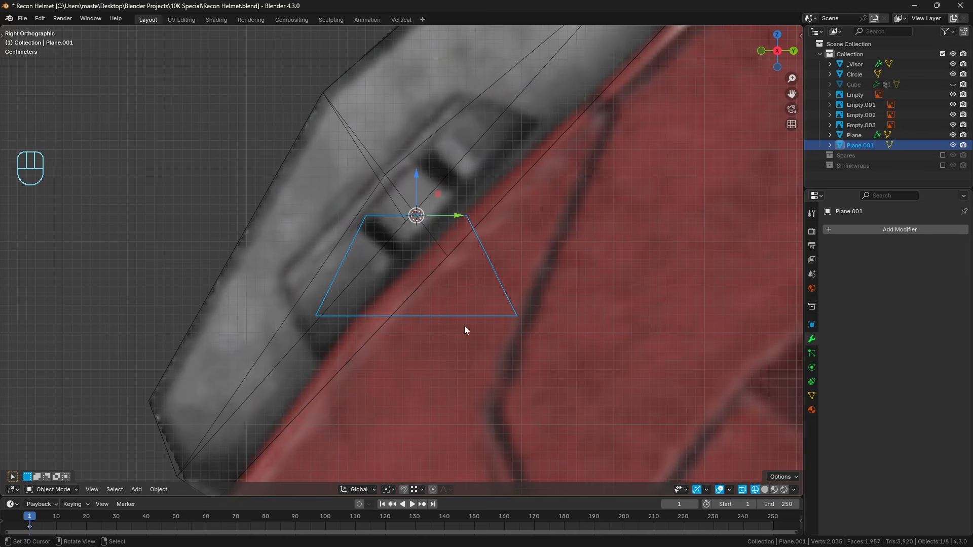
{"action": "key", "text": "r"}
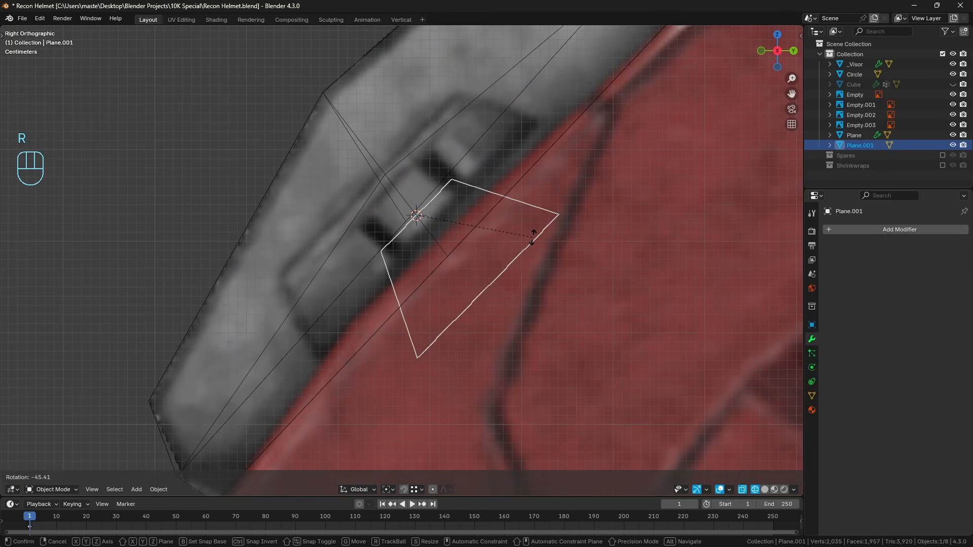
{"action": "left_click", "coordinate": [533, 236]}
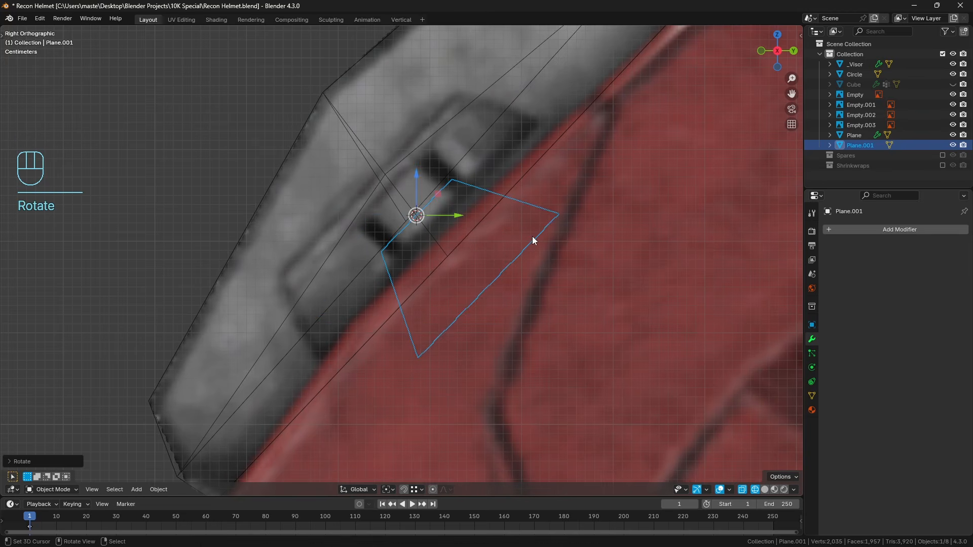
Set the transform orientation to Normal and move the trapezoid outward over the recessed detail in the side reference.
{"action": "left_click", "coordinate": [349, 493]}
{"action": "left_click", "coordinate": [360, 435]}
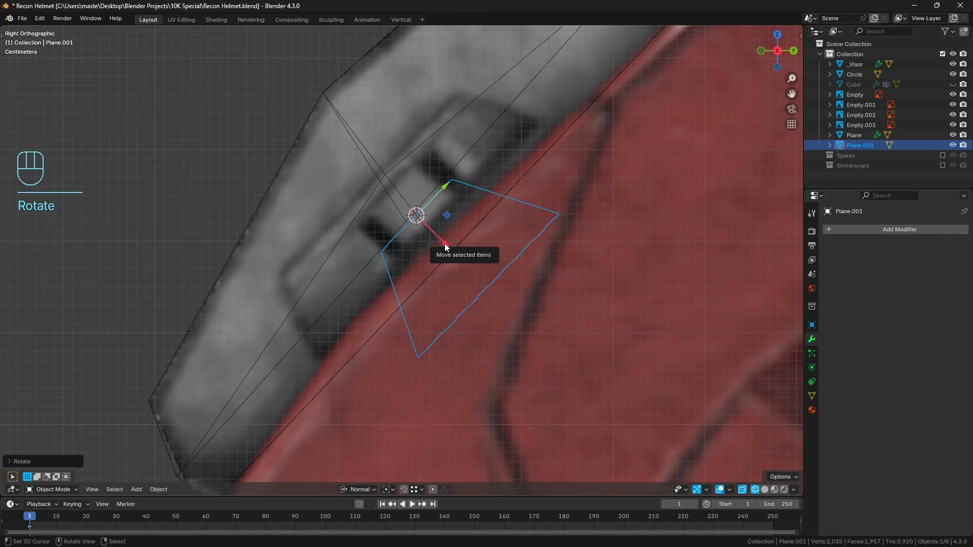
{"action": "left_click_drag", "start_coordinate": [445, 243], "coordinate": [390, 158]}
Hide the mount mesh, nudge the trapezoid outward to the recess's edge and rotate it about -1.4°.
{"action": "left_click", "coordinate": [327, 98]}
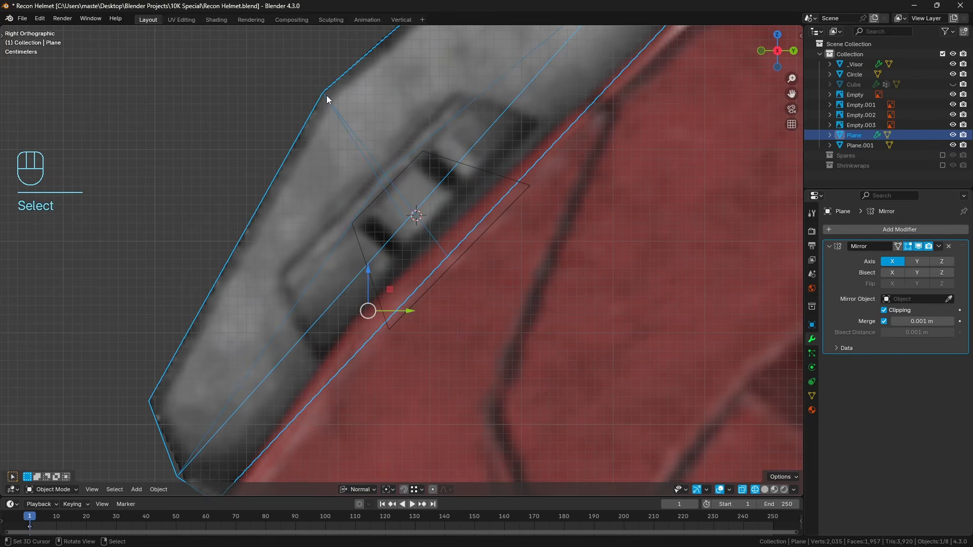
{"action": "key", "text": "h"}
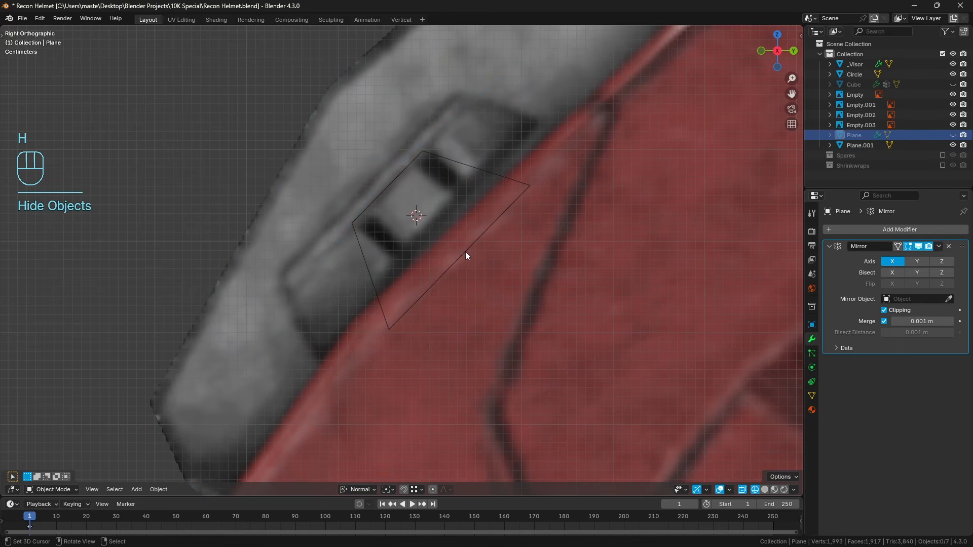
{"action": "left_click", "coordinate": [451, 234]}
{"action": "left_click_drag", "start_coordinate": [413, 210], "coordinate": [400, 201]}
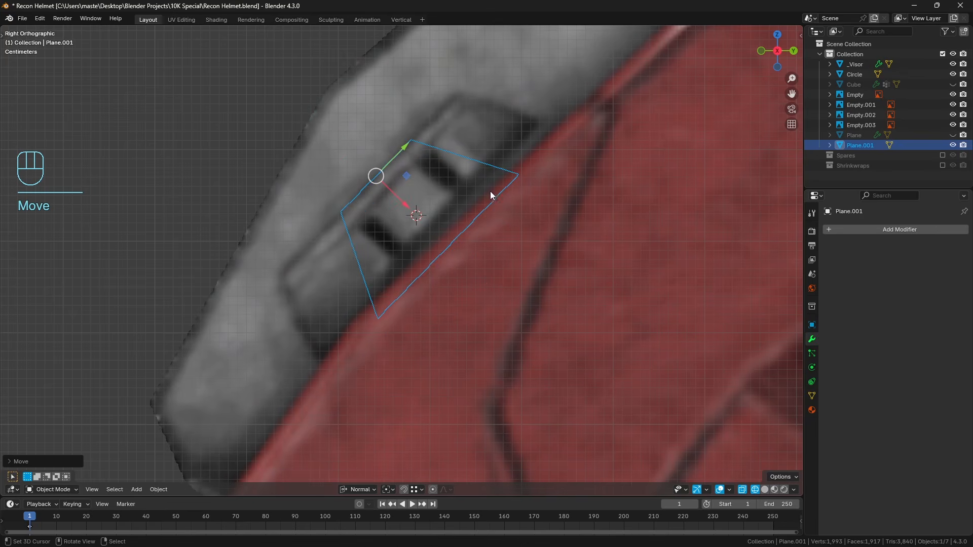
{"action": "key", "text": "r"}
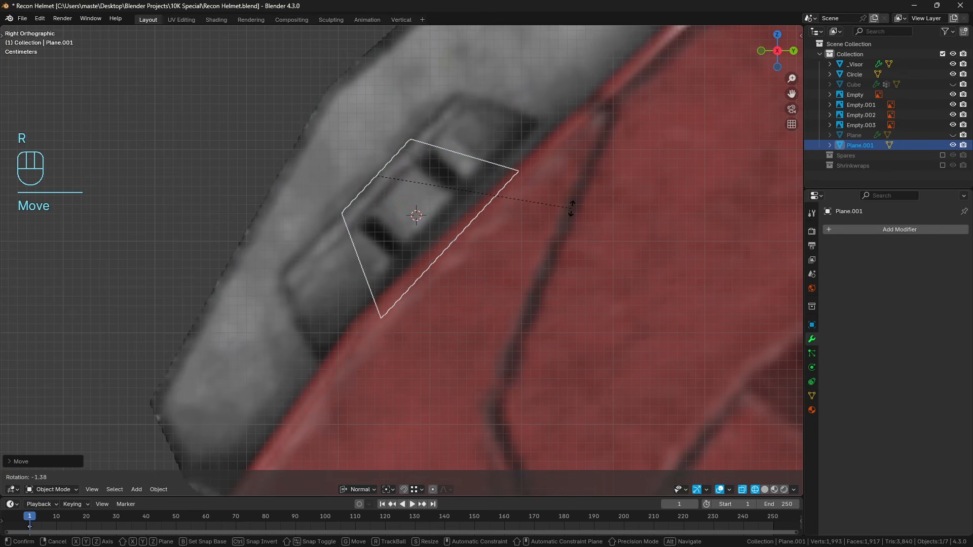
{"action": "left_click", "coordinate": [571, 208]}
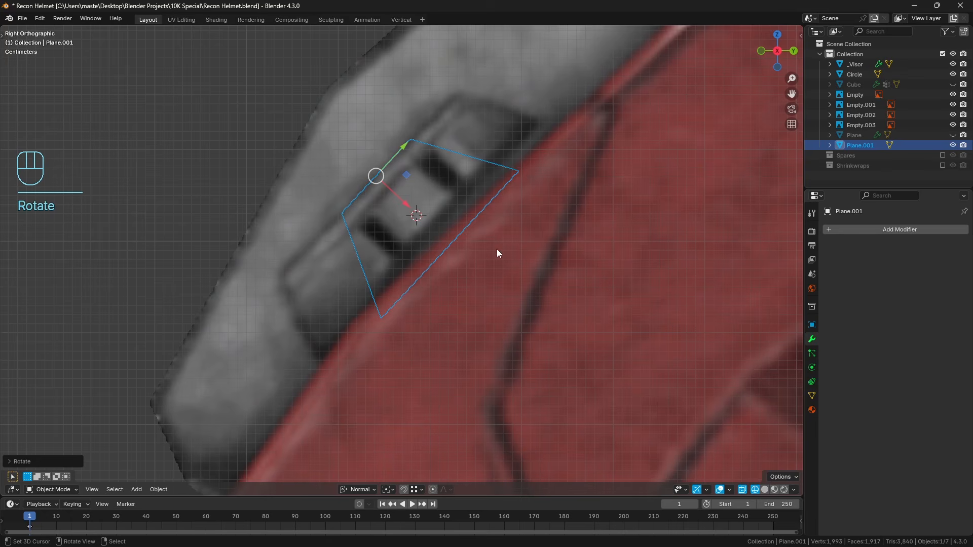
Dissolve the extra midpoint vertices along the trapezoid's two parallel edges, leaving only its four corners.
{"action": "key", "text": "Tab"}
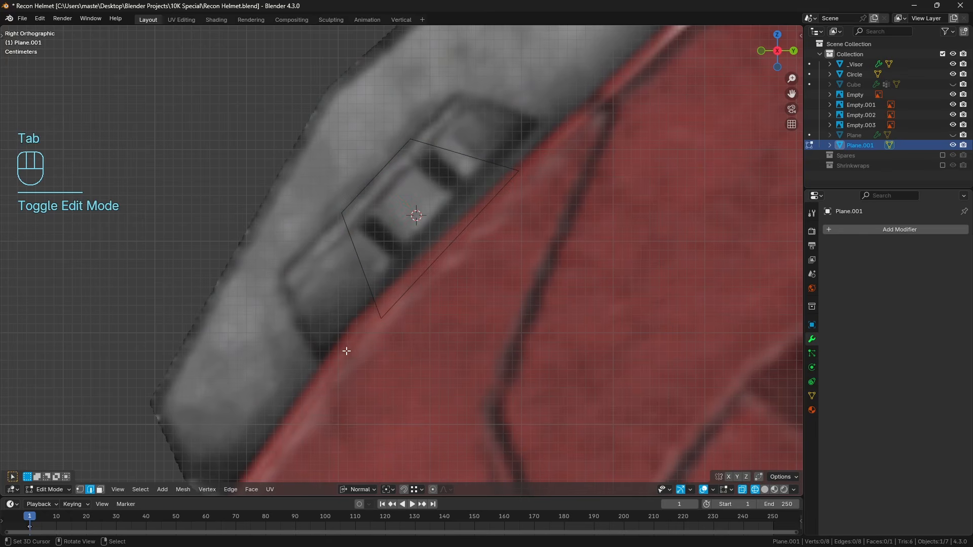
{"action": "left_click", "coordinate": [446, 274]}
{"action": "left_click", "coordinate": [81, 490]}
{"action": "key", "text": "a"}
{"action": "key", "text": "a"}
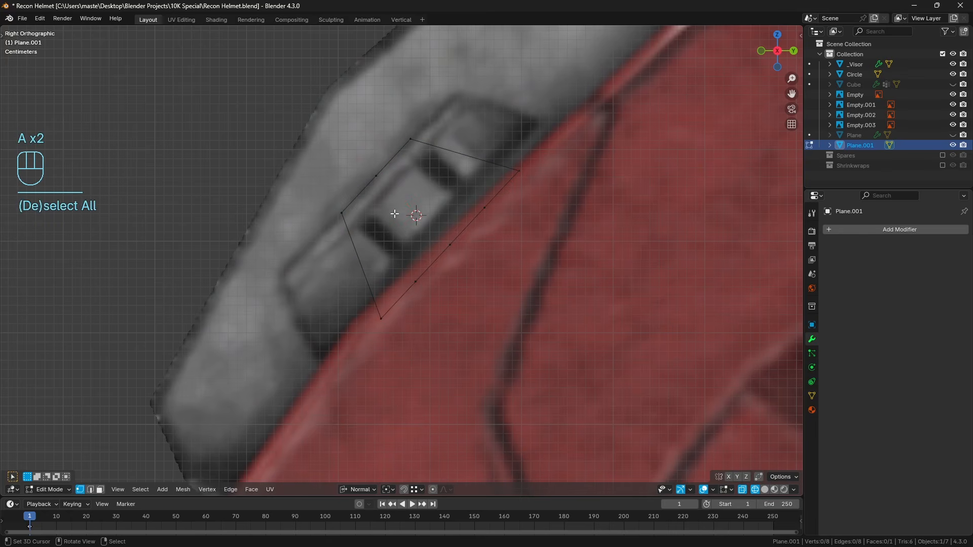
{"action": "right_click", "coordinate": [378, 180]}
{"action": "right_click", "coordinate": [410, 294], "text": "shift"}
{"action": "key", "text": "ctrl+x"}
{"action": "key", "text": "a"}
{"action": "key", "text": "a"}
Move the trapezoid's long edge along its normal toward the short edge, onto the reference's helmet boundary.
{"action": "left_click", "coordinate": [92, 490]}
{"action": "left_click", "coordinate": [459, 235]}
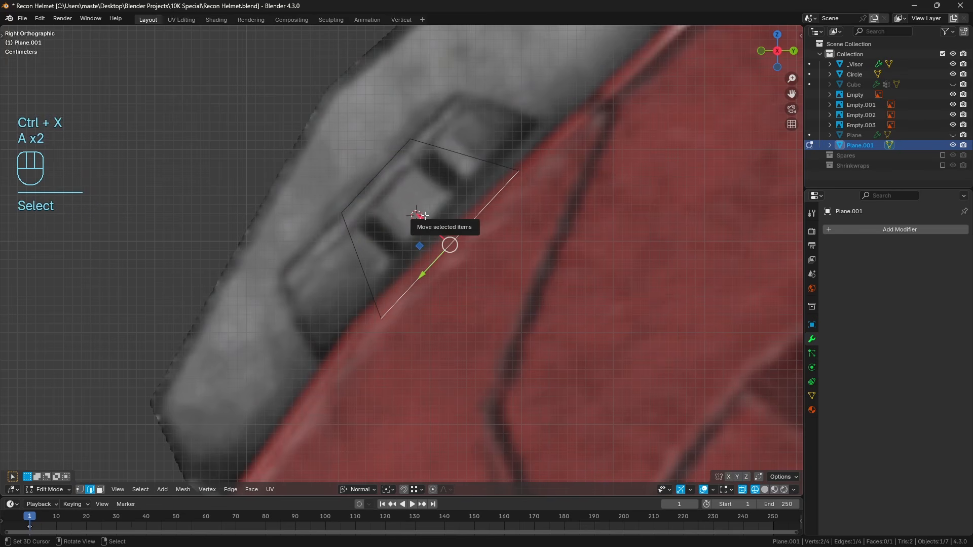
{"action": "left_click_drag", "start_coordinate": [424, 218], "coordinate": [411, 202]}
Create a custom transform orientation from the trapezoid's short outer edge.
{"action": "left_click", "coordinate": [373, 243]}
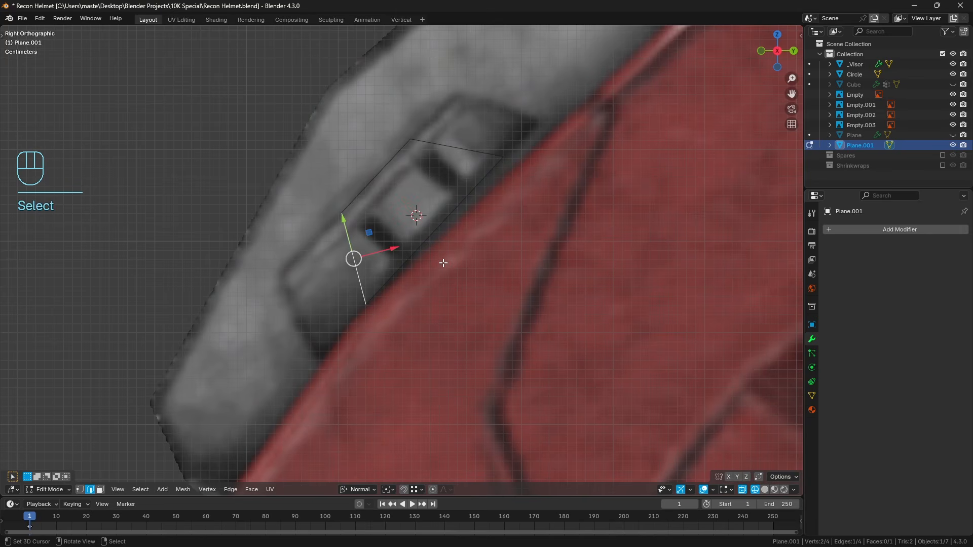
{"action": "left_click", "coordinate": [374, 174]}
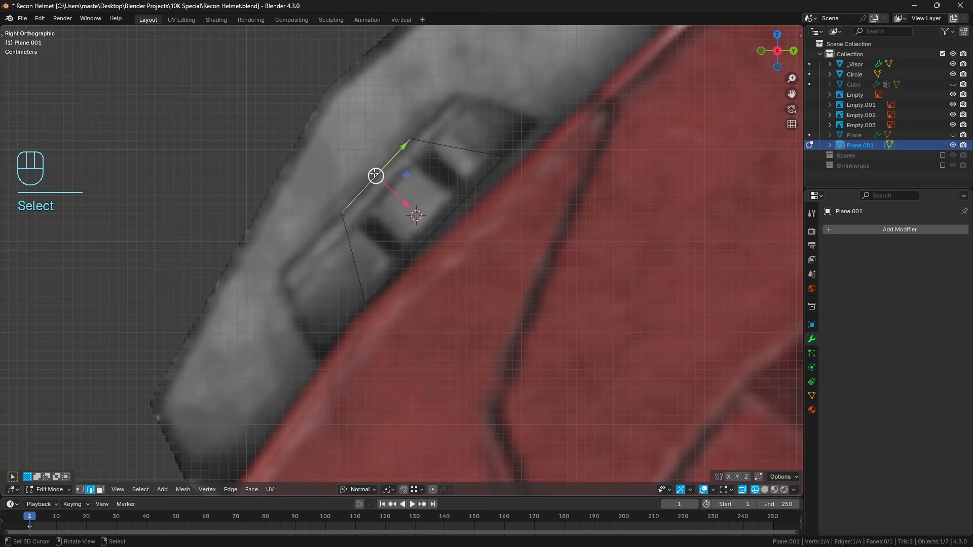
{"action": "left_click", "coordinate": [363, 484]}
{"action": "left_click", "coordinate": [390, 410]}
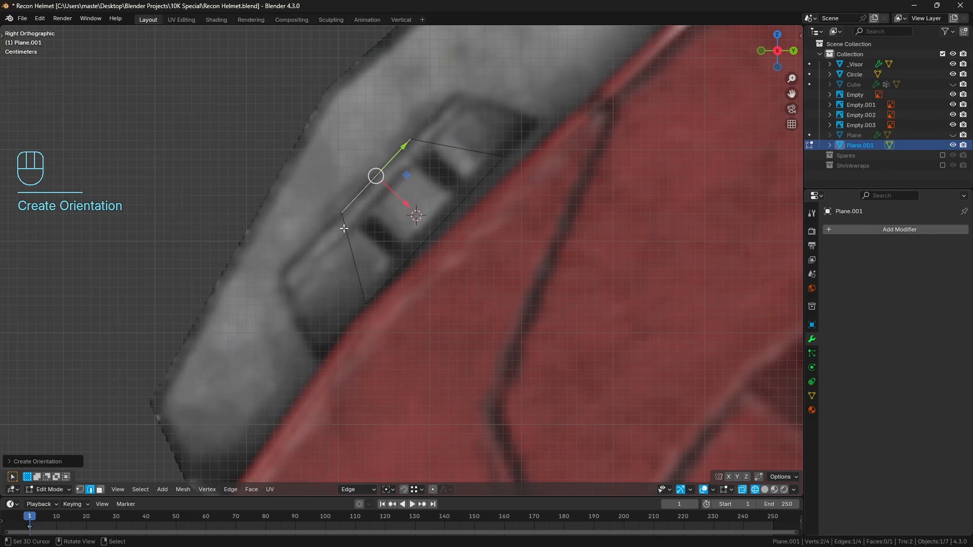
Move the trapezoid's two slanted end edges outward along its custom orientation to the ends of the recess in the reference.
{"action": "left_click", "coordinate": [364, 251]}
{"action": "left_click_drag", "start_coordinate": [384, 228], "coordinate": [511, 89]}
{"action": "key", "text": "a"}
{"action": "key", "text": "a"}
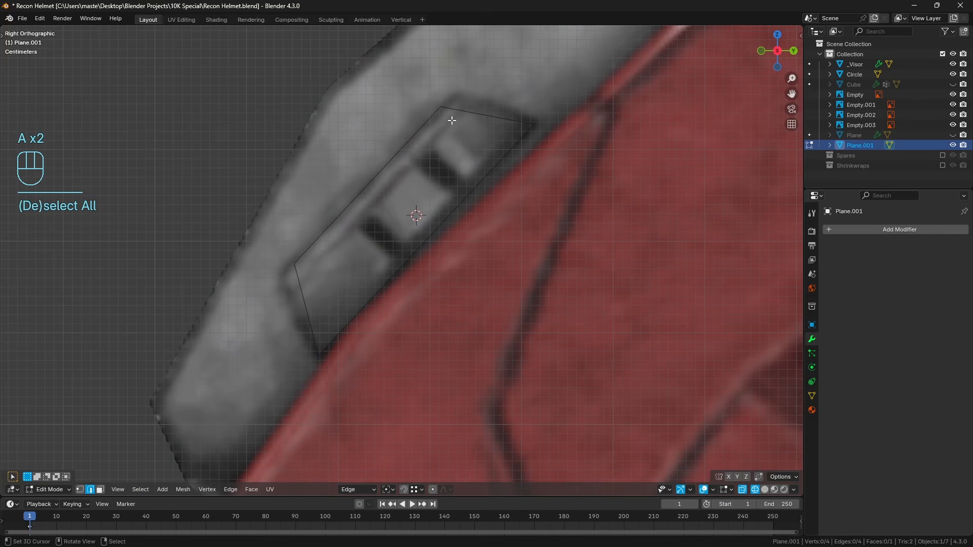
Switch to solid shading, leave the trapezoid's mesh editing and unhide all hidden objects.
{"action": "middle_click_drag", "start_coordinate": [327, 229], "coordinate": [398, 250]}
{"action": "scroll", "coordinate": [399, 250], "scroll_direction": "down", "scroll_amount": 3}
{"action": "key", "text": "z"}
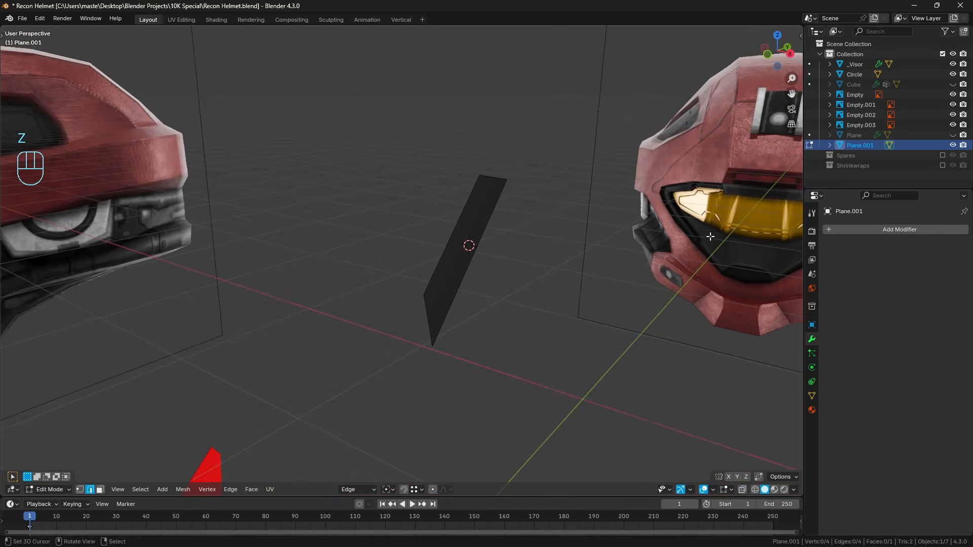
{"action": "key", "text": "Tab"}
{"action": "key", "text": "a"}
{"action": "key", "text": "a"}
{"action": "key", "text": "alt+h"}
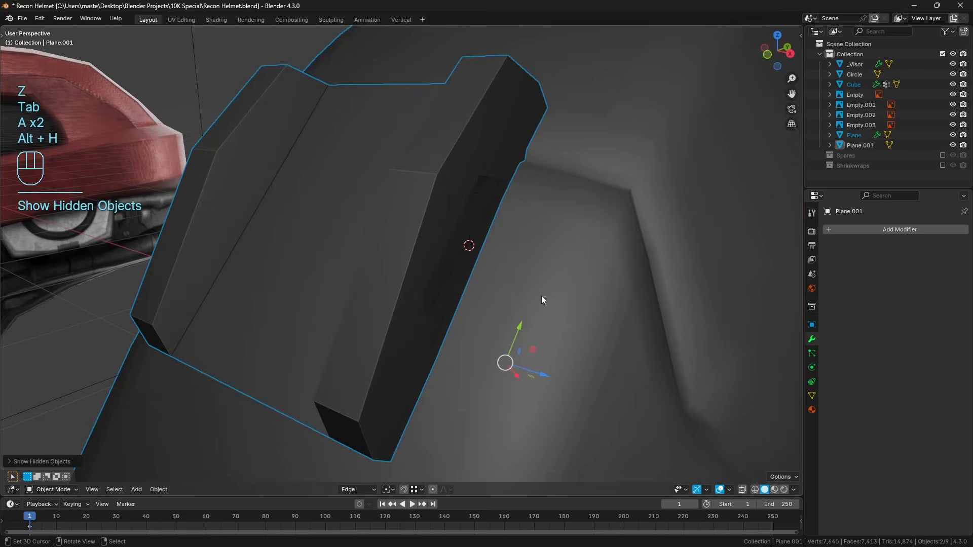
{"action": "key", "text": "a"}
{"action": "key", "text": "a"}
{"action": "scroll", "coordinate": [532, 294], "scroll_direction": "down", "scroll_amount": 3}
Extrude the trapezoid's face slightly outward from the mount's side to turn it into a thin solid.
{"action": "left_click", "coordinate": [458, 239]}
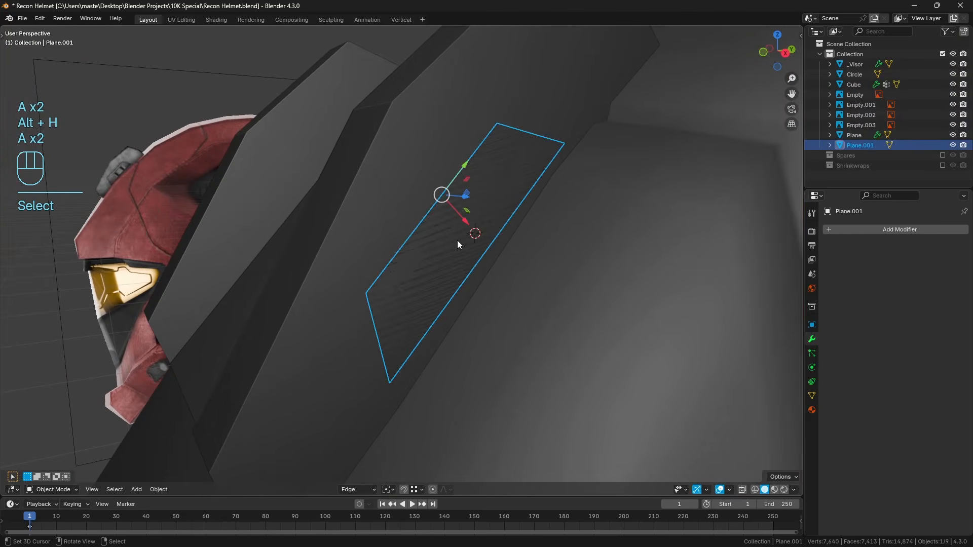
{"action": "scroll", "coordinate": [489, 250], "scroll_direction": "up", "scroll_amount": 2}
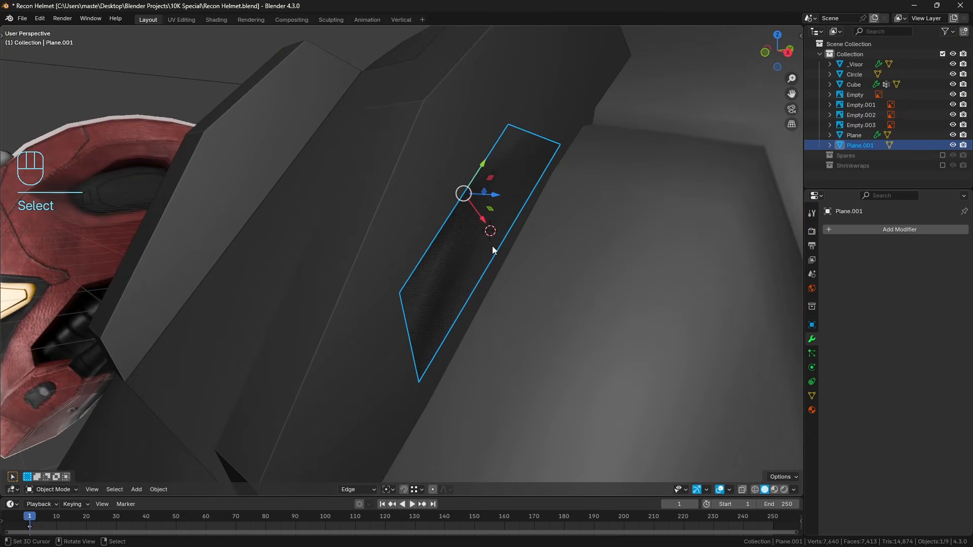
{"action": "key", "text": "Tab"}
{"action": "key", "text": "a"}
{"action": "key", "text": "e"}
{"action": "right_click", "coordinate": [514, 229]}
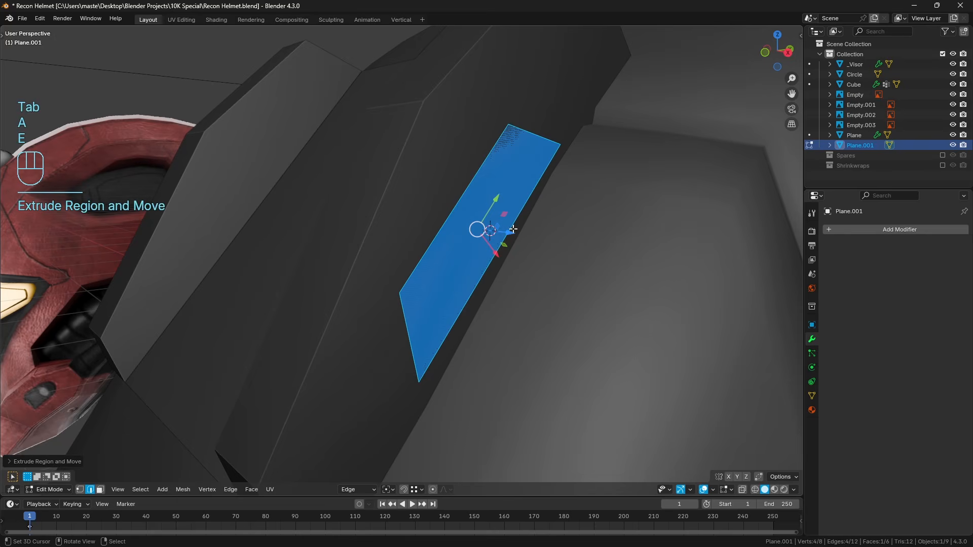
{"action": "left_click_drag", "start_coordinate": [512, 231], "coordinate": [519, 233]}
{"action": "key", "text": "a"}
{"action": "key", "text": "a"}
{"action": "key", "text": "Tab"}
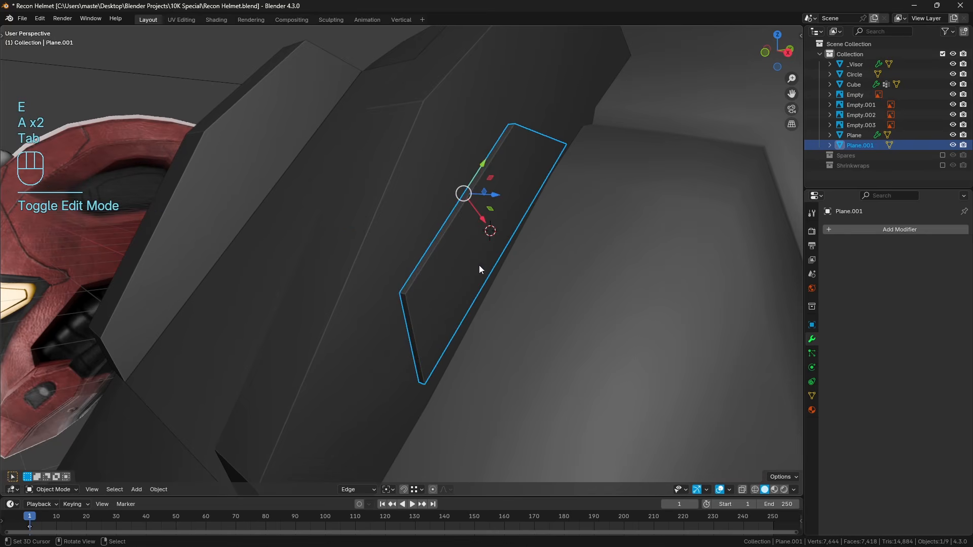
In the right side view, isolate the light mount and the trapezoid by hiding all other objects.
{"action": "key", "text": "KP_3"}
{"action": "right_click", "coordinate": [504, 153], "text": "shift"}
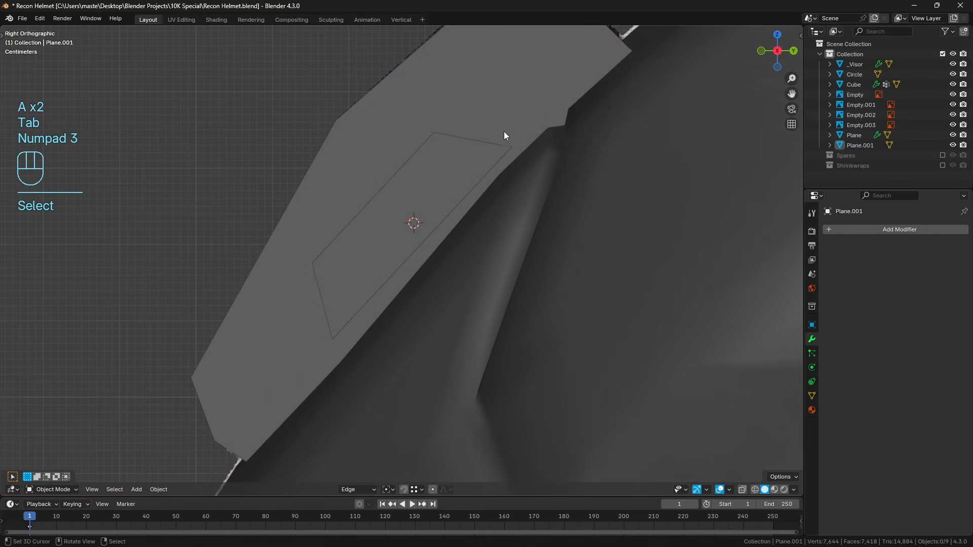
{"action": "right_click", "coordinate": [504, 133]}
{"action": "right_click", "coordinate": [494, 115], "text": "shift"}
{"action": "key", "text": "shift+h"}
{"action": "key", "text": "a"}
{"action": "key", "text": "a"}
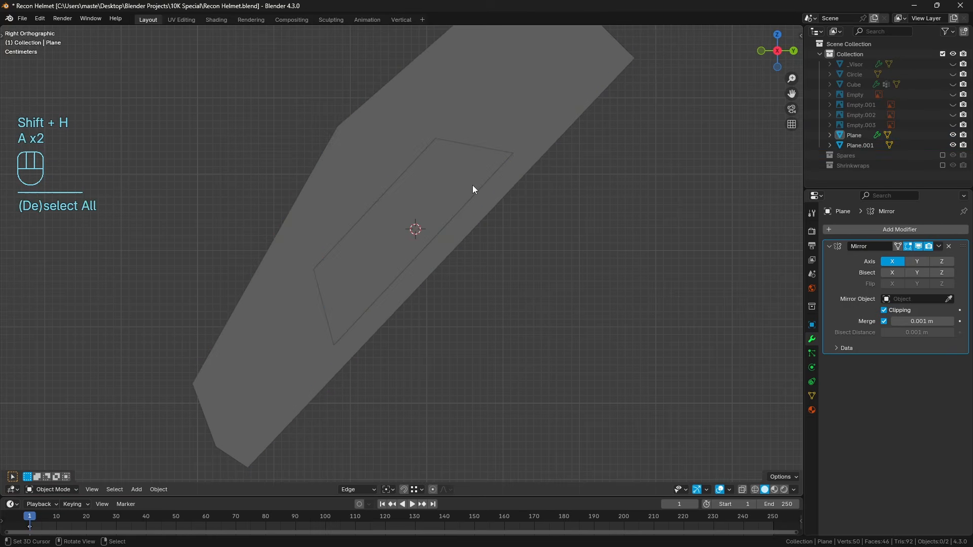
Try to move the trapezoid so its long edge lies on the mount's lower edge, check it in wireframe and undo the move.
{"action": "right_click", "coordinate": [473, 184]}
{"action": "left_click_drag", "start_coordinate": [420, 225], "coordinate": [430, 238]}
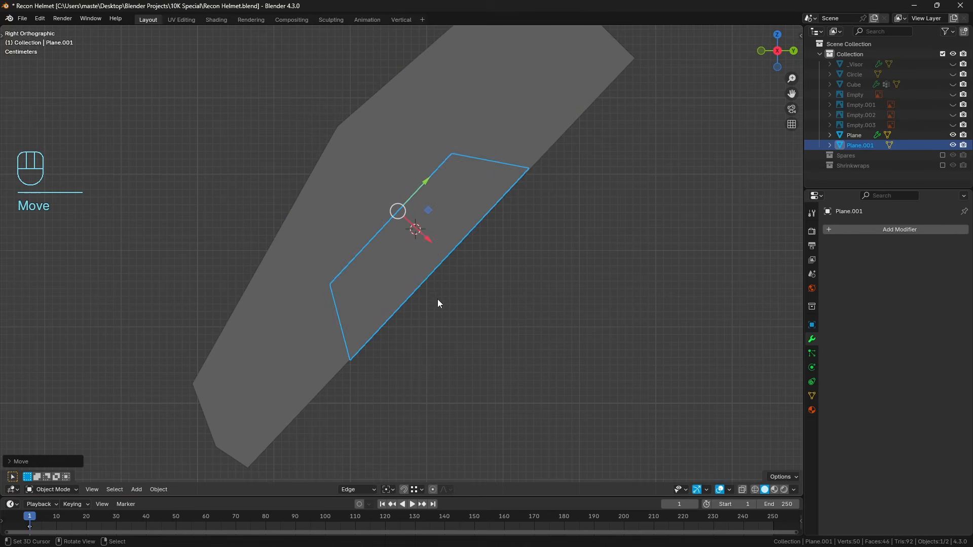
{"action": "key", "text": "z"}
{"action": "scroll", "coordinate": [441, 270], "scroll_direction": "up", "scroll_amount": 1}
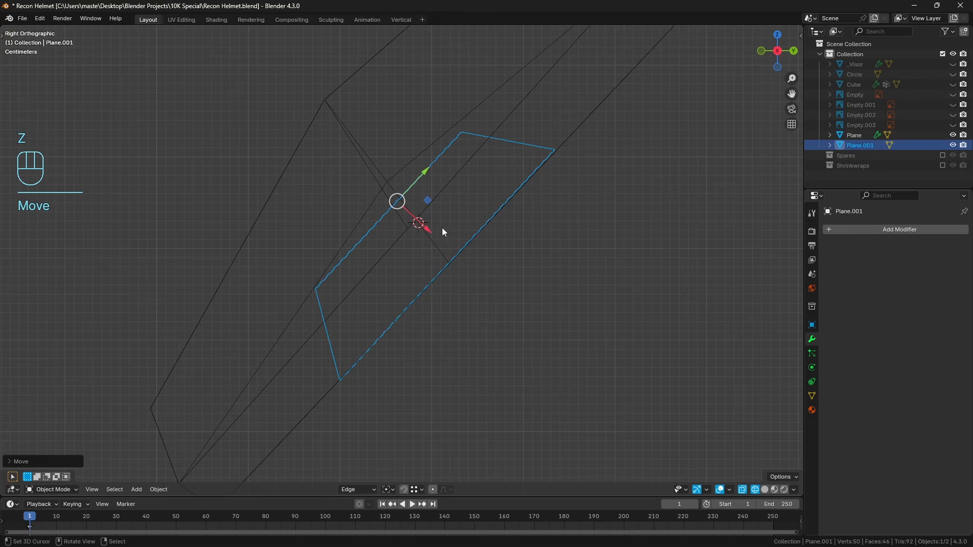
{"action": "key", "text": "ctrl+z"}
{"action": "key", "text": "a"}
{"action": "key", "text": "a"}
{"action": "key", "text": "z"}
Set the trapezoid's viewport display to Bounds so it can serve as a cutter.
{"action": "mouse_move", "coordinate": [437, 246]}
{"action": "middle_mouse_down"}
{"action": "mouse_move", "coordinate": [515, 248]}
{"action": "mouse_move", "coordinate": [480, 242]}
{"action": "middle_mouse_up"}
{"action": "left_click", "coordinate": [469, 235]}
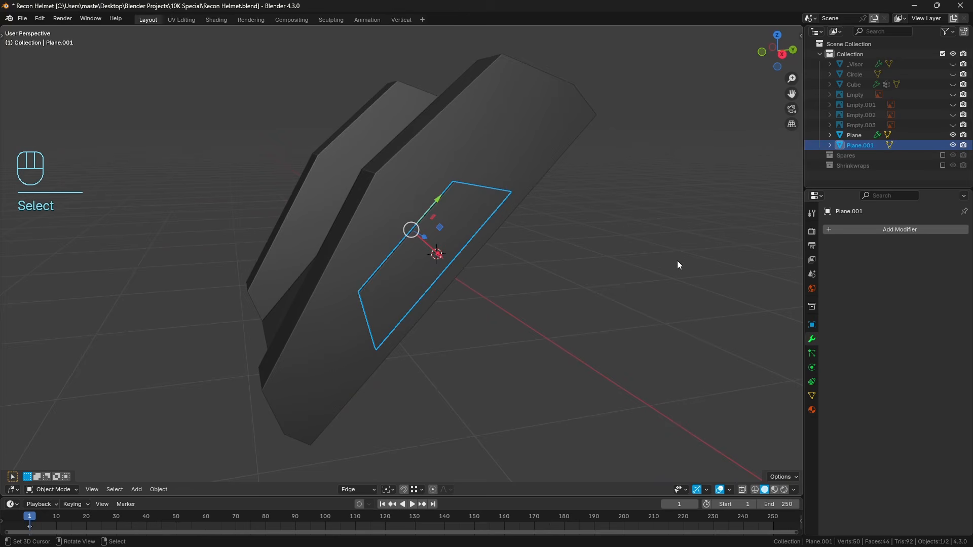
{"action": "left_click", "coordinate": [812, 325]}
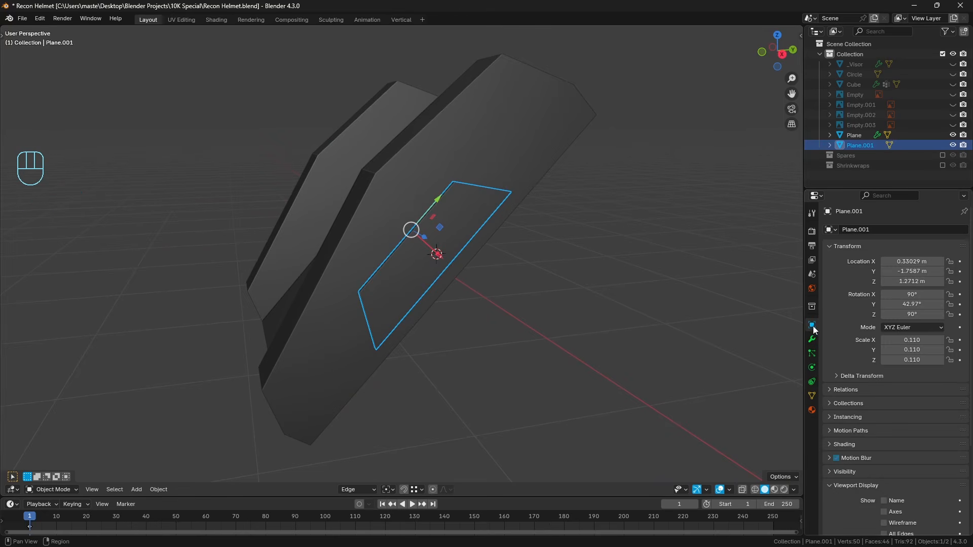
{"action": "left_click", "coordinate": [859, 468]}
{"action": "scroll", "coordinate": [877, 477], "scroll_direction": "down", "scroll_amount": 3}
{"action": "left_click", "coordinate": [899, 489]}
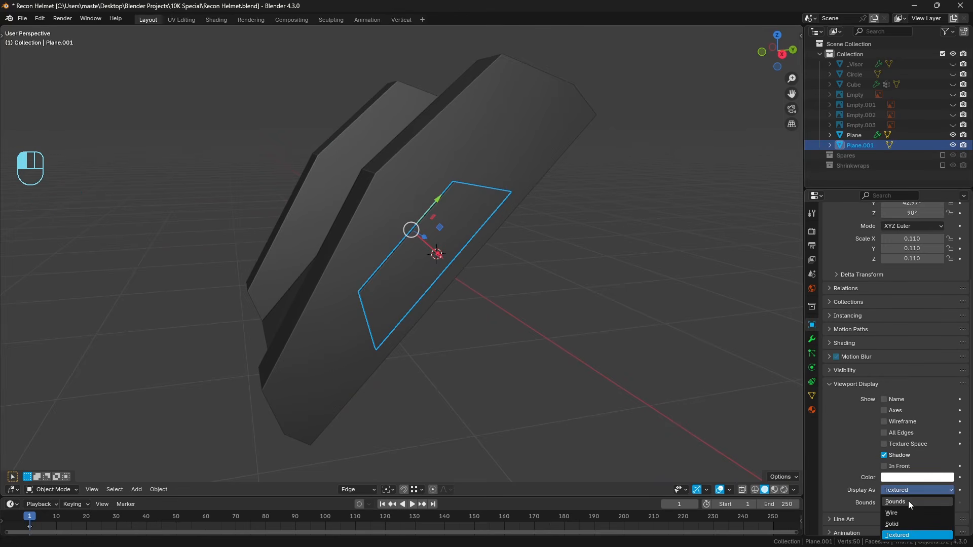
{"action": "left_click", "coordinate": [902, 499]}
{"action": "left_click", "coordinate": [903, 492]}
{"action": "left_click", "coordinate": [901, 502]}
Add a Boolean Difference modifier to the light mount with the trapezoid Plane.001 as its object.
{"action": "left_click", "coordinate": [531, 159]}
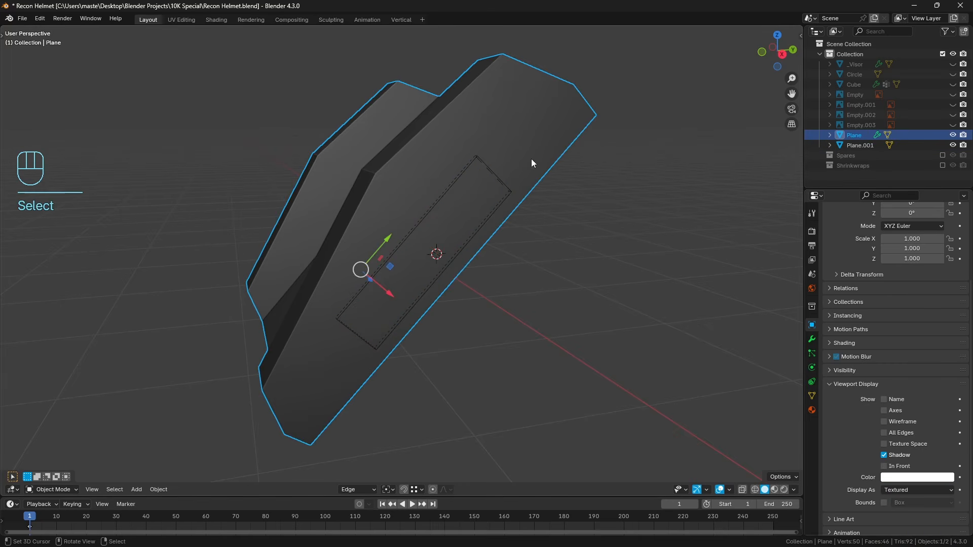
{"action": "left_click", "coordinate": [812, 339]}
{"action": "left_click", "coordinate": [863, 230]}
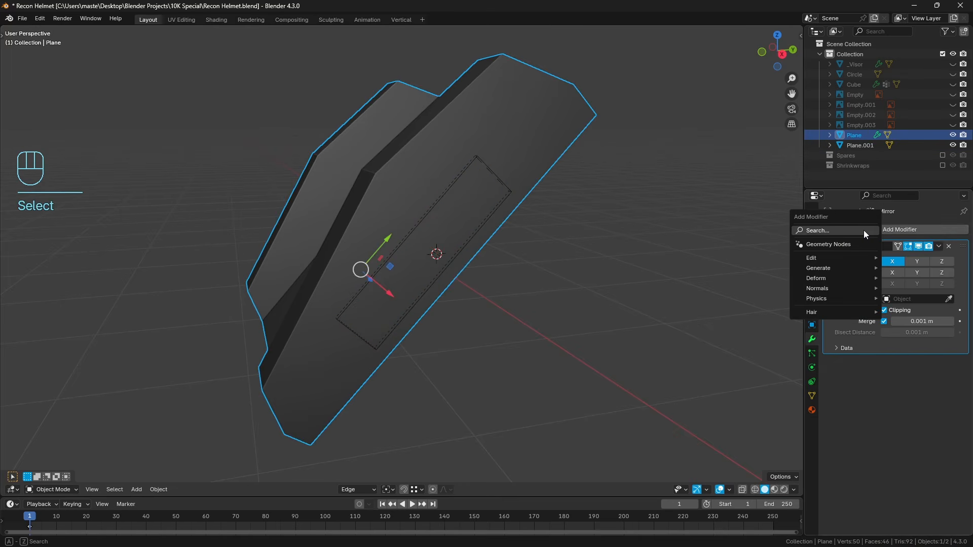
{"action": "type", "text": "boo"}
{"action": "key", "text": "Return"}
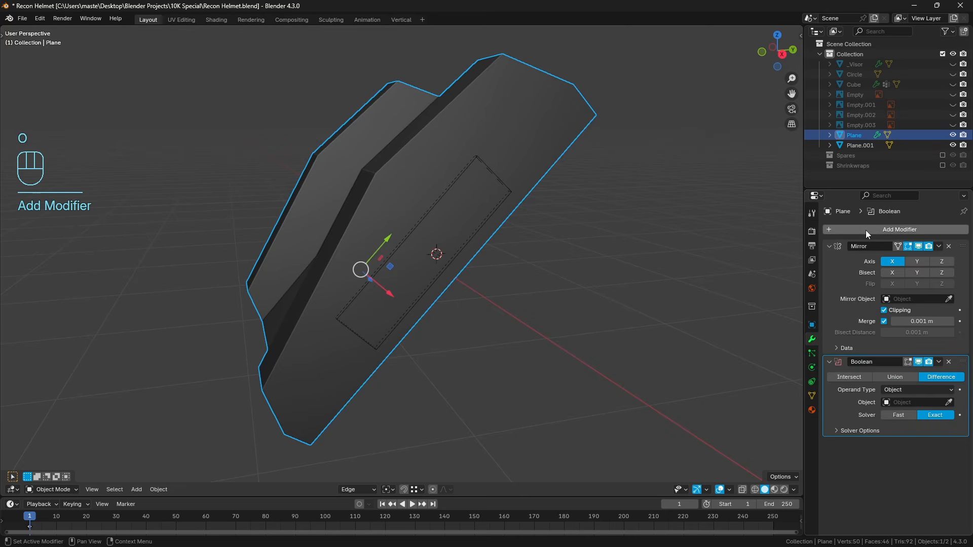
{"action": "left_click", "coordinate": [949, 403]}
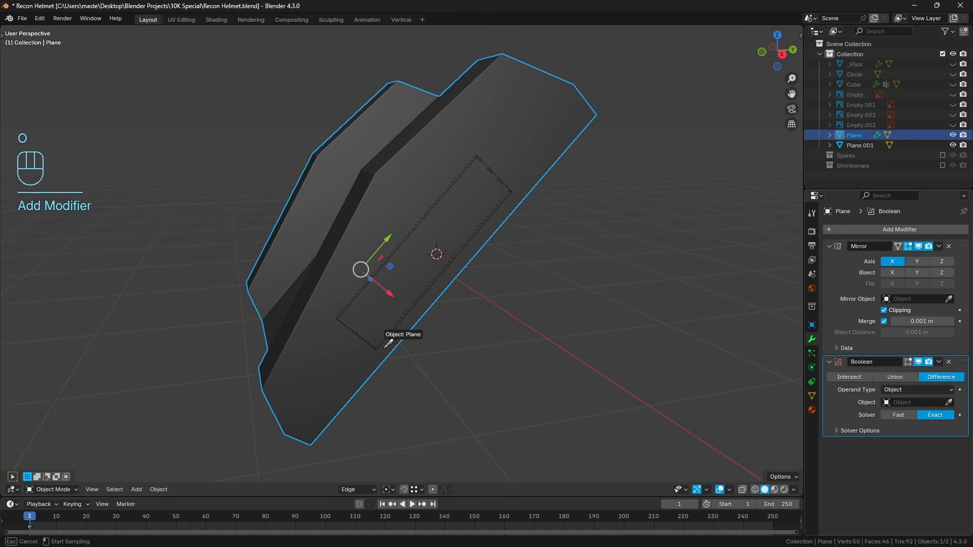
{"action": "left_click", "coordinate": [386, 348]}
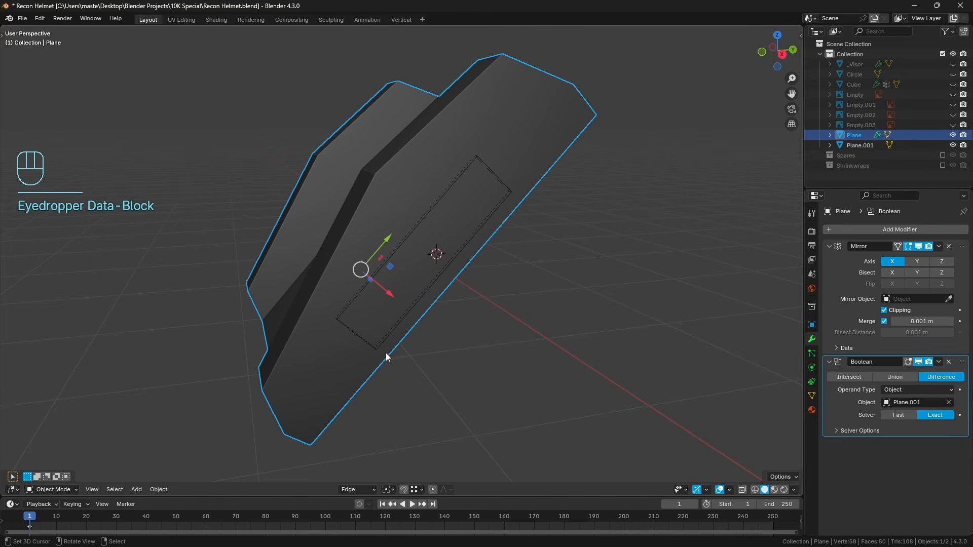
Move the trapezoid cutter's inner face deeper into the mount's side.
{"action": "right_click", "coordinate": [385, 350]}
{"action": "scroll", "coordinate": [430, 336], "scroll_direction": "up", "scroll_amount": 2}
{"action": "middle_click_drag", "start_coordinate": [385, 349], "coordinate": [547, 310]}
{"action": "key", "text": "Tab"}
{"action": "left_click", "coordinate": [100, 490]}
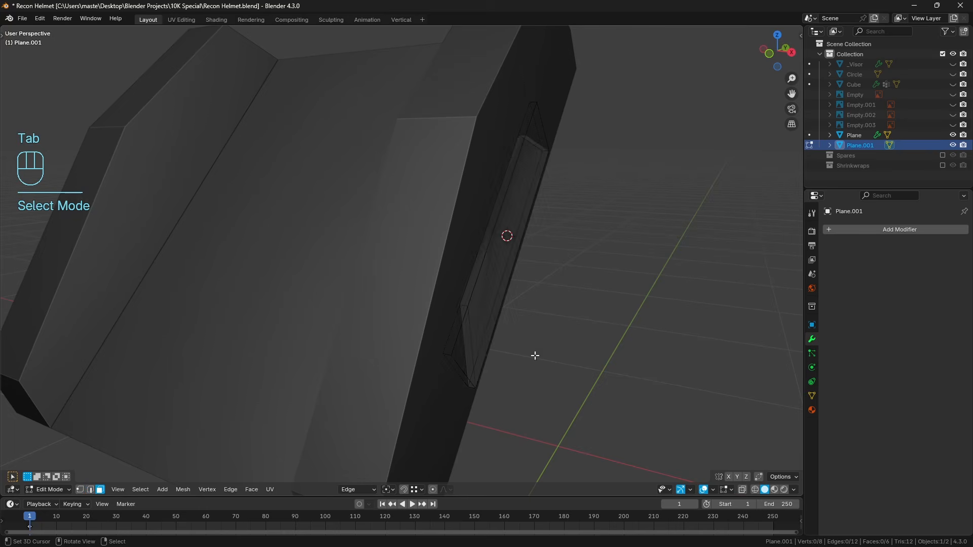
{"action": "key", "text": "z"}
{"action": "mouse_move", "coordinate": [501, 254]}
{"action": "middle_mouse_down"}
{"action": "mouse_move", "coordinate": [571, 253]}
{"action": "mouse_move", "coordinate": [558, 224]}
{"action": "middle_mouse_up"}
{"action": "right_click", "coordinate": [503, 224]}
{"action": "key", "text": "z"}
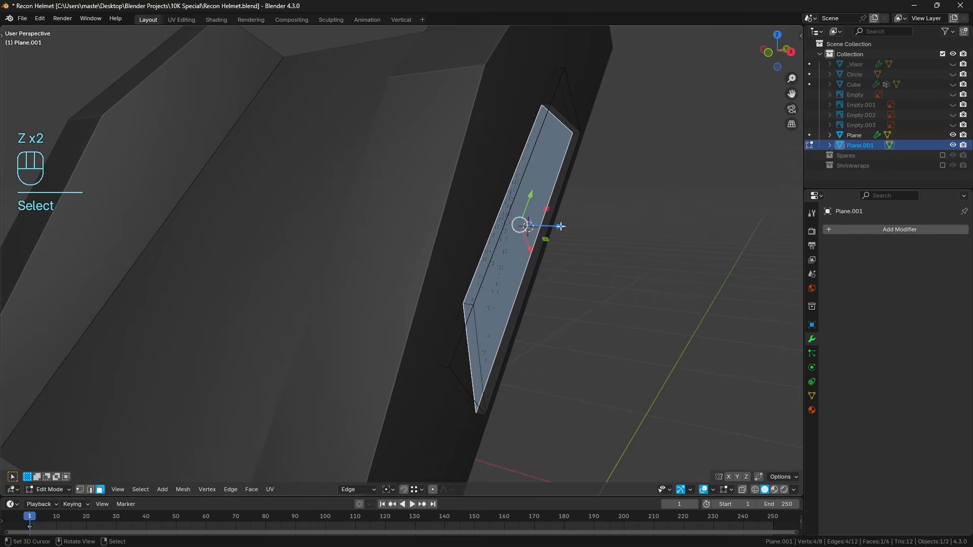
{"action": "left_click_drag", "start_coordinate": [558, 224], "coordinate": [548, 226]}
Delete the cutter's inner face so the Boolean leaves an open cut, and inspect it on the mount.
{"action": "key", "text": "x"}
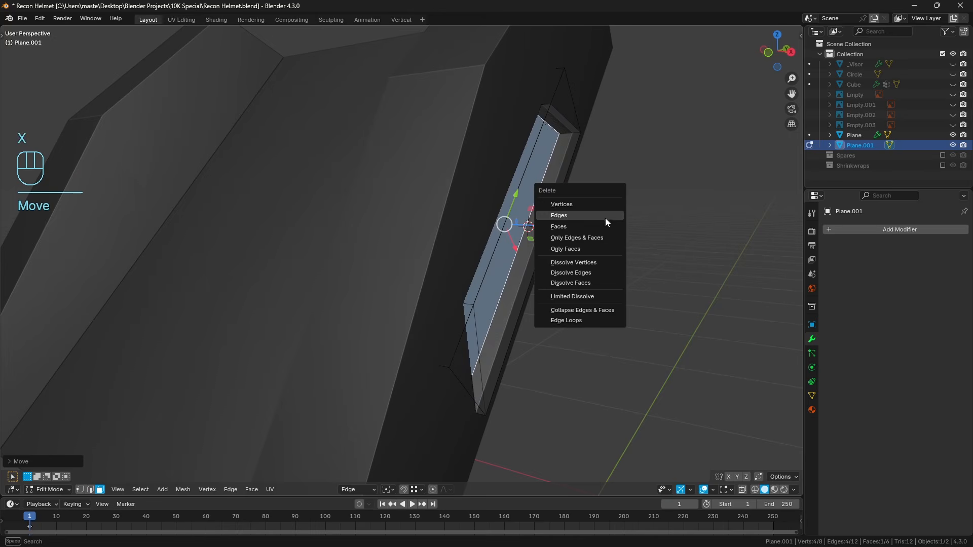
{"action": "left_click", "coordinate": [599, 226]}
{"action": "key", "text": "a"}
{"action": "middle_click_drag", "start_coordinate": [597, 226], "coordinate": [596, 215]}
{"action": "key", "text": "a"}
{"action": "key", "text": "Tab"}
{"action": "key", "text": "a"}
{"action": "key", "text": "a"}
{"action": "middle_click_drag", "start_coordinate": [547, 238], "coordinate": [522, 188]}
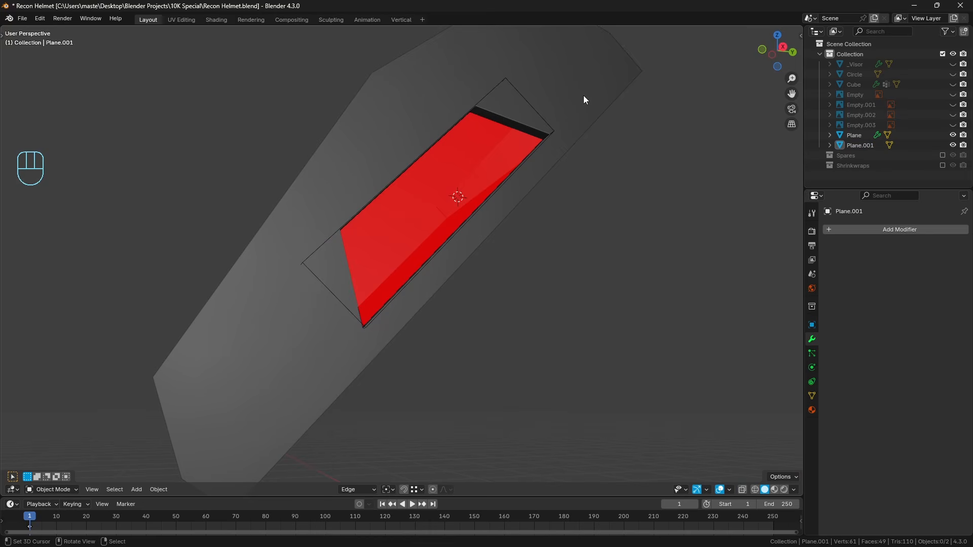
{"action": "middle_click_drag", "start_coordinate": [595, 104], "coordinate": [628, 116]}
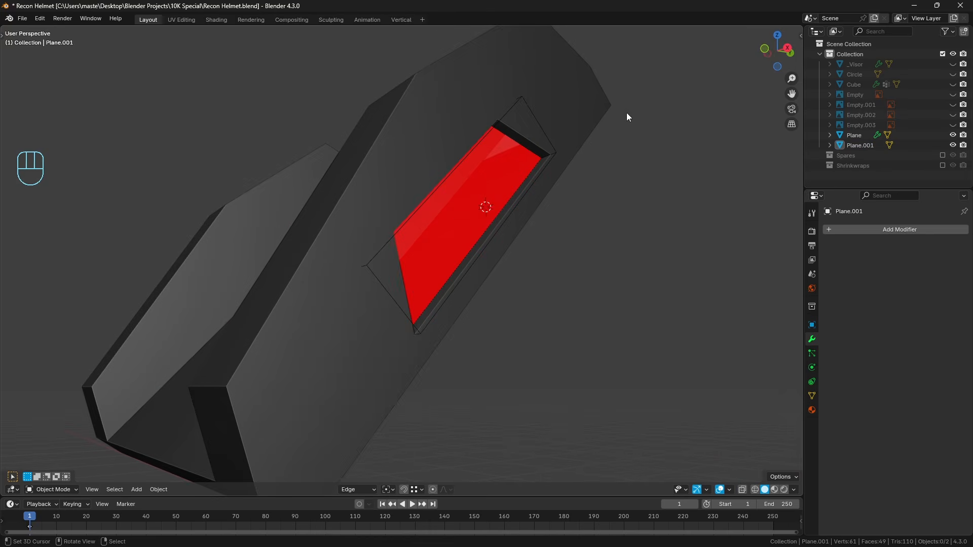
Apply the Boolean modifier on the light mount, keeping its Mirror modifier, and hide the trapezoid cutter.
{"action": "left_click", "coordinate": [553, 155]}
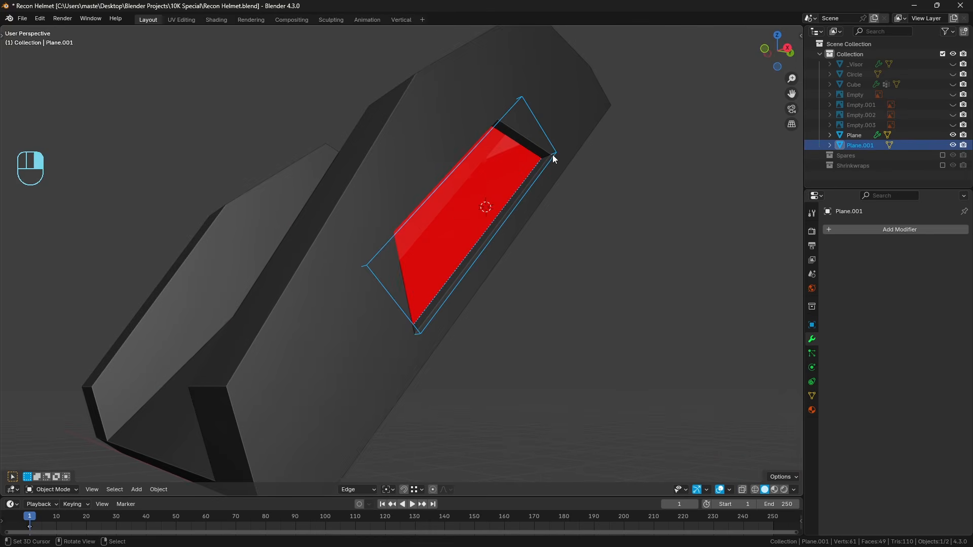
{"action": "left_click", "coordinate": [442, 210]}
{"action": "key", "text": "ctrl+a"}
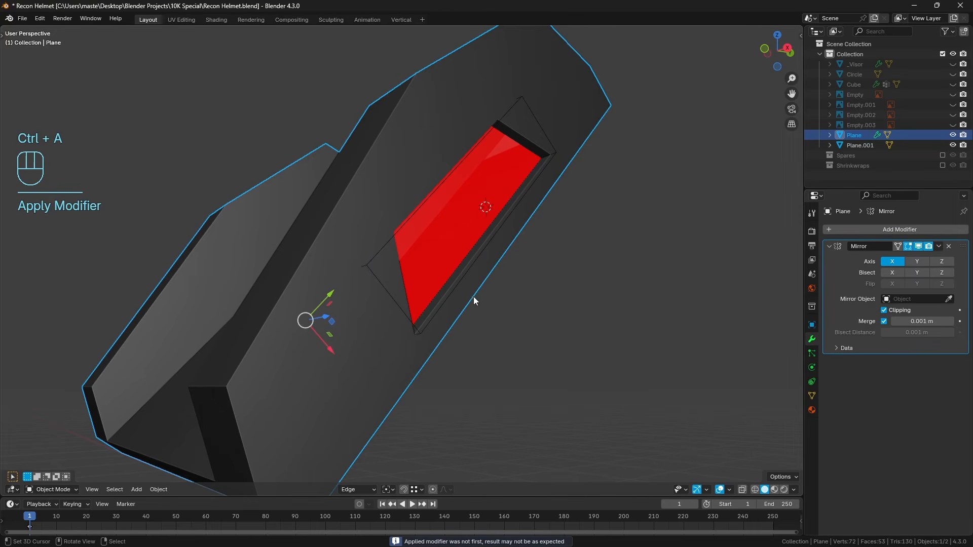
{"action": "left_click", "coordinate": [461, 289]}
{"action": "middle_click_drag", "start_coordinate": [506, 278], "coordinate": [498, 285]}
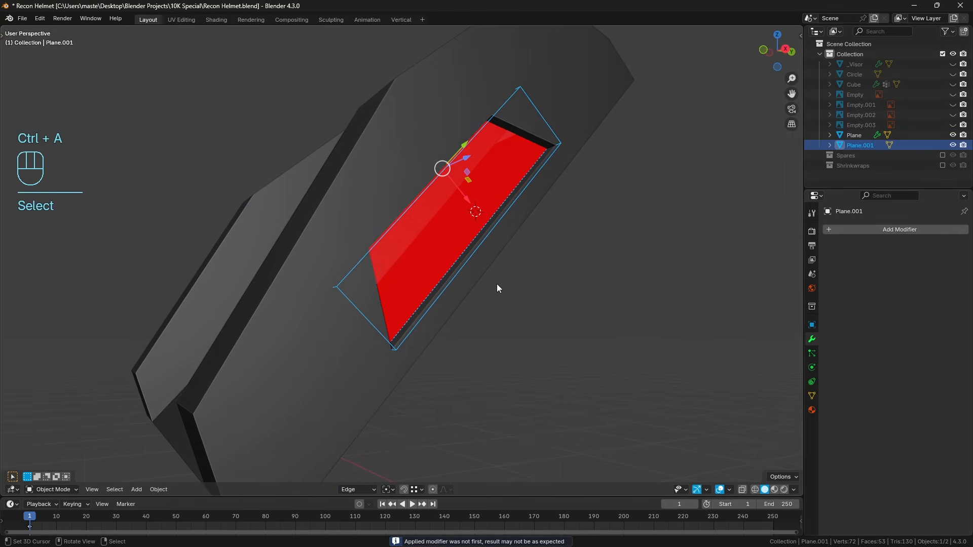
{"action": "key", "text": "h"}
Select the inner edge loop of the mount's trapezoidal cut and delete its adjoining wall faces.
{"action": "left_click", "coordinate": [467, 261]}
{"action": "key", "text": "Tab"}
{"action": "middle_click_drag", "start_coordinate": [650, 257], "coordinate": [163, 459]}
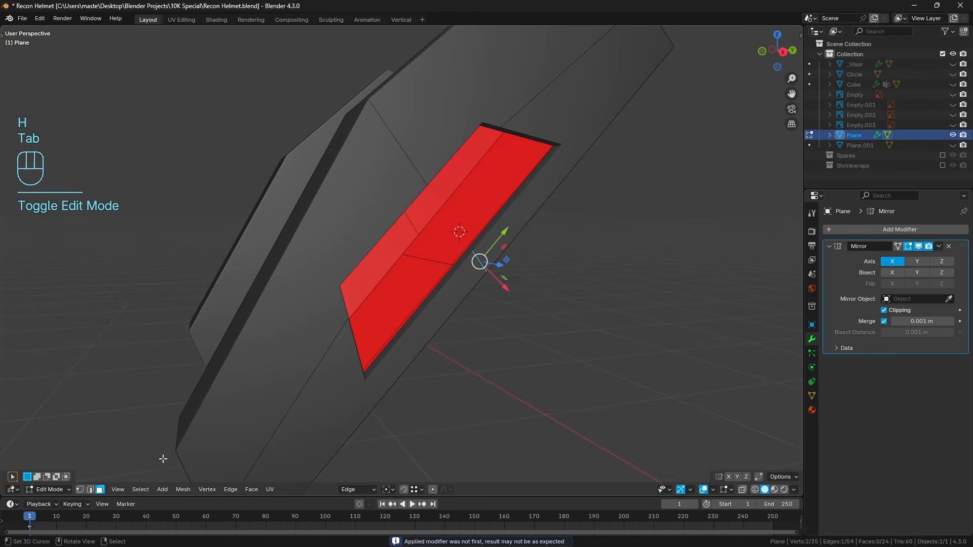
{"action": "left_click", "coordinate": [91, 489]}
{"action": "left_click", "coordinate": [417, 311], "text": "alt"}
{"action": "key", "text": "x"}
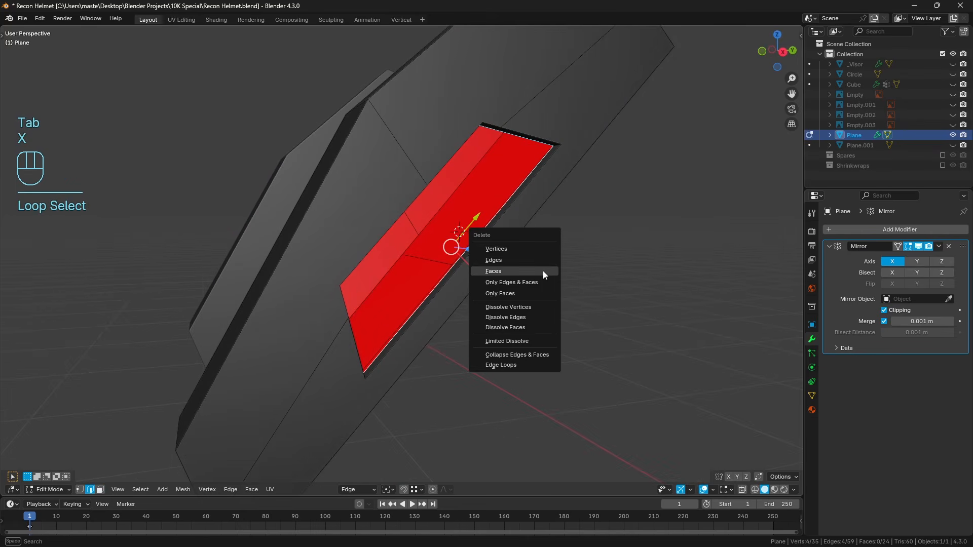
{"action": "left_click", "coordinate": [543, 271]}
Check the mount in local view, unhide all objects and hide only the trapezoid cutter again.
{"action": "key", "text": "KP_Divide"}
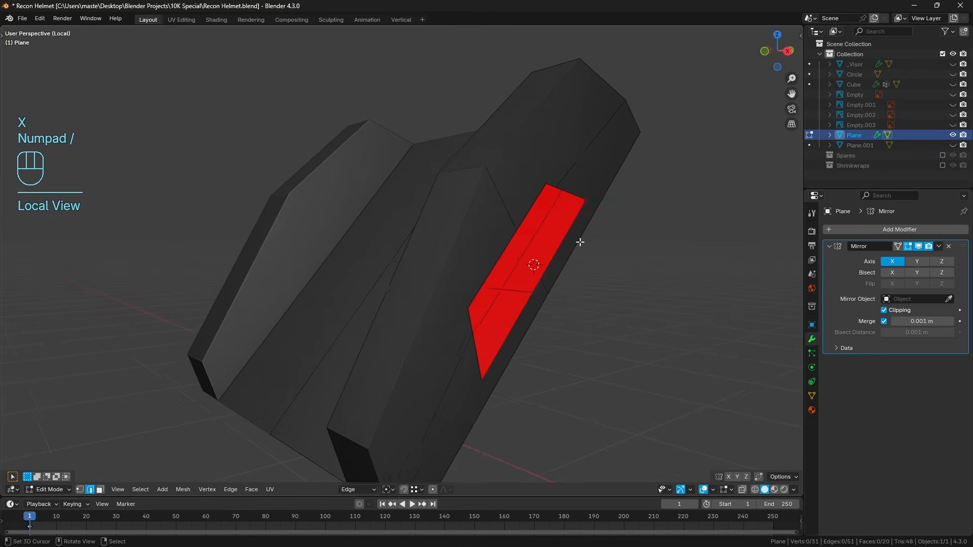
{"action": "key", "text": "KP_Divide"}
{"action": "key", "text": "Tab"}
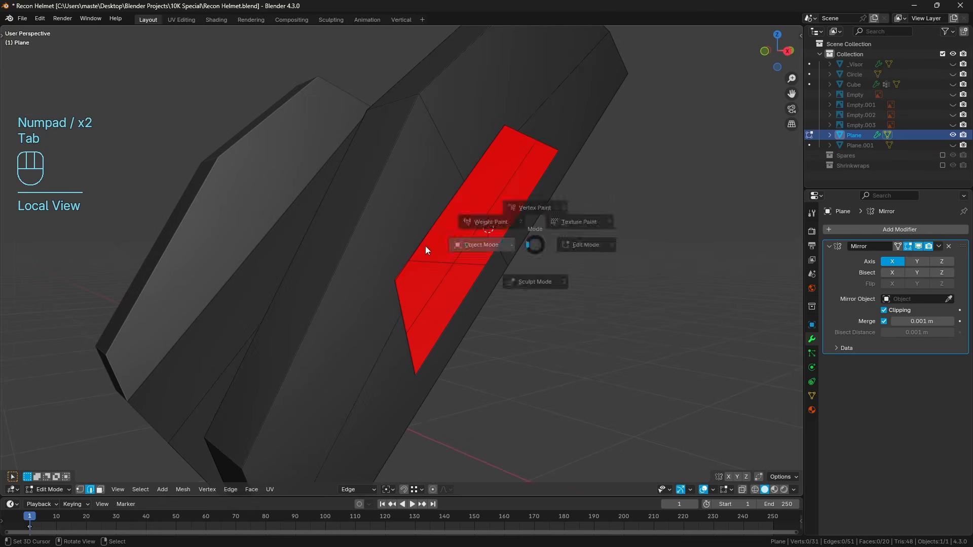
{"action": "key", "text": "alt+h"}
{"action": "key", "text": "a"}
{"action": "key", "text": "a"}
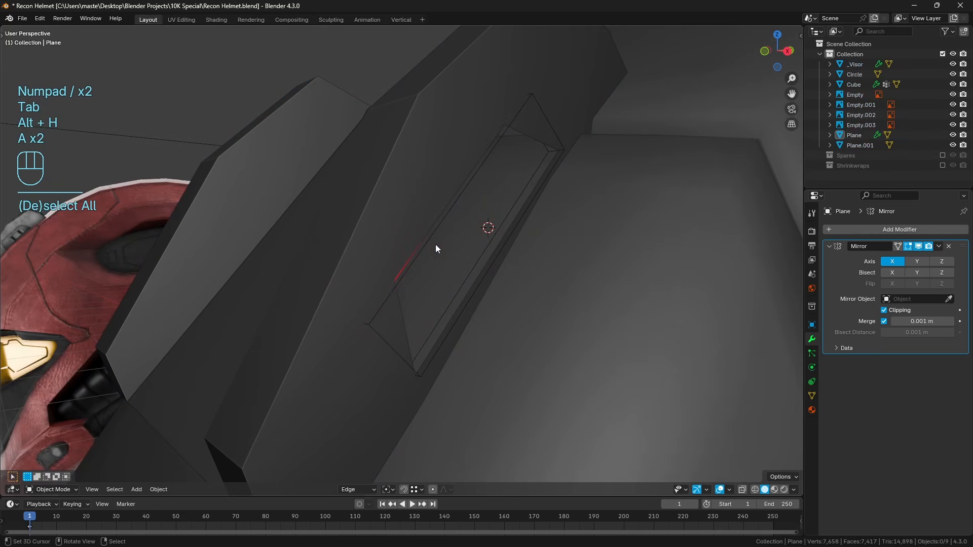
{"action": "left_click", "coordinate": [431, 256]}
{"action": "key", "text": "h"}
In right side view, select the light mount's vertices around the trapezoidal cut and rotate them about -1.7°.
{"action": "middle_click_drag", "start_coordinate": [472, 259], "coordinate": [467, 279]}
{"action": "key", "text": "KP_3"}
{"action": "scroll", "coordinate": [485, 284], "scroll_direction": "up", "scroll_amount": 3}
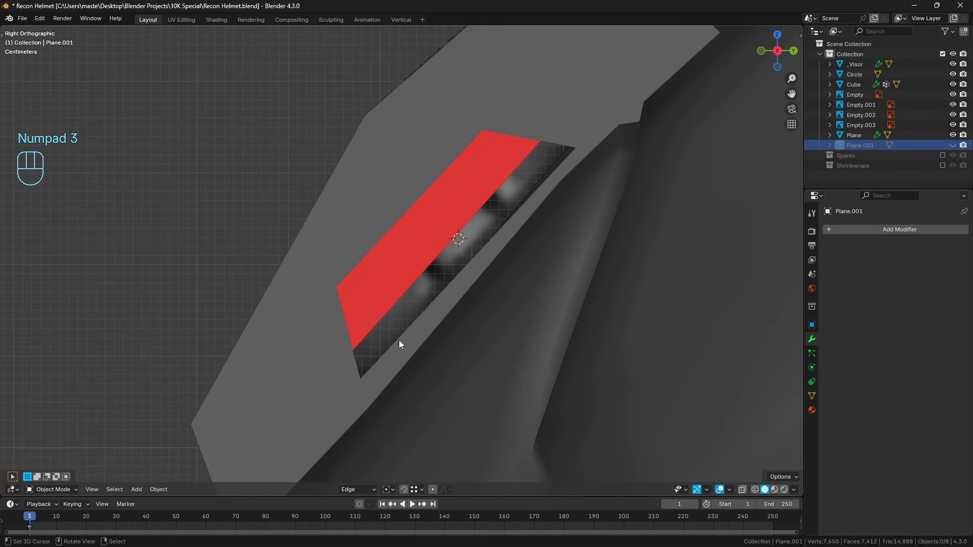
{"action": "left_click", "coordinate": [401, 350]}
{"action": "key", "text": "Tab"}
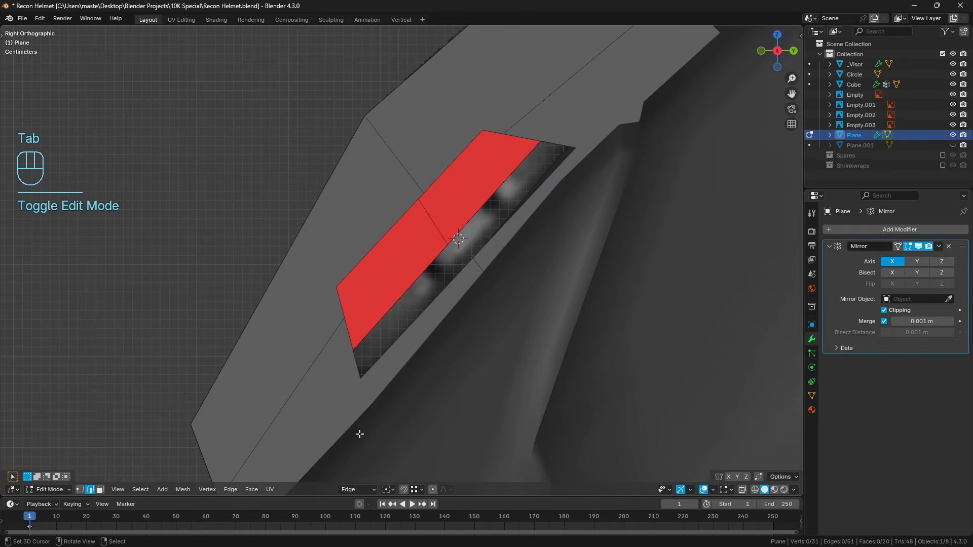
{"action": "left_click", "coordinate": [81, 491]}
{"action": "left_click", "coordinate": [359, 379]}
{"action": "left_click", "coordinate": [337, 287], "text": "ctrl"}
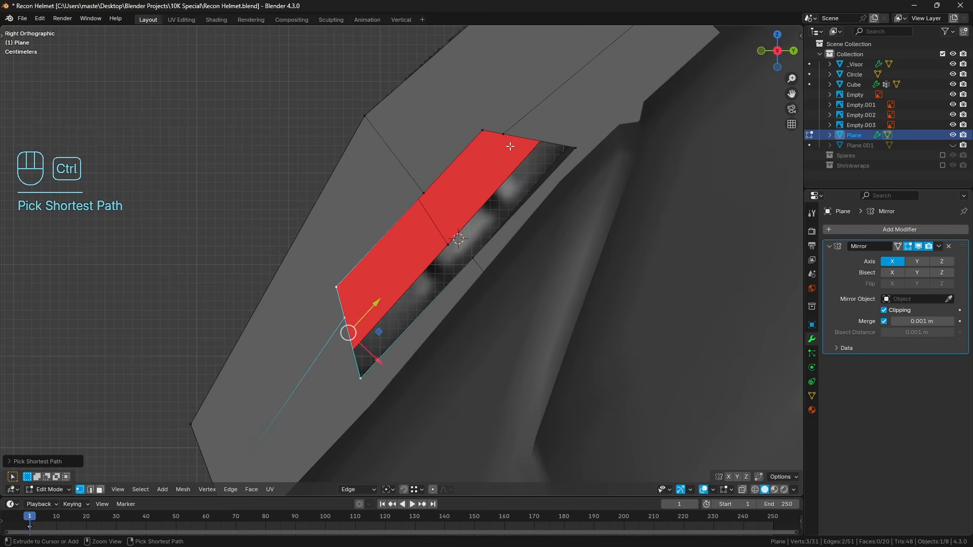
{"action": "right_click", "coordinate": [484, 131], "text": "ctrl"}
{"action": "right_click", "coordinate": [574, 147], "text": "ctrl"}
{"action": "right_click", "coordinate": [475, 260], "text": "shift"}
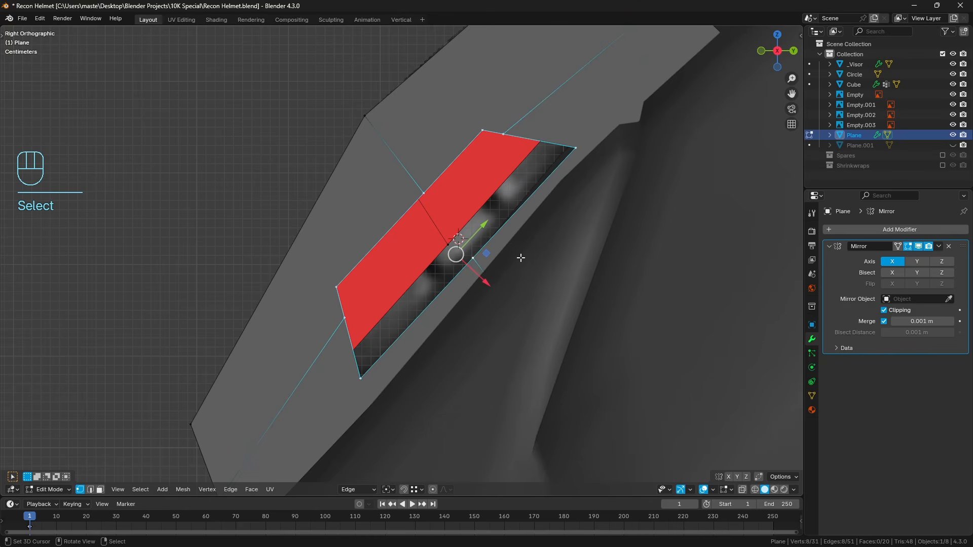
{"action": "key", "text": "r"}
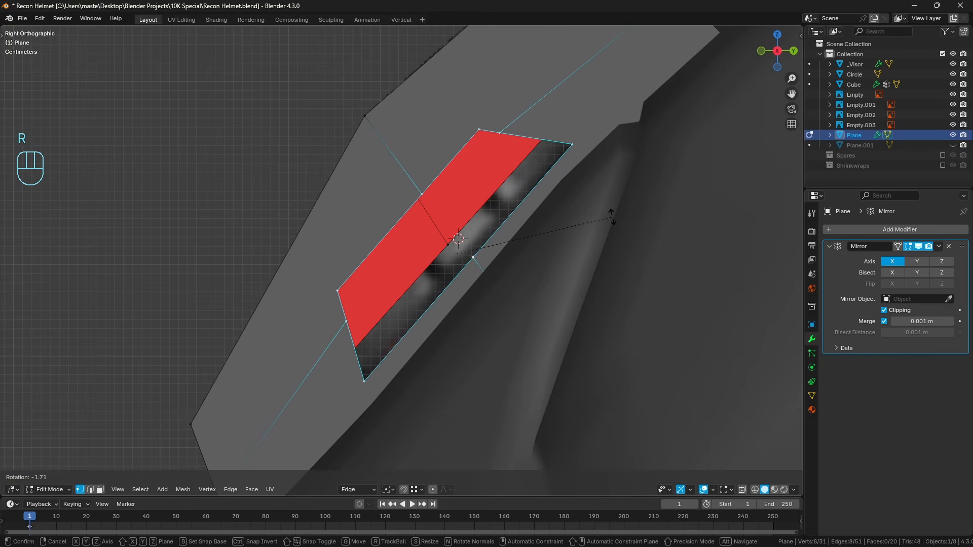
{"action": "left_click", "coordinate": [612, 217]}
{"action": "middle_click_drag", "start_coordinate": [610, 214], "coordinate": [530, 286]}
{"action": "key", "text": "a"}
{"action": "key", "text": "a"}
Knife-cut a line extending the trapezoidal cut's lower short side through the mount's bottom edge.
{"action": "key", "text": "KP_3"}
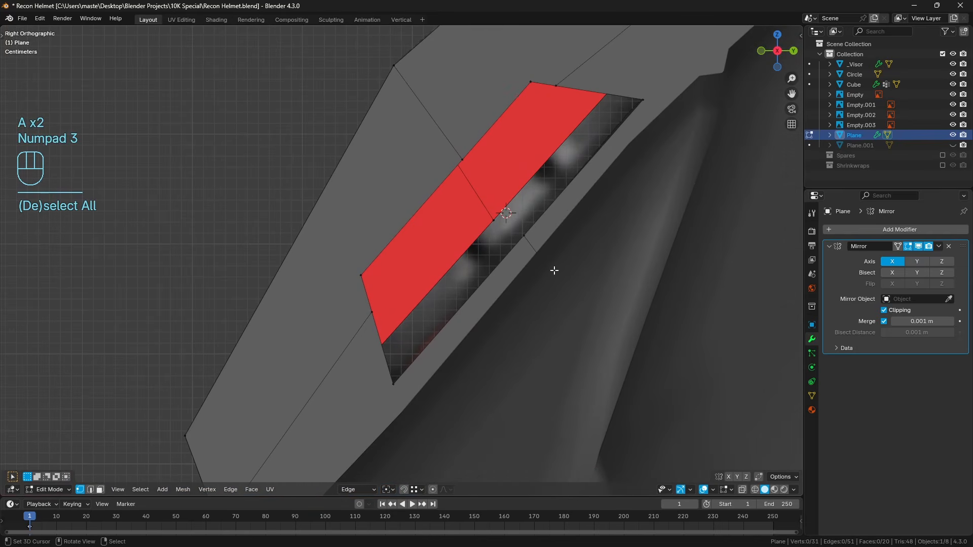
{"action": "middle_click_drag", "start_coordinate": [463, 333], "coordinate": [470, 307], "text": "shift"}
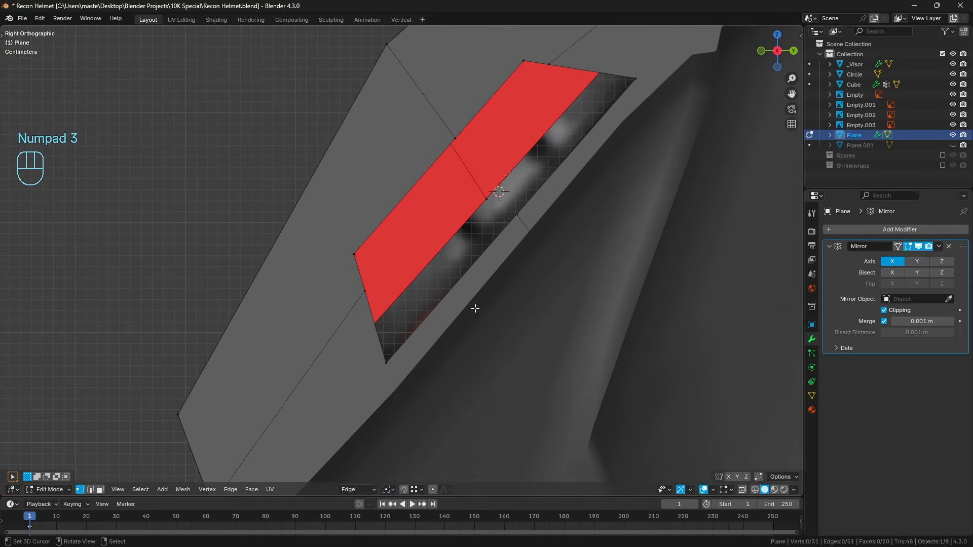
{"action": "key", "text": "k"}
{"action": "left_click", "coordinate": [356, 253]}
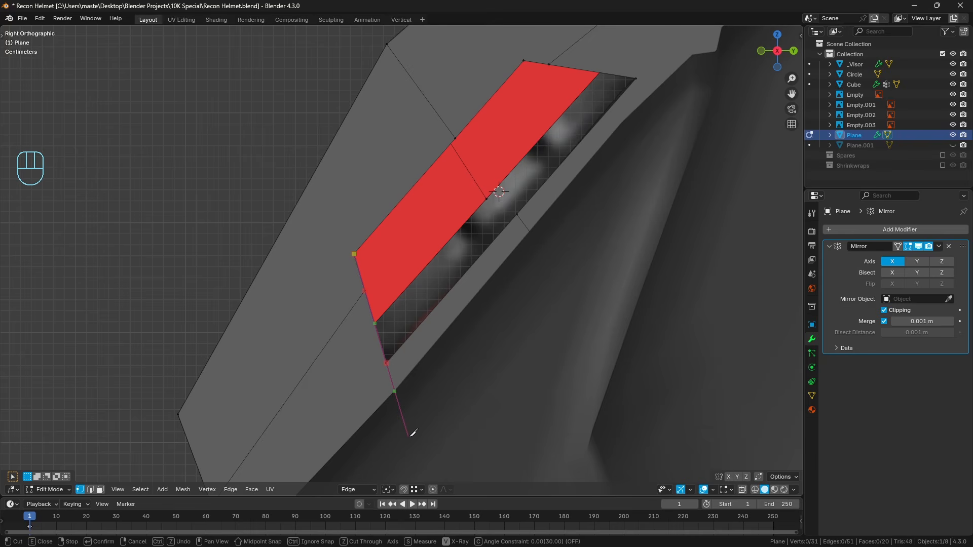
{"action": "left_click", "coordinate": [409, 436]}
{"action": "key", "text": "Return"}
{"action": "middle_click_drag", "start_coordinate": [493, 302], "coordinate": [537, 254], "text": "shift"}
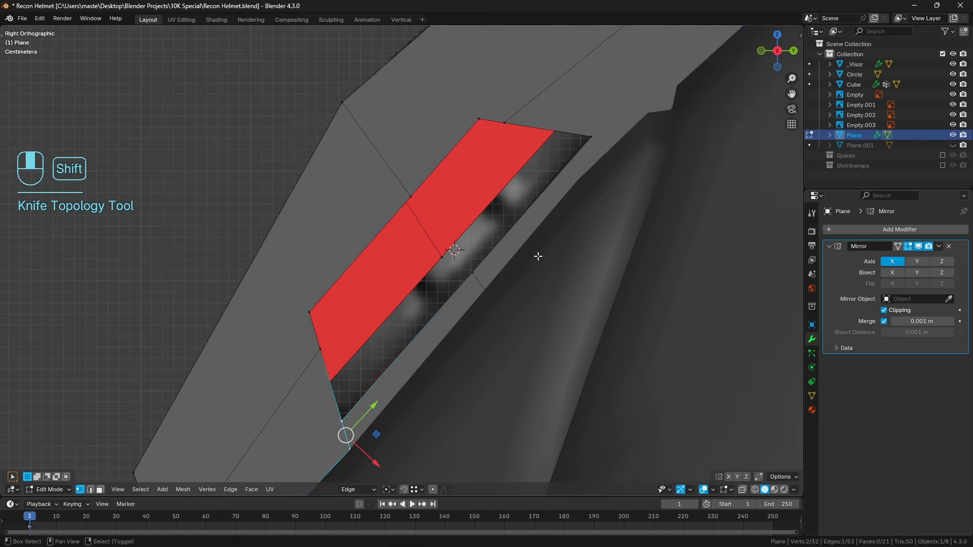
Knife-cut a matching line extending the trapezoidal cut's upper short side past the mount's bottom edge.
{"action": "key", "text": "a"}
{"action": "key", "text": "a"}
{"action": "key", "text": "k"}
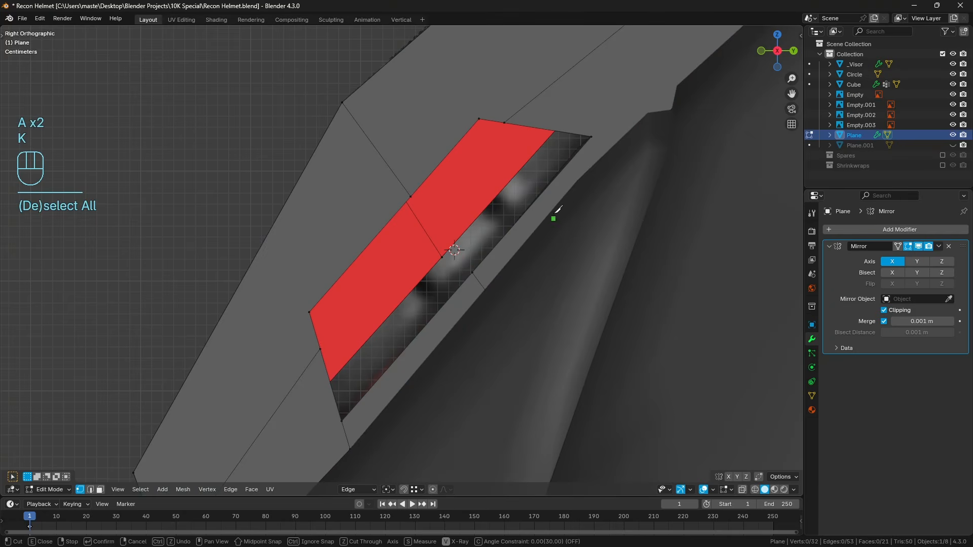
{"action": "left_click", "coordinate": [482, 118]}
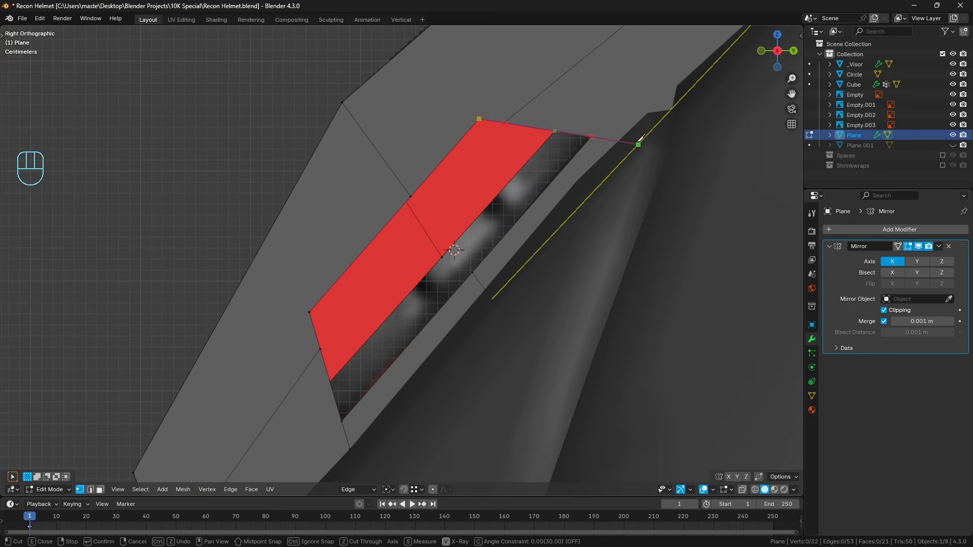
{"action": "double_click", "coordinate": [639, 143]}
{"action": "scroll", "coordinate": [613, 142], "scroll_direction": "down", "scroll_amount": 2}
{"action": "key", "text": "a"}
{"action": "key", "text": "a"}
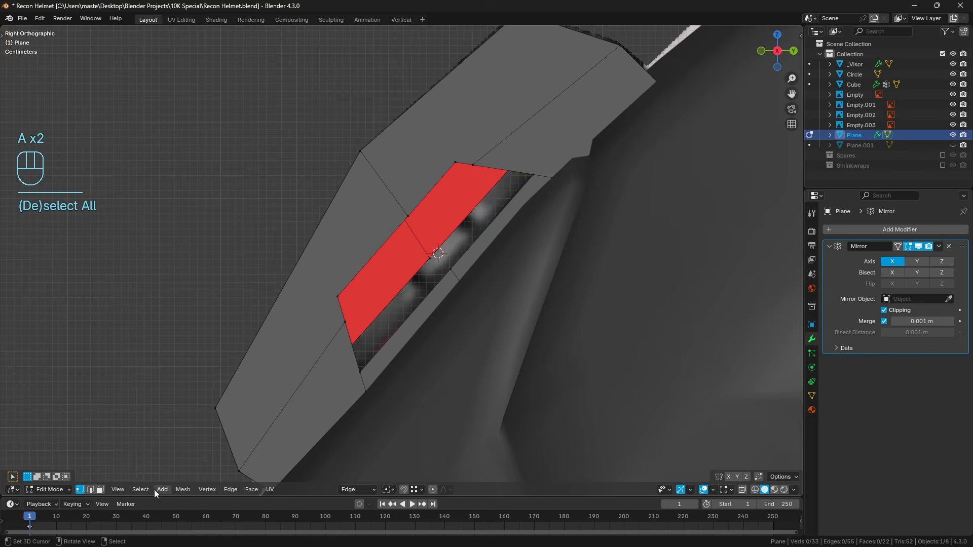
Delete the two narrow faces between the trapezoidal cut and the mount's bottom edge.
{"action": "left_click", "coordinate": [103, 490]}
{"action": "left_click", "coordinate": [449, 324]}
{"action": "left_click", "coordinate": [495, 245], "text": "shift"}
{"action": "key", "text": "z"}
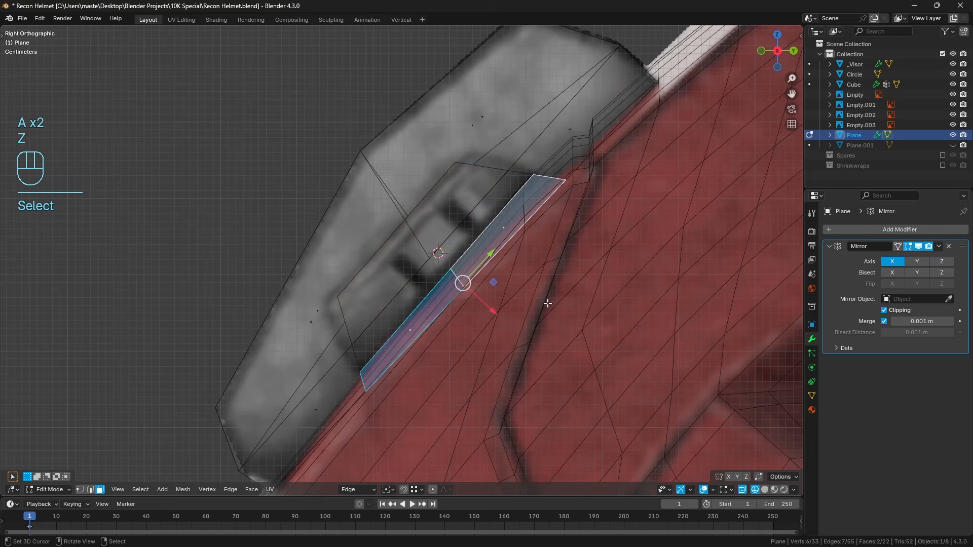
{"action": "key", "text": "z"}
{"action": "key", "text": "x"}
{"action": "left_click", "coordinate": [567, 324]}
{"action": "mouse_move", "coordinate": [568, 325]}
{"action": "middle_mouse_down"}
{"action": "mouse_move", "coordinate": [519, 328]}
{"action": "mouse_move", "coordinate": [571, 323]}
{"action": "middle_mouse_up"}
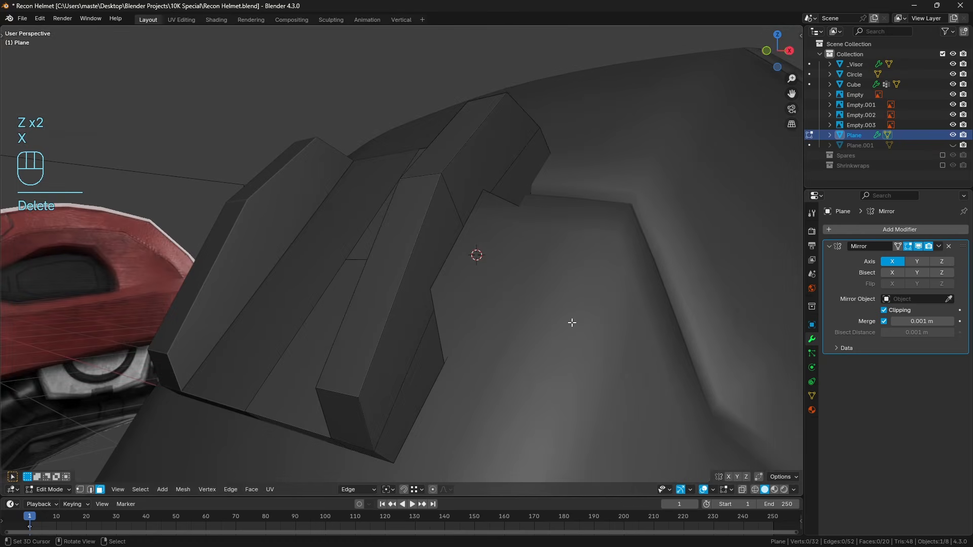
{"action": "left_click", "coordinate": [80, 490]}
{"action": "key", "text": "z"}
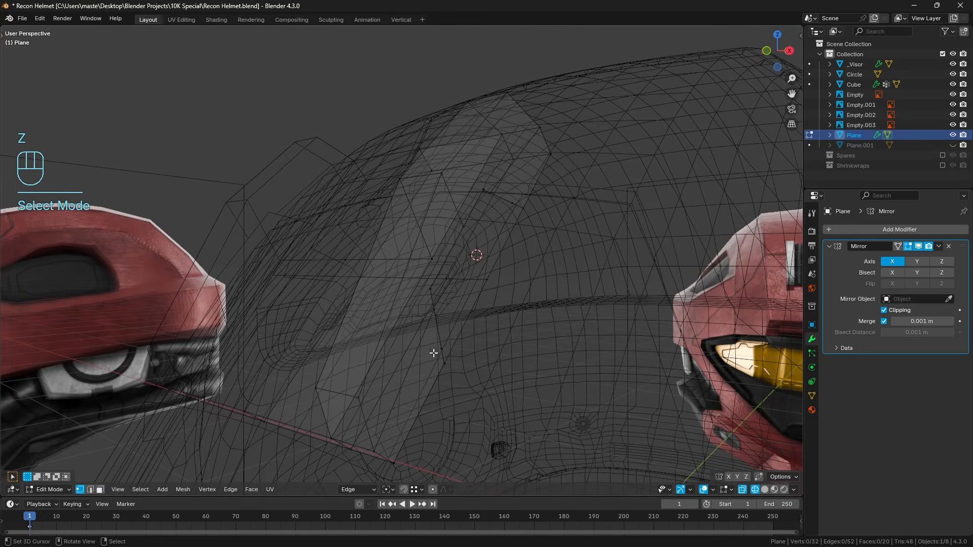
{"action": "middle_click_drag", "start_coordinate": [492, 298], "coordinate": [490, 282]}
{"action": "left_click", "coordinate": [485, 281]}
{"action": "key", "text": "z"}
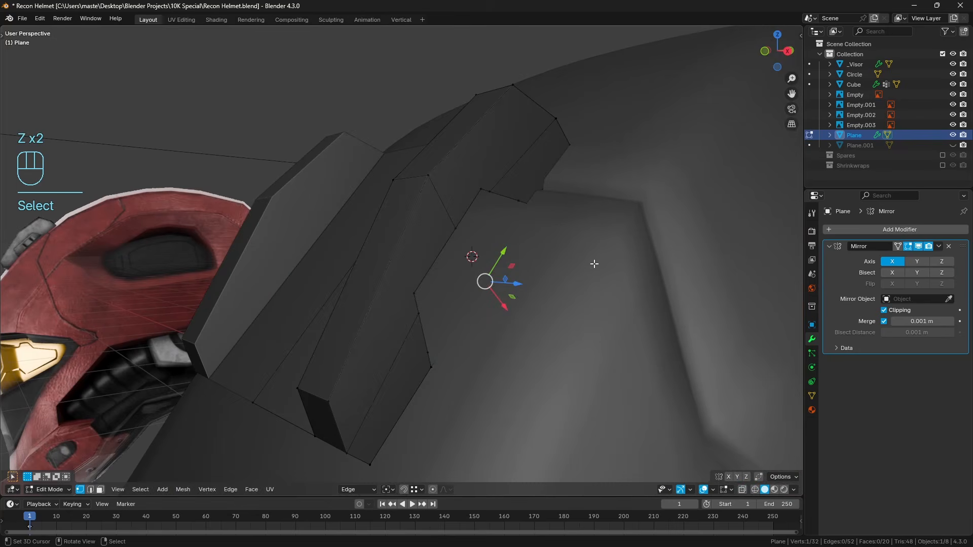
Isolate the mount, delete the four hidden underside faces beside the cut, and return to the full scene.
{"action": "key", "text": "KP_Divide"}
{"action": "key", "text": "a"}
{"action": "key", "text": "a"}
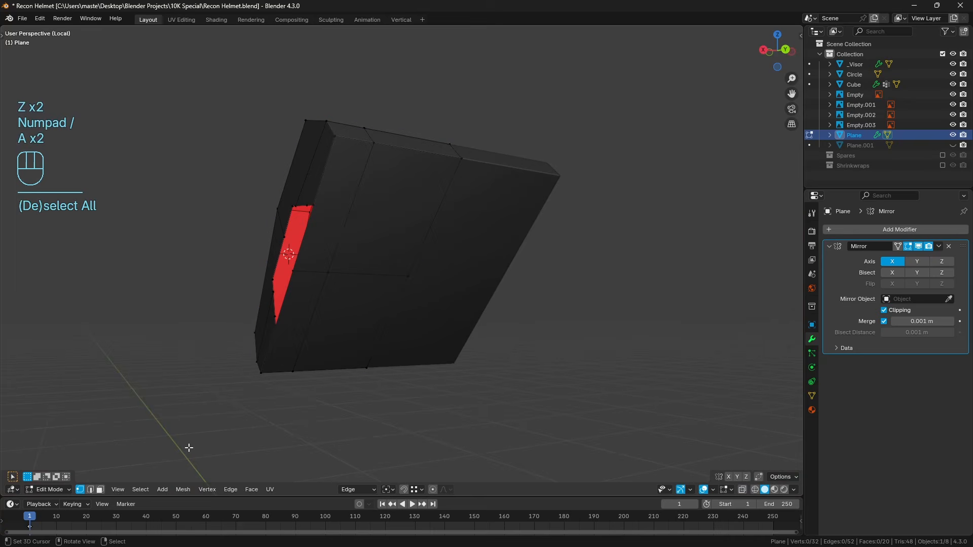
{"action": "left_click", "coordinate": [100, 490]}
{"action": "left_click", "coordinate": [330, 321]}
{"action": "left_click", "coordinate": [330, 246], "text": "shift"}
{"action": "left_click", "coordinate": [293, 324], "text": "shift"}
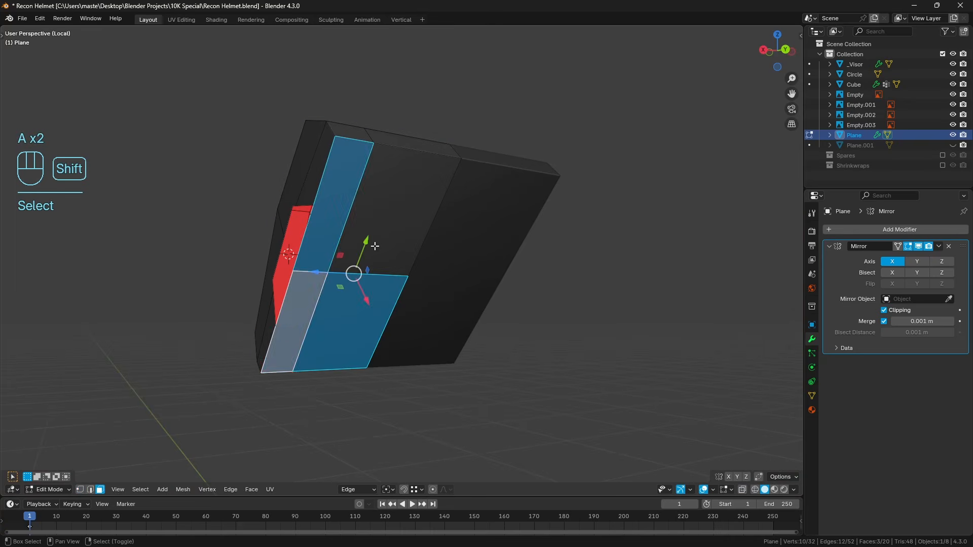
{"action": "left_click", "coordinate": [401, 213], "text": "shift"}
{"action": "key", "text": "x"}
{"action": "left_click", "coordinate": [530, 326]}
{"action": "middle_click_drag", "start_coordinate": [531, 326], "coordinate": [490, 313]}
{"action": "key", "text": "KP_Divide"}
{"action": "key", "text": "a"}
{"action": "key", "text": "a"}
Dissolve the two extra vertices near the bottom ends of the opening's short sides.
{"action": "middle_click_drag", "start_coordinate": [491, 313], "coordinate": [442, 315]}
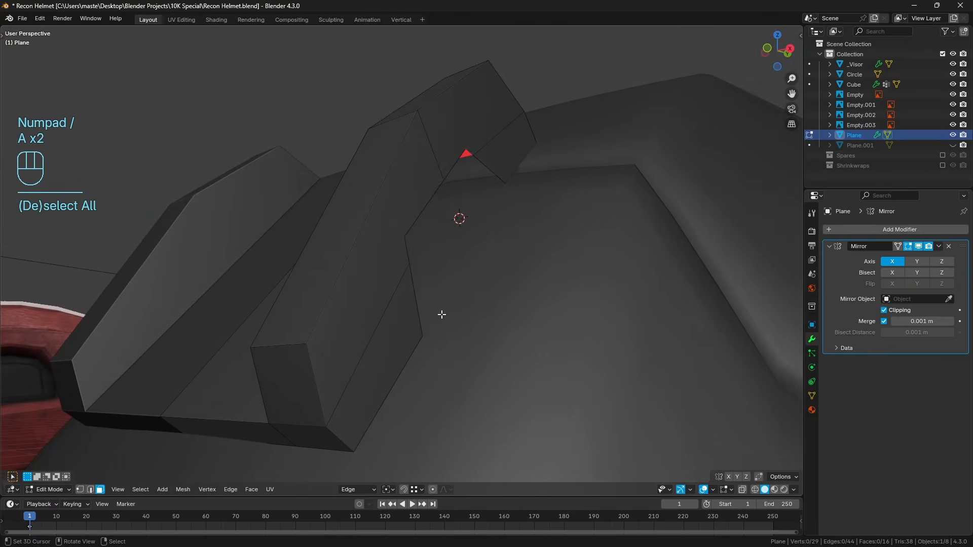
{"action": "left_click", "coordinate": [80, 490]}
{"action": "left_click", "coordinate": [419, 315]}
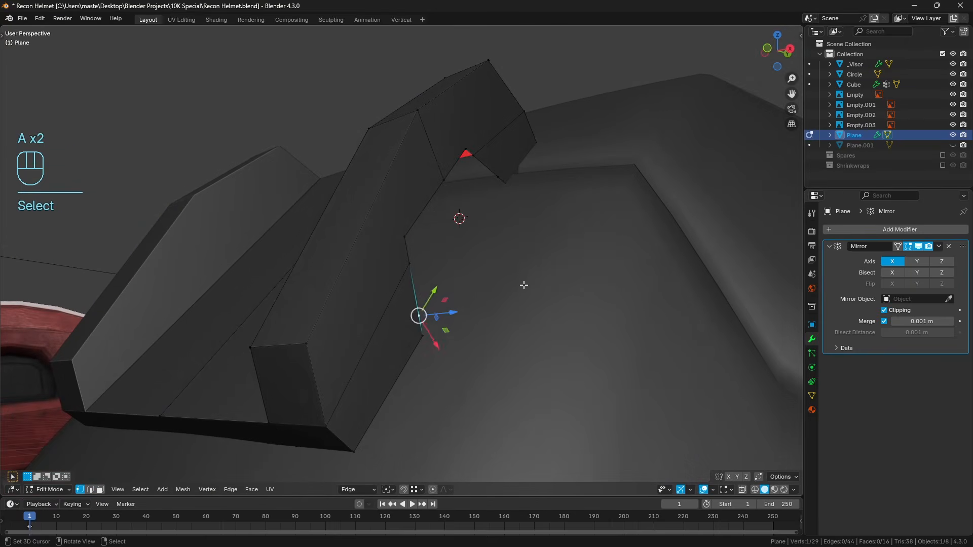
{"action": "middle_click_drag", "start_coordinate": [524, 285], "coordinate": [556, 169]}
{"action": "left_click", "coordinate": [509, 169], "text": "shift"}
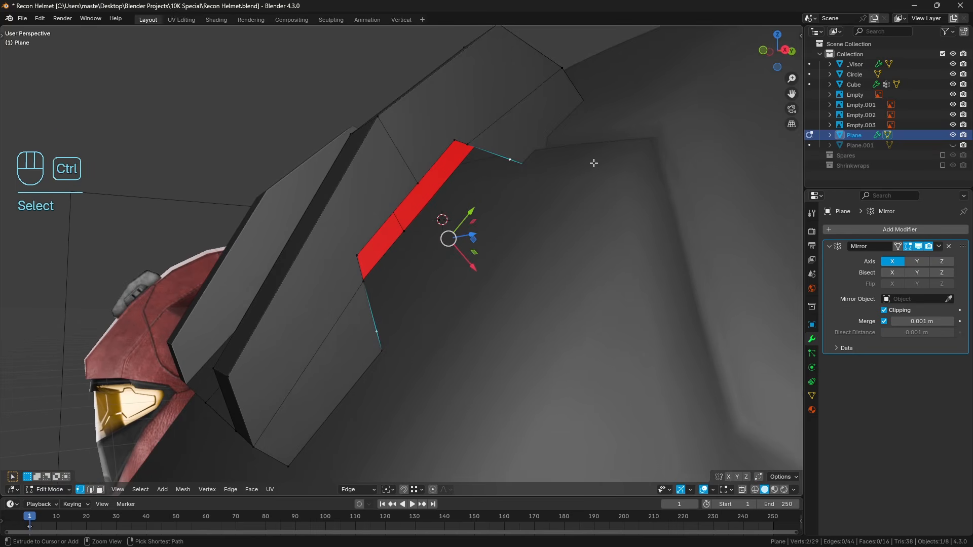
{"action": "key", "text": "ctrl+x"}
{"action": "key", "text": "a"}
{"action": "key", "text": "a"}
Select the whole vertex path around the open trapezoidal cut, from its lower end to its upper end.
{"action": "middle_click_drag", "start_coordinate": [441, 259], "coordinate": [475, 218]}
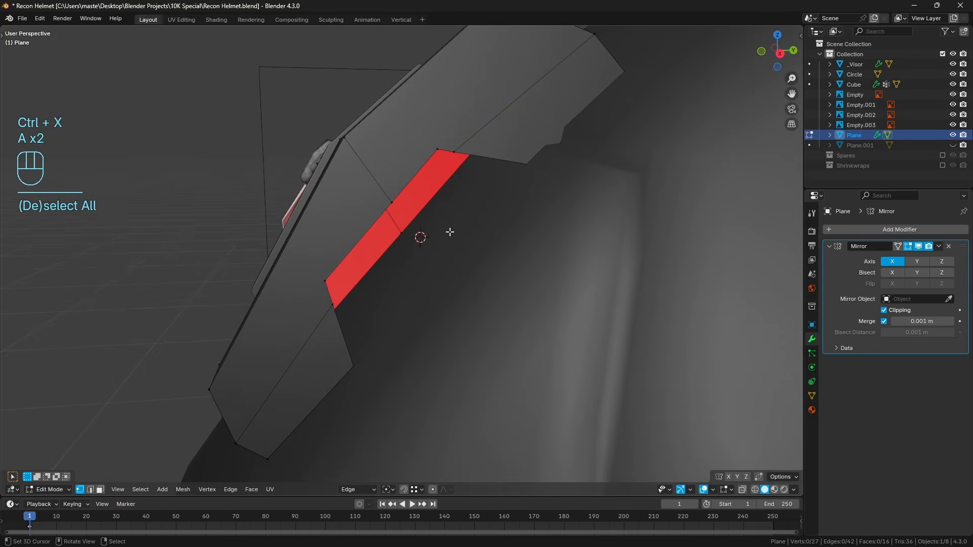
{"action": "right_click", "coordinate": [389, 359]}
{"action": "right_click", "coordinate": [367, 264], "text": "ctrl"}
{"action": "right_click", "coordinate": [460, 134], "text": "ctrl"}
{"action": "right_click", "coordinate": [532, 173], "text": "ctrl"}
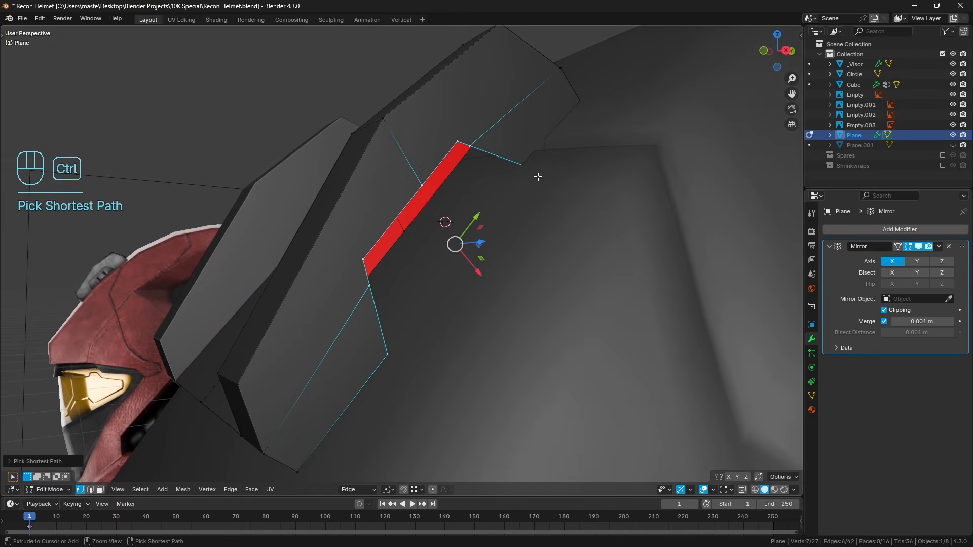
Try to extrude the selected edge path in place.
{"action": "middle_click_drag", "start_coordinate": [538, 177], "coordinate": [553, 199]}
{"action": "key", "text": "e"}
{"action": "right_click", "coordinate": [556, 235]}
{"action": "middle_click_drag", "start_coordinate": [547, 236], "coordinate": [560, 243]}
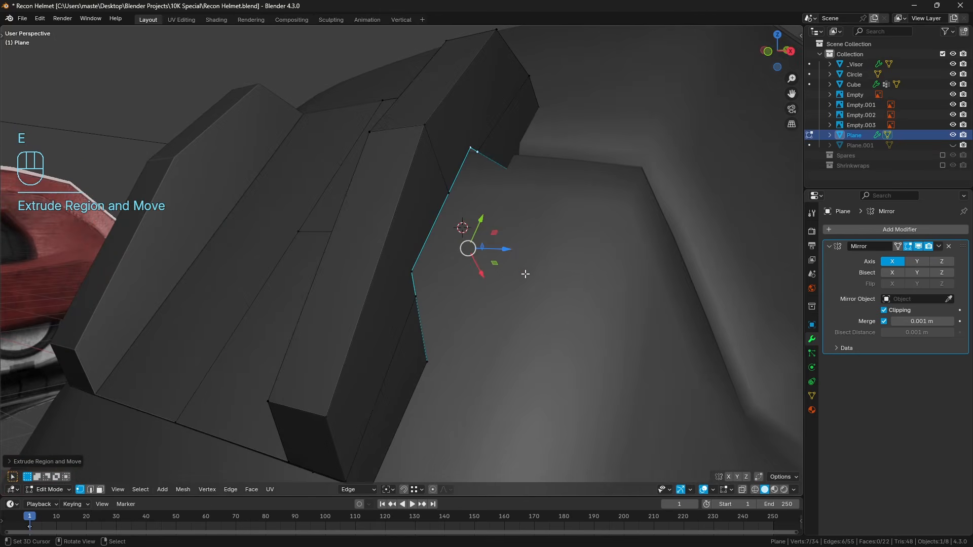
Delete the custom Edge transform orientation and switch the orientation to Normal.
{"action": "left_click", "coordinate": [372, 490]}
{"action": "left_click", "coordinate": [393, 471]}
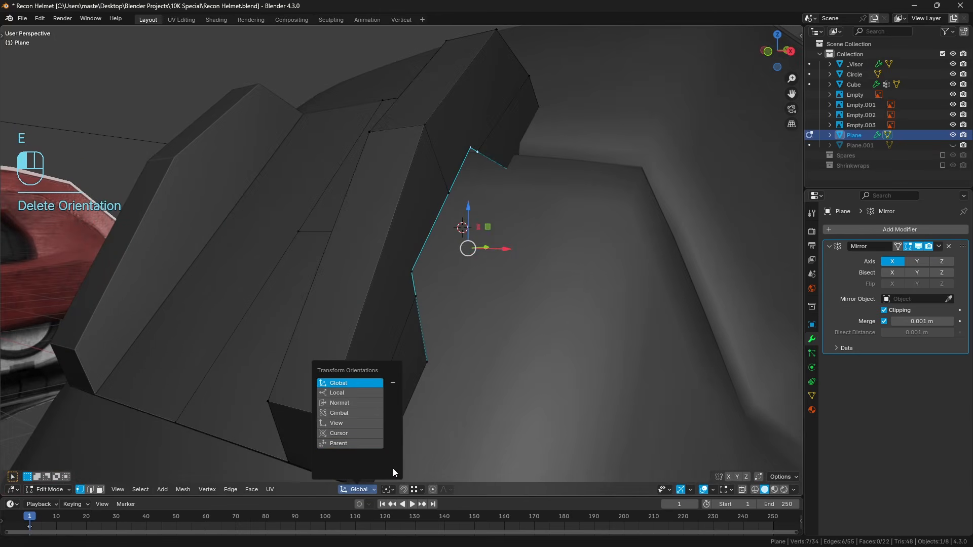
{"action": "left_click", "coordinate": [355, 403]}
{"action": "mouse_move", "coordinate": [507, 263]}
{"action": "middle_mouse_down"}
{"action": "mouse_move", "coordinate": [541, 272]}
{"action": "mouse_move", "coordinate": [510, 260]}
{"action": "middle_mouse_up"}
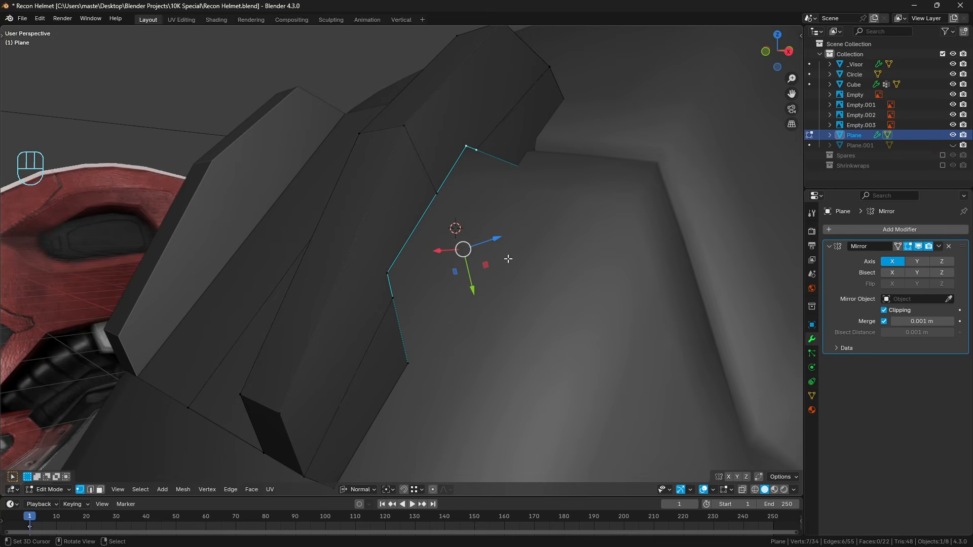
Undo the edge path extrusion and fill the trapezoidal opening with a face instead.
{"action": "key", "text": "ctrl+z"}
{"action": "key", "text": "ctrl+z"}
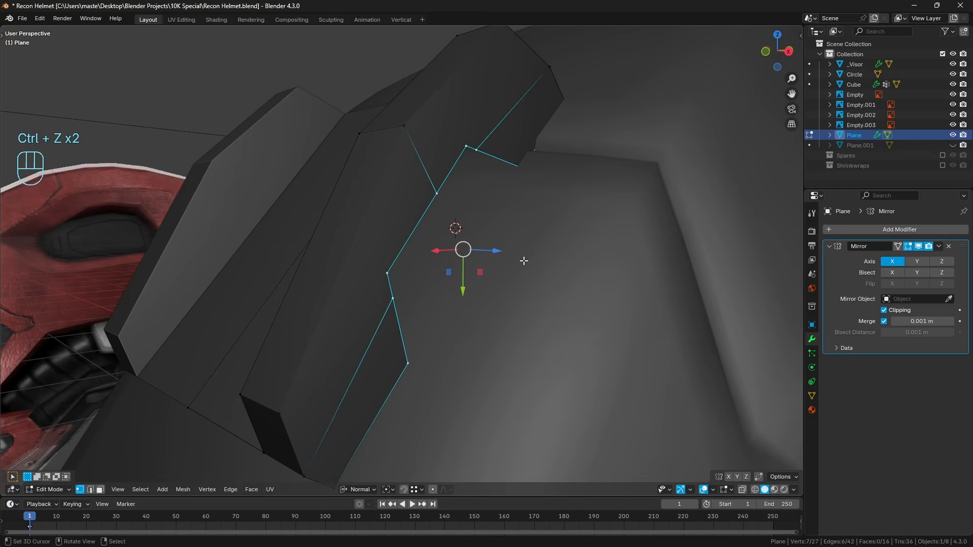
{"action": "key", "text": "f"}
{"action": "middle_click_drag", "start_coordinate": [522, 261], "coordinate": [348, 477]}
Extrude the filled trapezoid face a short distance along its normal and inspect the result.
{"action": "key", "text": "e"}
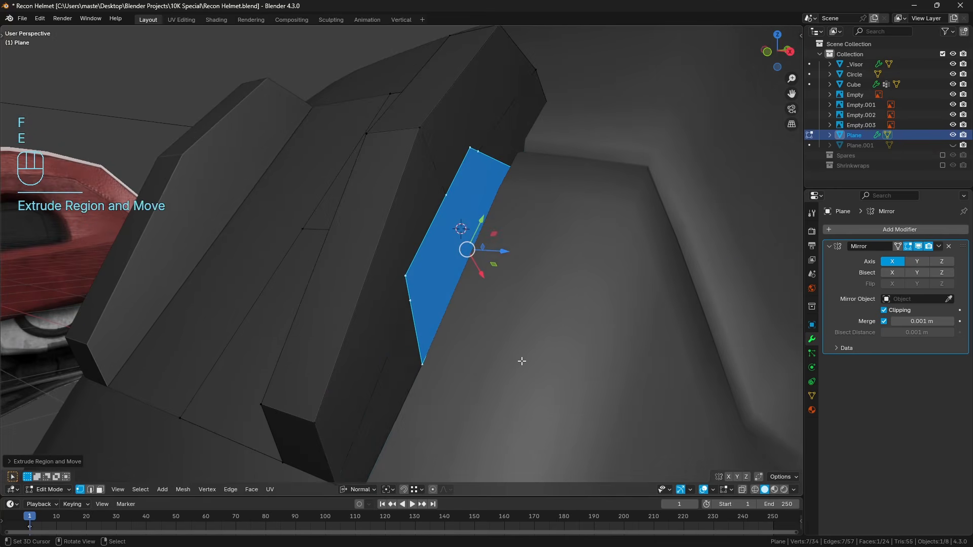
{"action": "middle_click_drag", "start_coordinate": [522, 361], "coordinate": [524, 290]}
{"action": "left_click_drag", "start_coordinate": [513, 257], "coordinate": [530, 264]}
{"action": "middle_click_drag", "start_coordinate": [530, 264], "coordinate": [462, 296]}
{"action": "key", "text": "a"}
{"action": "key", "text": "a"}
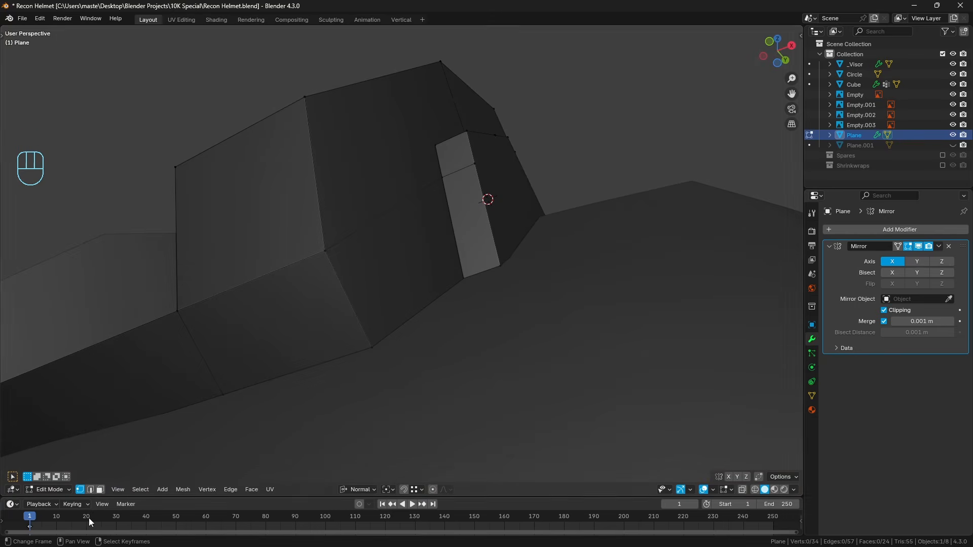
{"action": "left_click", "coordinate": [90, 491]}
{"action": "left_click", "coordinate": [318, 365], "text": "alt"}
{"action": "middle_click_drag", "start_coordinate": [561, 256], "coordinate": [541, 276]}
{"action": "key", "text": "shift+z"}
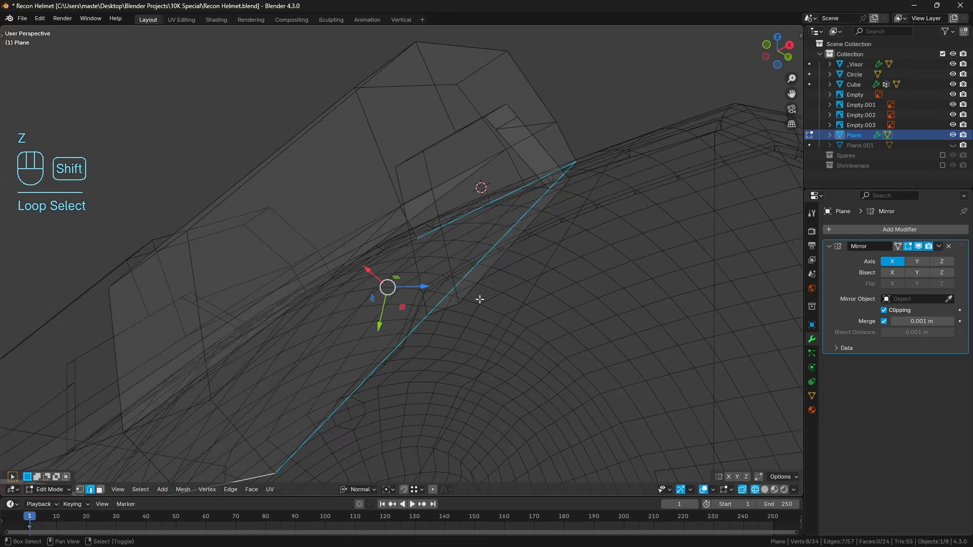
{"action": "middle_click_drag", "start_coordinate": [480, 297], "coordinate": [483, 316]}
{"action": "key", "text": "z"}
Delete the underside face of the extruded trapezoid so its bottom is open.
{"action": "key", "text": "z"}
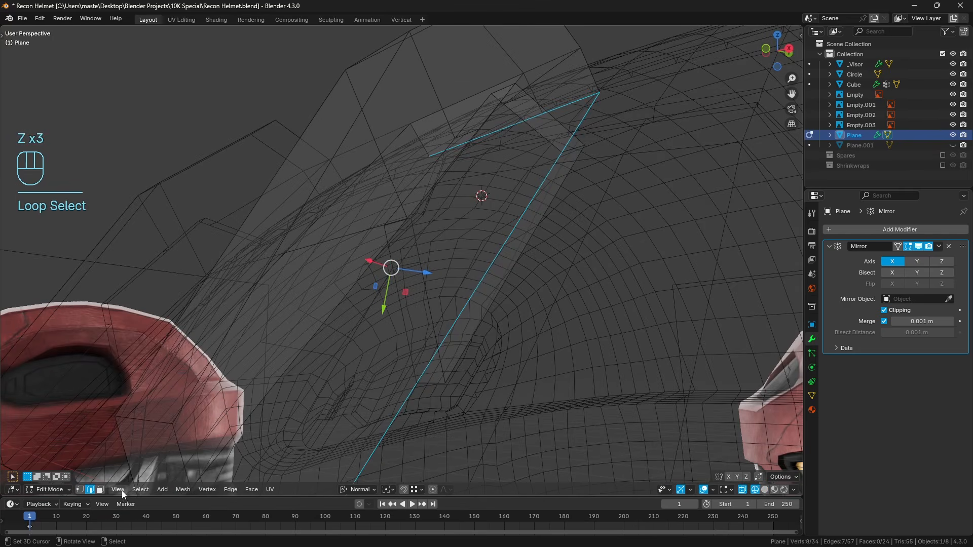
{"action": "left_click", "coordinate": [100, 489]}
{"action": "left_click", "coordinate": [505, 254]}
Select the mount's open bottom edge loop and assign it to a new vertex group.
{"action": "key", "text": "z"}
{"action": "key", "text": "x"}
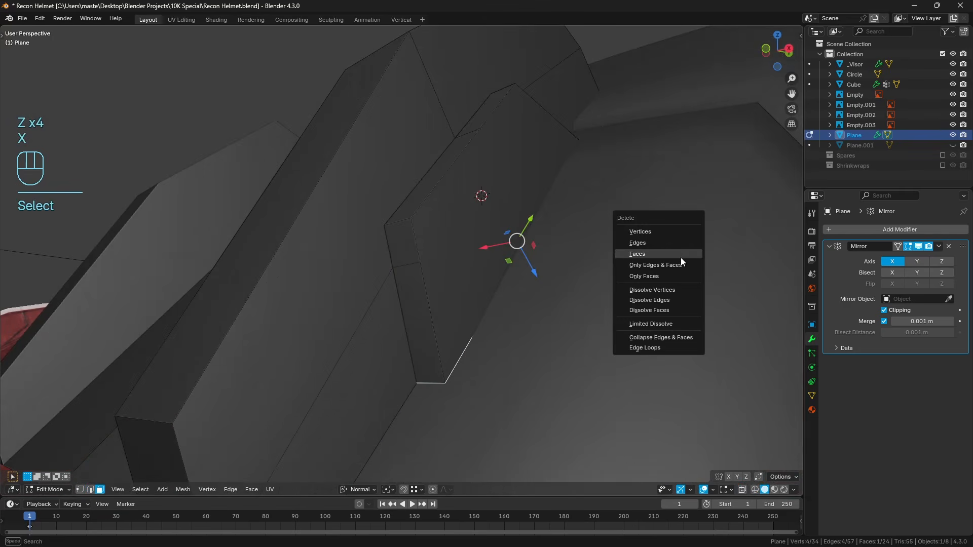
{"action": "left_click", "coordinate": [680, 257]}
{"action": "key", "text": "z"}
{"action": "left_click", "coordinate": [91, 490]}
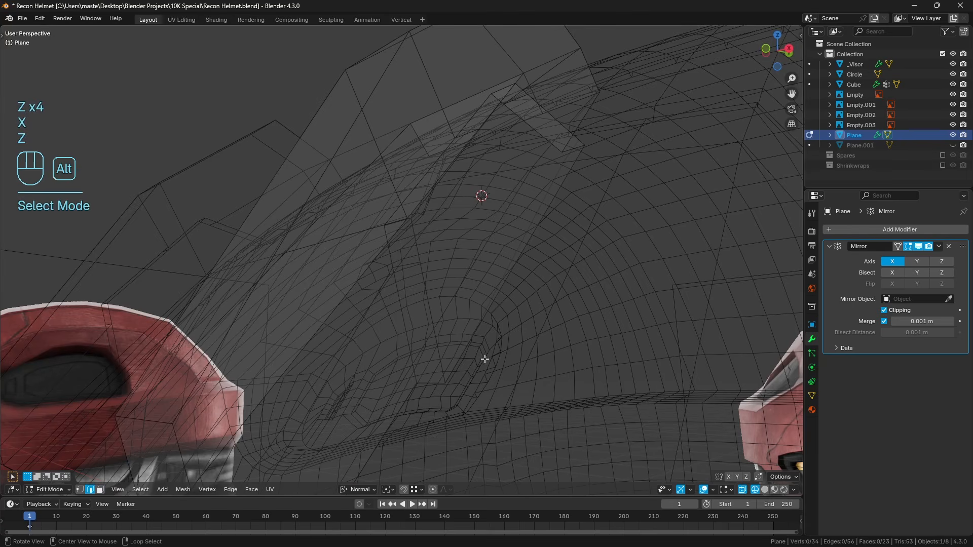
{"action": "left_click", "coordinate": [482, 359], "text": "alt"}
{"action": "middle_click_drag", "start_coordinate": [482, 359], "coordinate": [638, 286]}
{"action": "key", "text": "z"}
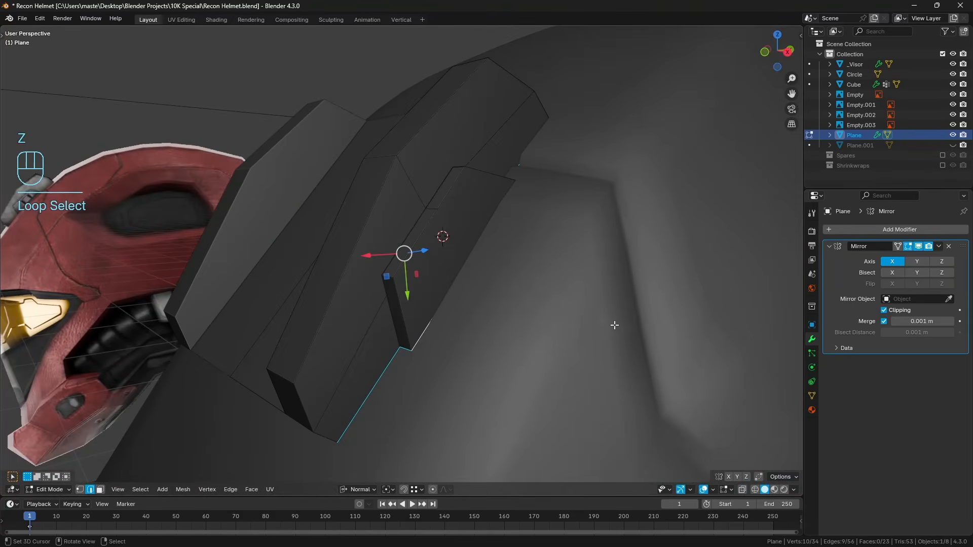
{"action": "left_click", "coordinate": [812, 397]}
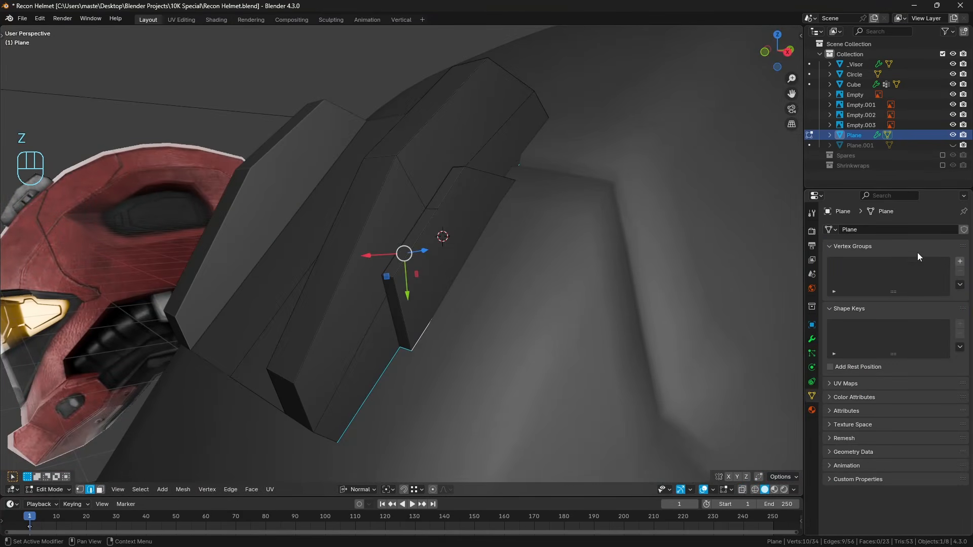
{"action": "left_click", "coordinate": [960, 261]}
{"action": "left_click", "coordinate": [844, 324]}
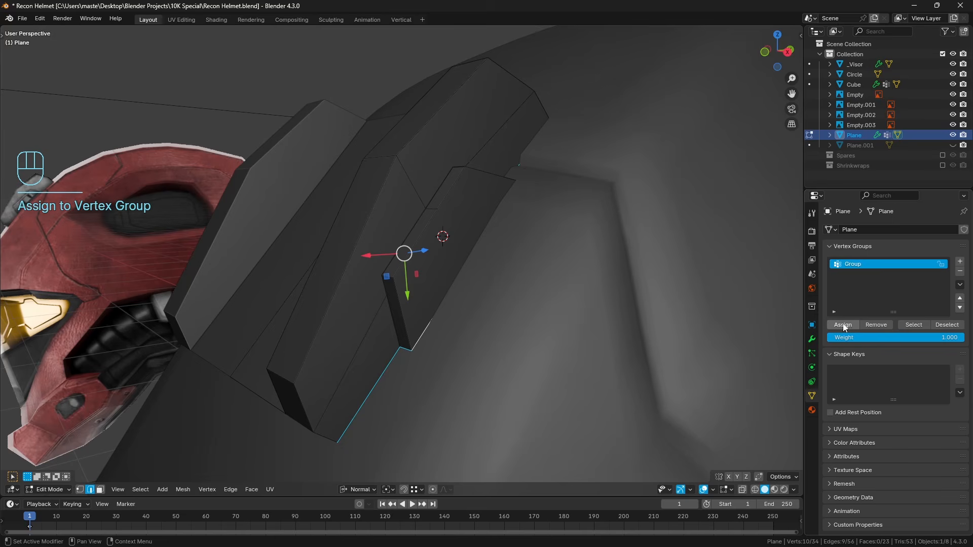
Add a Shrinkwrap modifier to the mount, targeting the helmet object Cube and limited to the vertex group Group.
{"action": "middle_click_drag", "start_coordinate": [612, 213], "coordinate": [619, 217]}
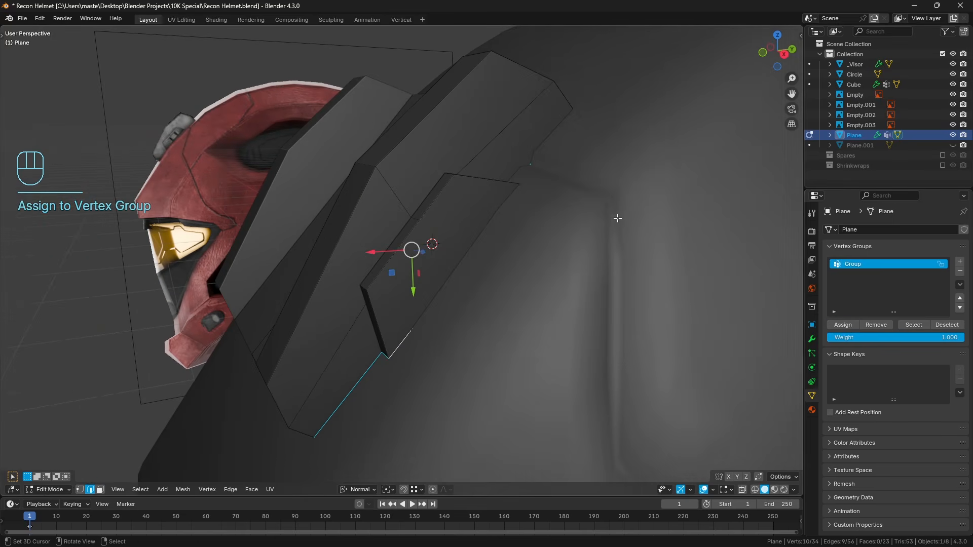
{"action": "left_click", "coordinate": [813, 339]}
{"action": "left_click", "coordinate": [859, 231]}
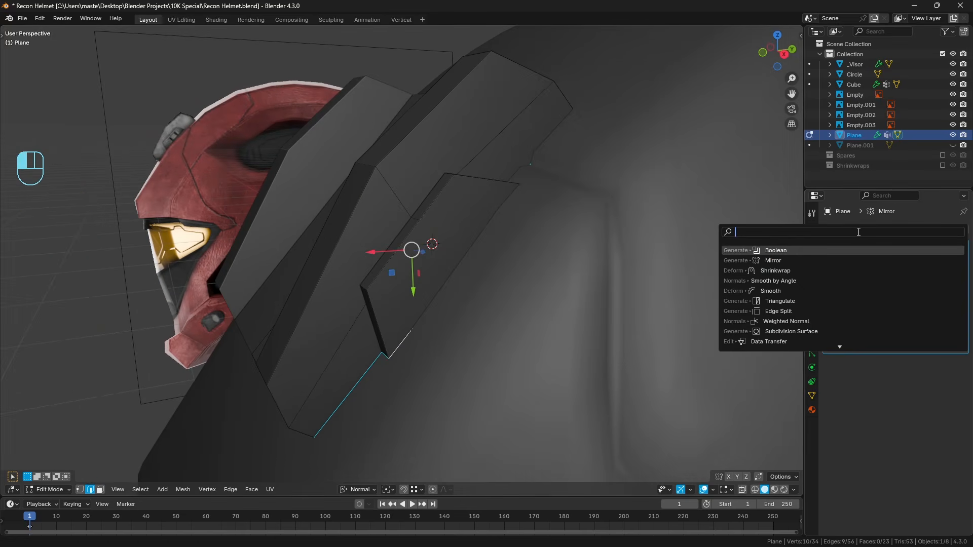
{"action": "type", "text": "shrink"}
{"action": "key", "text": "Return"}
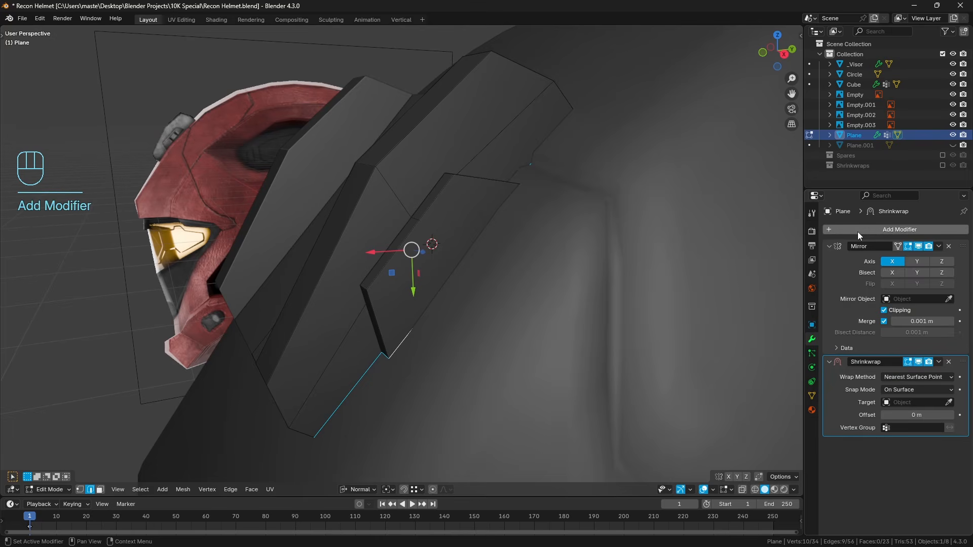
{"action": "left_click", "coordinate": [949, 402]}
{"action": "left_click", "coordinate": [489, 344]}
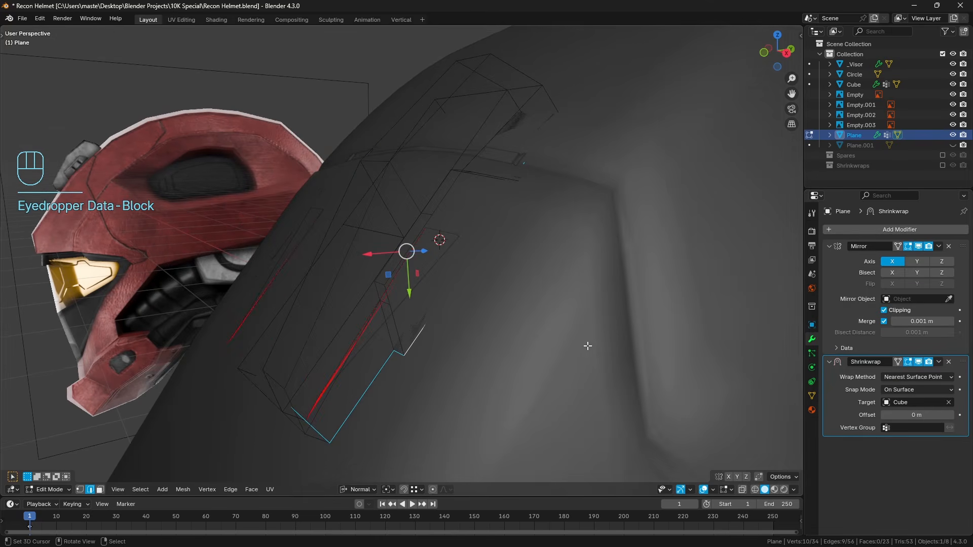
{"action": "left_click", "coordinate": [909, 426]}
{"action": "left_click", "coordinate": [908, 443]}
Show the Shrinkwrap result on the edit cage and inspect how the mount's edges meet the helmet surface.
{"action": "middle_click_drag", "start_coordinate": [538, 339], "coordinate": [524, 302]}
{"action": "key", "text": "a"}
{"action": "key", "text": "a"}
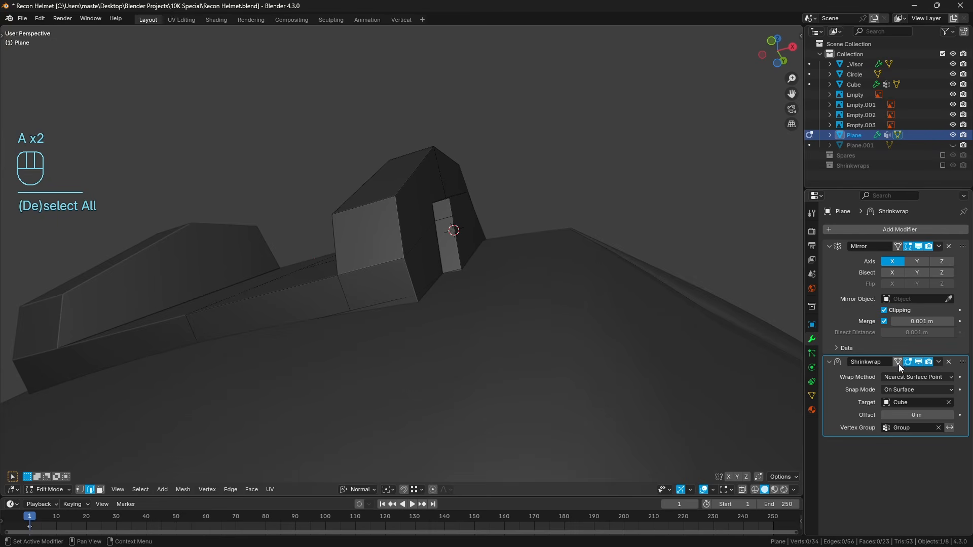
{"action": "middle_click_drag", "start_coordinate": [588, 333], "coordinate": [536, 328]}
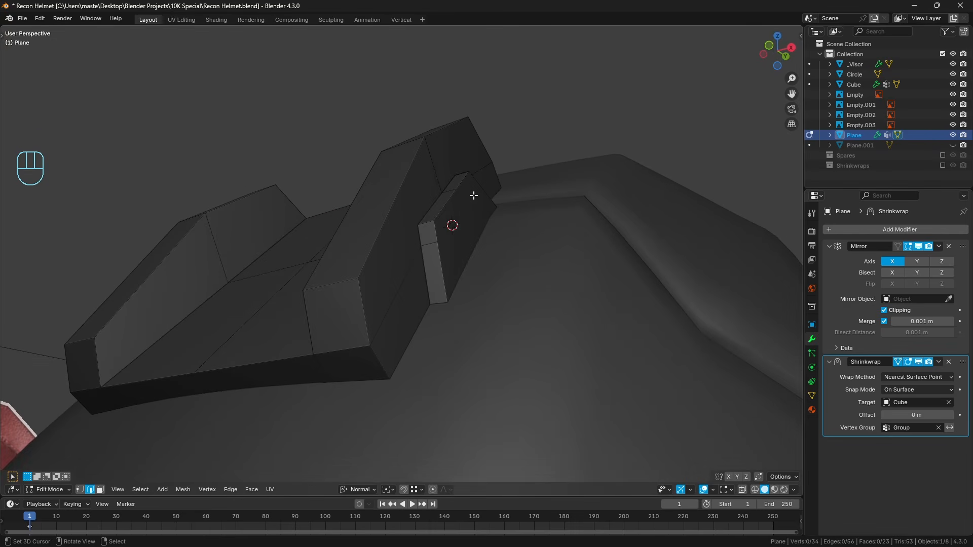
{"action": "middle_click_drag", "start_coordinate": [524, 115], "coordinate": [559, 175]}
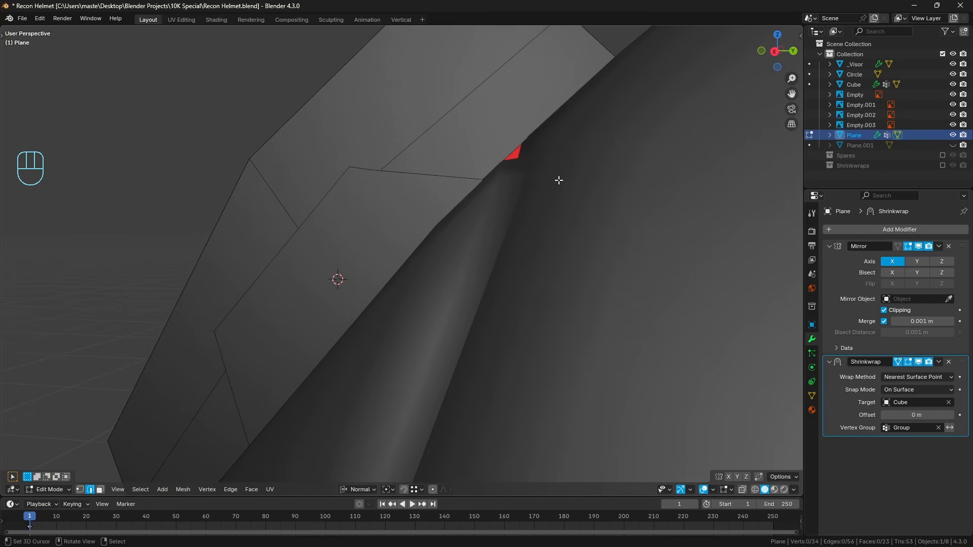
{"action": "middle_click_drag", "start_coordinate": [545, 184], "coordinate": [547, 186]}
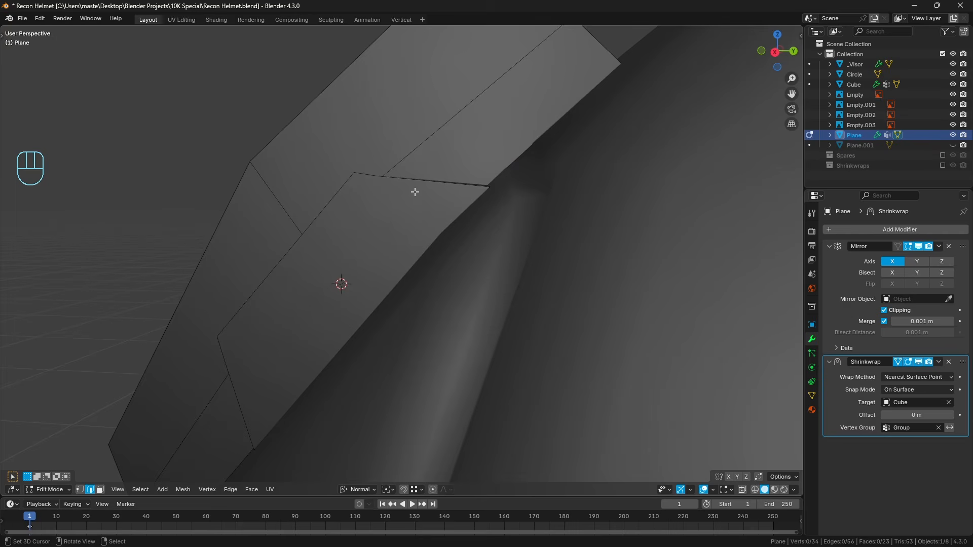
{"action": "middle_click_drag", "start_coordinate": [416, 192], "coordinate": [512, 181]}
{"action": "middle_click_drag", "start_coordinate": [563, 237], "coordinate": [451, 236]}
{"action": "key", "text": "KP_3"}
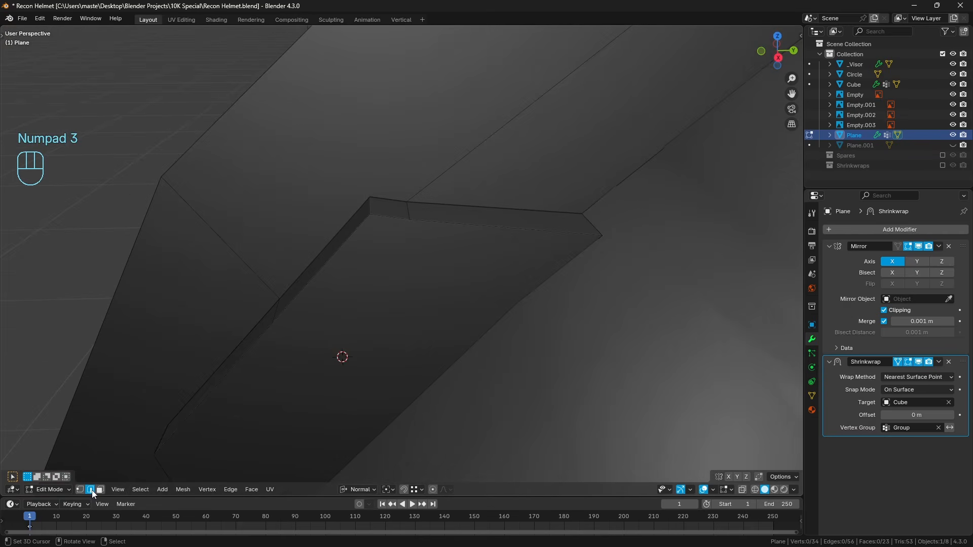
Dissolve the short edge across the trapezoid's upper end and the connected edge running along the mount's side.
{"action": "right_click", "coordinate": [408, 211]}
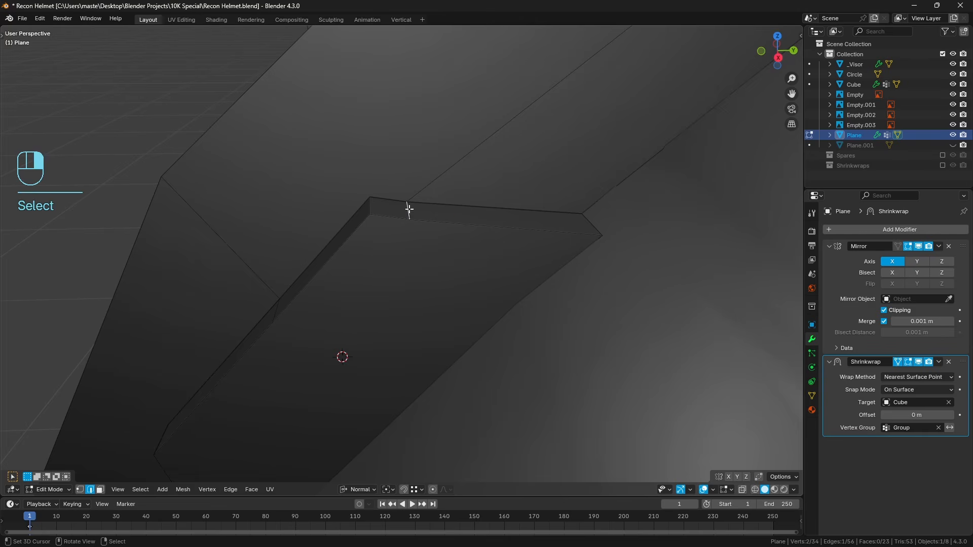
{"action": "right_click", "coordinate": [426, 183], "text": "shift"}
{"action": "right_click", "coordinate": [414, 207], "text": "shift"}
{"action": "scroll", "coordinate": [414, 207], "scroll_direction": "down", "scroll_amount": 2}
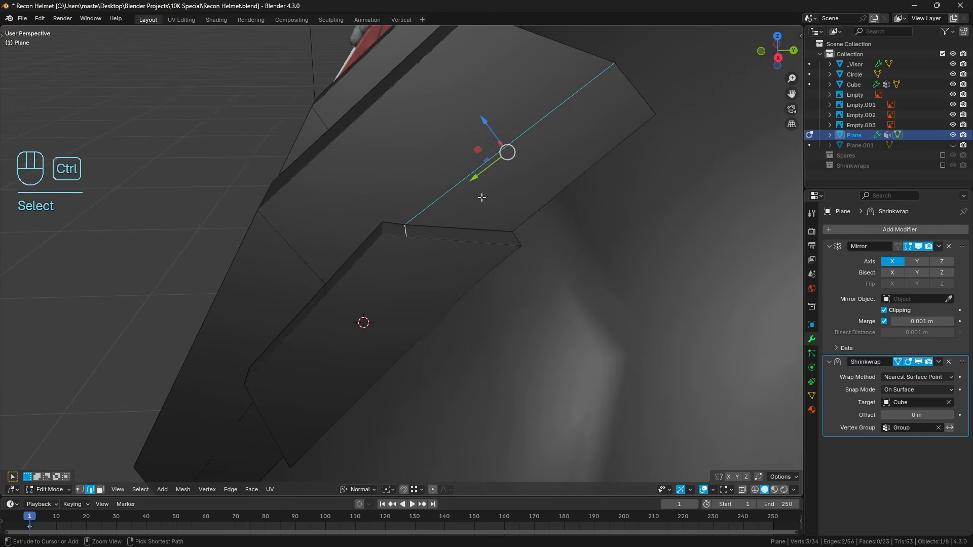
{"action": "key", "text": "ctrl+x"}
{"action": "middle_click_drag", "start_coordinate": [459, 215], "coordinate": [489, 185]}
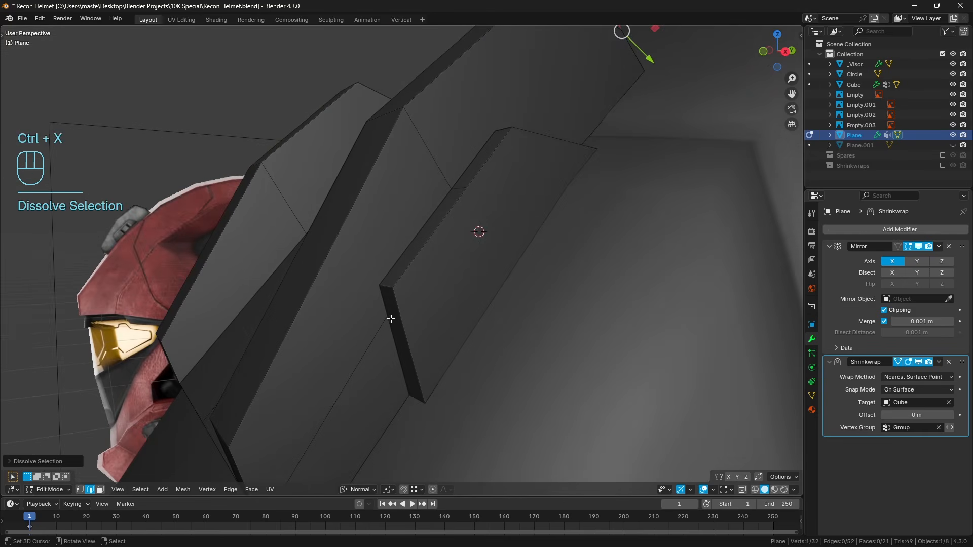
Dissolve the redundant edges at the trapezoid's lower end and on the adjoining part of the mount's side.
{"action": "right_click", "coordinate": [391, 318]}
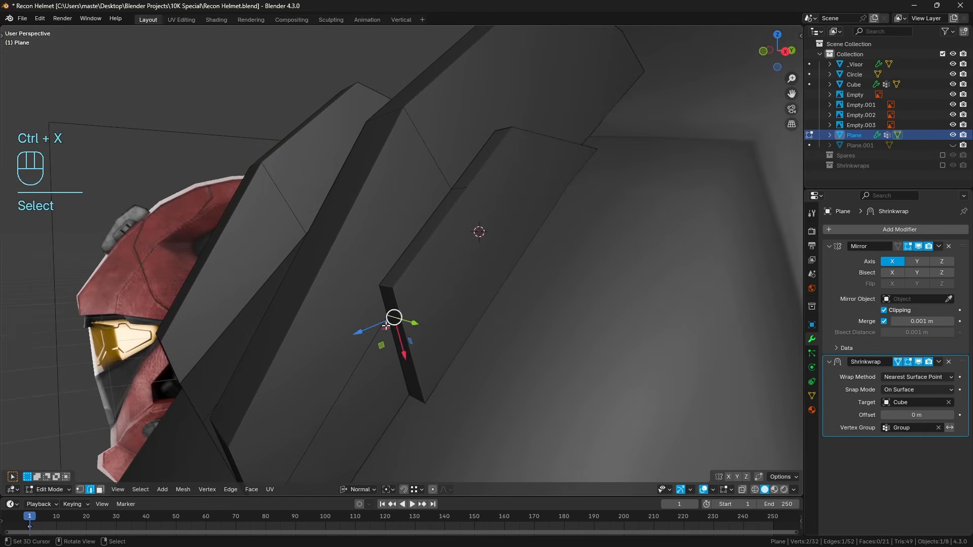
{"action": "middle_click_drag", "start_coordinate": [394, 319], "coordinate": [461, 252]}
{"action": "key", "text": "ctrl+x"}
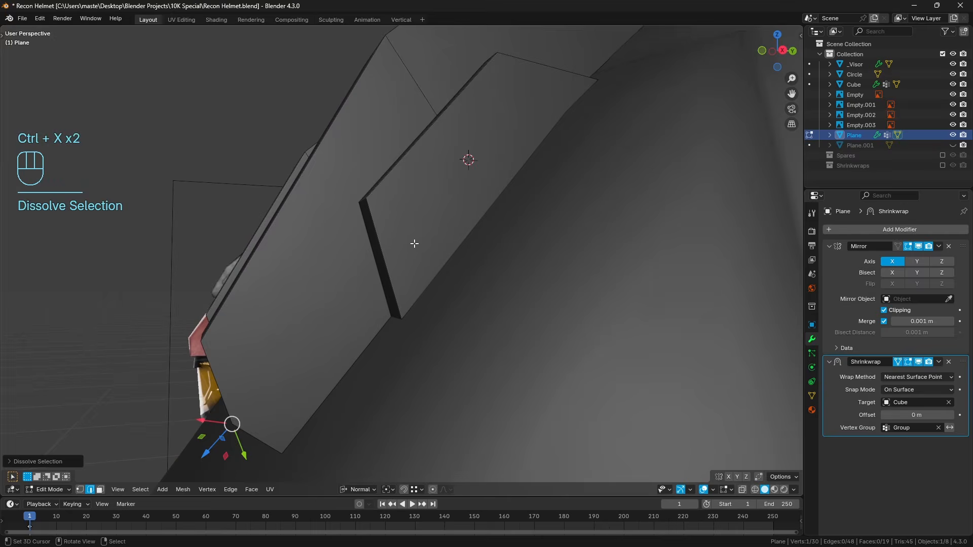
{"action": "key", "text": "a"}
{"action": "key", "text": "a"}
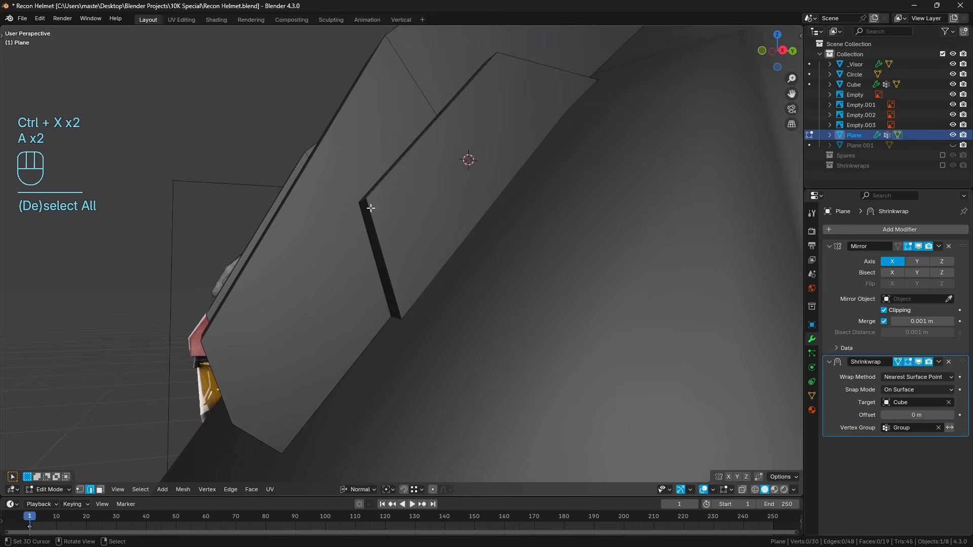
{"action": "middle_click_drag", "start_coordinate": [488, 222], "coordinate": [523, 188]}
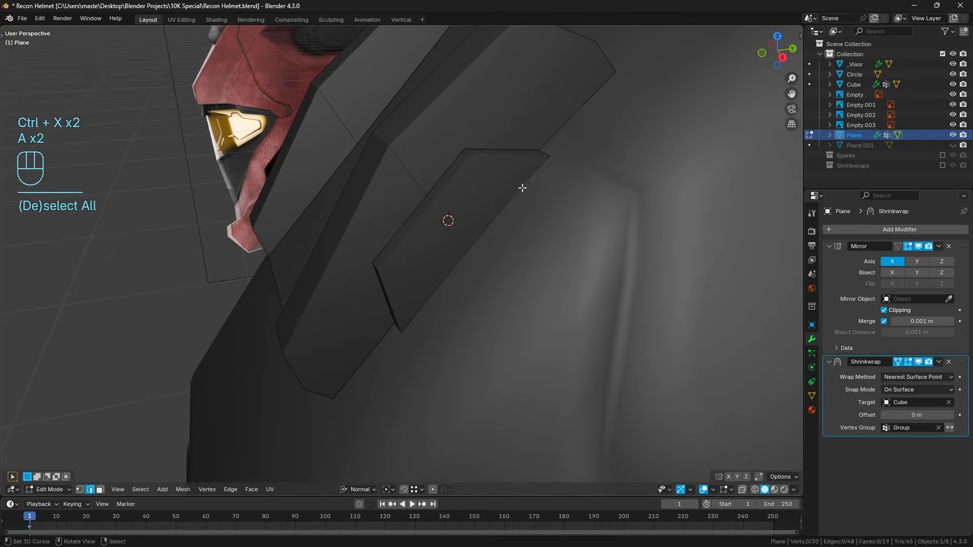
Apply the mount's Shrinkwrap modifier in Object Mode and return to editing the mesh with nothing selected.
{"action": "key", "text": "Tab"}
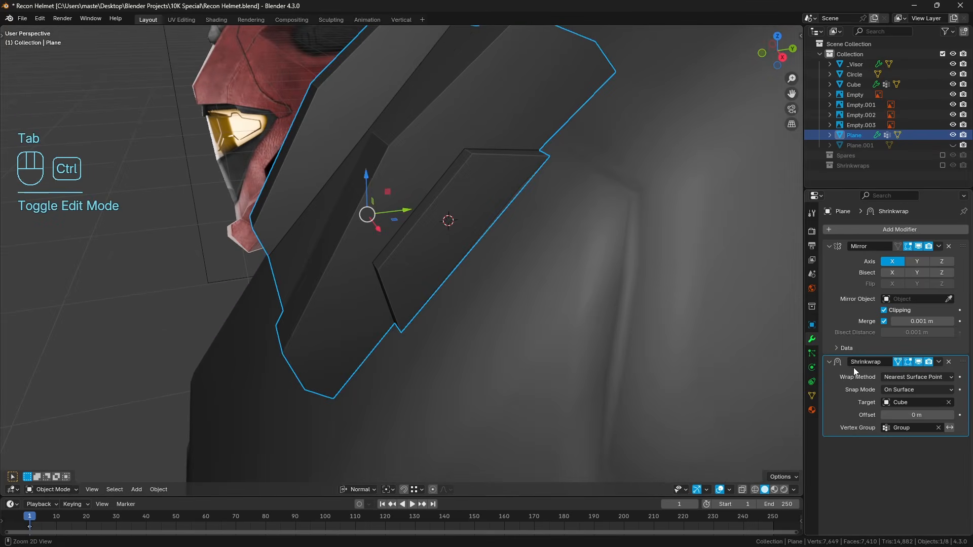
{"action": "key", "text": "ctrl+a"}
{"action": "key", "text": "Tab"}
{"action": "key", "text": "a"}
{"action": "middle_click_drag", "start_coordinate": [509, 279], "coordinate": [516, 255]}
{"action": "key", "text": "a"}
{"action": "key", "text": "a"}
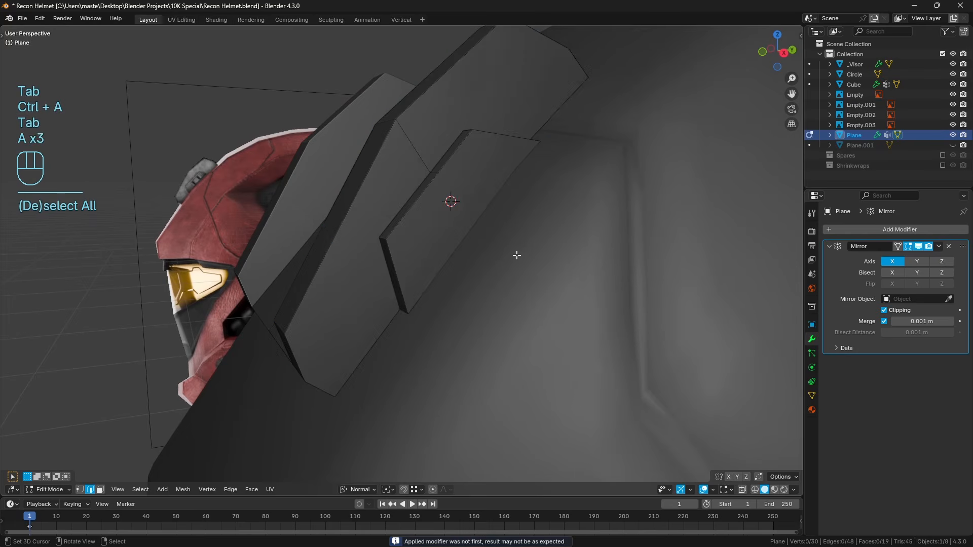
In the right orthographic view, slide the trapezoid's outer lower corner vertex along its bottom edge to align with the inner corner.
{"action": "key", "text": "KP_3"}
{"action": "key", "text": "z"}
{"action": "left_click", "coordinate": [394, 269]}
{"action": "scroll", "coordinate": [437, 285], "scroll_direction": "up", "scroll_amount": 5}
{"action": "key", "text": "z"}
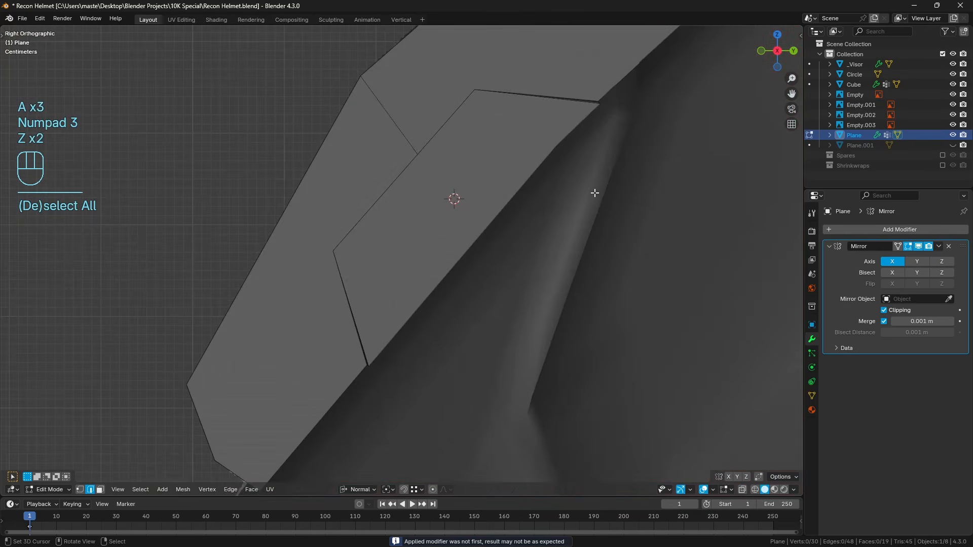
{"action": "scroll", "coordinate": [593, 192], "scroll_direction": "up", "scroll_amount": 2}
{"action": "middle_click_drag", "start_coordinate": [593, 191], "coordinate": [517, 311], "text": "shift"}
{"action": "left_click", "coordinate": [80, 490]}
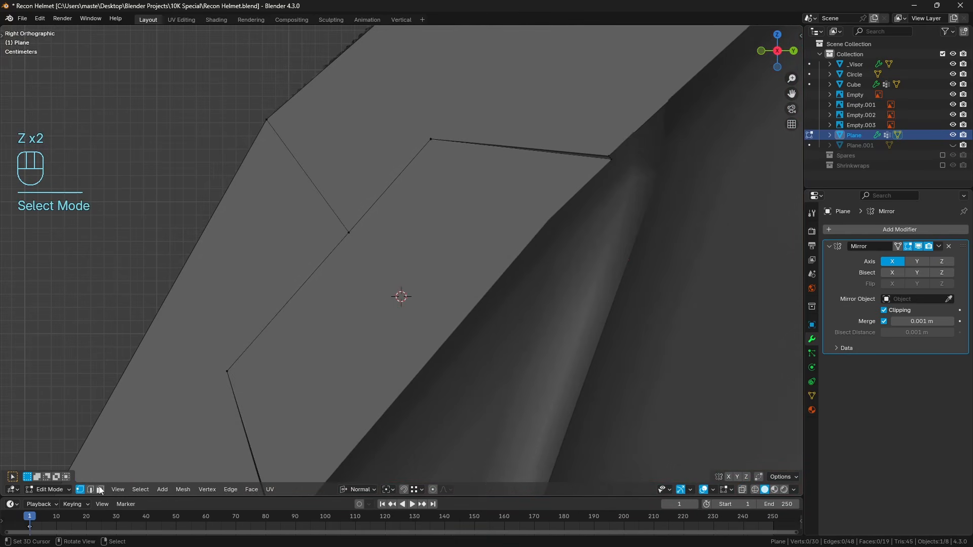
{"action": "middle_click_drag", "start_coordinate": [382, 364], "coordinate": [425, 231], "text": "shift"}
{"action": "right_click", "coordinate": [326, 405]}
{"action": "middle_click_drag", "start_coordinate": [427, 310], "coordinate": [459, 266], "text": "shift"}
{"action": "scroll", "coordinate": [440, 315], "scroll_direction": "up", "scroll_amount": 1}
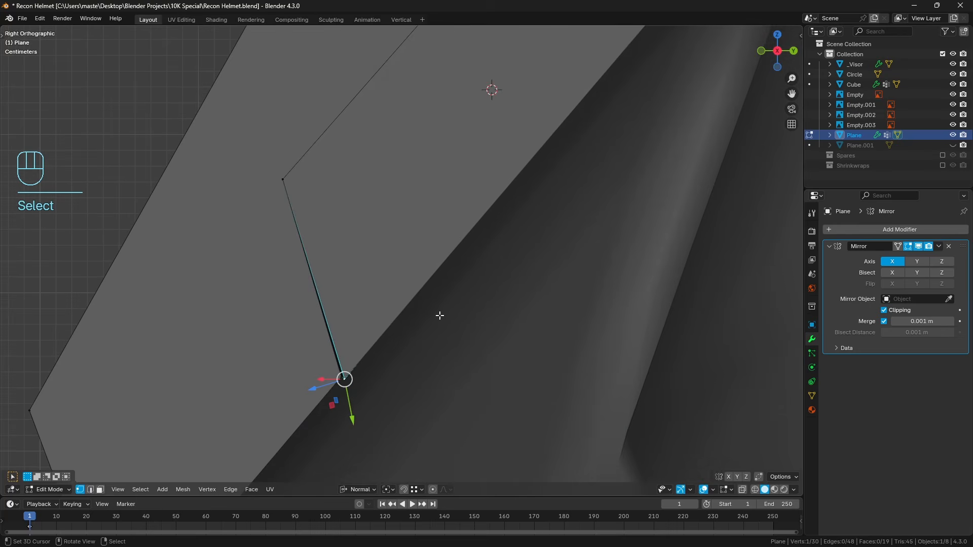
{"action": "key", "text": "g"}
{"action": "key", "text": "g"}
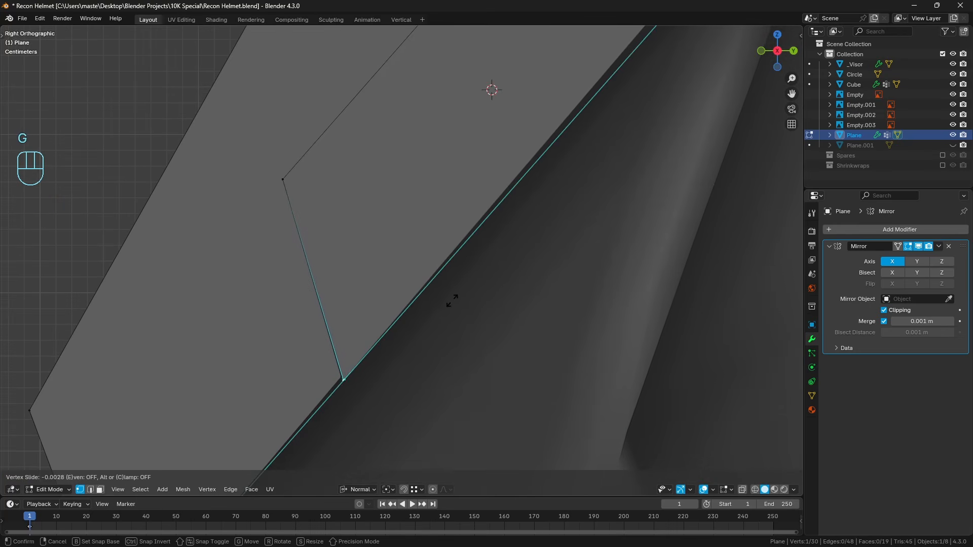
{"action": "left_click", "coordinate": [383, 302]}
In wireframe shading, slide the trapezoid's outer upper corner vertex along its bottom edge to align with the inner corner.
{"action": "key", "text": "shift+z"}
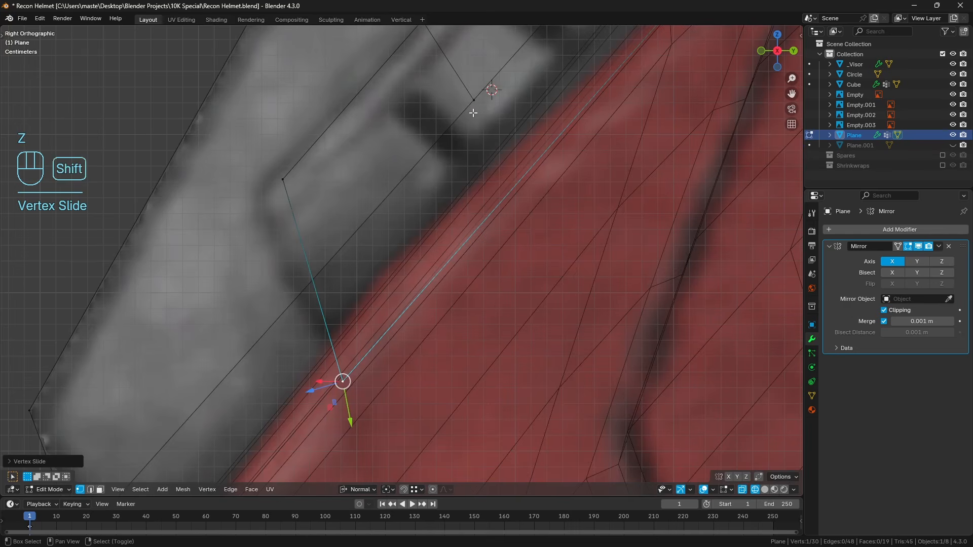
{"action": "middle_click_drag", "start_coordinate": [421, 122], "coordinate": [286, 384], "text": "shift"}
{"action": "middle_click_drag", "start_coordinate": [545, 178], "coordinate": [494, 226], "text": "shift"}
{"action": "right_click", "coordinate": [550, 241]}
{"action": "scroll", "coordinate": [554, 249], "scroll_direction": "up", "scroll_amount": 1}
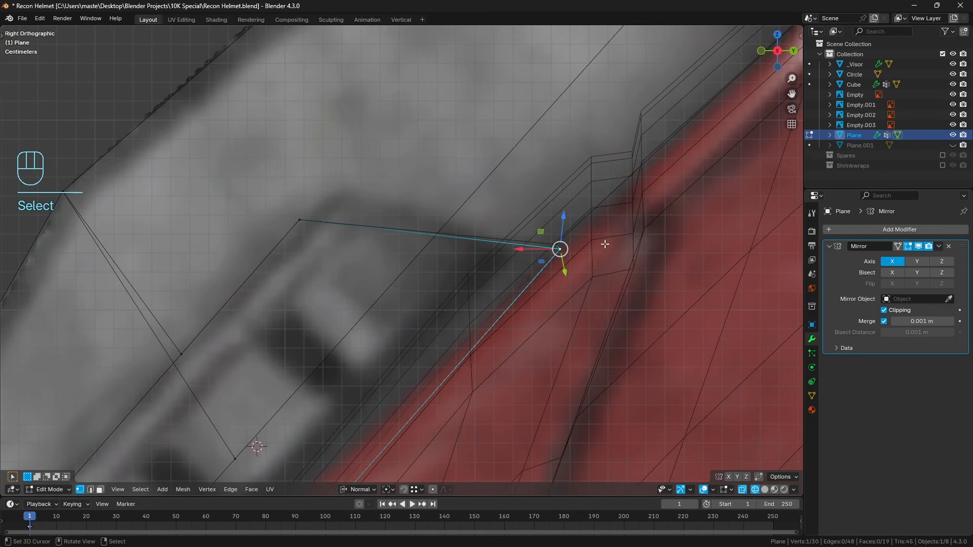
{"action": "key", "text": "g"}
{"action": "key", "text": "g"}
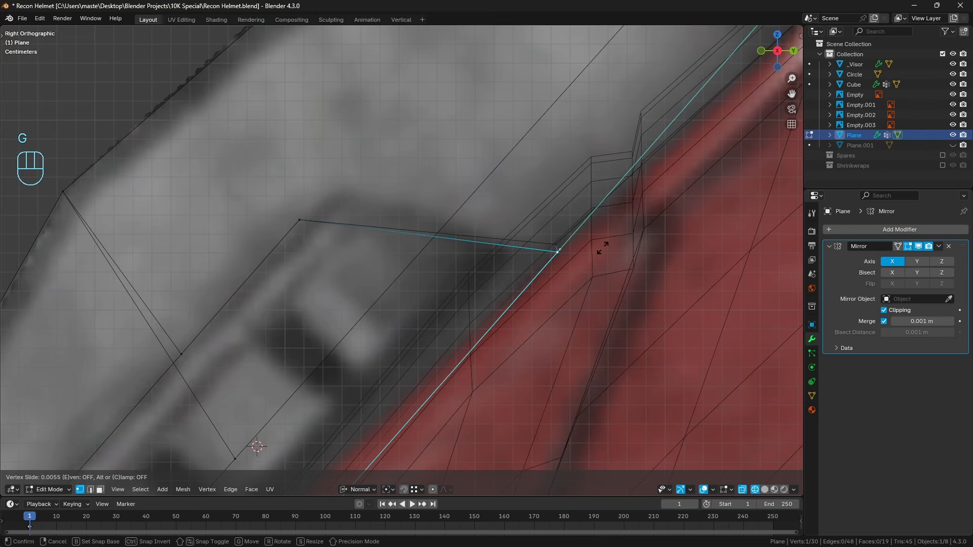
{"action": "left_click", "coordinate": [607, 242]}
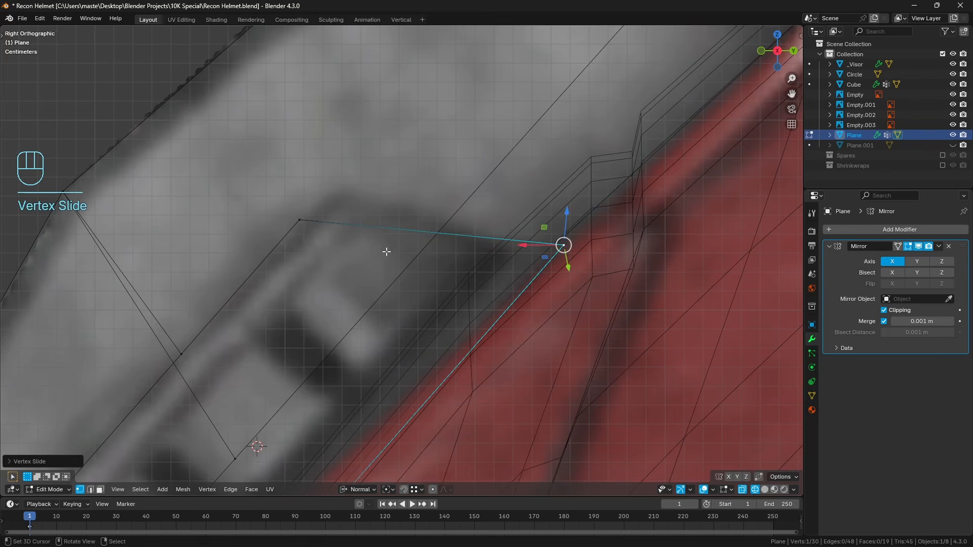
Examine the trapezoid's aligned corners in solid and wireframe shading, comparing its outline with the side reference image.
{"action": "key", "text": "a"}
{"action": "key", "text": "a"}
{"action": "key", "text": "z"}
{"action": "left_click", "coordinate": [450, 308]}
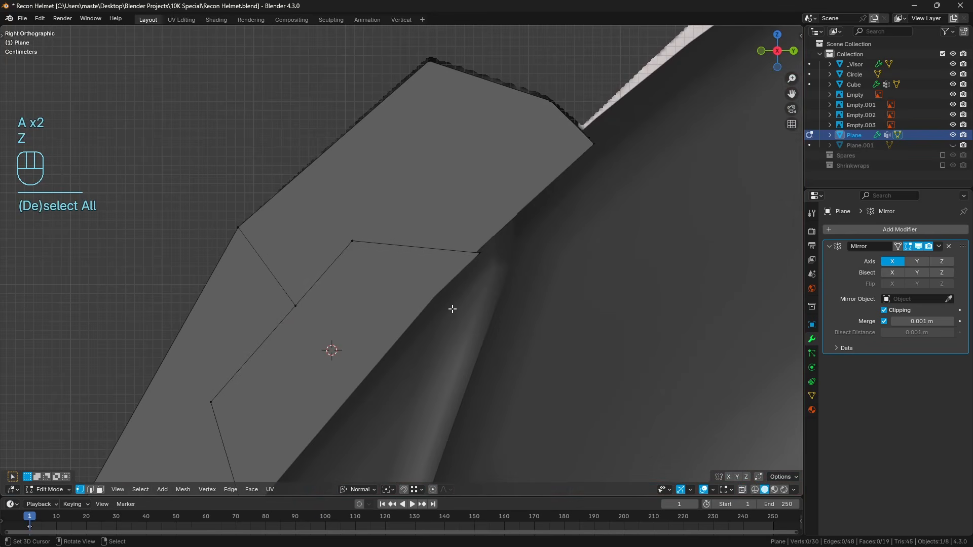
{"action": "mouse_move", "coordinate": [466, 289]}
{"action": "middle_mouse_down"}
{"action": "mouse_move", "coordinate": [418, 273]}
{"action": "mouse_move", "coordinate": [480, 272]}
{"action": "mouse_move", "coordinate": [493, 291]}
{"action": "middle_mouse_up"}
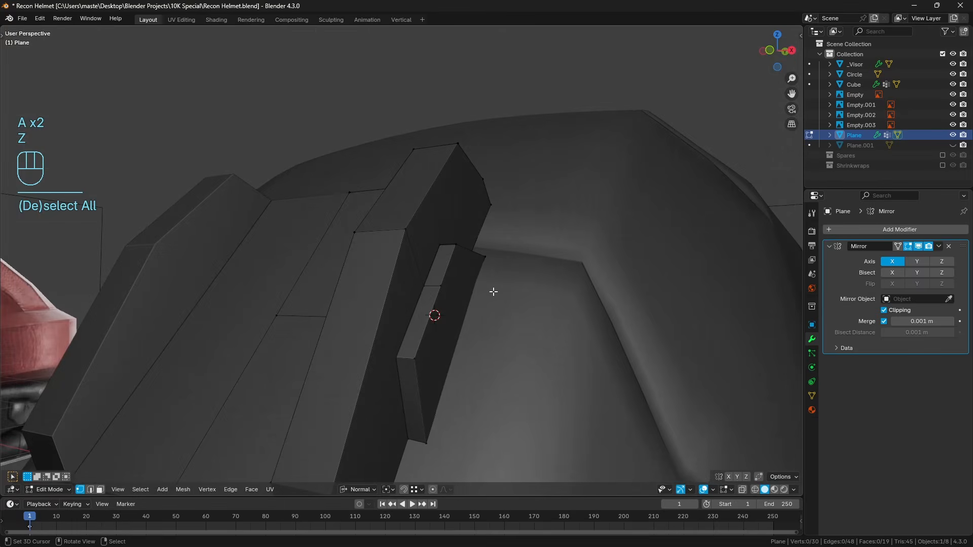
{"action": "key", "text": "KP_3"}
{"action": "key", "text": "z"}
{"action": "left_click", "coordinate": [377, 333]}
{"action": "scroll", "coordinate": [421, 270], "scroll_direction": "up", "scroll_amount": 6}
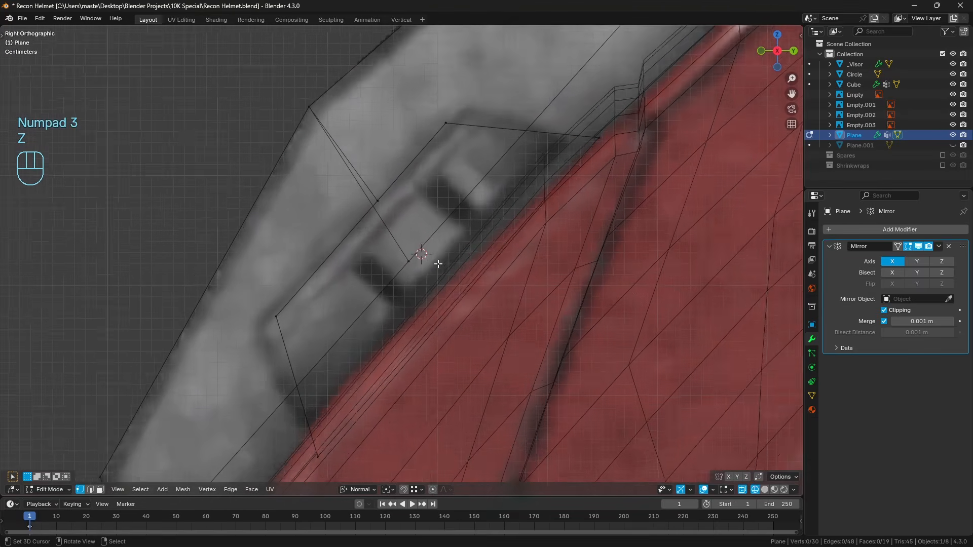
{"action": "key", "text": "z"}
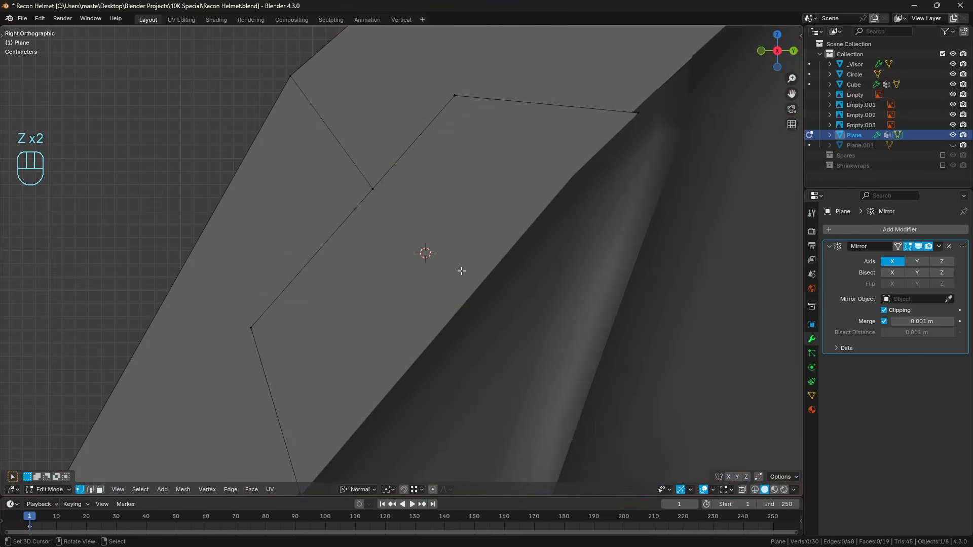
{"action": "key", "text": "z"}
{"action": "key", "text": "z"}
{"action": "middle_click_drag", "start_coordinate": [405, 299], "coordinate": [438, 324]}
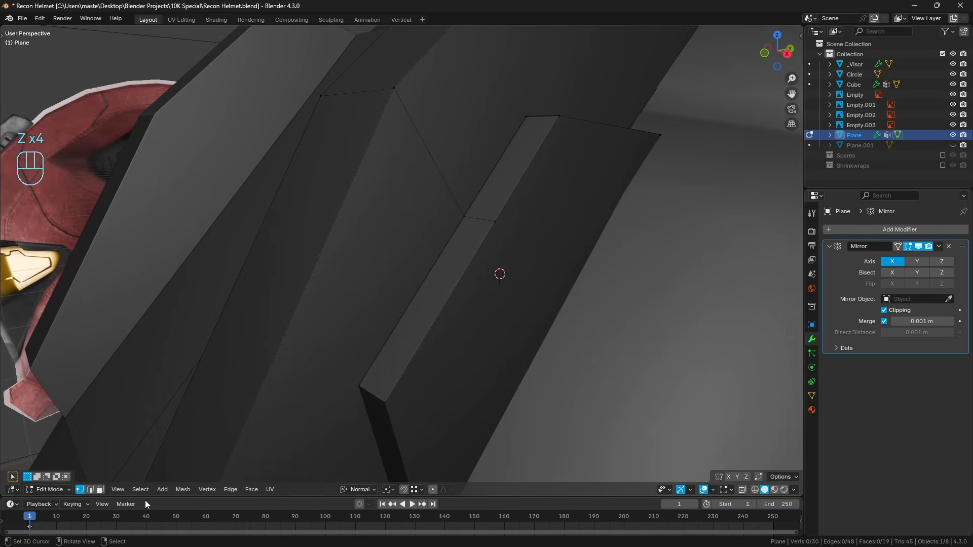
Select the inner and outer long top edges of the trapezoid and even out their vertices with the LoopTools Space operation.
{"action": "left_click", "coordinate": [90, 490]}
{"action": "left_click", "coordinate": [440, 311]}
{"action": "left_click", "coordinate": [497, 167], "text": "shift"}
{"action": "left_click", "coordinate": [513, 183], "text": "shift"}
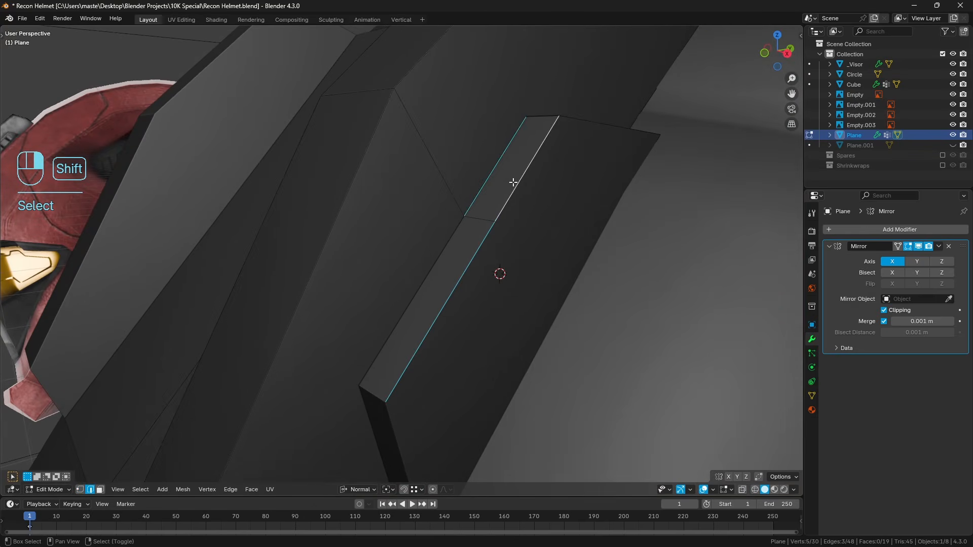
{"action": "right_click", "coordinate": [441, 255], "text": "shift"}
{"action": "key", "text": "q"}
{"action": "left_click", "coordinate": [581, 281]}
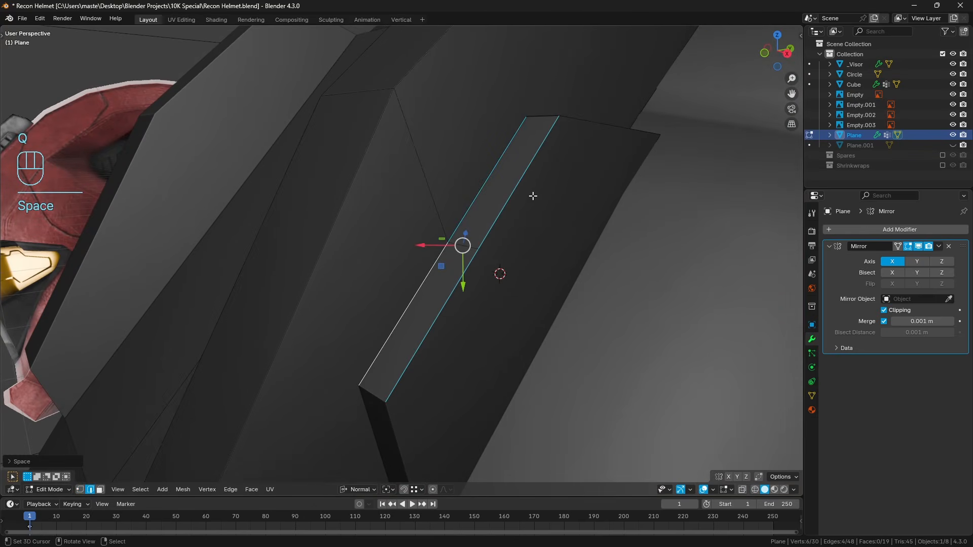
{"action": "scroll", "coordinate": [534, 196], "scroll_direction": "down", "scroll_amount": 4}
{"action": "middle_click_drag", "start_coordinate": [470, 246], "coordinate": [450, 249]}
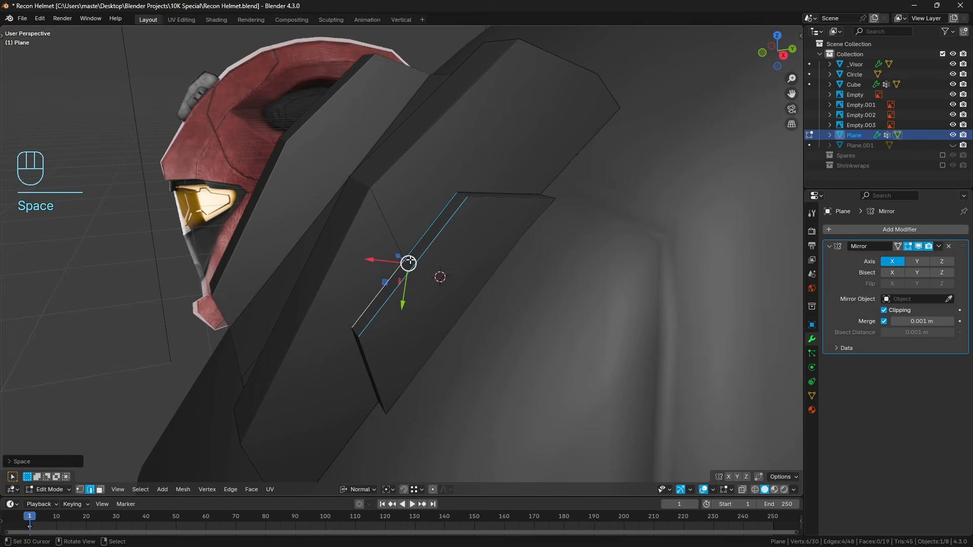
{"action": "key", "text": "a"}
{"action": "key", "text": "a"}
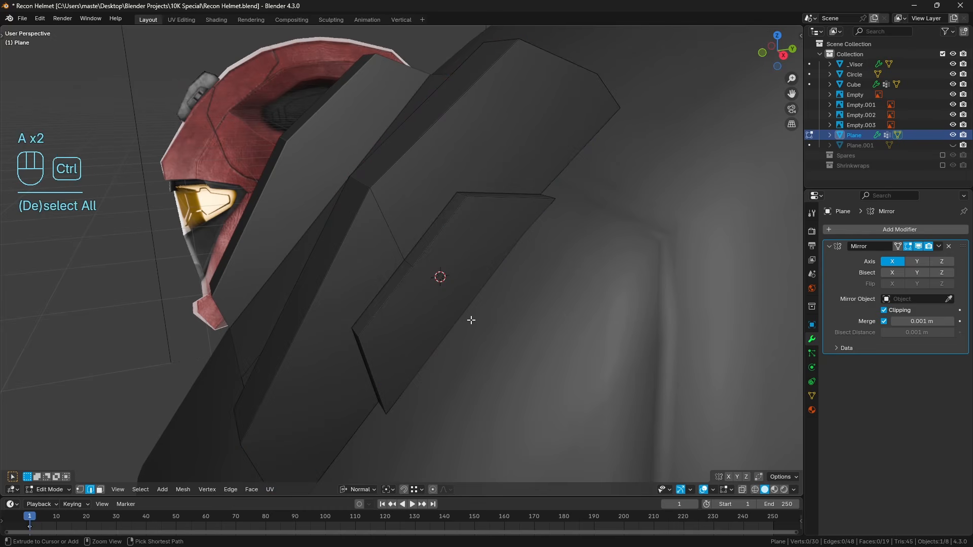
{"action": "key", "text": "ctrl+r"}
{"action": "right_click", "coordinate": [470, 320]}
{"action": "key", "text": "a"}
{"action": "key", "text": "a"}
{"action": "key", "text": "k"}
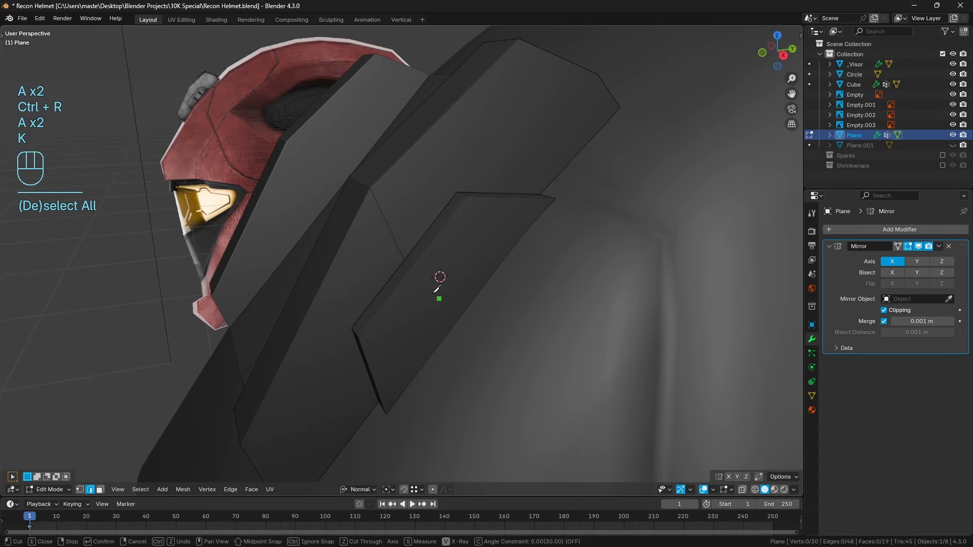
{"action": "left_click", "coordinate": [413, 267]}
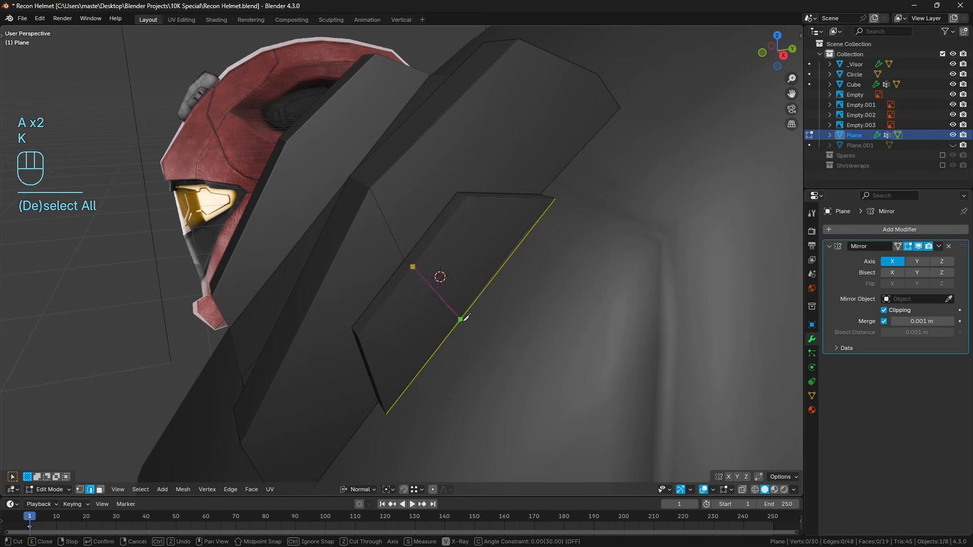
{"action": "right_click", "coordinate": [471, 316]}
Add a midpoint vertex to the trapezoid's long lower edge with a one-cut loop cut and connect it to the upper edge's middle vertex.
{"action": "key", "text": "z"}
{"action": "key", "text": "ctrl+r"}
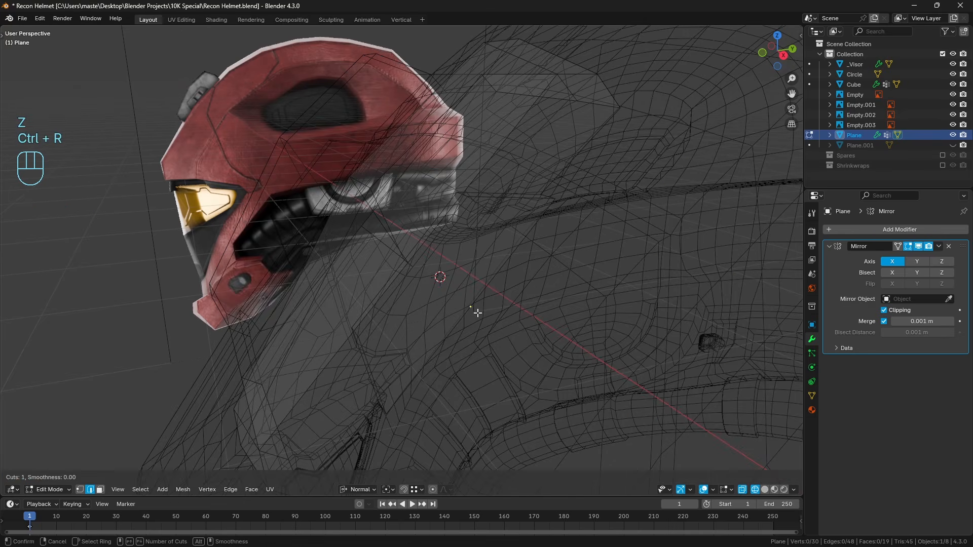
{"action": "left_click", "coordinate": [478, 312]}
{"action": "left_click", "coordinate": [80, 490]}
{"action": "right_click", "coordinate": [468, 309]}
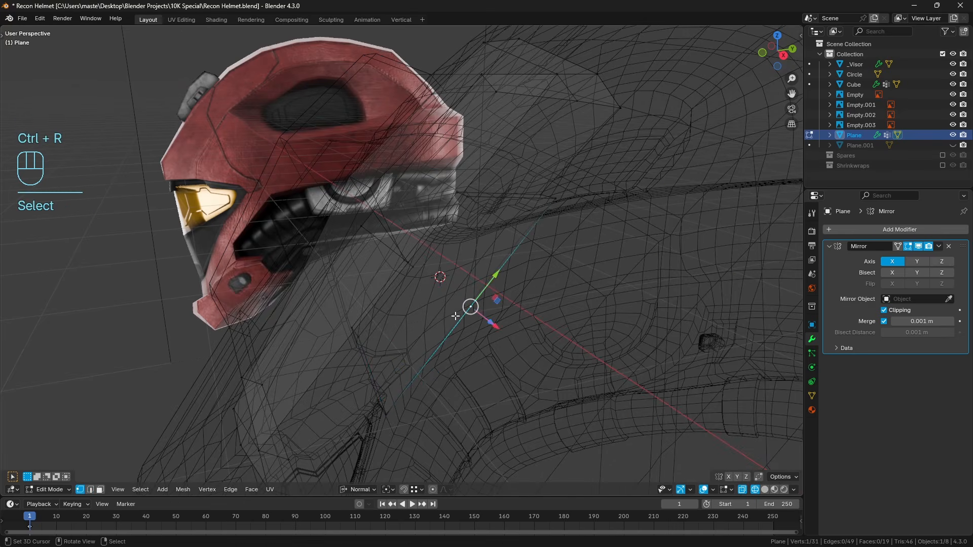
{"action": "key", "text": "z"}
{"action": "right_click", "coordinate": [413, 267], "text": "shift"}
{"action": "key", "text": "j"}
{"action": "key", "text": "a"}
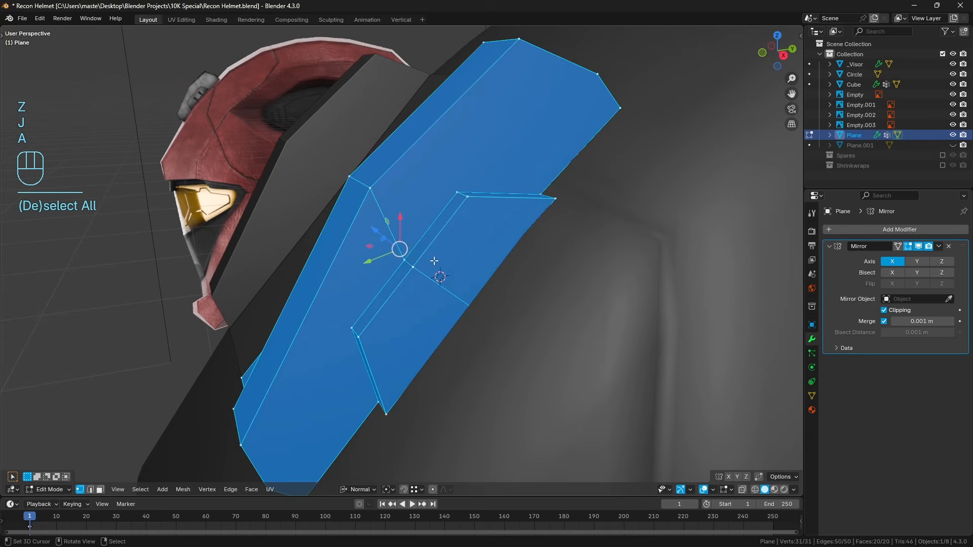
{"action": "key", "text": "a"}
Compare the trapezoid's centre edge with the side reference image in right orthographic wireframe view.
{"action": "key", "text": "KP_3"}
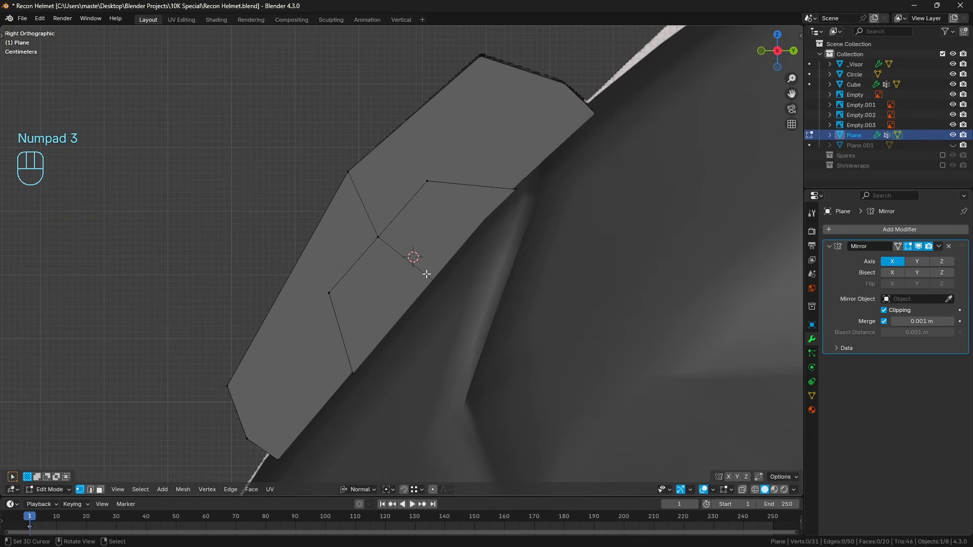
{"action": "key", "text": "z"}
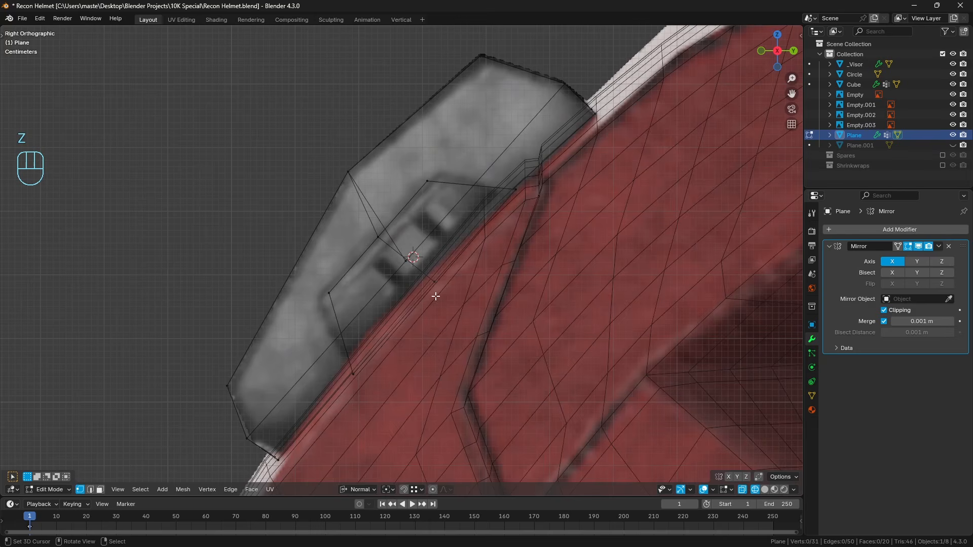
{"action": "scroll", "coordinate": [431, 296], "scroll_direction": "up", "scroll_amount": 2}
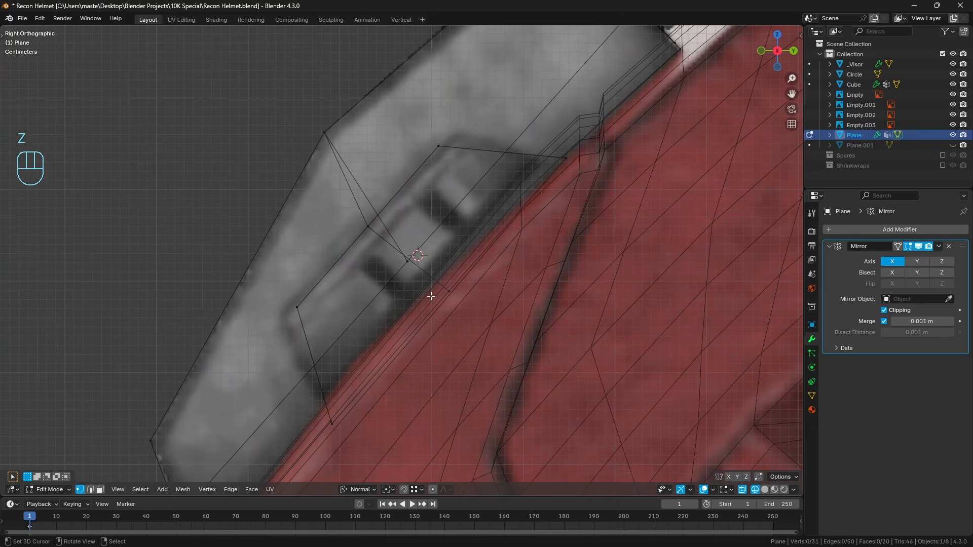
{"action": "left_click", "coordinate": [89, 491]}
{"action": "middle_click_drag", "start_coordinate": [430, 231], "coordinate": [450, 243]}
{"action": "key", "text": "z"}
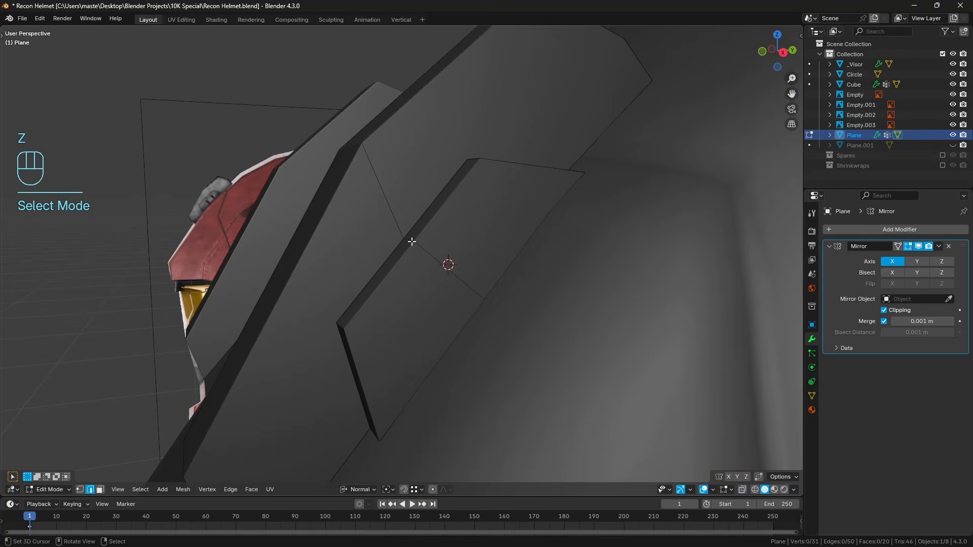
Select all faces of the trapezoid, including its rim faces, and separate them from the light mount into their own object.
{"action": "left_click", "coordinate": [101, 490]}
{"action": "left_click", "coordinate": [420, 260], "text": "alt"}
{"action": "left_click", "coordinate": [383, 286], "text": "alt+shift"}
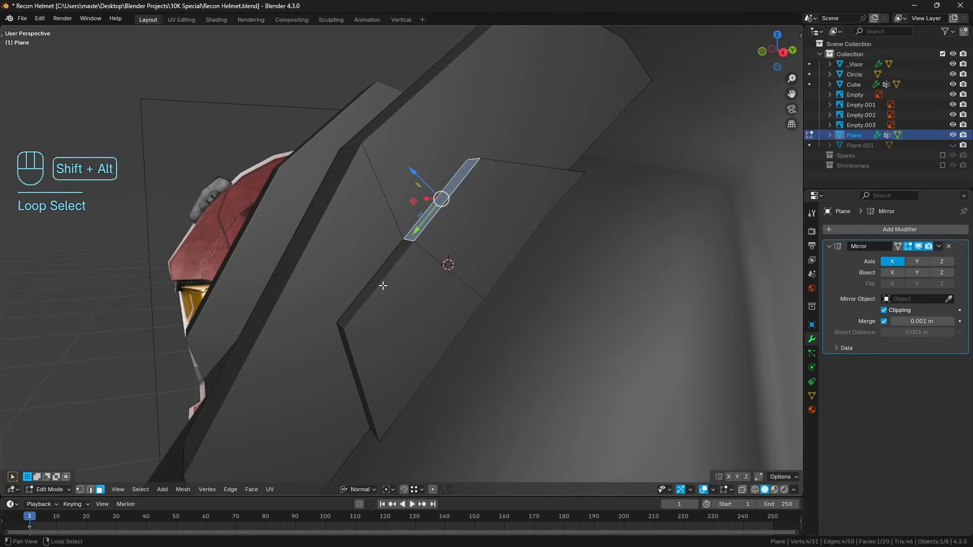
{"action": "key", "text": "a"}
{"action": "key", "text": "a"}
{"action": "left_click", "coordinate": [349, 337], "text": "alt"}
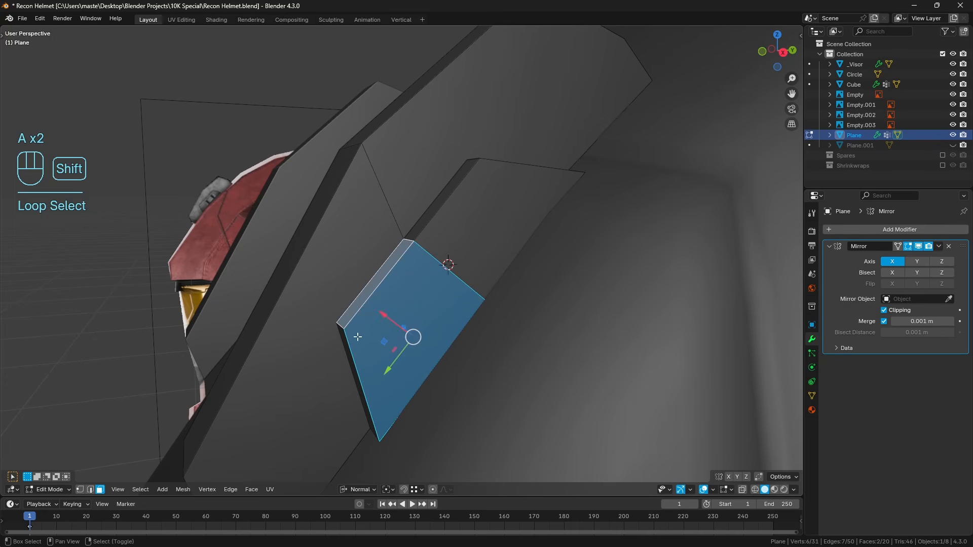
{"action": "right_click", "coordinate": [343, 327], "text": "alt"}
{"action": "right_click", "coordinate": [393, 312], "text": "alt+shift"}
{"action": "right_click", "coordinate": [416, 308], "text": "shift"}
{"action": "right_click", "coordinate": [396, 261], "text": "shift"}
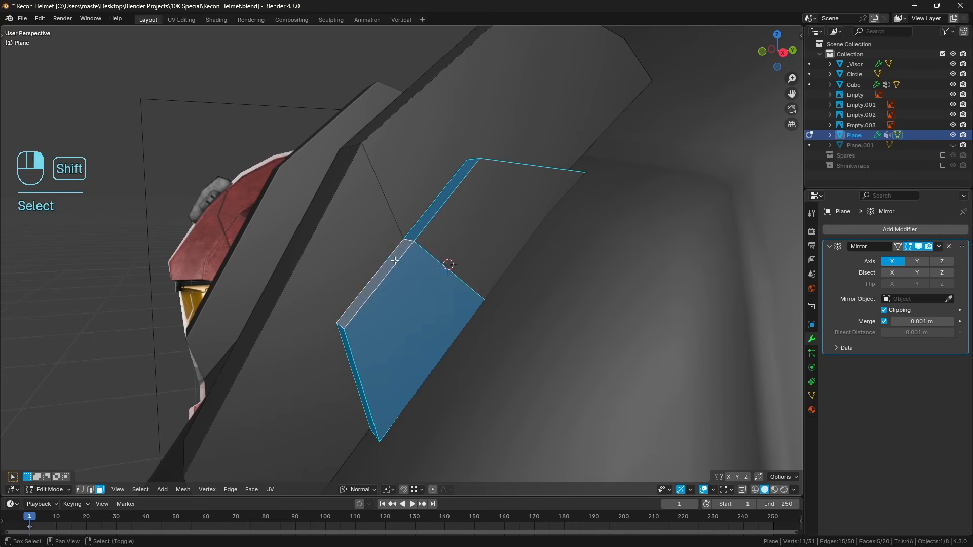
{"action": "right_click", "coordinate": [480, 282], "text": "shift"}
{"action": "key", "text": "p"}
{"action": "key", "text": "Tab"}
On the separated trapezoid, select the centre edge loop and bevel it about 0.062 m with one segment to match the side reference.
{"action": "key", "text": "KP_3"}
{"action": "left_click", "coordinate": [453, 281]}
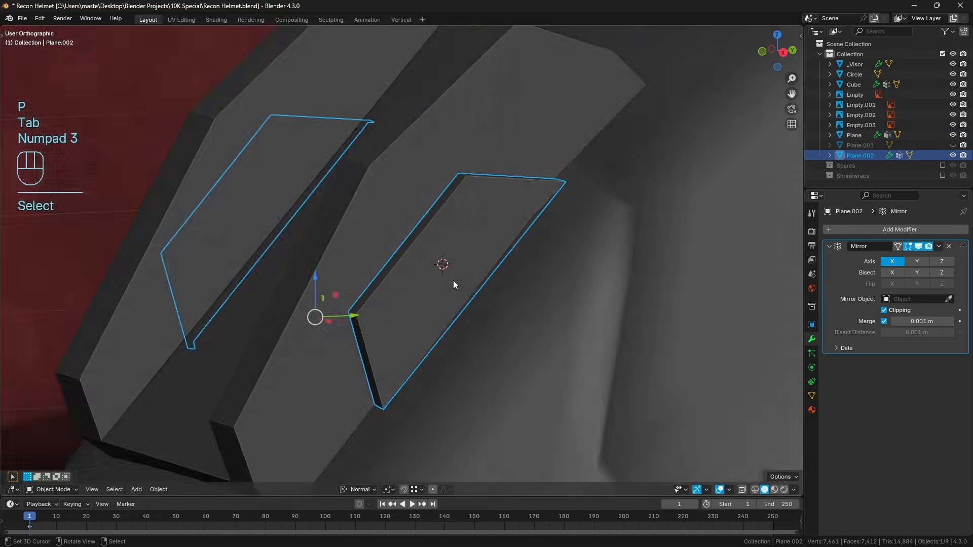
{"action": "key", "text": "Tab"}
{"action": "key", "text": "a"}
{"action": "key", "text": "a"}
{"action": "scroll", "coordinate": [354, 337], "scroll_direction": "up", "scroll_amount": 1}
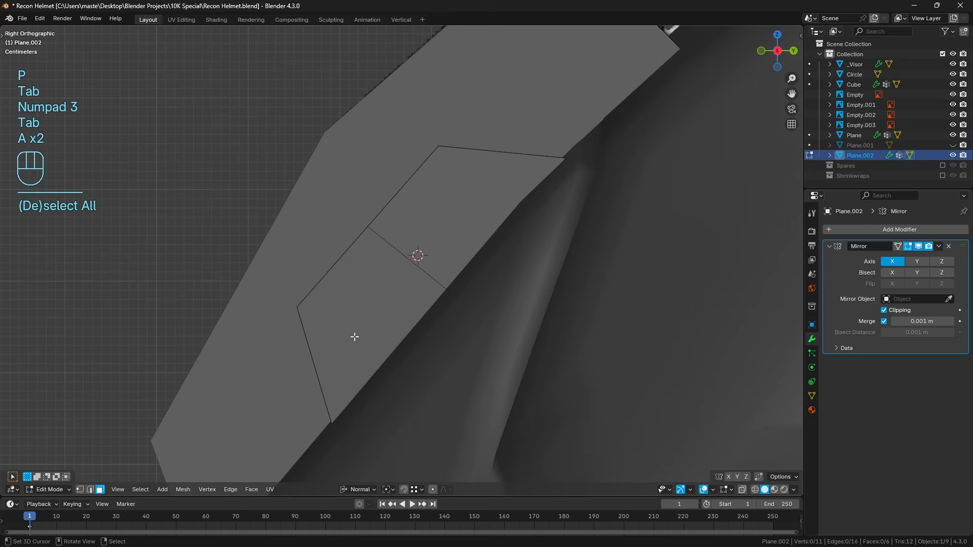
{"action": "left_click", "coordinate": [90, 490]}
{"action": "key", "text": "z"}
{"action": "left_click", "coordinate": [354, 342]}
{"action": "left_click", "coordinate": [506, 267], "text": "alt"}
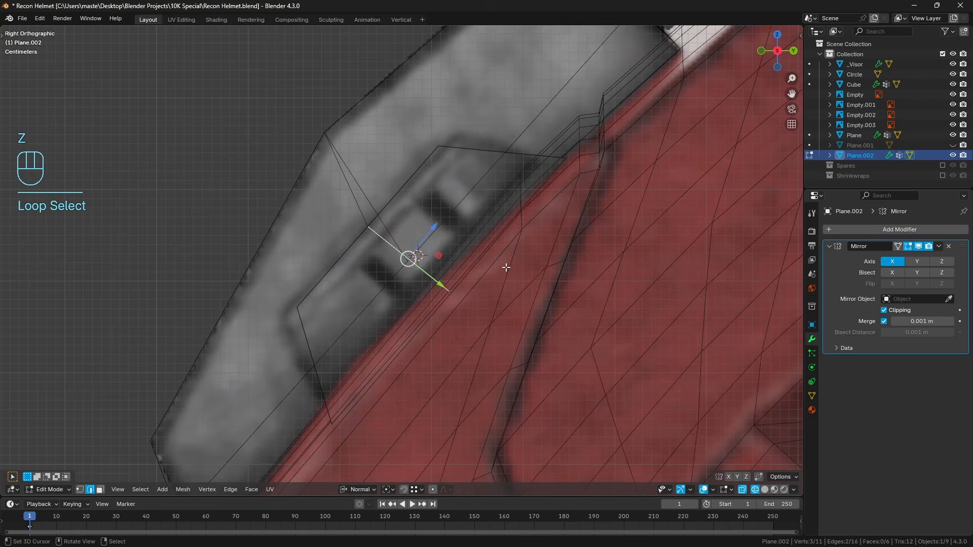
{"action": "key", "text": "ctrl+b"}
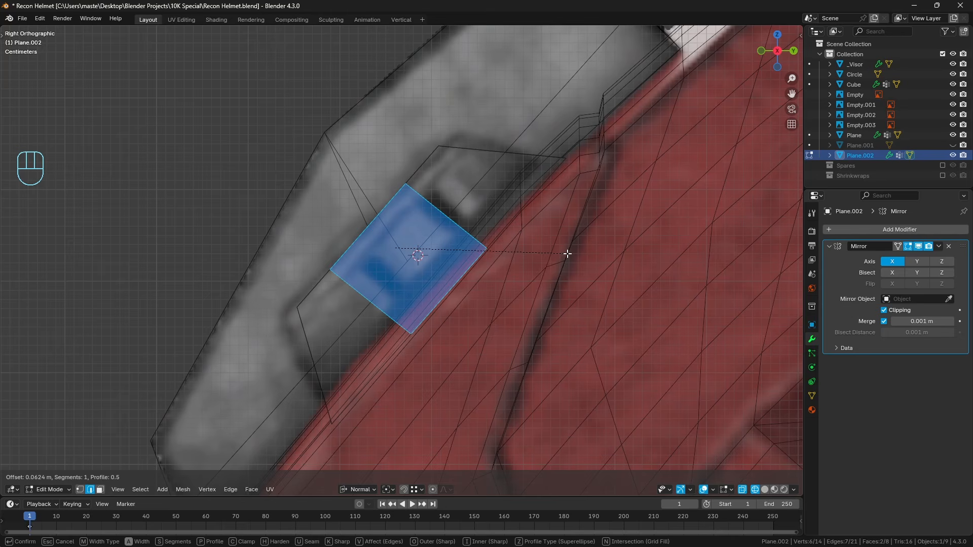
{"action": "left_click", "coordinate": [567, 253]}
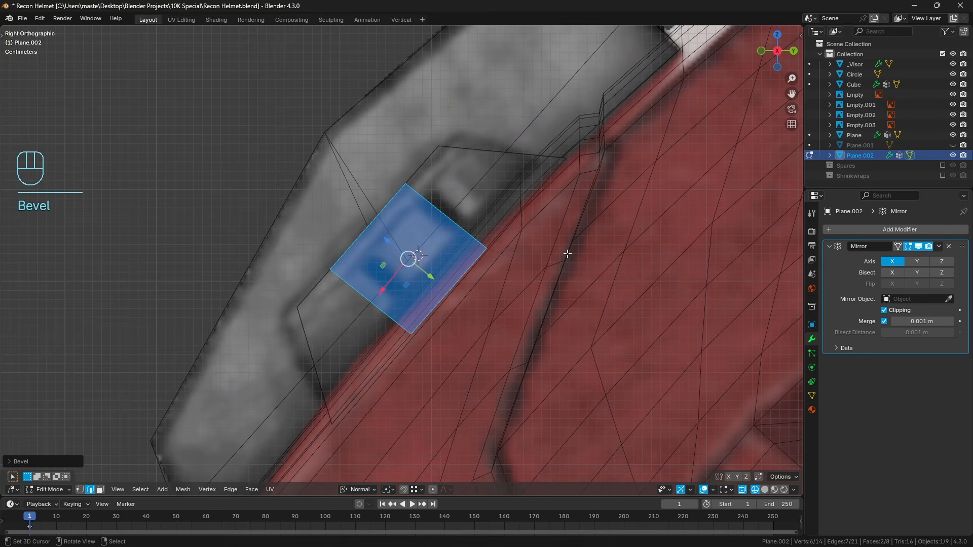
Select the two cross edge loops of the trapezoid and bevel them about 0.014 m into narrow bands over the reference slots.
{"action": "middle_click_drag", "start_coordinate": [582, 215], "coordinate": [615, 235]}
{"action": "key", "text": "a"}
{"action": "key", "text": "a"}
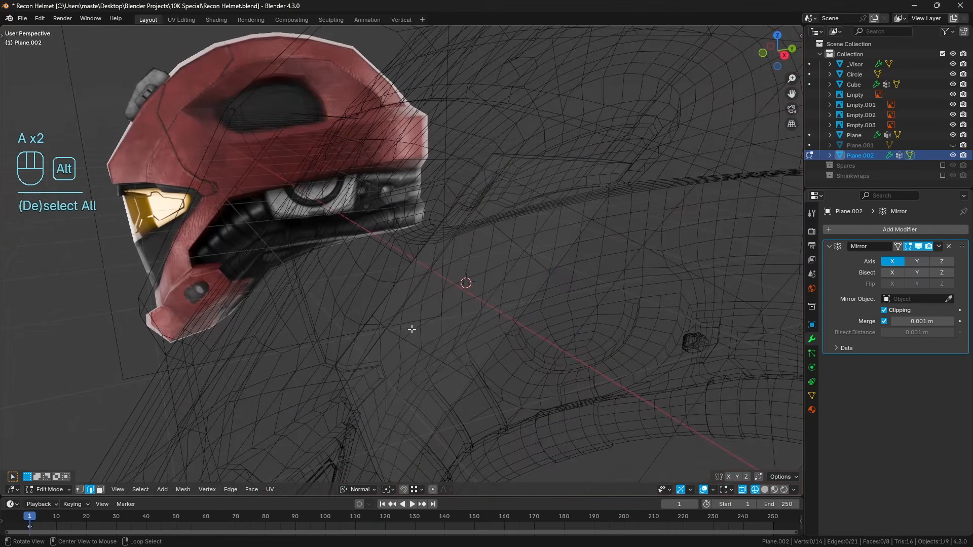
{"action": "right_click", "coordinate": [417, 337], "text": "alt"}
{"action": "right_click", "coordinate": [510, 248], "text": "alt+shift"}
{"action": "key", "text": "KP_3"}
{"action": "key", "text": "z"}
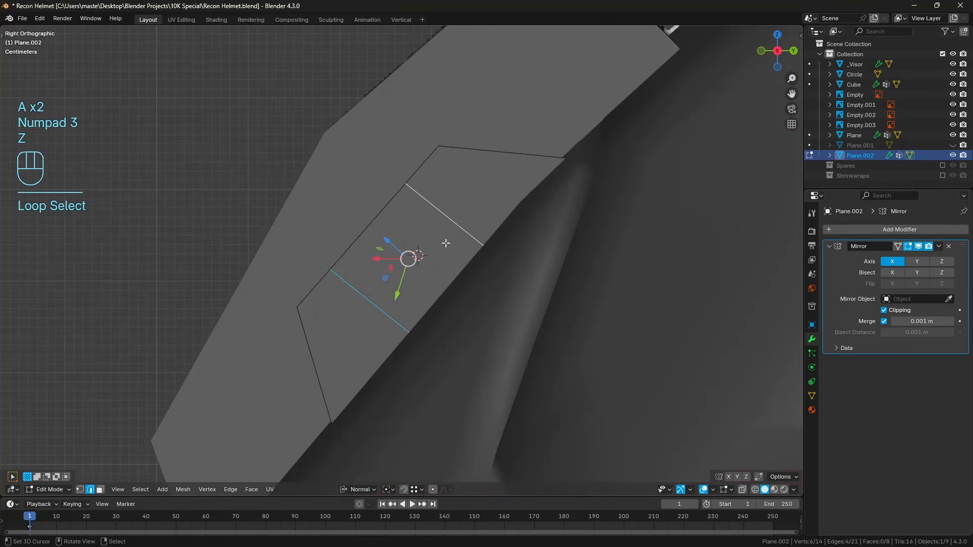
{"action": "key", "text": "z"}
{"action": "key", "text": "ctrl+b"}
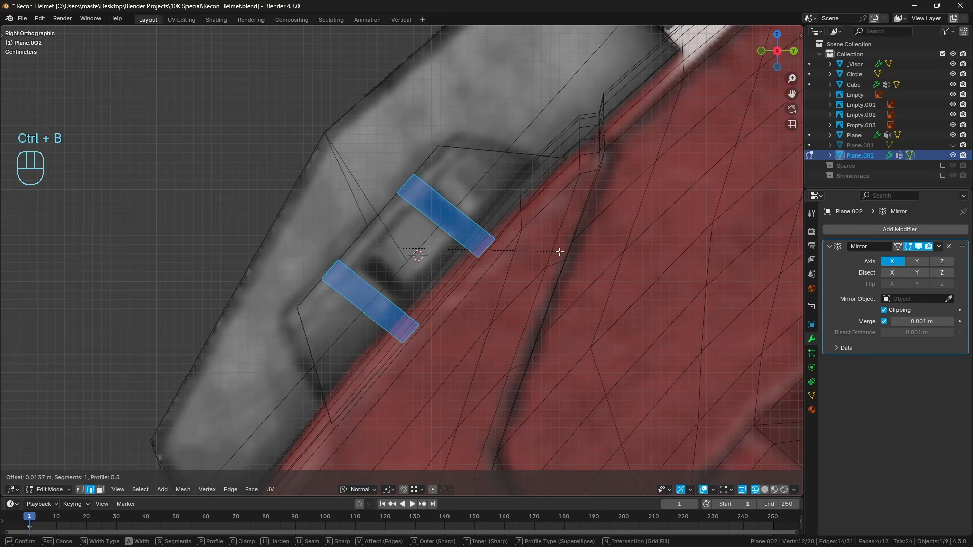
{"action": "left_click", "coordinate": [560, 251]}
{"action": "key", "text": "a"}
{"action": "key", "text": "a"}
Add four evenly spaced loop cuts along the trapezoid's length, leaving them centred.
{"action": "middle_click_drag", "start_coordinate": [443, 221], "coordinate": [456, 204], "text": "shift"}
{"action": "middle_click_drag", "start_coordinate": [431, 227], "coordinate": [451, 233]}
{"action": "key", "text": "z"}
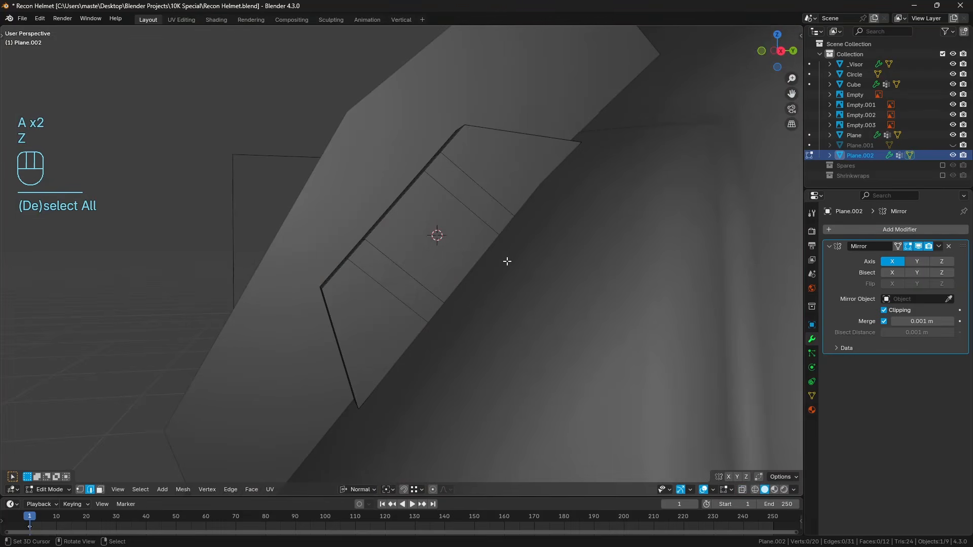
{"action": "key", "text": "KP_3"}
{"action": "key", "text": "z"}
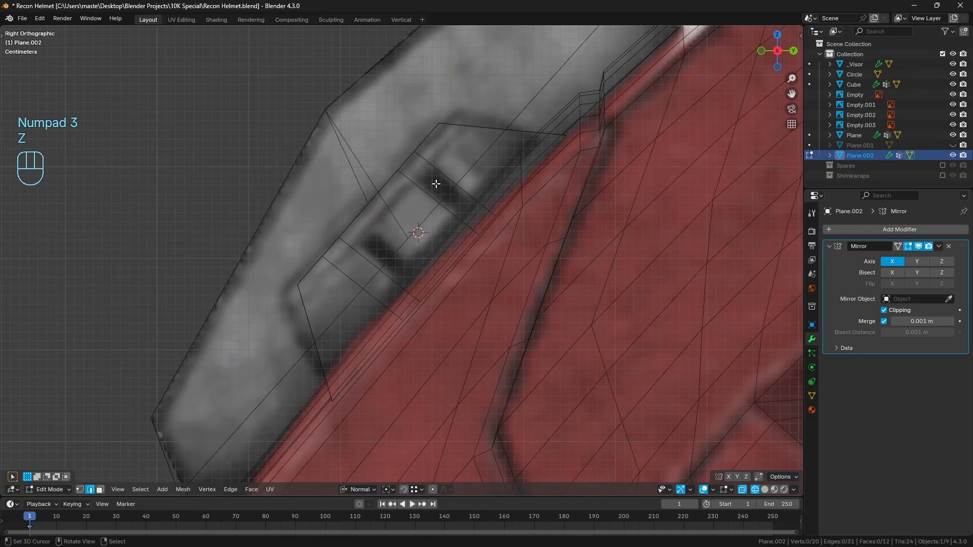
{"action": "scroll", "coordinate": [445, 219], "scroll_direction": "up", "scroll_amount": 1}
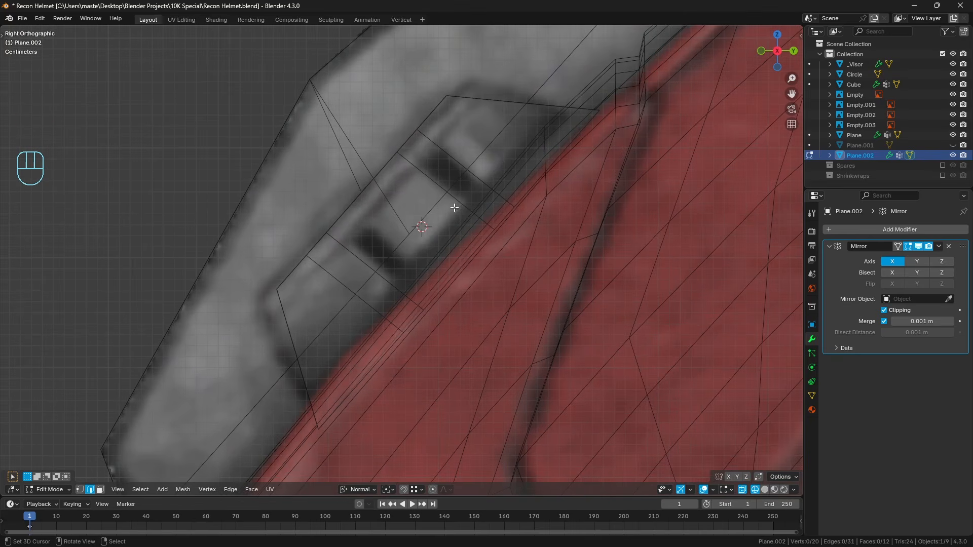
{"action": "key", "text": "ctrl+r"}
{"action": "scroll", "coordinate": [376, 278], "scroll_direction": "up", "scroll_amount": 1}
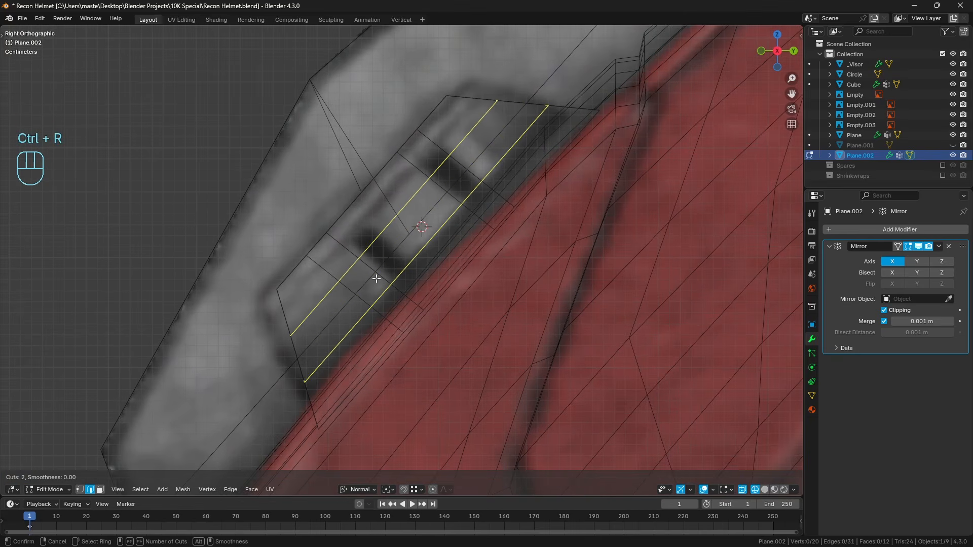
{"action": "scroll", "coordinate": [376, 278], "scroll_direction": "up", "scroll_amount": 2}
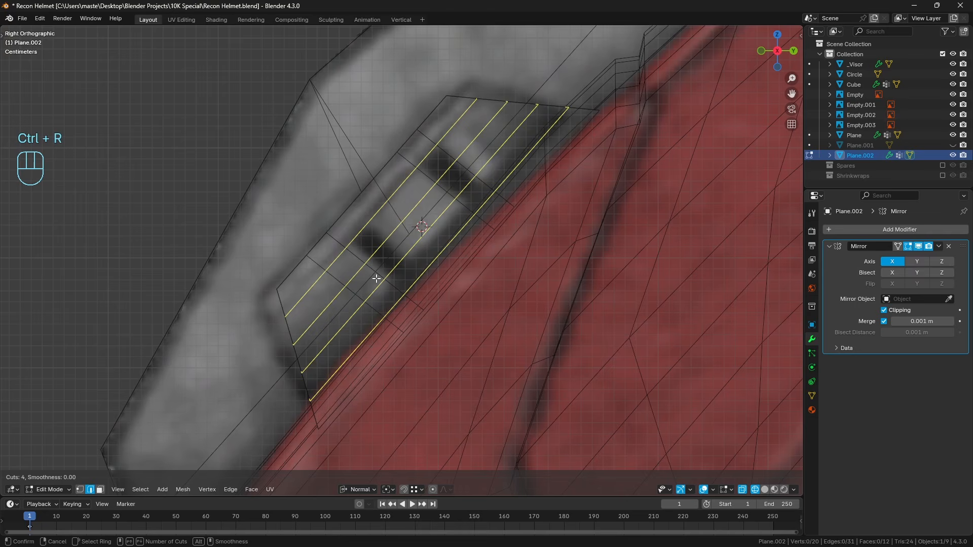
{"action": "left_click", "coordinate": [376, 279]}
{"action": "right_click", "coordinate": [376, 279]}
Dissolve the two middle lengthwise edge loops of the trapezoid.
{"action": "right_click", "coordinate": [387, 259], "text": "alt"}
{"action": "right_click", "coordinate": [409, 265], "text": "alt+shift"}
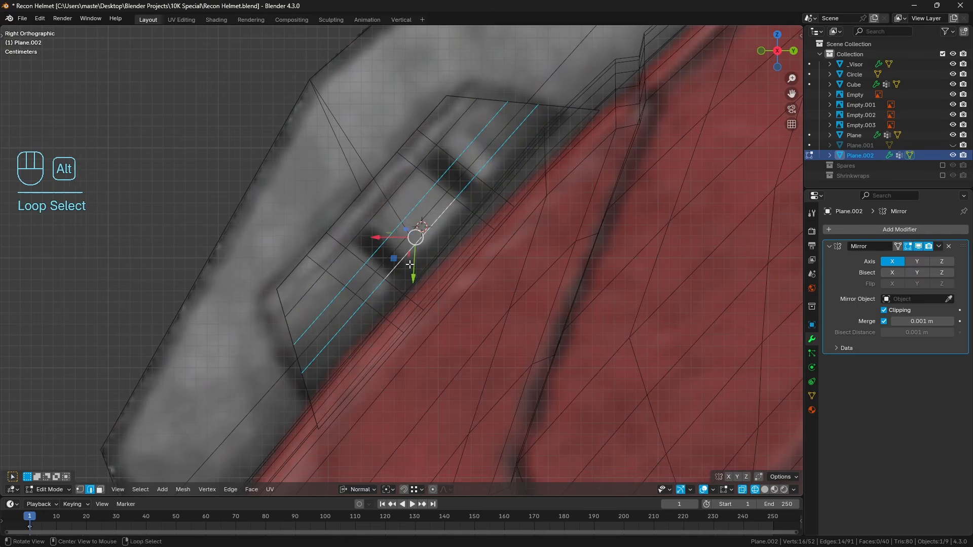
{"action": "key", "text": "ctrl+x"}
{"action": "key", "text": "a"}
{"action": "key", "text": "a"}
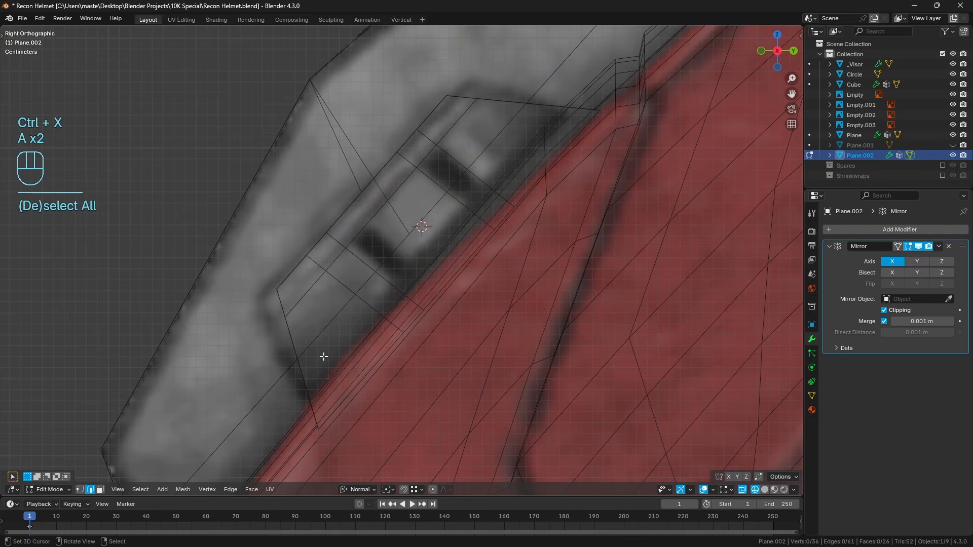
Select the central rectangular face of each narrow band and inset both about 0.005 m.
{"action": "left_click", "coordinate": [100, 490]}
{"action": "key", "text": "z"}
{"action": "left_click", "coordinate": [380, 288]}
{"action": "right_click", "coordinate": [472, 187], "text": "shift"}
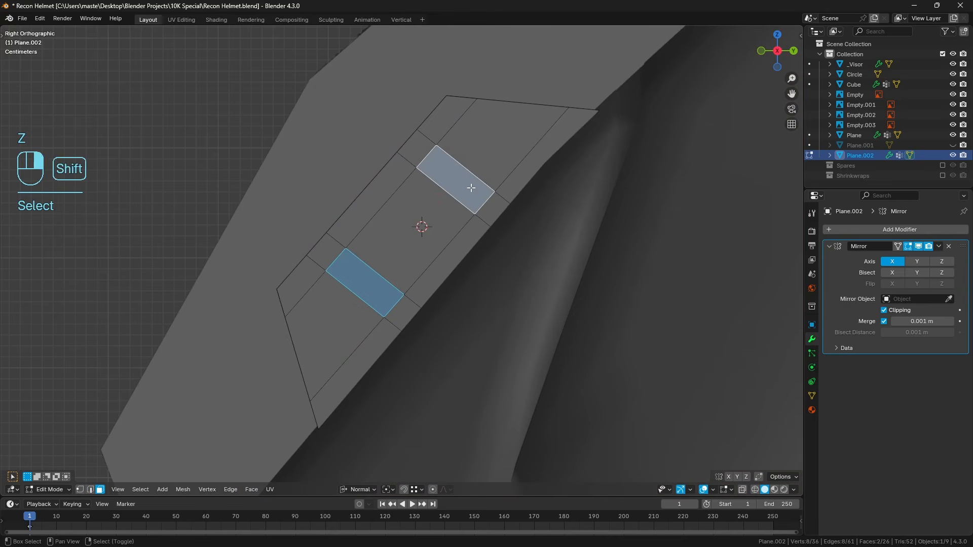
{"action": "middle_click_drag", "start_coordinate": [491, 214], "coordinate": [458, 230], "text": "shift"}
{"action": "key", "text": "i"}
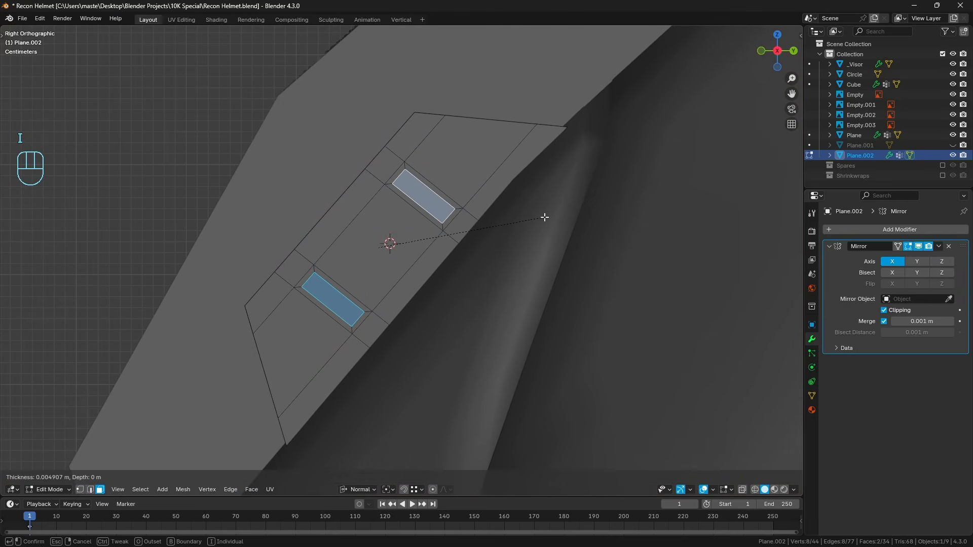
{"action": "left_click", "coordinate": [543, 217]}
Move the two inset faces inward along their normal to form recessed slots in the trapezoid.
{"action": "middle_click_drag", "start_coordinate": [543, 217], "coordinate": [556, 245]}
{"action": "key", "text": "KP_Decimal"}
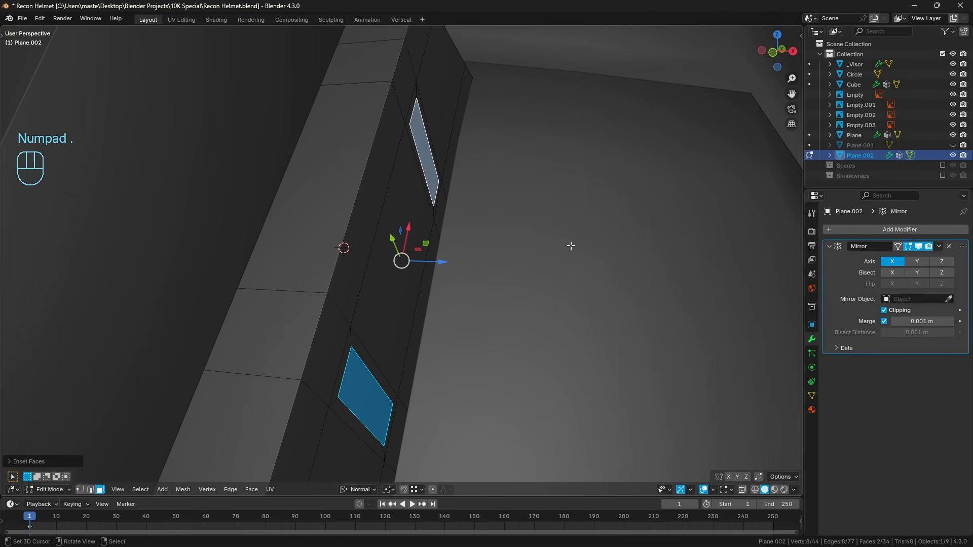
{"action": "middle_click_drag", "start_coordinate": [533, 266], "coordinate": [491, 261]}
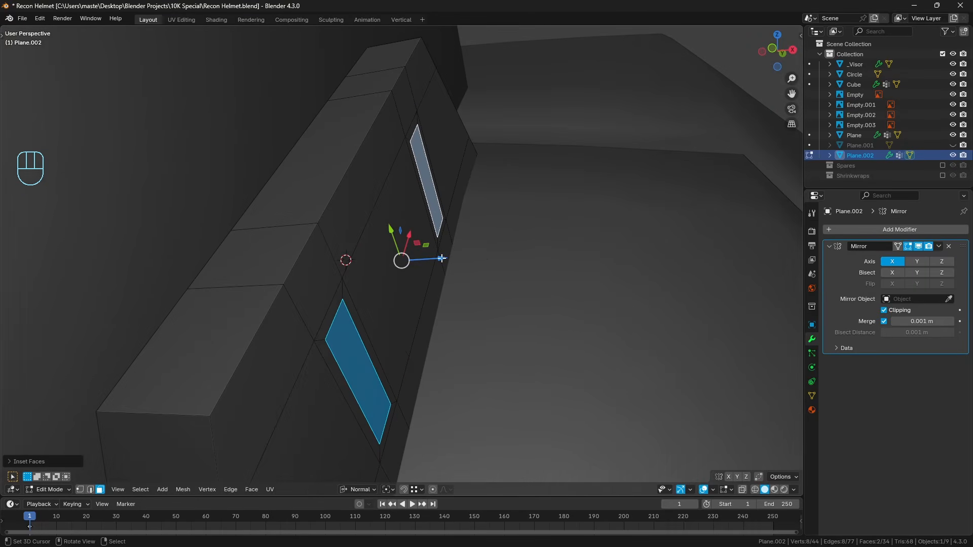
{"action": "left_click_drag", "start_coordinate": [442, 258], "coordinate": [478, 251]}
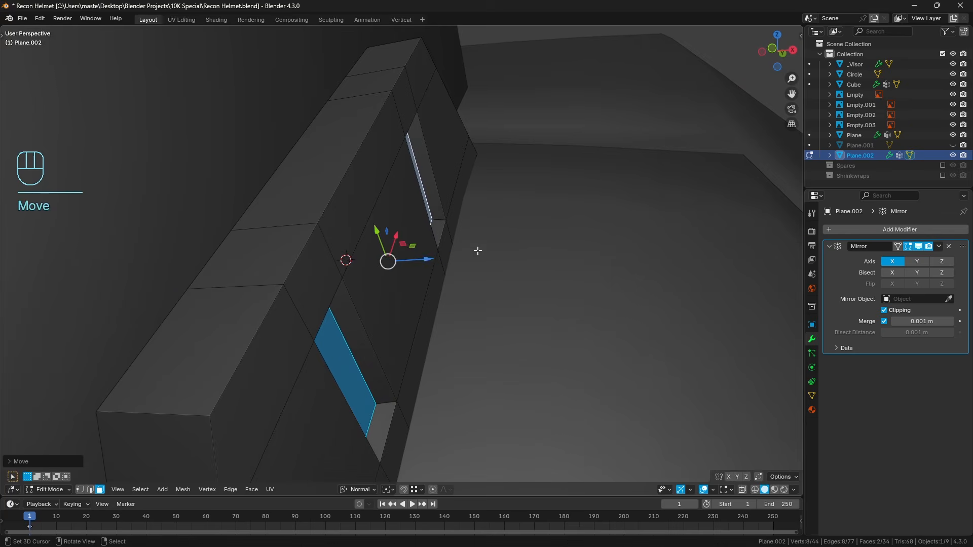
Inset the floor faces of both slots slightly and return to Object Mode.
{"action": "middle_click_drag", "start_coordinate": [478, 250], "coordinate": [411, 238]}
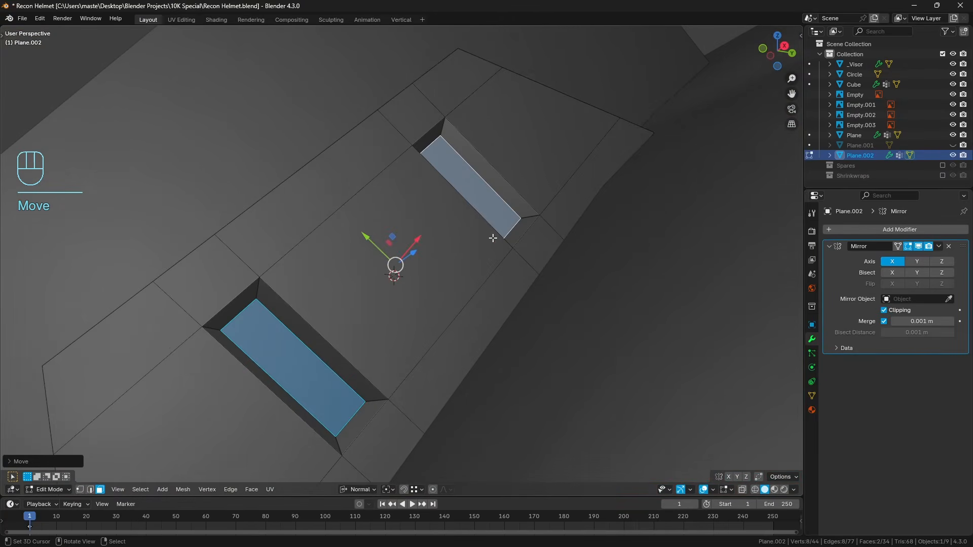
{"action": "key", "text": "i"}
{"action": "left_click", "coordinate": [553, 251]}
{"action": "middle_click_drag", "start_coordinate": [550, 252], "coordinate": [457, 270]}
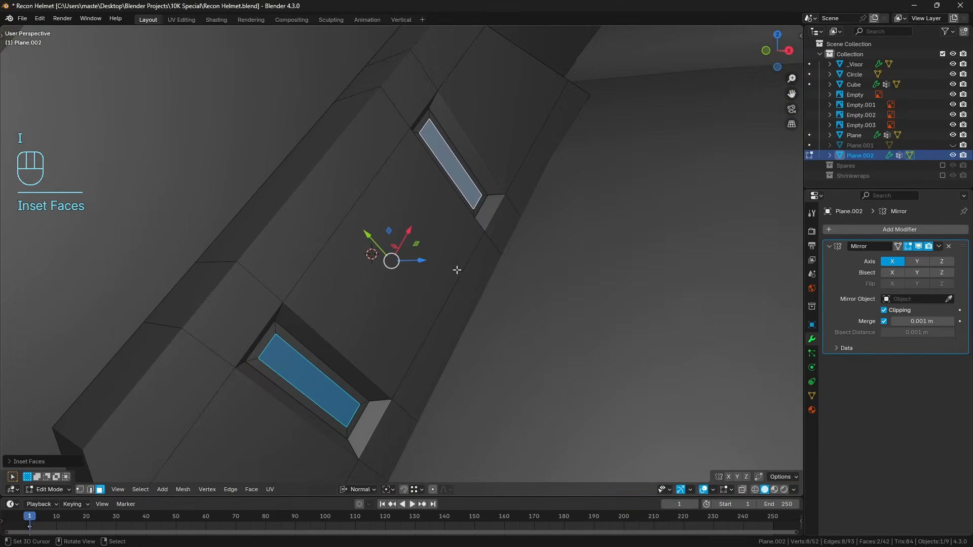
{"action": "scroll", "coordinate": [457, 270], "scroll_direction": "down", "scroll_amount": 6}
{"action": "key", "text": "Tab"}
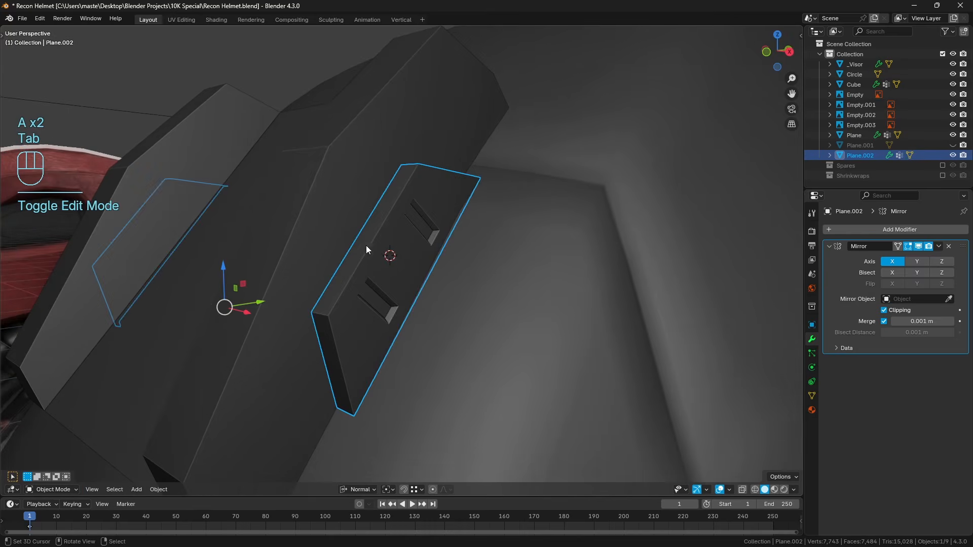
Join the slotted trapezoid with the light mount body and enter Edit Mode with vertex selection.
{"action": "left_click", "coordinate": [348, 230], "text": "shift"}
{"action": "key", "text": "ctrl+j"}
{"action": "key", "text": "Tab"}
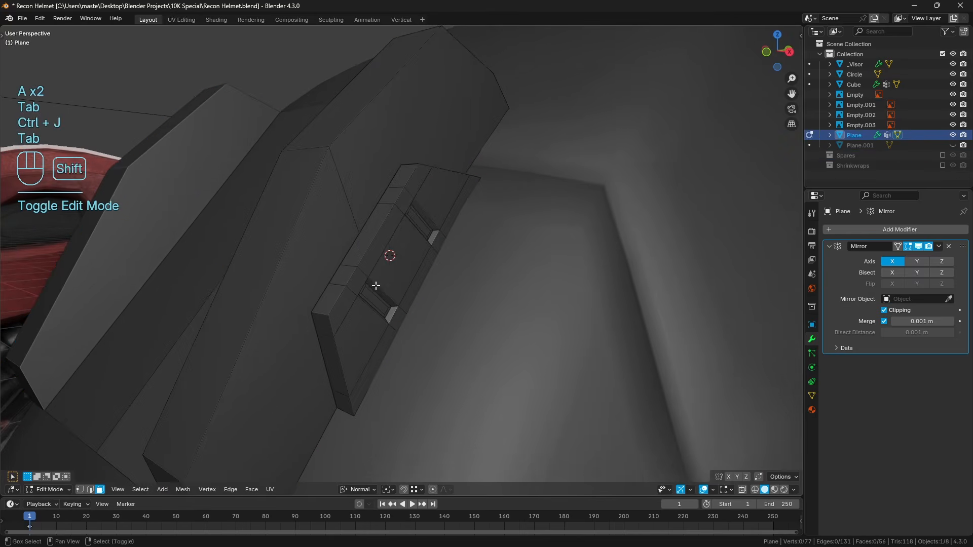
{"action": "mouse_move", "coordinate": [375, 285]}
{"action": "middle_mouse_down", "text": "shift"}
{"action": "mouse_move", "coordinate": [388, 265]}
{"action": "mouse_move", "coordinate": [374, 273]}
{"action": "middle_mouse_up", "text": "shift"}
{"action": "left_click", "coordinate": [79, 490]}
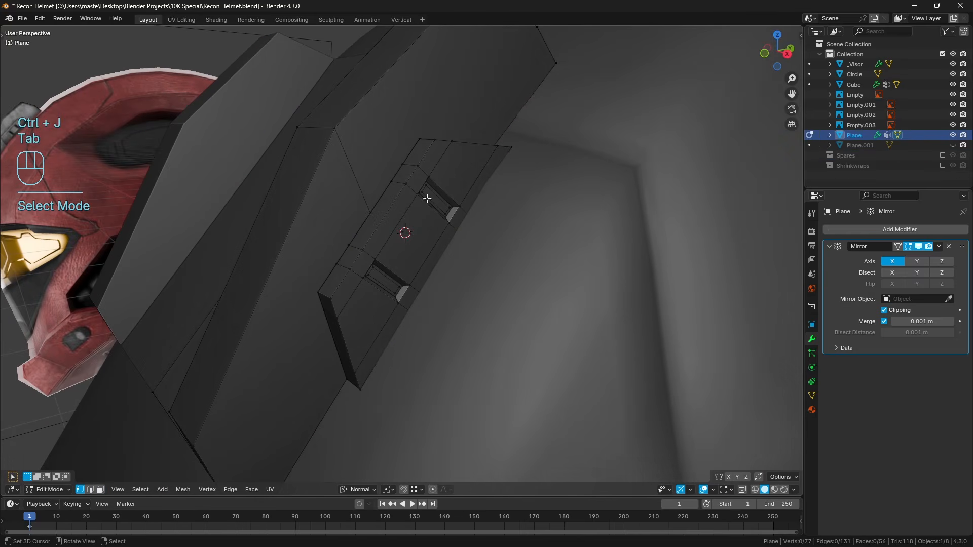
Add a loop cut across the trapezoid between the two slots and merge all vertices by distance.
{"action": "middle_click_drag", "start_coordinate": [397, 228], "coordinate": [390, 229]}
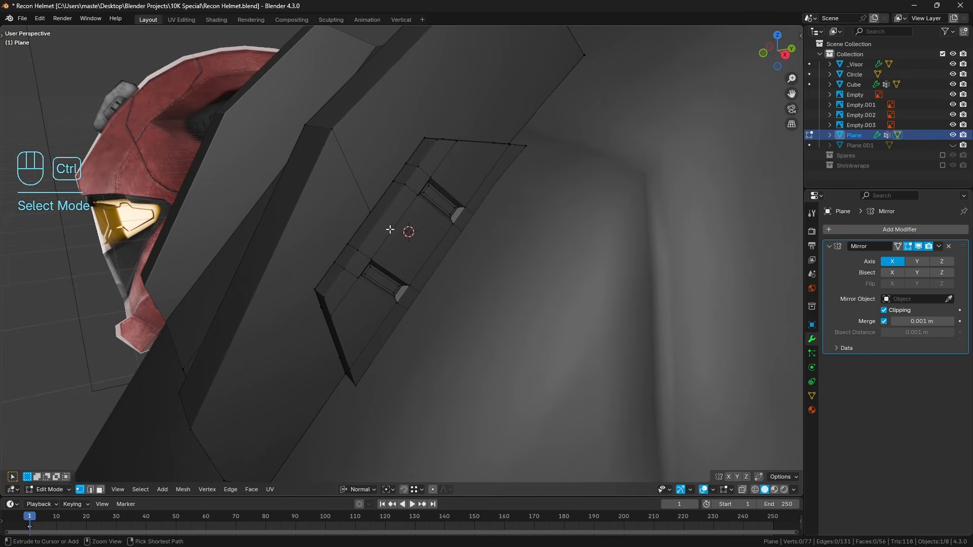
{"action": "key", "text": "ctrl+r"}
{"action": "left_click", "coordinate": [390, 230]}
{"action": "key", "text": "a"}
{"action": "key", "text": "q"}
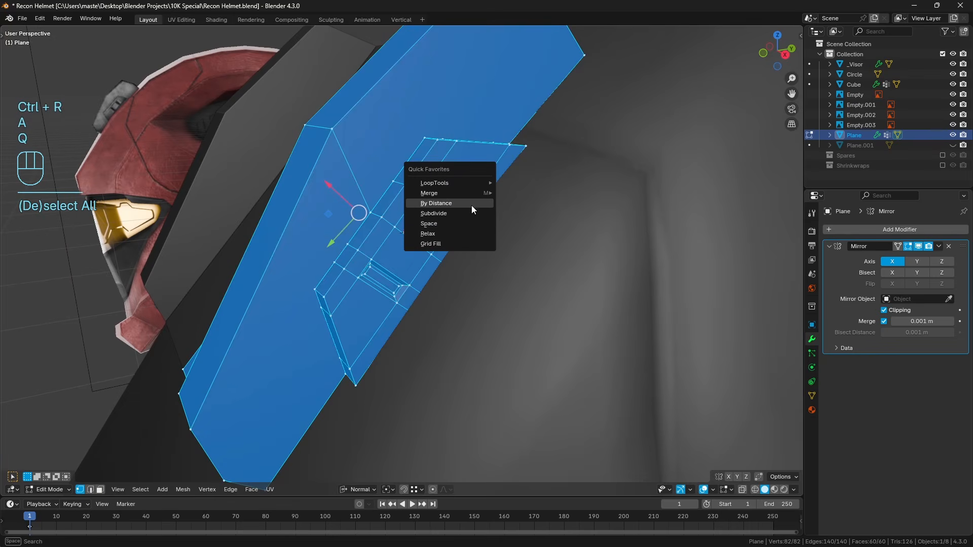
{"action": "left_click", "coordinate": [471, 205]}
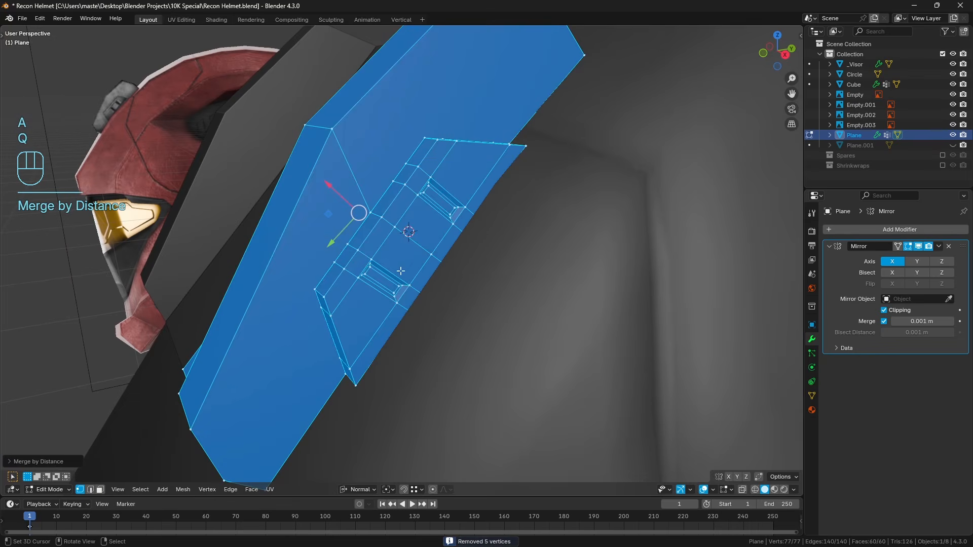
{"action": "key", "text": "a"}
{"action": "key", "text": "a"}
Examine the trapezoid's lower corner vertex and where it meets the mount body, in wireframe and solid shading.
{"action": "middle_click_drag", "start_coordinate": [401, 271], "coordinate": [471, 204]}
{"action": "scroll", "coordinate": [412, 266], "scroll_direction": "up", "scroll_amount": 1}
{"action": "right_click", "coordinate": [365, 187]}
{"action": "middle_click_drag", "start_coordinate": [366, 187], "coordinate": [408, 213]}
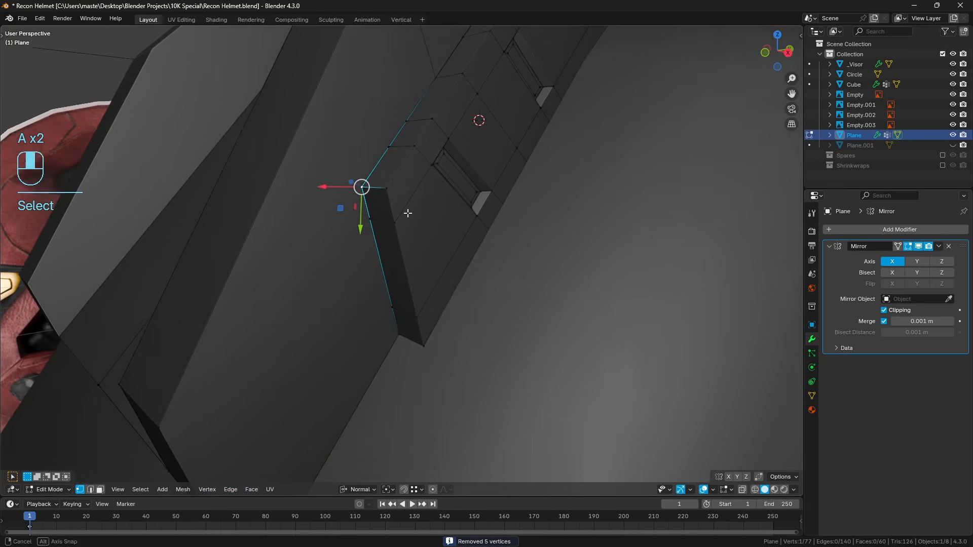
{"action": "key", "text": "g"}
{"action": "right_click", "coordinate": [408, 220]}
{"action": "key", "text": "z"}
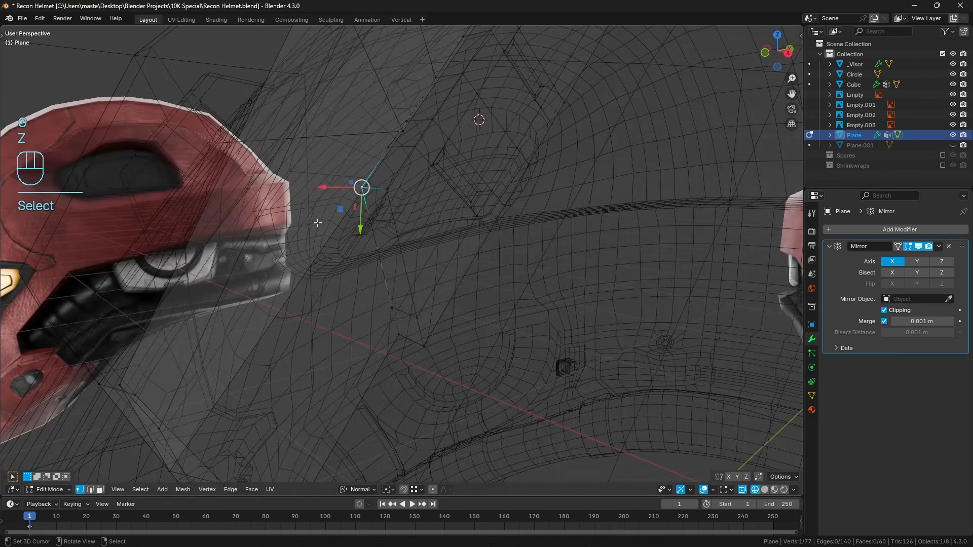
{"action": "key", "text": "a"}
{"action": "key", "text": "a"}
{"action": "key", "text": "z"}
{"action": "mouse_move", "coordinate": [440, 202]}
{"action": "middle_mouse_down"}
{"action": "mouse_move", "coordinate": [462, 161]}
{"action": "mouse_move", "coordinate": [441, 150]}
{"action": "mouse_move", "coordinate": [472, 173]}
{"action": "middle_mouse_up"}
{"action": "key", "text": "z"}
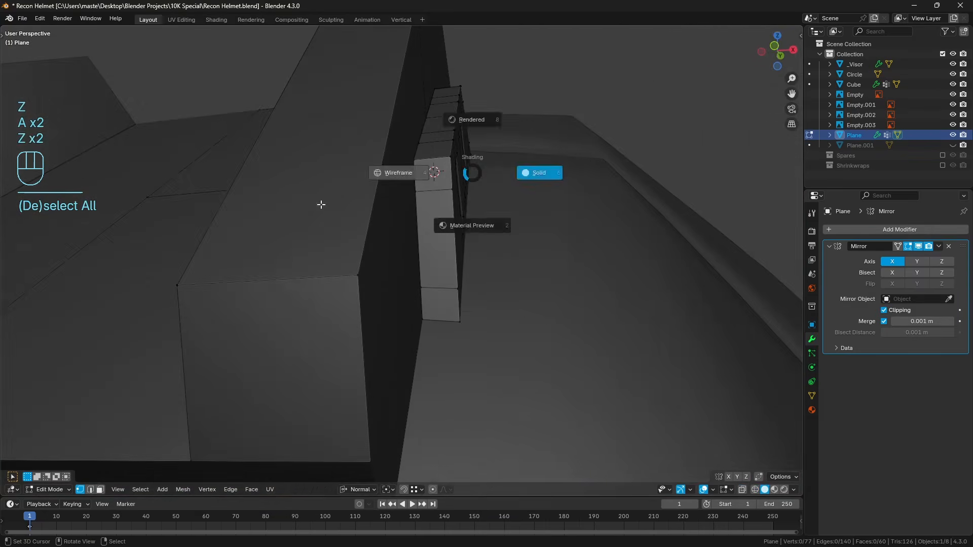
{"action": "left_click", "coordinate": [321, 204]}
{"action": "middle_click_drag", "start_coordinate": [320, 205], "coordinate": [416, 208]}
{"action": "mouse_move", "coordinate": [394, 166]}
{"action": "middle_mouse_down"}
{"action": "mouse_move", "coordinate": [426, 196]}
{"action": "mouse_move", "coordinate": [453, 188]}
{"action": "middle_mouse_up"}
{"action": "key", "text": "z"}
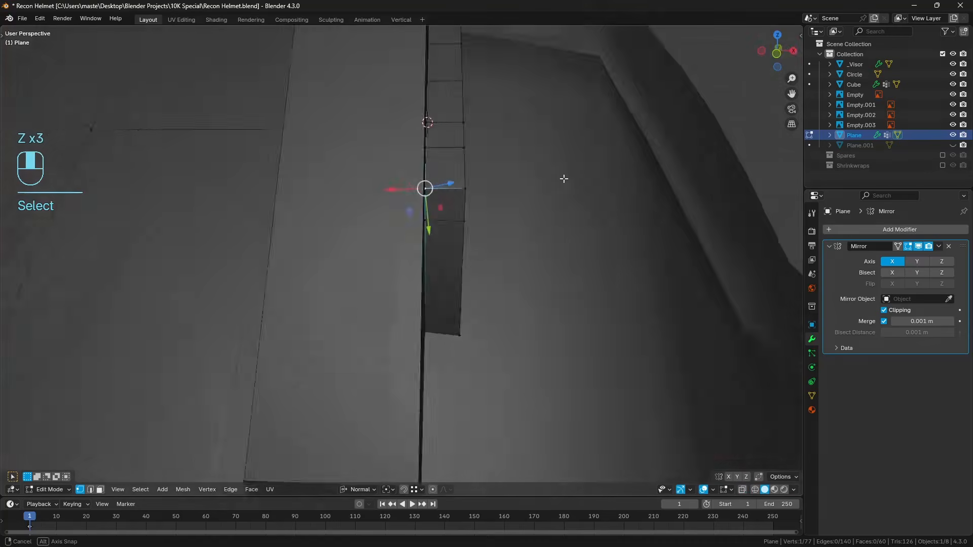
Isolate the joined light mount in local view and frame the slotted side, leaving nothing selected.
{"action": "middle_click_drag", "start_coordinate": [563, 177], "coordinate": [578, 174]}
{"action": "scroll", "coordinate": [578, 173], "scroll_direction": "up", "scroll_amount": 2}
{"action": "scroll", "coordinate": [580, 174], "scroll_direction": "down", "scroll_amount": 2}
{"action": "key", "text": "KP_Divide"}
{"action": "key", "text": "KP_Decimal"}
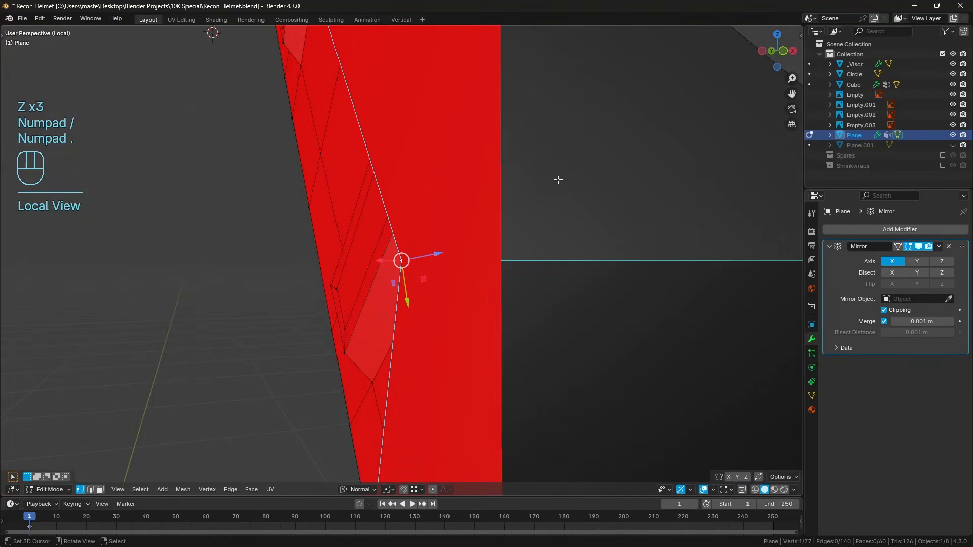
{"action": "key", "text": "a"}
{"action": "key", "text": "a"}
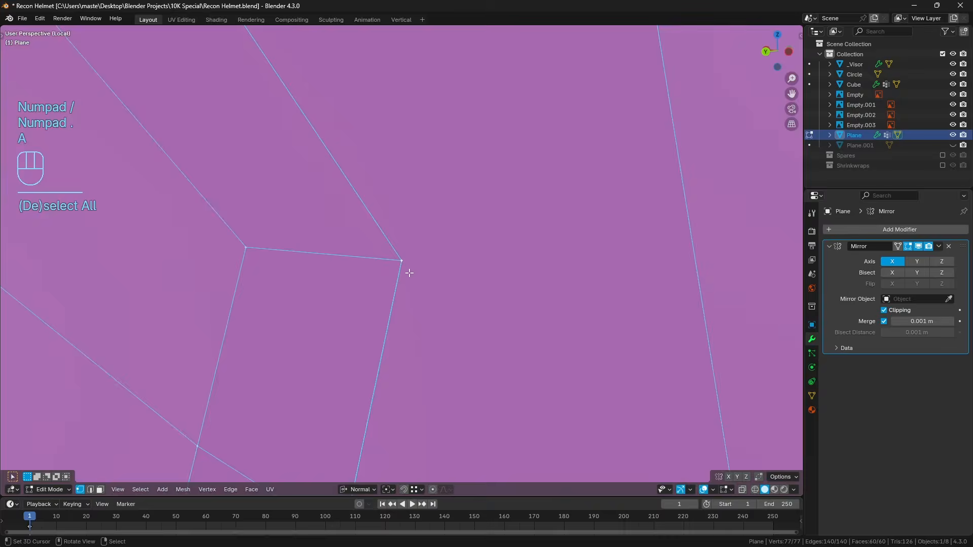
{"action": "middle_click_drag", "start_coordinate": [257, 195], "coordinate": [484, 228]}
{"action": "scroll", "coordinate": [484, 228], "scroll_direction": "down", "scroll_amount": 3}
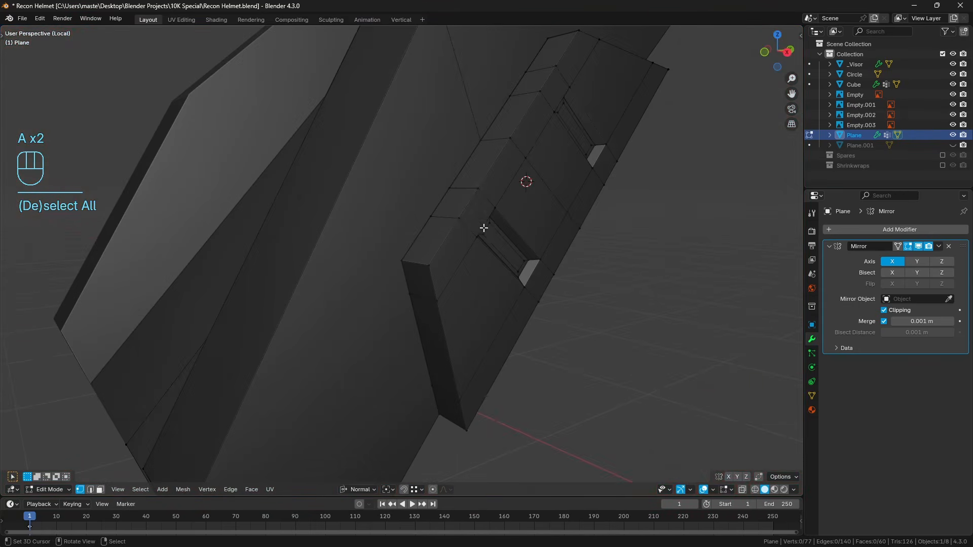
{"action": "scroll", "coordinate": [501, 194], "scroll_direction": "down", "scroll_amount": 3}
{"action": "middle_click_drag", "start_coordinate": [437, 207], "coordinate": [401, 241]}
{"action": "middle_click_drag", "start_coordinate": [500, 135], "coordinate": [421, 215], "text": "shift"}
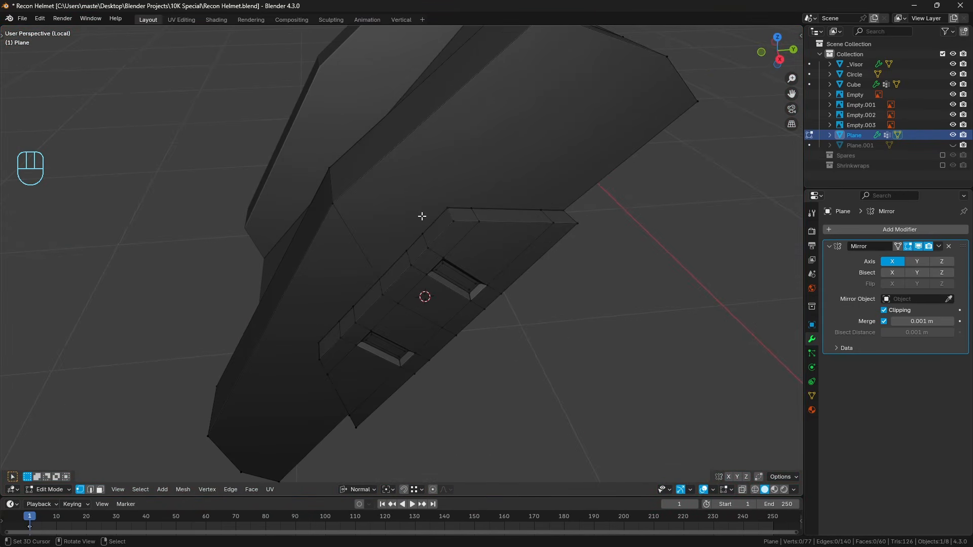
Connect the trapezoid's upper inner corner vertex to the body's upper corner vertex with an edge.
{"action": "middle_click_drag", "start_coordinate": [512, 164], "coordinate": [479, 215], "text": "shift"}
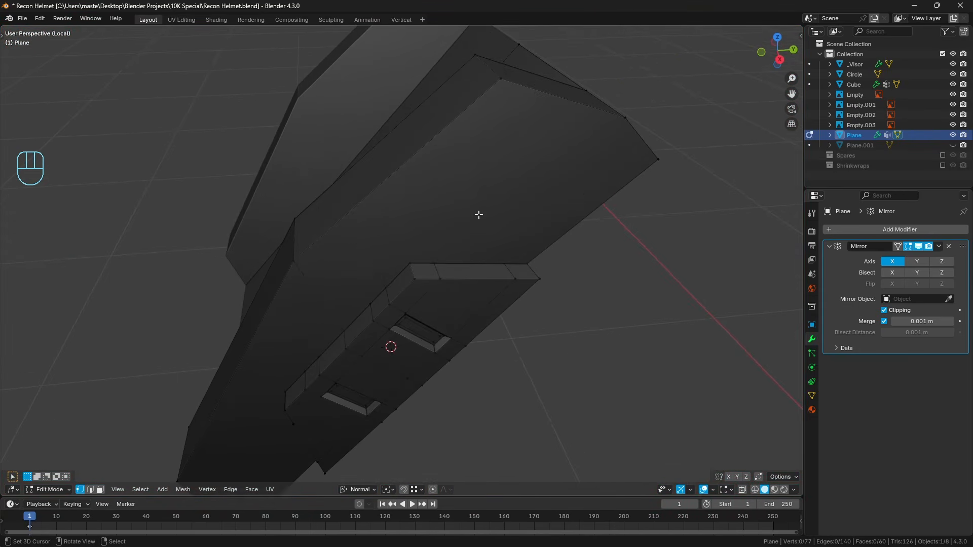
{"action": "left_click", "coordinate": [504, 88], "text": "shift"}
{"action": "key", "text": "j"}
{"action": "key", "text": "a"}
{"action": "key", "text": "a"}
Connect the trapezoid's lower inner corner vertex to the body's lower corner vertex with an edge.
{"action": "middle_click_drag", "start_coordinate": [504, 87], "coordinate": [452, 249]}
{"action": "left_click", "coordinate": [292, 414], "text": "shift"}
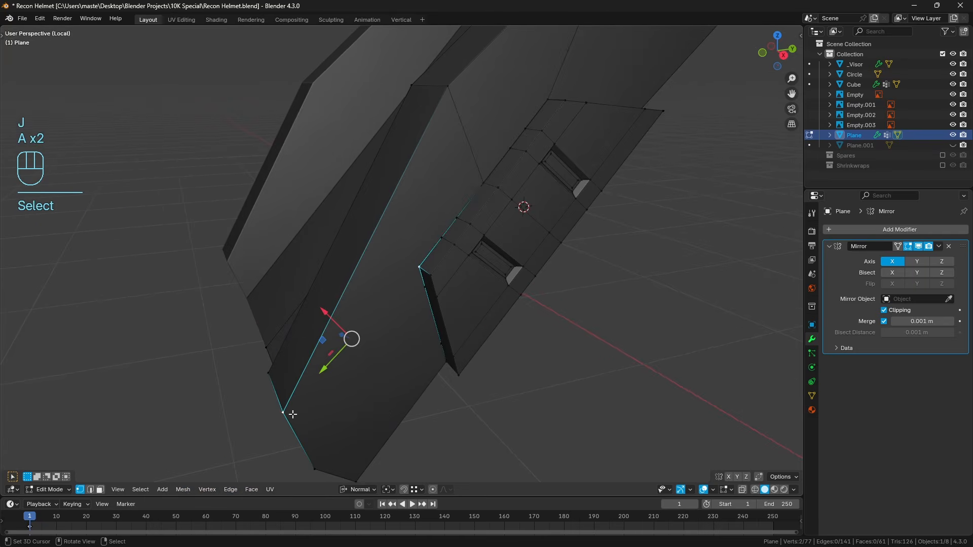
{"action": "key", "text": "j"}
{"action": "key", "text": "a"}
{"action": "key", "text": "a"}
Knife-cut an edge from the body's bottom corner vertex to the outer vertex on the trapezoid's lower end.
{"action": "middle_click_drag", "start_coordinate": [430, 344], "coordinate": [398, 289]}
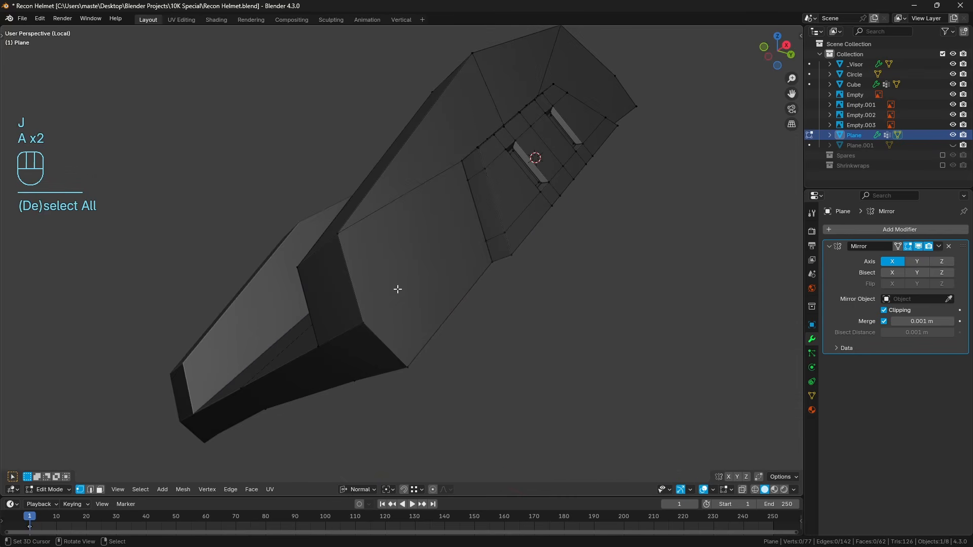
{"action": "key", "text": "k"}
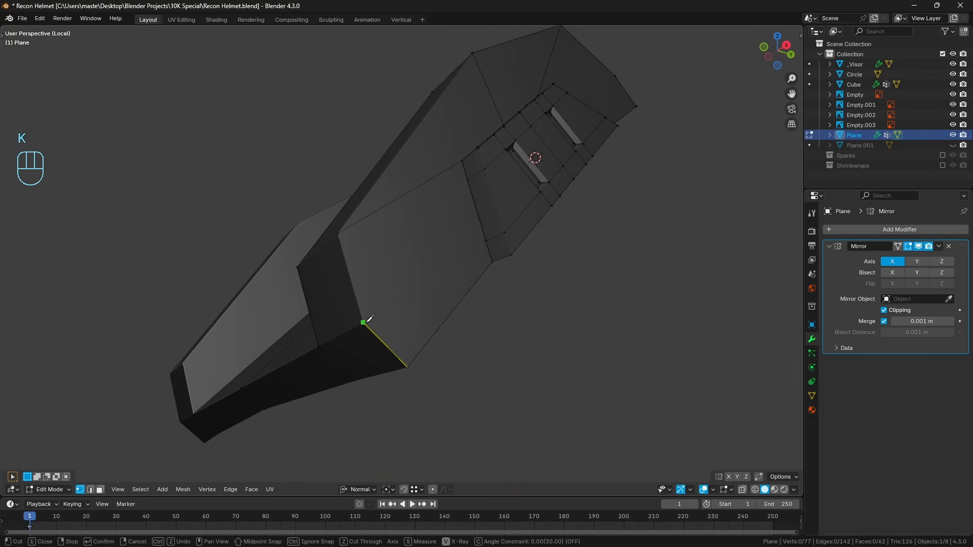
{"action": "left_click", "coordinate": [486, 241]}
{"action": "key", "text": "Return"}
Add a centred loop cut through the face below the trapezoid and merge its end vertex with the trapezoid's neighbouring end vertex.
{"action": "key", "text": "ctrl+r"}
{"action": "left_click", "coordinate": [362, 279]}
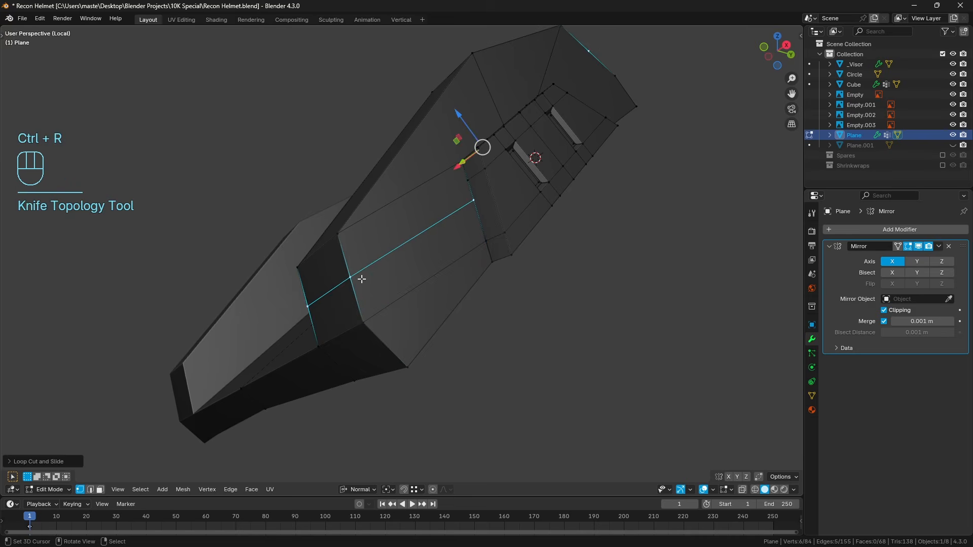
{"action": "right_click", "coordinate": [474, 198]}
{"action": "right_click", "coordinate": [468, 181], "text": "shift"}
{"action": "key", "text": "q"}
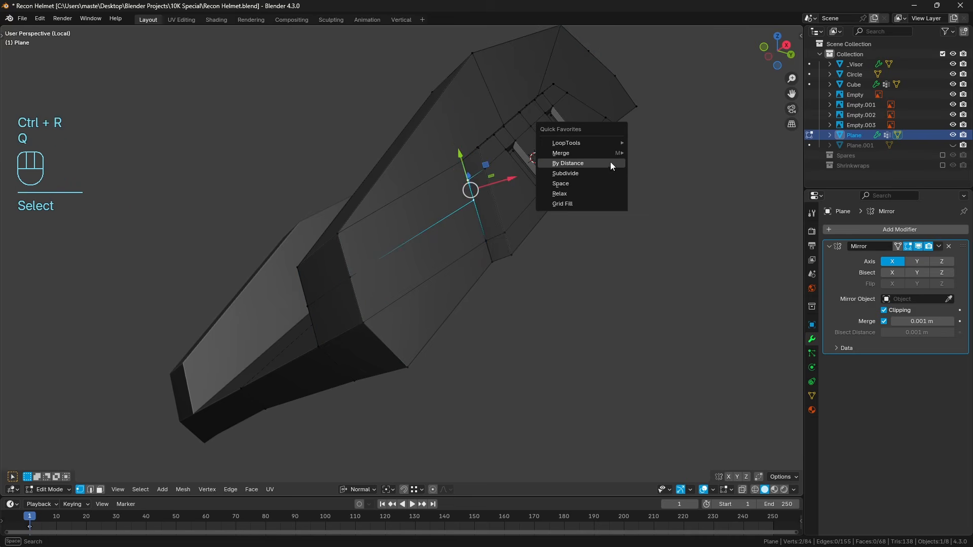
{"action": "mouse_move", "coordinate": [612, 154]}
{"action": "left_click", "coordinate": [664, 198]}
Try to connect the inner vertex on the trapezoid's upper end to the middle vertex of the body's top edge.
{"action": "middle_click_drag", "start_coordinate": [616, 128], "coordinate": [482, 245]}
{"action": "key", "text": "a"}
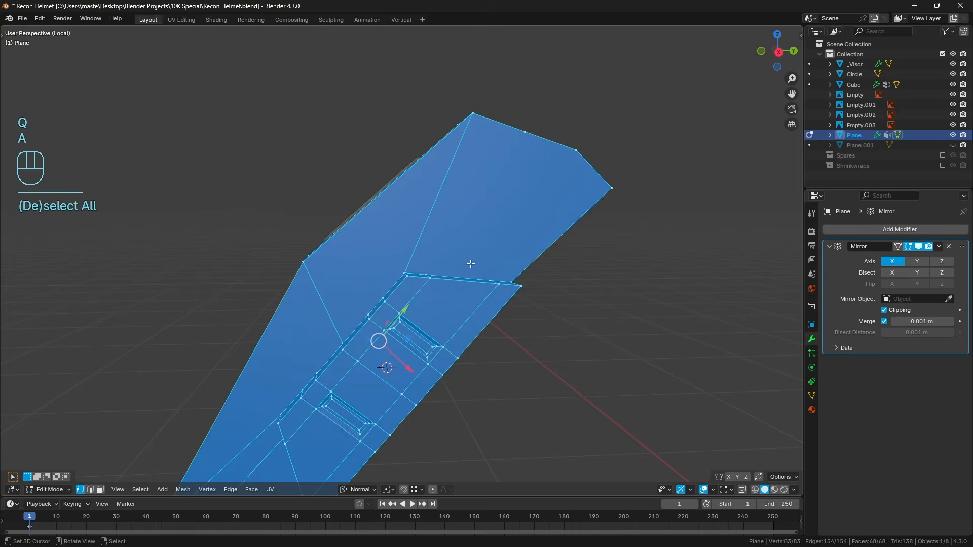
{"action": "key", "text": "a"}
{"action": "left_click", "coordinate": [427, 274]}
{"action": "left_click", "coordinate": [529, 147], "text": "shift"}
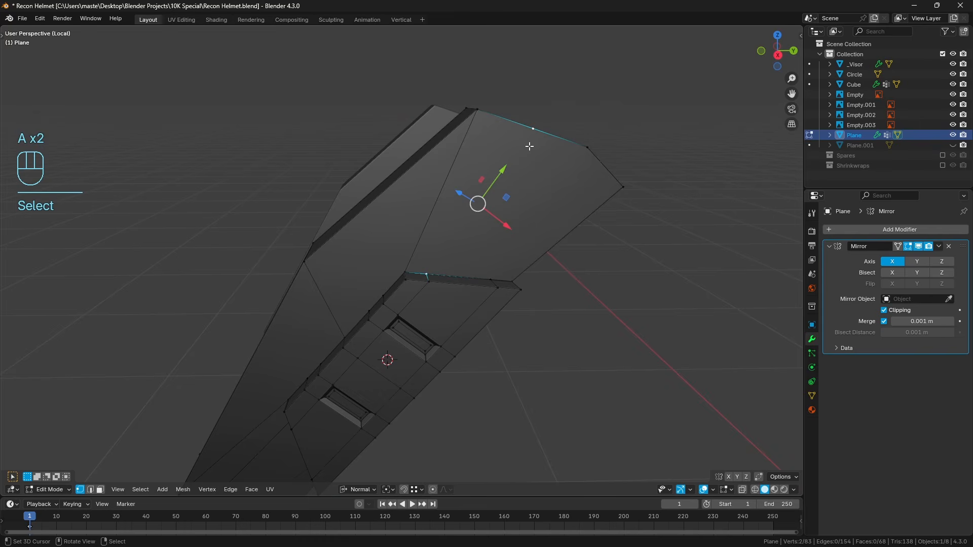
{"action": "key", "text": "k"}
{"action": "key", "text": "j"}
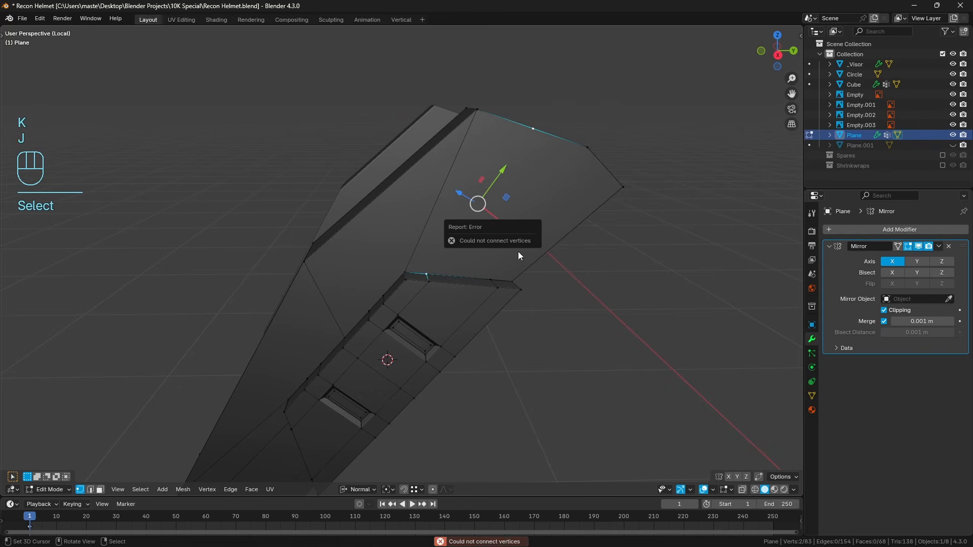
Delete the large body face between the trapezoid's upper end and the body's top edge.
{"action": "middle_click_drag", "start_coordinate": [433, 260], "coordinate": [464, 273]}
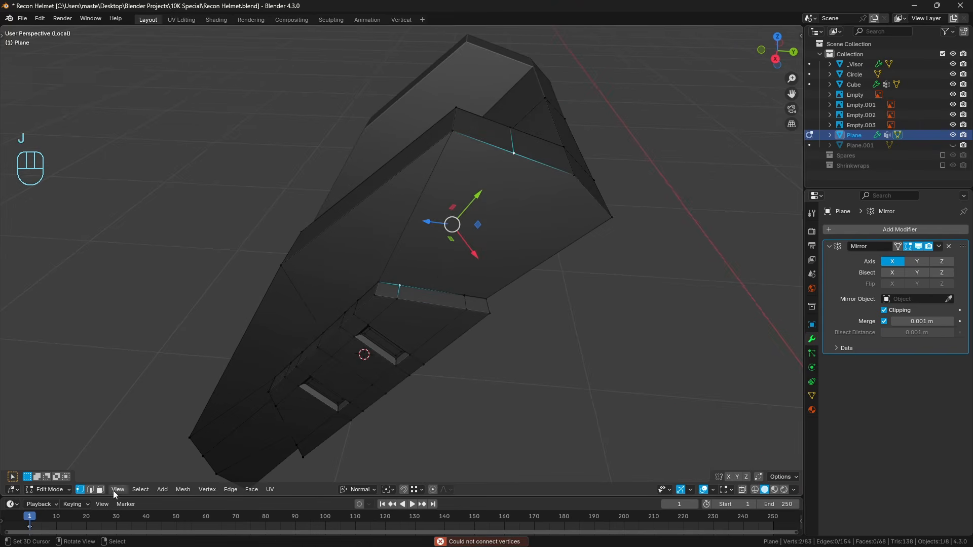
{"action": "left_click", "coordinate": [100, 490]}
{"action": "left_click", "coordinate": [461, 293]}
{"action": "key", "text": "x"}
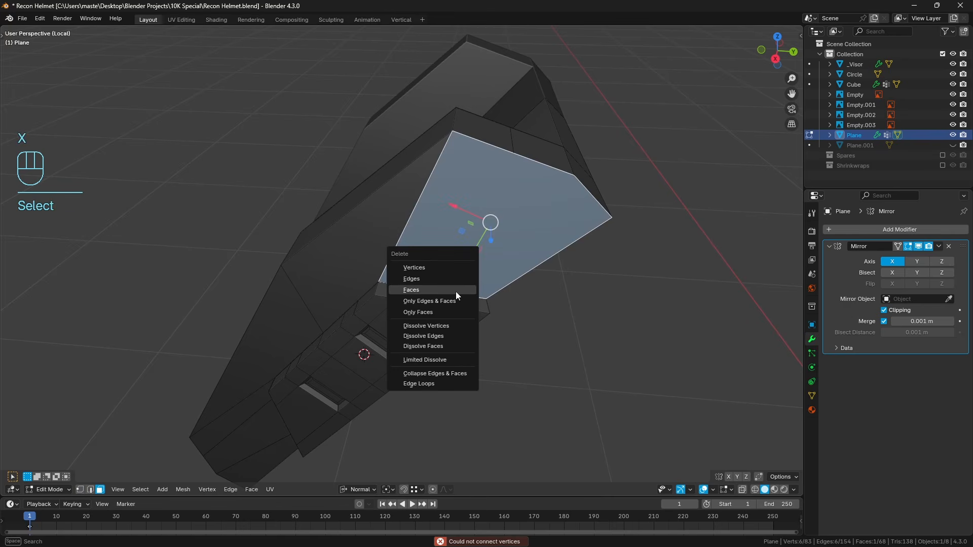
{"action": "left_click", "coordinate": [456, 291]}
Refill the opening above the trapezoid with three faces, starting from its inner side edge.
{"action": "left_click", "coordinate": [91, 490]}
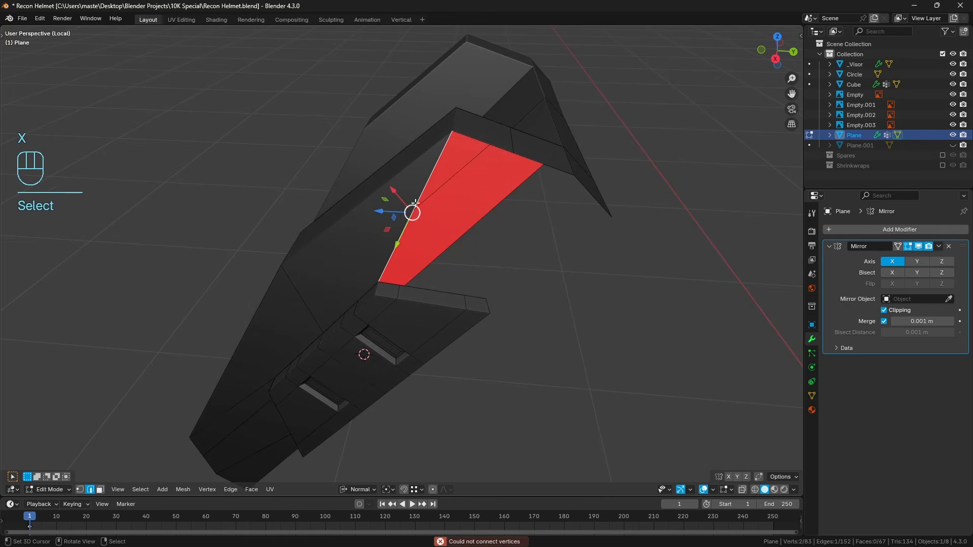
{"action": "key", "text": "f"}
{"action": "key", "text": "f"}
{"action": "key", "text": "f"}
{"action": "key", "text": "a"}
{"action": "key", "text": "a"}
Add a loop cut across the body's side and slide it down to the lower slot's lower band line.
{"action": "middle_click_drag", "start_coordinate": [462, 285], "coordinate": [407, 287], "text": "shift"}
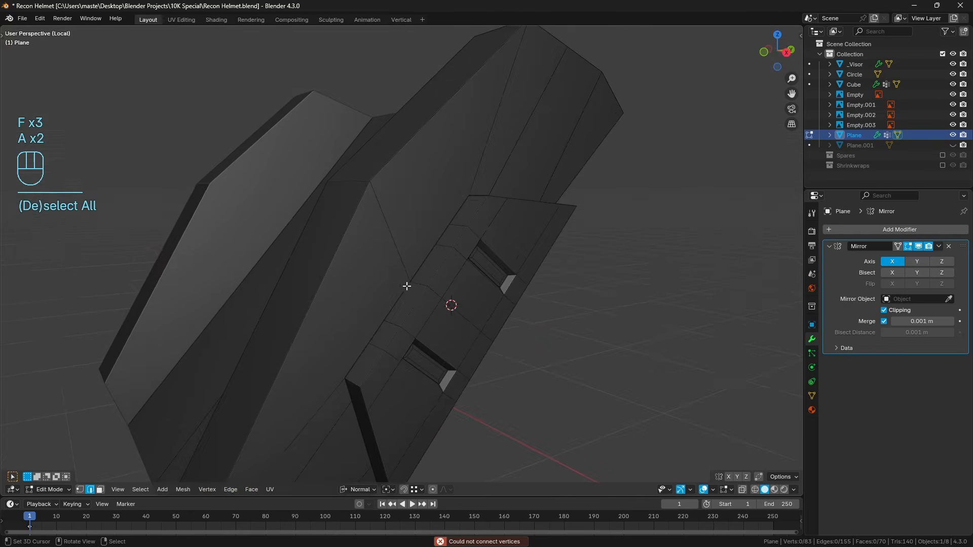
{"action": "key", "text": "ctrl+r"}
{"action": "right_click", "coordinate": [336, 284]}
{"action": "middle_click_drag", "start_coordinate": [335, 285], "coordinate": [331, 287]}
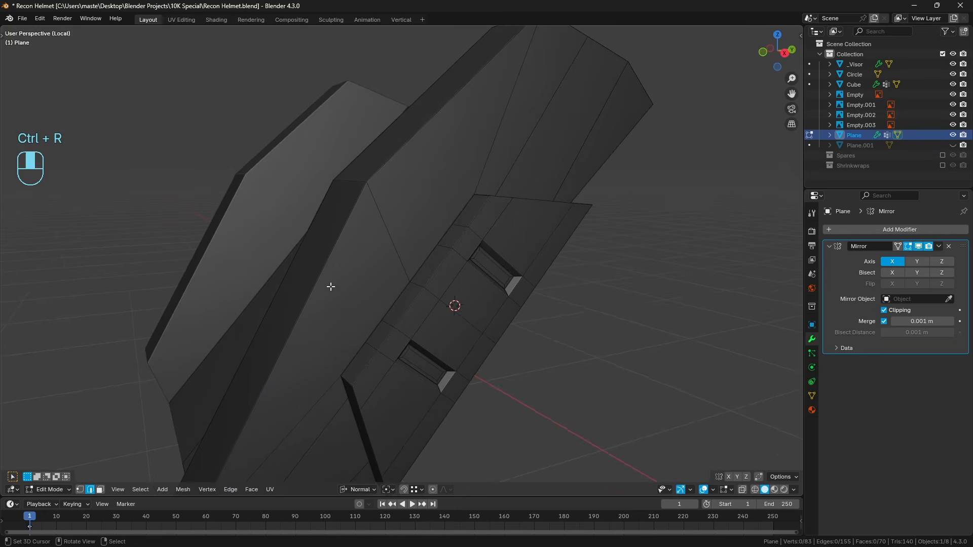
{"action": "key", "text": "ctrl+r"}
{"action": "left_click", "coordinate": [330, 285]}
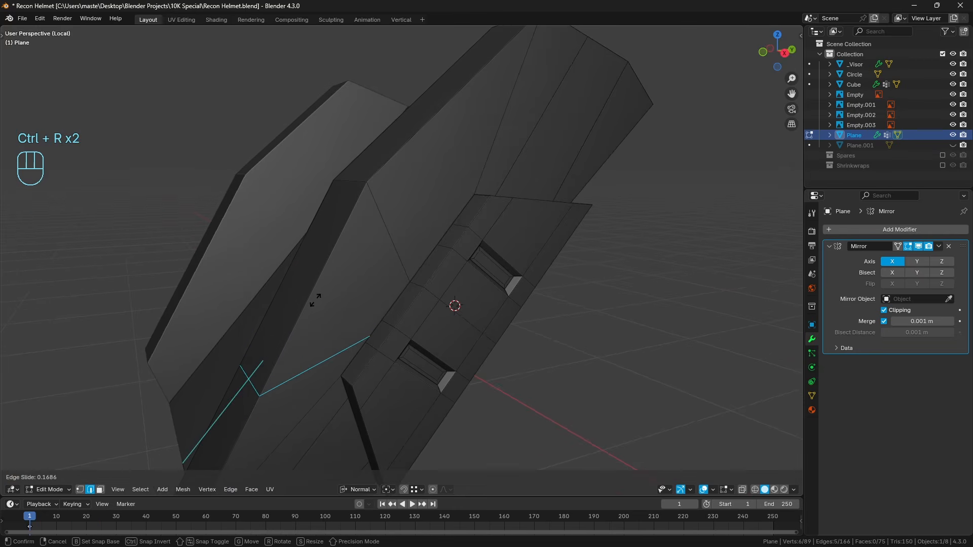
{"action": "left_click", "coordinate": [303, 312]}
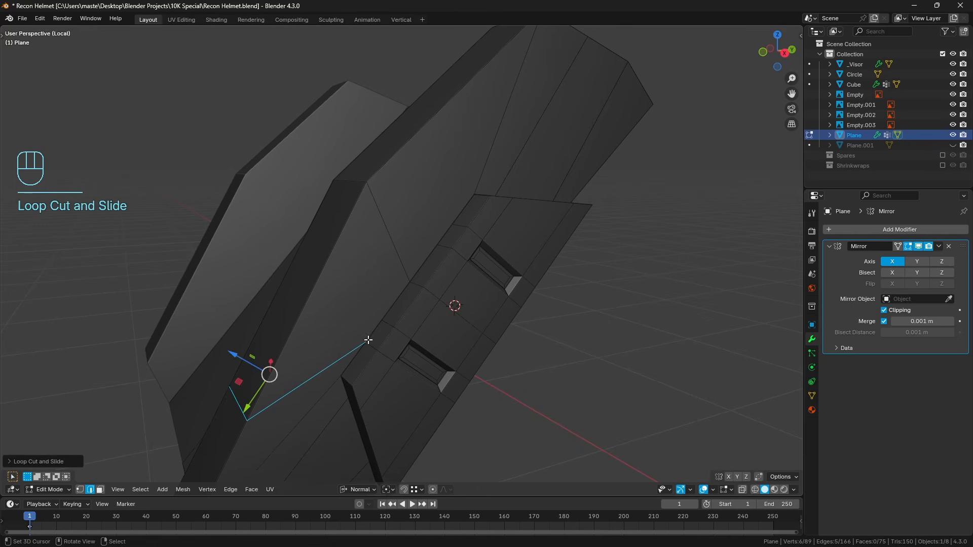
Merge the loop cut's end vertex at last with the adjacent trapezoid vertex beside the lower slot.
{"action": "left_click", "coordinate": [80, 489]}
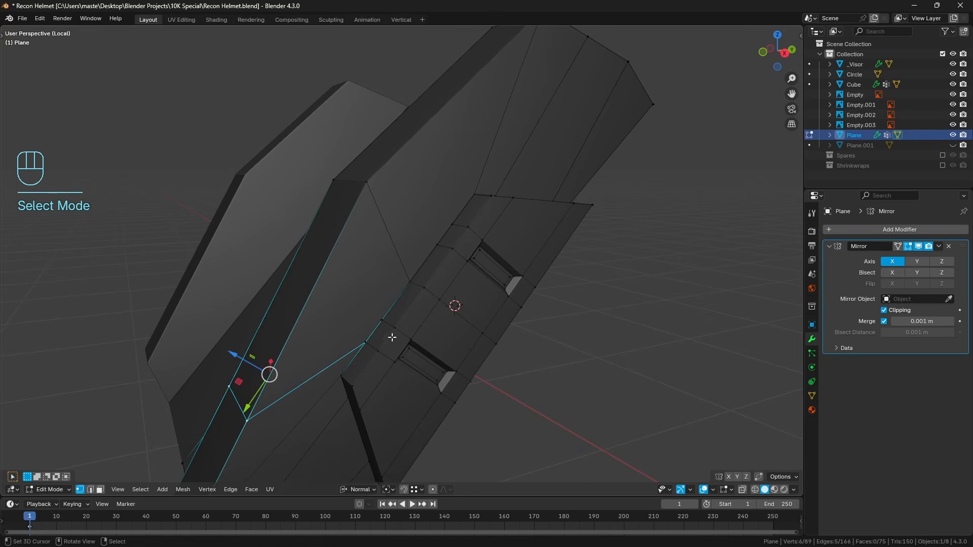
{"action": "left_click", "coordinate": [363, 341]}
{"action": "key", "text": "KP_Decimal"}
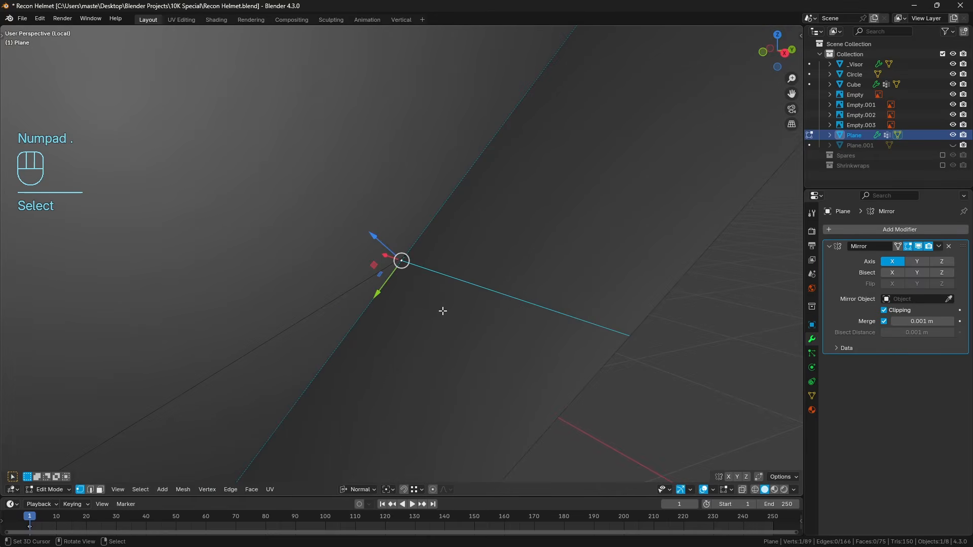
{"action": "left_click", "coordinate": [417, 253], "text": "shift"}
{"action": "key", "text": "q"}
{"action": "mouse_move", "coordinate": [446, 267]}
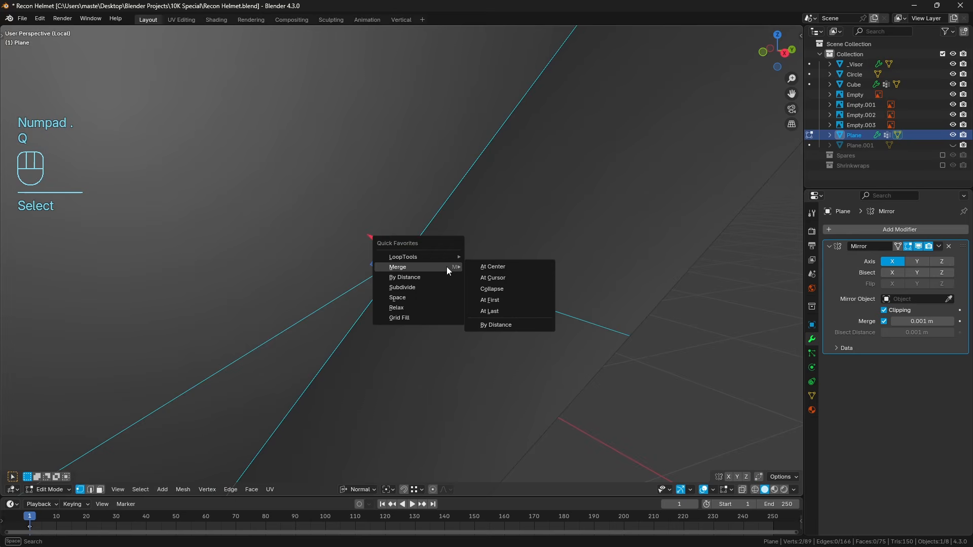
{"action": "left_click", "coordinate": [502, 313]}
{"action": "scroll", "coordinate": [421, 248], "scroll_direction": "down", "scroll_amount": 10}
{"action": "key", "text": "a"}
{"action": "key", "text": "a"}
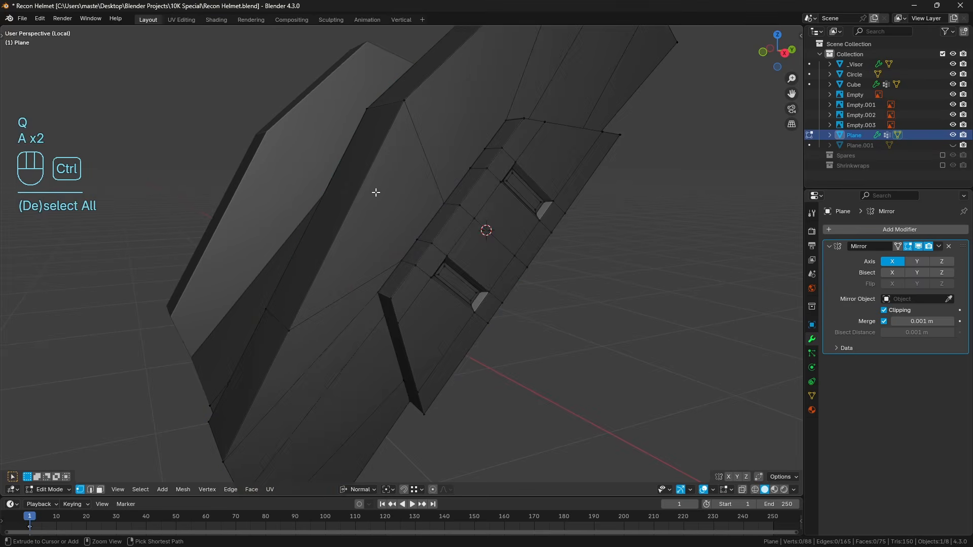
Add a centred loop cut above it on the body's side and merge its end with the lower slot's upper band vertex.
{"action": "key", "text": "ctrl+r"}
{"action": "left_click", "coordinate": [375, 192]}
{"action": "right_click", "coordinate": [374, 189]}
{"action": "right_click", "coordinate": [424, 233]}
{"action": "right_click", "coordinate": [418, 241], "text": "shift"}
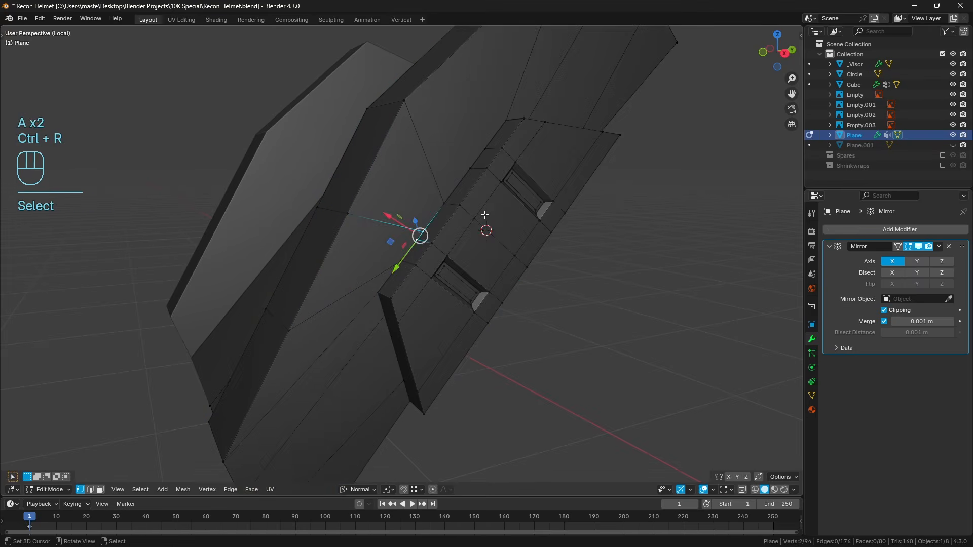
{"action": "key", "text": "q"}
{"action": "mouse_move", "coordinate": [486, 215]}
{"action": "left_click", "coordinate": [540, 259]}
{"action": "key", "text": "a"}
{"action": "key", "text": "a"}
{"action": "middle_click_drag", "start_coordinate": [467, 185], "coordinate": [433, 277], "text": "shift"}
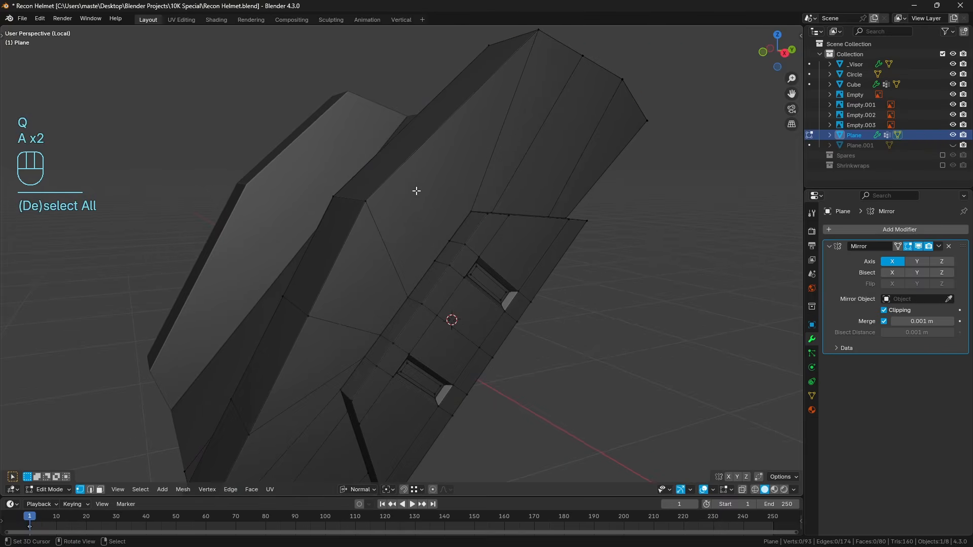
Add a loop cut across the body's side near the upper slot and merge its end with the slot's upper band vertex.
{"action": "key", "text": "ctrl+r"}
{"action": "left_click", "coordinate": [410, 172]}
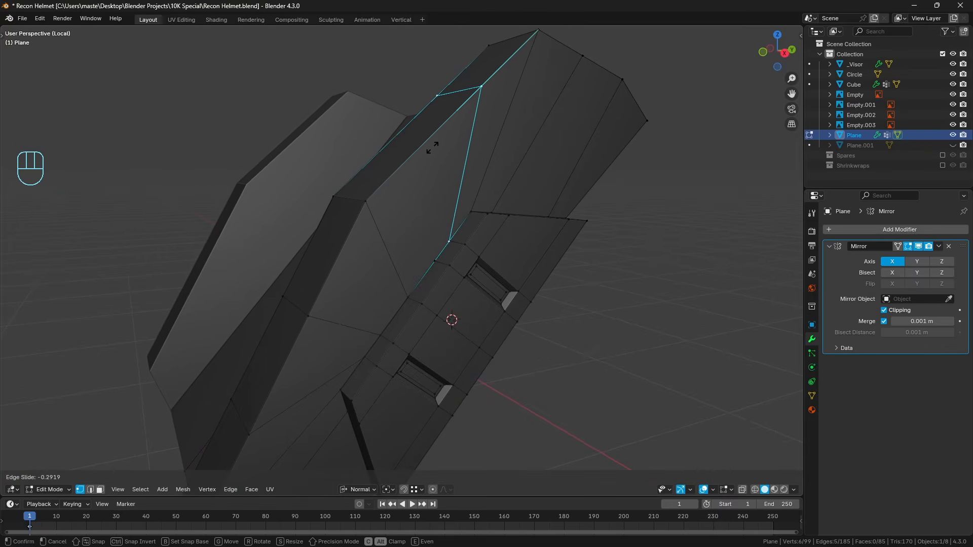
{"action": "left_click", "coordinate": [432, 147]}
{"action": "left_click", "coordinate": [449, 241]}
{"action": "key", "text": "KP_Decimal"}
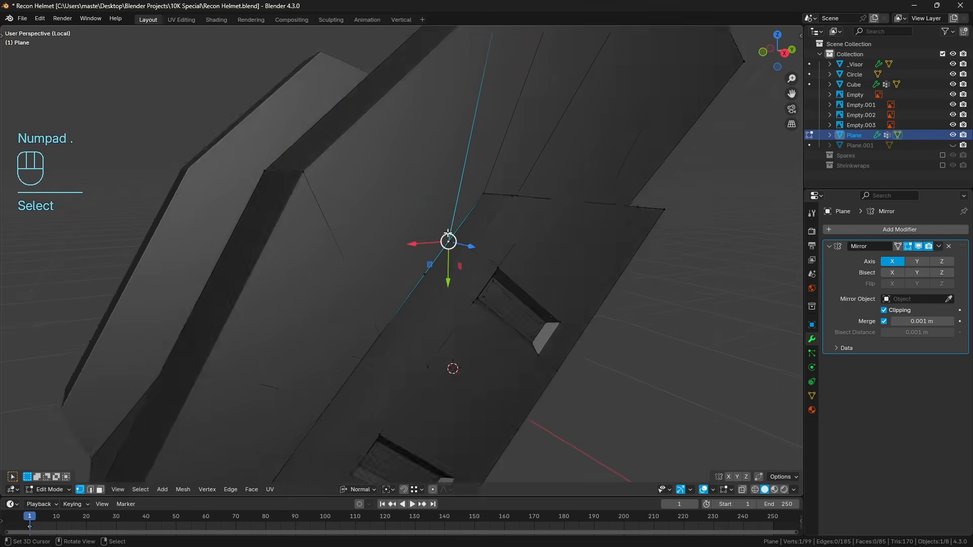
{"action": "right_click", "coordinate": [431, 245], "text": "shift"}
{"action": "key", "text": "q"}
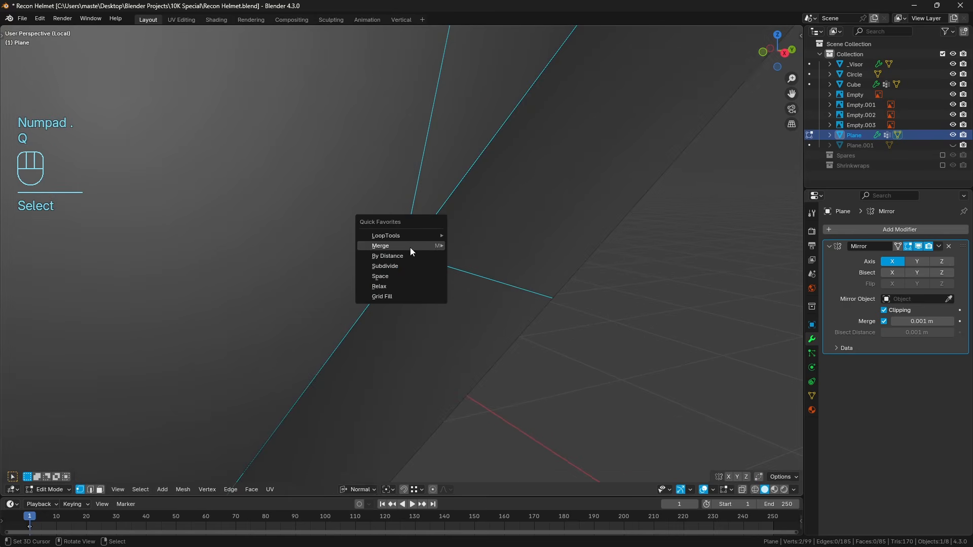
{"action": "left_click", "coordinate": [491, 289]}
{"action": "scroll", "coordinate": [305, 180], "scroll_direction": "down", "scroll_amount": 5}
{"action": "key", "text": "a"}
{"action": "key", "text": "a"}
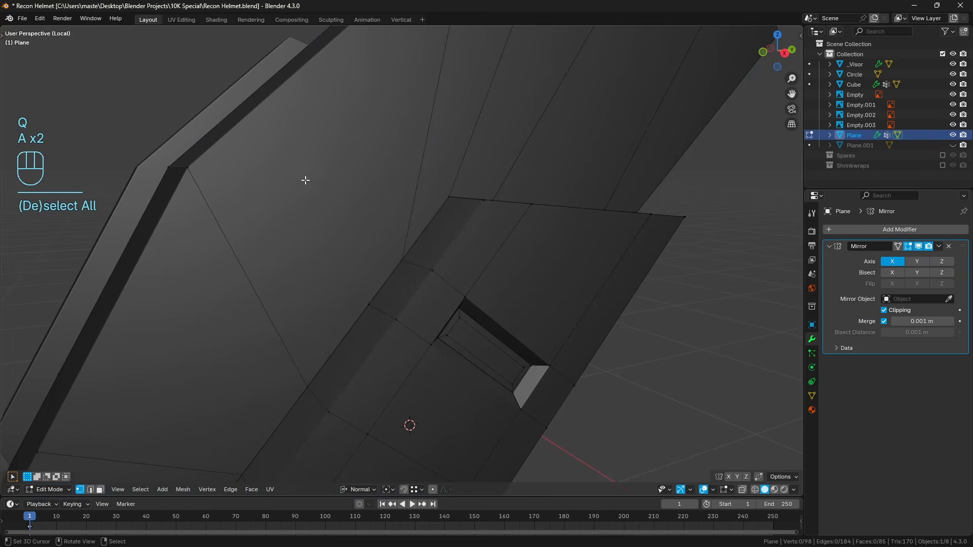
Add a centred loop cut below it on the body's side and merge its end with the upper slot's lower band vertex.
{"action": "key", "text": "ctrl+r"}
{"action": "double_click", "coordinate": [272, 114]}
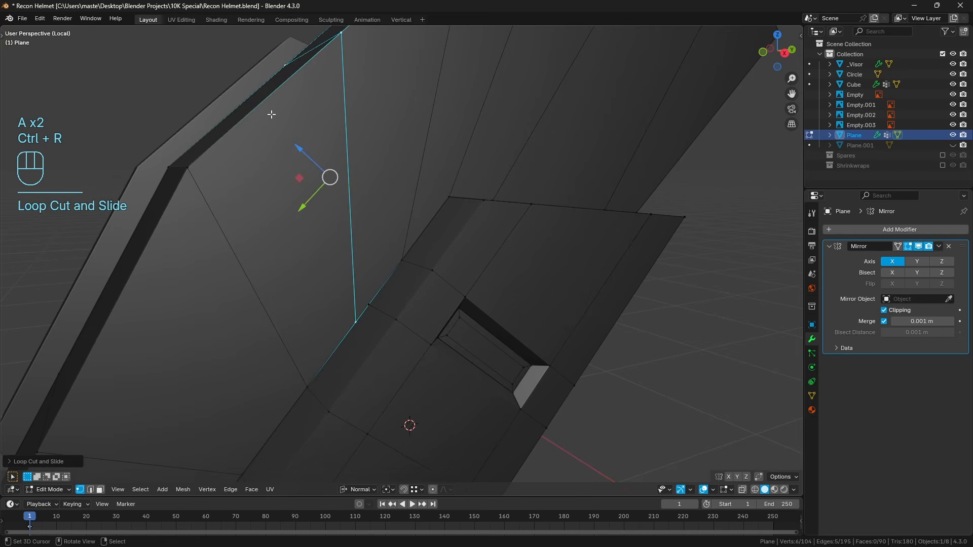
{"action": "left_click", "coordinate": [355, 315]}
{"action": "key", "text": "q"}
{"action": "mouse_move", "coordinate": [374, 301]}
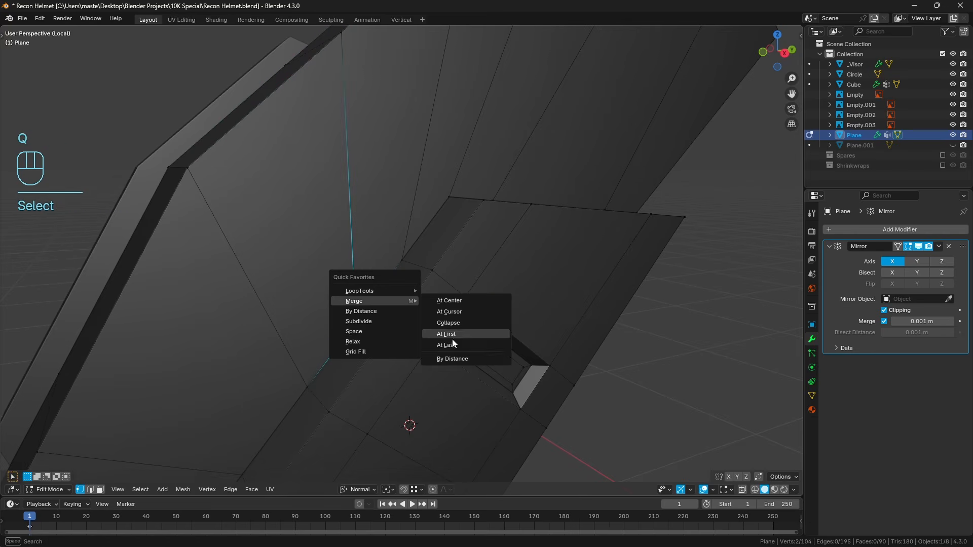
{"action": "left_click", "coordinate": [452, 339]}
{"action": "key", "text": "a"}
{"action": "key", "text": "a"}
Bevel the edges around the slotted trapezoid's outer face by about 0.006 m with one segment.
{"action": "middle_click_drag", "start_coordinate": [452, 342], "coordinate": [428, 257]}
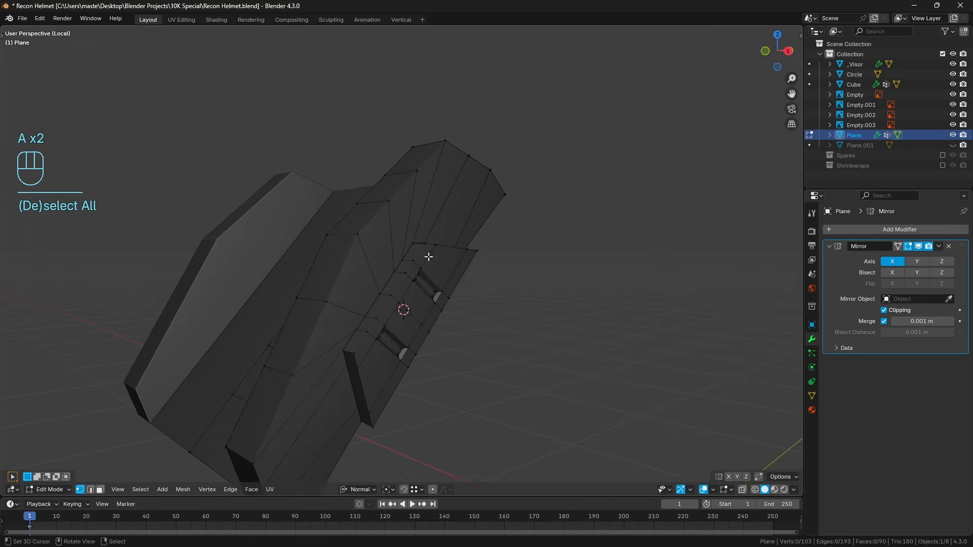
{"action": "middle_click_drag", "start_coordinate": [430, 295], "coordinate": [434, 281]}
{"action": "middle_click_drag", "start_coordinate": [400, 332], "coordinate": [416, 293], "text": "shift"}
{"action": "scroll", "coordinate": [416, 293], "scroll_direction": "up", "scroll_amount": 1}
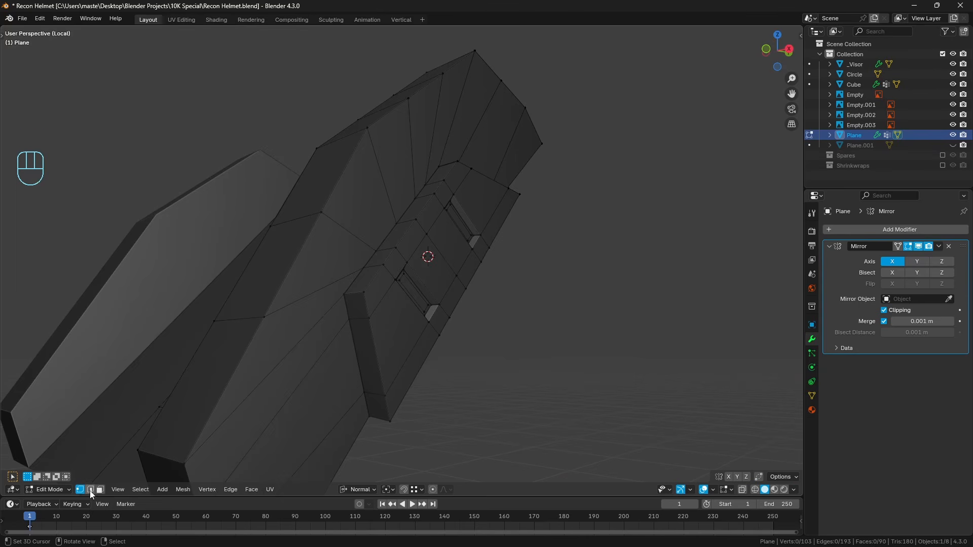
{"action": "left_click", "coordinate": [381, 347], "text": "alt"}
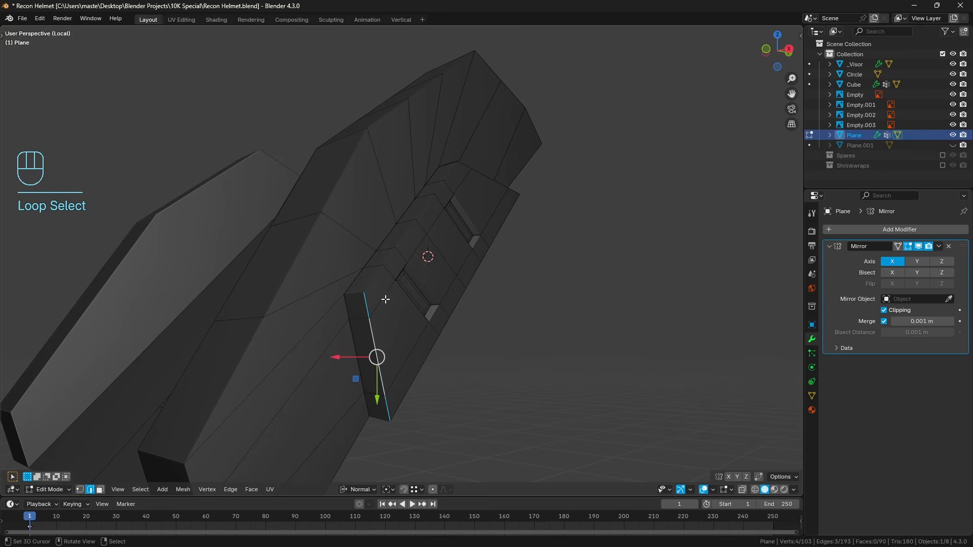
{"action": "right_click", "coordinate": [376, 276], "text": "alt+shift"}
{"action": "middle_click_drag", "start_coordinate": [377, 274], "coordinate": [480, 233]}
{"action": "right_click", "coordinate": [538, 212], "text": "alt+shift"}
{"action": "middle_click_drag", "start_coordinate": [539, 215], "coordinate": [570, 193]}
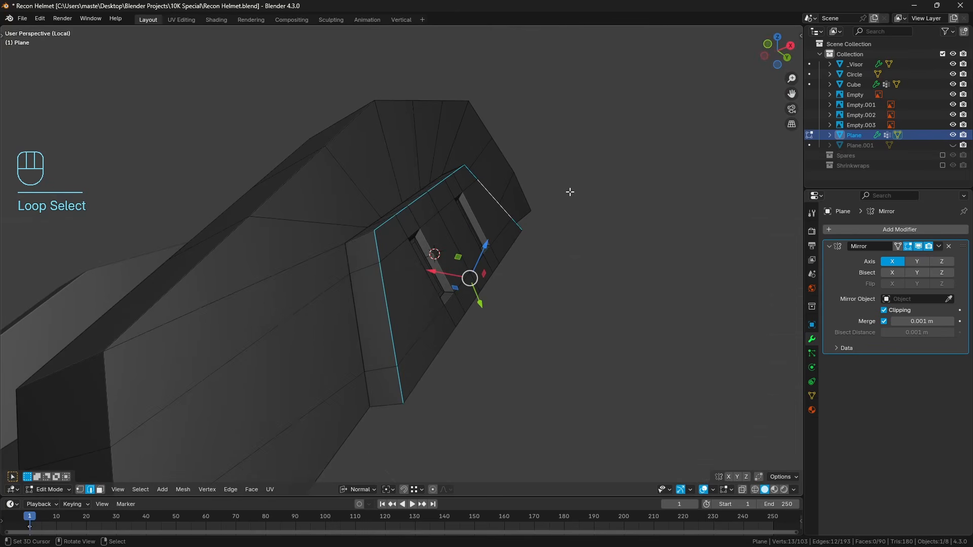
{"action": "key", "text": "ctrl+b"}
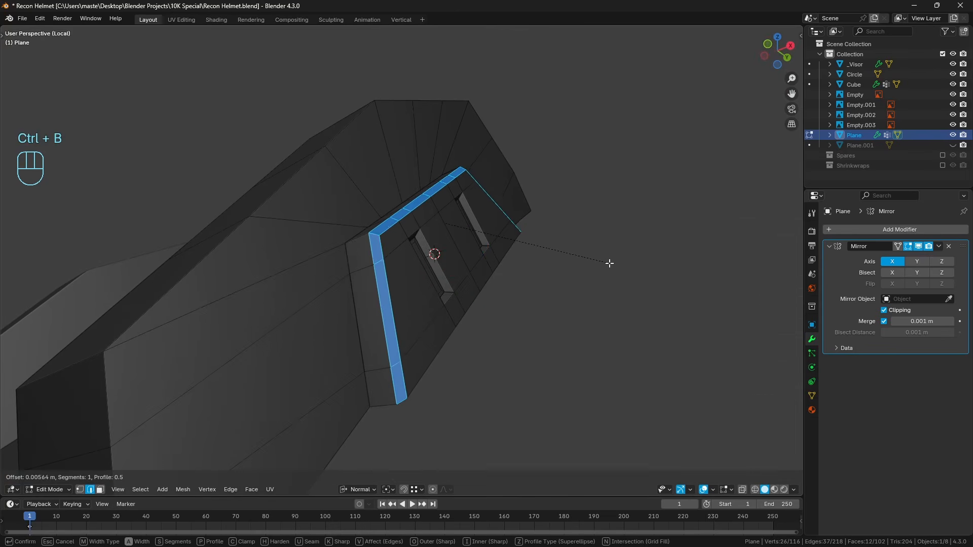
{"action": "left_click", "coordinate": [613, 264]}
{"action": "middle_click_drag", "start_coordinate": [615, 265], "coordinate": [423, 277]}
{"action": "key", "text": "a"}
{"action": "key", "text": "a"}
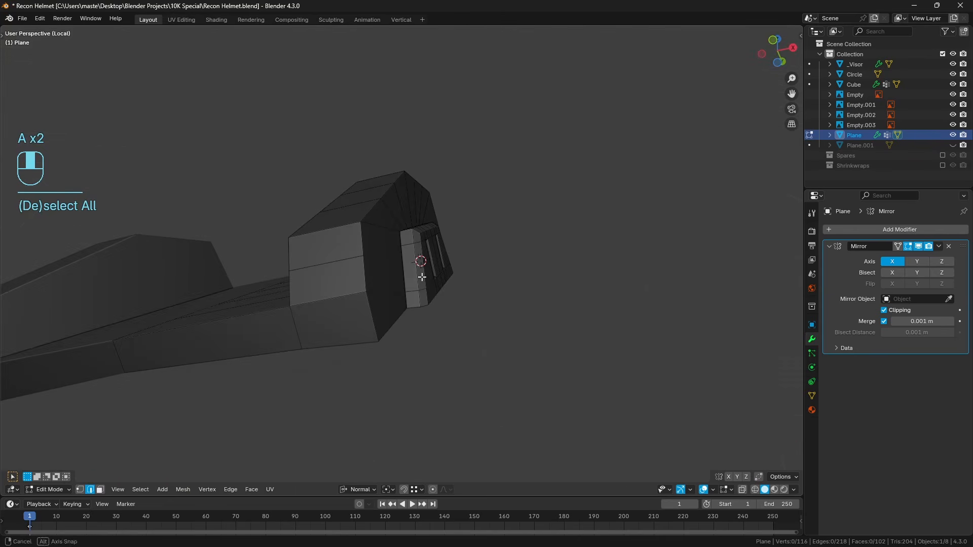
Loop-select the outer and inner outline edges of the raised side block.
{"action": "middle_click_drag", "start_coordinate": [404, 321], "coordinate": [437, 278]}
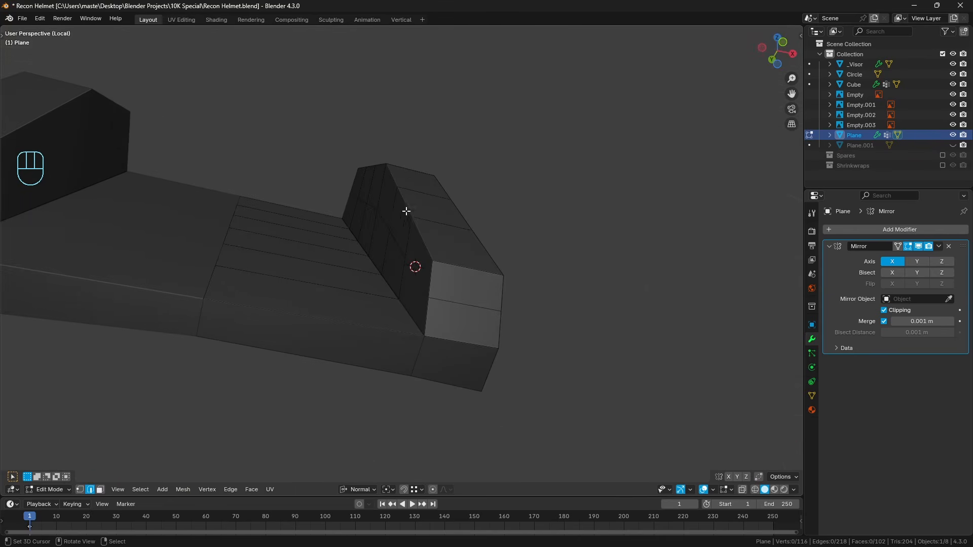
{"action": "middle_click_drag", "start_coordinate": [406, 213], "coordinate": [309, 284]}
{"action": "right_click", "coordinate": [309, 269], "text": "alt"}
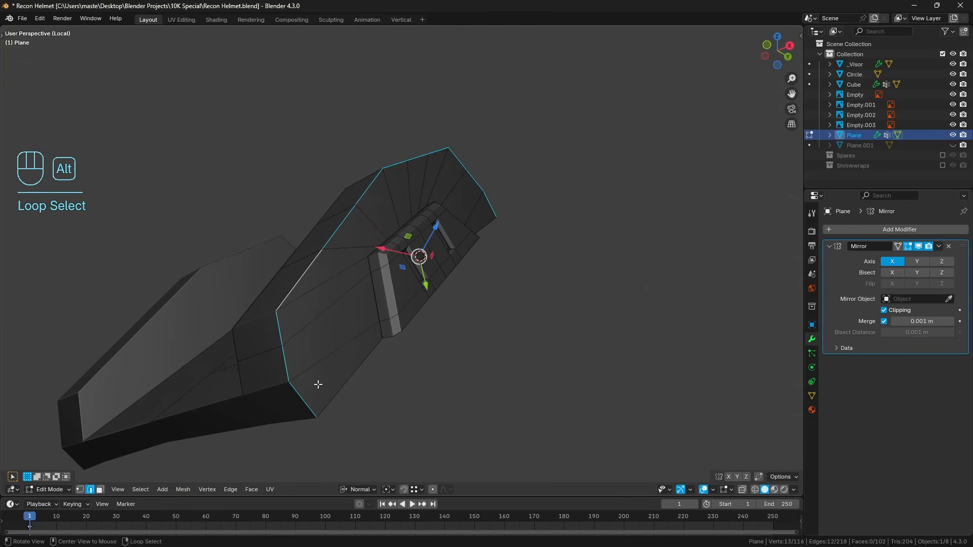
{"action": "middle_click_drag", "start_coordinate": [317, 385], "coordinate": [485, 328]}
{"action": "right_click", "coordinate": [451, 280], "text": "alt+shift"}
{"action": "middle_click_drag", "start_coordinate": [452, 258], "coordinate": [322, 186]}
{"action": "middle_click_drag", "start_coordinate": [241, 183], "coordinate": [409, 244]}
{"action": "key", "text": "ctrl+b"}
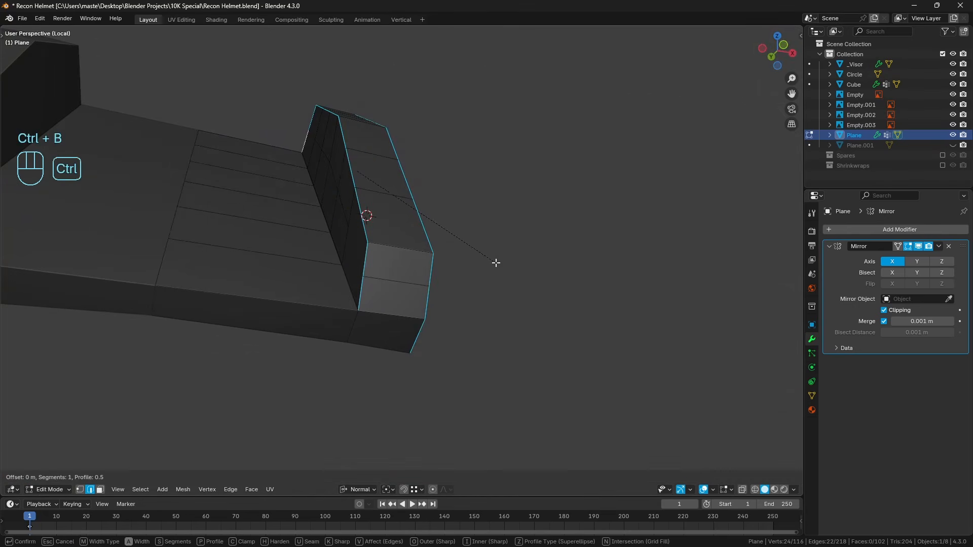
{"action": "right_click", "coordinate": [506, 265]}
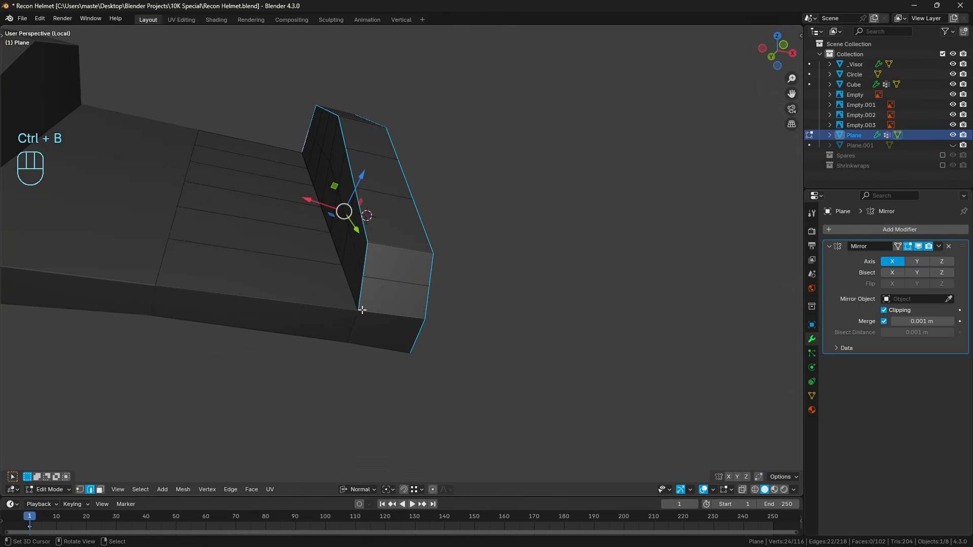
Add the central plate's front and rear upper edges to the selection and bevel all selected edges by about 0.011 m.
{"action": "right_click", "coordinate": [327, 307], "text": "shift"}
{"action": "middle_click_drag", "start_coordinate": [258, 174], "coordinate": [304, 224]}
{"action": "scroll", "coordinate": [305, 223], "scroll_direction": "down", "scroll_amount": 2}
{"action": "right_click", "coordinate": [248, 238], "text": "shift"}
{"action": "middle_click_drag", "start_coordinate": [248, 238], "coordinate": [498, 238]}
{"action": "key", "text": "ctrl+b"}
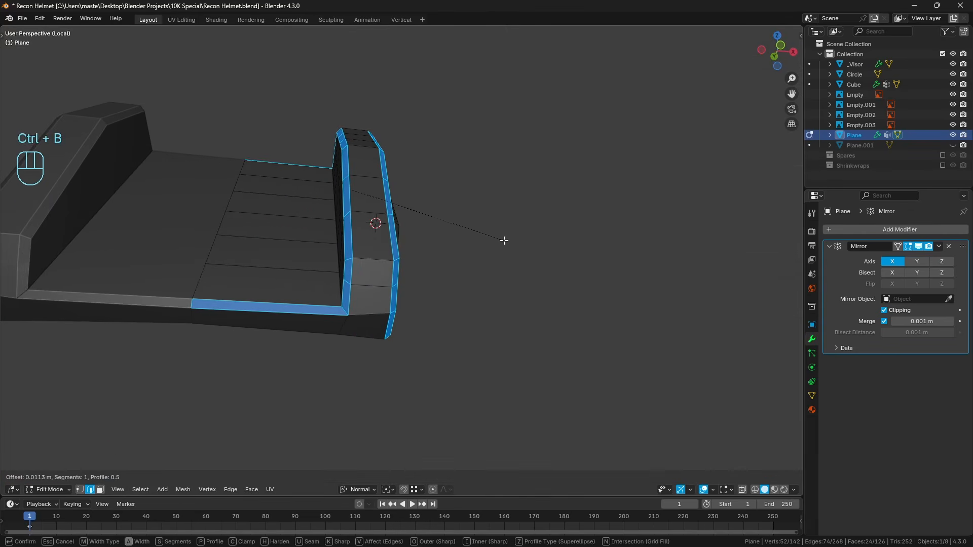
{"action": "left_click", "coordinate": [505, 241]}
{"action": "middle_click_drag", "start_coordinate": [446, 239], "coordinate": [428, 254]}
{"action": "key", "text": "a"}
{"action": "key", "text": "a"}
Examine the mount's bevelled shape from the front, the side and below, checking the lower end of the side block.
{"action": "scroll", "coordinate": [410, 250], "scroll_direction": "down", "scroll_amount": 4}
{"action": "scroll", "coordinate": [324, 261], "scroll_direction": "up", "scroll_amount": 3}
{"action": "key", "text": "KP_1"}
{"action": "key", "text": "KP_3"}
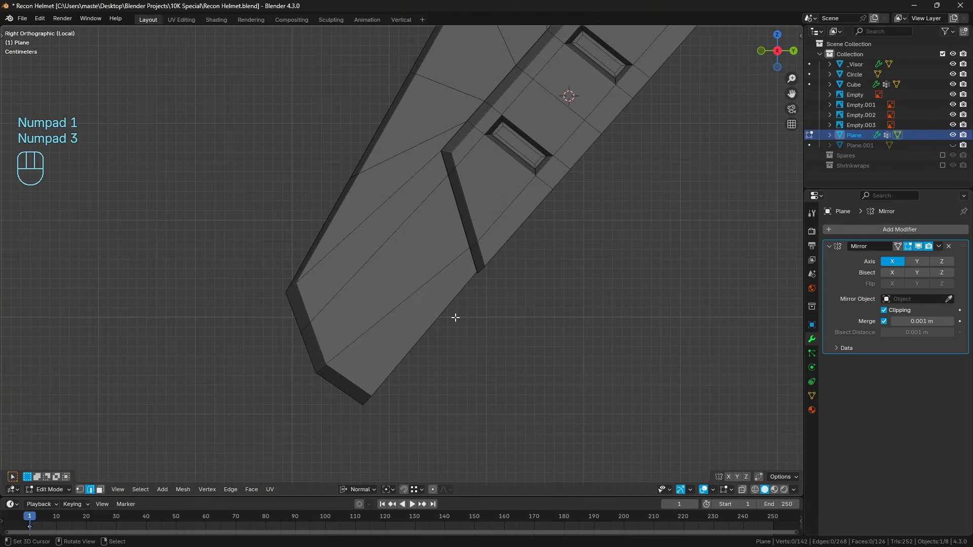
{"action": "key", "text": "KP_1"}
{"action": "key", "text": "z"}
{"action": "middle_click_drag", "start_coordinate": [440, 364], "coordinate": [429, 182]}
{"action": "key", "text": "z"}
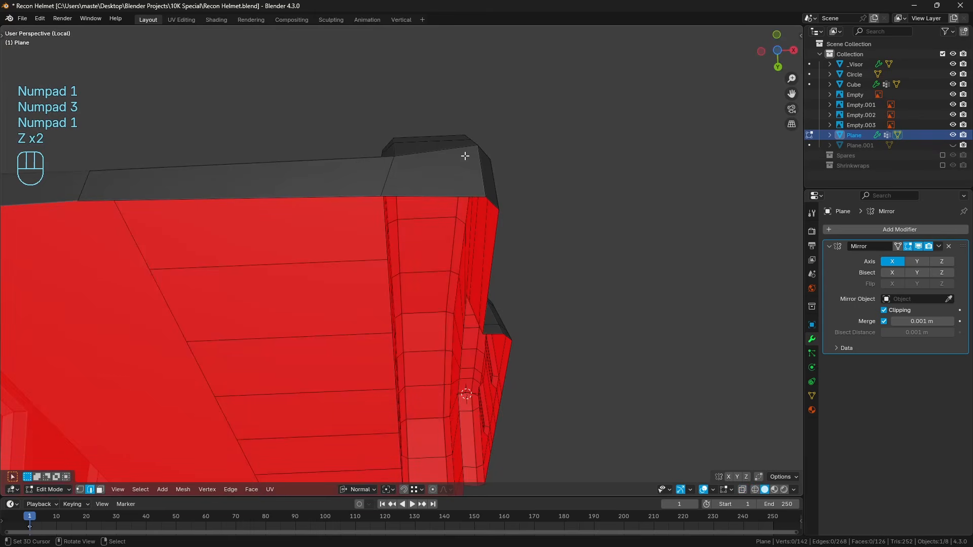
{"action": "mouse_move", "coordinate": [466, 156]}
{"action": "middle_mouse_down"}
{"action": "mouse_move", "coordinate": [463, 144]}
{"action": "mouse_move", "coordinate": [448, 151]}
{"action": "middle_mouse_up"}
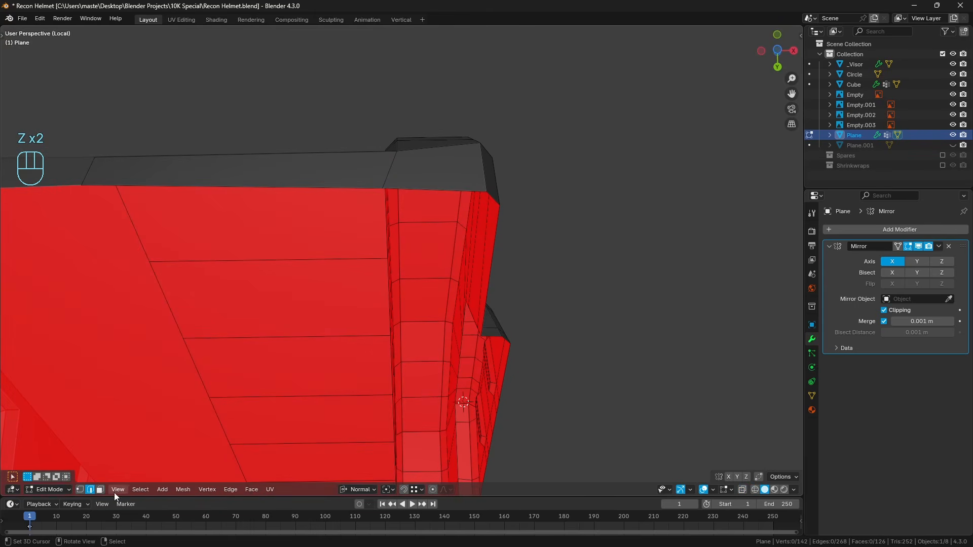
Select the two end faces at the side block's lower front and scale them slightly.
{"action": "left_click", "coordinate": [100, 490]}
{"action": "middle_click_drag", "start_coordinate": [332, 224], "coordinate": [468, 202]}
{"action": "key", "text": "a"}
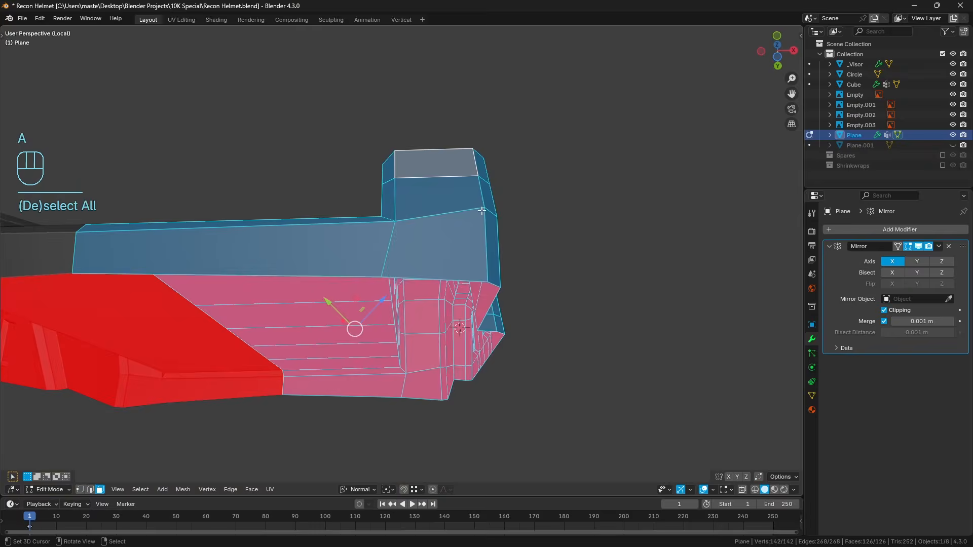
{"action": "key", "text": "a"}
{"action": "middle_click_drag", "start_coordinate": [330, 302], "coordinate": [482, 237]}
{"action": "left_click", "coordinate": [436, 350]}
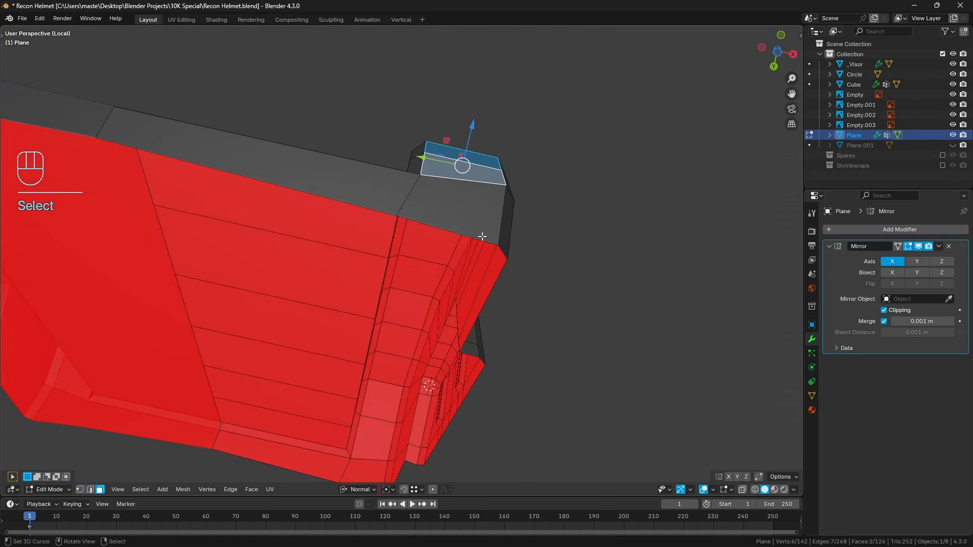
{"action": "key", "text": "s"}
{"action": "left_click", "coordinate": [486, 238]}
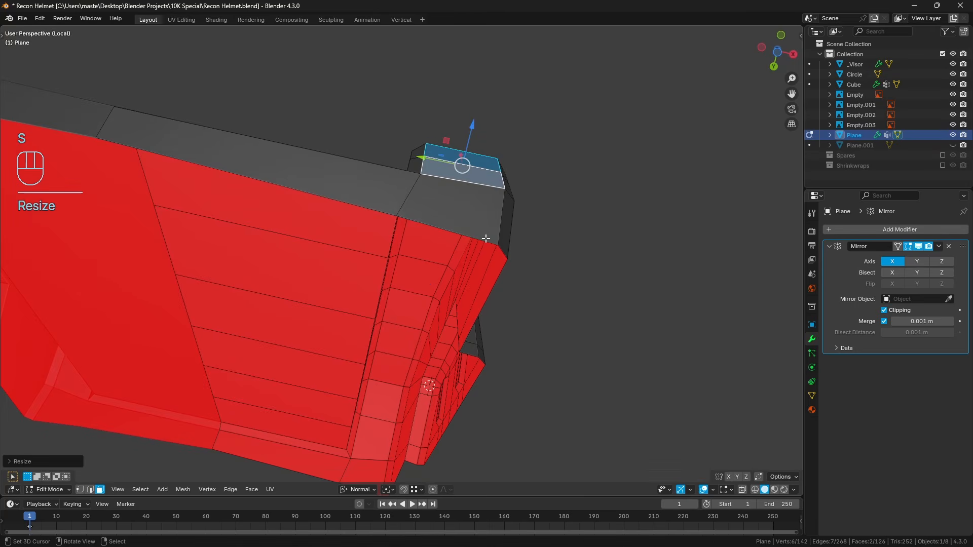
{"action": "middle_click_drag", "start_coordinate": [489, 236], "coordinate": [448, 246]}
{"action": "key", "text": "ctrl+z"}
{"action": "key", "text": "ctrl+shift+z"}
{"action": "key", "text": "a"}
{"action": "key", "text": "a"}
Leave local view and show the mount from the front together with the rest of the helmet.
{"action": "key", "text": "KP_1"}
{"action": "key", "text": "shift+z"}
{"action": "key", "text": "shift+z"}
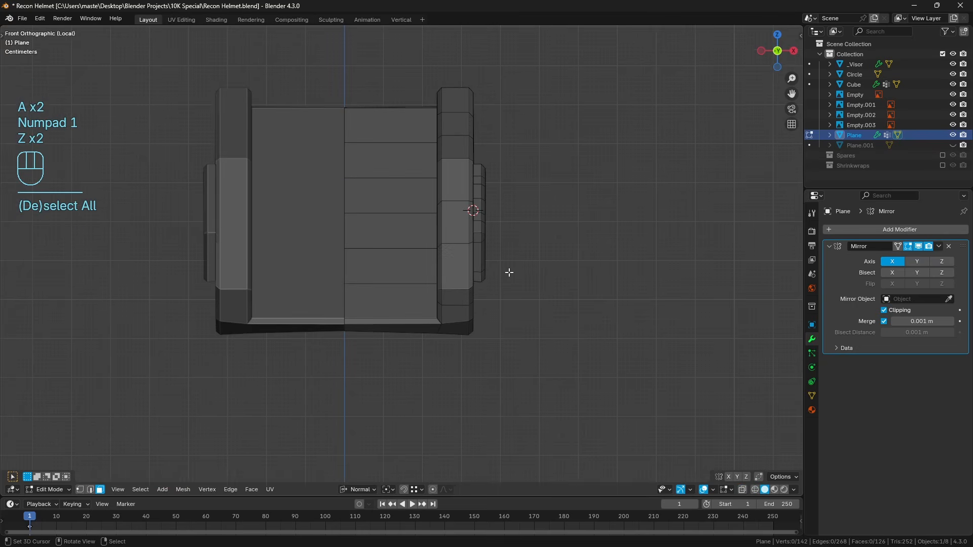
{"action": "key", "text": "KP_Divide"}
{"action": "key", "text": "KP_1"}
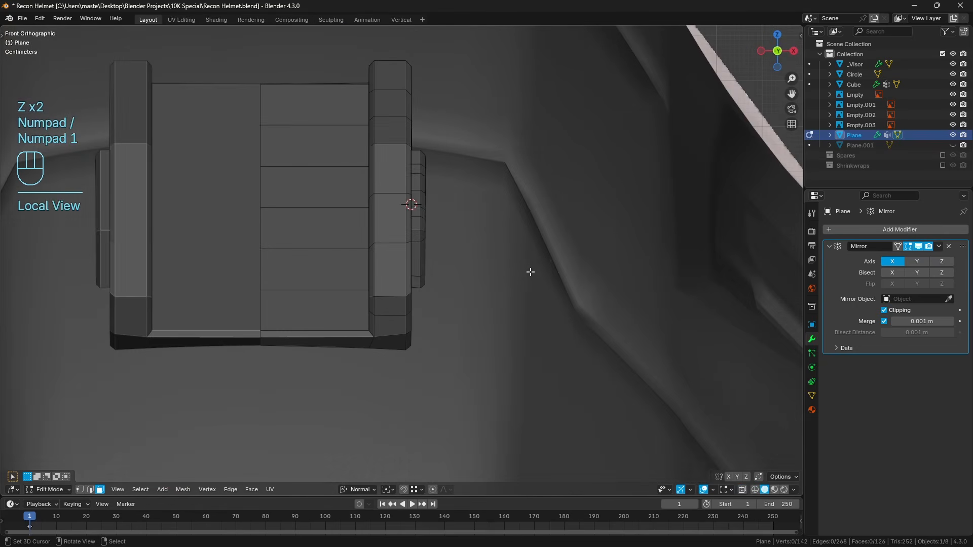
Compare the mount with the front reference in wireframe, tracing the central plate's vertical side groove with temporary annotation strokes.
{"action": "key", "text": "shift+z"}
{"action": "middle_click_drag", "start_coordinate": [530, 271], "coordinate": [464, 272], "text": "shift"}
{"action": "scroll", "coordinate": [464, 272], "scroll_direction": "up", "scroll_amount": 1}
{"action": "key", "text": "shift+z"}
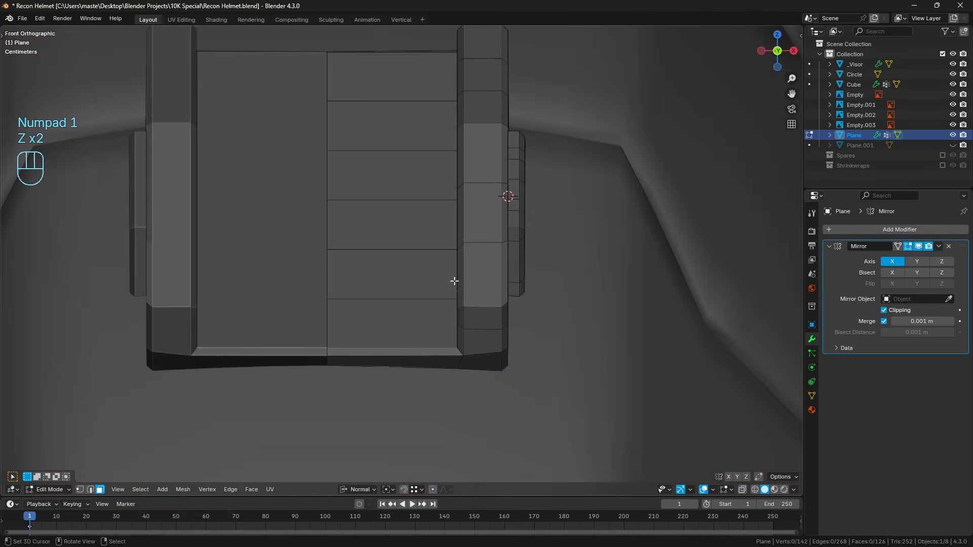
{"action": "key", "text": "shift+z"}
{"action": "key", "text": "shift+z"}
{"action": "key", "text": "shift+z"}
{"action": "middle_click_drag", "start_coordinate": [417, 188], "coordinate": [410, 240], "text": "shift"}
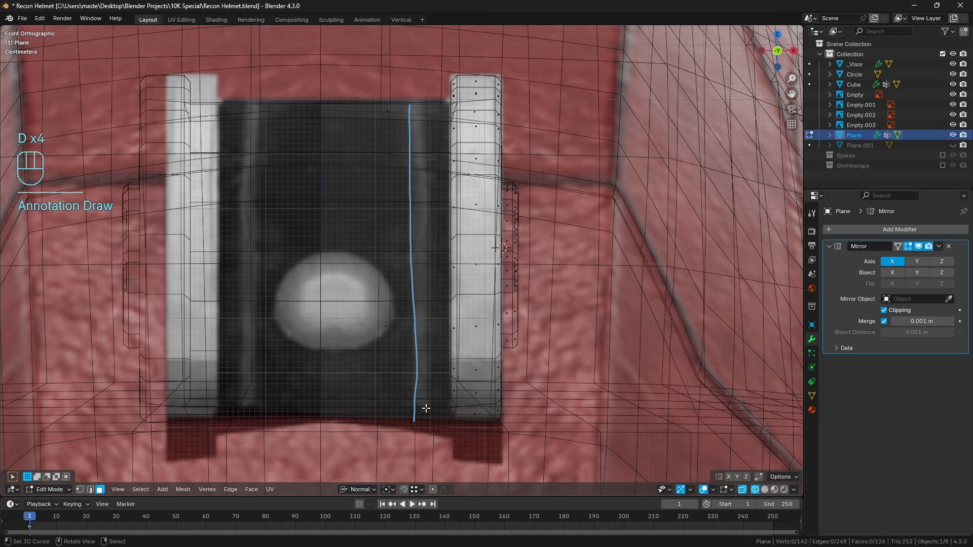
{"action": "right_click_drag", "start_coordinate": [417, 156], "coordinate": [423, 308]}
Add a centred vertical loop cut through the central plate between the mirror line and the side block.
{"action": "key", "text": "z"}
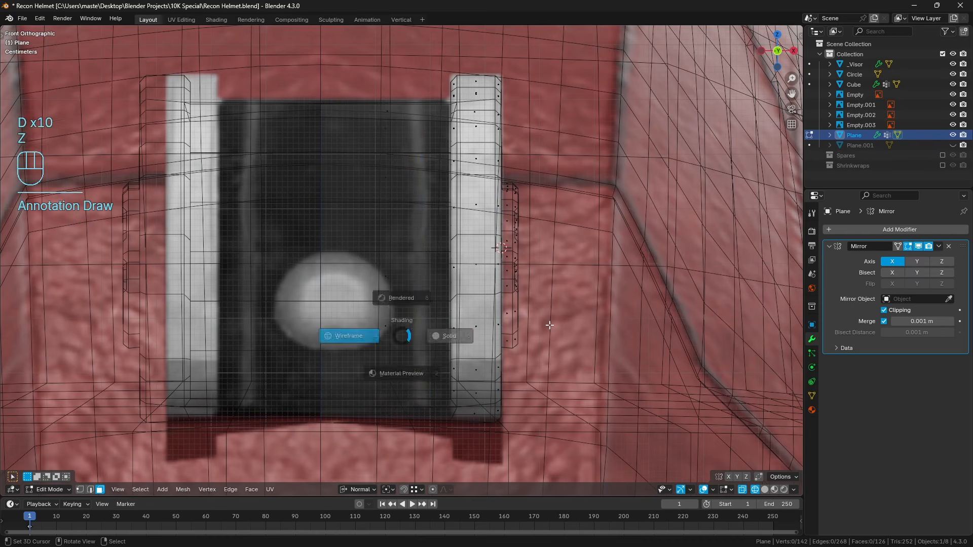
{"action": "key", "text": "ctrl+r"}
{"action": "left_click", "coordinate": [395, 335]}
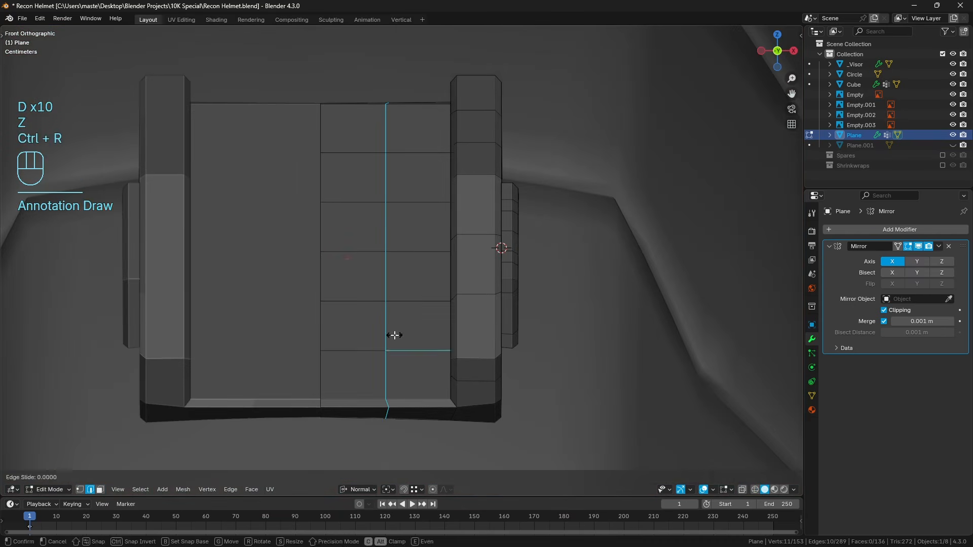
{"action": "right_click", "coordinate": [395, 335]}
Straighten the new loop by scaling it to 0 on X and move it sideways onto the reference's groove line.
{"action": "key", "text": "z"}
{"action": "key", "text": "s"}
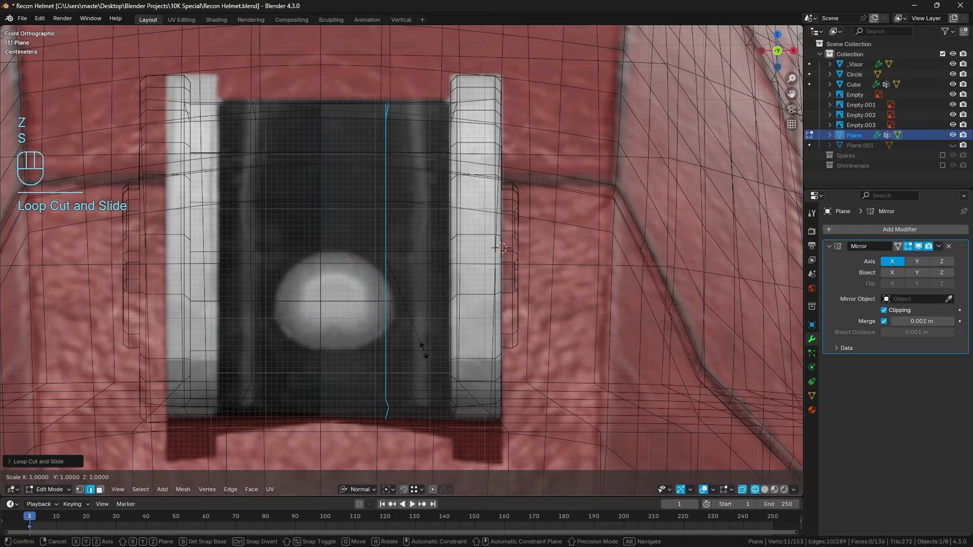
{"action": "key", "text": "x"}
{"action": "key", "text": "0"}
{"action": "left_click", "coordinate": [425, 351]}
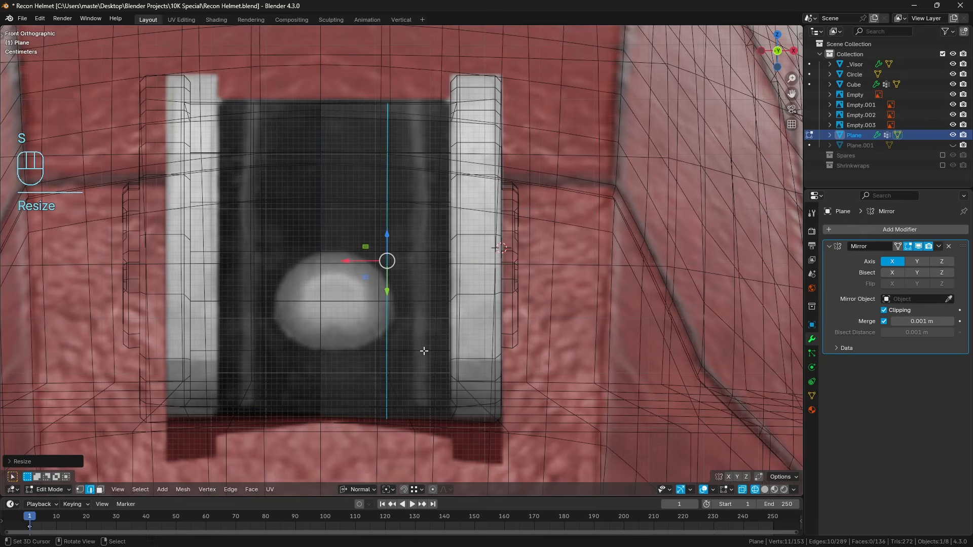
{"action": "left_click_drag", "start_coordinate": [345, 262], "coordinate": [378, 268]}
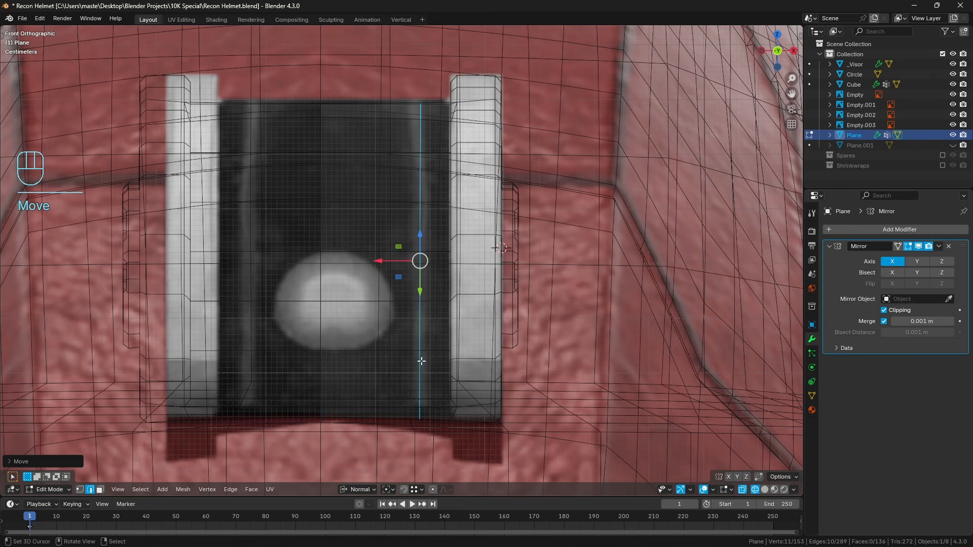
Bevel the straightened loop by about 0.01 m with one segment and switch to face selection.
{"action": "key", "text": "ctrl+b"}
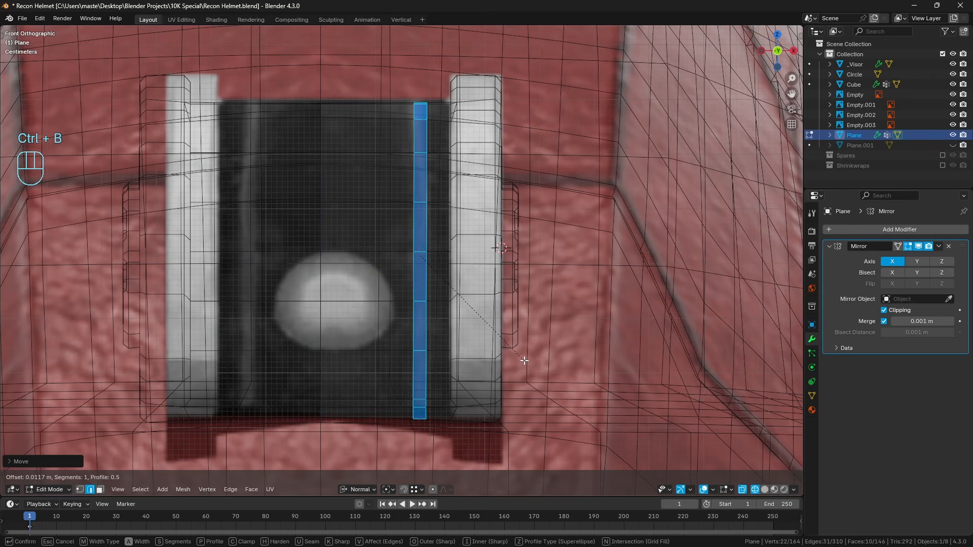
{"action": "left_click", "coordinate": [512, 362]}
{"action": "key", "text": "z"}
{"action": "middle_click_drag", "start_coordinate": [487, 363], "coordinate": [456, 346]}
{"action": "key", "text": "a"}
{"action": "key", "text": "a"}
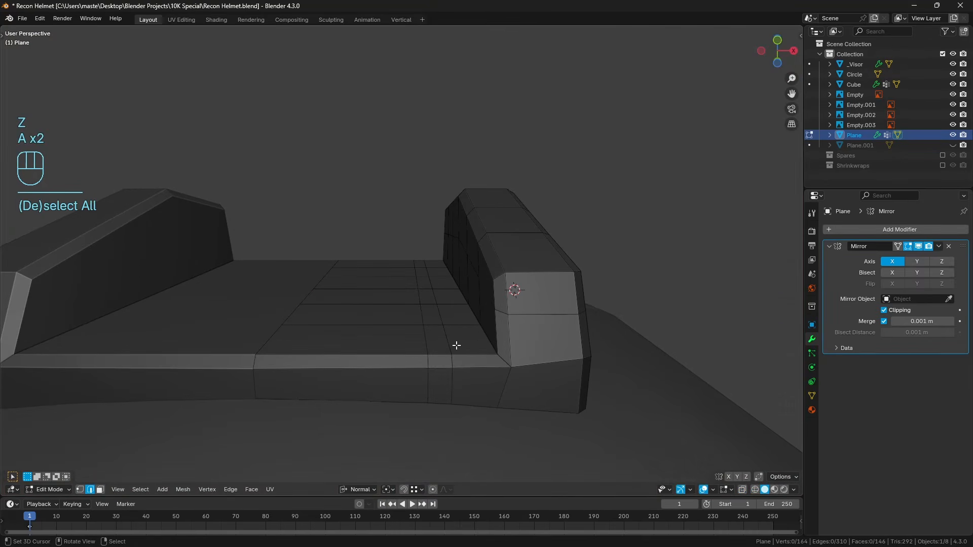
{"action": "left_click", "coordinate": [101, 490]}
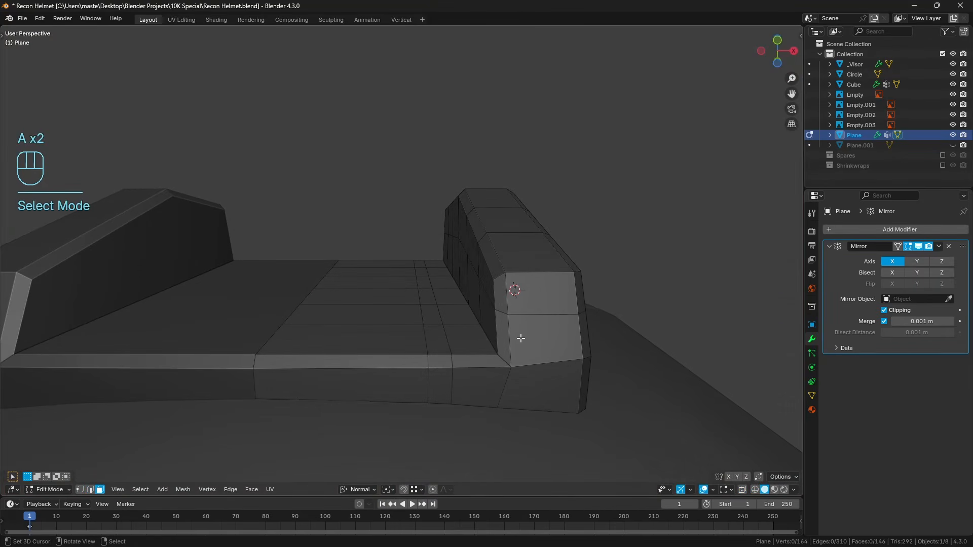
Select the central plate's top faces and front chamfer face between the mirror line and the bevelled groove, and move them down to recess them.
{"action": "left_click", "coordinate": [379, 335]}
{"action": "left_click", "coordinate": [375, 363]}
{"action": "middle_click_drag", "start_coordinate": [375, 363], "coordinate": [368, 259]}
{"action": "left_click", "coordinate": [283, 259], "text": "ctrl"}
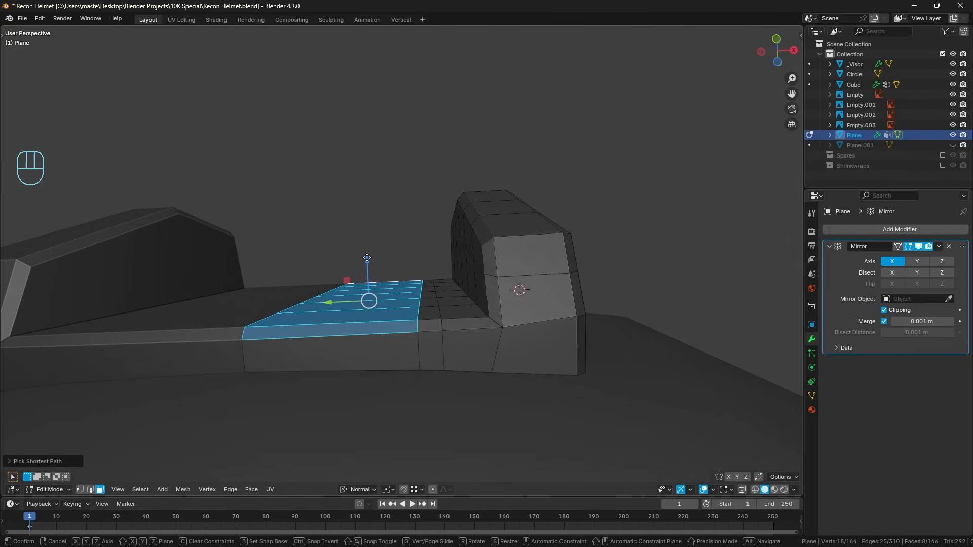
{"action": "left_click_drag", "start_coordinate": [367, 258], "coordinate": [367, 262]}
{"action": "left_click_drag", "start_coordinate": [366, 265], "coordinate": [367, 268]}
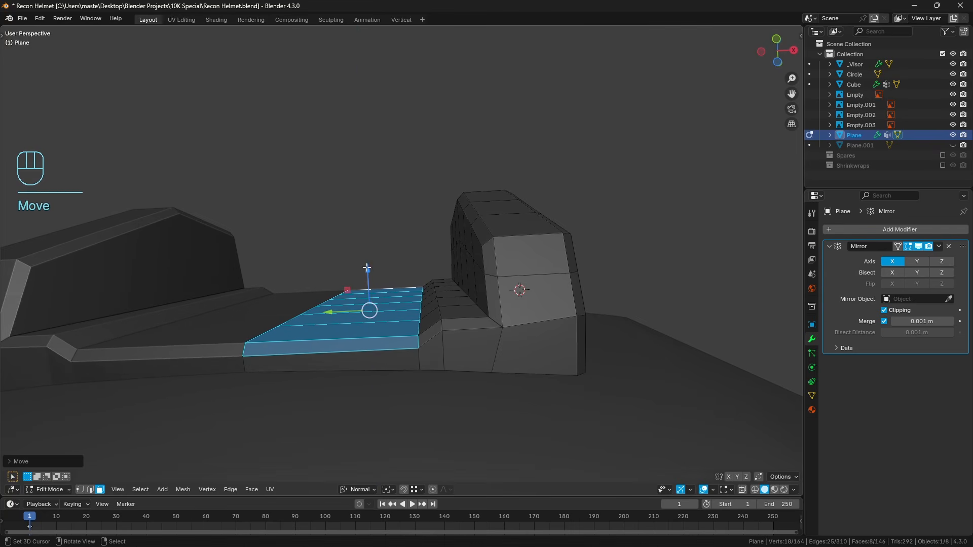
Select the mount's open bottom edge loop and invert the selection so all geometry above that boundary is selected.
{"action": "scroll", "coordinate": [364, 347], "scroll_direction": "down", "scroll_amount": 3}
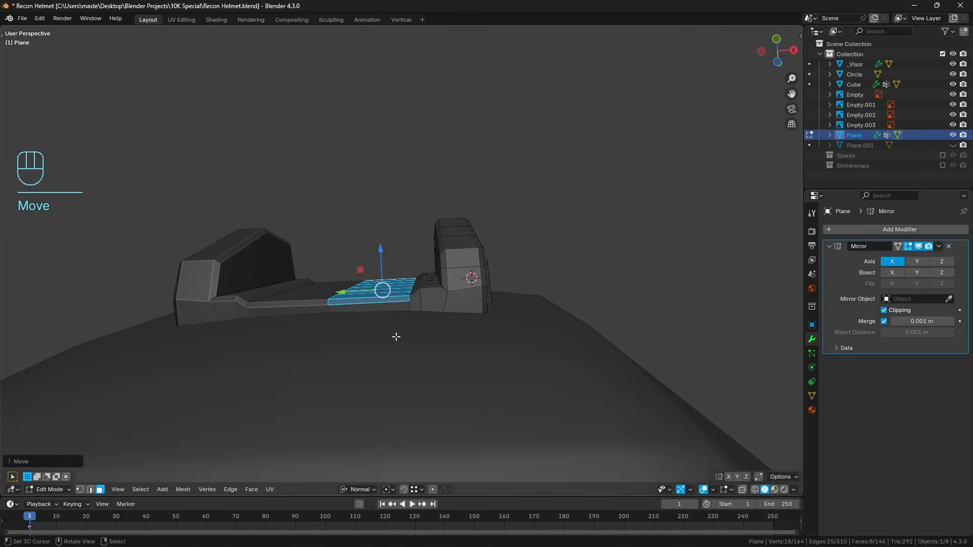
{"action": "middle_click_drag", "start_coordinate": [432, 331], "coordinate": [437, 339]}
{"action": "scroll", "coordinate": [437, 339], "scroll_direction": "up", "scroll_amount": 1}
{"action": "left_click", "coordinate": [90, 490]}
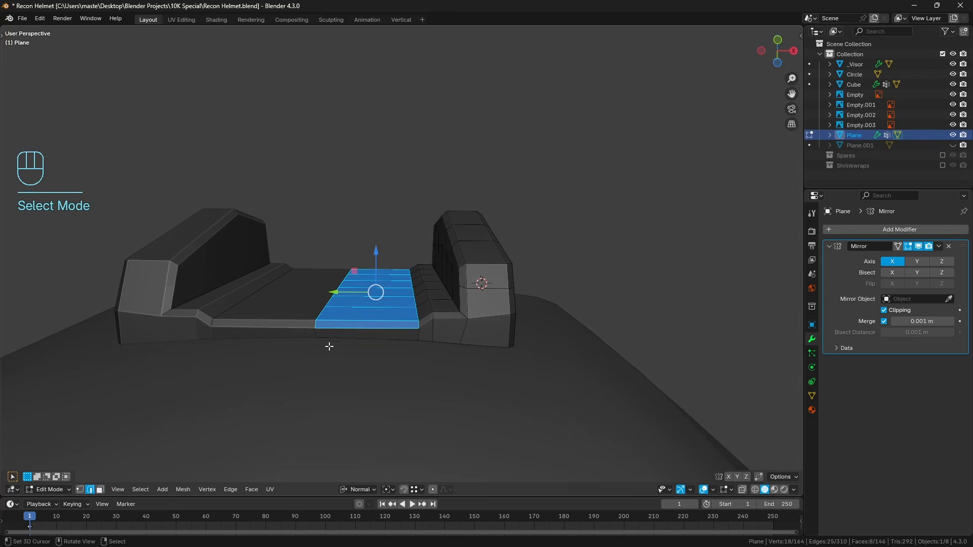
{"action": "right_click", "coordinate": [407, 343], "text": "alt"}
{"action": "key", "text": "z"}
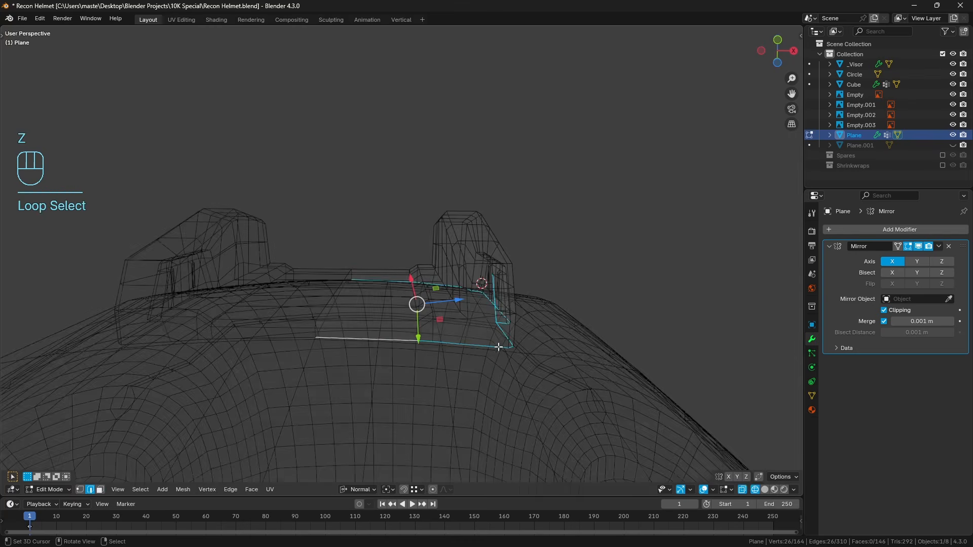
{"action": "key", "text": "z"}
{"action": "mouse_move", "coordinate": [591, 332]}
{"action": "middle_mouse_down"}
{"action": "mouse_move", "coordinate": [511, 352]}
{"action": "mouse_move", "coordinate": [572, 348]}
{"action": "mouse_move", "coordinate": [356, 398]}
{"action": "middle_mouse_up"}
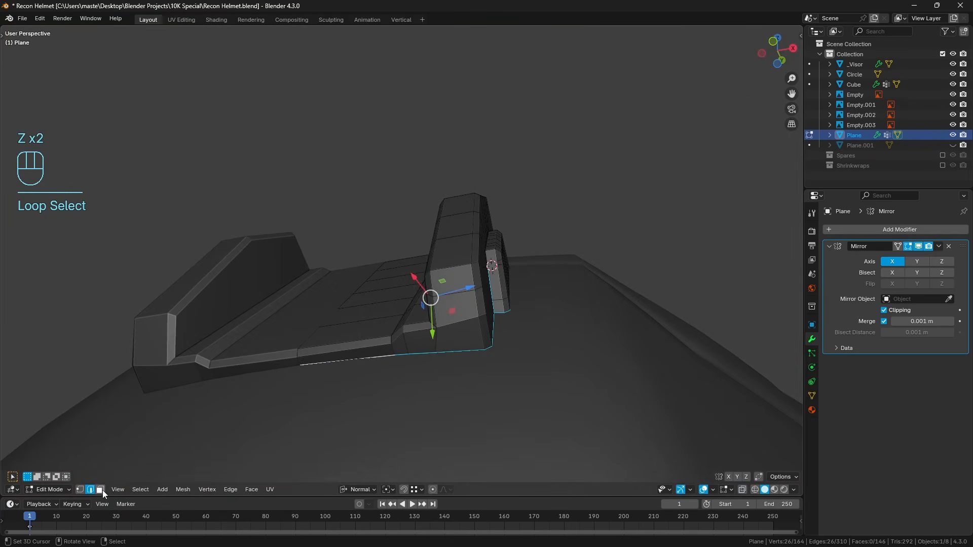
{"action": "left_click", "coordinate": [79, 490]}
{"action": "key", "text": "ctrl+i"}
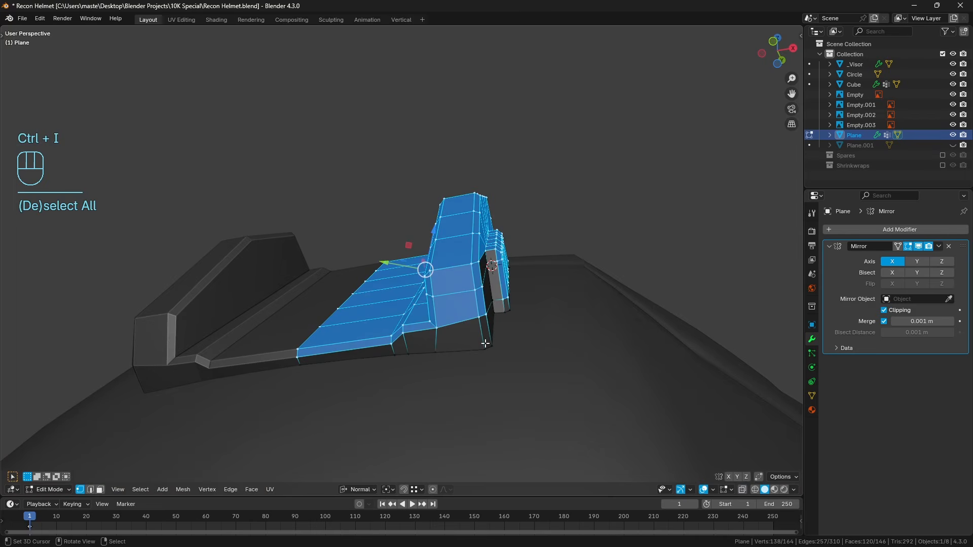
Set the transform pivot to the active element and make an edge on the central plate's mirror line the active edge.
{"action": "middle_click_drag", "start_coordinate": [358, 368], "coordinate": [394, 378]}
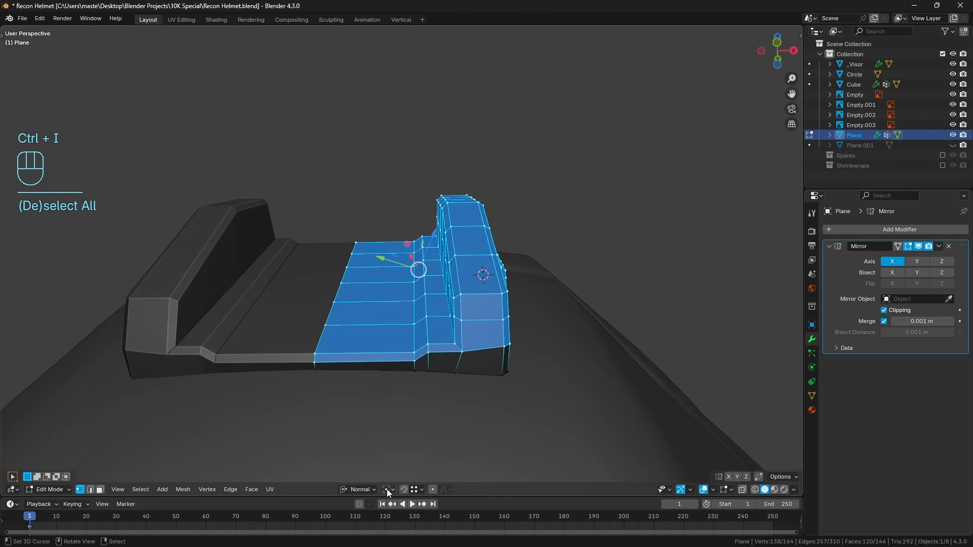
{"action": "left_click", "coordinate": [387, 489]}
{"action": "left_click", "coordinate": [408, 480]}
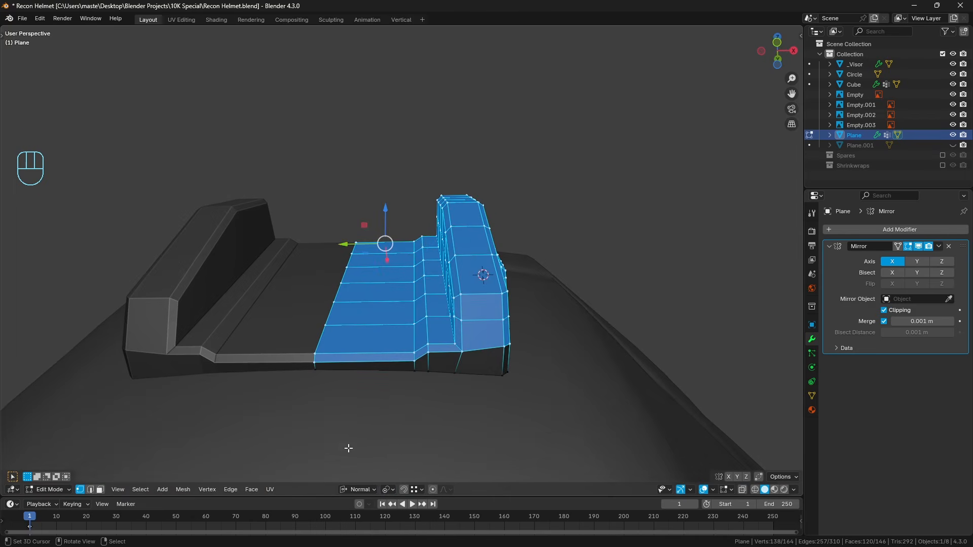
{"action": "left_click", "coordinate": [90, 490]}
{"action": "left_click", "coordinate": [336, 289], "text": "shift"}
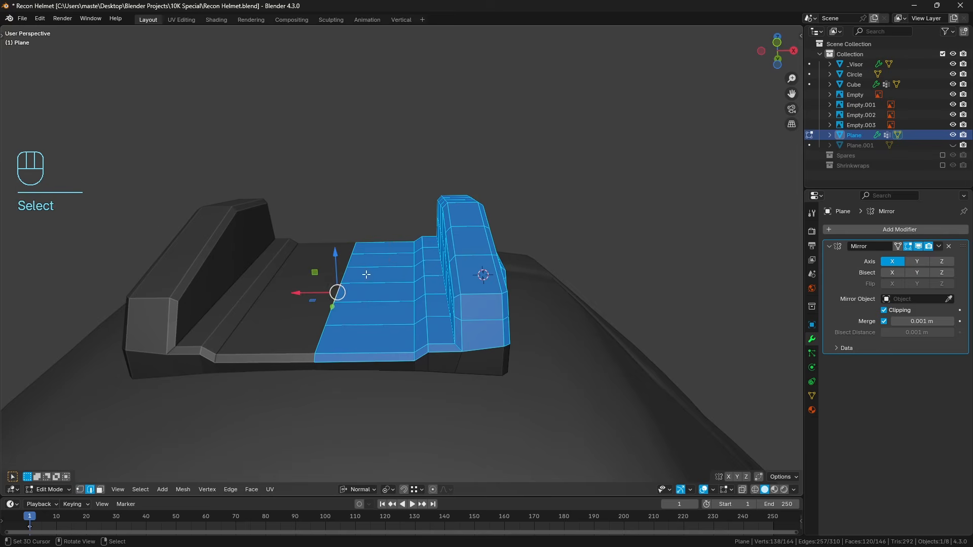
Move the selected upper geometry upward along the active edge's Z axis to thicken the mount, and deselect everything.
{"action": "middle_click_drag", "start_coordinate": [367, 274], "coordinate": [372, 250]}
{"action": "left_click_drag", "start_coordinate": [336, 250], "coordinate": [340, 189], "text": "shift"}
{"action": "middle_click_drag", "start_coordinate": [340, 193], "coordinate": [363, 276]}
{"action": "key", "text": "a"}
{"action": "key", "text": "a"}
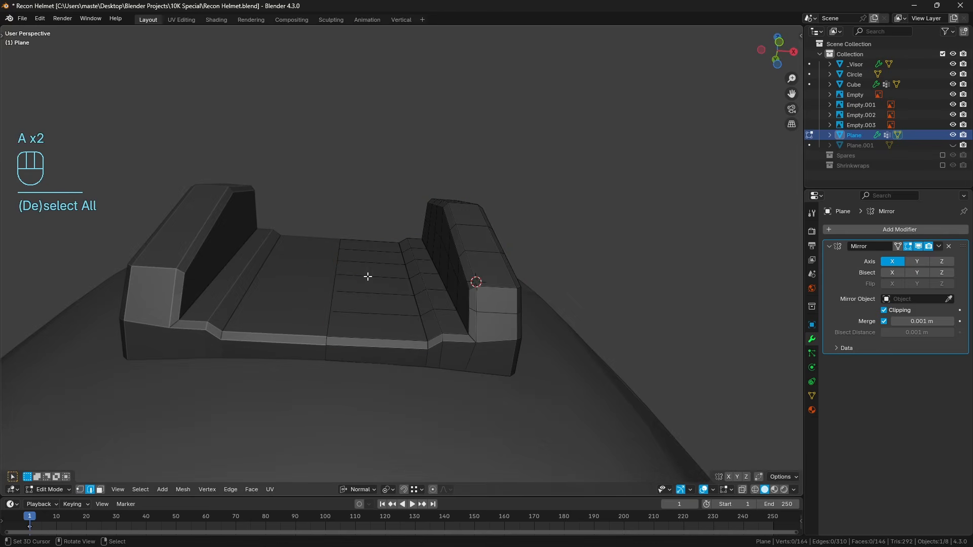
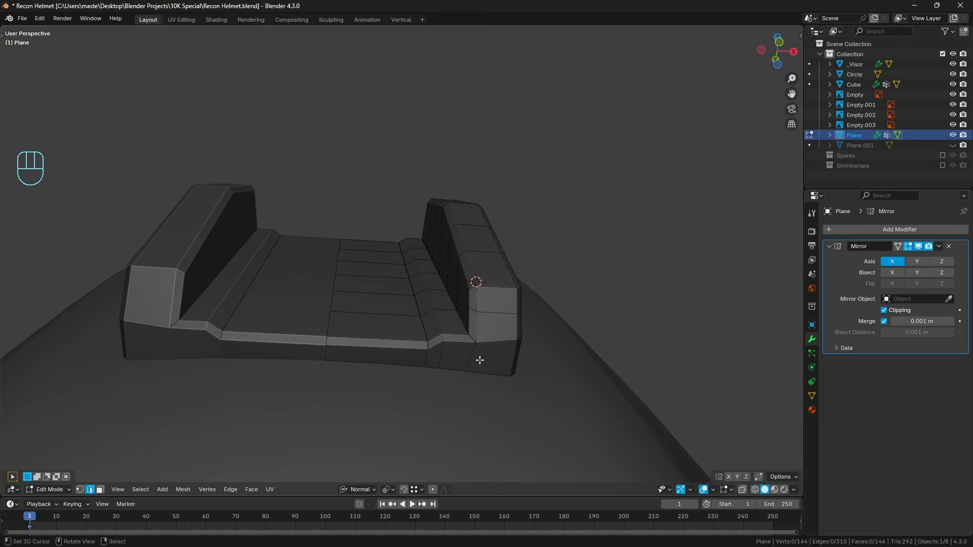
Examine the thickened light mount from several angles and compare it with the front reference image in wireframe.
{"action": "middle_click_drag", "start_coordinate": [480, 360], "coordinate": [389, 355]}
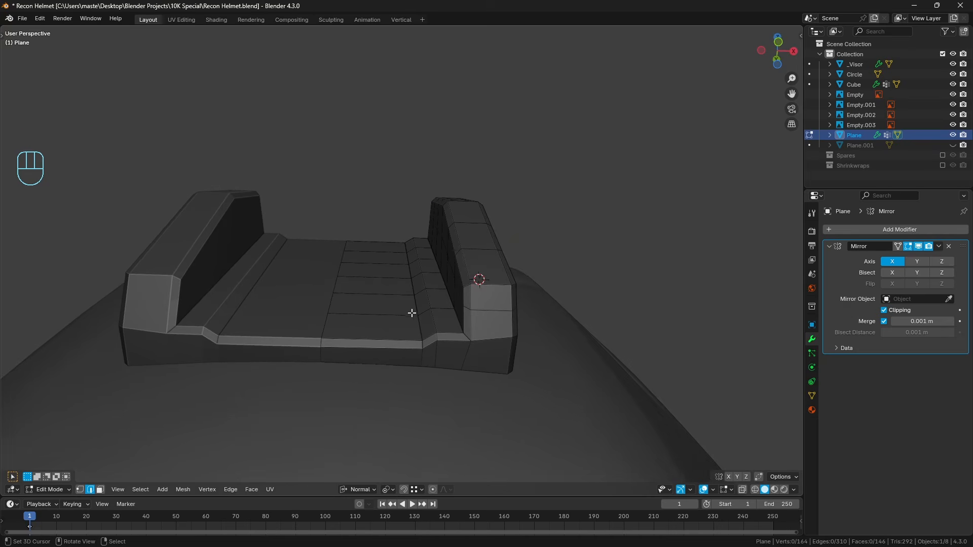
{"action": "middle_click_drag", "start_coordinate": [409, 306], "coordinate": [248, 424]}
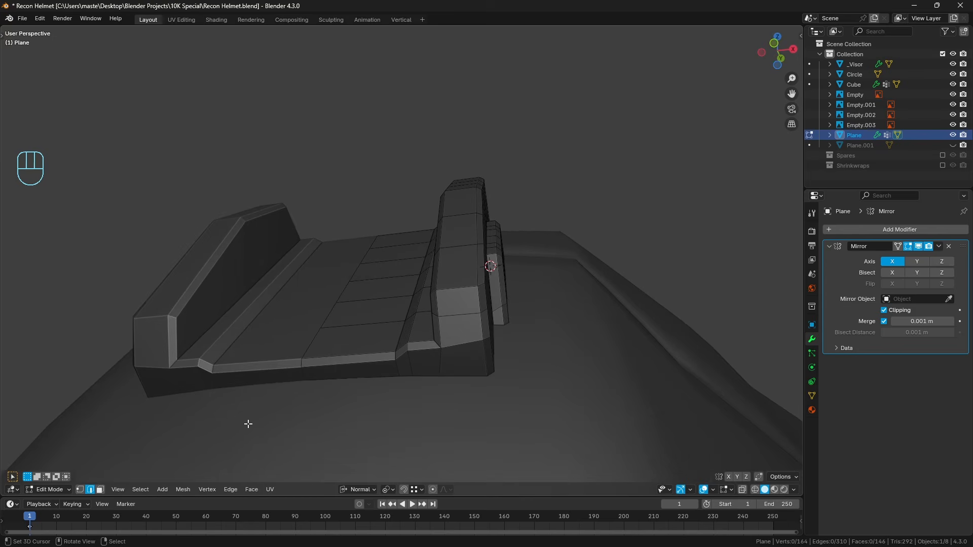
{"action": "left_click", "coordinate": [101, 490]}
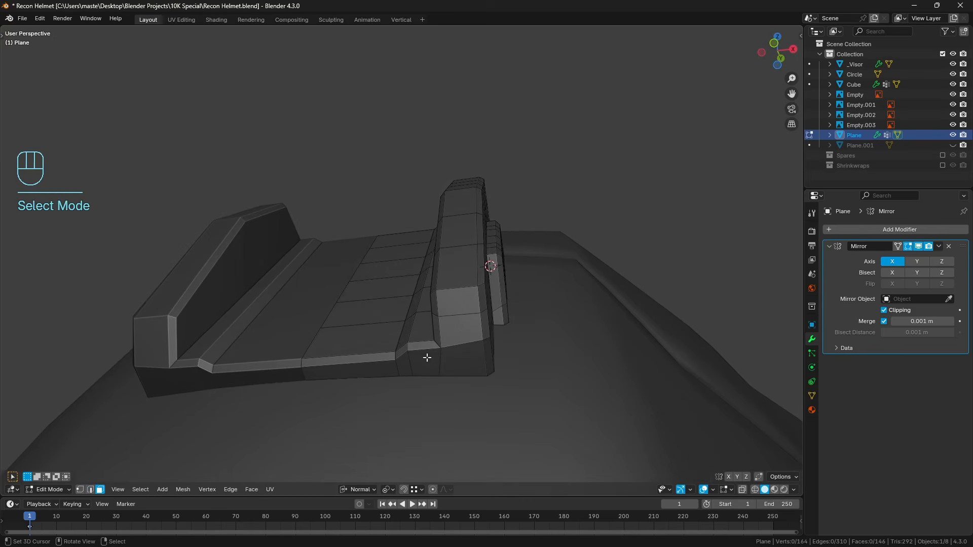
{"action": "middle_click_drag", "start_coordinate": [427, 358], "coordinate": [477, 346]}
{"action": "middle_click_drag", "start_coordinate": [406, 286], "coordinate": [230, 221]}
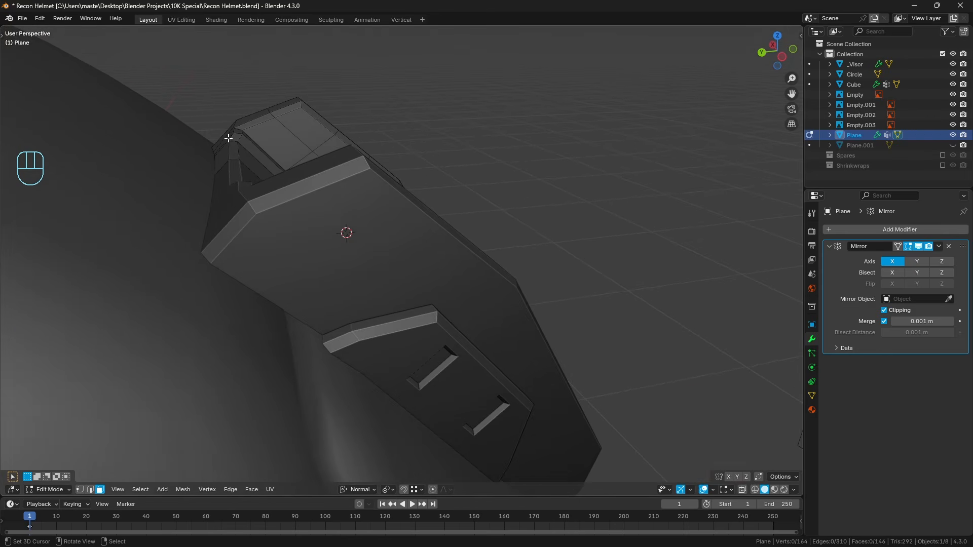
{"action": "middle_click_drag", "start_coordinate": [575, 306], "coordinate": [446, 294]}
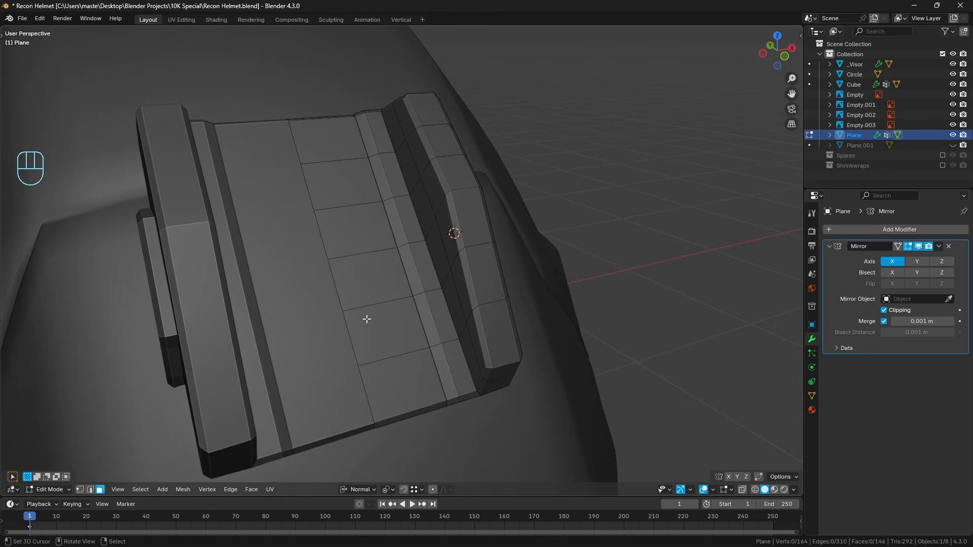
{"action": "key", "text": "KP_1"}
{"action": "key", "text": "z"}
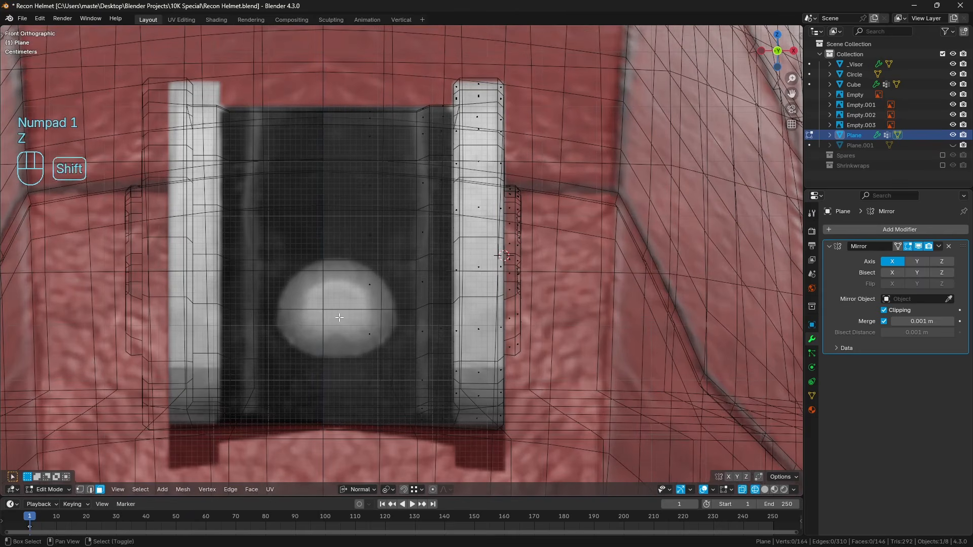
{"action": "key", "text": "z"}
Select the vertex on the plate's mirror line nearest the reference lamp's centre and snap the 3D cursor to it.
{"action": "scroll", "coordinate": [339, 317], "scroll_direction": "up", "scroll_amount": 4}
{"action": "key", "text": "1"}
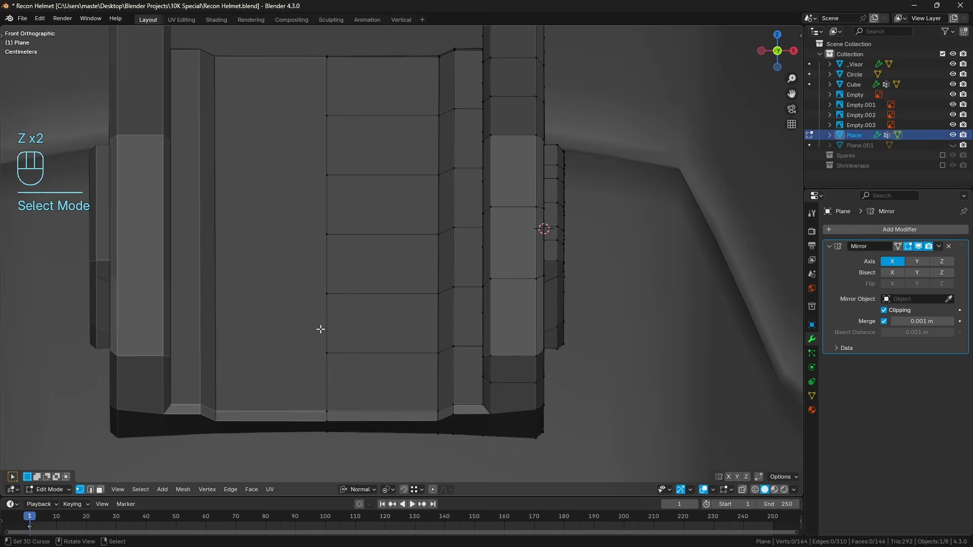
{"action": "left_click", "coordinate": [345, 304]}
{"action": "key", "text": "z"}
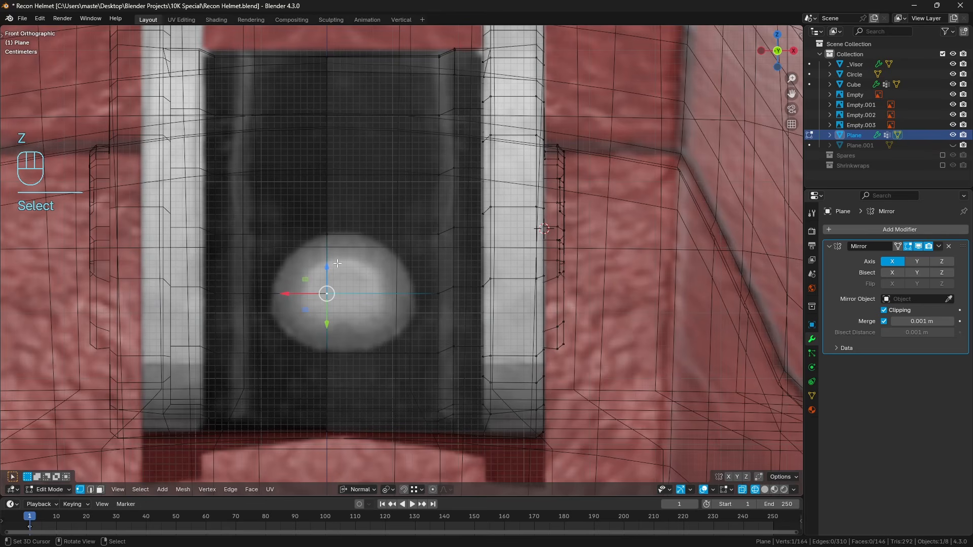
{"action": "key", "text": "z"}
{"action": "left_click", "coordinate": [467, 237]}
{"action": "left_click", "coordinate": [350, 229]}
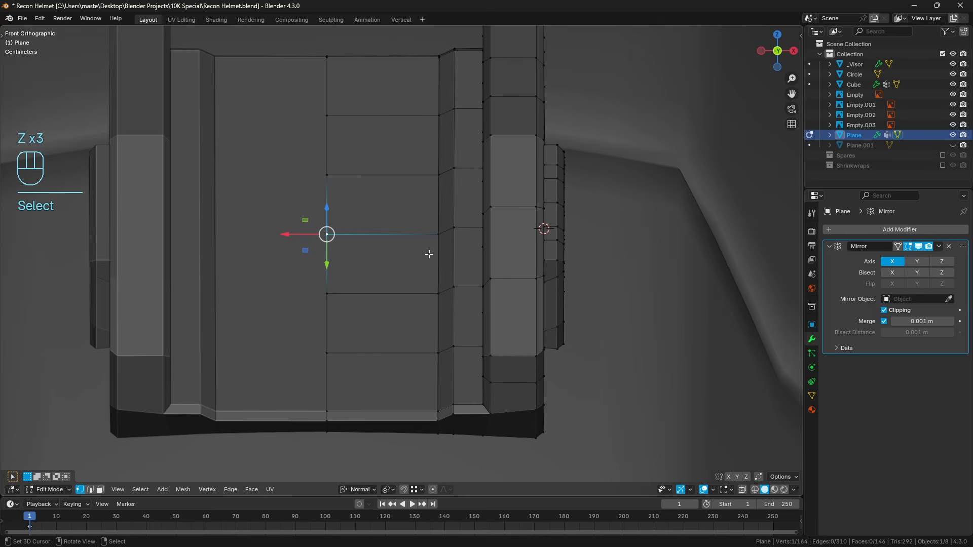
{"action": "left_click", "coordinate": [338, 294]}
{"action": "scroll", "coordinate": [340, 294], "scroll_direction": "down", "scroll_amount": 3}
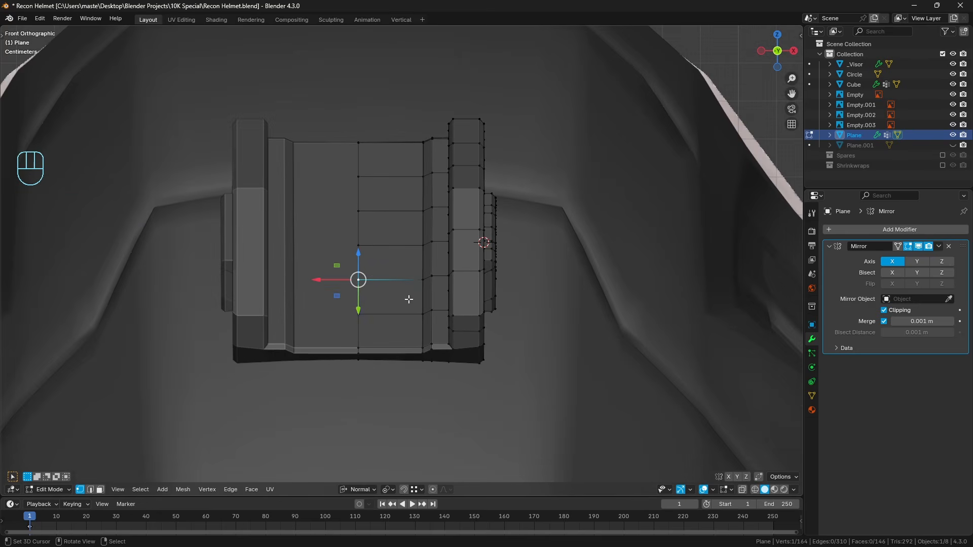
{"action": "scroll", "coordinate": [405, 288], "scroll_direction": "up", "scroll_amount": 2}
{"action": "key", "text": "shift+s"}
{"action": "left_click", "coordinate": [447, 338]}
Leave mesh editing, deselect everything, and add a mesh circle at the 3D cursor.
{"action": "key", "text": "Tab"}
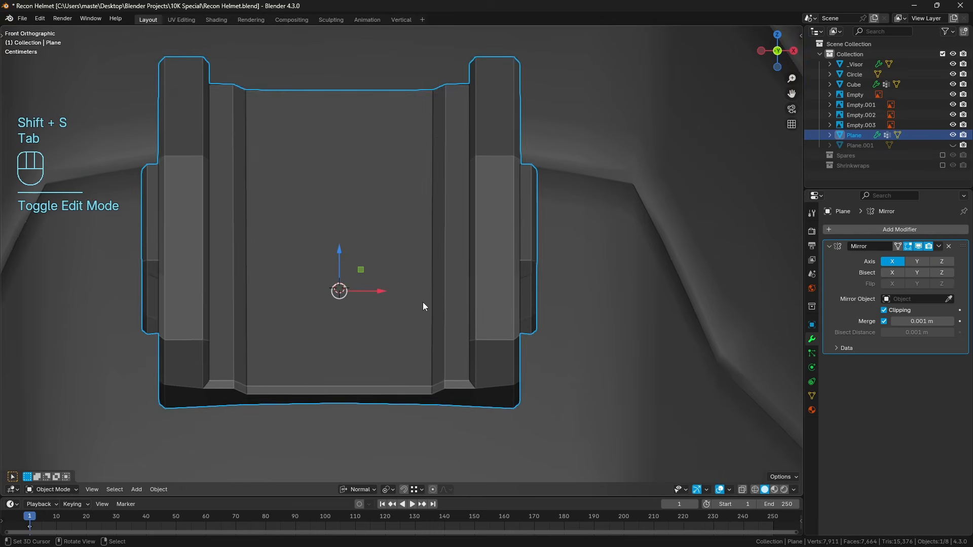
{"action": "key", "text": "a"}
{"action": "key", "text": "a"}
{"action": "key", "text": "shift+a"}
{"action": "mouse_move", "coordinate": [423, 302]}
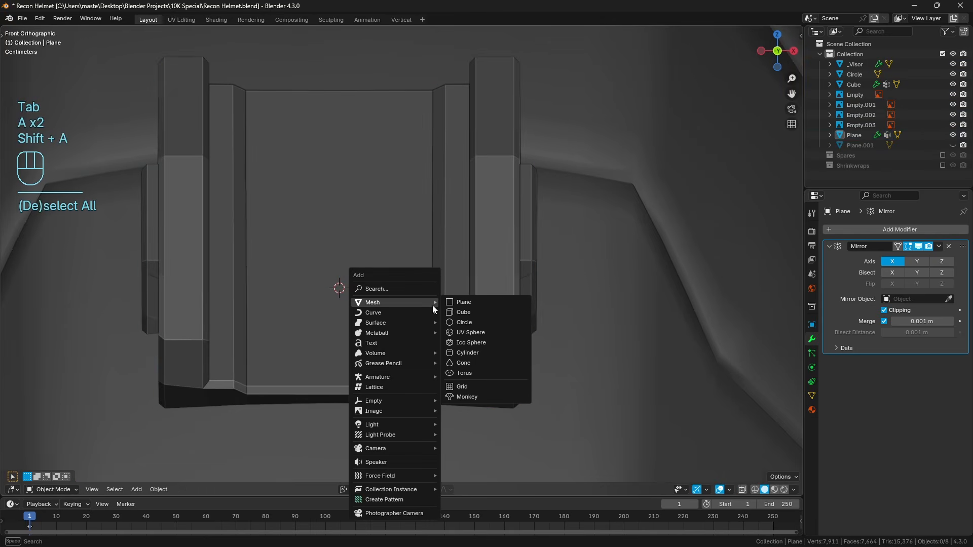
{"action": "left_click", "coordinate": [464, 322]}
Set the new circle's vertex count to 24.
{"action": "left_click", "coordinate": [22, 462]}
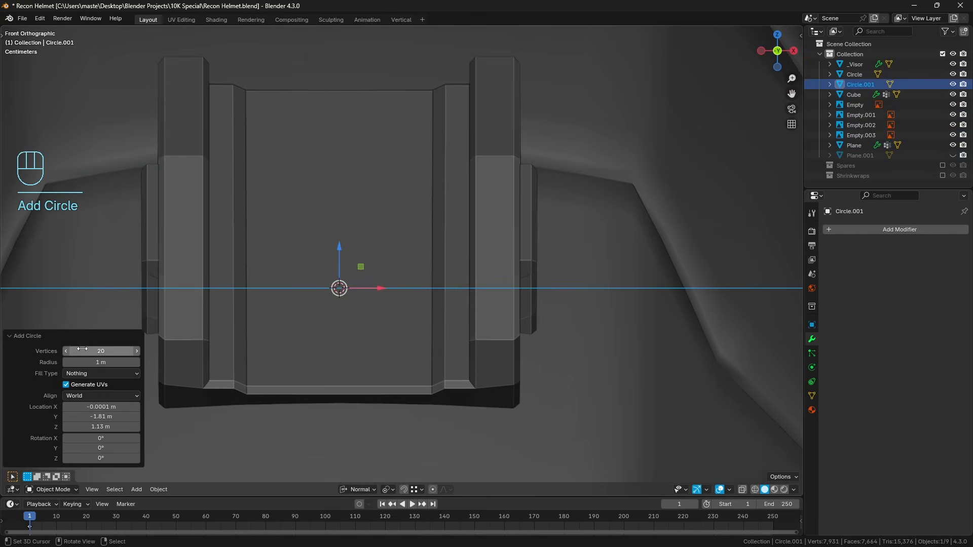
{"action": "left_click", "coordinate": [53, 339]}
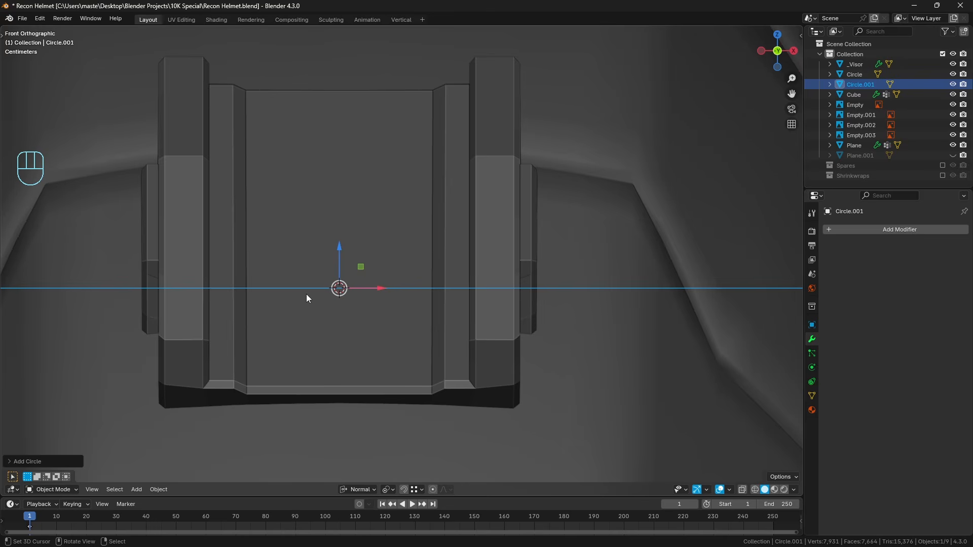
{"action": "left_click", "coordinate": [46, 463]}
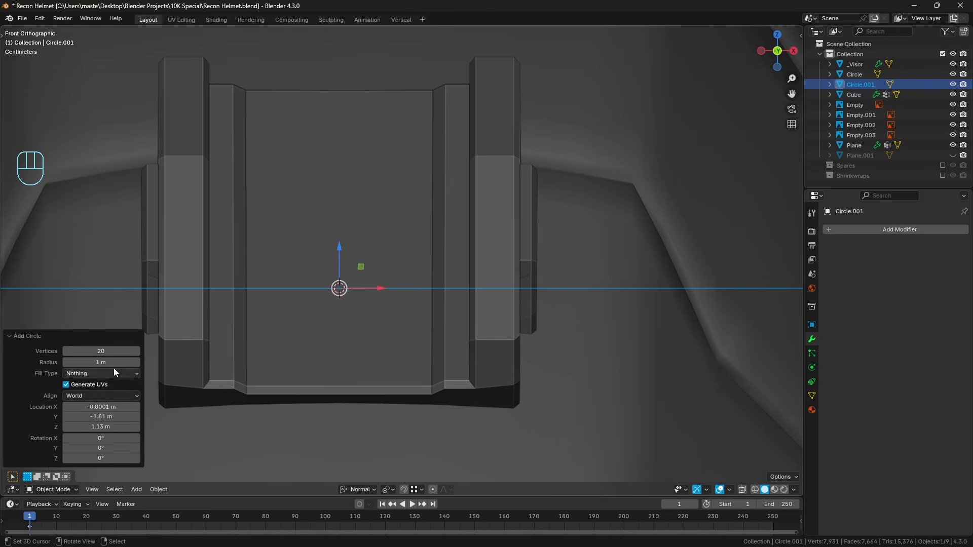
{"action": "middle_click_drag", "start_coordinate": [377, 299], "coordinate": [371, 331]}
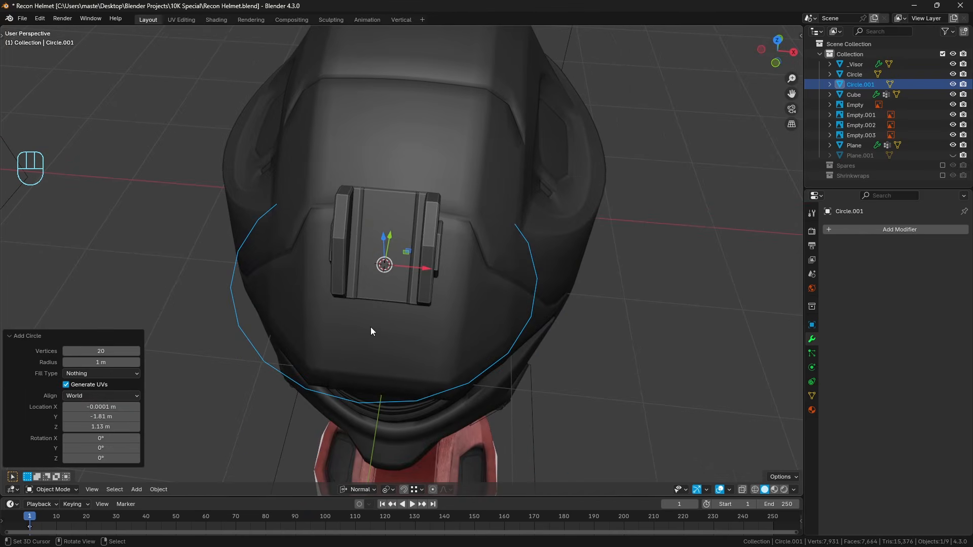
{"action": "left_click", "coordinate": [111, 352]}
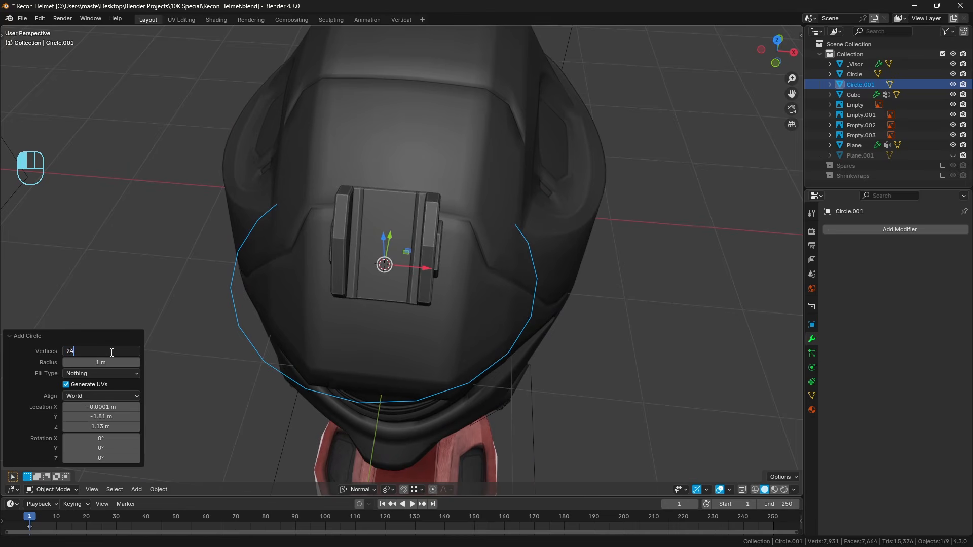
{"action": "key", "text": "Return"}
{"action": "left_click", "coordinate": [67, 336]}
Scale the circle down to about 0.13 so its width matches the round lamp in the front reference.
{"action": "key", "text": "KP_1"}
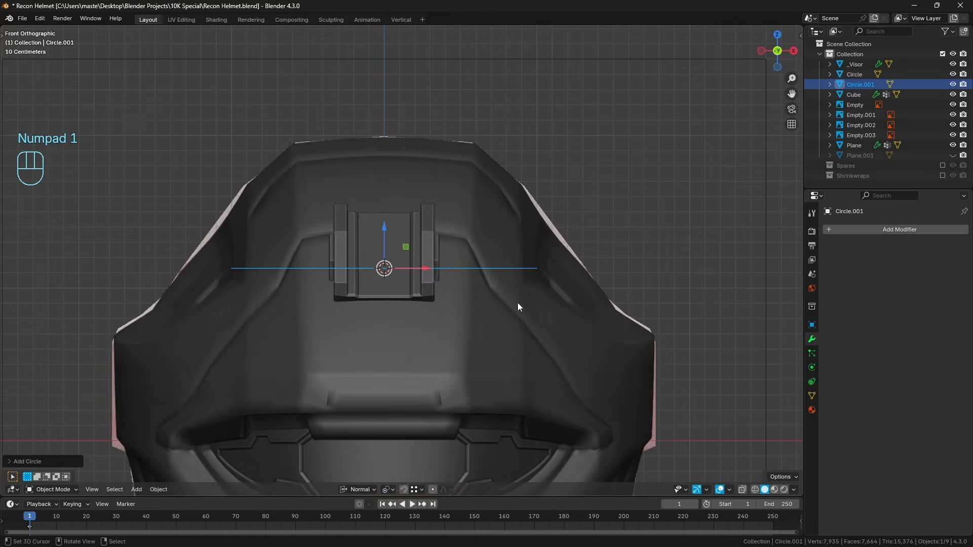
{"action": "key", "text": "z"}
{"action": "scroll", "coordinate": [497, 305], "scroll_direction": "up", "scroll_amount": 5}
{"action": "key", "text": "s"}
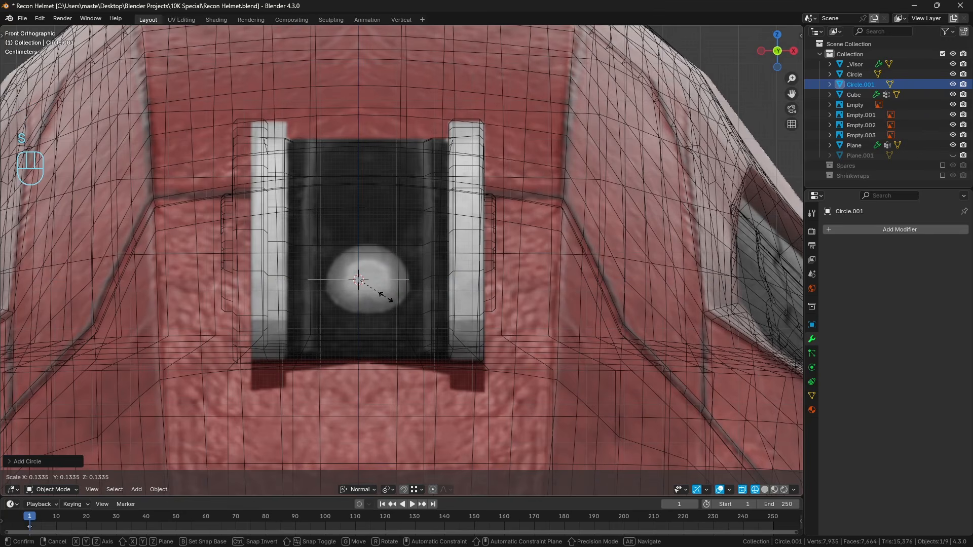
{"action": "left_click", "coordinate": [387, 295]}
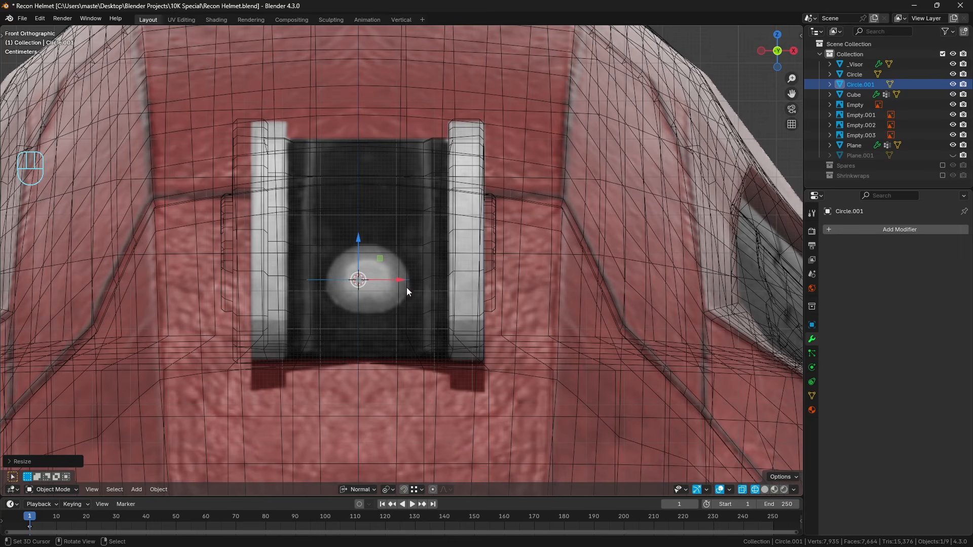
Change the transform pivot point and set the snap target to Face with Align Rotation to Target enabled.
{"action": "key", "text": "z"}
{"action": "middle_click_drag", "start_coordinate": [442, 285], "coordinate": [458, 333]}
{"action": "scroll", "coordinate": [452, 327], "scroll_direction": "up", "scroll_amount": 3}
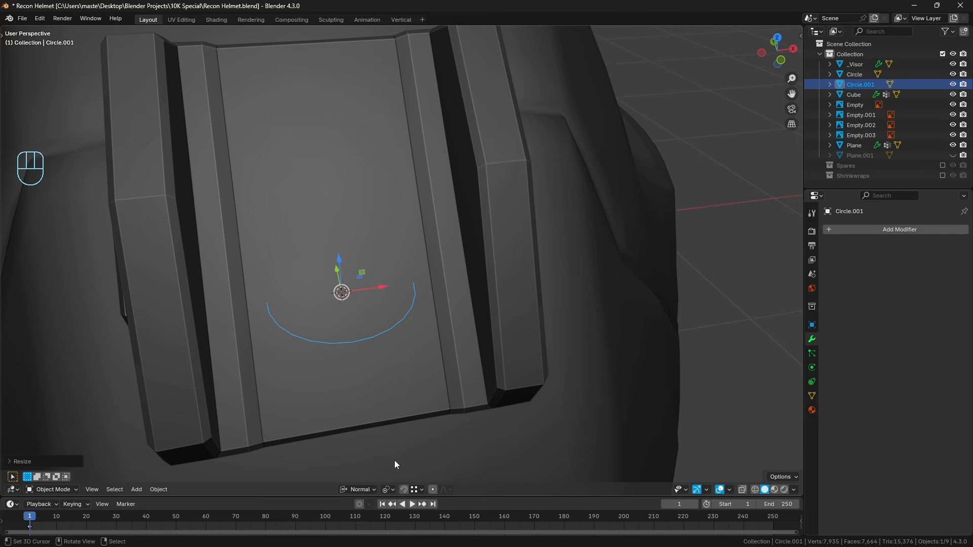
{"action": "left_click", "coordinate": [389, 492]}
{"action": "left_click", "coordinate": [409, 434]}
{"action": "left_click", "coordinate": [362, 492]}
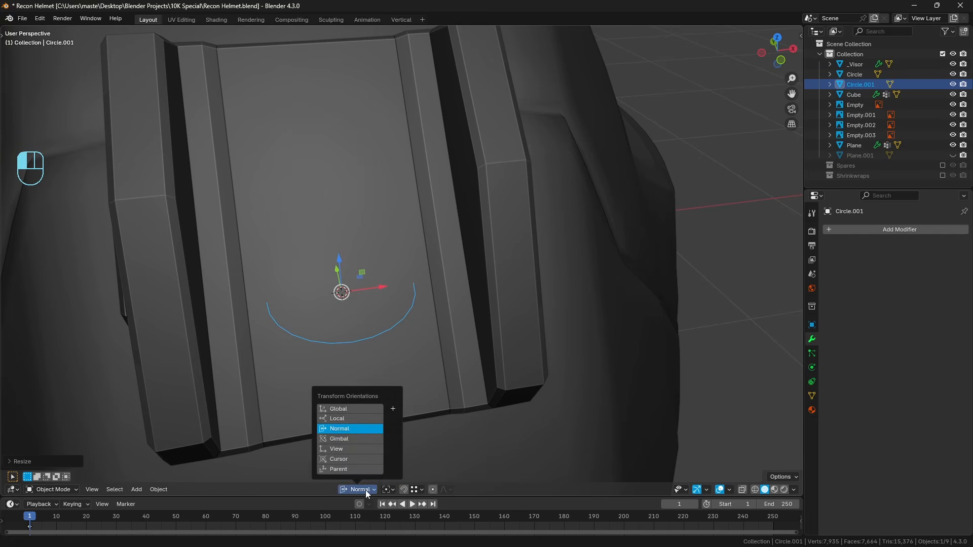
{"action": "left_click", "coordinate": [413, 489]}
{"action": "left_click", "coordinate": [397, 304]}
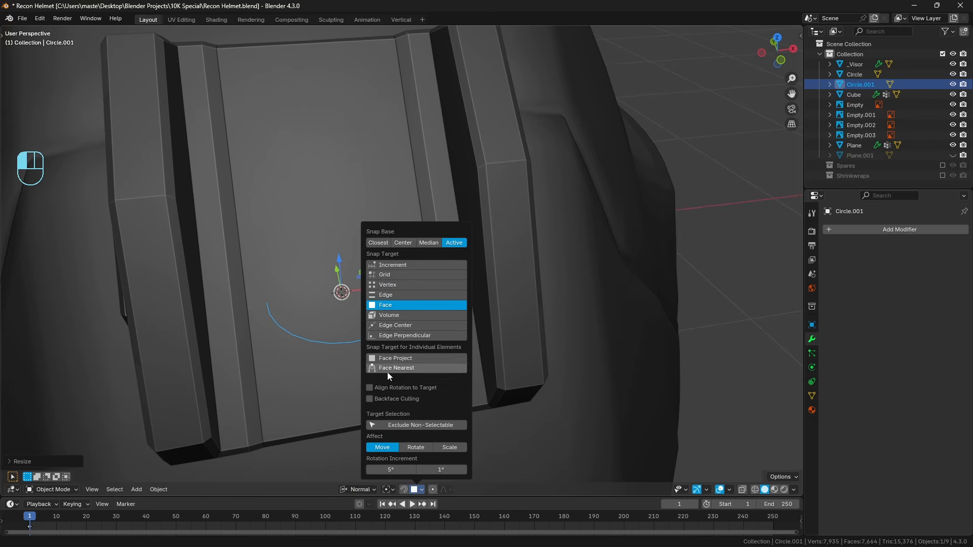
{"action": "left_click", "coordinate": [375, 388]}
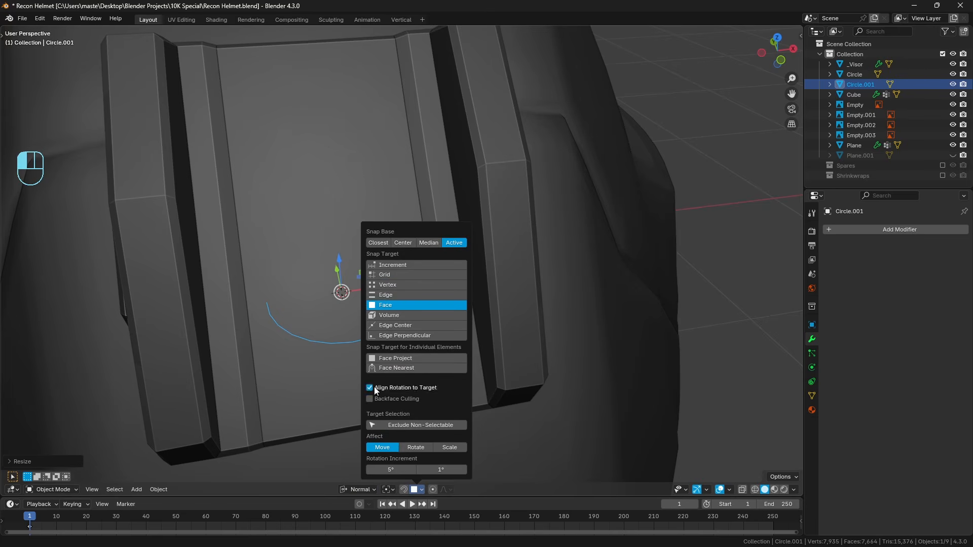
Move the circle with face snapping so it lies flat on the central plate, and snap it to the 3D cursor.
{"action": "key", "text": "g"}
{"action": "key", "text": "ctrl"}
{"action": "left_click", "coordinate": [341, 292]}
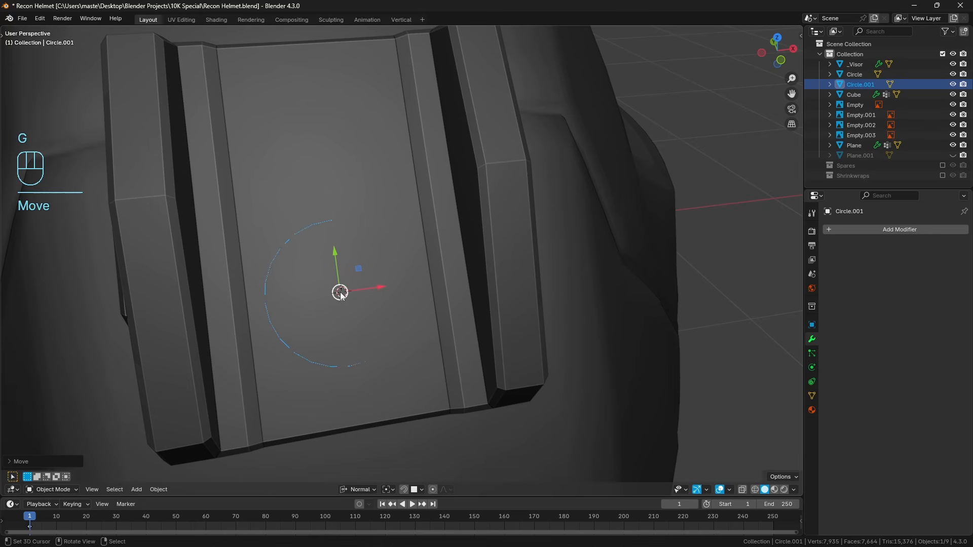
{"action": "key", "text": "shift+s"}
{"action": "left_click", "coordinate": [354, 236]}
Check the circle against the front reference in wireframe and scale it down slightly in solid view.
{"action": "key", "text": "KP_1"}
{"action": "key", "text": "z"}
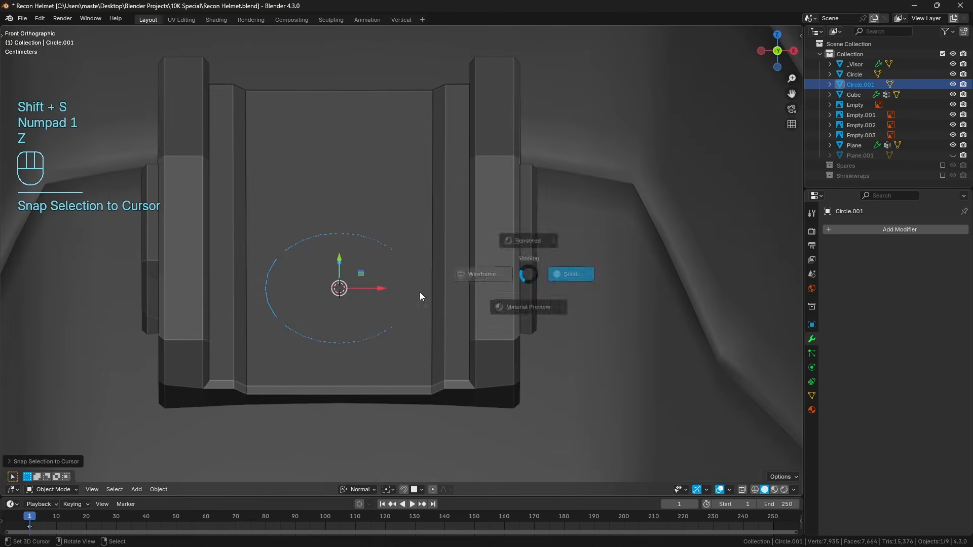
{"action": "left_click", "coordinate": [467, 277]}
{"action": "key", "text": "z"}
{"action": "left_click", "coordinate": [528, 318]}
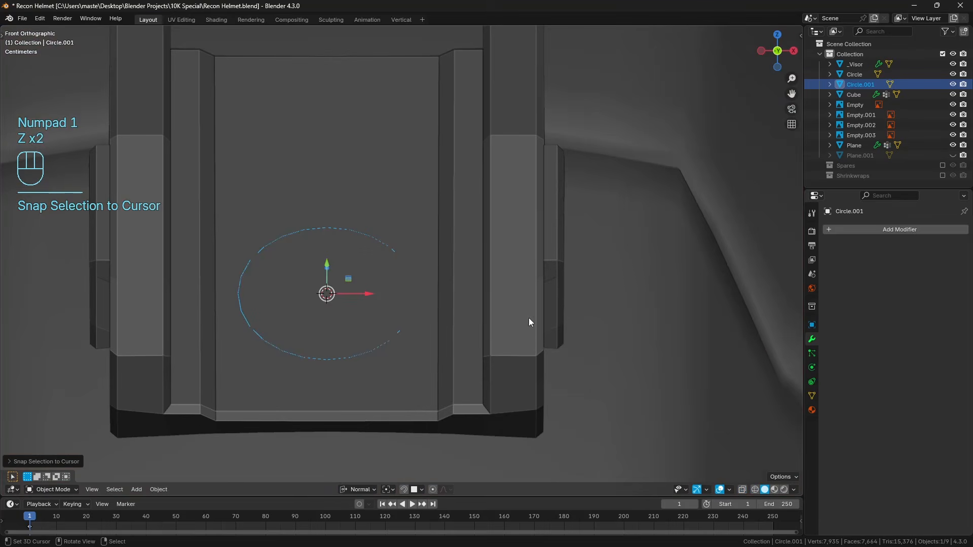
{"action": "key", "text": "s"}
{"action": "left_click", "coordinate": [405, 304]}
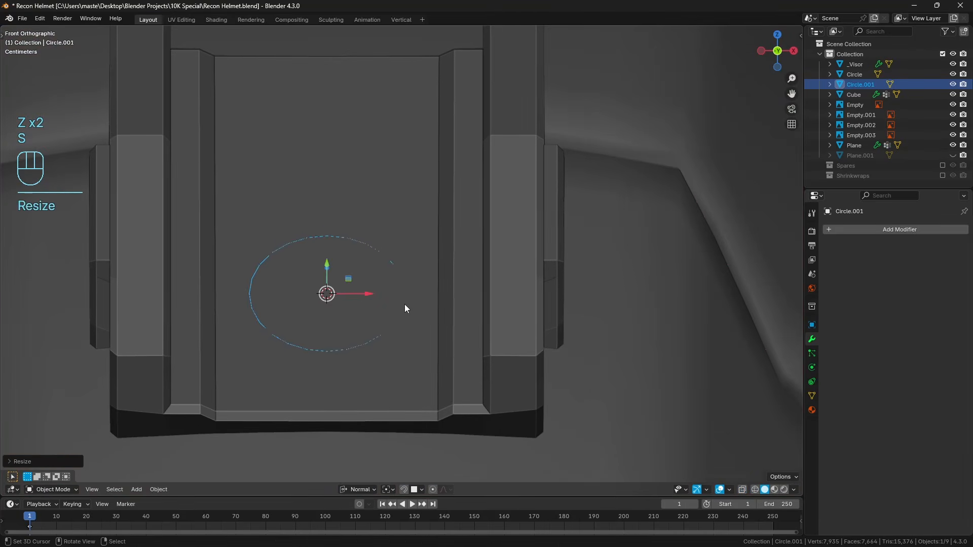
Delete the mount's mirror-line vertex at the circle's centre to open a hole in the central plate.
{"action": "middle_click_drag", "start_coordinate": [405, 304], "coordinate": [406, 330]}
{"action": "key", "text": "a"}
{"action": "key", "text": "a"}
{"action": "left_click", "coordinate": [361, 340]}
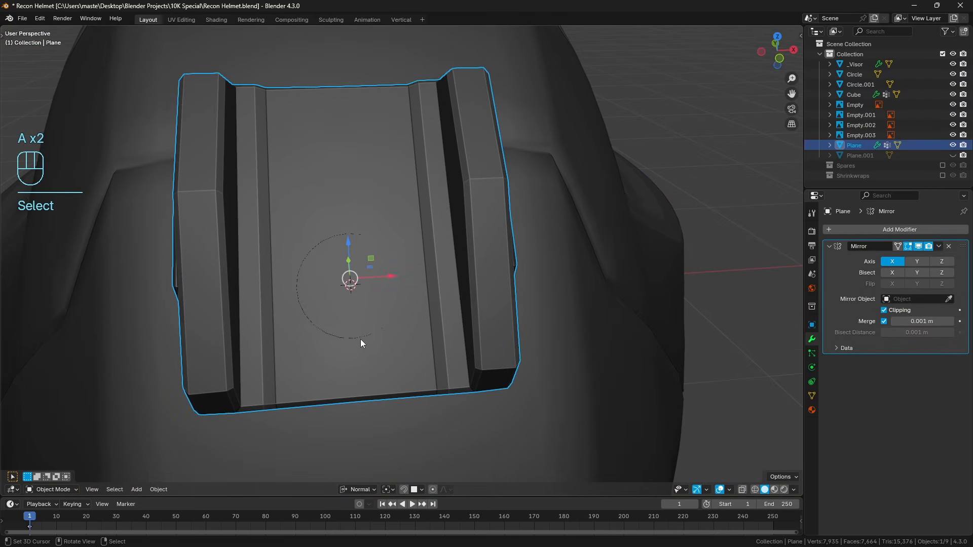
{"action": "key", "text": "Tab"}
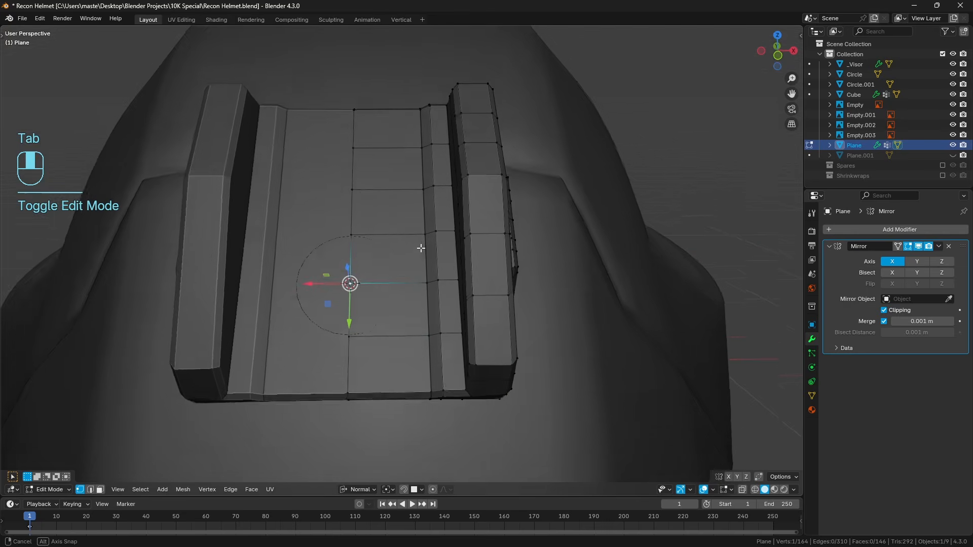
{"action": "key", "text": "x"}
{"action": "left_click", "coordinate": [405, 226]}
{"action": "scroll", "coordinate": [415, 254], "scroll_direction": "up", "scroll_amount": 3}
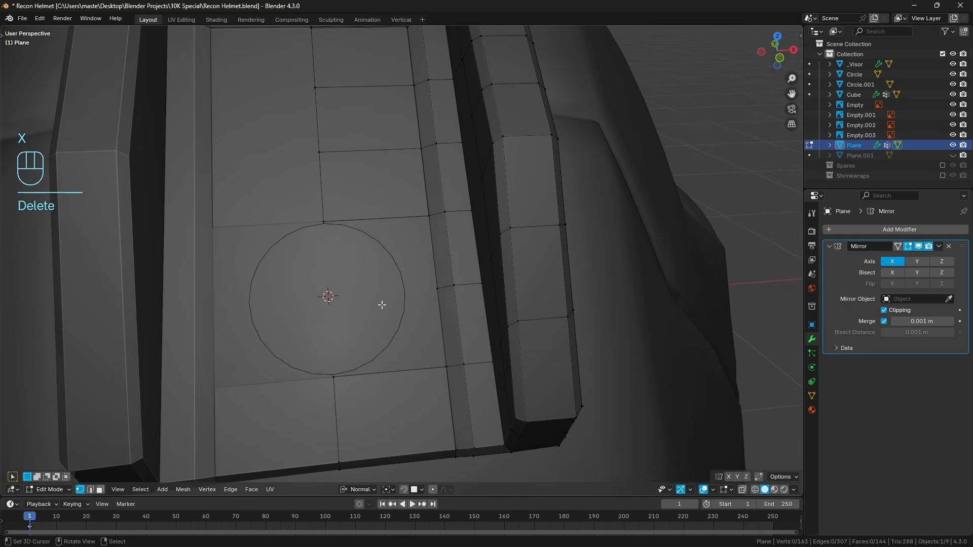
{"action": "key", "text": "Tab"}
{"action": "left_click", "coordinate": [396, 267]}
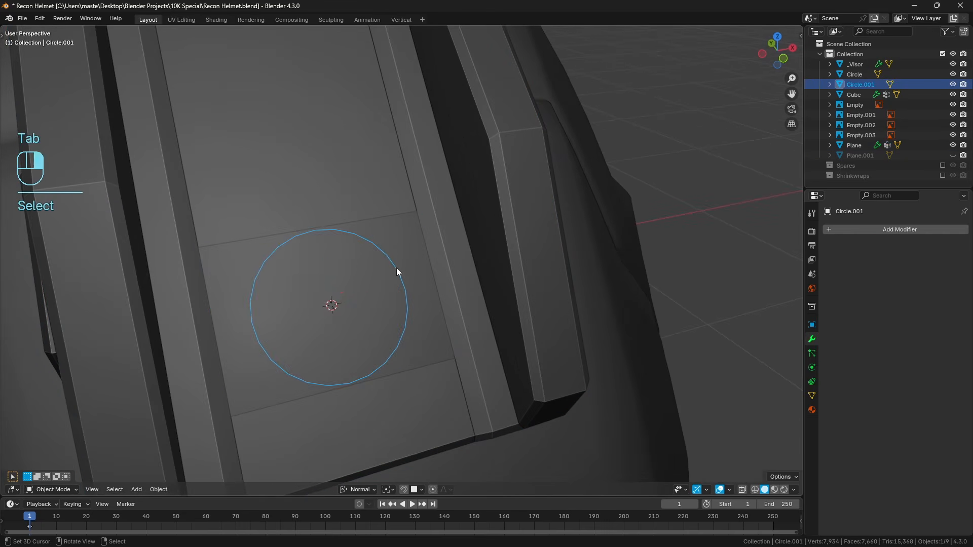
{"action": "left_click", "coordinate": [349, 205], "text": "shift"}
{"action": "key", "text": "Tab"}
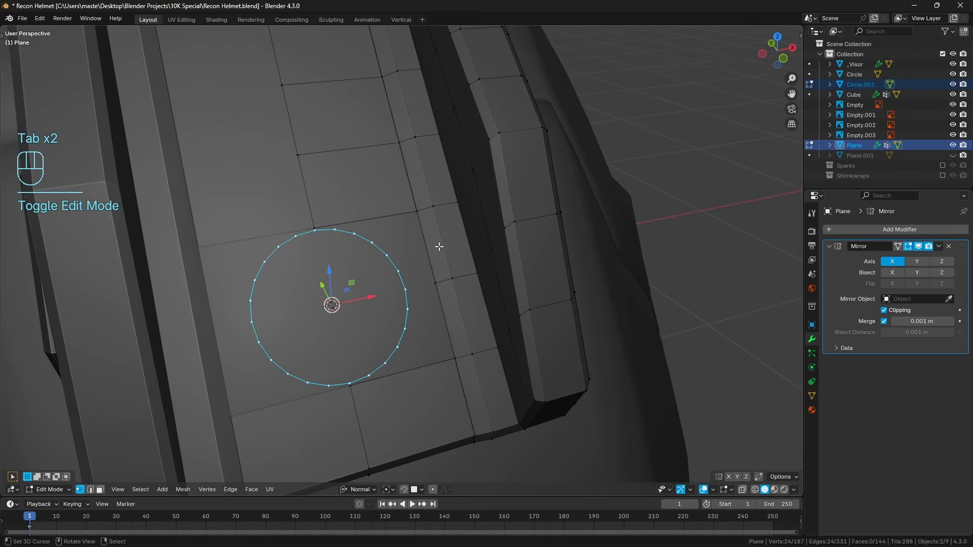
{"action": "key", "text": "Tab"}
Delete the vertices on the left half of the lamp circle, keeping only the half on the mount's modelled side.
{"action": "left_click", "coordinate": [376, 249]}
{"action": "key", "text": "Tab"}
{"action": "key", "text": "a"}
{"action": "key", "text": "a"}
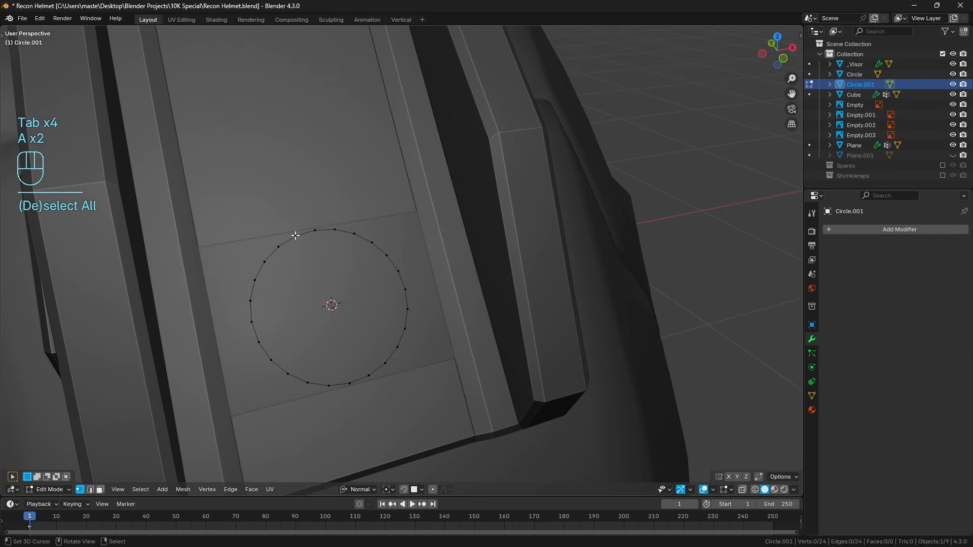
{"action": "left_click", "coordinate": [295, 236]}
{"action": "left_click", "coordinate": [329, 386], "text": "ctrl"}
{"action": "key", "text": "x"}
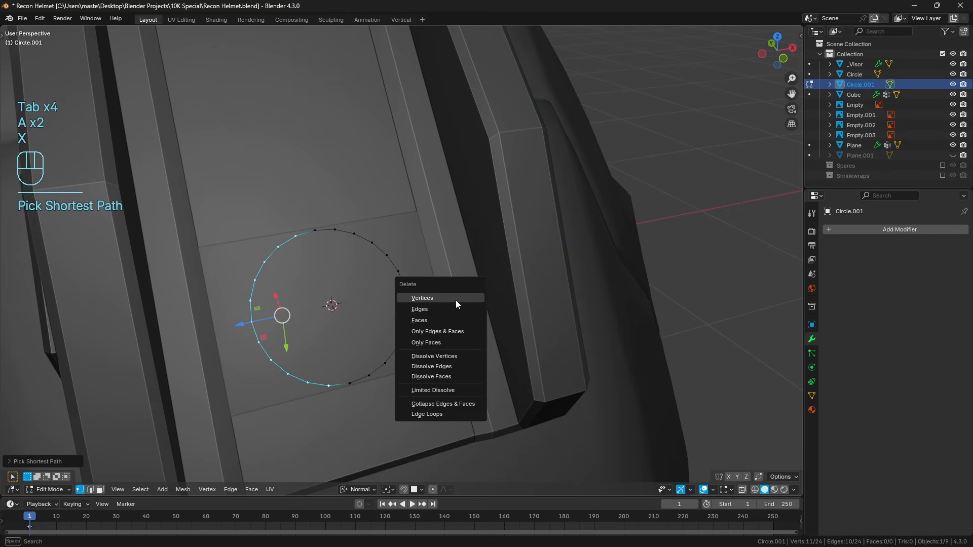
{"action": "left_click", "coordinate": [456, 300]}
{"action": "key", "text": "a"}
{"action": "key", "text": "a"}
Join the half circle into the light mount's Plane object and enter its mesh for editing.
{"action": "key", "text": "Tab"}
{"action": "left_click", "coordinate": [355, 190], "text": "shift"}
{"action": "key", "text": "ctrl+j"}
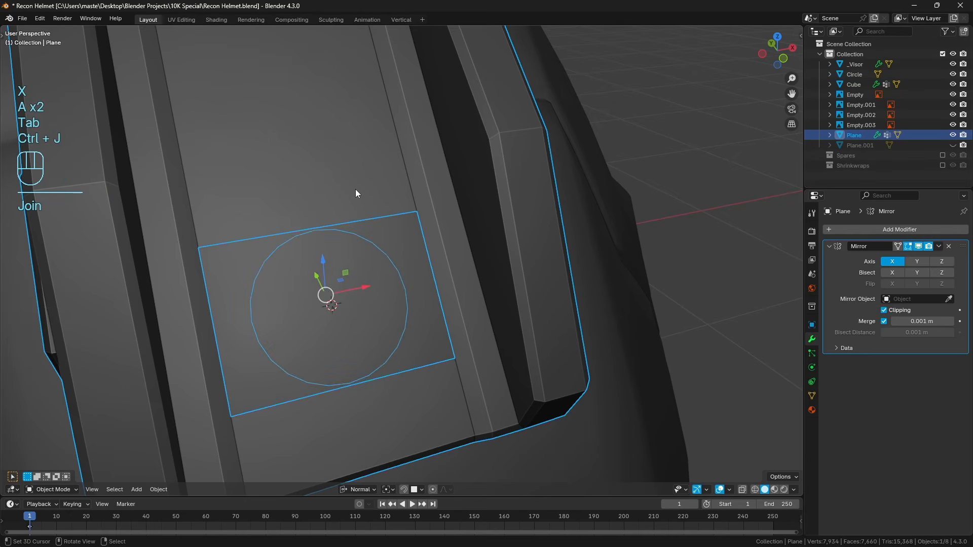
{"action": "key", "text": "Tab"}
Slide the mirror-line vertex just above the half circle upward to leave room between it and the circle.
{"action": "middle_click_drag", "start_coordinate": [464, 205], "coordinate": [436, 271]}
{"action": "key", "text": "a"}
{"action": "key", "text": "a"}
{"action": "scroll", "coordinate": [474, 284], "scroll_direction": "up", "scroll_amount": 5}
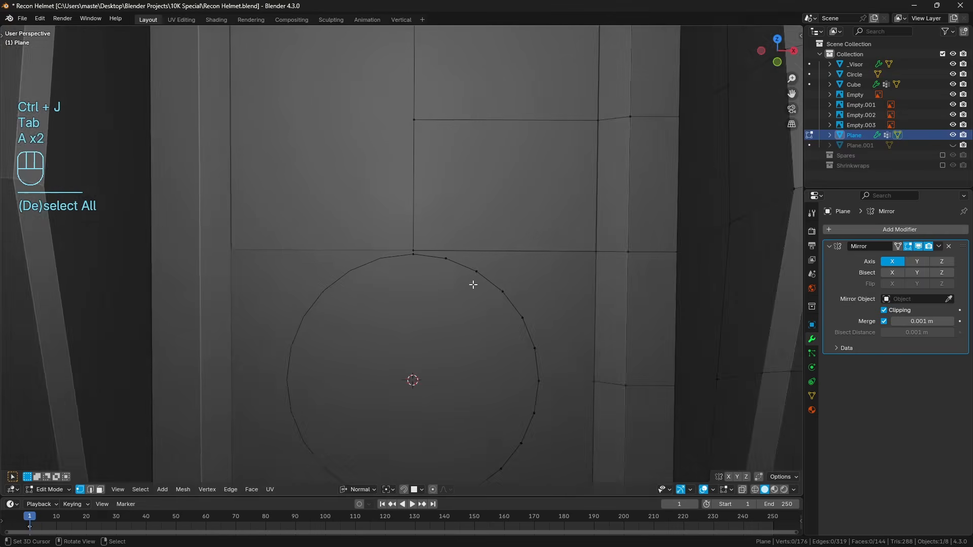
{"action": "right_click", "coordinate": [416, 230]}
{"action": "scroll", "coordinate": [421, 228], "scroll_direction": "down", "scroll_amount": 4}
{"action": "scroll", "coordinate": [458, 260], "scroll_direction": "up", "scroll_amount": 2}
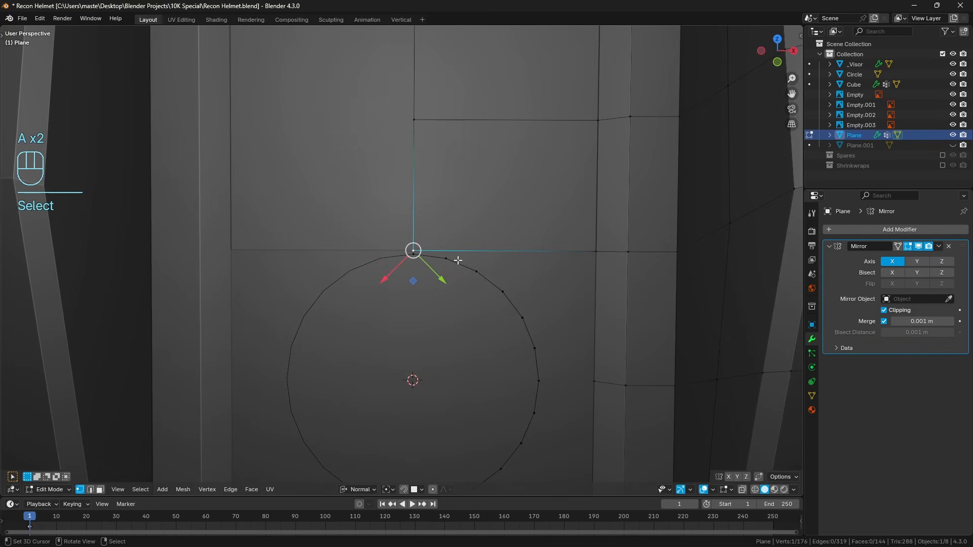
{"action": "key", "text": "g"}
{"action": "key", "text": "g"}
{"action": "left_click", "coordinate": [508, 250]}
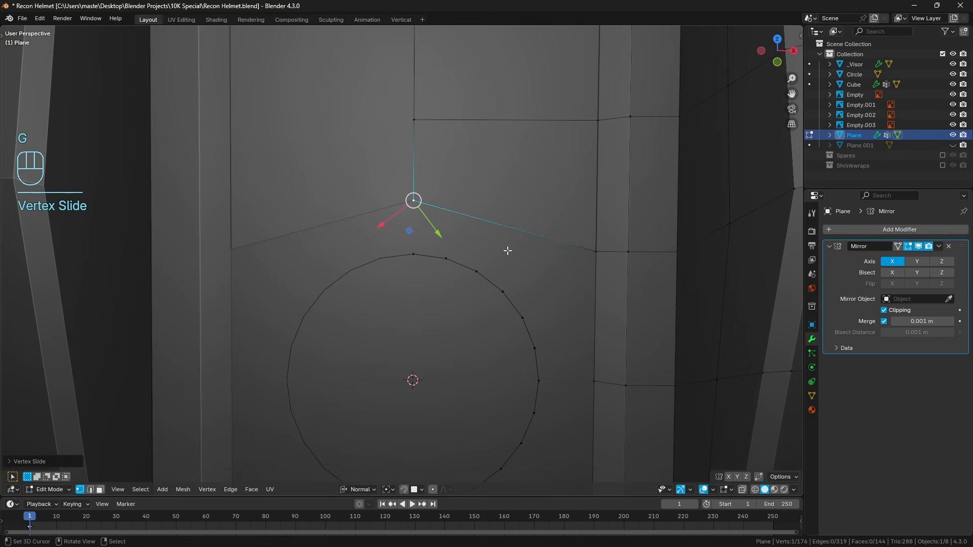
Slide the mirror-line vertex just below the half circle downward, away from the circle.
{"action": "middle_click_drag", "start_coordinate": [539, 365], "coordinate": [517, 226], "text": "shift"}
{"action": "right_click", "coordinate": [404, 379]}
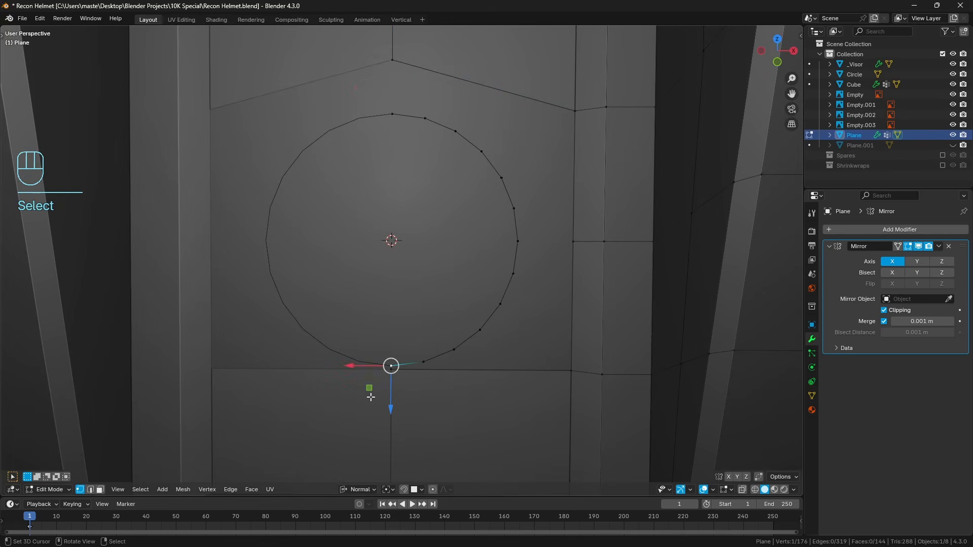
{"action": "right_click", "coordinate": [403, 378]}
{"action": "middle_click_drag", "start_coordinate": [448, 378], "coordinate": [447, 318], "text": "shift"}
{"action": "key", "text": "g"}
{"action": "key", "text": "g"}
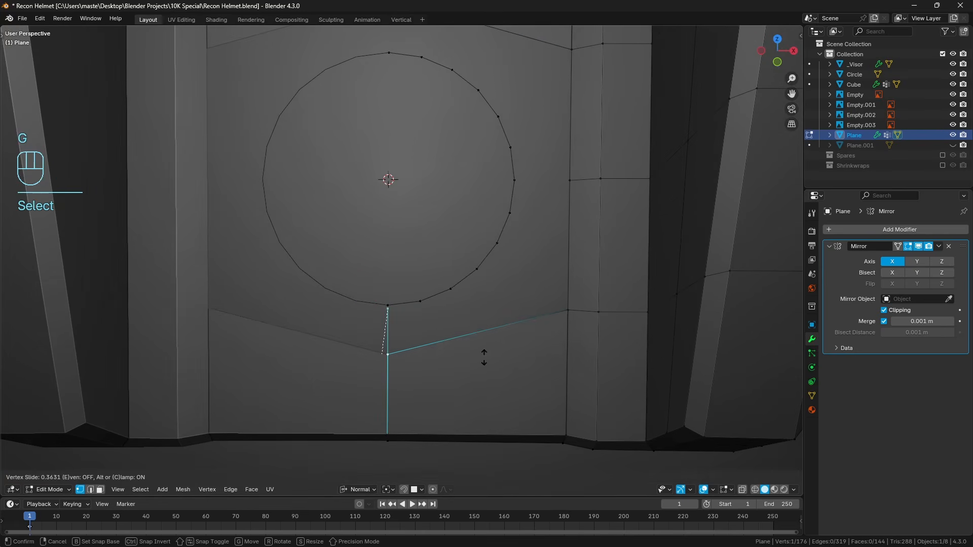
{"action": "left_click", "coordinate": [483, 363]}
Connect the half circle's outermost side vertex to the neighbouring vertex on the plate's side edge.
{"action": "right_click", "coordinate": [524, 177]}
{"action": "right_click", "coordinate": [569, 186], "text": "shift"}
{"action": "key", "text": "f"}
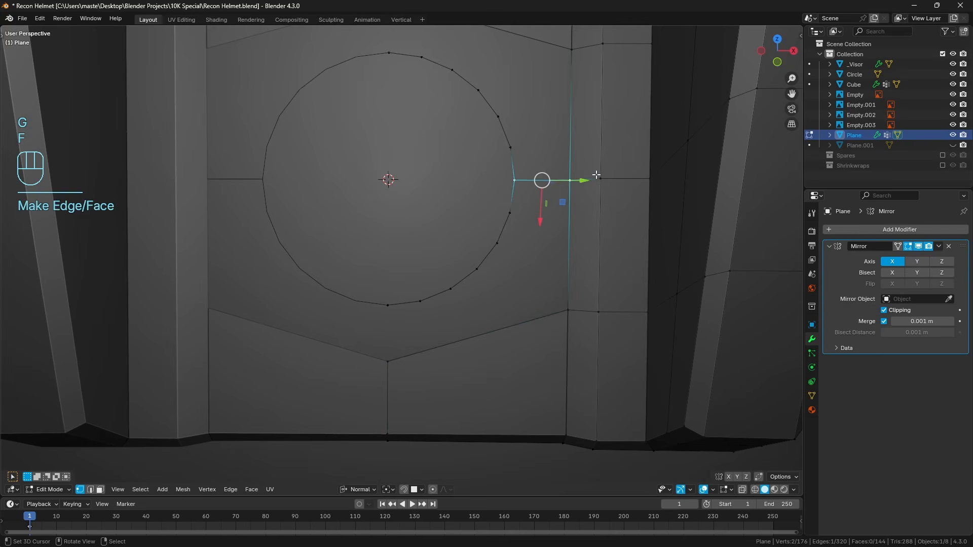
{"action": "key", "text": "a"}
{"action": "middle_click_drag", "start_coordinate": [546, 175], "coordinate": [500, 272], "text": "shift"}
{"action": "key", "text": "a"}
Connect the half circle's top and bottom vertices to the mirror-line vertices above and below with edges.
{"action": "right_click", "coordinate": [362, 152]}
{"action": "right_click", "coordinate": [363, 104], "text": "shift"}
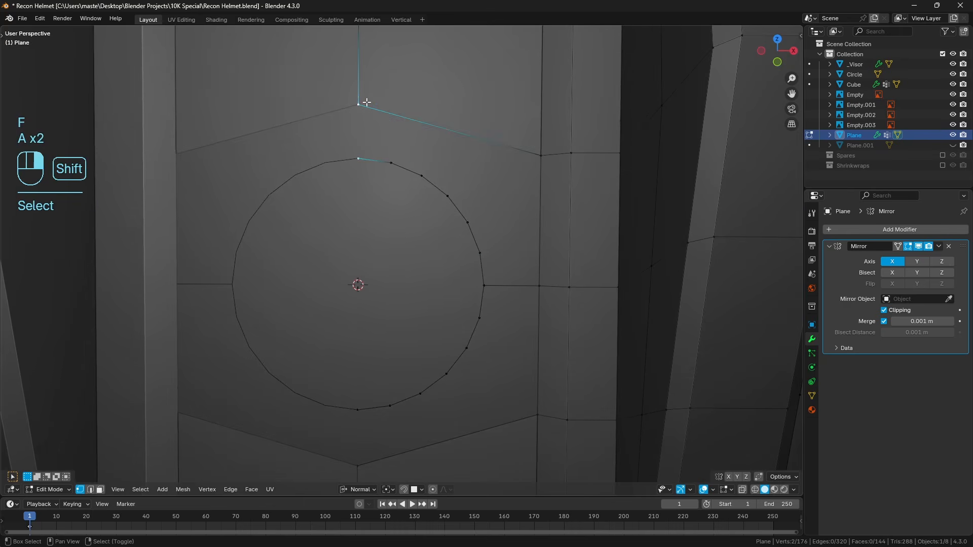
{"action": "middle_click_drag", "start_coordinate": [409, 380], "coordinate": [407, 334], "text": "shift"}
{"action": "key", "text": "f"}
{"action": "right_click", "coordinate": [357, 364]}
{"action": "right_click", "coordinate": [357, 419], "text": "shift"}
{"action": "key", "text": "f"}
{"action": "key", "text": "a"}
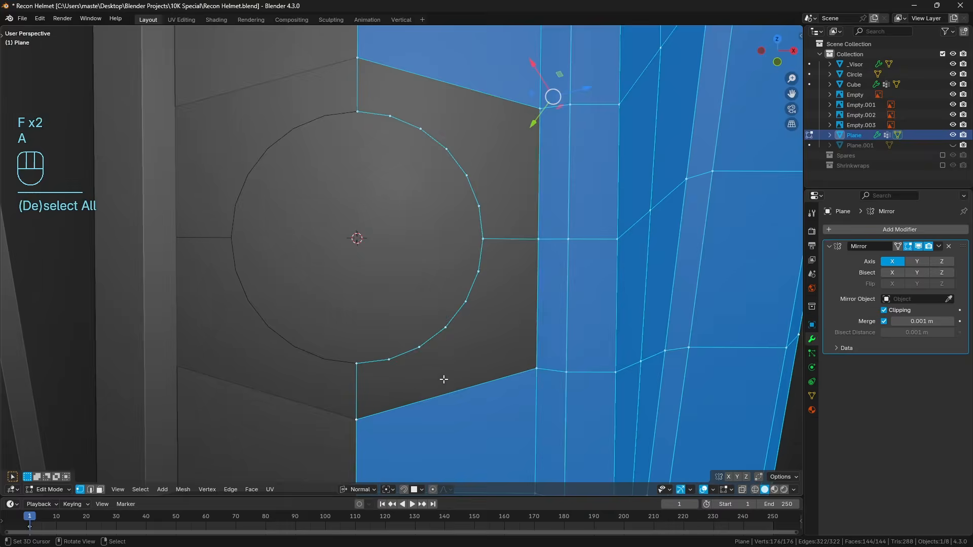
{"action": "key", "text": "a"}
Fill the gap between the lower quarter of the circle and the surrounding plate with a face.
{"action": "right_click", "coordinate": [396, 423]}
{"action": "right_click", "coordinate": [370, 416]}
{"action": "right_click", "coordinate": [537, 369], "text": "ctrl"}
{"action": "right_click", "coordinate": [539, 239], "text": "ctrl"}
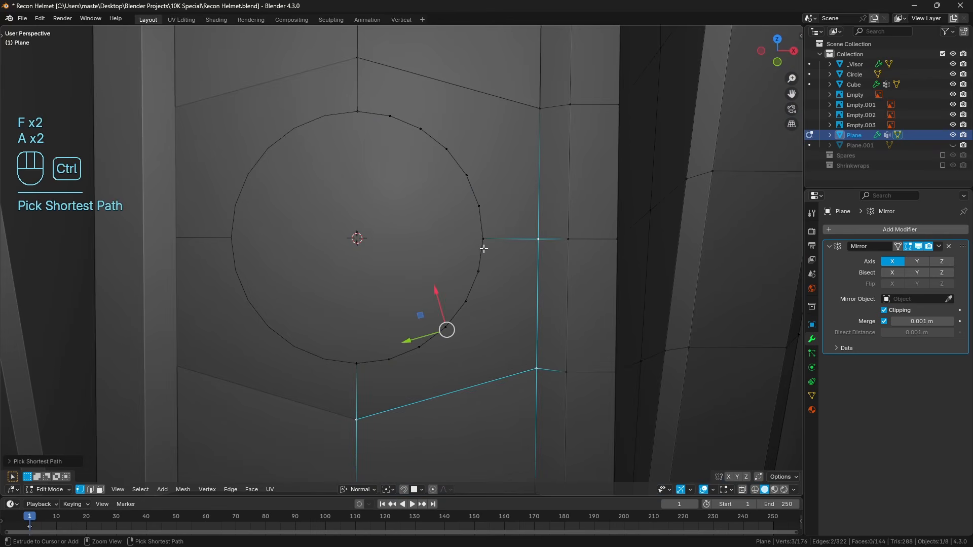
{"action": "right_click", "coordinate": [483, 239], "text": "ctrl"}
{"action": "right_click", "coordinate": [357, 364], "text": "ctrl"}
{"action": "key", "text": "f"}
{"action": "key", "text": "a"}
{"action": "key", "text": "a"}
Fill the gap between the upper quarter of the circle and the surrounding plate with a face.
{"action": "middle_click_drag", "start_coordinate": [391, 160], "coordinate": [388, 180], "text": "shift"}
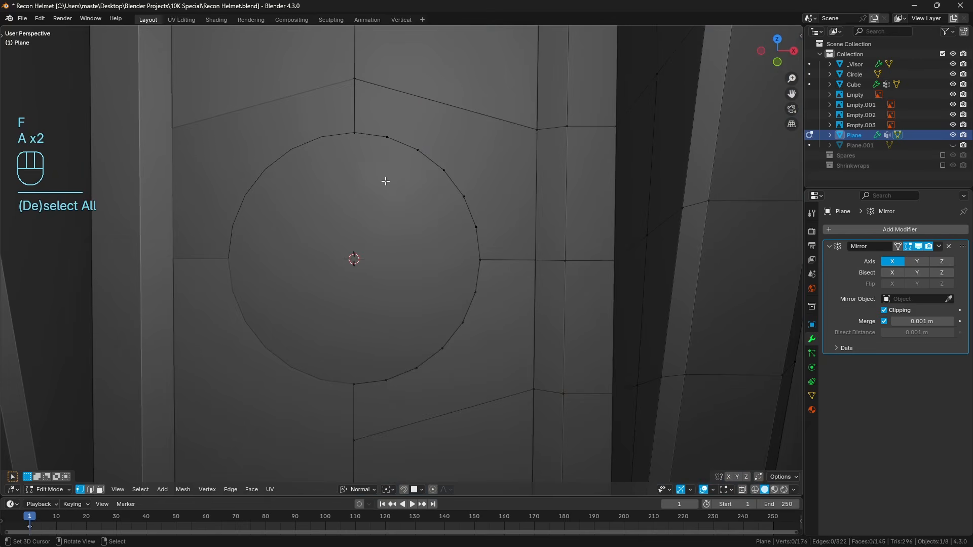
{"action": "right_click", "coordinate": [386, 137]}
{"action": "right_click", "coordinate": [353, 80], "text": "ctrl"}
{"action": "right_click", "coordinate": [537, 129], "text": "ctrl"}
{"action": "right_click", "coordinate": [480, 260], "text": "ctrl"}
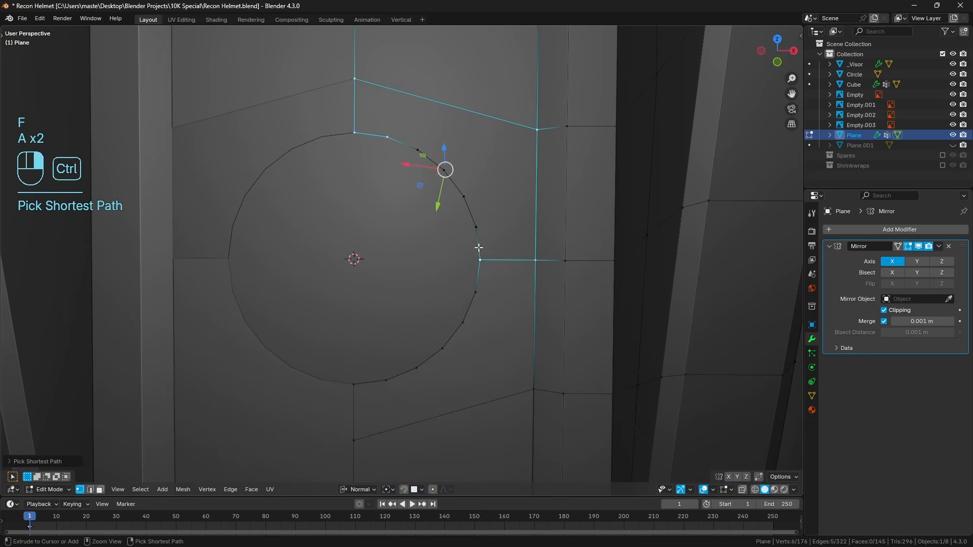
{"action": "right_click", "coordinate": [403, 137], "text": "ctrl"}
{"action": "key", "text": "f"}
{"action": "key", "text": "a"}
{"action": "key", "text": "a"}
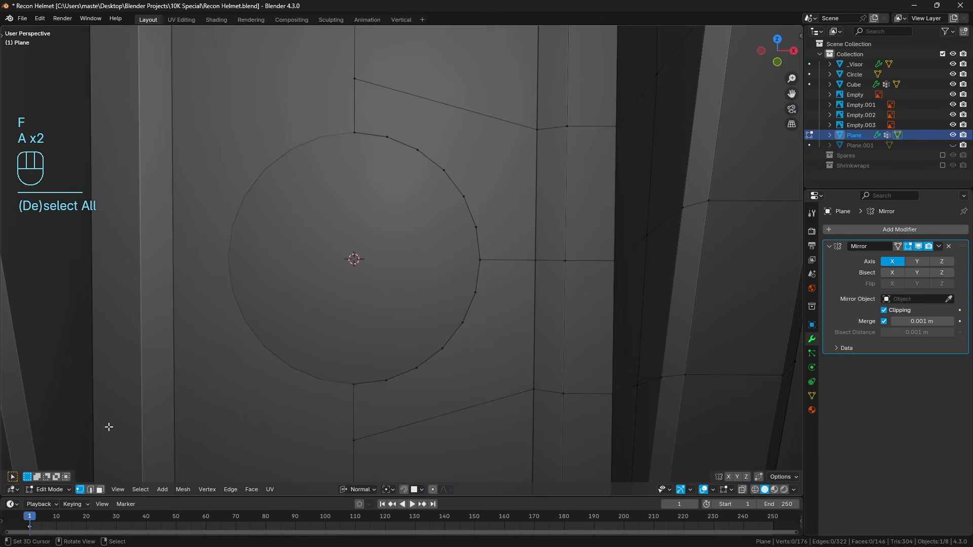
Select the half circle's edges in edge mode and fill its interior with a single face.
{"action": "left_click", "coordinate": [94, 490]}
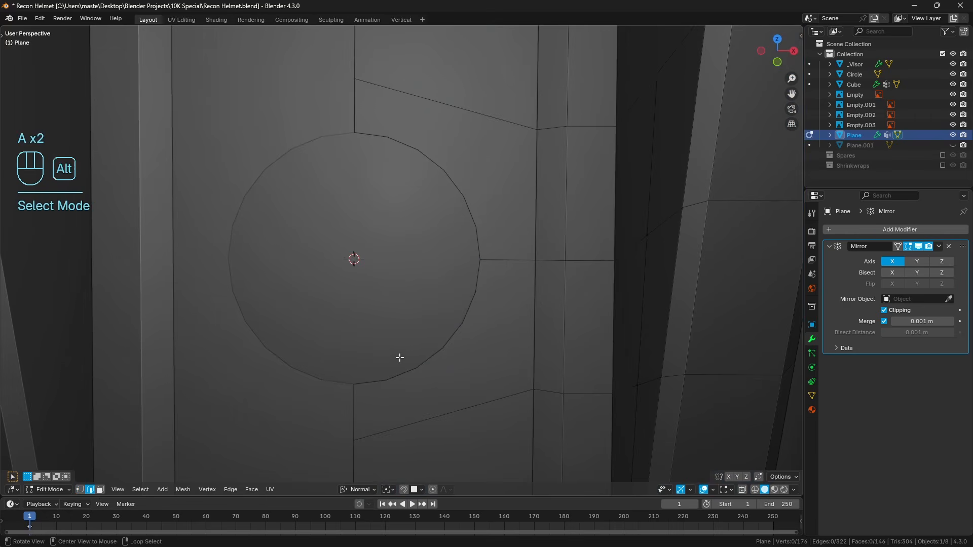
{"action": "right_click", "coordinate": [400, 357], "text": "alt"}
{"action": "right_click", "coordinate": [443, 324], "text": "alt"}
{"action": "right_click", "coordinate": [366, 382]}
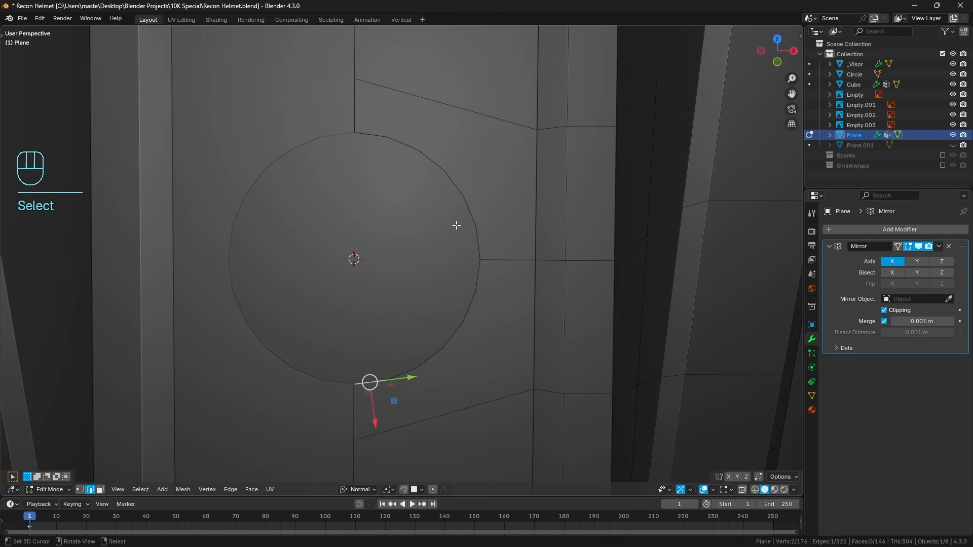
{"action": "right_click", "coordinate": [459, 219], "text": "ctrl"}
{"action": "right_click", "coordinate": [362, 136], "text": "ctrl"}
{"action": "key", "text": "f"}
{"action": "key", "text": "a"}
{"action": "key", "text": "a"}
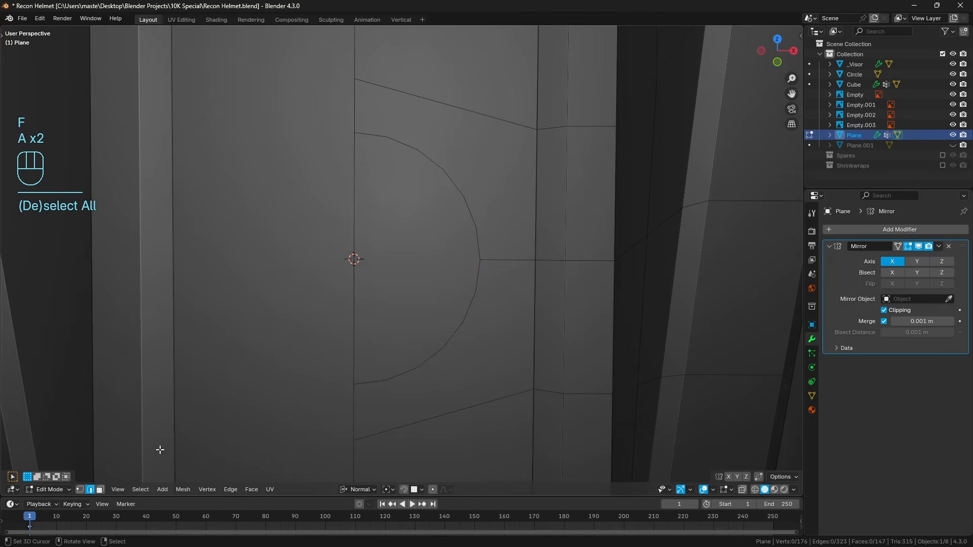
Inset the two faces surrounding the half circle with a thickness of about 0.0175 m.
{"action": "left_click", "coordinate": [103, 490]}
{"action": "right_click", "coordinate": [480, 296]}
{"action": "right_click", "coordinate": [495, 247], "text": "shift"}
{"action": "scroll", "coordinate": [498, 250], "scroll_direction": "down", "scroll_amount": 2}
{"action": "key", "text": "i"}
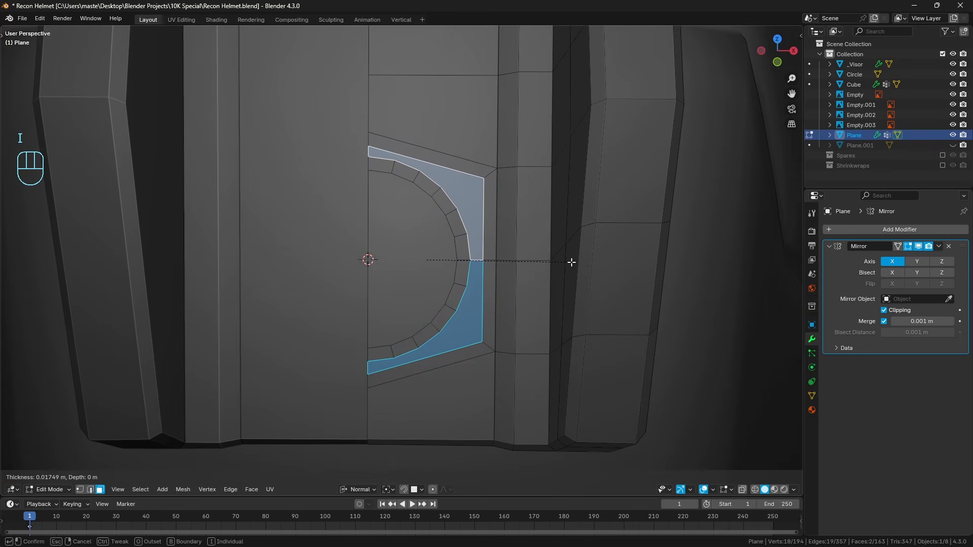
{"action": "left_click", "coordinate": [572, 261]}
Dissolve the inset's outer boundary edges, leaving only the inset ring around the half circle.
{"action": "left_click", "coordinate": [93, 491]}
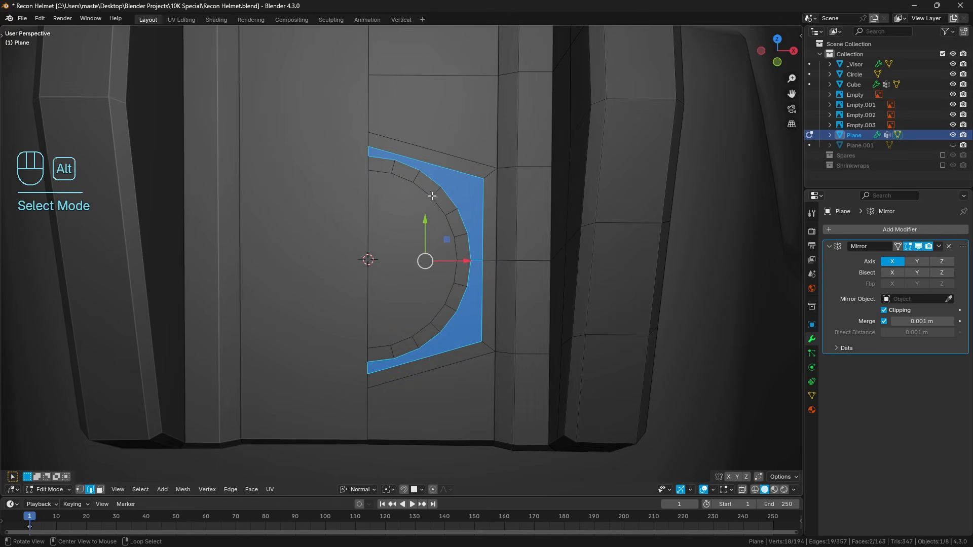
{"action": "left_click", "coordinate": [426, 163], "text": "alt"}
{"action": "right_click", "coordinate": [466, 348], "text": "alt+shift"}
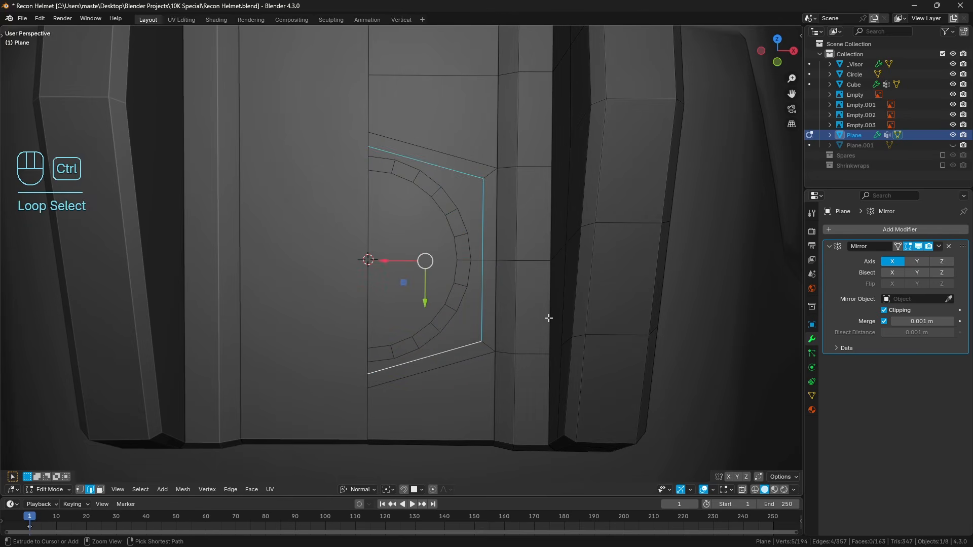
{"action": "key", "text": "ctrl+x"}
{"action": "key", "text": "a"}
{"action": "key", "text": "a"}
Add centred vertical loop cuts through the plate sections above and below the half circle.
{"action": "scroll", "coordinate": [506, 272], "scroll_direction": "down", "scroll_amount": 2}
{"action": "middle_click_drag", "start_coordinate": [483, 277], "coordinate": [478, 288], "text": "shift"}
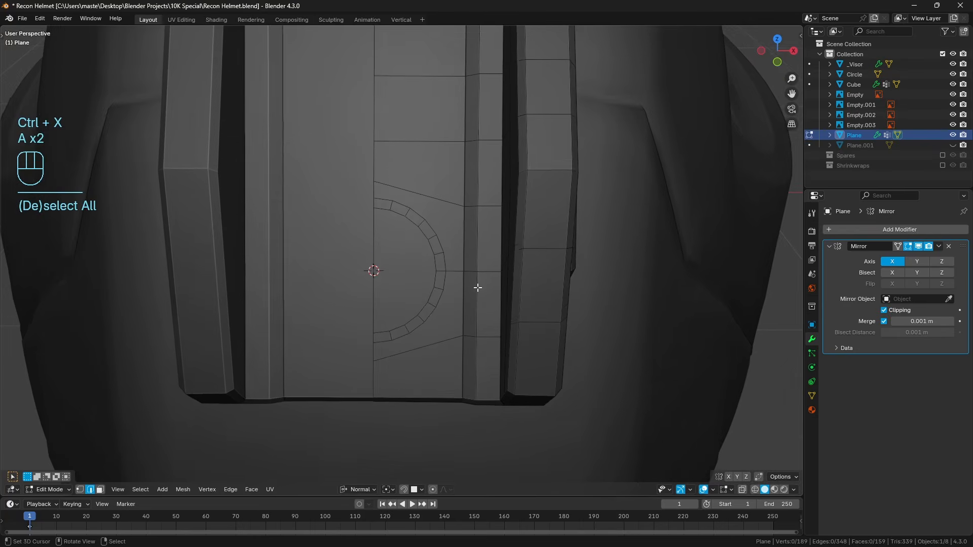
{"action": "scroll", "coordinate": [477, 228], "scroll_direction": "up", "scroll_amount": 1}
{"action": "middle_click_drag", "start_coordinate": [477, 221], "coordinate": [467, 288], "text": "shift"}
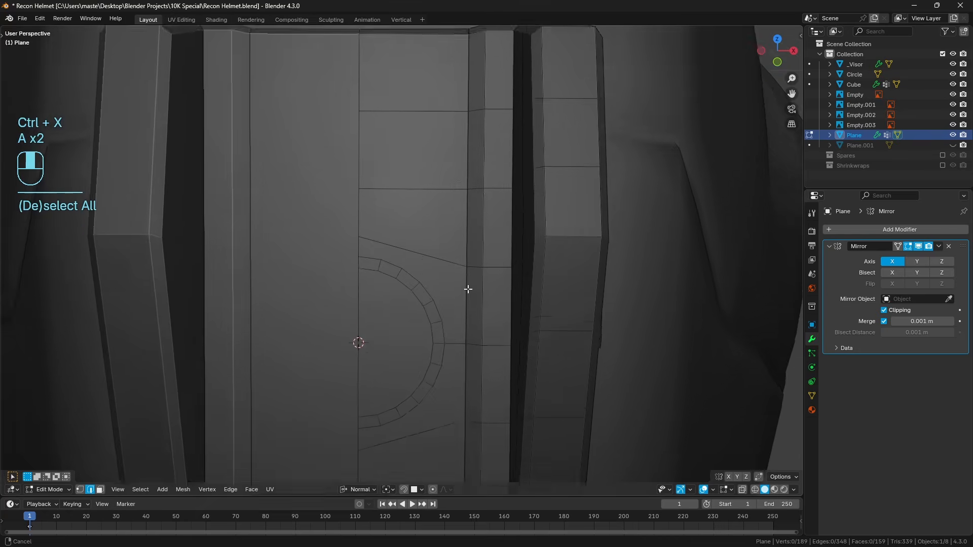
{"action": "scroll", "coordinate": [466, 279], "scroll_direction": "down", "scroll_amount": 2}
{"action": "key", "text": "ctrl+r"}
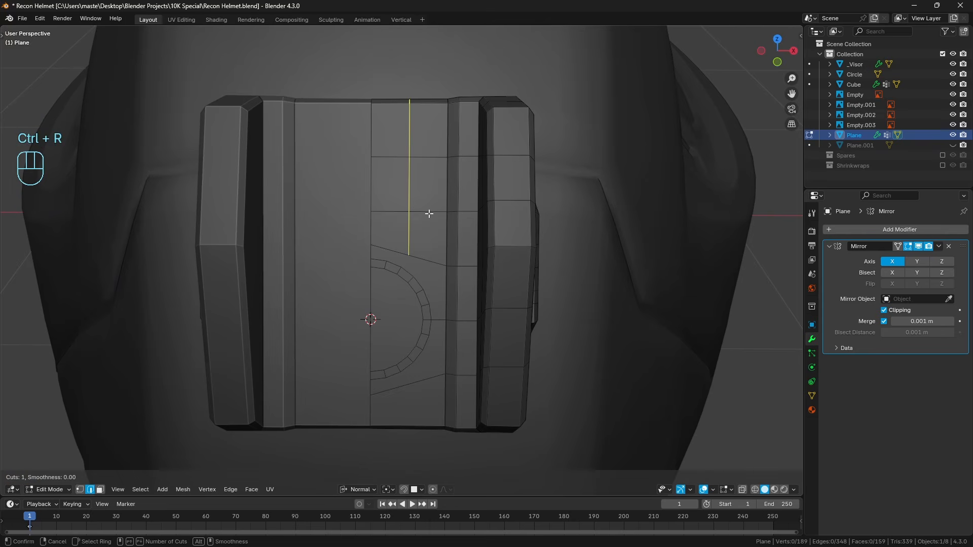
{"action": "left_click", "coordinate": [429, 213]}
{"action": "right_click", "coordinate": [429, 214]}
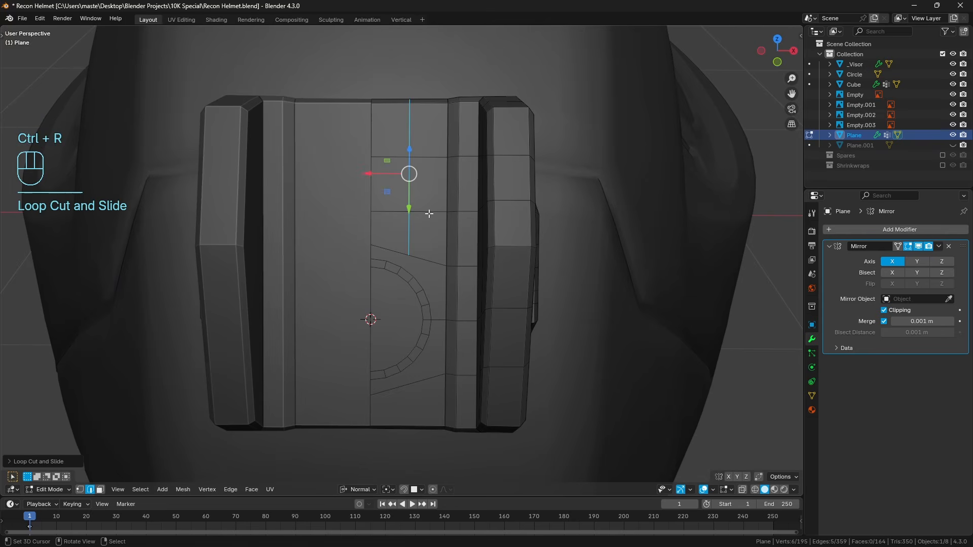
{"action": "key", "text": "ctrl+r"}
{"action": "left_click", "coordinate": [411, 395]}
{"action": "right_click", "coordinate": [410, 396]}
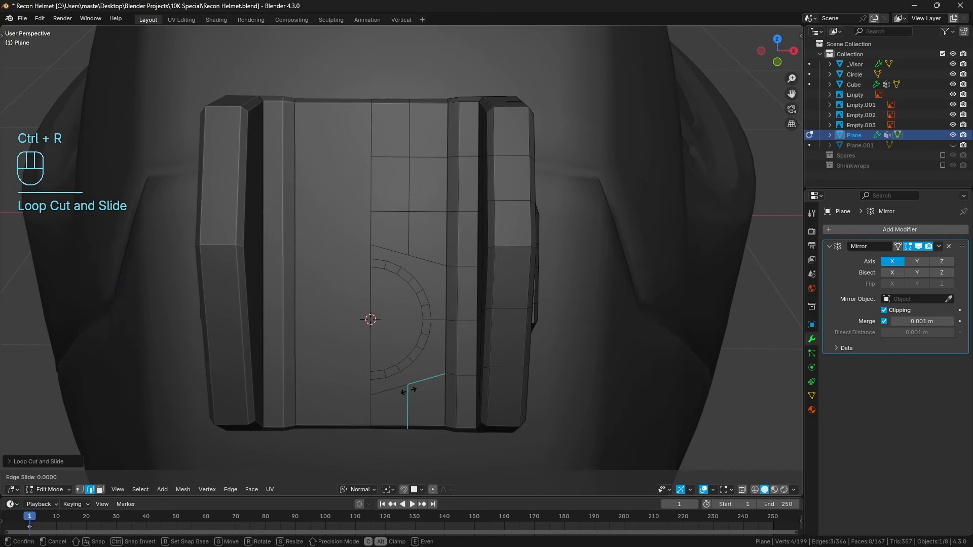
Edge-slide both vertical cuts toward the plate's outer side by a factor of about 0.7.
{"action": "left_click", "coordinate": [426, 348], "text": "alt+shift"}
{"action": "key", "text": "KP_Decimal"}
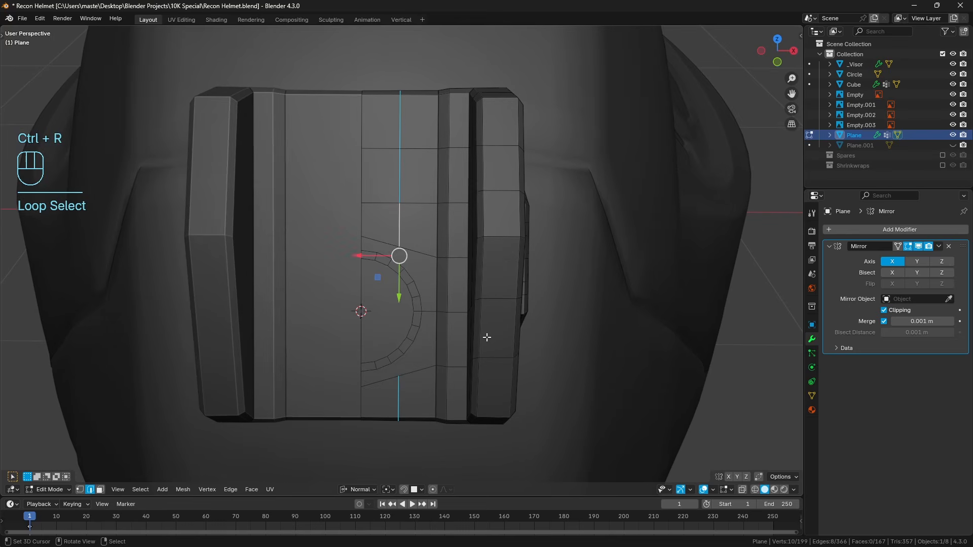
{"action": "key", "text": "g"}
{"action": "key", "text": "g"}
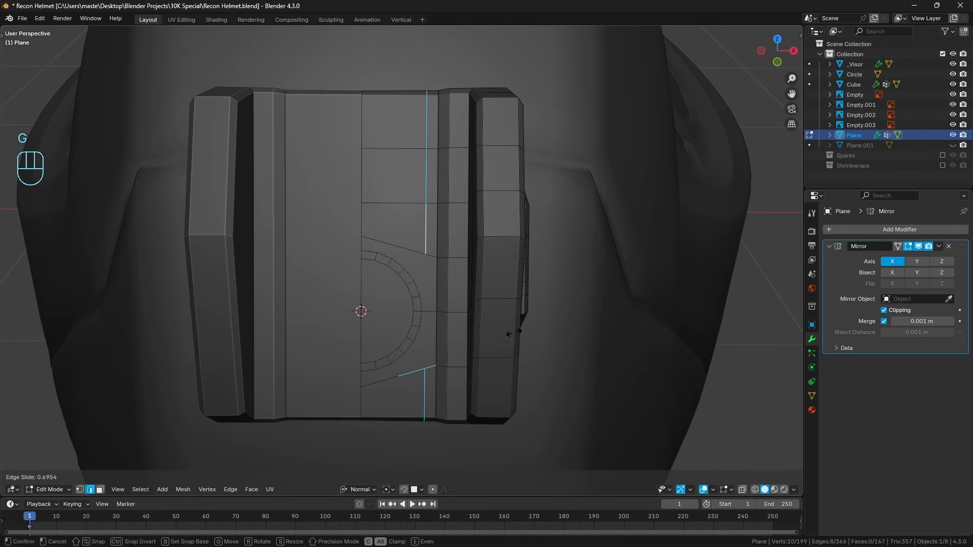
{"action": "left_click", "coordinate": [508, 335]}
{"action": "key", "text": "a"}
{"action": "key", "text": "a"}
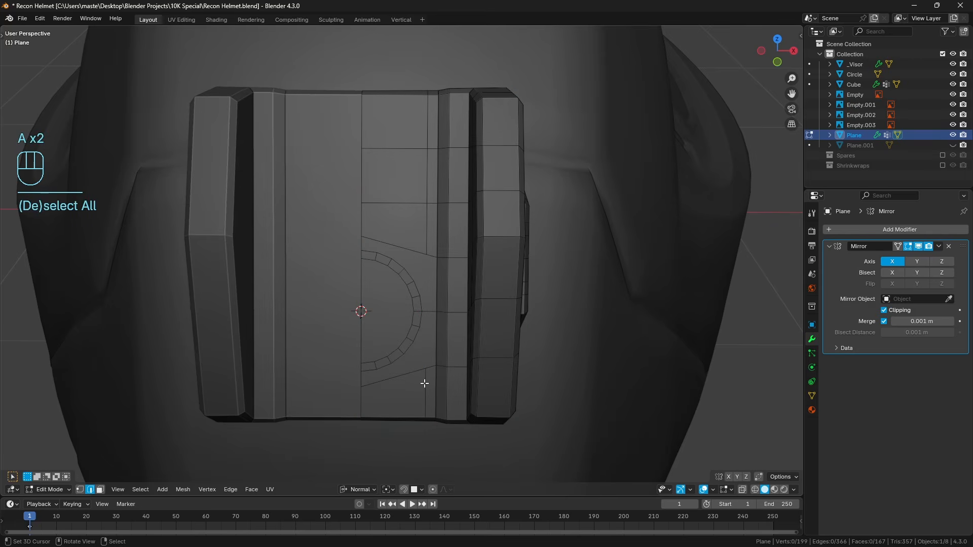
Knife-cut a vertical edge beside the half circle, joining the ends of the lower and upper cuts.
{"action": "key", "text": "k"}
{"action": "left_click", "coordinate": [427, 368]}
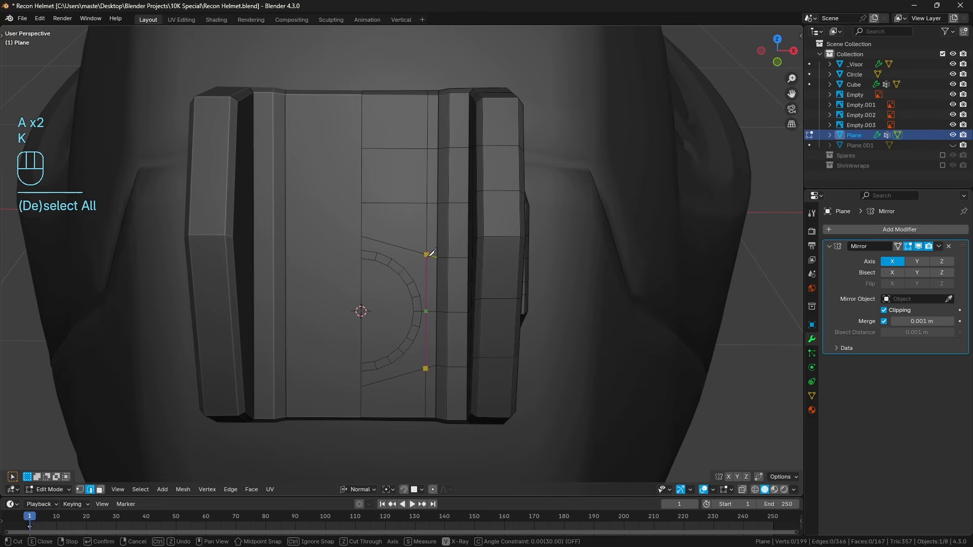
{"action": "key", "text": "Return"}
{"action": "scroll", "coordinate": [431, 252], "scroll_direction": "up", "scroll_amount": 3}
{"action": "key", "text": "a"}
{"action": "key", "text": "a"}
Slide the outer edge loop of the half-circle ring inward by a factor of about 0.39 to narrow the ring.
{"action": "left_click", "coordinate": [454, 315], "text": "alt"}
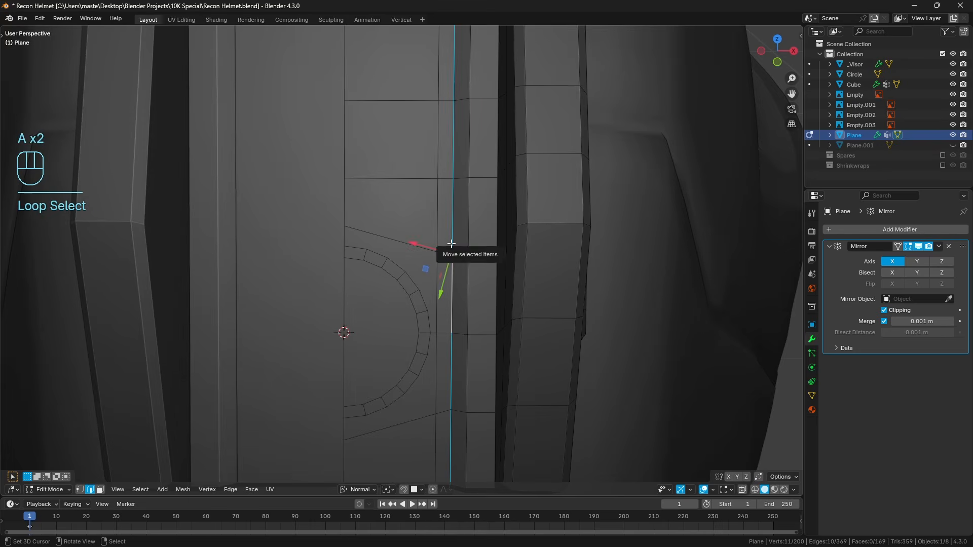
{"action": "scroll", "coordinate": [448, 244], "scroll_direction": "down", "scroll_amount": 5}
{"action": "scroll", "coordinate": [434, 290], "scroll_direction": "up", "scroll_amount": 5}
{"action": "left_click", "coordinate": [434, 291], "text": "alt"}
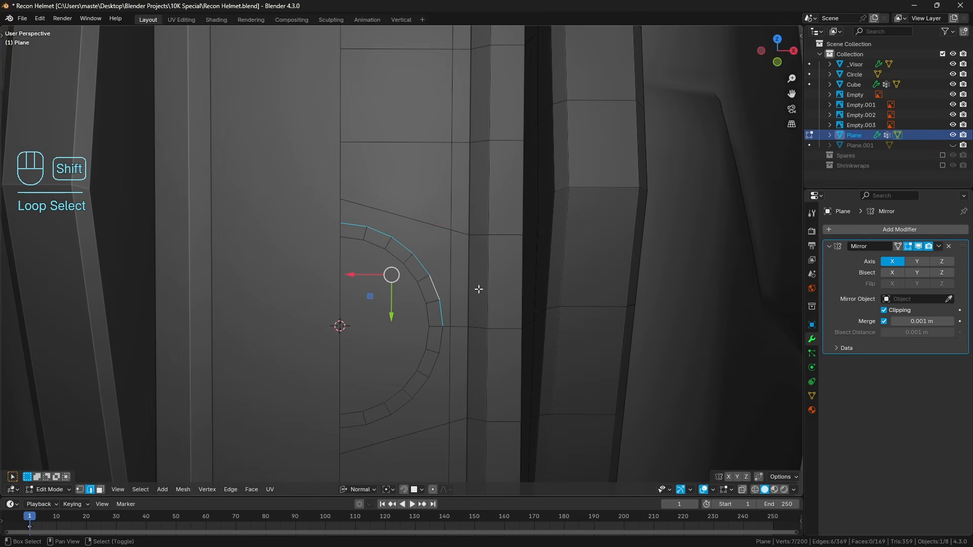
{"action": "left_click", "coordinate": [426, 354], "text": "alt+shift"}
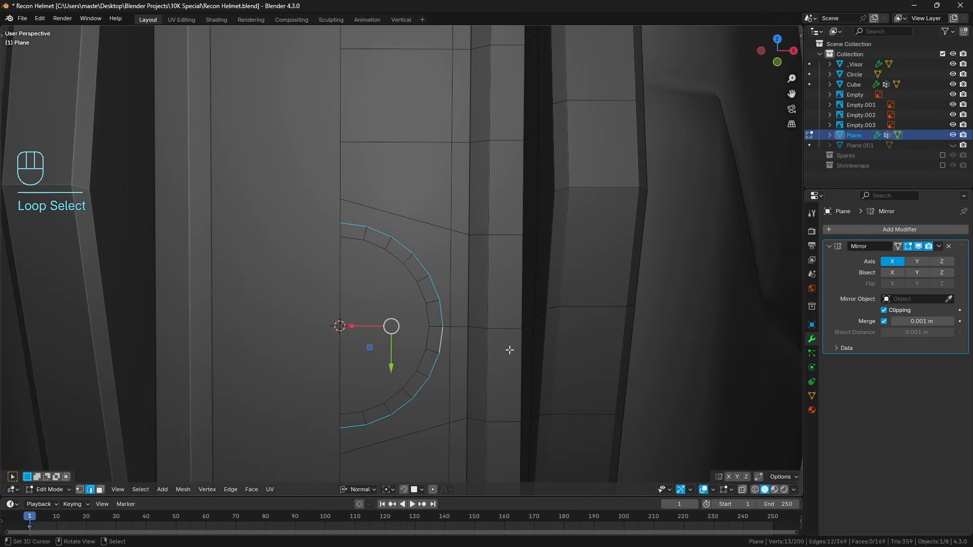
{"action": "key", "text": "g"}
{"action": "key", "text": "g"}
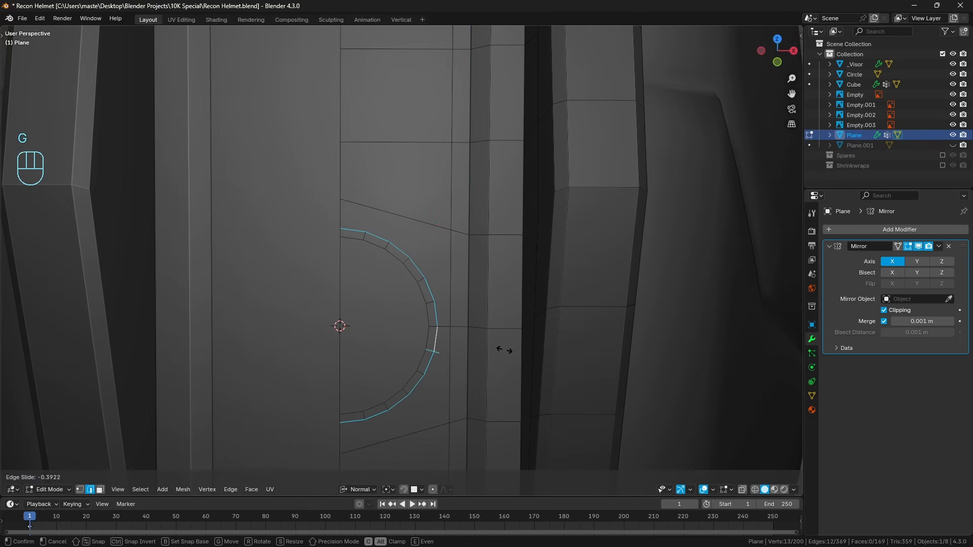
{"action": "left_click", "coordinate": [506, 350]}
{"action": "key", "text": "a"}
{"action": "key", "text": "a"}
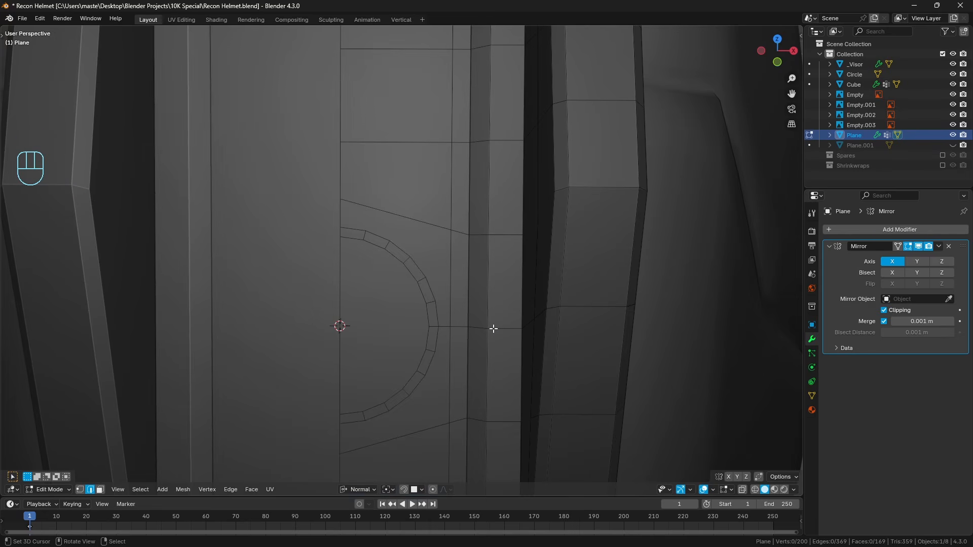
{"action": "middle_click_drag", "start_coordinate": [463, 304], "coordinate": [470, 322], "text": "shift"}
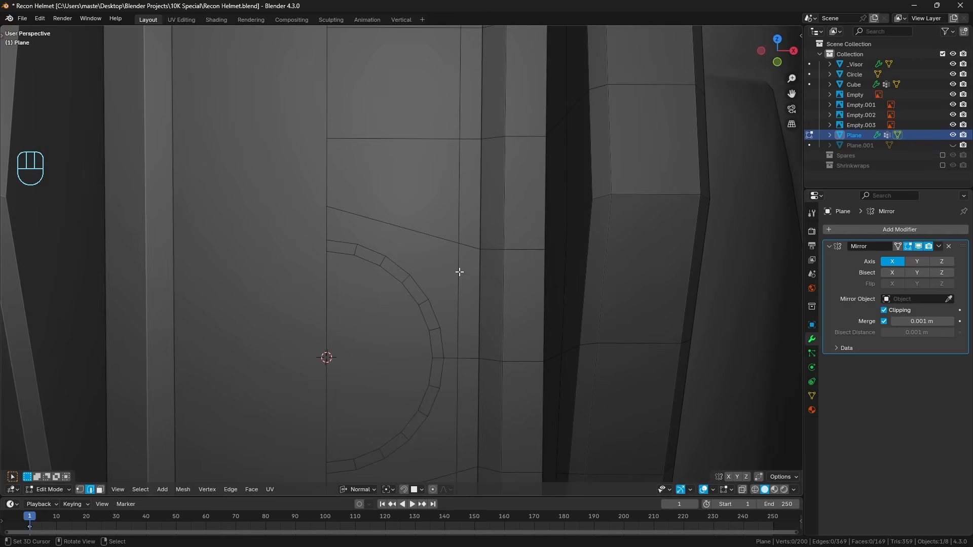
Knife-cut two edges from the vertex above and outside the half circle to the ring's two nearest outer vertices.
{"action": "key", "text": "k"}
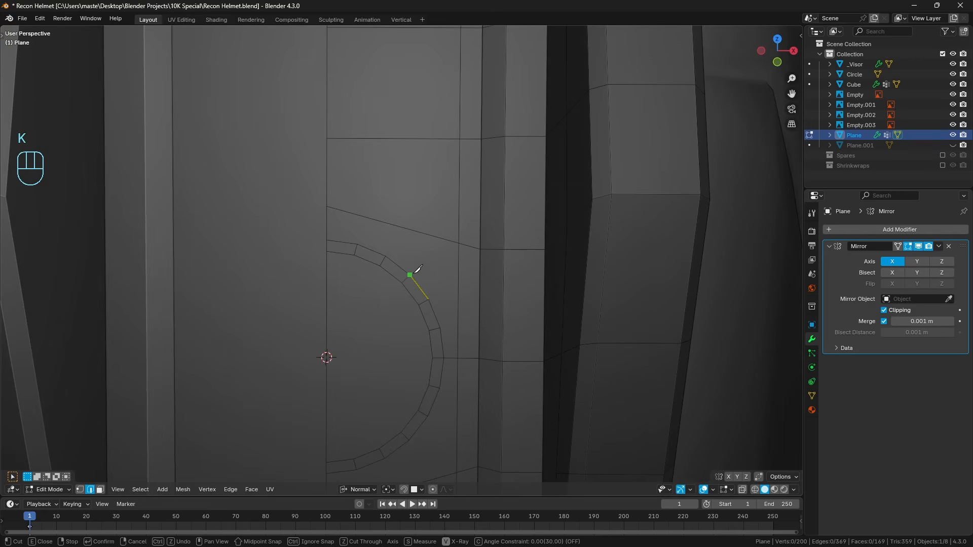
{"action": "left_click", "coordinate": [459, 243]}
{"action": "left_click", "coordinate": [430, 297]}
{"action": "key", "text": "Return"}
{"action": "middle_click_drag", "start_coordinate": [463, 341], "coordinate": [434, 274], "text": "shift"}
{"action": "key", "text": "a"}
{"action": "key", "text": "a"}
{"action": "middle_click_drag", "start_coordinate": [421, 354], "coordinate": [423, 312], "text": "shift"}
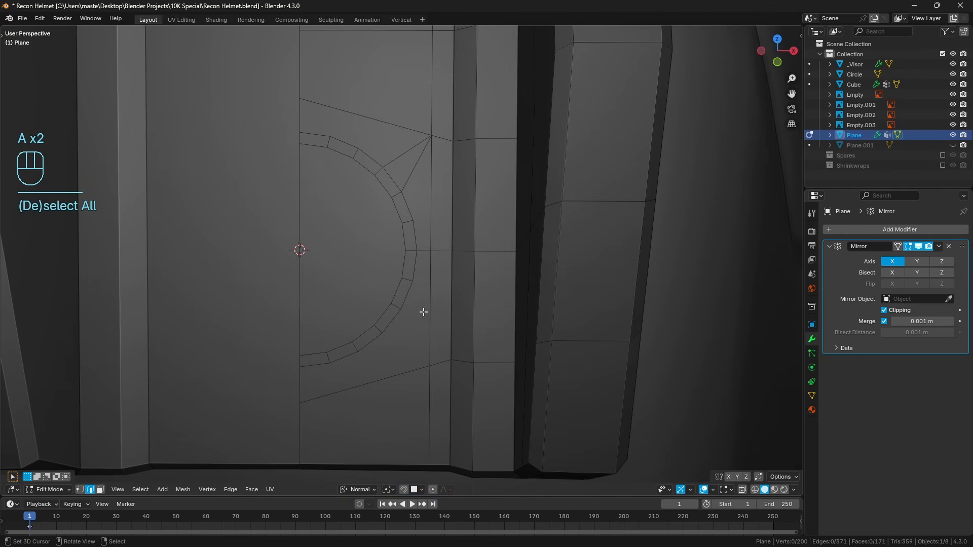
Knife-cut three edges fanning from the vertex below and outside the half circle to the ring's nearest outer vertices.
{"action": "key", "text": "k"}
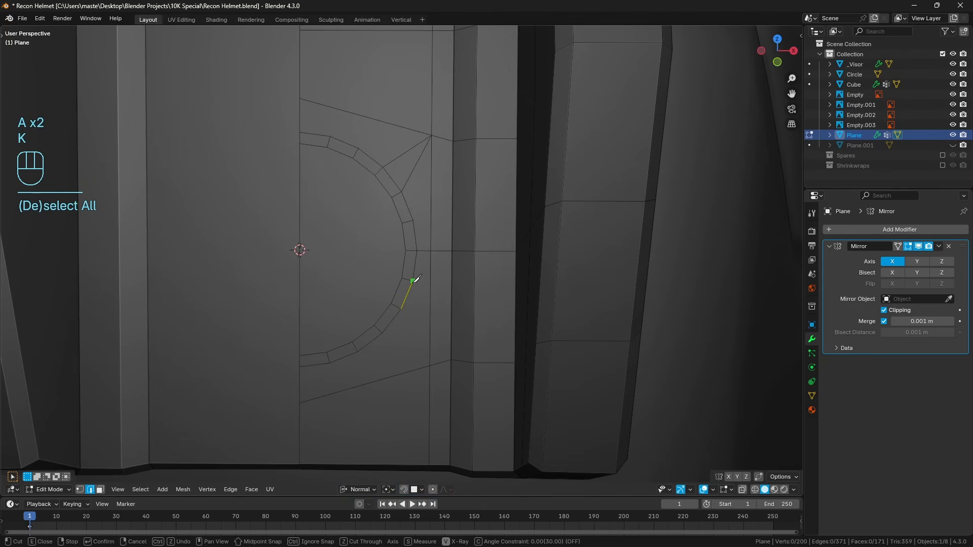
{"action": "left_click", "coordinate": [402, 309]}
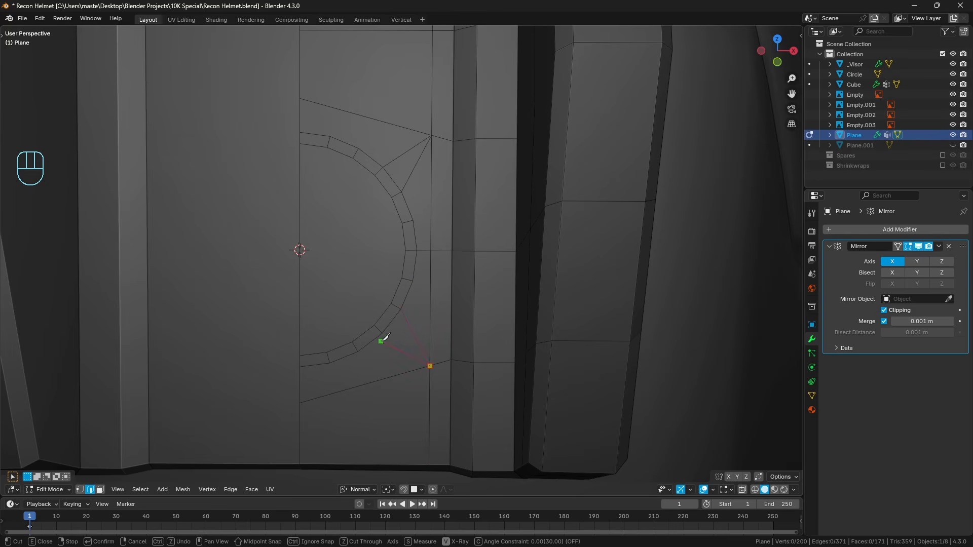
{"action": "left_click", "coordinate": [430, 365]}
{"action": "key", "text": "Return"}
{"action": "middle_click_drag", "start_coordinate": [407, 225], "coordinate": [403, 244], "text": "shift"}
{"action": "key", "text": "a"}
{"action": "key", "text": "a"}
Knife-cut a third edge from the upper fan's vertex to the next ring vertex toward the centre line.
{"action": "key", "text": "k"}
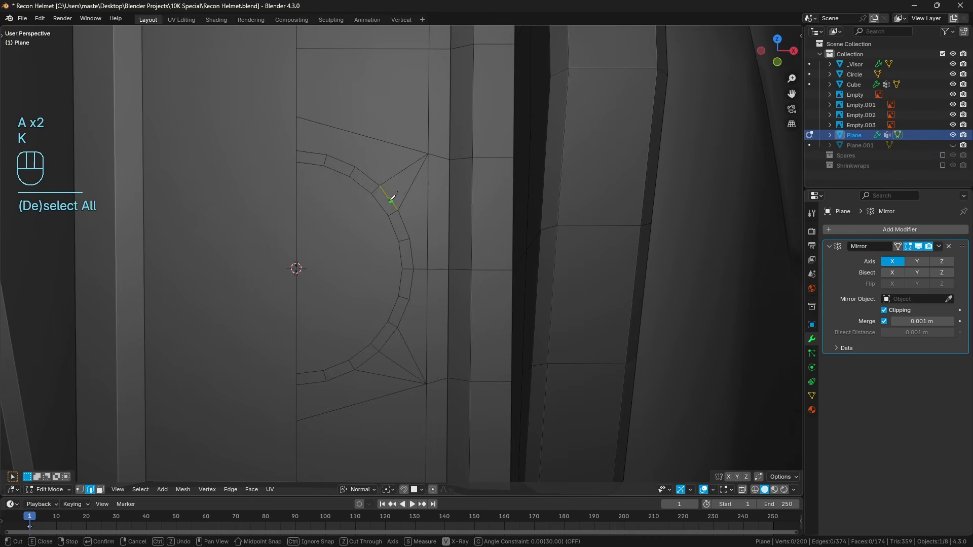
{"action": "left_click", "coordinate": [428, 153]}
{"action": "key", "text": "Return"}
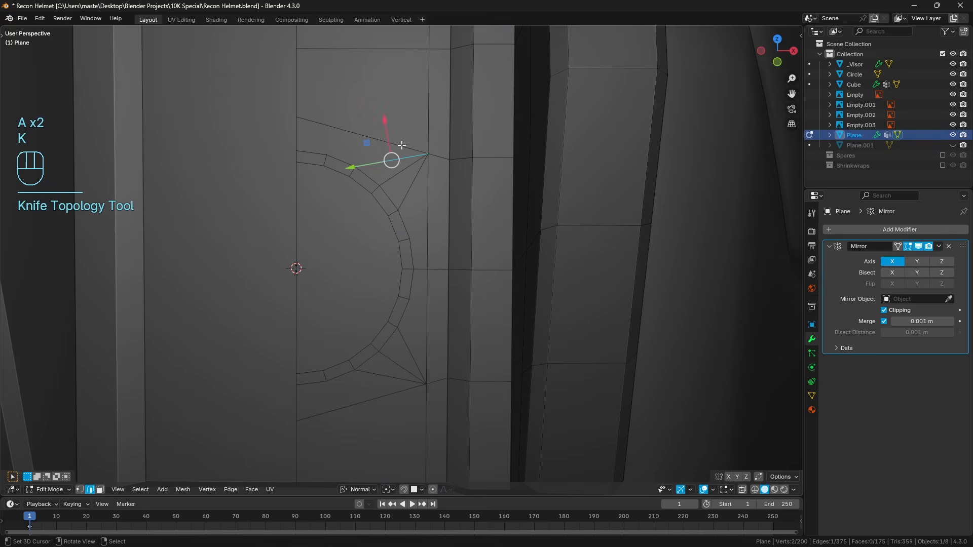
{"action": "scroll", "coordinate": [332, 123], "scroll_direction": "down", "scroll_amount": 3}
{"action": "middle_click_drag", "start_coordinate": [332, 123], "coordinate": [354, 189], "text": "shift"}
{"action": "key", "text": "a"}
{"action": "key", "text": "a"}
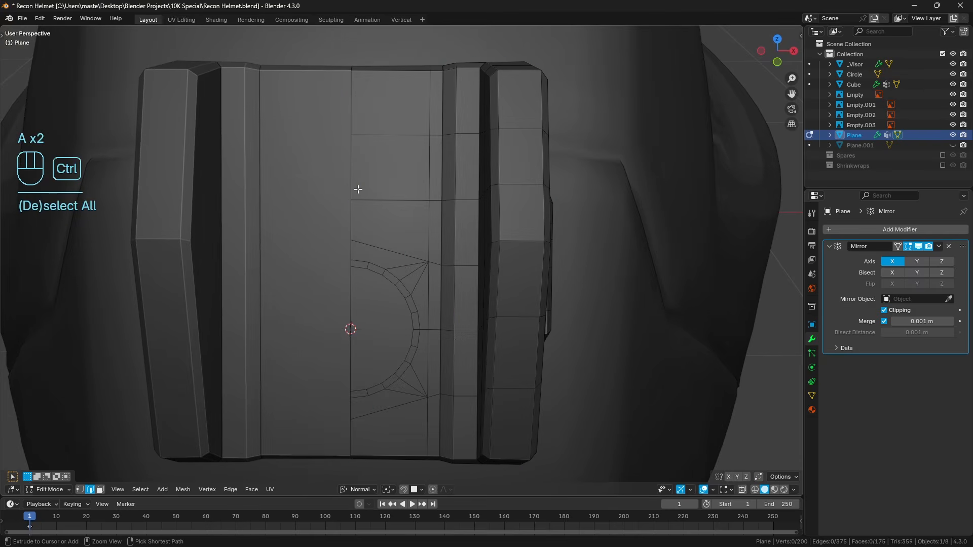
In wireframe, square to the half-circle face, knife-cut straight from the ring's upper vertex beside the centre line to the plate's upper end.
{"action": "key", "text": "3"}
{"action": "left_click", "coordinate": [385, 349]}
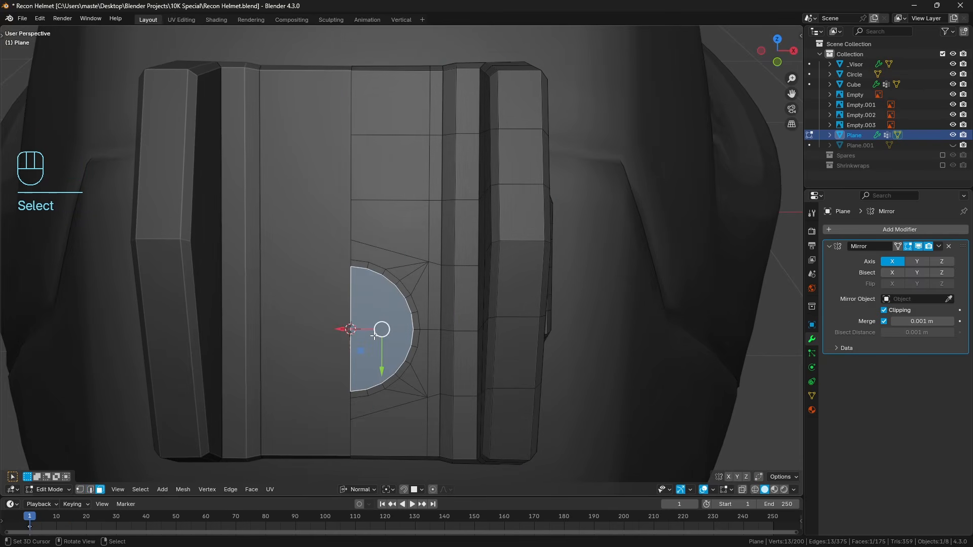
{"action": "key", "text": "shift+KP_7"}
{"action": "key", "text": "a"}
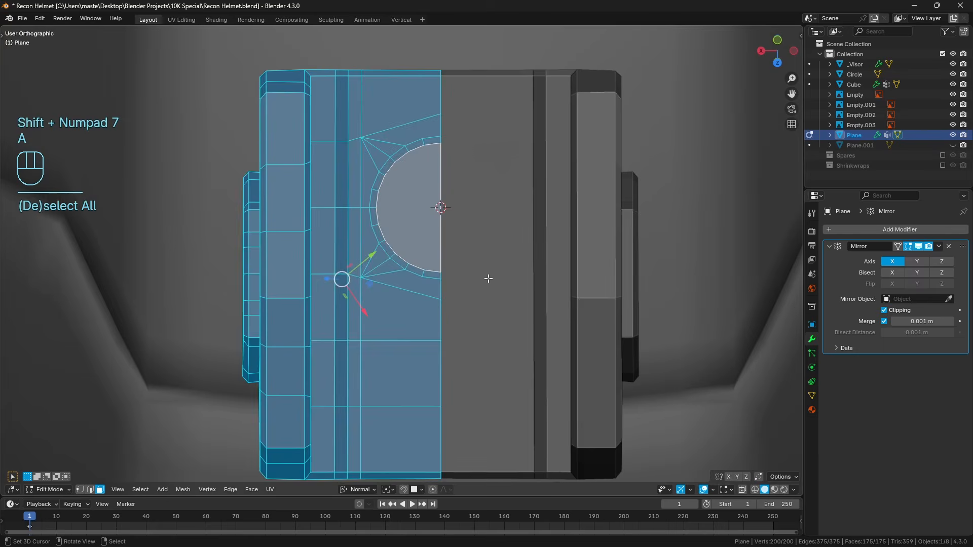
{"action": "key", "text": "a"}
{"action": "key", "text": "z"}
{"action": "left_click", "coordinate": [451, 271]}
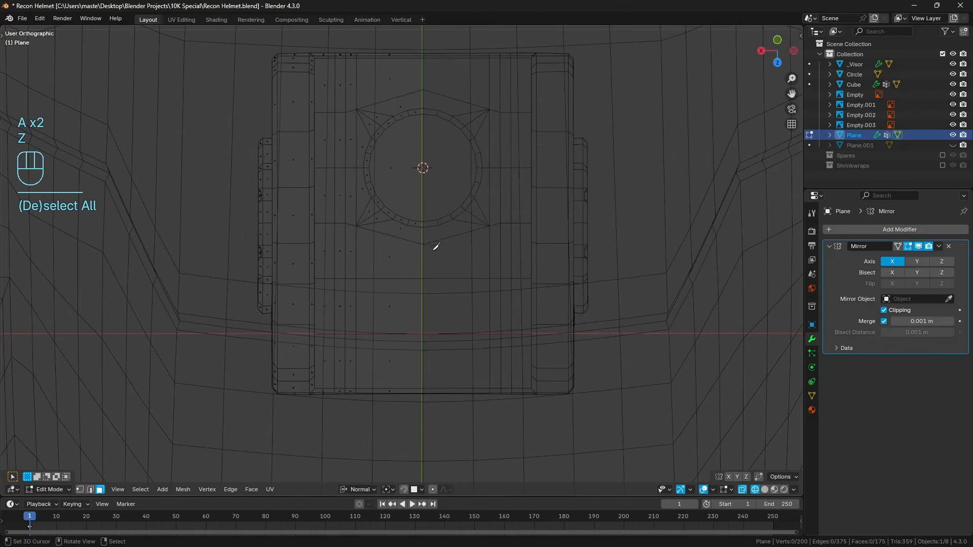
{"action": "key", "text": "k"}
{"action": "left_click", "coordinate": [407, 226]}
{"action": "key", "text": "c"}
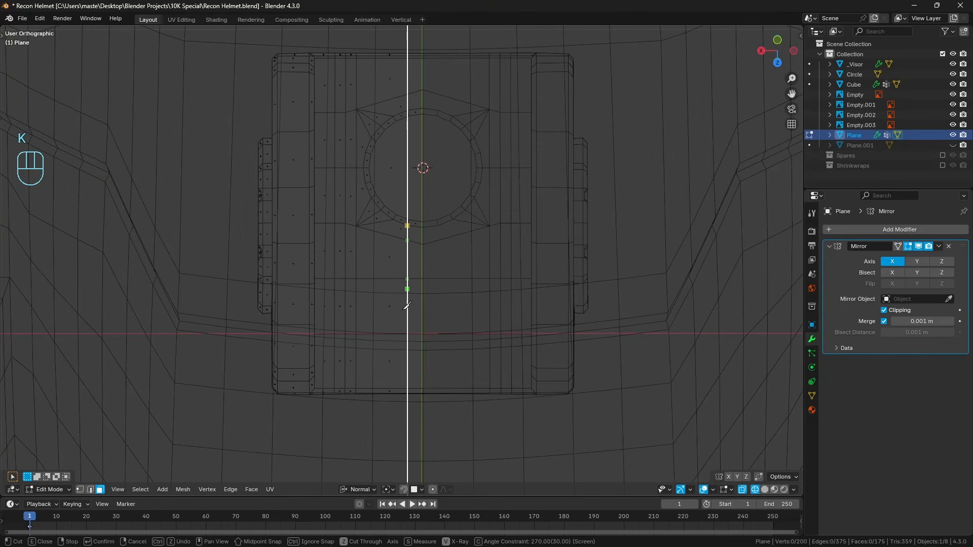
{"action": "left_click", "coordinate": [405, 436]}
{"action": "key", "text": "Return"}
{"action": "middle_click_drag", "start_coordinate": [450, 131], "coordinate": [444, 212], "text": "shift"}
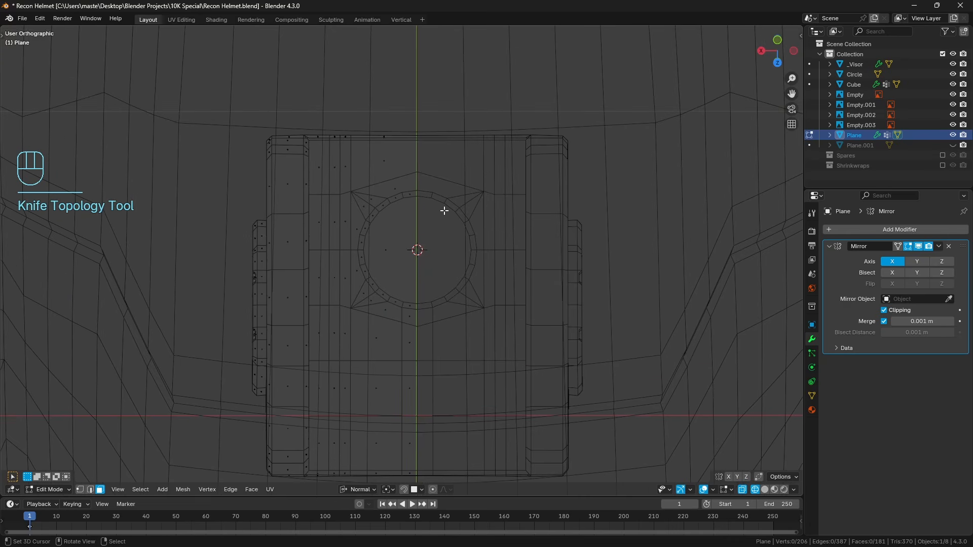
Knife-cut straight from the ring's lower vertex beside the centre line to the plate's lower end, then restore solid display.
{"action": "key", "text": "k"}
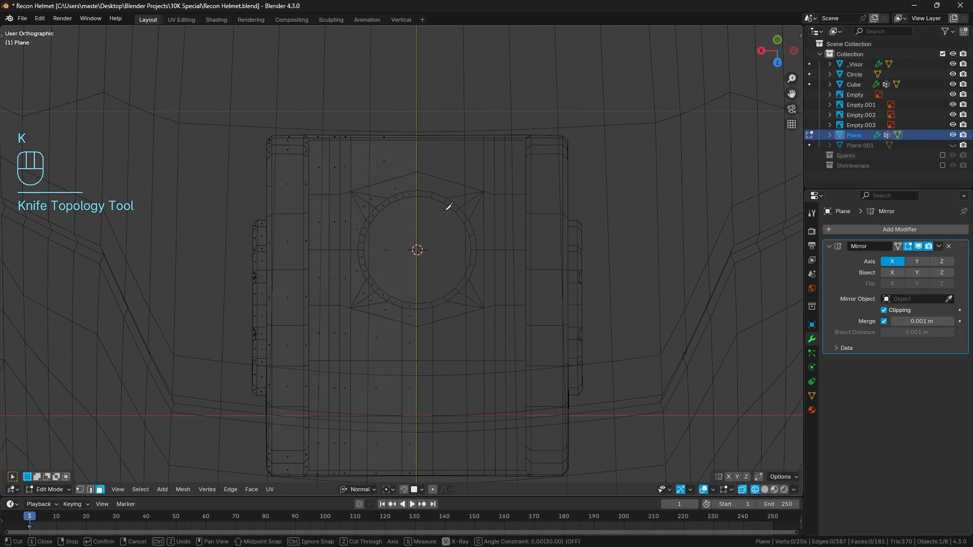
{"action": "left_click", "coordinate": [402, 193]}
{"action": "key", "text": "c"}
{"action": "left_click", "coordinate": [414, 99]}
{"action": "key", "text": "Return"}
{"action": "key", "text": "a"}
{"action": "key", "text": "a"}
{"action": "key", "text": "z"}
Knife-cut two edges joining the ring vertices either side of its horizontal edge to the midpoint on the plate's vertical edge.
{"action": "mouse_move", "coordinate": [366, 228]}
{"action": "middle_mouse_down"}
{"action": "mouse_move", "coordinate": [467, 259]}
{"action": "mouse_move", "coordinate": [436, 181]}
{"action": "mouse_move", "coordinate": [415, 252]}
{"action": "mouse_move", "coordinate": [449, 272]}
{"action": "mouse_move", "coordinate": [458, 322]}
{"action": "mouse_move", "coordinate": [419, 284]}
{"action": "middle_mouse_up"}
{"action": "key", "text": "KP_1"}
{"action": "scroll", "coordinate": [433, 276], "scroll_direction": "up", "scroll_amount": 2}
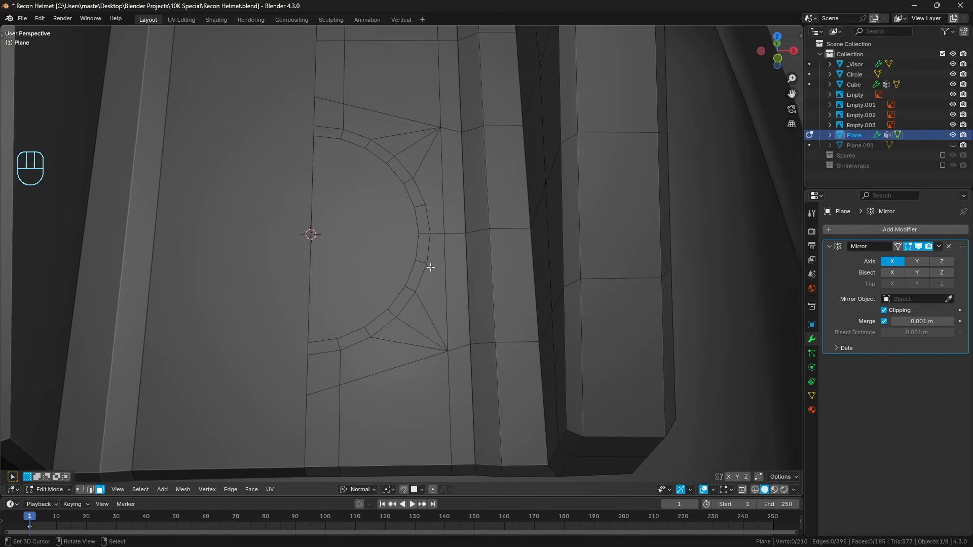
{"action": "key", "text": "k"}
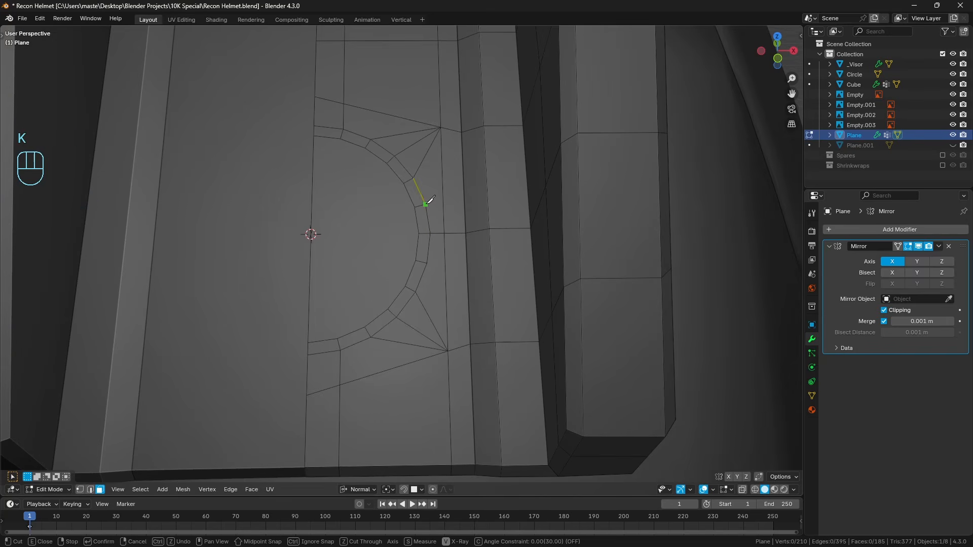
{"action": "left_click", "coordinate": [429, 261]}
{"action": "key", "text": "Return"}
{"action": "middle_click_drag", "start_coordinate": [454, 253], "coordinate": [464, 266]}
{"action": "key", "text": "a"}
{"action": "key", "text": "a"}
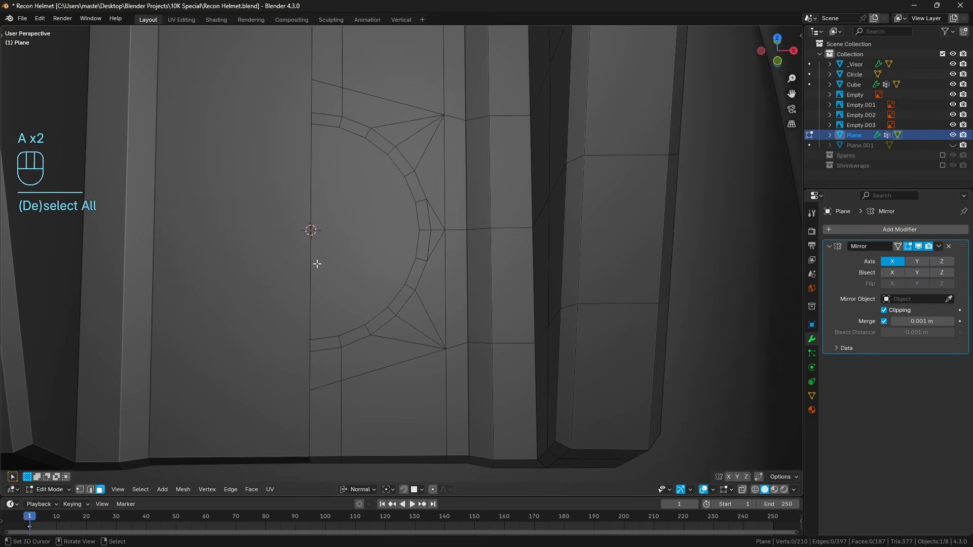
{"action": "left_click", "coordinate": [359, 239]}
{"action": "key", "text": "a"}
{"action": "key", "text": "a"}
{"action": "scroll", "coordinate": [558, 291], "scroll_direction": "down", "scroll_amount": 2}
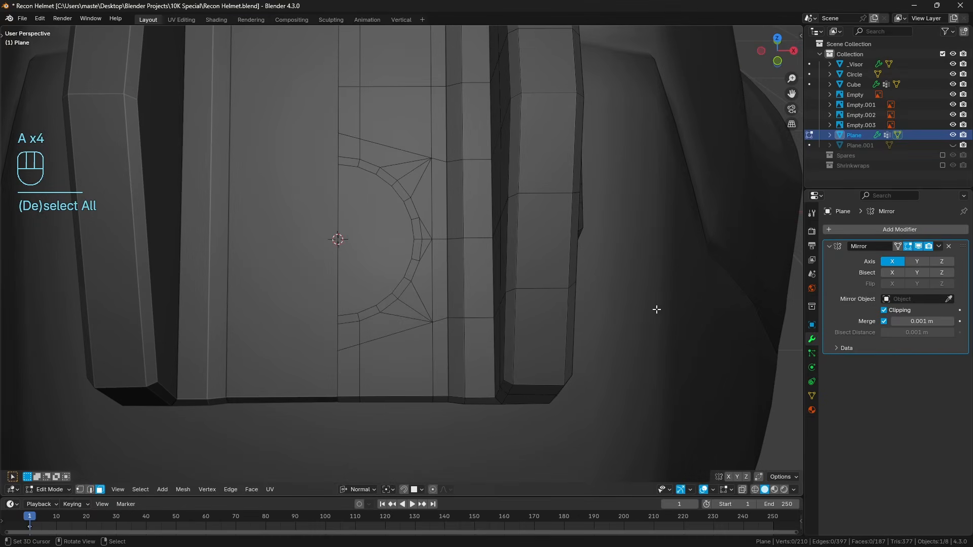
Shade the mount smooth and add a Subdivision Surface modifier with viewport and render levels of 4.
{"action": "key", "text": "Tab"}
{"action": "key", "text": "q"}
{"action": "left_click", "coordinate": [603, 290]}
{"action": "left_click", "coordinate": [886, 232]}
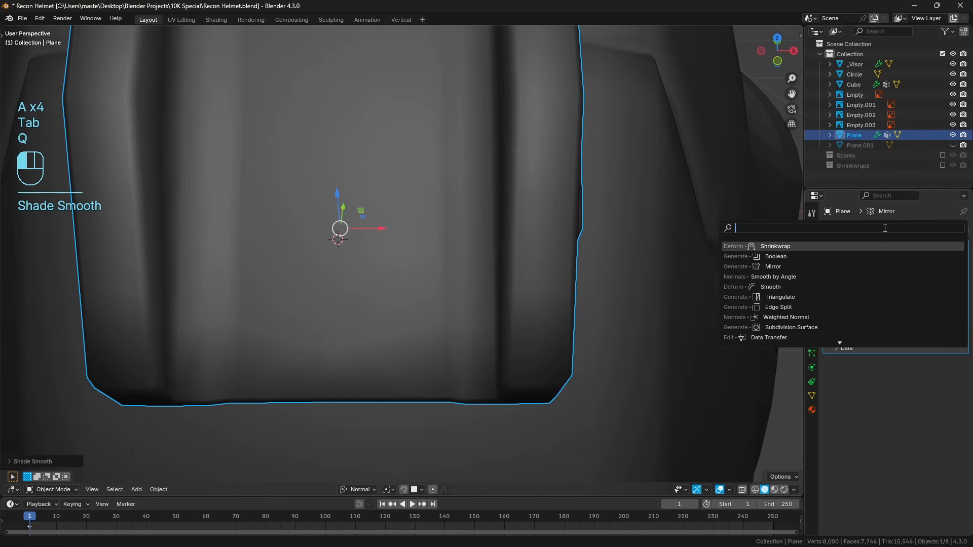
{"action": "type", "text": "sub"}
{"action": "key", "text": "Return"}
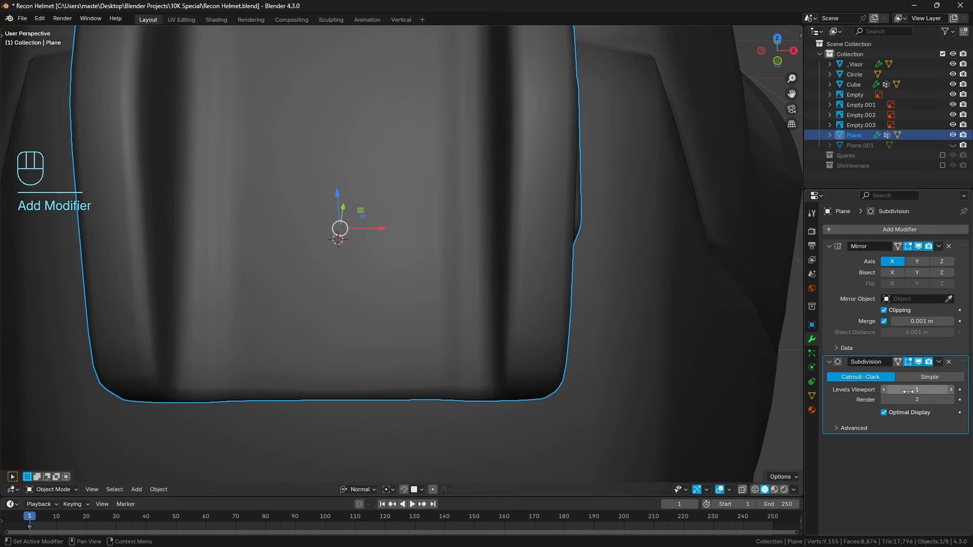
{"action": "left_click_drag", "start_coordinate": [925, 389], "coordinate": [925, 399]}
{"action": "type", "text": "4"}
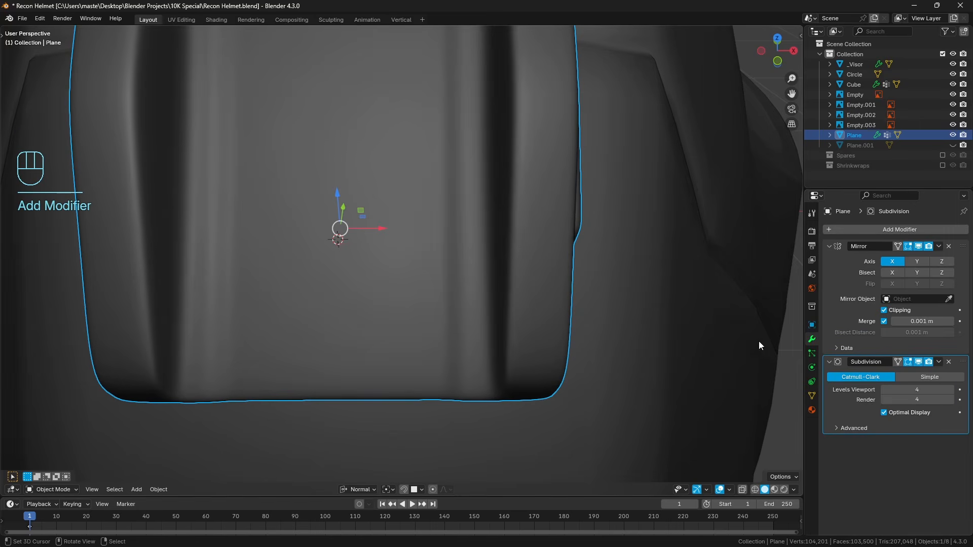
{"action": "key", "text": "Return"}
In edge mode, select the two lengthwise edge loops bordering the slope between the central plate and the side rail.
{"action": "key", "text": "Tab"}
{"action": "key", "text": "a"}
{"action": "key", "text": "a"}
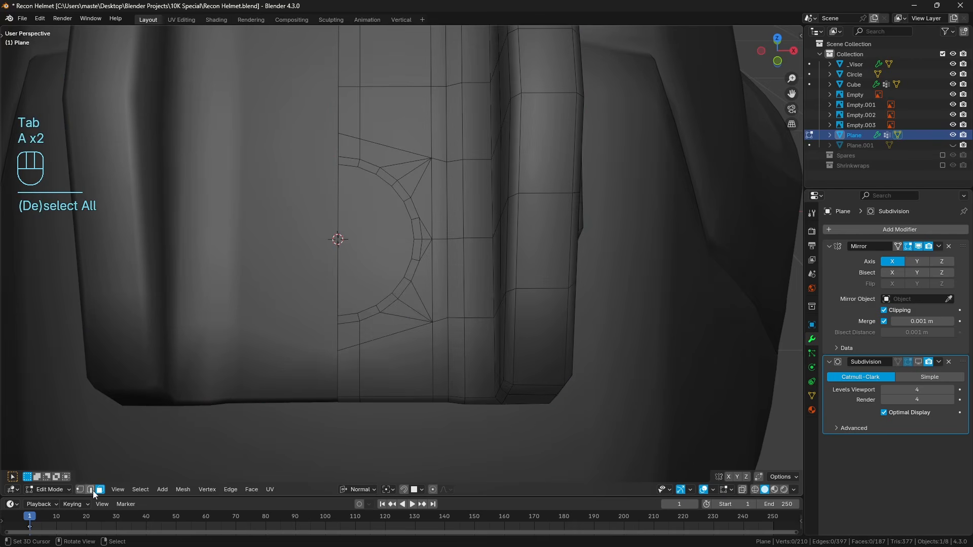
{"action": "left_click", "coordinate": [92, 490]}
{"action": "right_click", "coordinate": [453, 344], "text": "alt"}
{"action": "right_click", "coordinate": [455, 346], "text": "alt+shift"}
{"action": "left_click", "coordinate": [457, 346], "text": "alt+shift"}
{"action": "left_click", "coordinate": [446, 343], "text": "alt+shift"}
{"action": "middle_click_drag", "start_coordinate": [445, 344], "coordinate": [478, 269]}
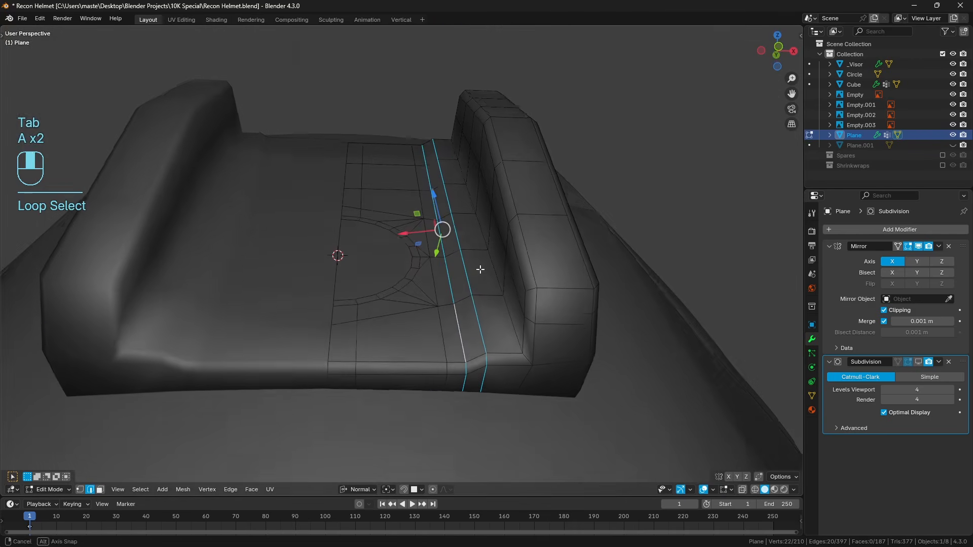
Add the edge loops along the plate's lower rim and the side rail's inner base to the selection.
{"action": "left_click", "coordinate": [508, 356], "text": "alt+shift"}
{"action": "left_click", "coordinate": [518, 351], "text": "alt+shift"}
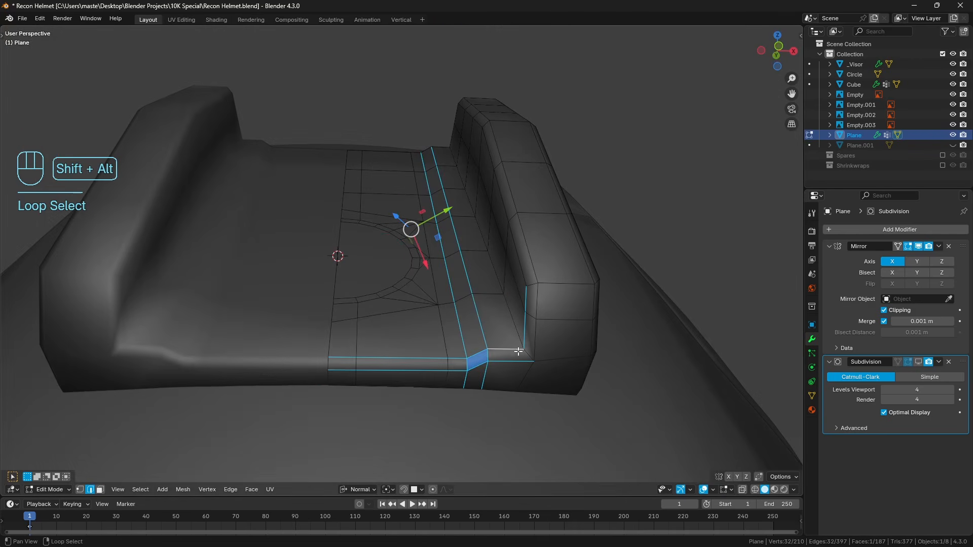
{"action": "left_click", "coordinate": [527, 353], "text": "alt+shift"}
{"action": "key", "text": "shift+g"}
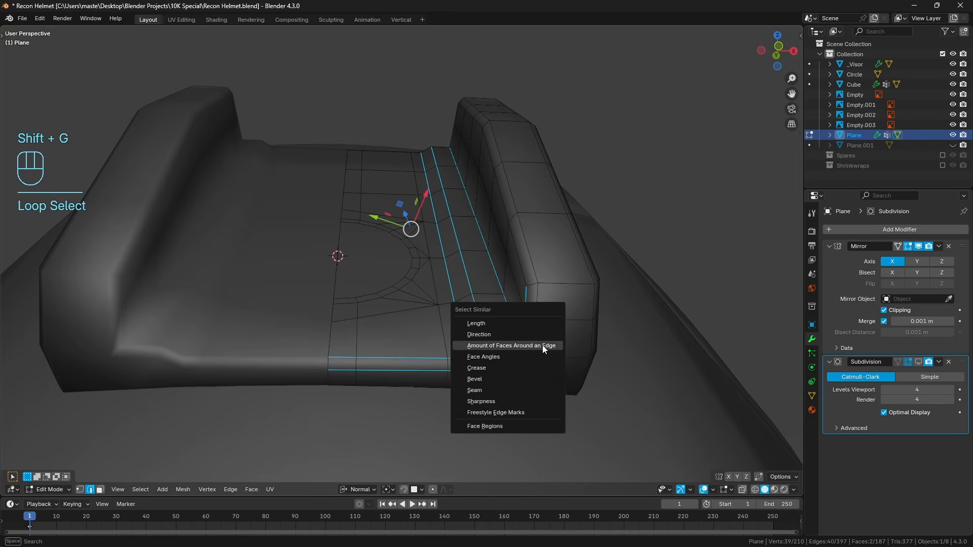
{"action": "left_click", "coordinate": [531, 356]}
{"action": "middle_click_drag", "start_coordinate": [567, 316], "coordinate": [559, 348]}
Add the side rail's outer border loops and the raised side pad's lengthwise edges to the selection.
{"action": "right_click", "coordinate": [543, 239], "text": "alt+shift"}
{"action": "middle_click_drag", "start_coordinate": [528, 268], "coordinate": [510, 284]}
{"action": "left_click", "coordinate": [506, 354], "text": "alt+shift"}
{"action": "middle_click_drag", "start_coordinate": [509, 348], "coordinate": [500, 304]}
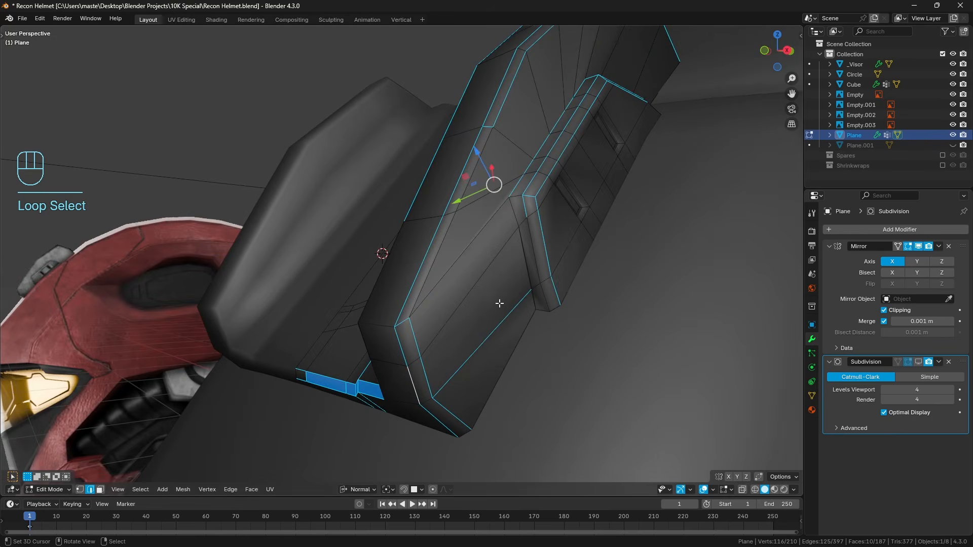
Add the remaining border edges at both ends of the raised side pad to the selection.
{"action": "left_click", "coordinate": [445, 245], "text": "alt+shift"}
{"action": "mouse_move", "coordinate": [532, 250]}
{"action": "middle_mouse_down"}
{"action": "mouse_move", "coordinate": [542, 230]}
{"action": "mouse_move", "coordinate": [597, 211]}
{"action": "mouse_move", "coordinate": [598, 196]}
{"action": "mouse_move", "coordinate": [541, 219]}
{"action": "mouse_move", "coordinate": [583, 238]}
{"action": "mouse_move", "coordinate": [600, 269]}
{"action": "mouse_move", "coordinate": [597, 299]}
{"action": "mouse_move", "coordinate": [541, 325]}
{"action": "mouse_move", "coordinate": [544, 269]}
{"action": "mouse_move", "coordinate": [582, 191]}
{"action": "middle_mouse_up"}
{"action": "key", "text": "alt+z"}
{"action": "key", "text": "alt+z"}
{"action": "left_click", "coordinate": [582, 191], "text": "shift"}
{"action": "left_click", "coordinate": [619, 327], "text": "ctrl"}
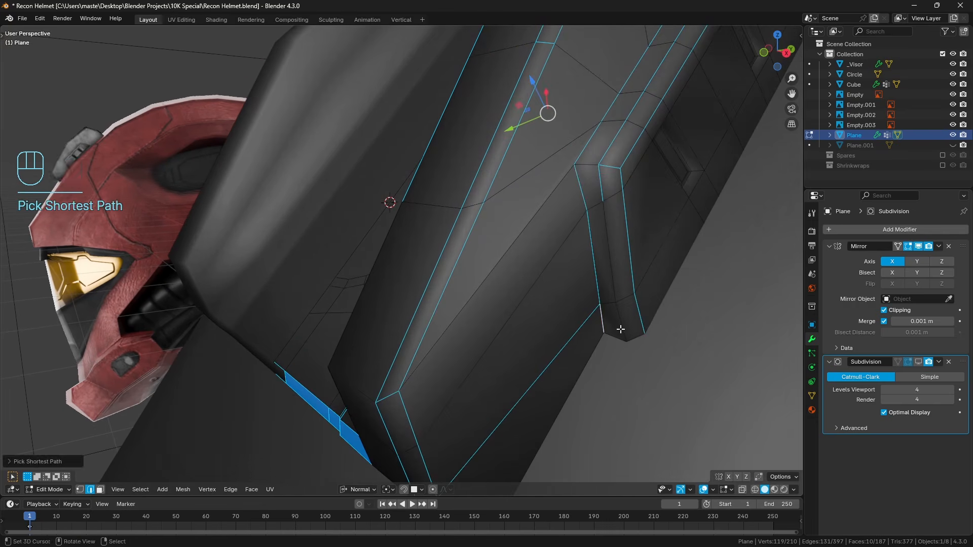
{"action": "left_click", "coordinate": [591, 162], "text": "ctrl"}
{"action": "middle_click_drag", "start_coordinate": [591, 163], "coordinate": [502, 239]}
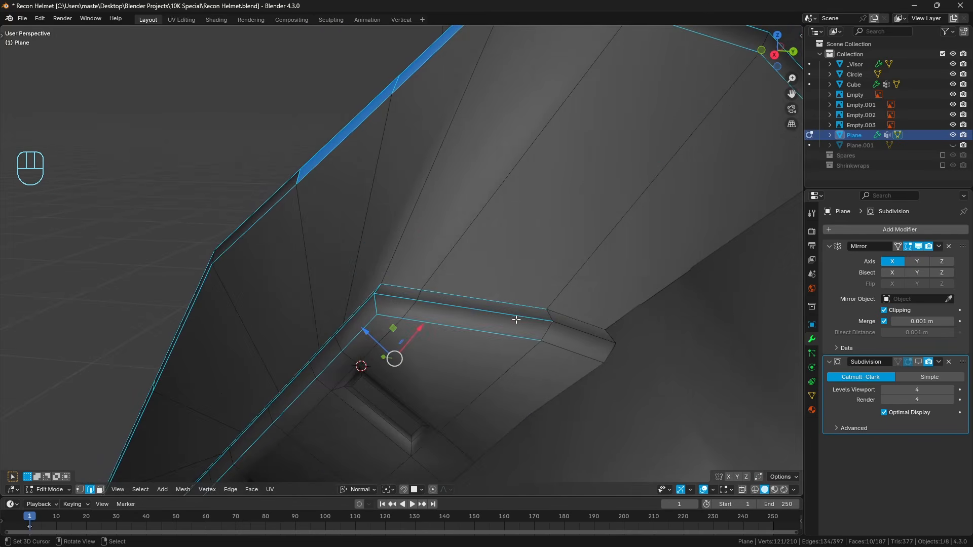
{"action": "left_click", "coordinate": [583, 324], "text": "shift"}
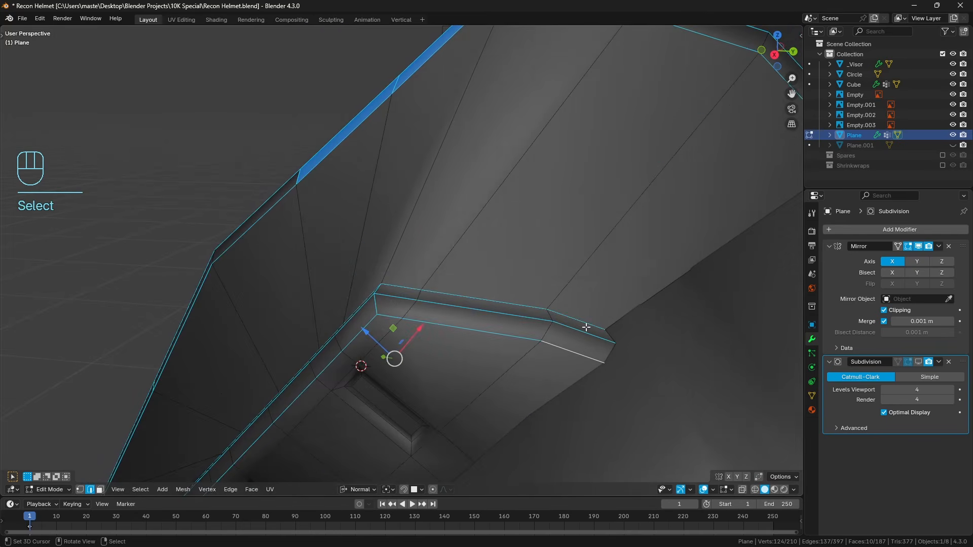
{"action": "middle_click_drag", "start_coordinate": [586, 328], "coordinate": [557, 315]}
Add the edges around the side rail's end face and along its upper inner border to the selection.
{"action": "middle_click_drag", "start_coordinate": [557, 259], "coordinate": [450, 375]}
{"action": "left_click", "coordinate": [428, 401], "text": "shift"}
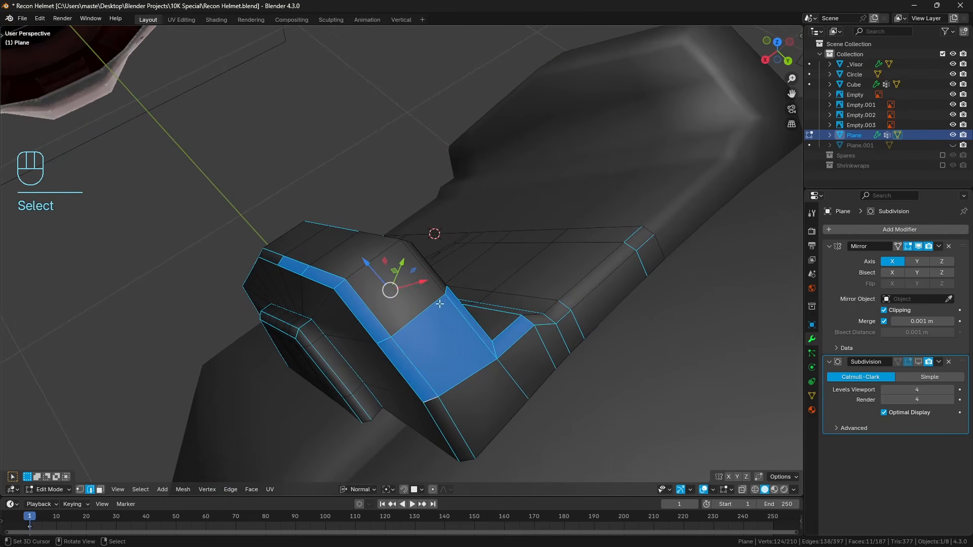
{"action": "middle_click_drag", "start_coordinate": [441, 302], "coordinate": [285, 281]}
{"action": "left_click", "coordinate": [379, 346], "text": "alt+shift"}
{"action": "left_click", "coordinate": [391, 343], "text": "alt+shift"}
{"action": "left_click", "coordinate": [307, 171], "text": "alt+shift"}
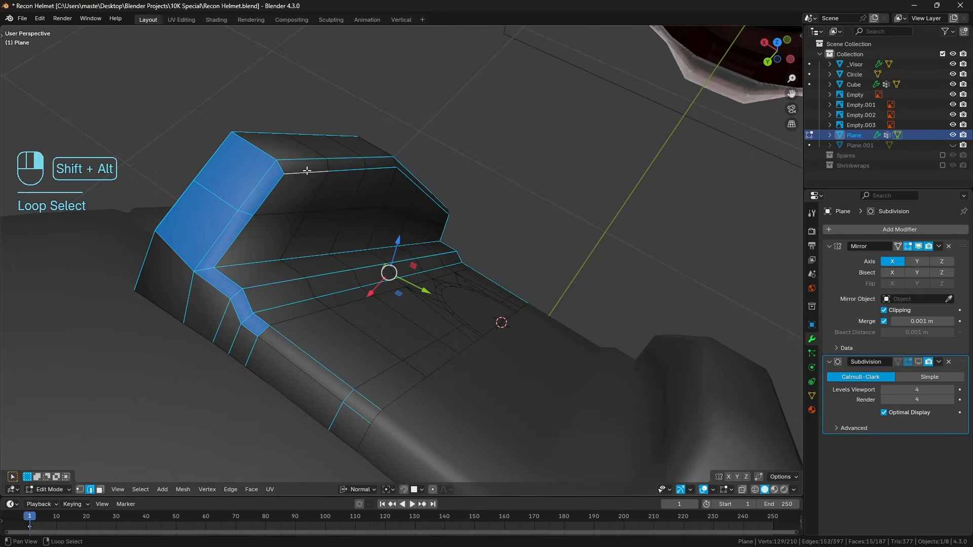
{"action": "middle_click_drag", "start_coordinate": [307, 171], "coordinate": [394, 272]}
{"action": "left_click", "coordinate": [463, 155], "text": "shift"}
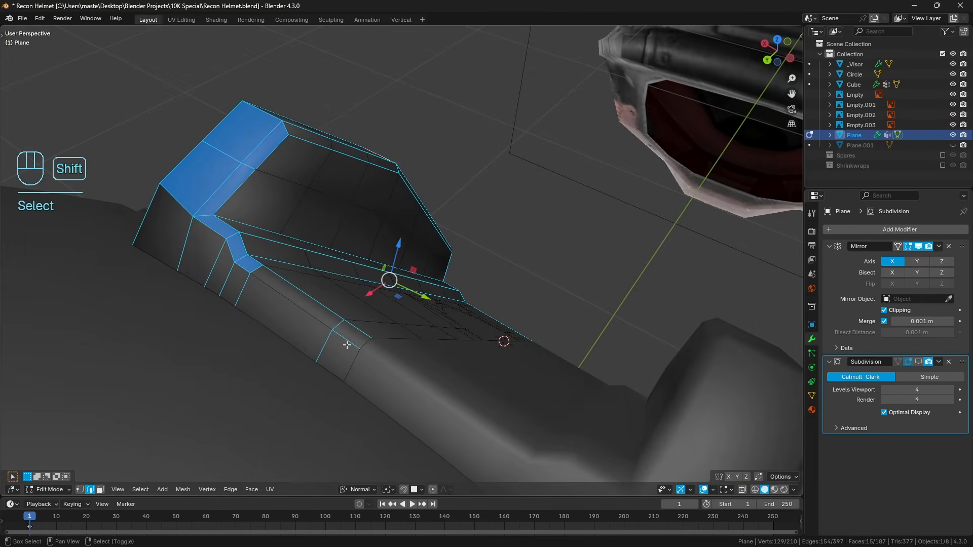
Correct the selection on the plate's rim, dropping the cross edges near the centre line and keeping the long rim edges.
{"action": "left_click", "coordinate": [292, 307], "text": "shift"}
{"action": "right_click", "coordinate": [323, 348], "text": "alt+shift"}
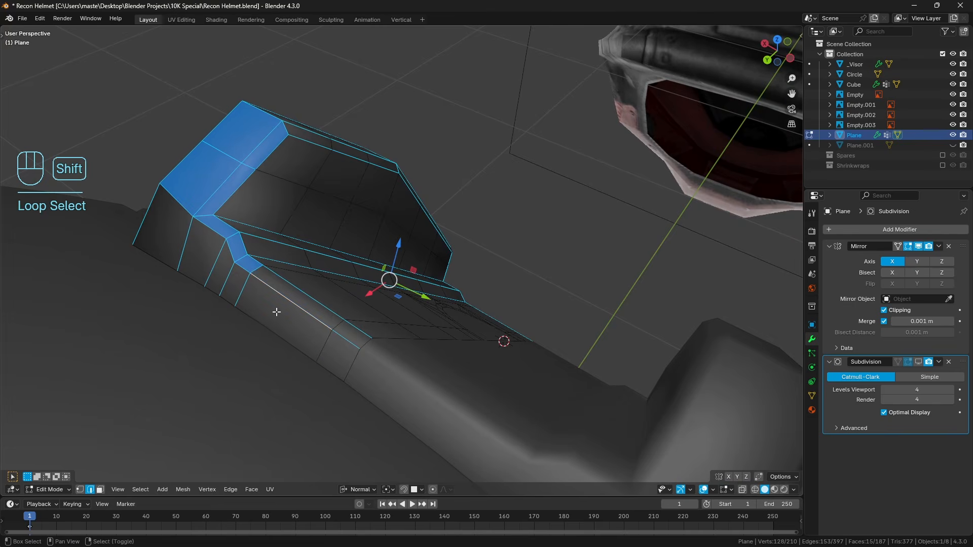
{"action": "middle_click_drag", "start_coordinate": [254, 293], "coordinate": [340, 365]}
{"action": "right_click", "coordinate": [341, 379], "text": "alt+shift"}
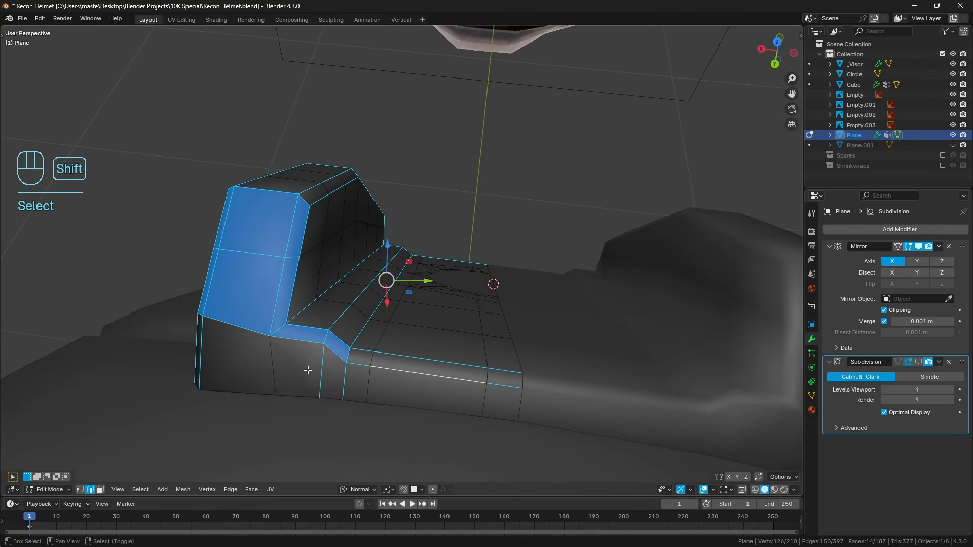
Add the upper recessed slot's corner, inner and outer border edges on the side pad to the selection.
{"action": "middle_click_drag", "start_coordinate": [274, 371], "coordinate": [435, 156]}
{"action": "right_click", "coordinate": [407, 173], "text": "alt+shift"}
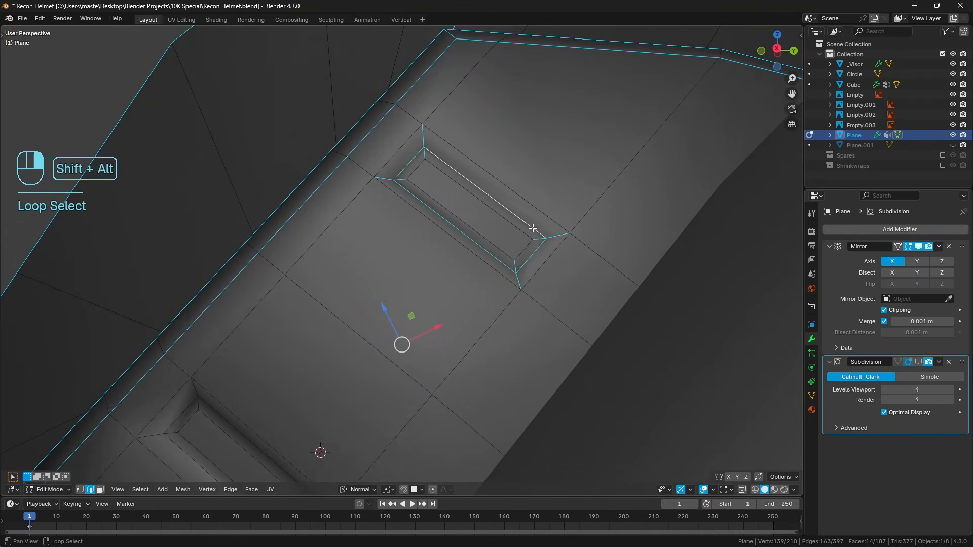
{"action": "mouse_move", "coordinate": [431, 181]}
{"action": "middle_mouse_down"}
{"action": "mouse_move", "coordinate": [437, 109]}
{"action": "mouse_move", "coordinate": [437, 150]}
{"action": "mouse_move", "coordinate": [402, 157]}
{"action": "mouse_move", "coordinate": [424, 211]}
{"action": "mouse_move", "coordinate": [435, 200]}
{"action": "middle_mouse_up"}
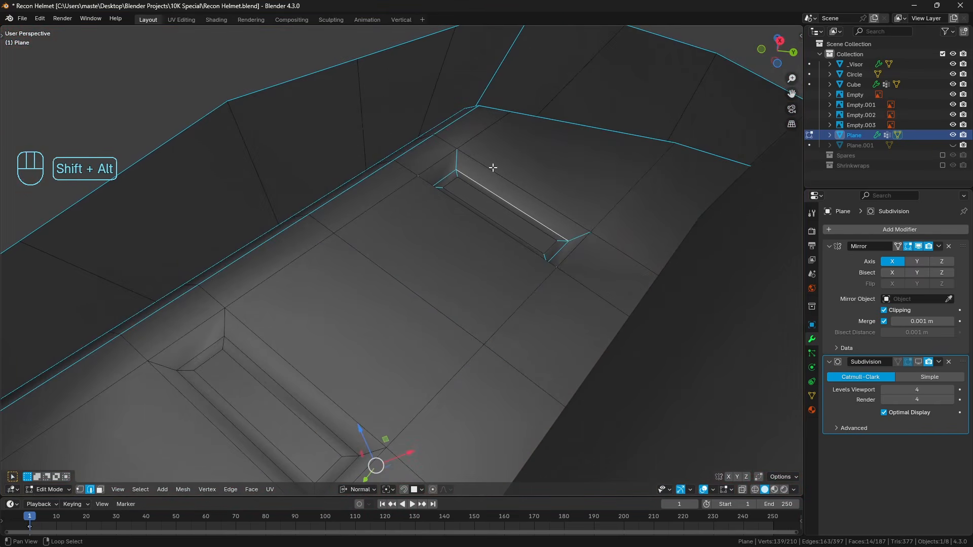
{"action": "right_click", "coordinate": [445, 162], "text": "alt+shift"}
{"action": "right_click", "coordinate": [445, 162], "text": "alt+shift"}
{"action": "right_click", "coordinate": [455, 204], "text": "alt+shift"}
{"action": "right_click", "coordinate": [575, 257], "text": "alt+shift"}
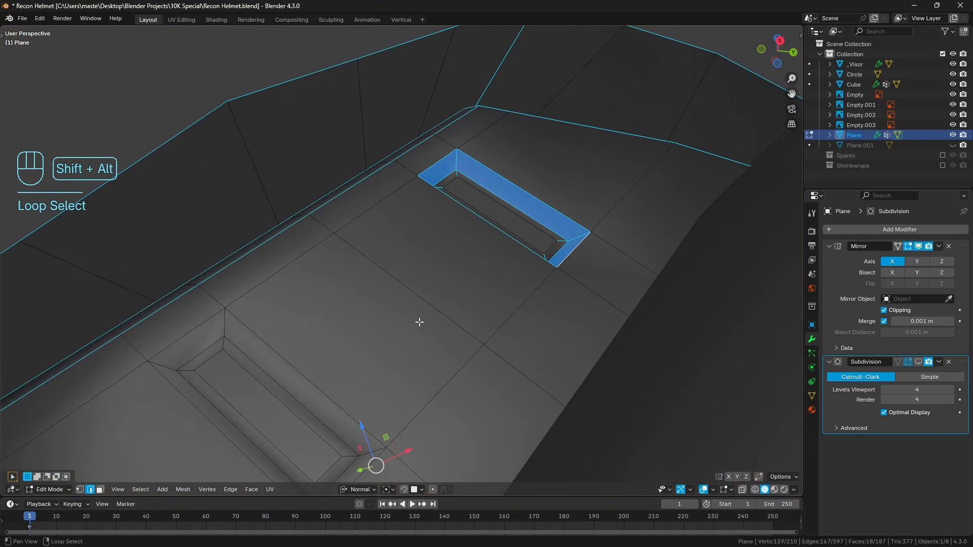
Add the lower recessed slot's corner edges and border edges on the side pad to the selection.
{"action": "right_click", "coordinate": [205, 365], "text": "alt+shift"}
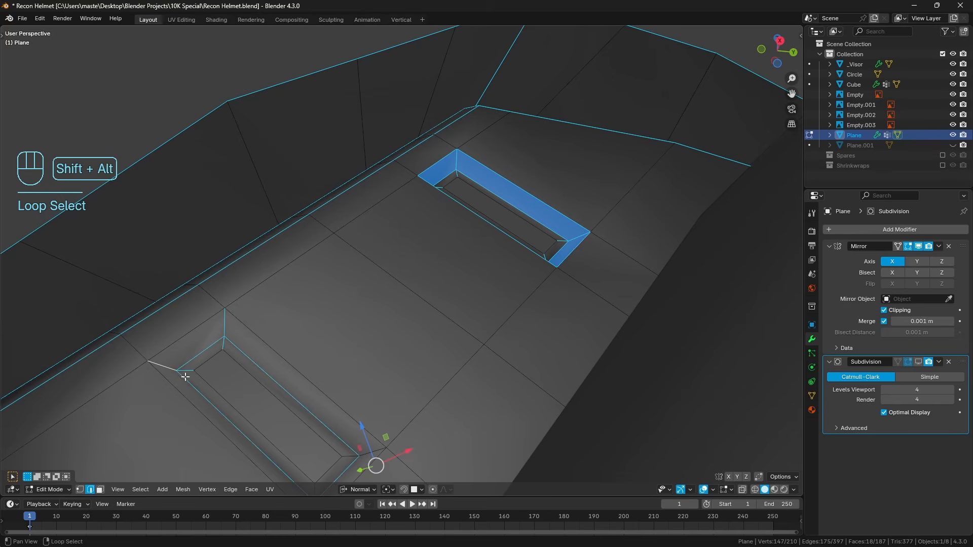
{"action": "middle_click_drag", "start_coordinate": [185, 377], "coordinate": [244, 352], "text": "shift"}
{"action": "right_click", "coordinate": [397, 385], "text": "alt+shift"}
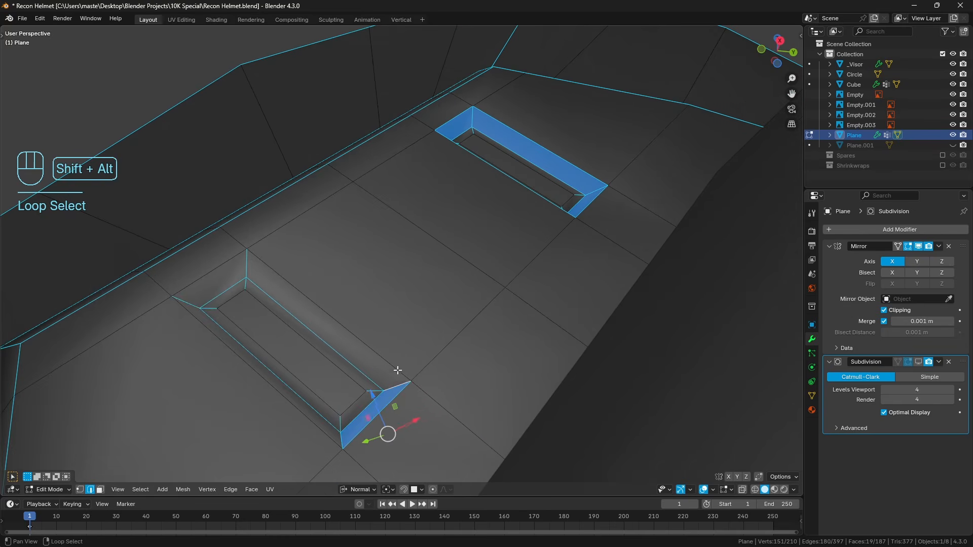
{"action": "right_click", "coordinate": [395, 370], "text": "alt+shift"}
{"action": "right_click", "coordinate": [284, 398], "text": "alt+shift"}
{"action": "scroll", "coordinate": [338, 376], "scroll_direction": "down", "scroll_amount": 3}
Drop the remaining short cross edges on the plate's end rim from the selection, and crease all selected hard edges.
{"action": "middle_click_drag", "start_coordinate": [343, 372], "coordinate": [542, 352]}
{"action": "right_click", "coordinate": [498, 317], "text": "shift"}
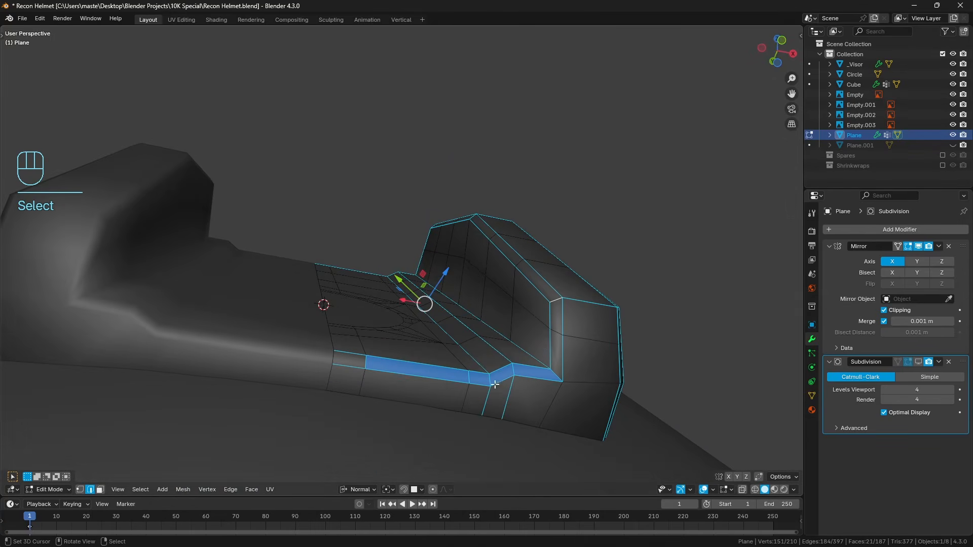
{"action": "left_click", "coordinate": [473, 384], "text": "shift"}
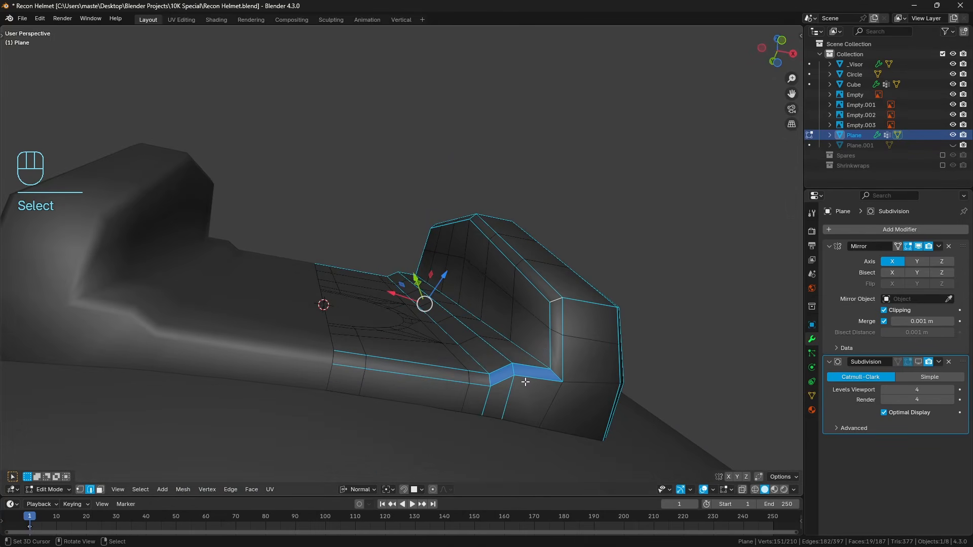
{"action": "mouse_move", "coordinate": [530, 384]}
{"action": "middle_mouse_down"}
{"action": "mouse_move", "coordinate": [518, 379]}
{"action": "mouse_move", "coordinate": [523, 388]}
{"action": "middle_mouse_up"}
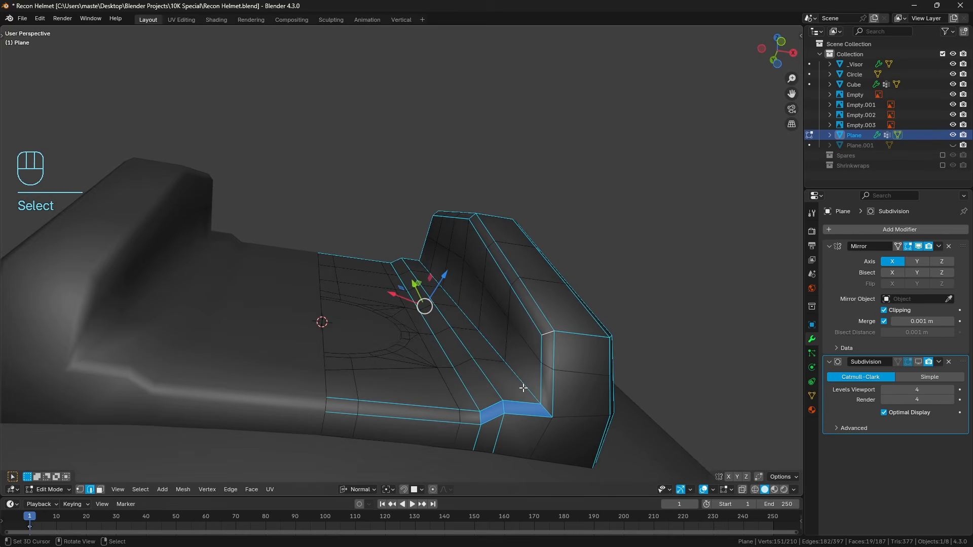
{"action": "key", "text": "shift+e"}
{"action": "left_click", "coordinate": [523, 388]}
{"action": "key", "text": "a"}
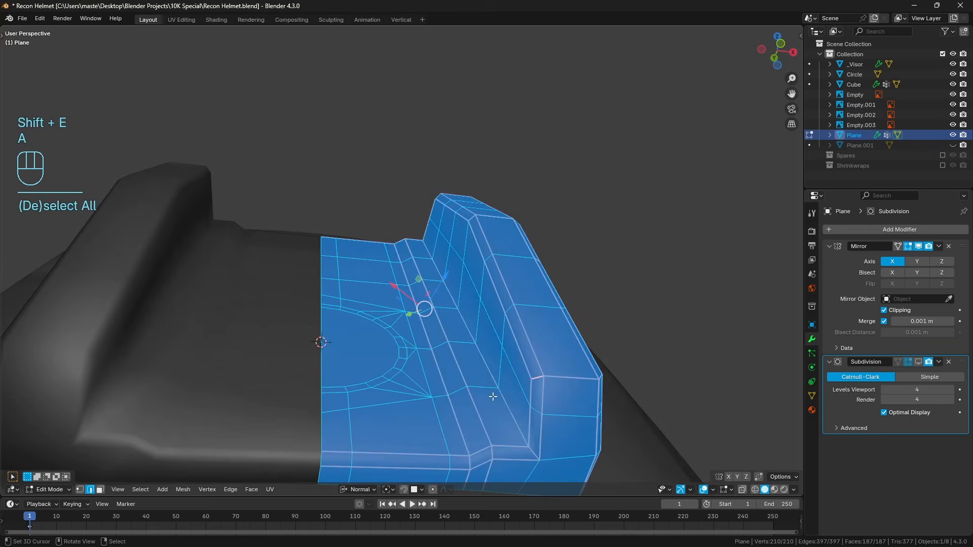
{"action": "key", "text": "a"}
Show the subdivided result and crease the short bevel edge at the side rail's upper corner.
{"action": "key", "text": "Tab"}
{"action": "scroll", "coordinate": [354, 360], "scroll_direction": "down", "scroll_amount": 3}
{"action": "middle_click_drag", "start_coordinate": [354, 360], "coordinate": [393, 337]}
{"action": "scroll", "coordinate": [426, 328], "scroll_direction": "down", "scroll_amount": 3}
{"action": "key", "text": "Tab"}
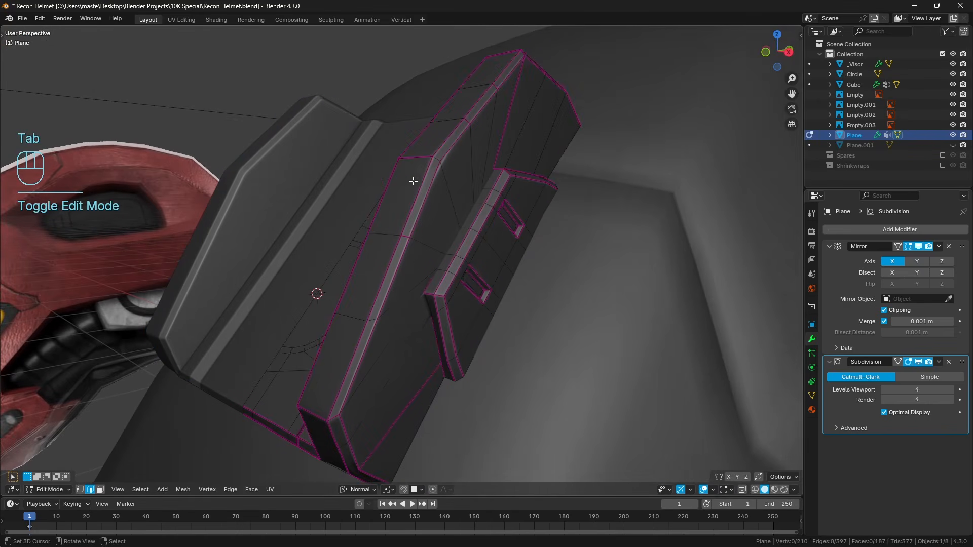
{"action": "left_click", "coordinate": [437, 158]}
{"action": "key", "text": "shift+e"}
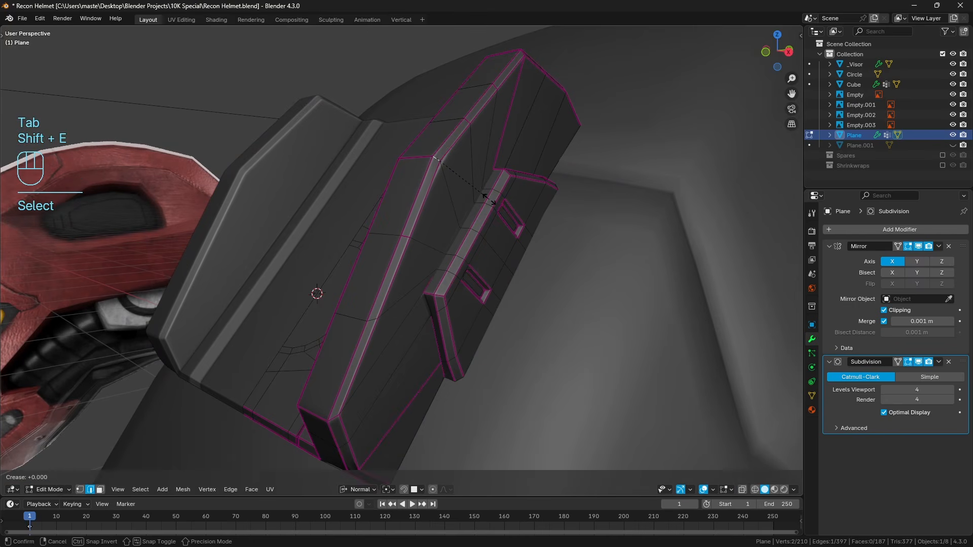
{"action": "left_click", "coordinate": [489, 199]}
{"action": "middle_click_drag", "start_coordinate": [471, 151], "coordinate": [396, 283]}
{"action": "key", "text": "a"}
{"action": "key", "text": "a"}
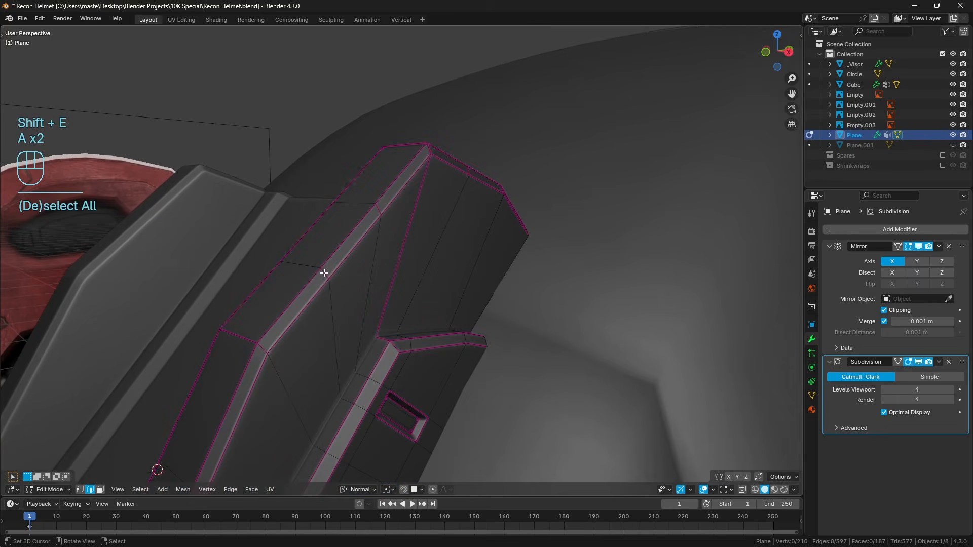
Select the cross edges midway along the side rail's bevel and across its end face, and remove their crease.
{"action": "left_click", "coordinate": [326, 272], "text": "shift"}
{"action": "mouse_move", "coordinate": [382, 208]}
{"action": "middle_mouse_down"}
{"action": "mouse_move", "coordinate": [417, 217]}
{"action": "mouse_move", "coordinate": [398, 215]}
{"action": "middle_mouse_up"}
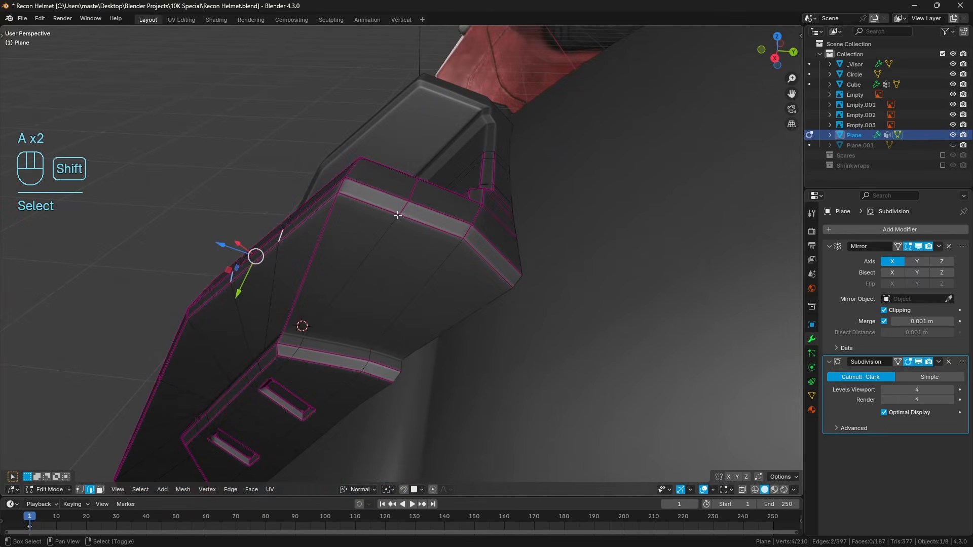
{"action": "left_click", "coordinate": [446, 191], "text": "alt"}
{"action": "middle_click_drag", "start_coordinate": [446, 191], "coordinate": [284, 217]}
{"action": "key", "text": "ctrl+z"}
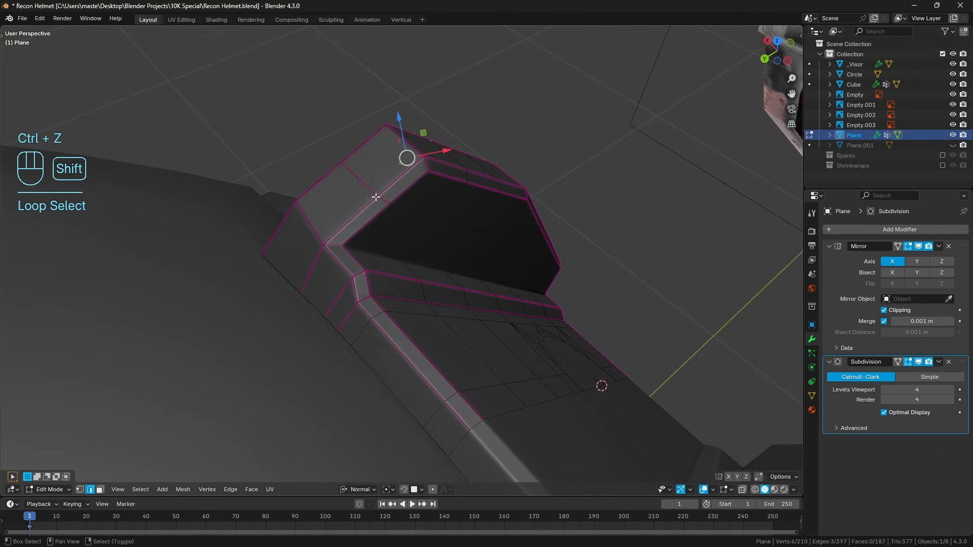
{"action": "left_click", "coordinate": [364, 179], "text": "shift"}
{"action": "middle_click_drag", "start_coordinate": [364, 180], "coordinate": [522, 205]}
{"action": "middle_click_drag", "start_coordinate": [350, 267], "coordinate": [415, 241]}
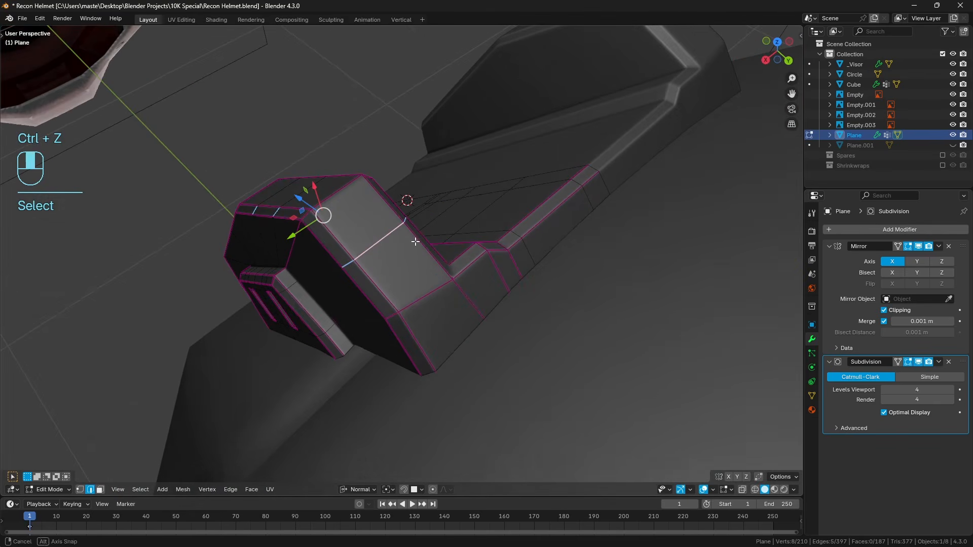
{"action": "key", "text": "shift+e"}
{"action": "left_click", "coordinate": [411, 241]}
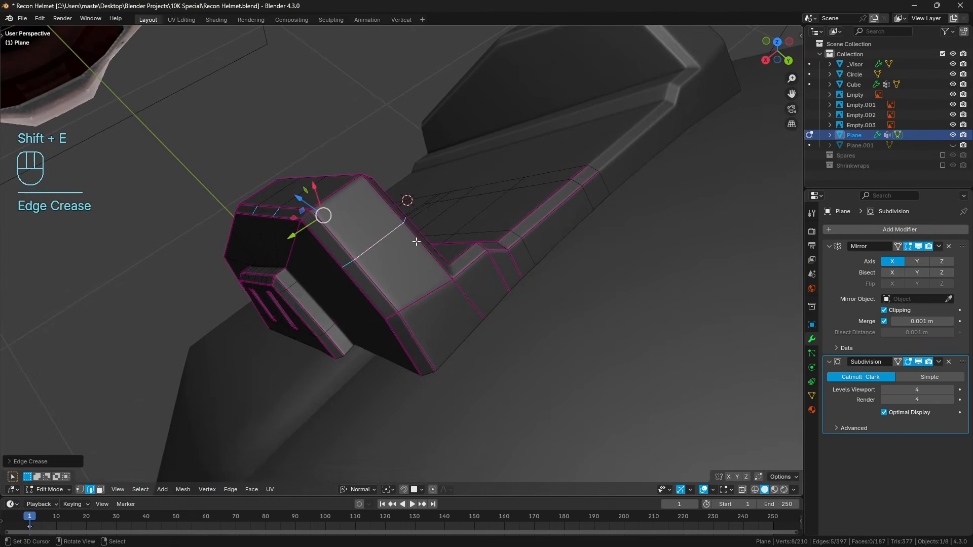
{"action": "key", "text": "a"}
{"action": "key", "text": "a"}
Hide the subdivision in the viewport and straighten the inner border line at the side pad's lower end with Gstretch.
{"action": "middle_click_drag", "start_coordinate": [413, 241], "coordinate": [466, 248]}
{"action": "scroll", "coordinate": [388, 288], "scroll_direction": "down", "scroll_amount": 4}
{"action": "scroll", "coordinate": [431, 273], "scroll_direction": "up", "scroll_amount": 2}
{"action": "scroll", "coordinate": [492, 222], "scroll_direction": "up", "scroll_amount": 3}
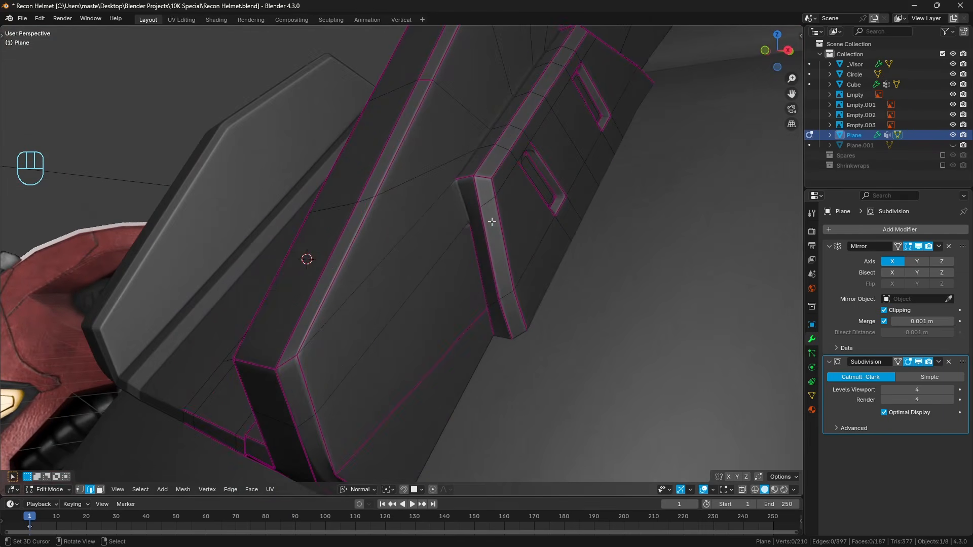
{"action": "left_click", "coordinate": [919, 362]}
{"action": "left_click", "coordinate": [486, 319], "text": "ctrl"}
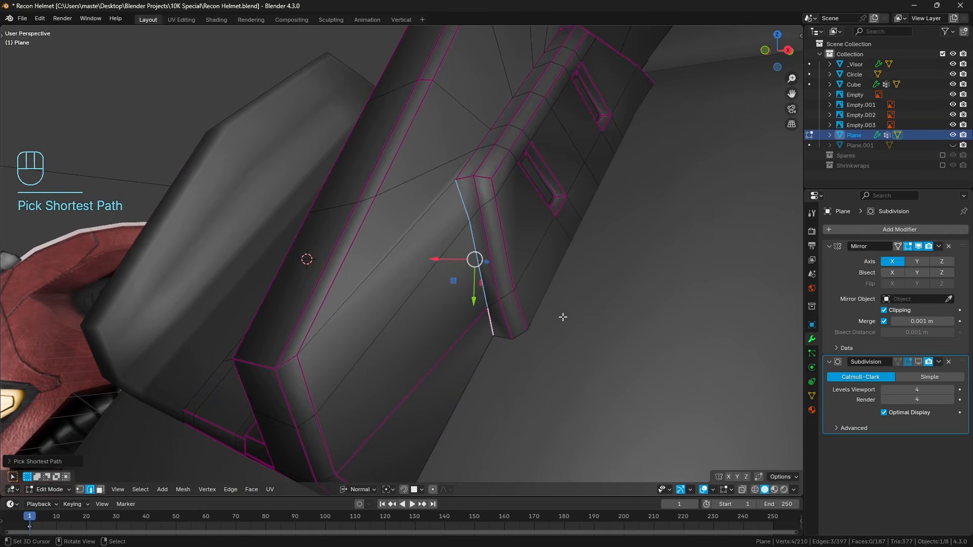
{"action": "middle_click_drag", "start_coordinate": [558, 316], "coordinate": [552, 315]}
{"action": "key", "text": "q"}
{"action": "mouse_move", "coordinate": [551, 315]}
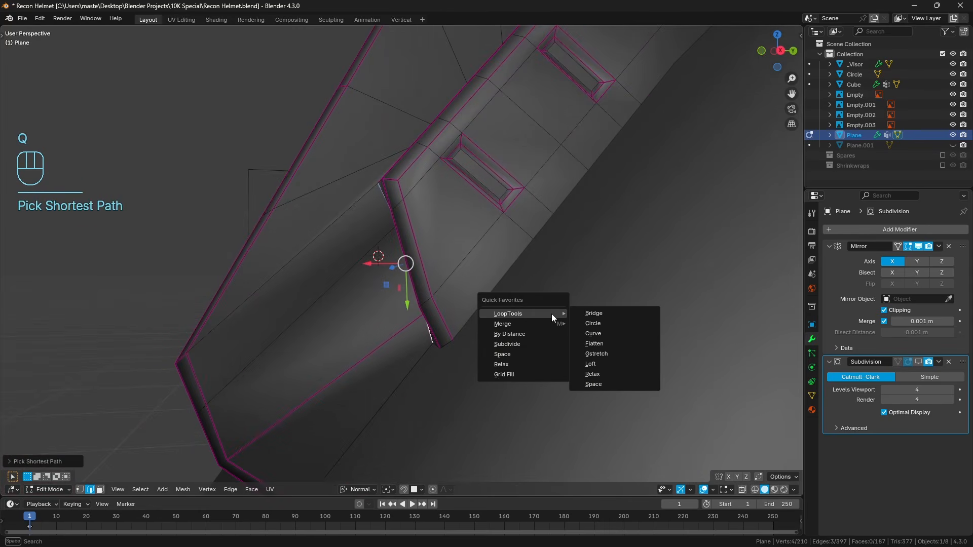
{"action": "left_click", "coordinate": [598, 354]}
Straighten the other two border lines at the side pad's lower end with Gstretch.
{"action": "middle_click_drag", "start_coordinate": [600, 354], "coordinate": [447, 253]}
{"action": "right_click", "coordinate": [436, 217]}
{"action": "right_click", "coordinate": [473, 354], "text": "ctrl"}
{"action": "right_click", "coordinate": [485, 338], "text": "shift"}
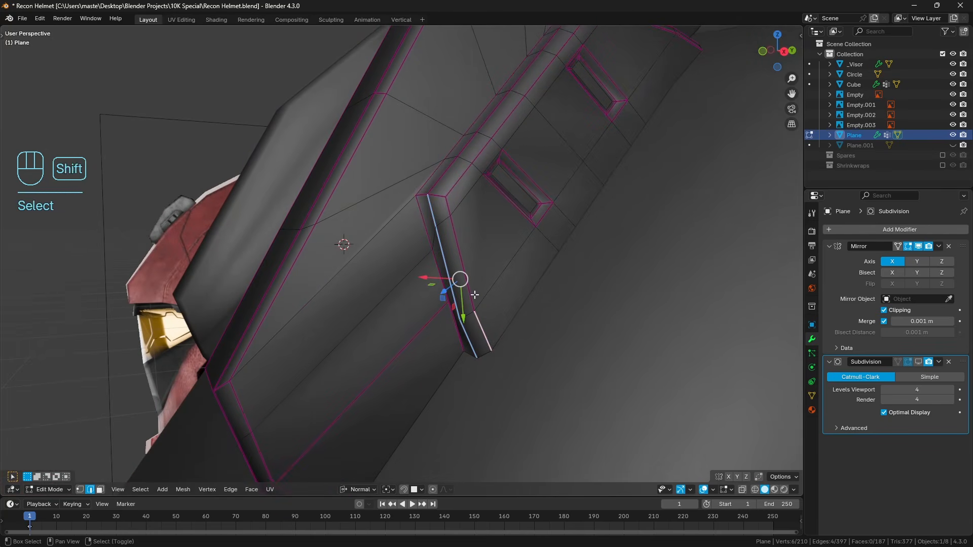
{"action": "right_click", "coordinate": [449, 208], "text": "ctrl"}
{"action": "key", "text": "q"}
{"action": "mouse_move", "coordinate": [663, 215]}
{"action": "left_click", "coordinate": [698, 251]}
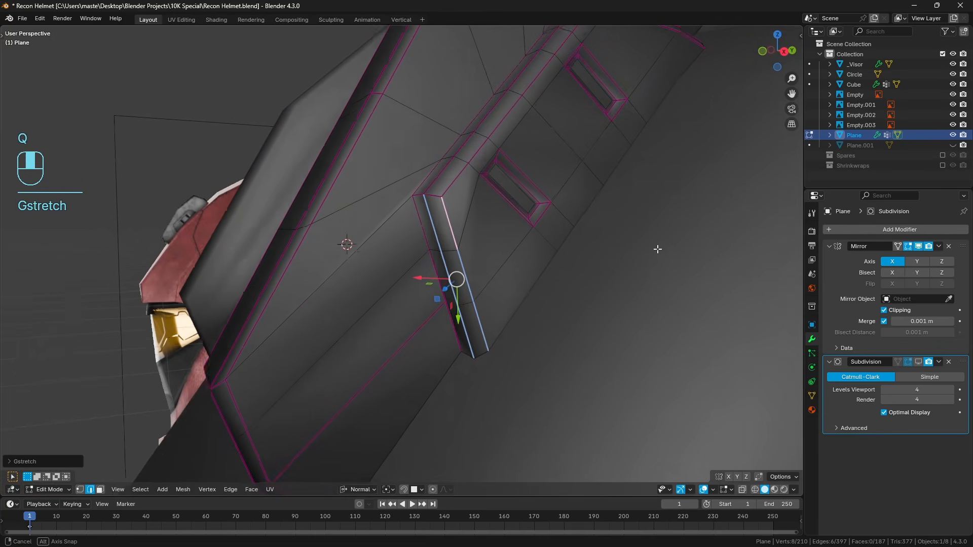
{"action": "key", "text": "a"}
{"action": "key", "text": "a"}
Merge the stray vertex on the side pad's lower inner border with the neighbouring vertex where the creased plate edge meets it.
{"action": "middle_click_drag", "start_coordinate": [656, 246], "coordinate": [602, 237]}
{"action": "key", "text": "KP_3"}
{"action": "key", "text": "z"}
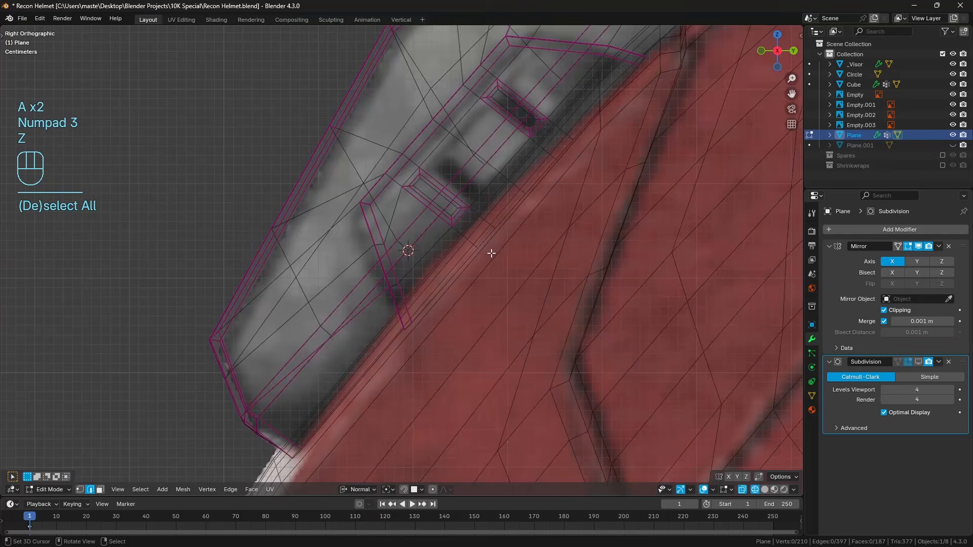
{"action": "scroll", "coordinate": [419, 303], "scroll_direction": "up", "scroll_amount": 3}
{"action": "key", "text": "z"}
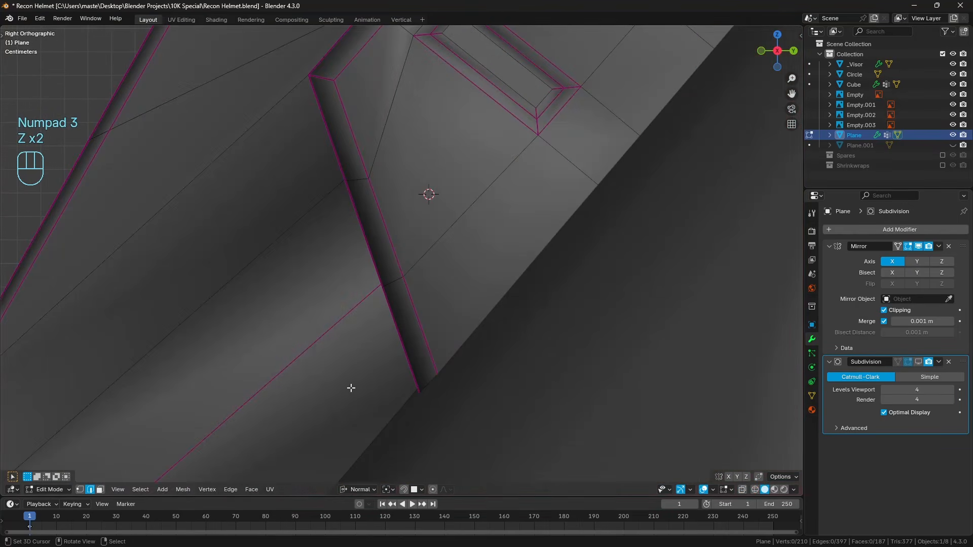
{"action": "middle_click_drag", "start_coordinate": [163, 468], "coordinate": [637, 341]}
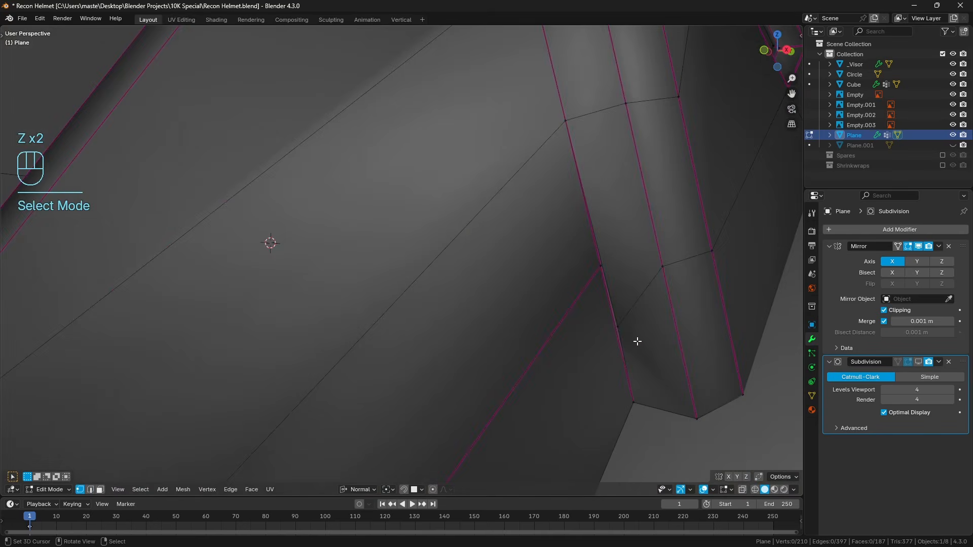
{"action": "left_click", "coordinate": [637, 338], "text": "shift"}
{"action": "key", "text": "KP_Decimal"}
{"action": "scroll", "coordinate": [470, 232], "scroll_direction": "down", "scroll_amount": 8}
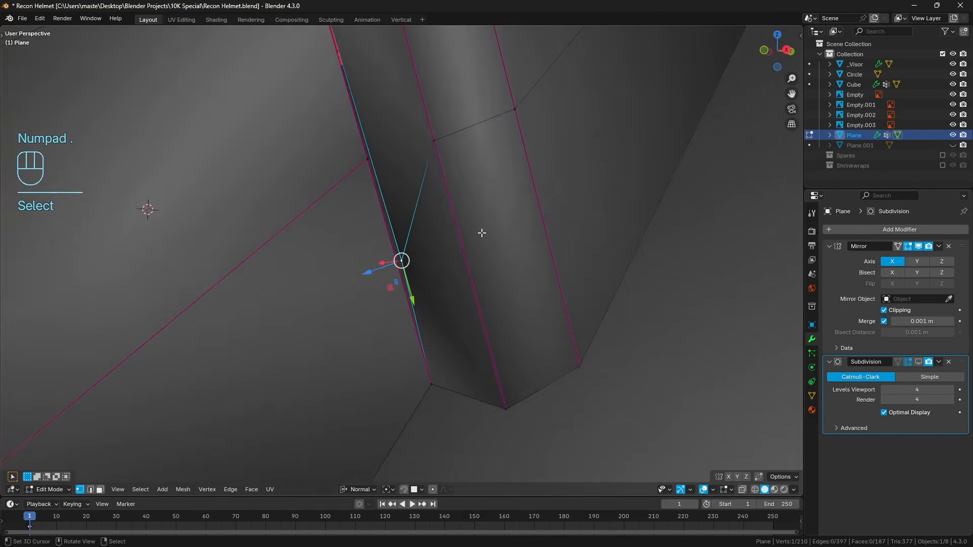
{"action": "right_click", "coordinate": [385, 200], "text": "shift"}
{"action": "key", "text": "q"}
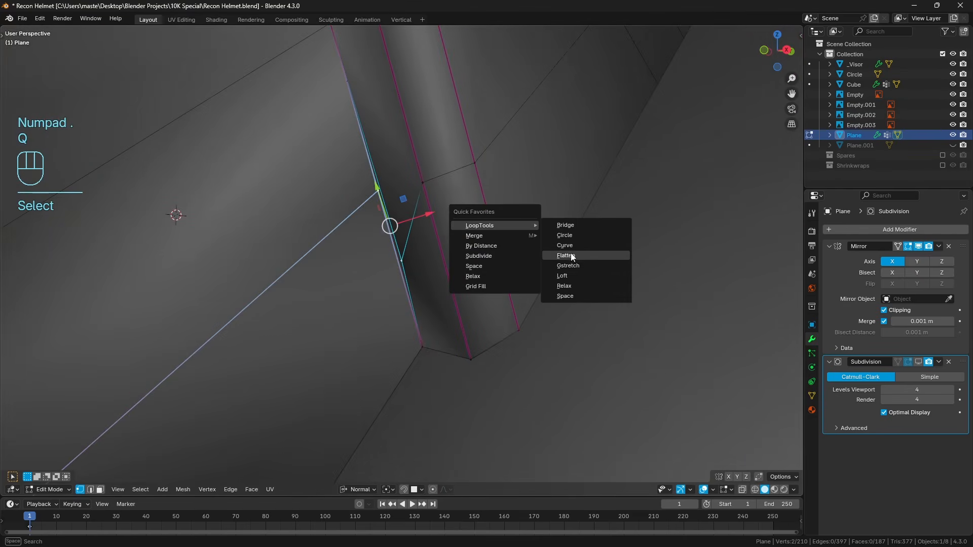
{"action": "mouse_move", "coordinate": [502, 235]}
{"action": "left_click", "coordinate": [579, 272]}
{"action": "middle_click_drag", "start_coordinate": [579, 276], "coordinate": [530, 250]}
{"action": "key", "text": "a"}
{"action": "key", "text": "a"}
Compare the side pad's lower end with the reference image in the right wireframe view.
{"action": "key", "text": "KP_3"}
{"action": "key", "text": "z"}
{"action": "left_click", "coordinate": [431, 263]}
{"action": "scroll", "coordinate": [427, 261], "scroll_direction": "up", "scroll_amount": 3}
{"action": "key", "text": "z"}
{"action": "left_click", "coordinate": [511, 223]}
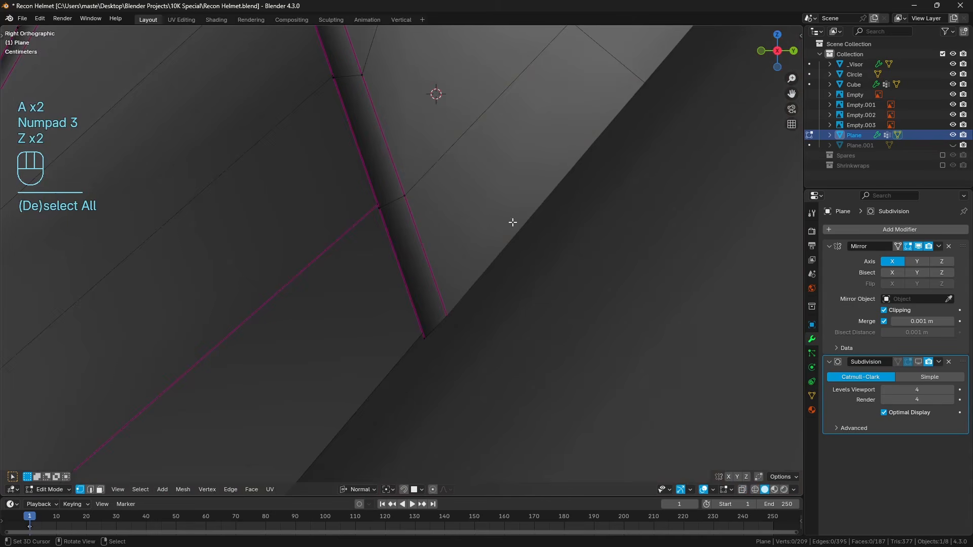
{"action": "scroll", "coordinate": [507, 216], "scroll_direction": "down", "scroll_amount": 5}
Select the three border lines along the side pad's upper end and straighten them with Gstretch.
{"action": "middle_click_drag", "start_coordinate": [461, 158], "coordinate": [399, 294], "text": "shift"}
{"action": "middle_click_drag", "start_coordinate": [486, 177], "coordinate": [412, 262]}
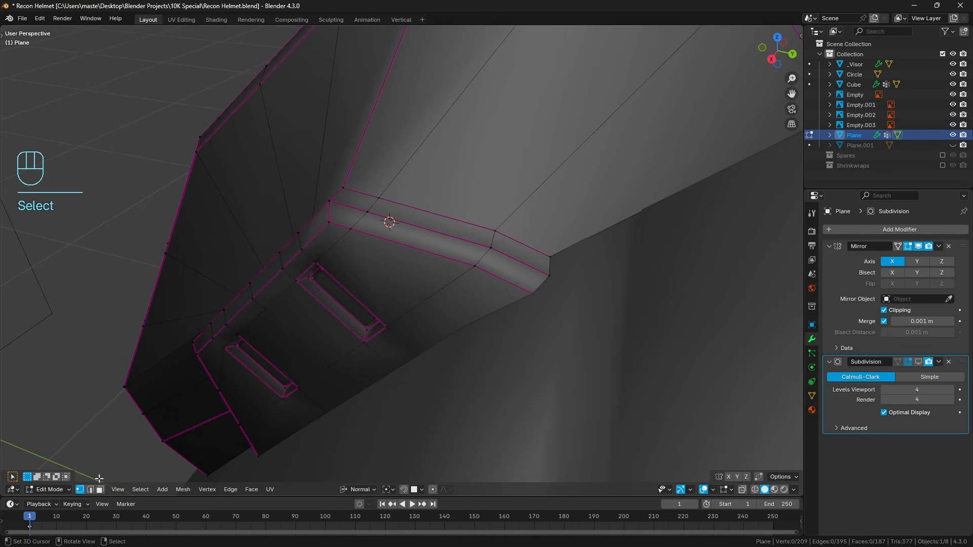
{"action": "right_click", "coordinate": [359, 194]}
{"action": "right_click", "coordinate": [532, 248], "text": "ctrl"}
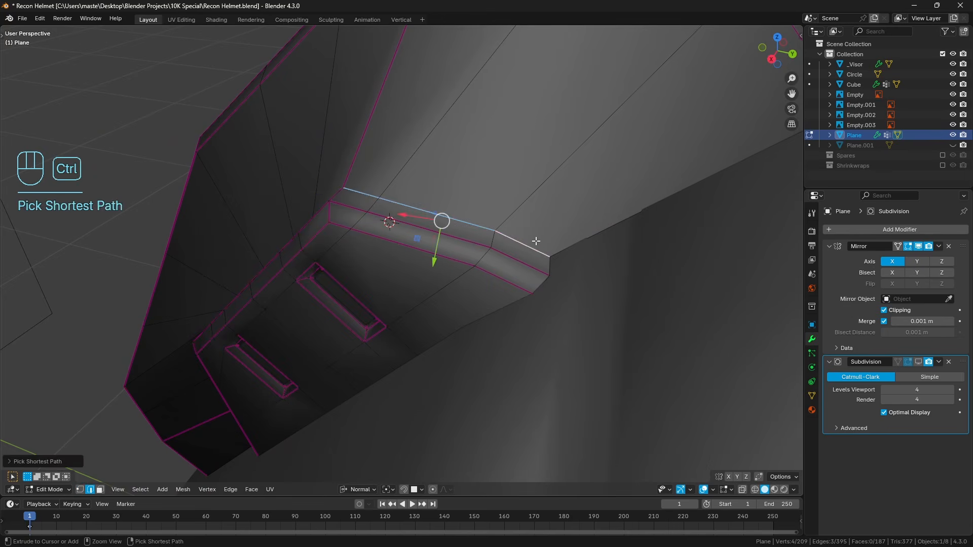
{"action": "right_click", "coordinate": [527, 265], "text": "shift"}
{"action": "right_click", "coordinate": [356, 210], "text": "ctrl"}
{"action": "right_click", "coordinate": [348, 227], "text": "shift"}
{"action": "right_click", "coordinate": [528, 286], "text": "ctrl"}
{"action": "key", "text": "q"}
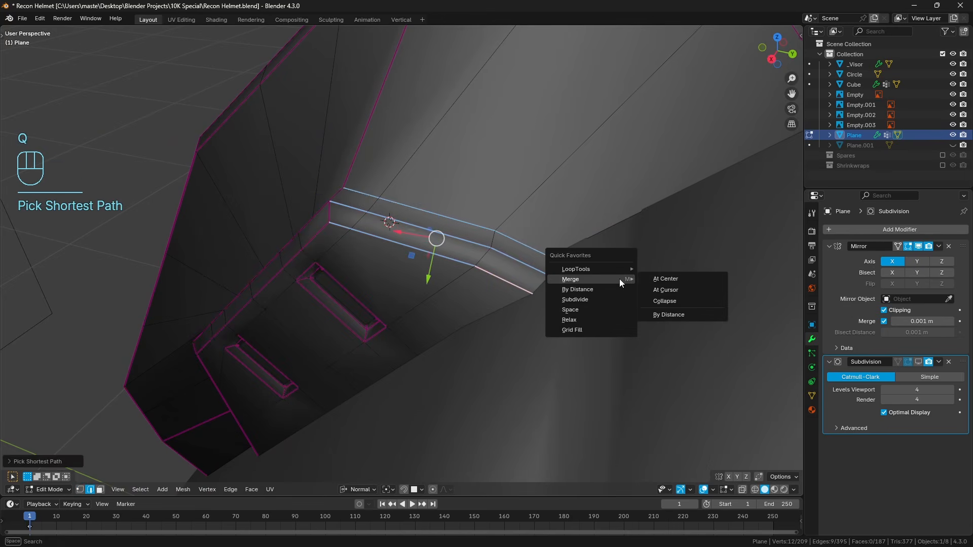
{"action": "mouse_move", "coordinate": [603, 268]}
{"action": "left_click", "coordinate": [700, 311]}
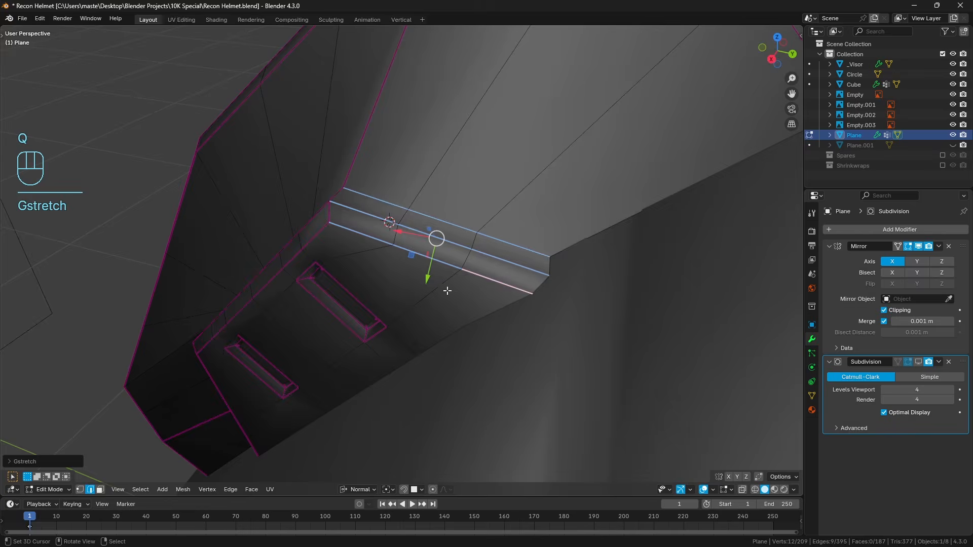
{"action": "key", "text": "a"}
{"action": "key", "text": "a"}
Show the subdivision in the viewport again and examine the side pad's slots and bevels.
{"action": "middle_click_drag", "start_coordinate": [448, 289], "coordinate": [400, 218]}
{"action": "key", "text": "a"}
{"action": "key", "text": "a"}
{"action": "key", "text": "Tab"}
{"action": "left_click", "coordinate": [918, 362]}
{"action": "key", "text": "Tab"}
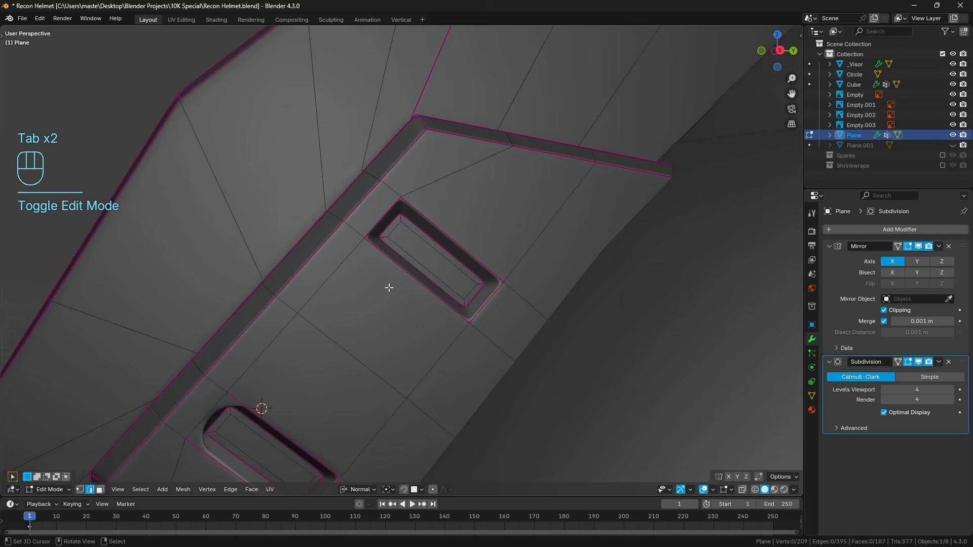
{"action": "middle_click_drag", "start_coordinate": [389, 287], "coordinate": [424, 283]}
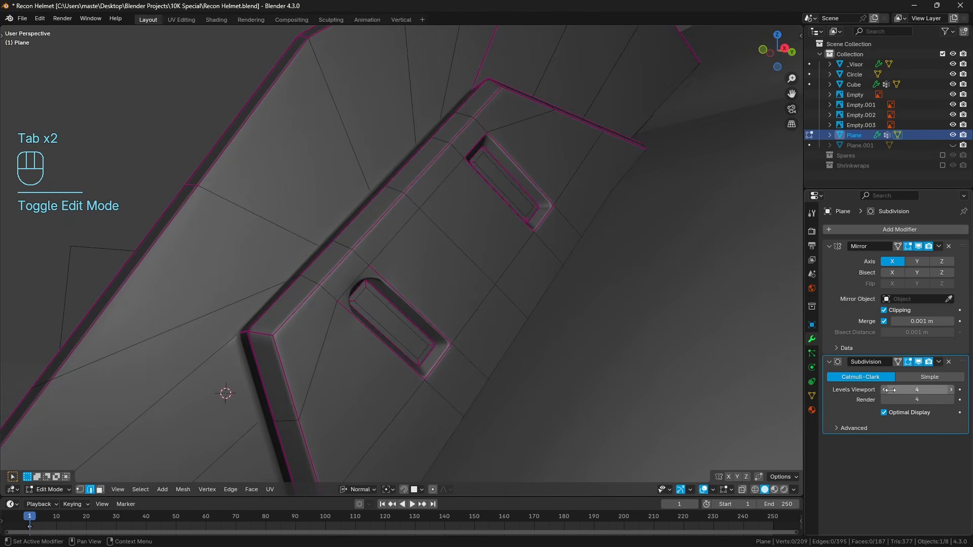
Hide the subdivision in the viewport and crease the short outer border edge of the lower slot nearest the pad's bevel.
{"action": "left_click", "coordinate": [917, 363]}
{"action": "scroll", "coordinate": [388, 339], "scroll_direction": "up", "scroll_amount": 3}
{"action": "left_click", "coordinate": [321, 298]}
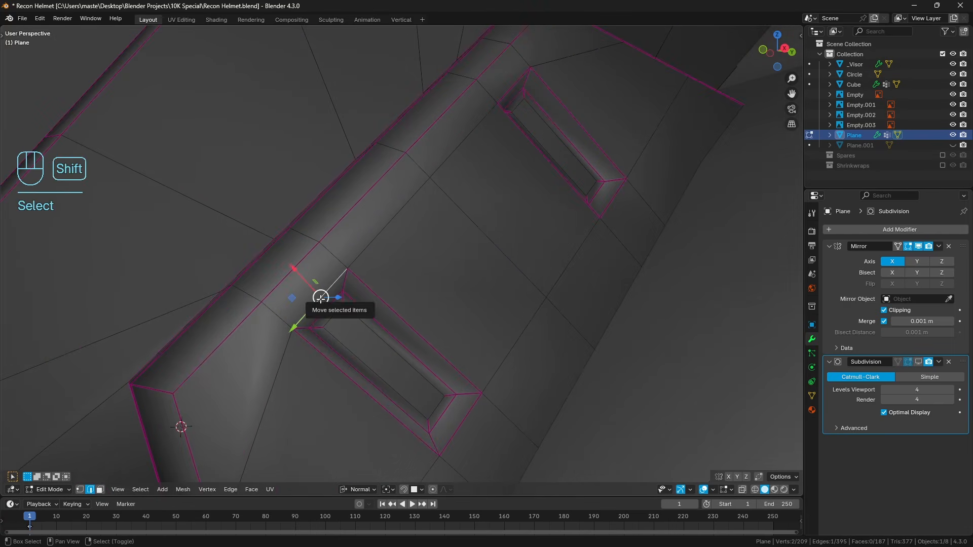
{"action": "key", "text": "shift+e"}
{"action": "left_click", "coordinate": [321, 298]}
{"action": "key", "text": "a"}
{"action": "key", "text": "a"}
Select the floor faces of both side-pad slots and grow the selection to include their walls and outer rims.
{"action": "middle_click_drag", "start_coordinate": [392, 315], "coordinate": [428, 300]}
{"action": "scroll", "coordinate": [441, 289], "scroll_direction": "up", "scroll_amount": 2}
{"action": "left_click", "coordinate": [99, 490]}
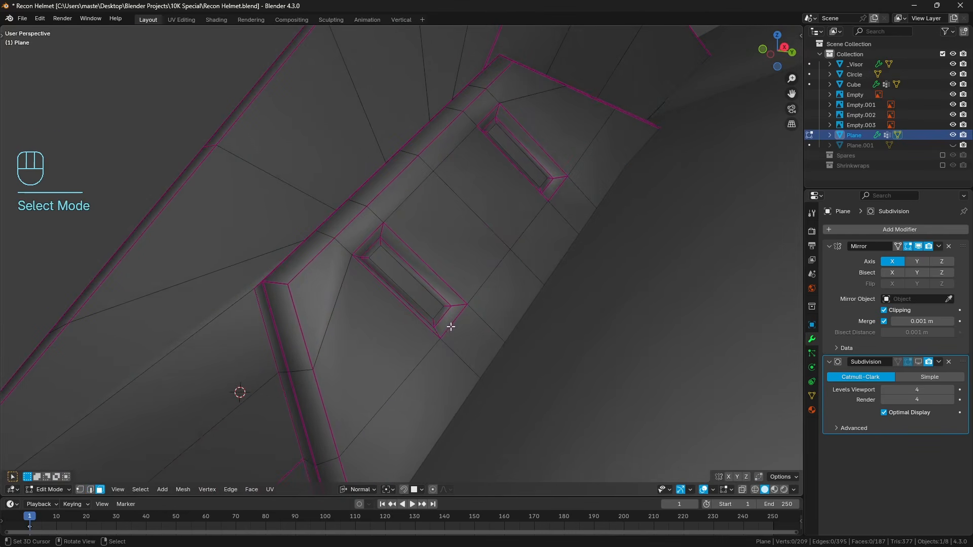
{"action": "left_click", "coordinate": [416, 286]}
{"action": "left_click", "coordinate": [517, 152], "text": "shift"}
{"action": "key", "text": "ctrl+z"}
{"action": "left_click", "coordinate": [517, 152], "text": "shift"}
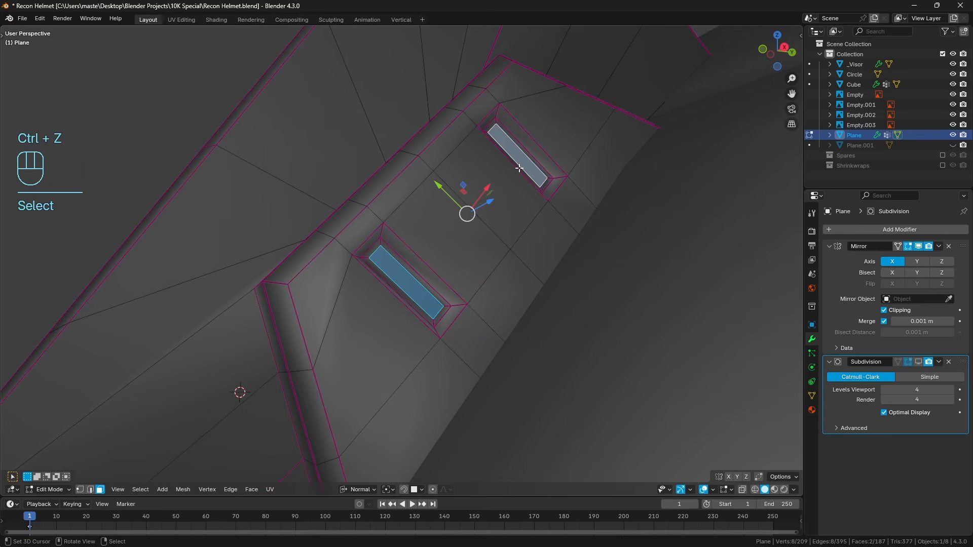
{"action": "key", "text": "ctrl+KP_Add"}
{"action": "key", "text": "ctrl+KP_Add"}
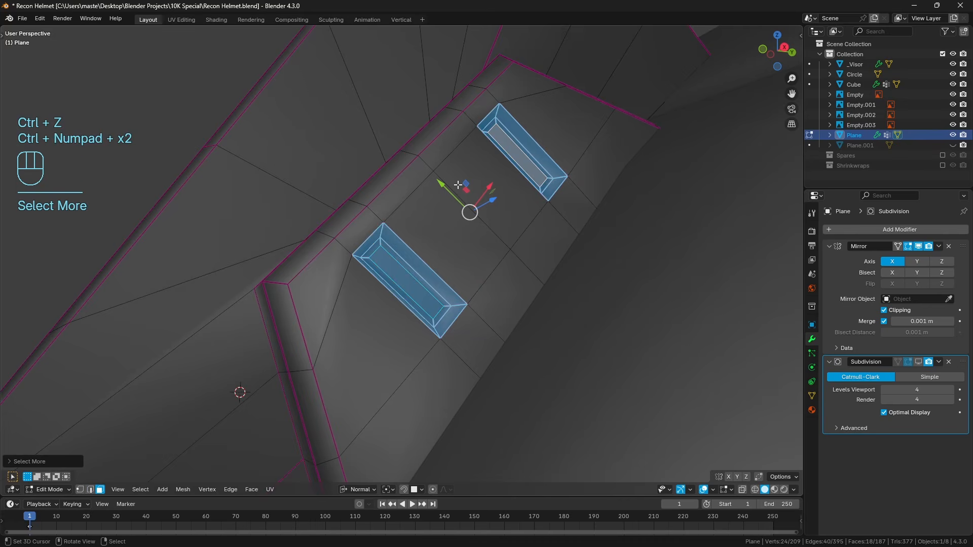
Try to move the two selected slots across the side pad's surface.
{"action": "middle_click_drag", "start_coordinate": [458, 185], "coordinate": [504, 217]}
{"action": "left_click_drag", "start_coordinate": [482, 188], "coordinate": [491, 202]}
{"action": "middle_click_drag", "start_coordinate": [521, 222], "coordinate": [483, 237]}
{"action": "key", "text": "ctrl+z"}
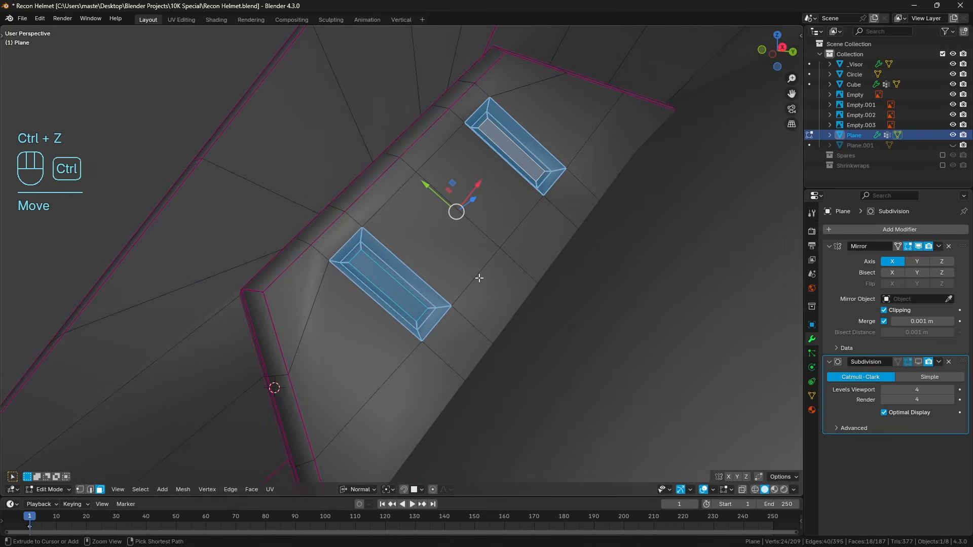
Add the edge midway between the slots as the Active Element pivot and shift the selection slightly along local Y, away from the bevel.
{"action": "left_click", "coordinate": [87, 490]}
{"action": "right_click", "coordinate": [463, 194], "text": "shift"}
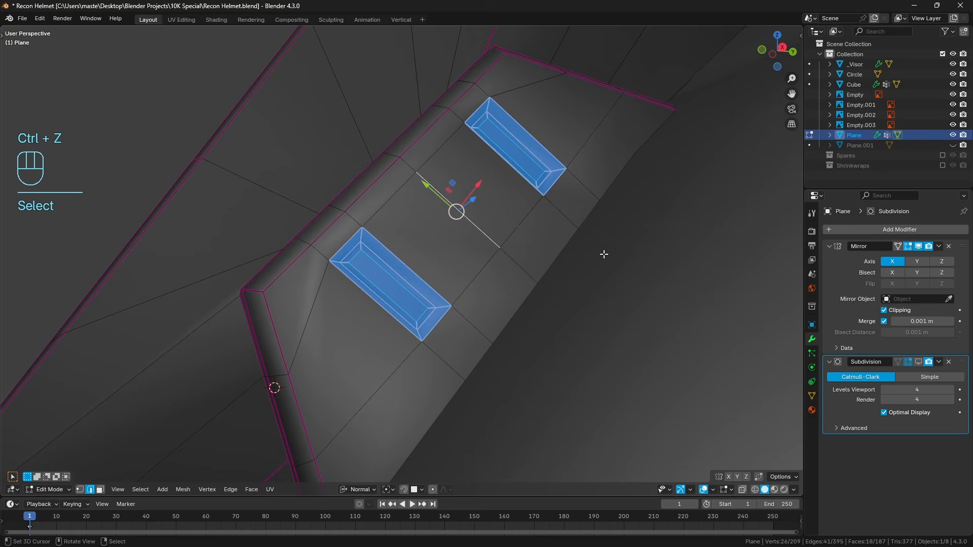
{"action": "left_click", "coordinate": [388, 490]}
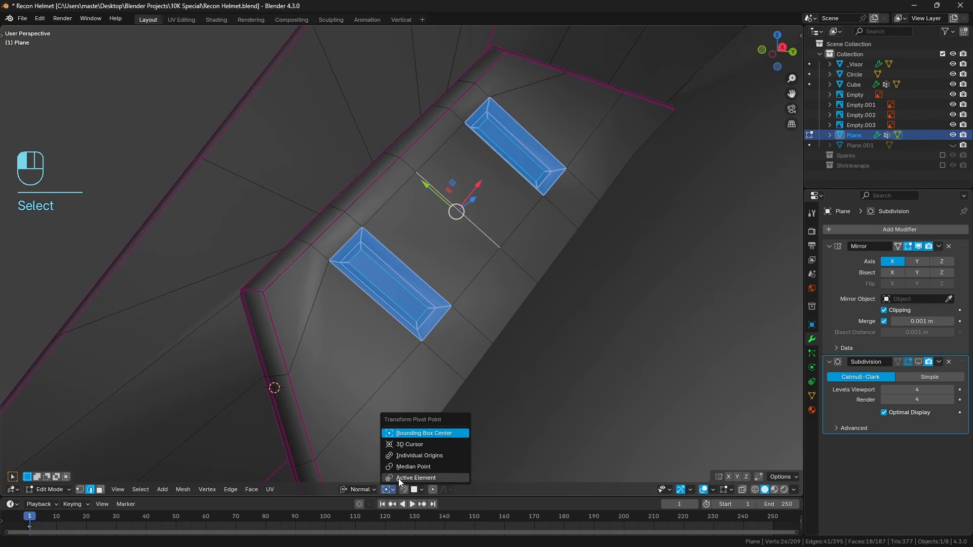
{"action": "left_click", "coordinate": [410, 467]}
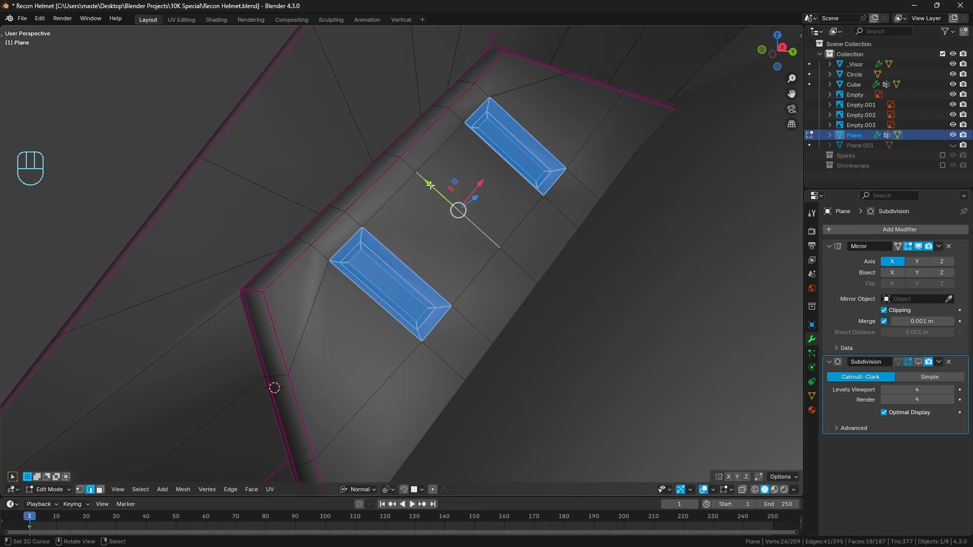
{"action": "left_click_drag", "start_coordinate": [431, 185], "coordinate": [437, 196]}
{"action": "key", "text": "a"}
{"action": "key", "text": "a"}
Dissolve the two front-surface edges that run from the outer border to the side pad's lower and upper ends.
{"action": "middle_click_drag", "start_coordinate": [414, 243], "coordinate": [406, 266]}
{"action": "middle_click_drag", "start_coordinate": [368, 314], "coordinate": [380, 330], "text": "shift"}
{"action": "scroll", "coordinate": [417, 254], "scroll_direction": "up", "scroll_amount": 1}
{"action": "scroll", "coordinate": [469, 261], "scroll_direction": "up", "scroll_amount": 4}
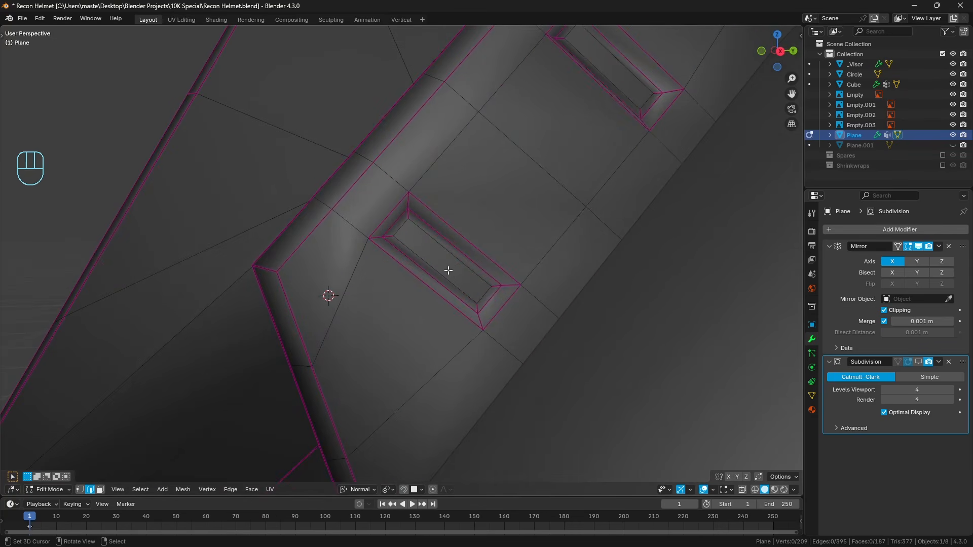
{"action": "scroll", "coordinate": [448, 271], "scroll_direction": "down", "scroll_amount": 4}
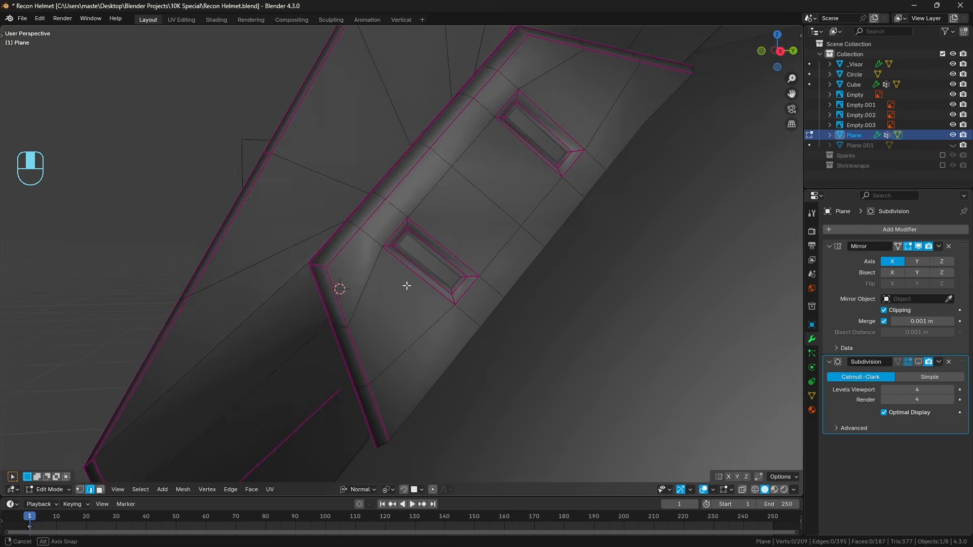
{"action": "middle_click_drag", "start_coordinate": [406, 285], "coordinate": [426, 287]}
{"action": "left_click", "coordinate": [342, 276]}
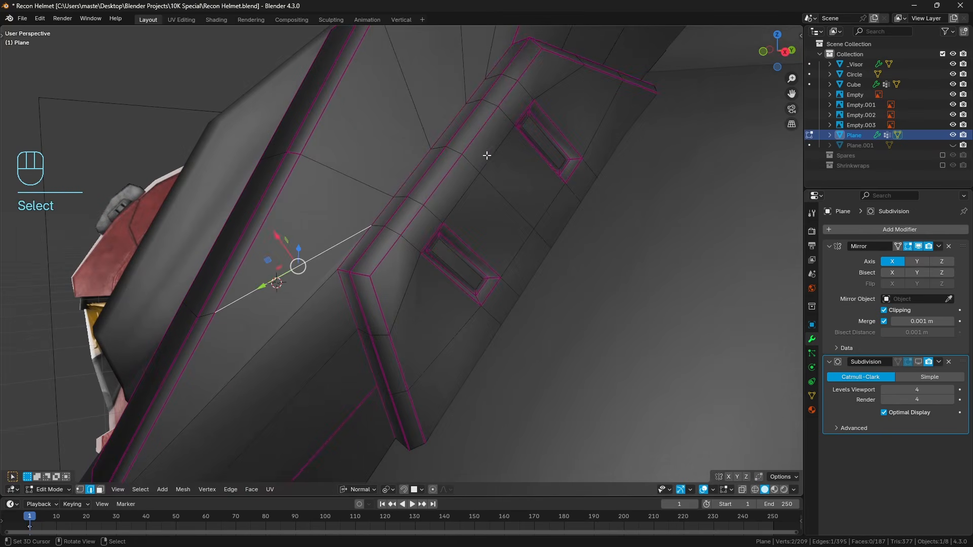
{"action": "middle_click_drag", "start_coordinate": [487, 154], "coordinate": [438, 233]}
{"action": "key", "text": "shift"}
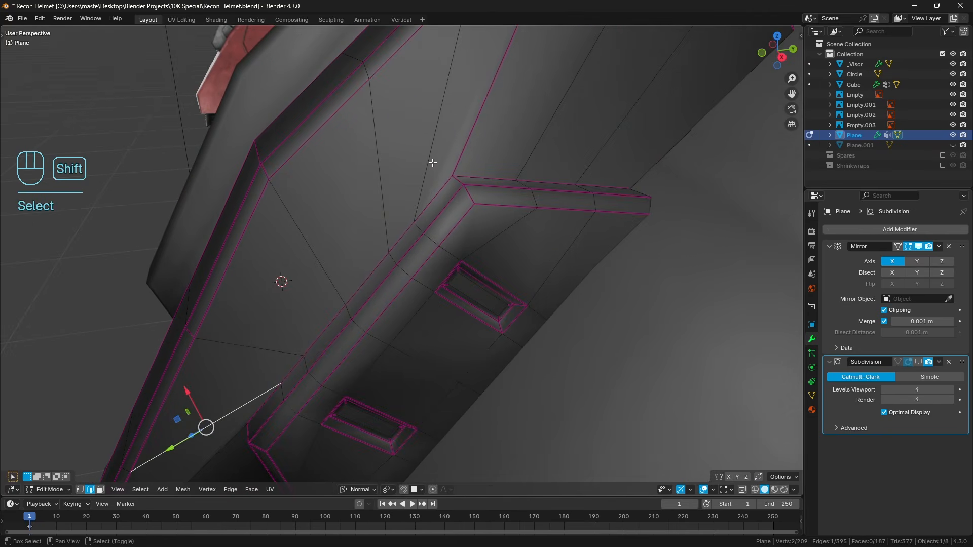
{"action": "left_click", "coordinate": [432, 162], "text": "shift"}
{"action": "key", "text": "ctrl+x"}
{"action": "key", "text": "a"}
{"action": "key", "text": "a"}
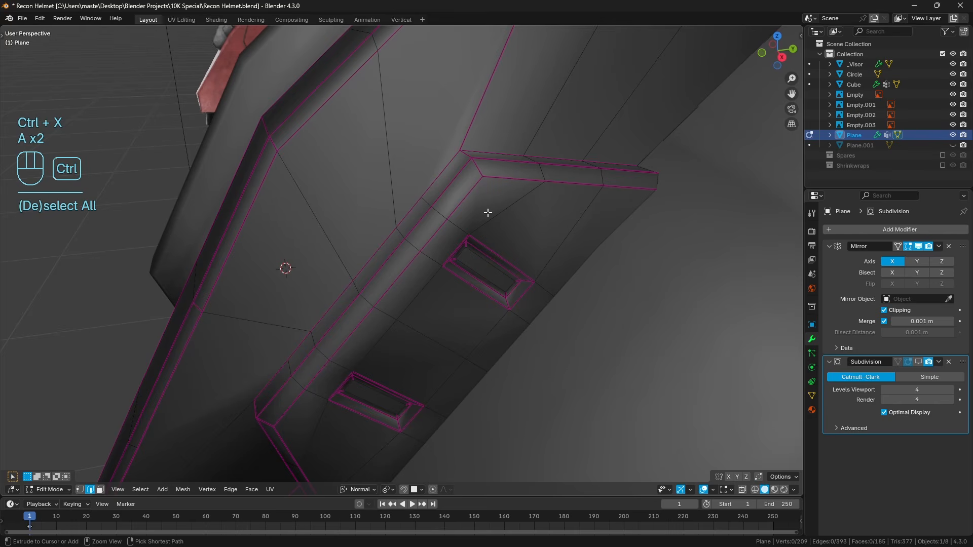
Add one loop cut across the side pad near its upper end and another near its lower end.
{"action": "key", "text": "ctrl+r"}
{"action": "left_click", "coordinate": [488, 213]}
{"action": "left_click", "coordinate": [492, 207]}
{"action": "middle_click_drag", "start_coordinate": [376, 370], "coordinate": [477, 229], "text": "shift"}
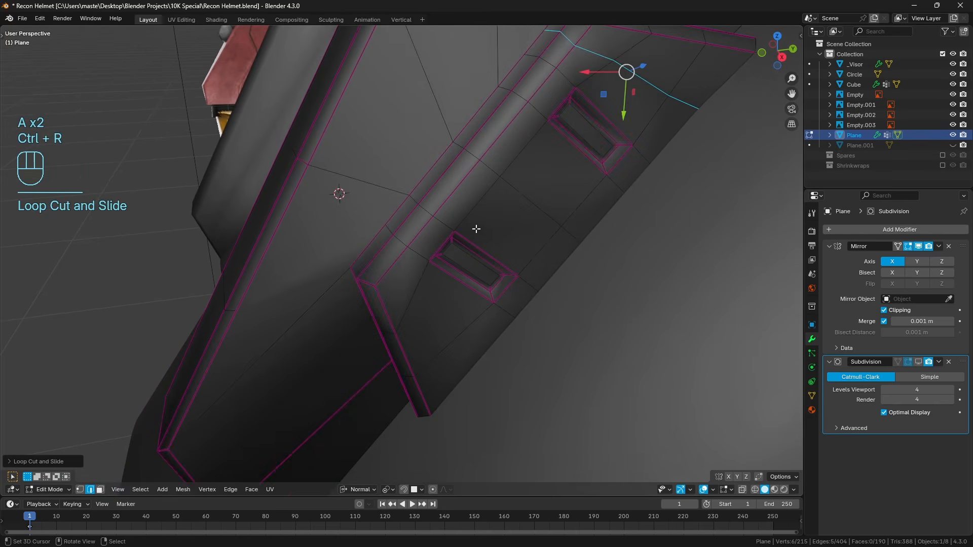
{"action": "key", "text": "ctrl+r"}
{"action": "key", "text": "ctrl+r"}
{"action": "left_click", "coordinate": [413, 299]}
{"action": "middle_click_drag", "start_coordinate": [397, 256], "coordinate": [424, 265], "text": "shift"}
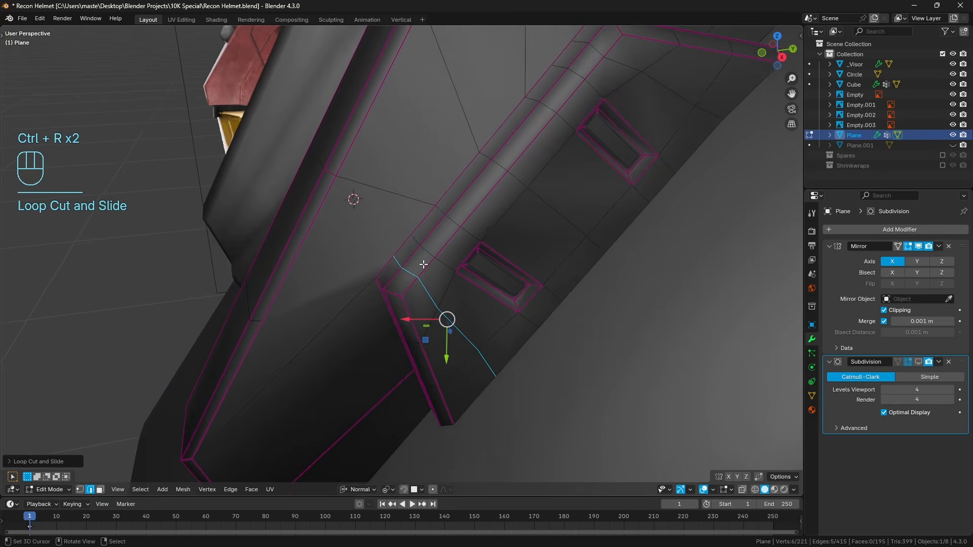
{"action": "key", "text": "a"}
{"action": "key", "text": "a"}
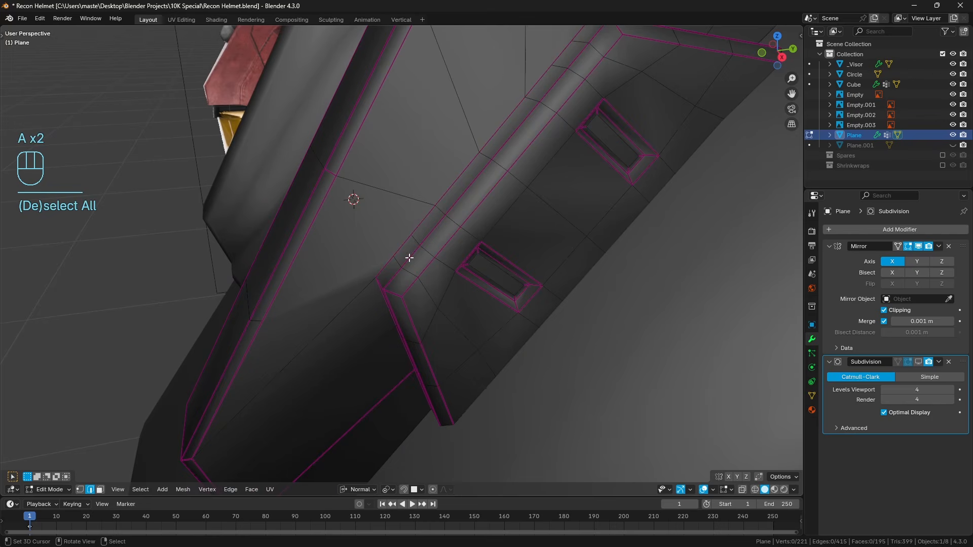
Cut a new front-surface edge from the outer bevel's vertex to the side-pad bevel vertex just above the lower loop cut.
{"action": "key", "text": "k"}
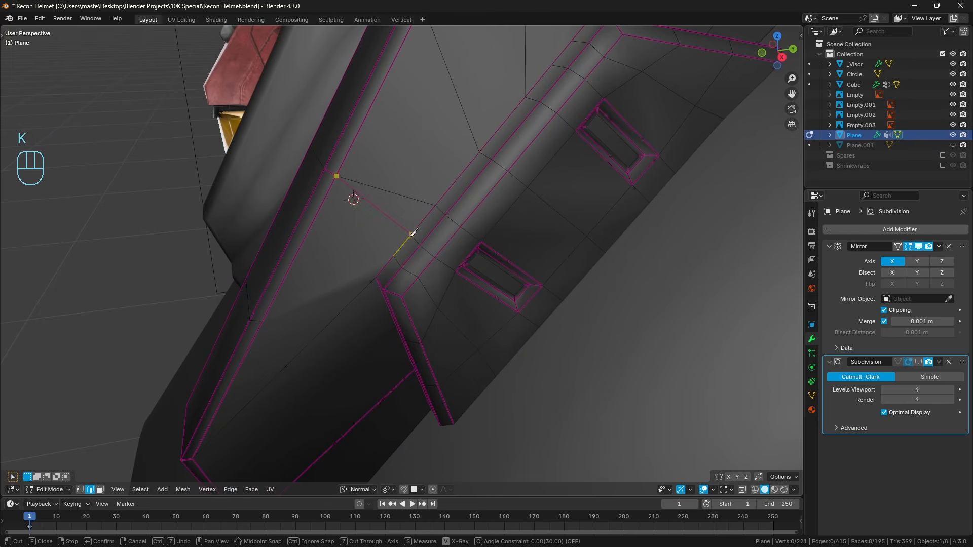
{"action": "left_click", "coordinate": [412, 235]}
{"action": "key", "text": "Return"}
{"action": "right_click", "coordinate": [410, 213]}
{"action": "key", "text": "ctrl+z"}
{"action": "key", "text": "a"}
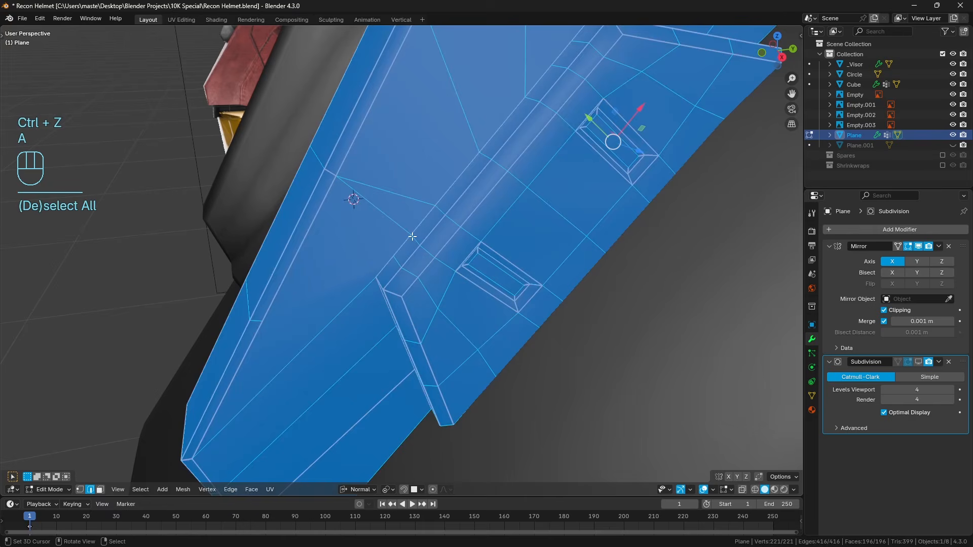
{"action": "key", "text": "a"}
Connect the lower outer-bevel vertex to the pad's lower loop cut with the Knife and dissolve the old edge above the previous cut.
{"action": "key", "text": "k"}
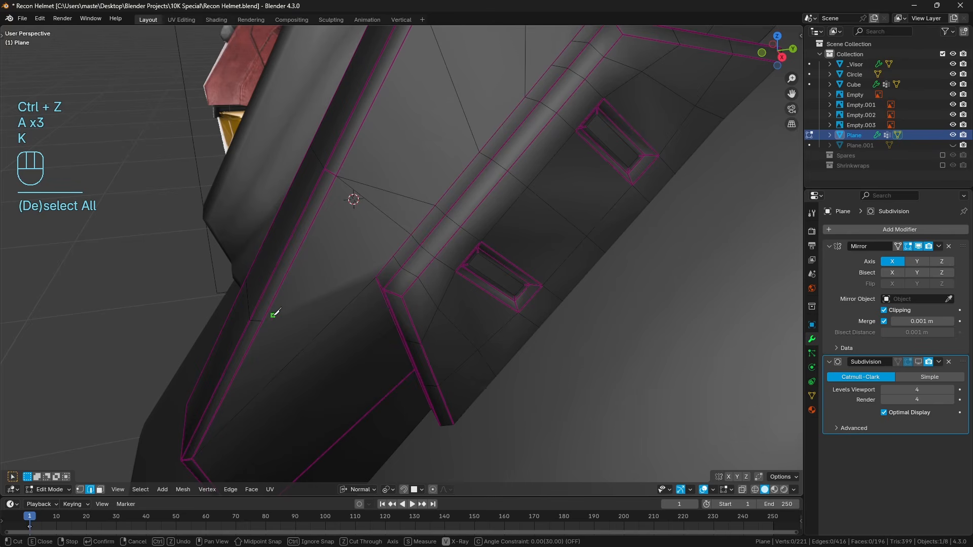
{"action": "left_click", "coordinate": [401, 247]}
{"action": "key", "text": "Return"}
{"action": "right_click", "coordinate": [411, 181]}
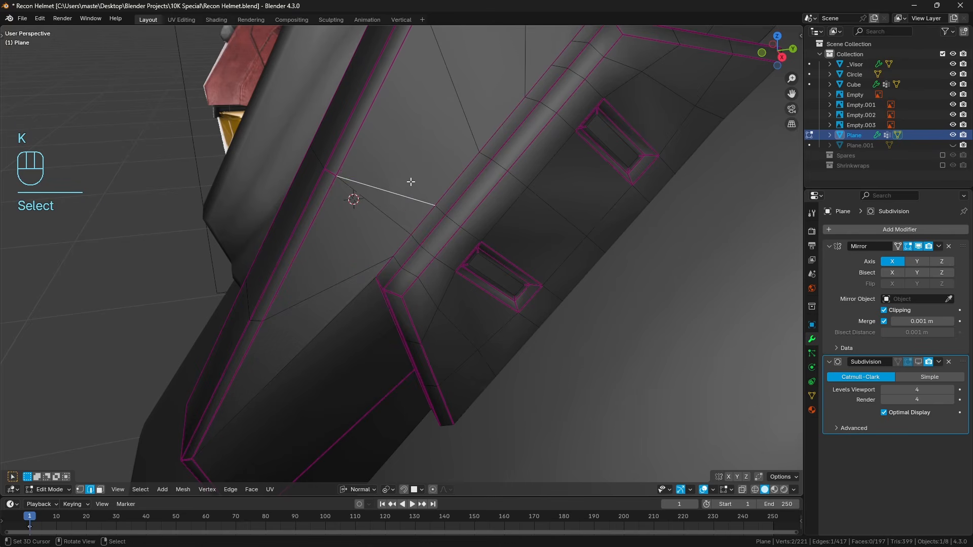
{"action": "key", "text": "ctrl+x"}
Add a loop cut across the outer bevel and cut an edge from it to the open vertex on the side pad's bevel.
{"action": "key", "text": "ctrl+r"}
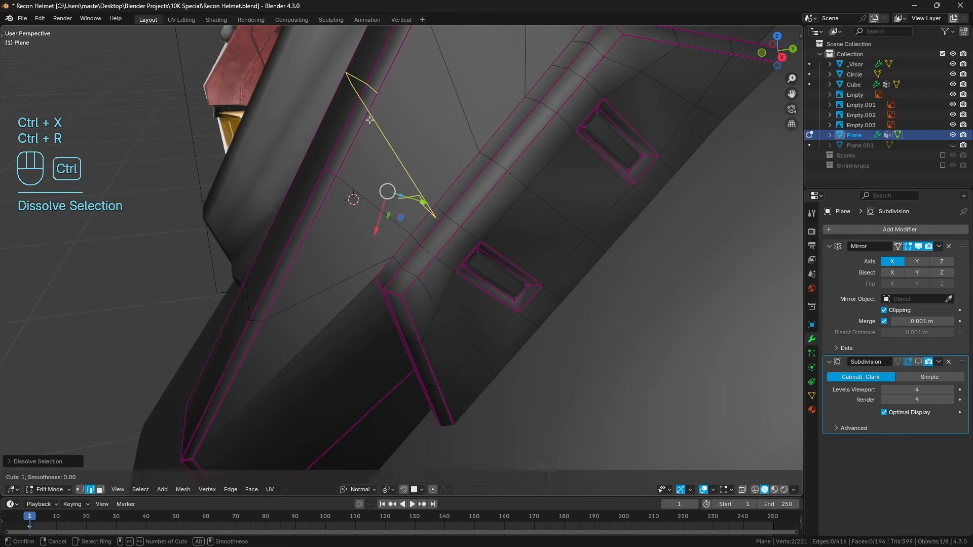
{"action": "left_click", "coordinate": [370, 120]}
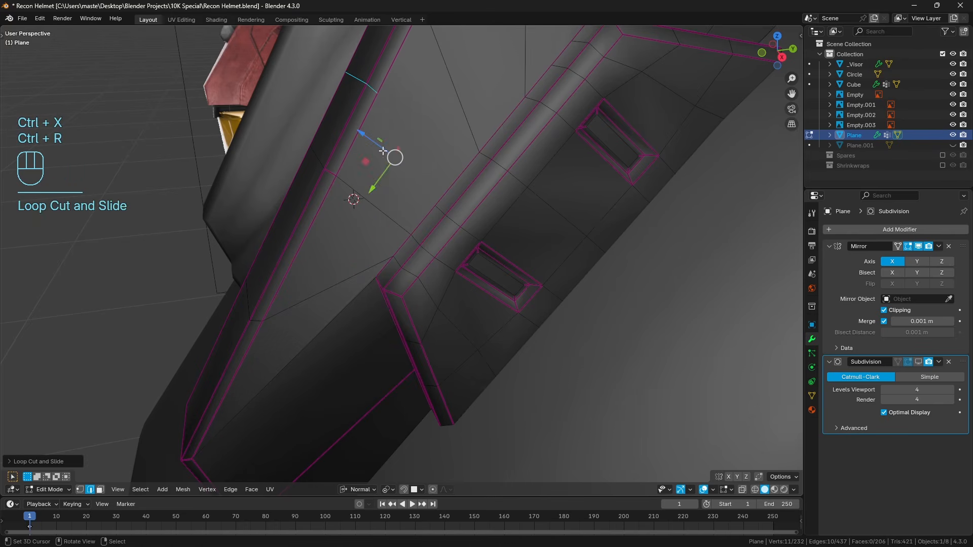
{"action": "key", "text": "a"}
{"action": "key", "text": "a"}
{"action": "key", "text": "k"}
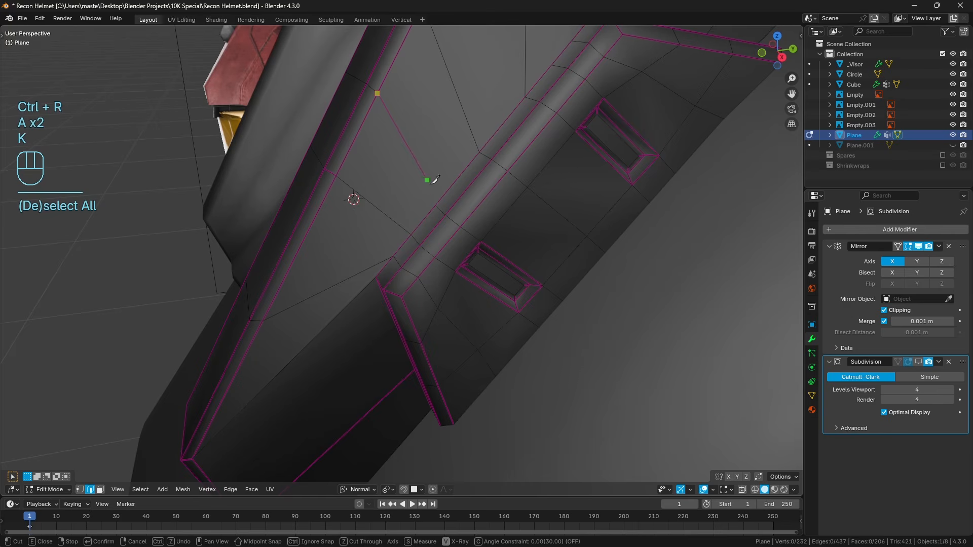
{"action": "key", "text": "Return"}
{"action": "middle_click_drag", "start_coordinate": [504, 210], "coordinate": [433, 223]}
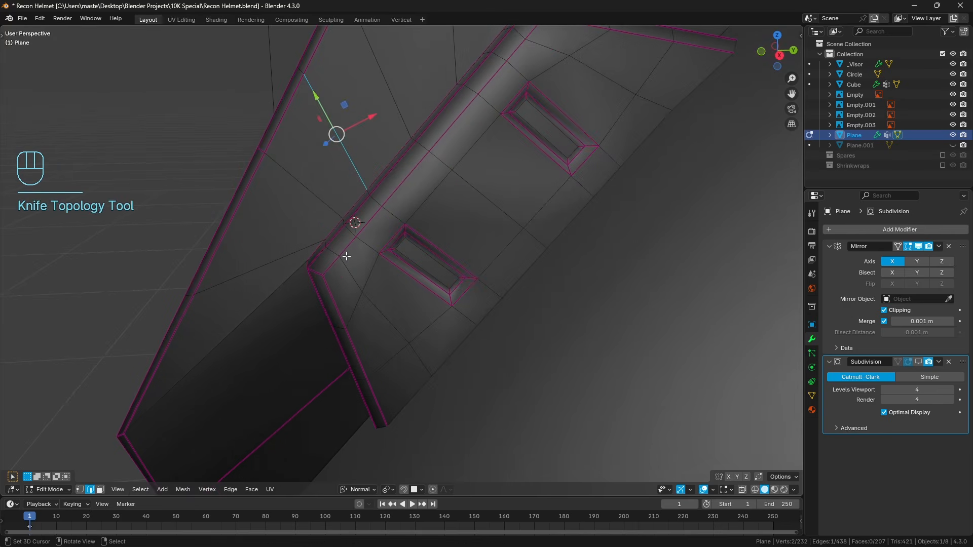
{"action": "middle_click_drag", "start_coordinate": [522, 147], "coordinate": [426, 283], "text": "shift"}
{"action": "middle_click_drag", "start_coordinate": [430, 235], "coordinate": [419, 259]}
{"action": "key", "text": "k"}
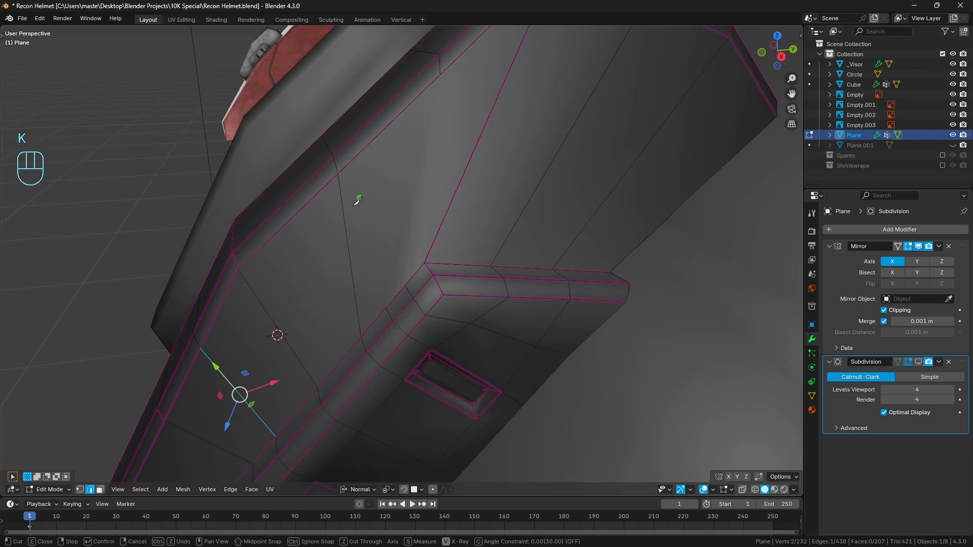
{"action": "middle_click_drag", "start_coordinate": [357, 201], "coordinate": [341, 281]}
{"action": "key", "text": "a"}
{"action": "key", "text": "a"}
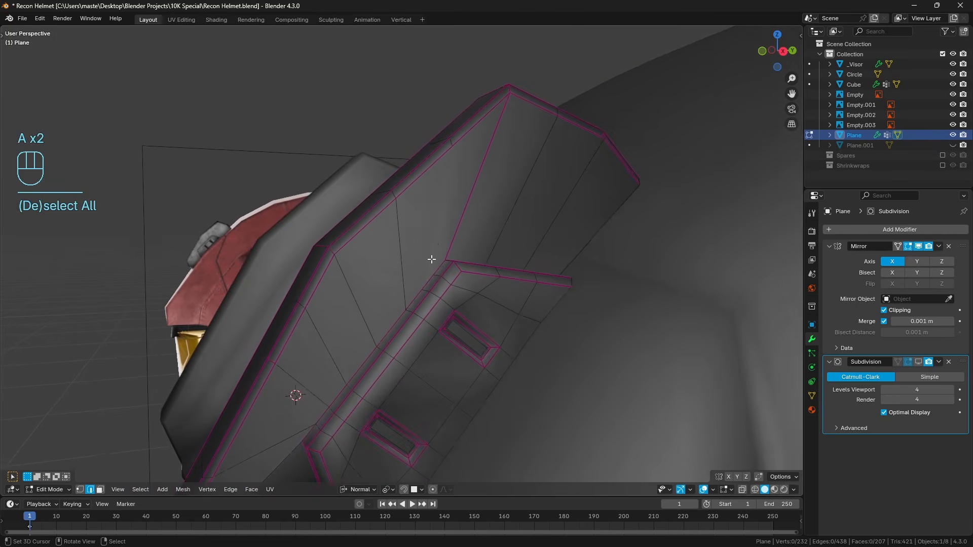
Cut an edge from the uppermost open outer-bevel vertex down to the loop cut beside the side pad's upper corner.
{"action": "scroll", "coordinate": [437, 240], "scroll_direction": "up", "scroll_amount": 1}
{"action": "key", "text": "k"}
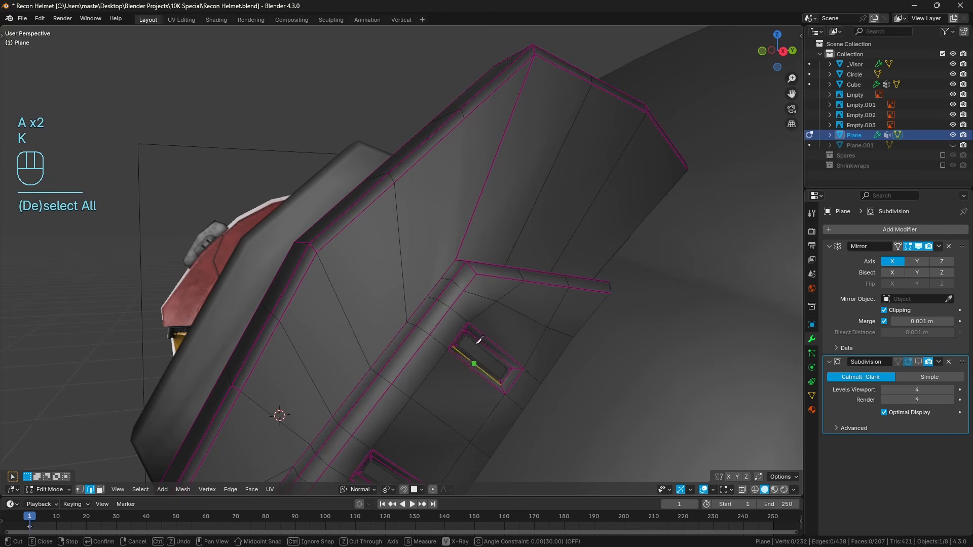
{"action": "left_click", "coordinate": [465, 118]}
{"action": "key", "text": "Return"}
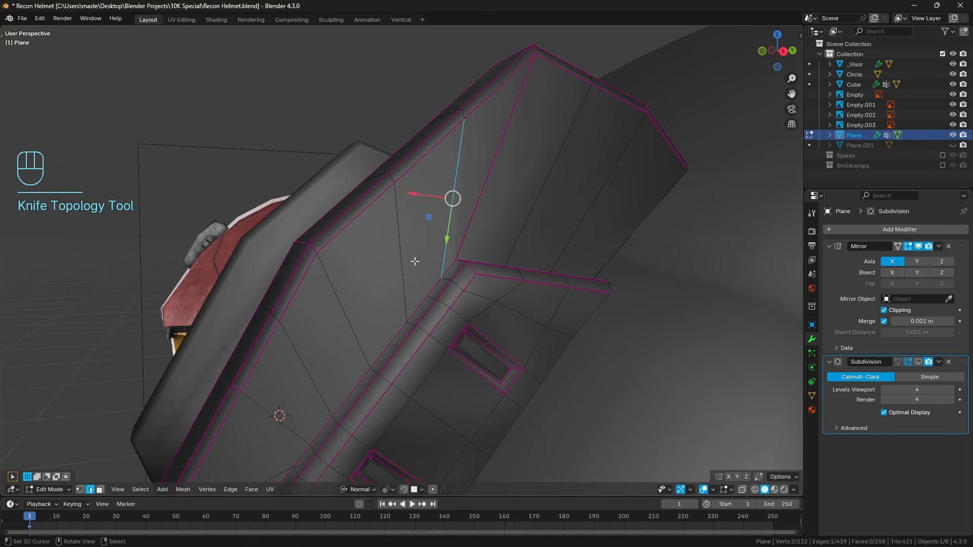
Reroute the neighbouring edge to the next higher vertex on the side pad's bevel and dissolve the old edge.
{"action": "key", "text": "k"}
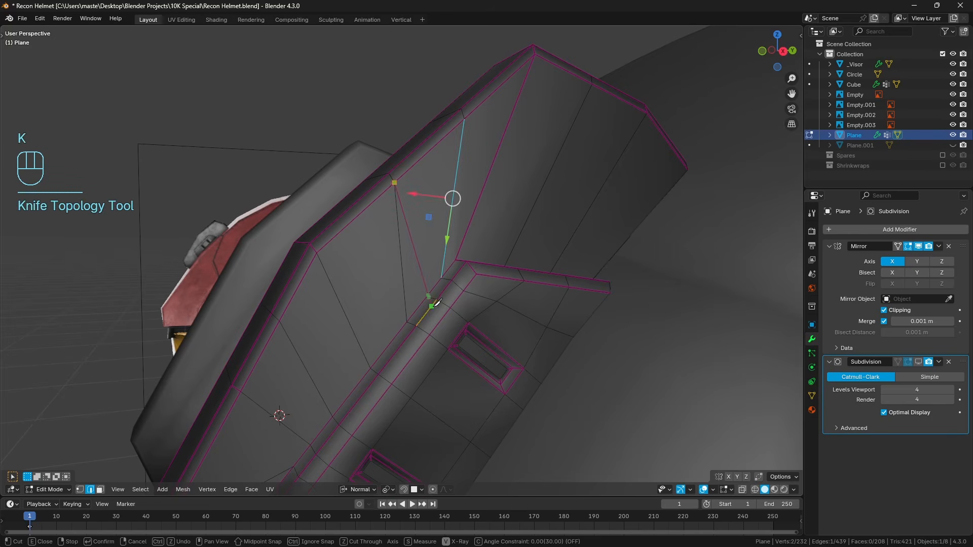
{"action": "left_click", "coordinate": [427, 296]}
{"action": "key", "text": "Return"}
{"action": "key", "text": "ctrl+x"}
{"action": "key", "text": "a"}
{"action": "key", "text": "a"}
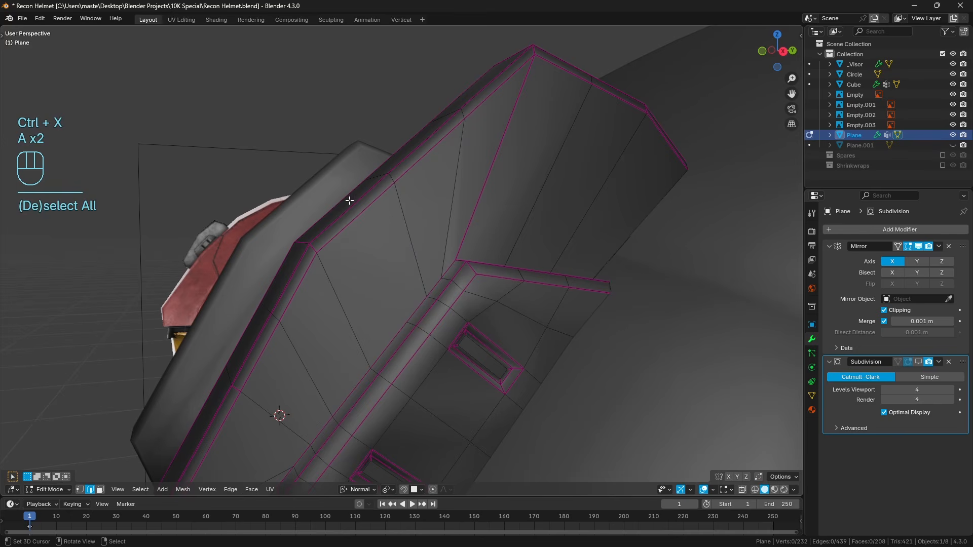
Add a centred loop cut across the outer bevel's upper segment and connect it to the open side-pad bevel vertex with the Knife.
{"action": "key", "text": "ctrl+r"}
{"action": "left_click", "coordinate": [353, 192]}
{"action": "right_click", "coordinate": [352, 192]}
{"action": "key", "text": "a"}
{"action": "key", "text": "a"}
{"action": "key", "text": "k"}
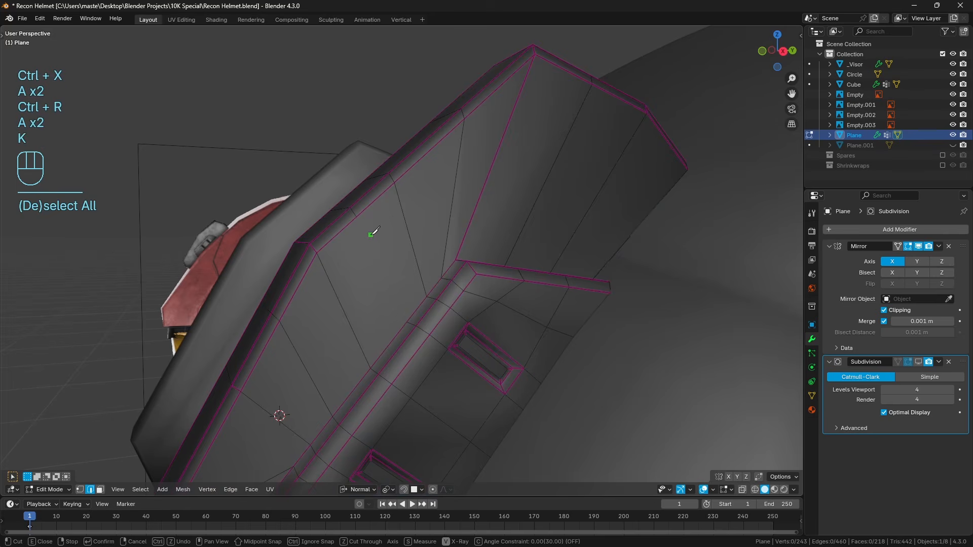
{"action": "left_click", "coordinate": [406, 322]}
{"action": "key", "text": "Return"}
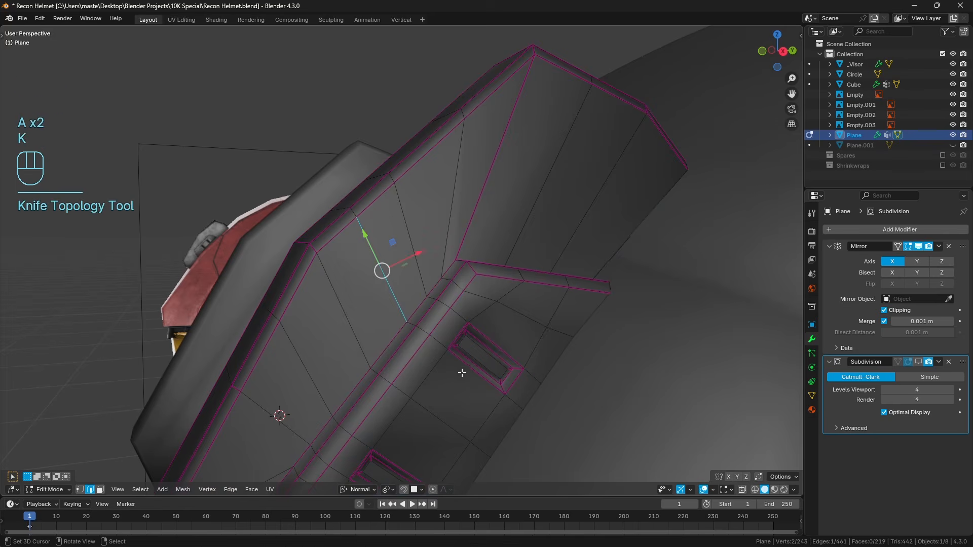
Hide the two side-pad faces beyond the slots, one next to the lower border and one next to the upper border.
{"action": "middle_click_drag", "start_coordinate": [461, 372], "coordinate": [452, 288], "text": "shift"}
{"action": "key", "text": "a"}
{"action": "key", "text": "a"}
{"action": "middle_click_drag", "start_coordinate": [451, 344], "coordinate": [462, 288], "text": "shift"}
{"action": "scroll", "coordinate": [455, 317], "scroll_direction": "up", "scroll_amount": 1}
{"action": "middle_click_drag", "start_coordinate": [452, 321], "coordinate": [454, 297], "text": "shift"}
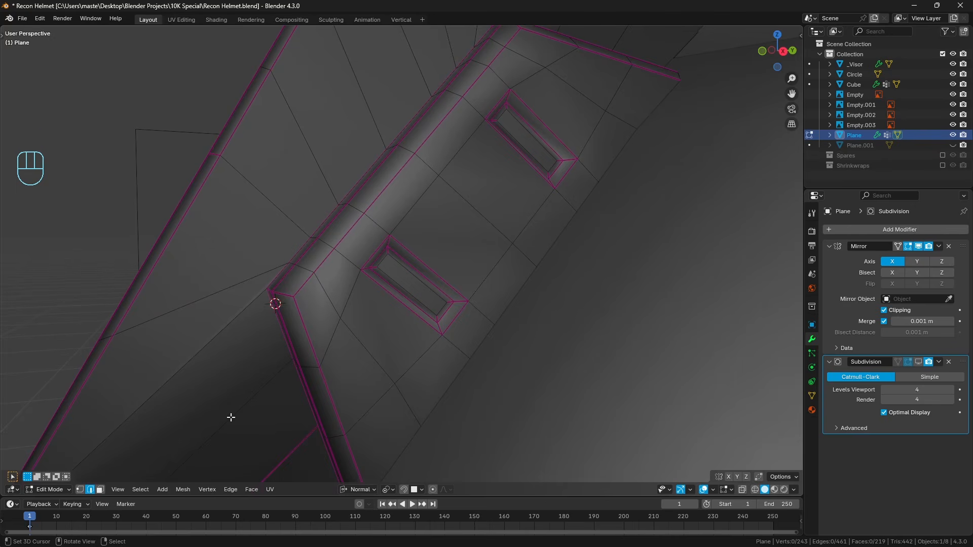
{"action": "left_click", "coordinate": [100, 489]}
{"action": "left_click", "coordinate": [354, 378], "text": "shift"}
{"action": "middle_click_drag", "start_coordinate": [448, 232], "coordinate": [389, 296], "text": "shift"}
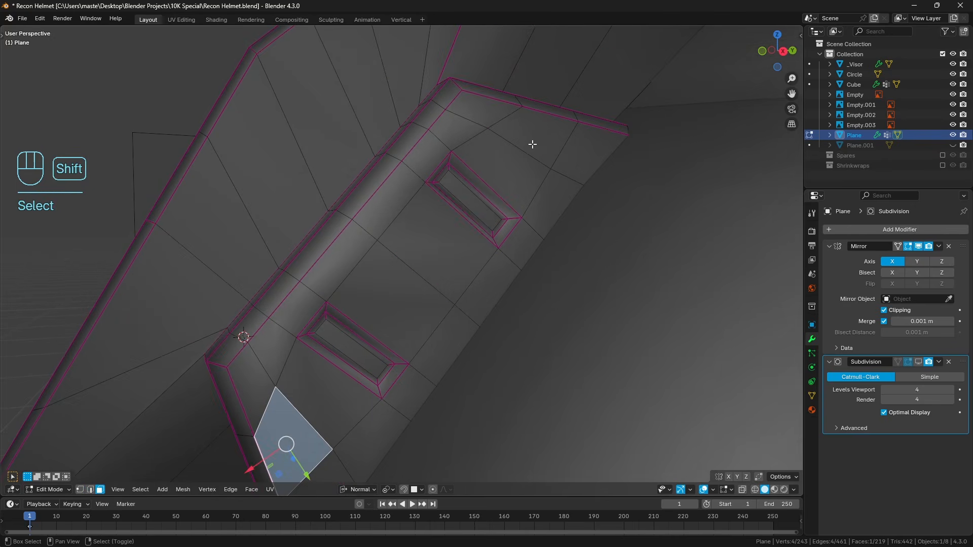
{"action": "left_click", "coordinate": [532, 142], "text": "shift"}
{"action": "key", "text": "h"}
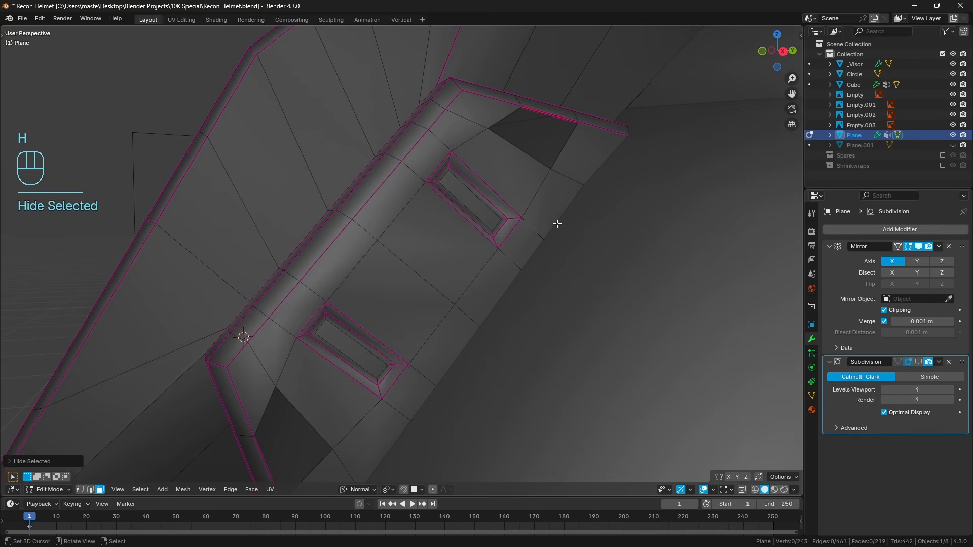
Add a lengthwise loop cut through both slots of the side pad and slide it to the slot ends nearest the pad's long bevel.
{"action": "key", "text": "ctrl+r"}
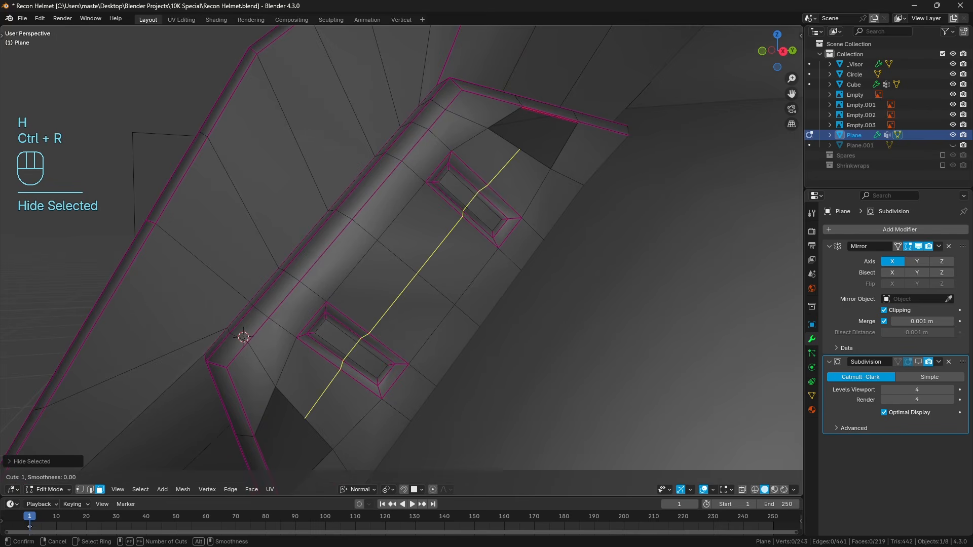
{"action": "left_click", "coordinate": [355, 309]}
{"action": "left_click", "coordinate": [356, 306]}
{"action": "key", "text": "g"}
{"action": "key", "text": "g"}
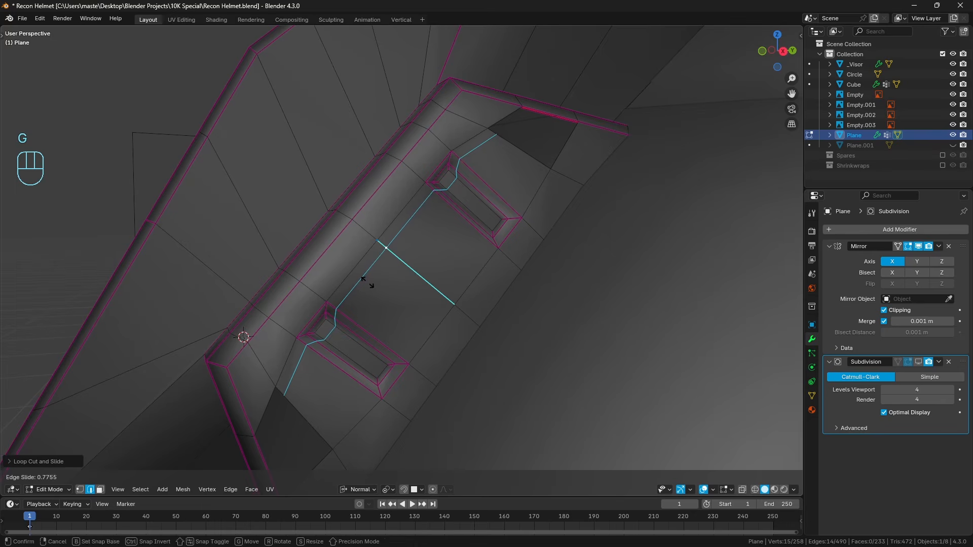
{"action": "left_click", "coordinate": [363, 280]}
Add a second lengthwise loop cut through both slots, slide it to their opposite ends, and reveal the hidden faces.
{"action": "key", "text": "ctrl+r"}
{"action": "left_click", "coordinate": [348, 353]}
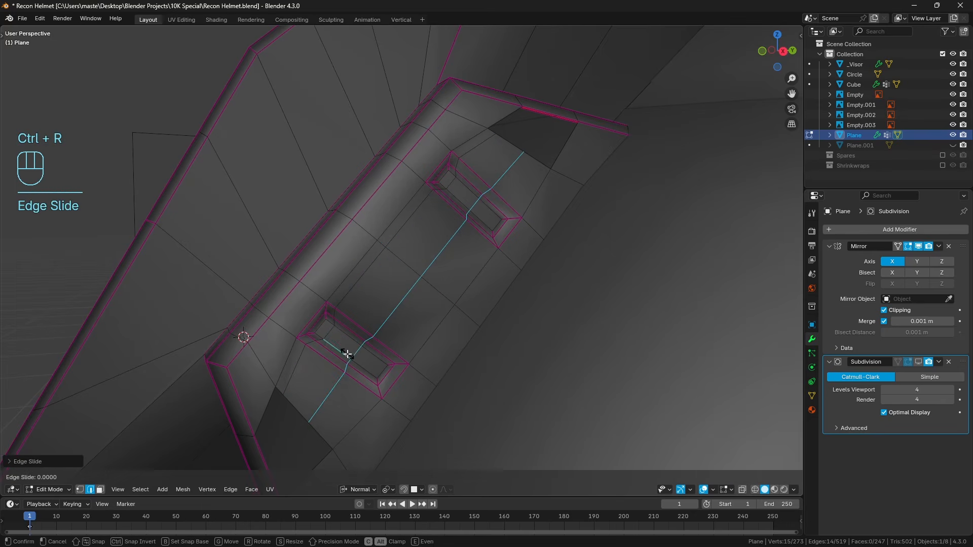
{"action": "left_click", "coordinate": [345, 353]}
{"action": "key", "text": "g"}
{"action": "key", "text": "g"}
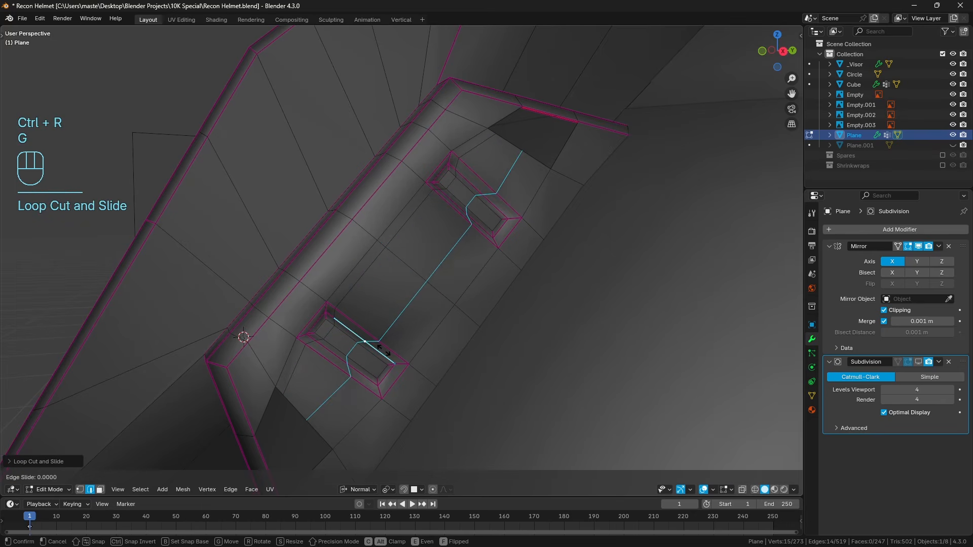
{"action": "left_click", "coordinate": [408, 362]}
{"action": "key", "text": "alt+h"}
{"action": "key", "text": "a"}
{"action": "key", "text": "a"}
Enable the Subdivision modifier in the viewport and inspect the smoothed side pad and its slots in Object Mode.
{"action": "middle_click_drag", "start_coordinate": [408, 363], "coordinate": [414, 291], "text": "shift"}
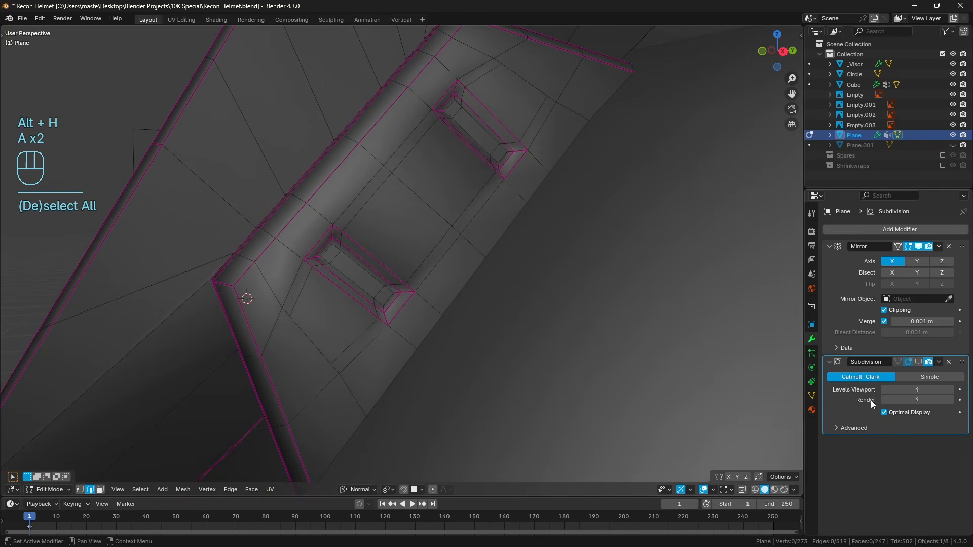
{"action": "left_click", "coordinate": [919, 362]}
{"action": "key", "text": "Tab"}
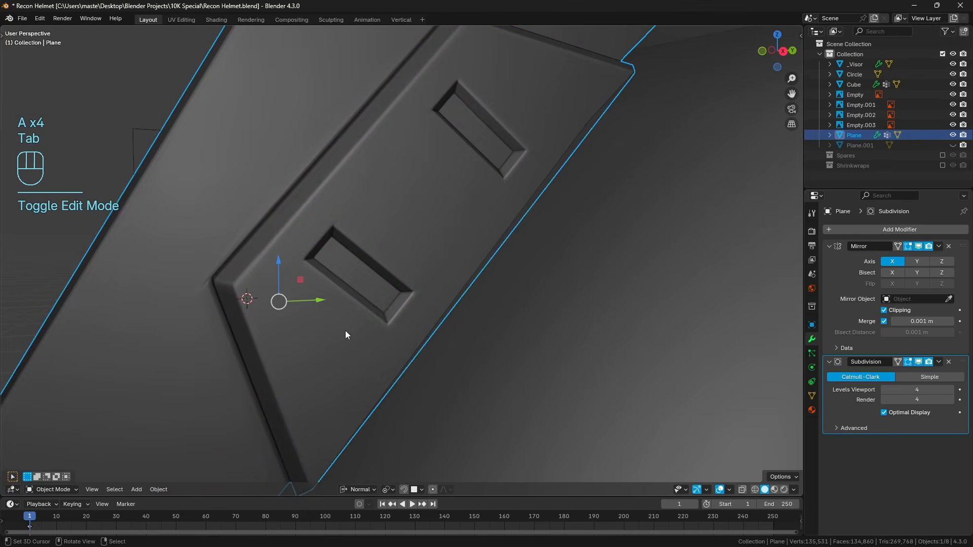
{"action": "middle_click_drag", "start_coordinate": [345, 331], "coordinate": [355, 271]}
{"action": "key", "text": "a"}
{"action": "key", "text": "a"}
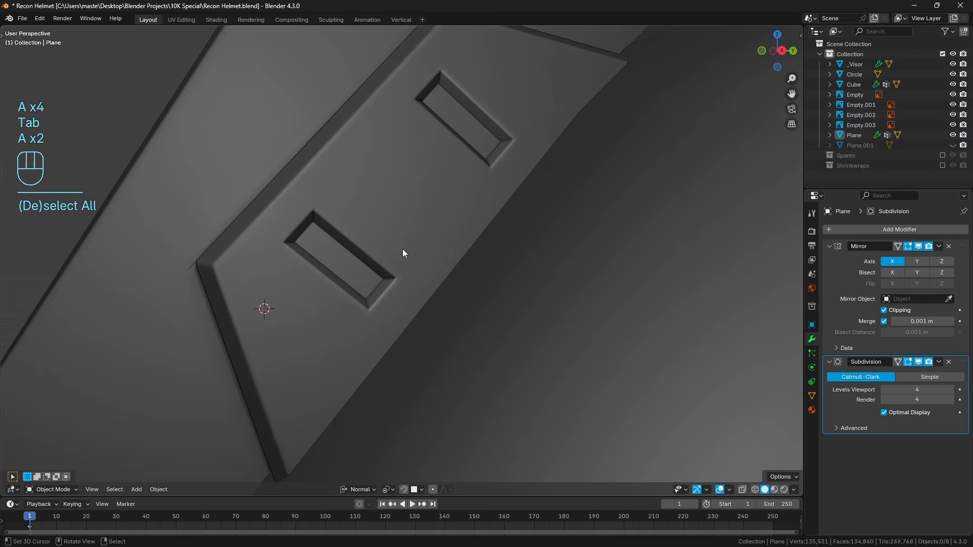
{"action": "mouse_move", "coordinate": [403, 250]}
{"action": "middle_mouse_down"}
{"action": "mouse_move", "coordinate": [365, 242]}
{"action": "mouse_move", "coordinate": [356, 257]}
{"action": "mouse_move", "coordinate": [363, 220]}
{"action": "middle_mouse_up"}
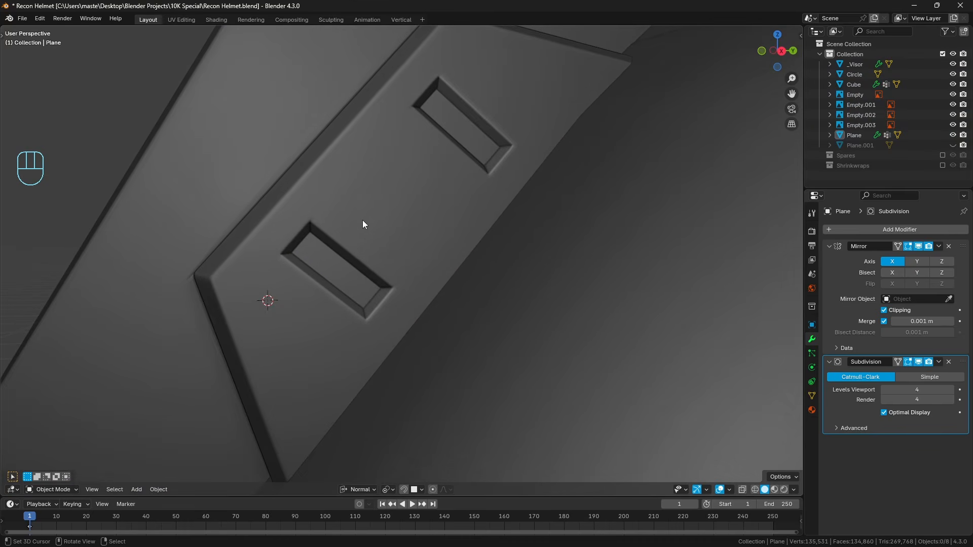
{"action": "scroll", "coordinate": [317, 226], "scroll_direction": "down", "scroll_amount": 1}
{"action": "middle_click_drag", "start_coordinate": [289, 241], "coordinate": [319, 246]}
Return to Edit Mode and remove the crease from the edge running up from the side pad's upper corner.
{"action": "key", "text": "Tab"}
{"action": "middle_click_drag", "start_coordinate": [398, 260], "coordinate": [444, 266], "text": "shift"}
{"action": "scroll", "coordinate": [444, 266], "scroll_direction": "up", "scroll_amount": 1}
{"action": "middle_click_drag", "start_coordinate": [384, 247], "coordinate": [370, 278]}
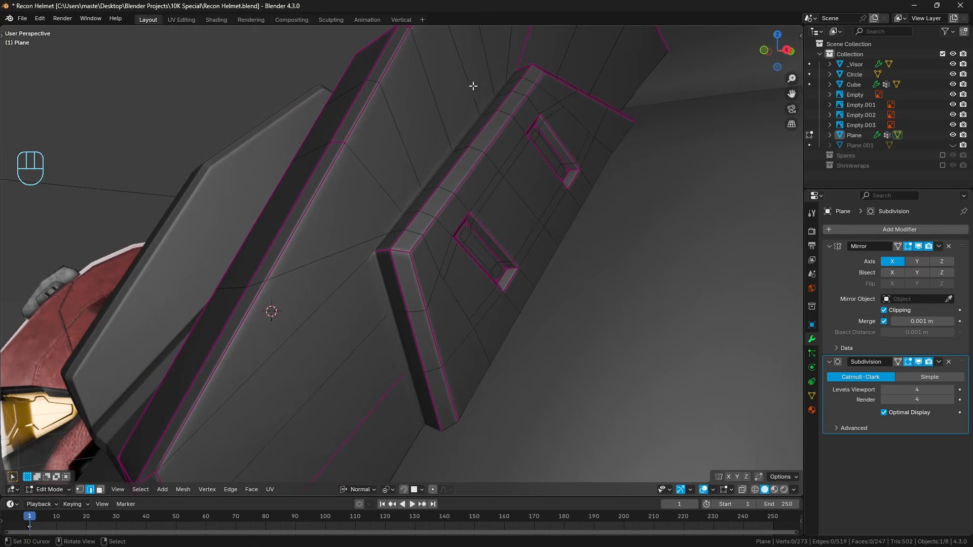
{"action": "middle_click_drag", "start_coordinate": [473, 86], "coordinate": [459, 215]}
{"action": "left_click", "coordinate": [471, 180], "text": "shift"}
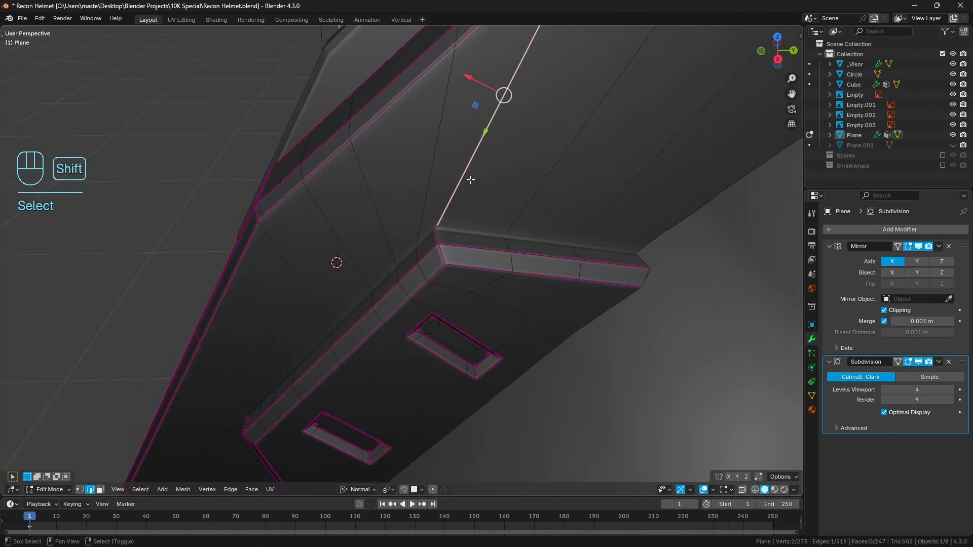
{"action": "key", "text": "shift+e"}
{"action": "key", "text": "a"}
{"action": "key", "text": "a"}
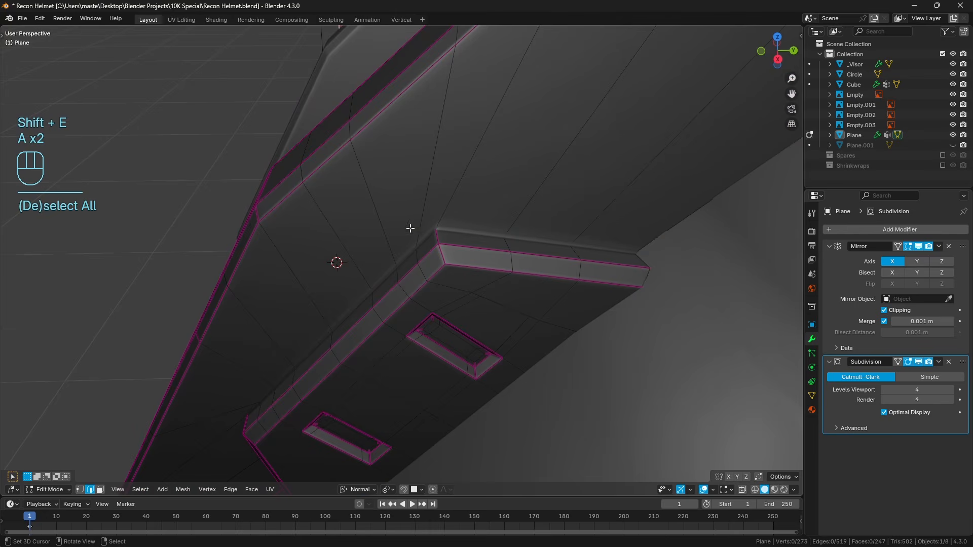
Turn off viewport subdivision, add a loop cut on the plate around the side pad, and slide it closer to the pad.
{"action": "left_click", "coordinate": [918, 363]}
{"action": "middle_click_drag", "start_coordinate": [570, 311], "coordinate": [610, 274]}
{"action": "scroll", "coordinate": [485, 226], "scroll_direction": "down", "scroll_amount": 1}
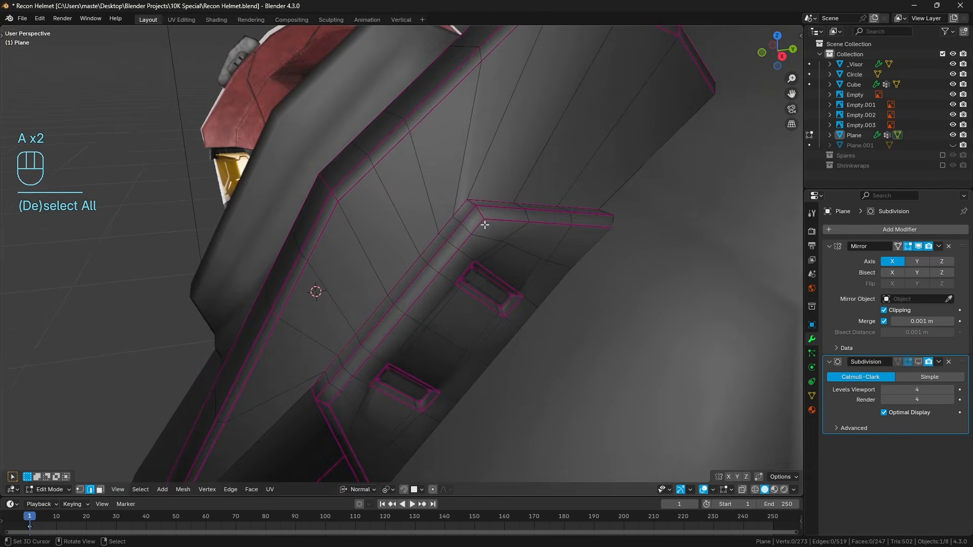
{"action": "middle_click_drag", "start_coordinate": [366, 317], "coordinate": [364, 280]}
{"action": "key", "text": "ctrl+r"}
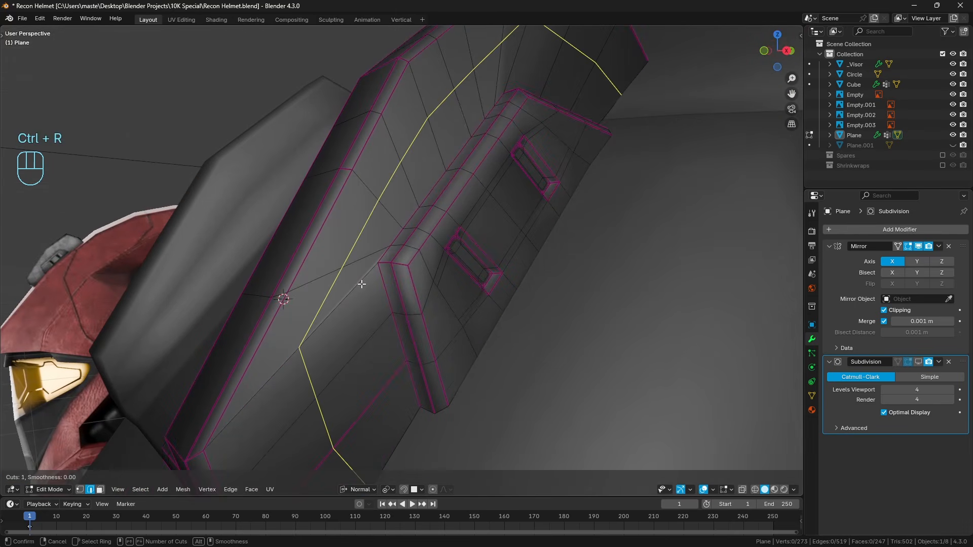
{"action": "left_click", "coordinate": [362, 285]}
{"action": "right_click", "coordinate": [403, 290]}
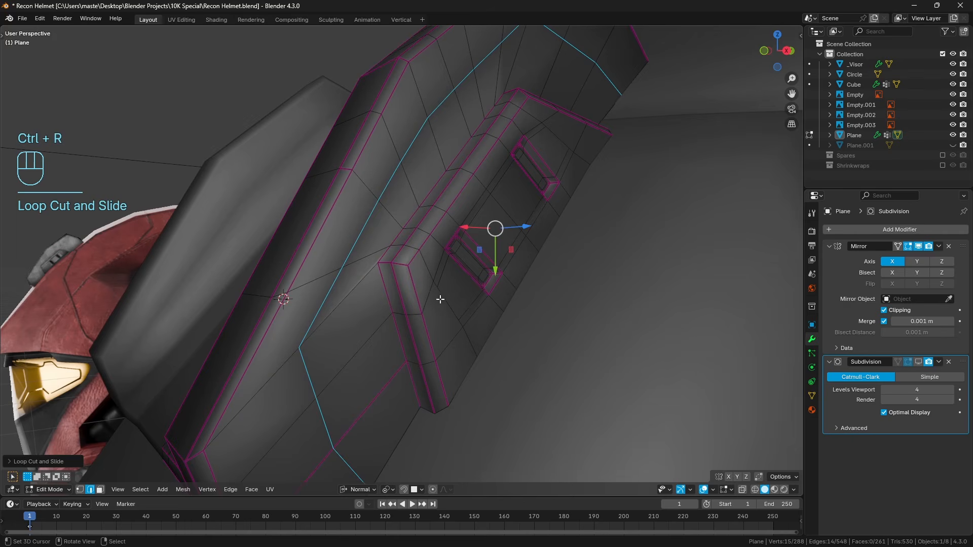
{"action": "key", "text": "g"}
{"action": "key", "text": "g"}
{"action": "key", "text": "g"}
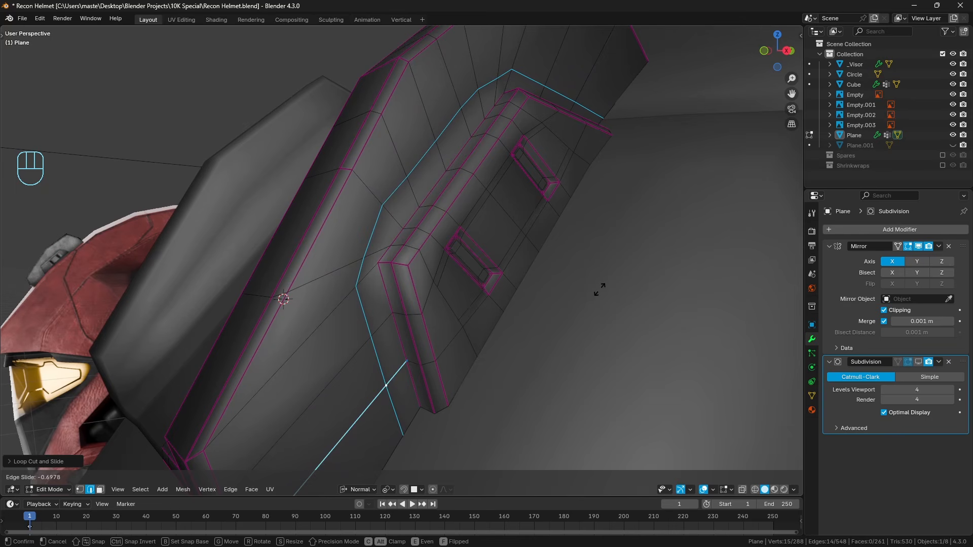
{"action": "left_click", "coordinate": [600, 289]}
{"action": "key", "text": "a"}
{"action": "key", "text": "a"}
Slide the surrounding loop's vertex just above the pad's lower corner upward along the loop.
{"action": "middle_click_drag", "start_coordinate": [384, 294], "coordinate": [466, 294]}
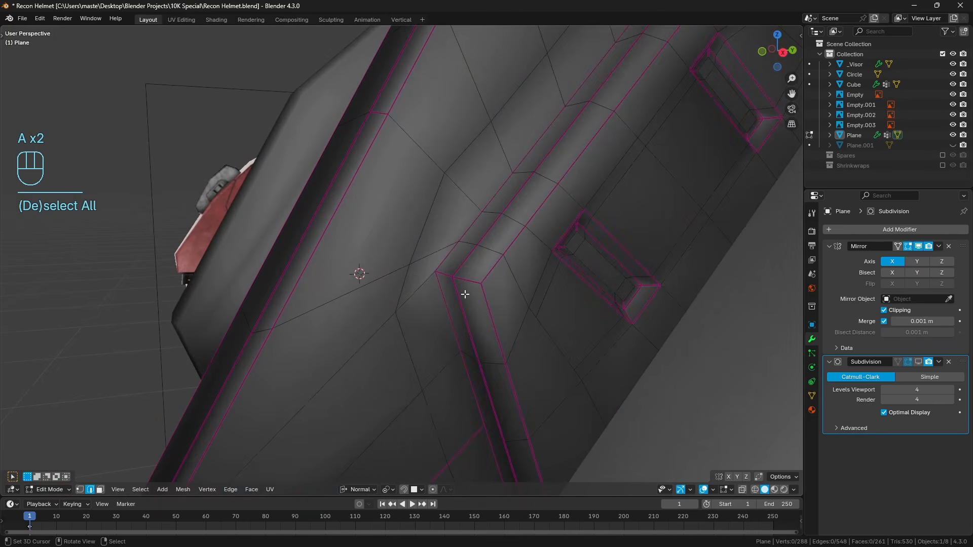
{"action": "left_click", "coordinate": [79, 489]}
{"action": "left_click", "coordinate": [410, 264]}
{"action": "key", "text": "g"}
{"action": "key", "text": "g"}
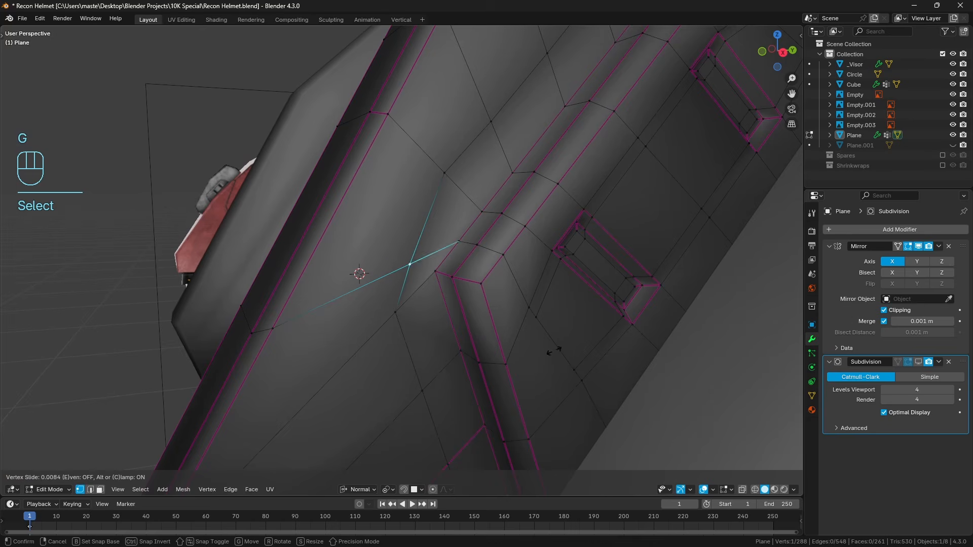
{"action": "left_click", "coordinate": [559, 303]}
{"action": "key", "text": "ctrl+z"}
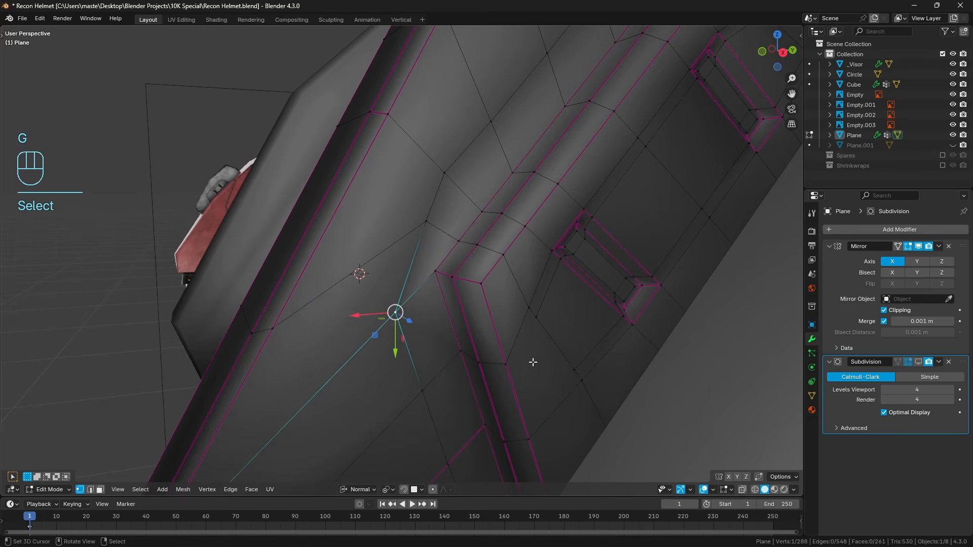
Vertex-slide the surrounding loop's lower corner vertex along its connected edges until it sits squarely beside the pad's lower corner.
{"action": "key", "text": "g"}
{"action": "key", "text": "g"}
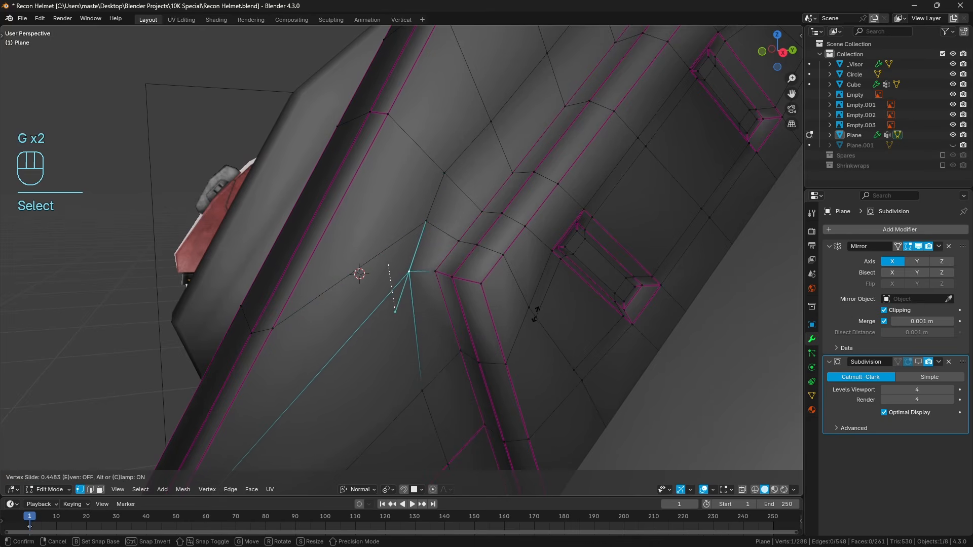
{"action": "left_click", "coordinate": [536, 313]}
{"action": "key", "text": "g"}
{"action": "key", "text": "g"}
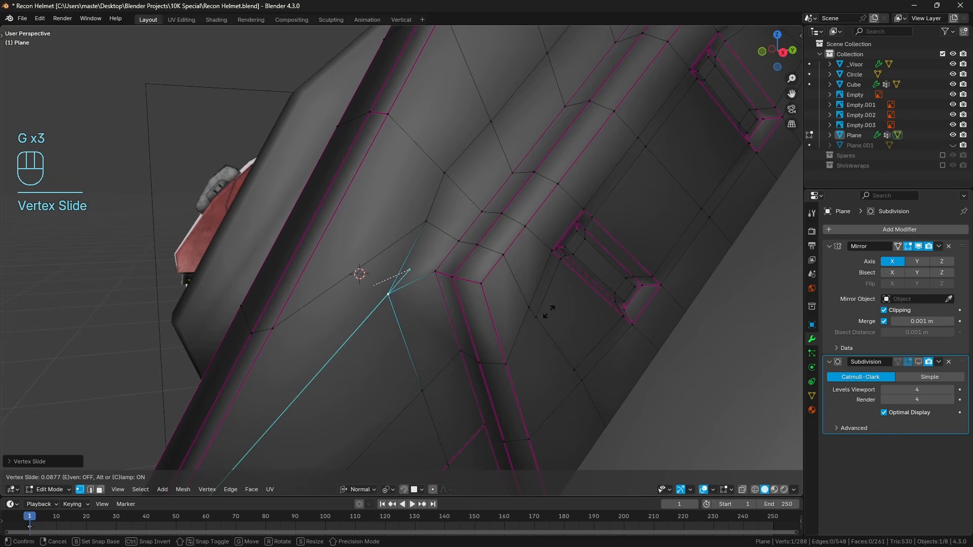
{"action": "left_click", "coordinate": [538, 314]}
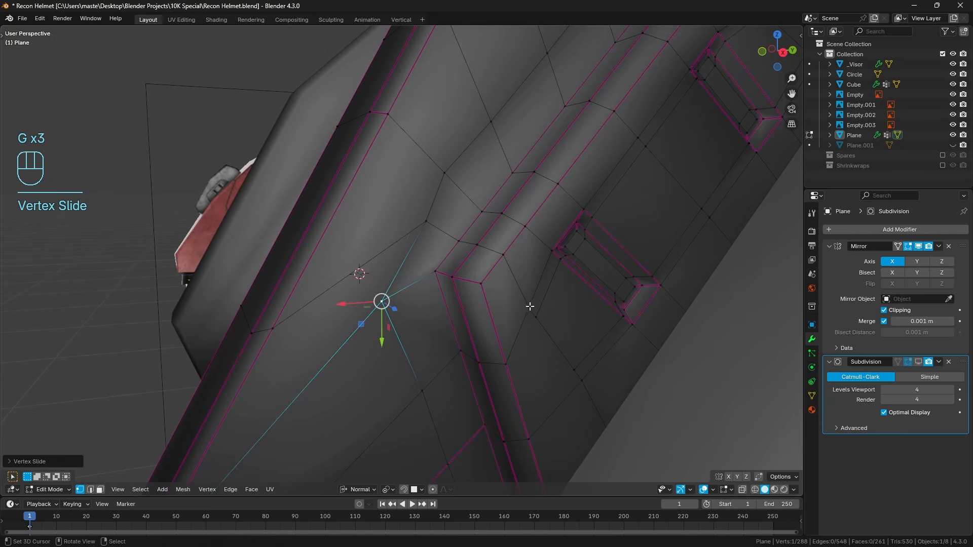
{"action": "key", "text": "g"}
{"action": "key", "text": "g"}
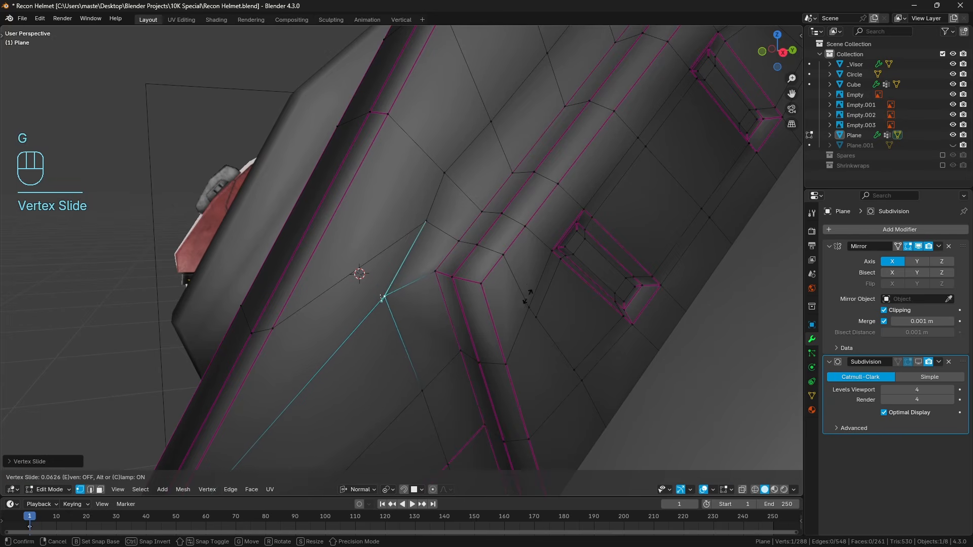
{"action": "left_click", "coordinate": [518, 245]}
{"action": "key", "text": "g"}
{"action": "key", "text": "g"}
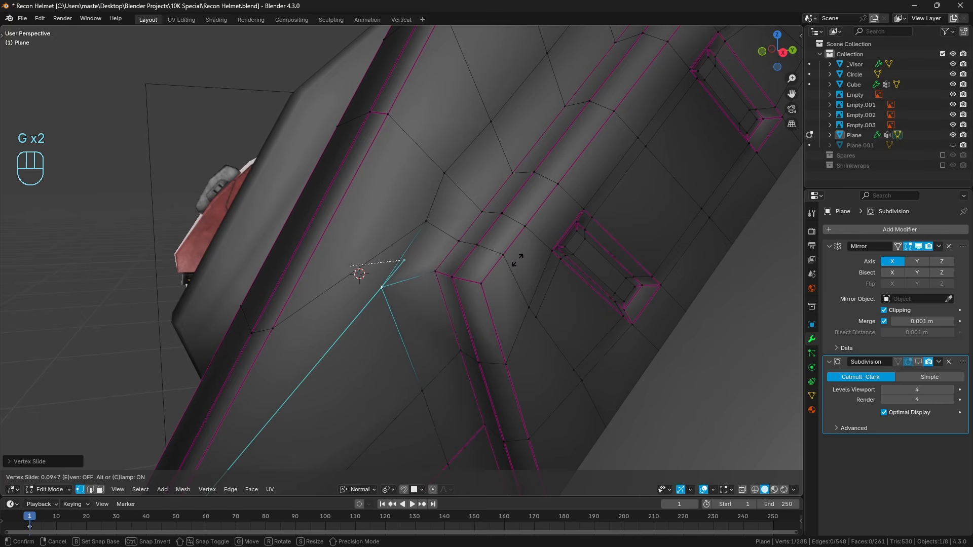
{"action": "left_click", "coordinate": [530, 257]}
Slide the vertex above that lower corner slightly along its cross edge toward the plate's outer bevel.
{"action": "left_click", "coordinate": [414, 218]}
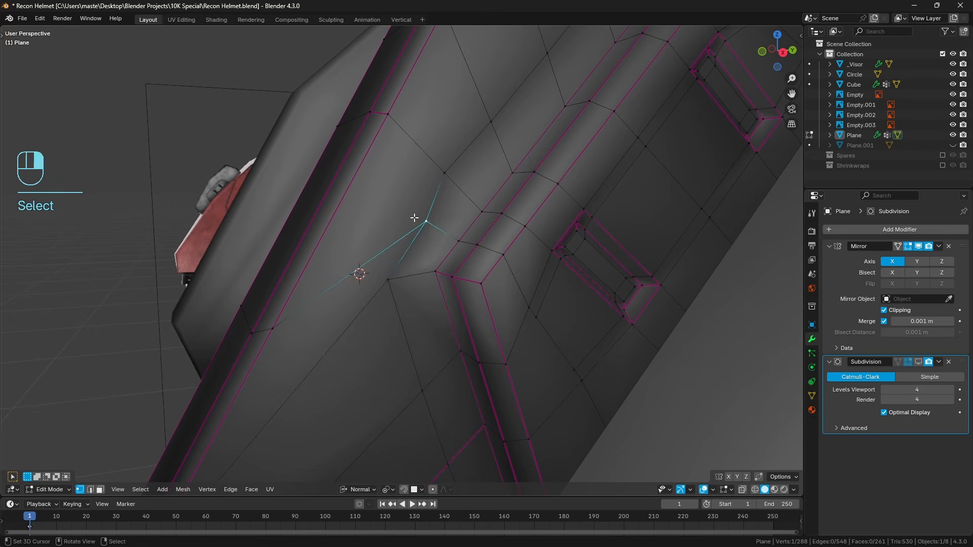
{"action": "key", "text": "g"}
{"action": "key", "text": "g"}
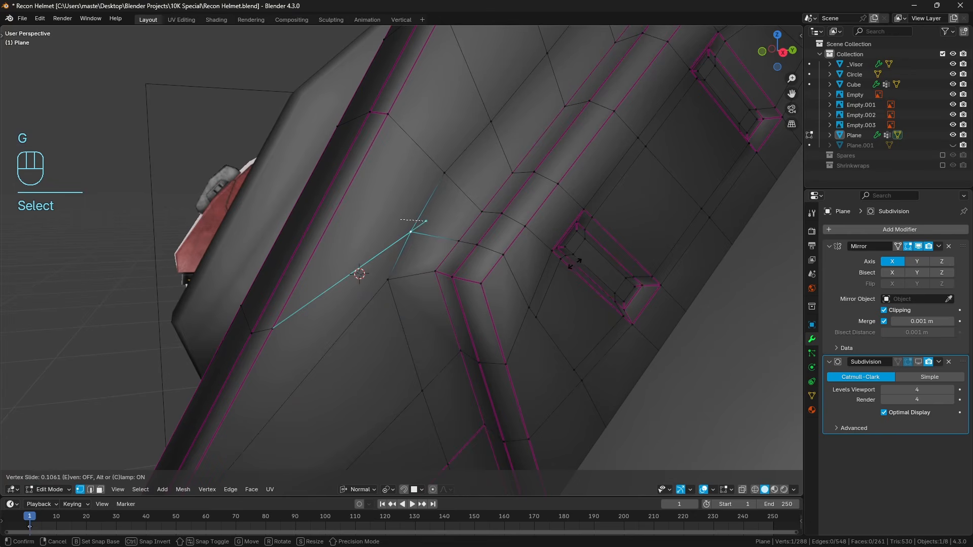
{"action": "left_click", "coordinate": [575, 263]}
{"action": "scroll", "coordinate": [558, 265], "scroll_direction": "down", "scroll_amount": 3}
{"action": "key", "text": "a"}
{"action": "key", "text": "a"}
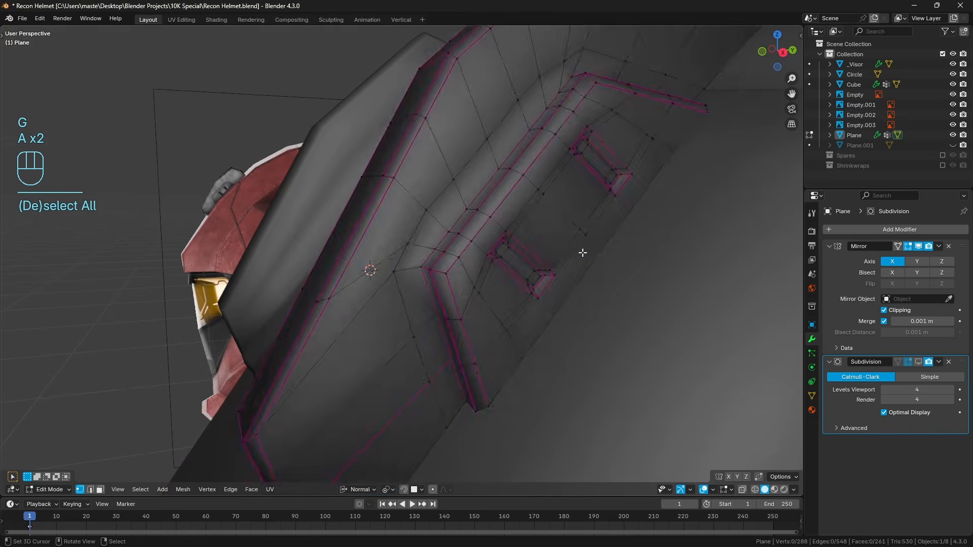
Slide the surrounding loop's vertex beside the pad's upper corner along the loop, away from the corner vertex.
{"action": "middle_click_drag", "start_coordinate": [583, 252], "coordinate": [542, 269]}
{"action": "scroll", "coordinate": [540, 266], "scroll_direction": "up", "scroll_amount": 3}
{"action": "right_click", "coordinate": [525, 234]}
{"action": "key", "text": "g"}
{"action": "key", "text": "g"}
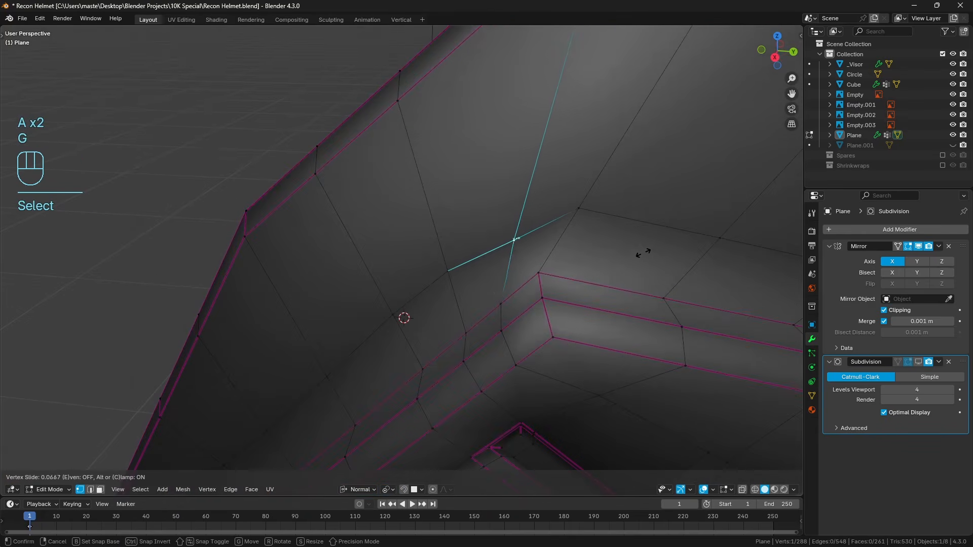
{"action": "left_click", "coordinate": [588, 214]}
{"action": "key", "text": "h"}
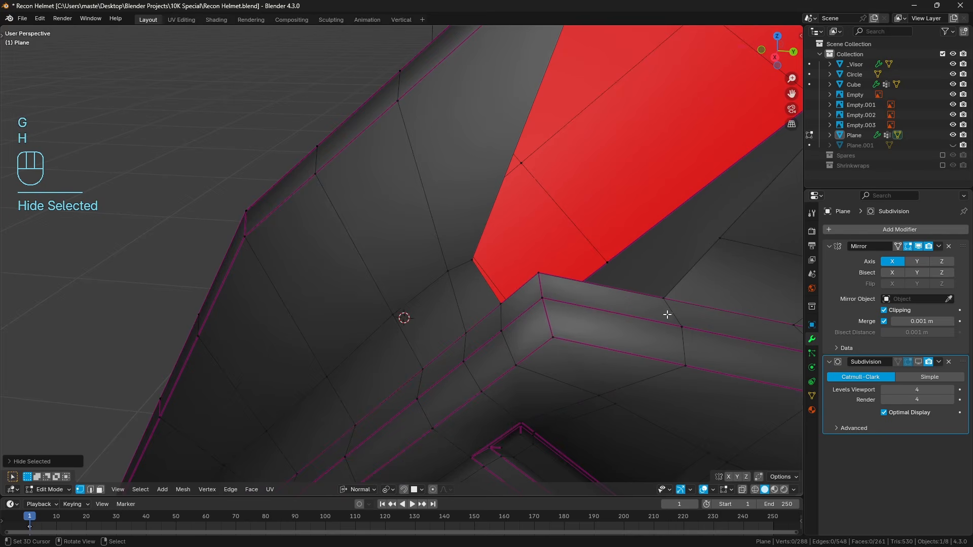
{"action": "key", "text": "ctrl+z"}
Vertex-slide the loop's upper corner vertex along the loop and up its long edge to sit above the pad's upper corner.
{"action": "key", "text": "g"}
{"action": "key", "text": "g"}
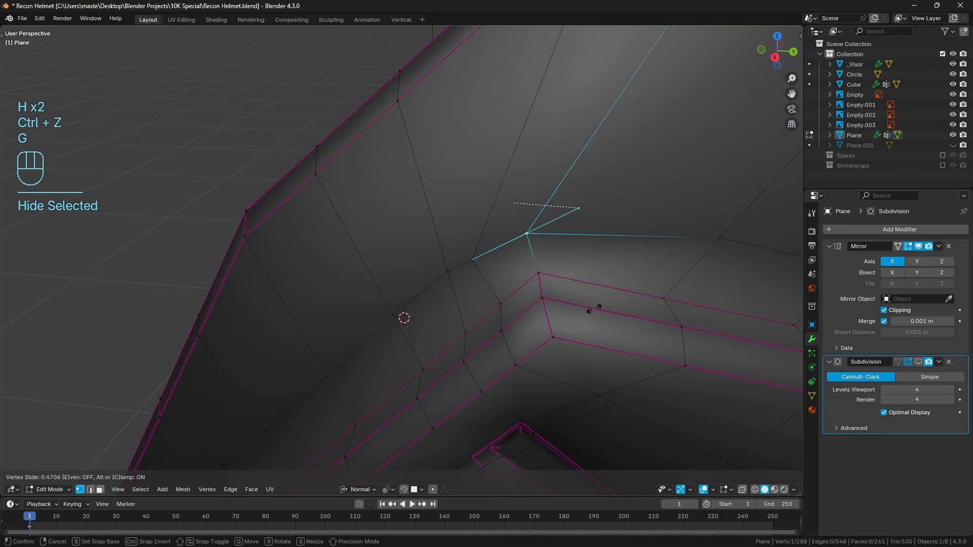
{"action": "left_click", "coordinate": [594, 309]}
{"action": "key", "text": "g"}
{"action": "key", "text": "g"}
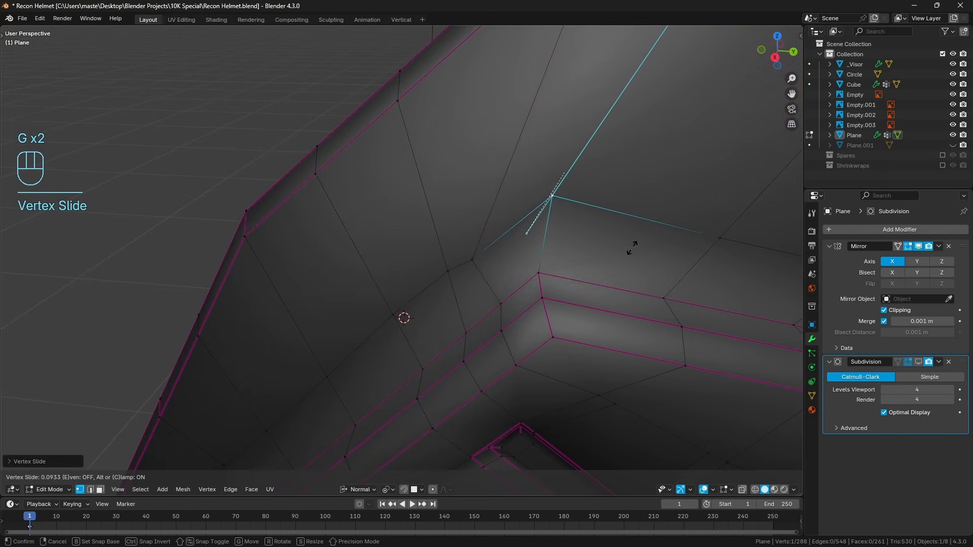
{"action": "left_click", "coordinate": [495, 265]}
Slide the vertex next to the upper corner back toward it to even out the loop's spacing.
{"action": "key", "text": "g"}
{"action": "key", "text": "g"}
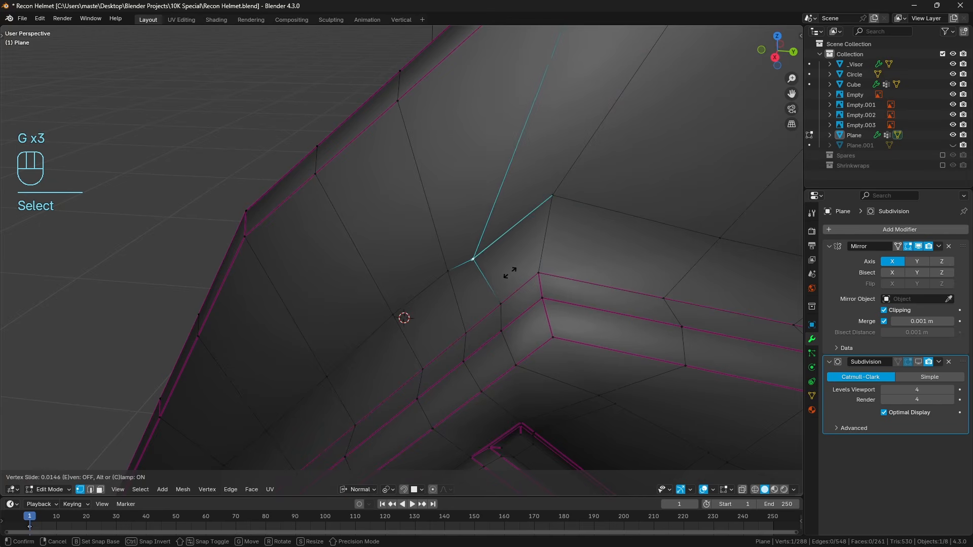
{"action": "left_click", "coordinate": [525, 263]}
{"action": "key", "text": "g"}
{"action": "key", "text": "g"}
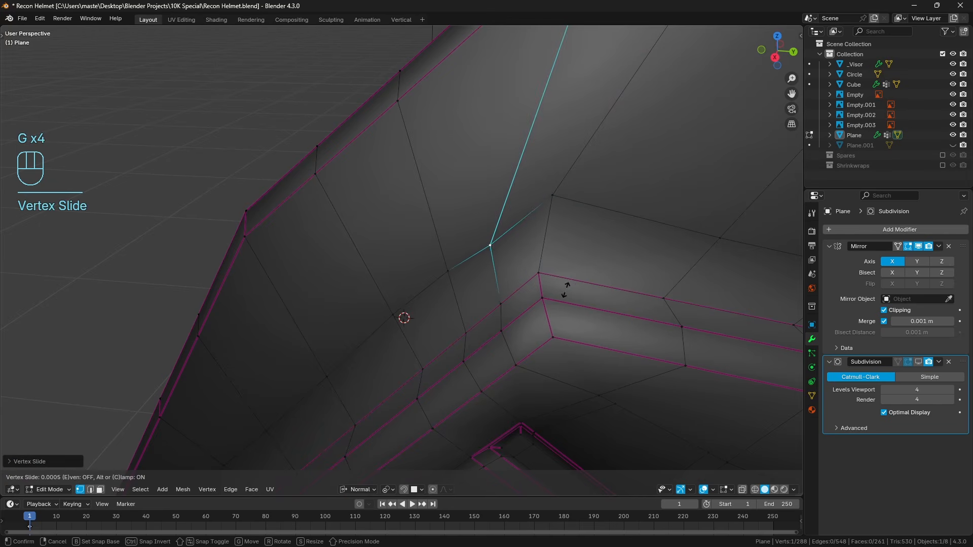
{"action": "left_click", "coordinate": [565, 285]}
{"action": "scroll", "coordinate": [509, 328], "scroll_direction": "down", "scroll_amount": 6}
{"action": "key", "text": "a"}
{"action": "key", "text": "a"}
{"action": "middle_click_drag", "start_coordinate": [508, 328], "coordinate": [528, 304]}
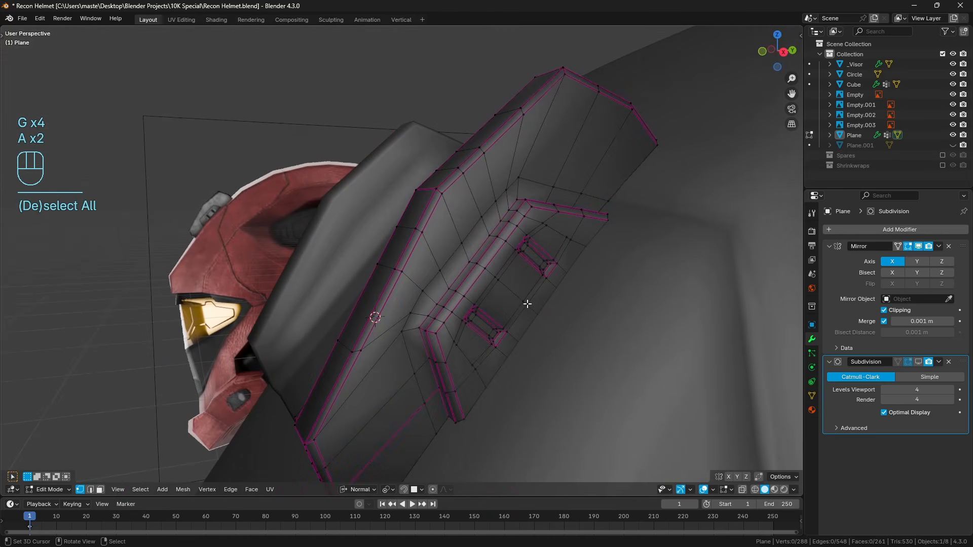
Edge-slide the loop surrounding the side pad closer to the pad's border, using even, flipped spacing, and clear the selection.
{"action": "left_click", "coordinate": [90, 490]}
{"action": "left_click", "coordinate": [436, 277], "text": "alt"}
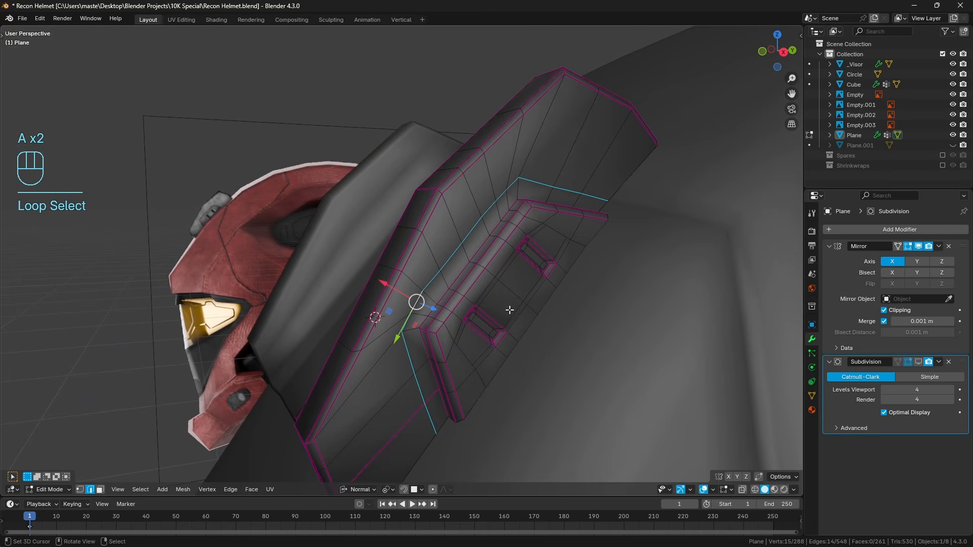
{"action": "key", "text": "g"}
{"action": "key", "text": "g"}
{"action": "key", "text": "e"}
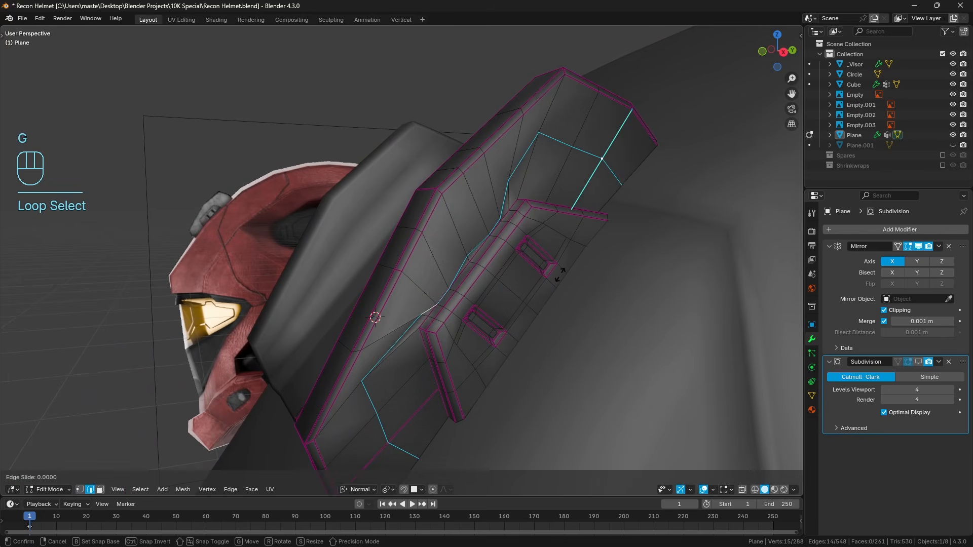
{"action": "key", "text": "f"}
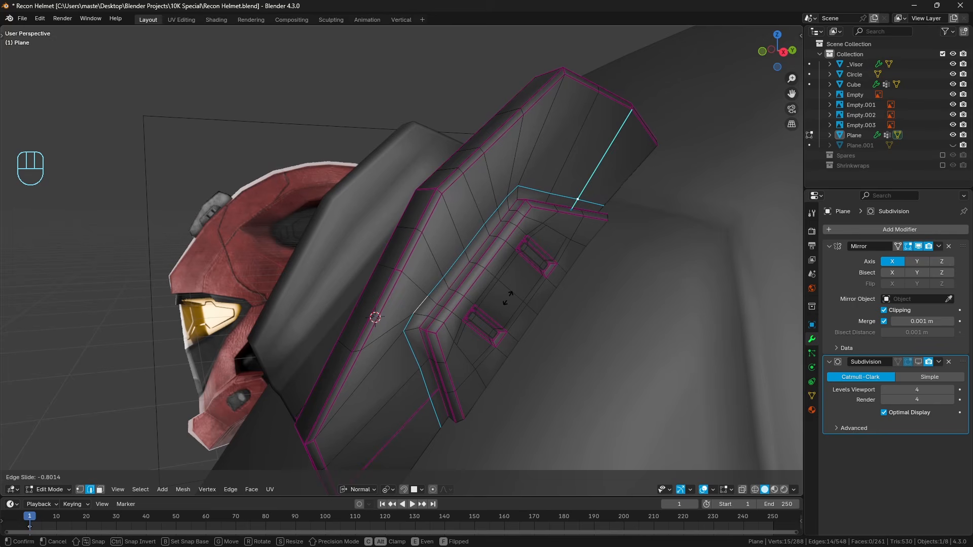
{"action": "left_click", "coordinate": [509, 297]}
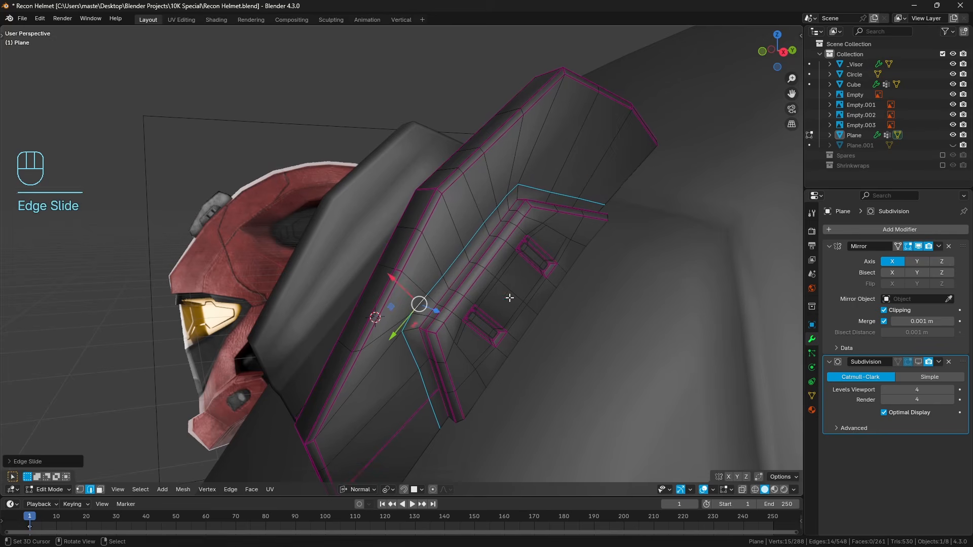
{"action": "middle_click_drag", "start_coordinate": [459, 304], "coordinate": [480, 286]}
{"action": "scroll", "coordinate": [478, 306], "scroll_direction": "up", "scroll_amount": 2}
{"action": "key", "text": "a"}
{"action": "key", "text": "a"}
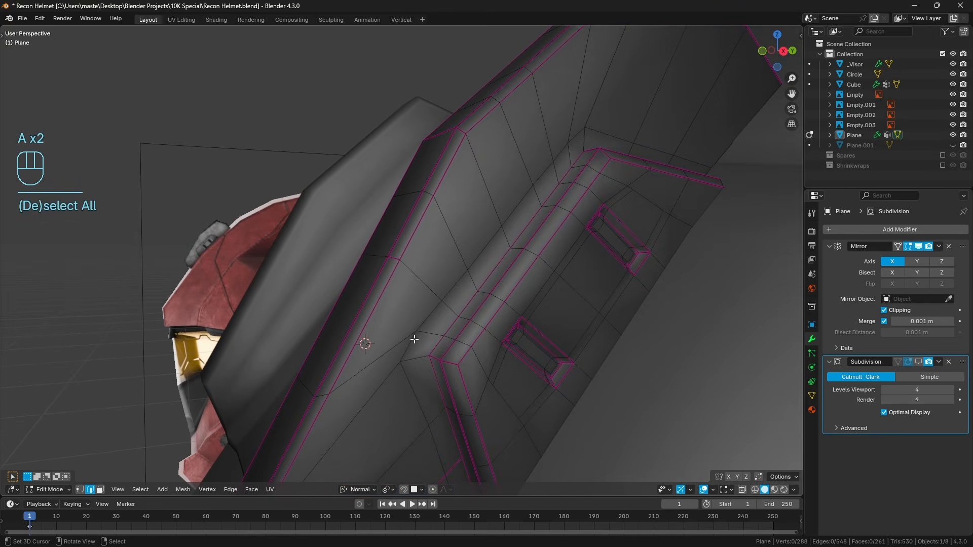
Space the vertices along the surrounding loop's long side evenly and straighten them with LoopTools Gstretch.
{"action": "left_click", "coordinate": [407, 345]}
{"action": "left_click", "coordinate": [577, 135], "text": "ctrl"}
{"action": "key", "text": "q"}
{"action": "mouse_move", "coordinate": [688, 147]}
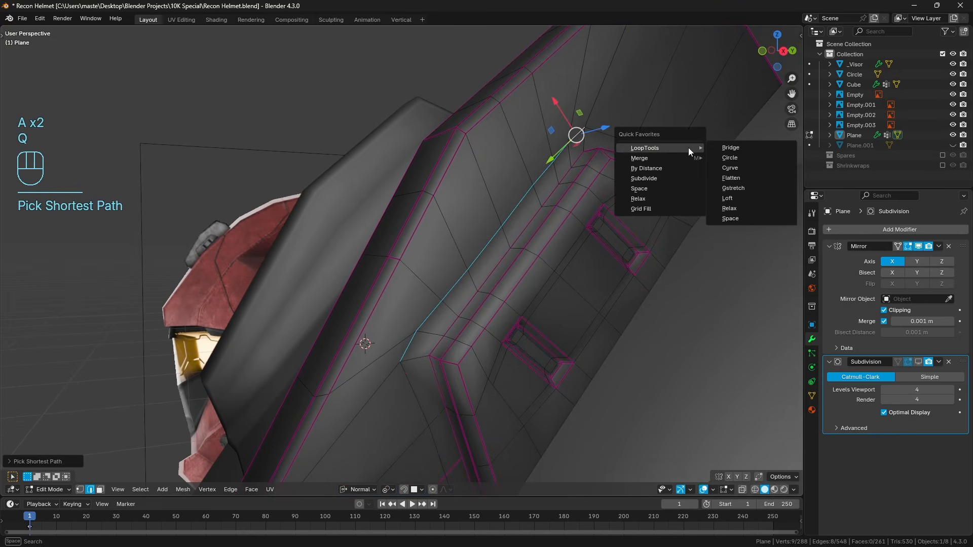
{"action": "left_click", "coordinate": [670, 184]}
{"action": "key", "text": "q"}
{"action": "mouse_move", "coordinate": [650, 143]}
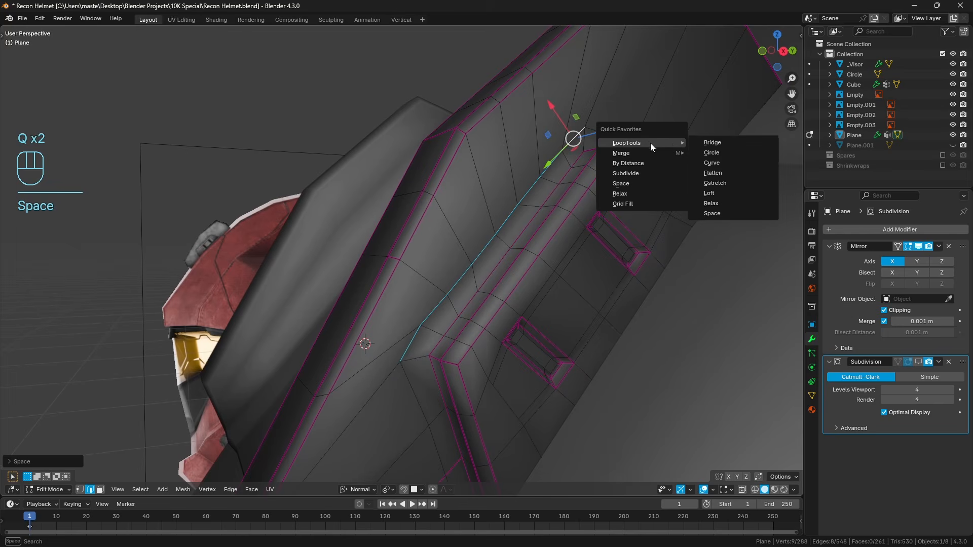
{"action": "left_click", "coordinate": [715, 183]}
Straighten the surrounding loop's lower short side with LoopTools Gstretch.
{"action": "scroll", "coordinate": [591, 209], "scroll_direction": "down", "scroll_amount": 3, "text": "shift"}
{"action": "left_click", "coordinate": [435, 319]}
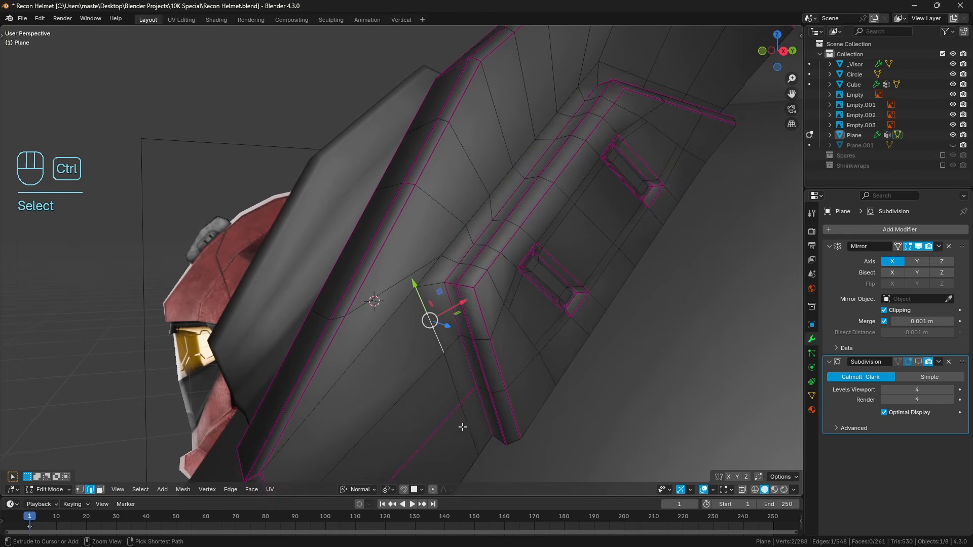
{"action": "left_click", "coordinate": [461, 426], "text": "ctrl"}
{"action": "key", "text": "q"}
{"action": "mouse_move", "coordinate": [646, 258]}
{"action": "left_click", "coordinate": [699, 299]}
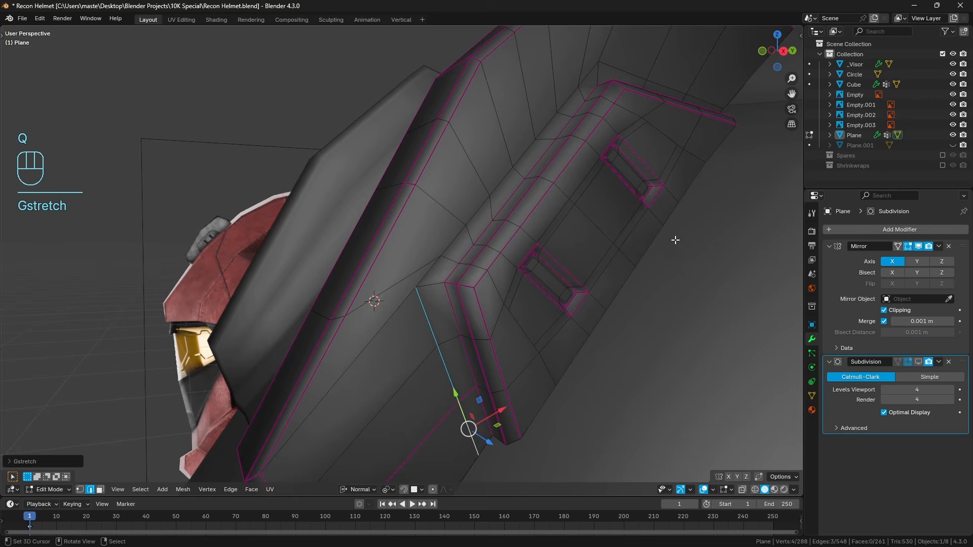
Straighten the surrounding loop's upper short side with LoopTools Gstretch and clear the selection.
{"action": "scroll", "coordinate": [640, 248], "scroll_direction": "down", "scroll_amount": 3, "text": "shift"}
{"action": "left_click", "coordinate": [608, 107]}
{"action": "left_click", "coordinate": [750, 144], "text": "ctrl"}
{"action": "key", "text": "q"}
{"action": "mouse_move", "coordinate": [762, 149]}
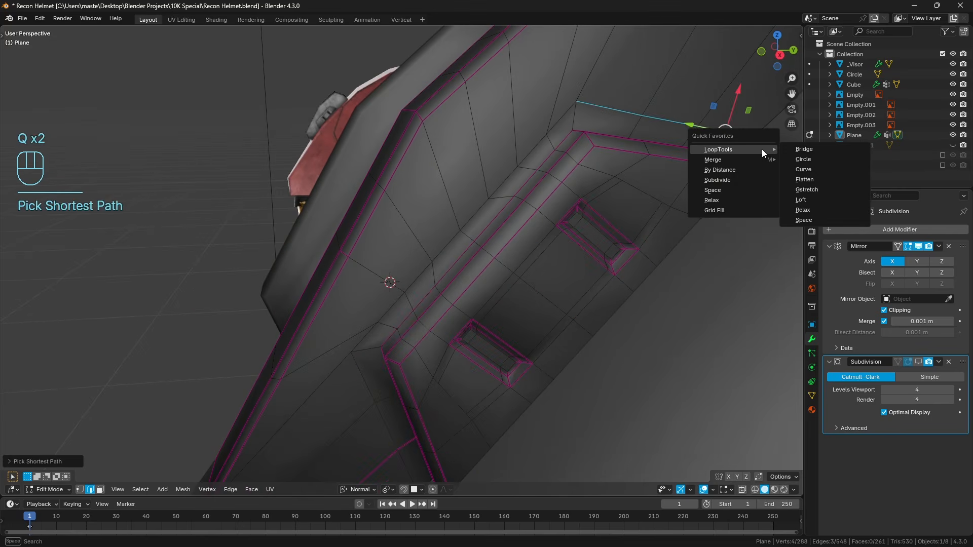
{"action": "left_click", "coordinate": [806, 194]}
{"action": "key", "text": "a"}
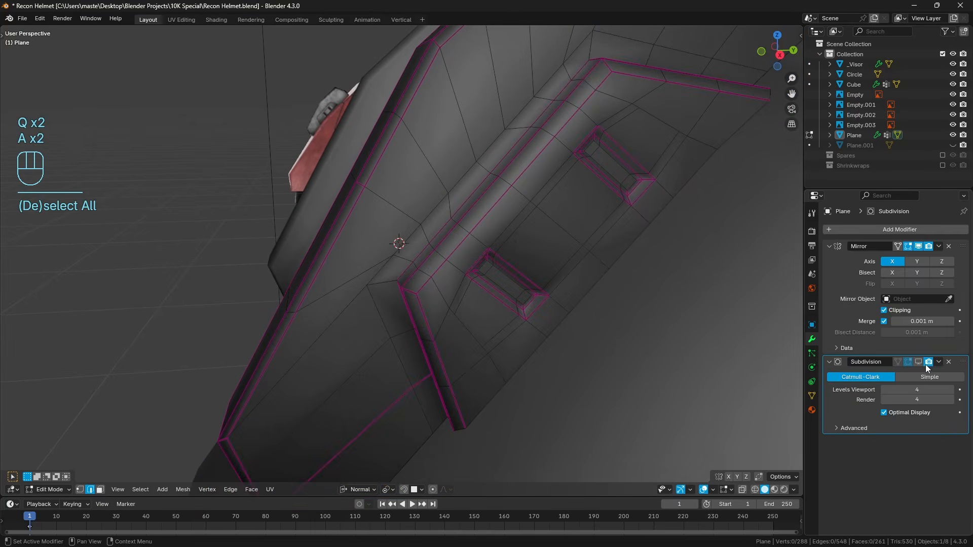
Enable the Subdivision modifier's viewport display and check the smoothed plate and slotted pad in Object Mode before returning to editing.
{"action": "left_click", "coordinate": [918, 362]}
{"action": "middle_click_drag", "start_coordinate": [630, 361], "coordinate": [471, 302]}
{"action": "key", "text": "a"}
{"action": "key", "text": "a"}
{"action": "key", "text": "Tab"}
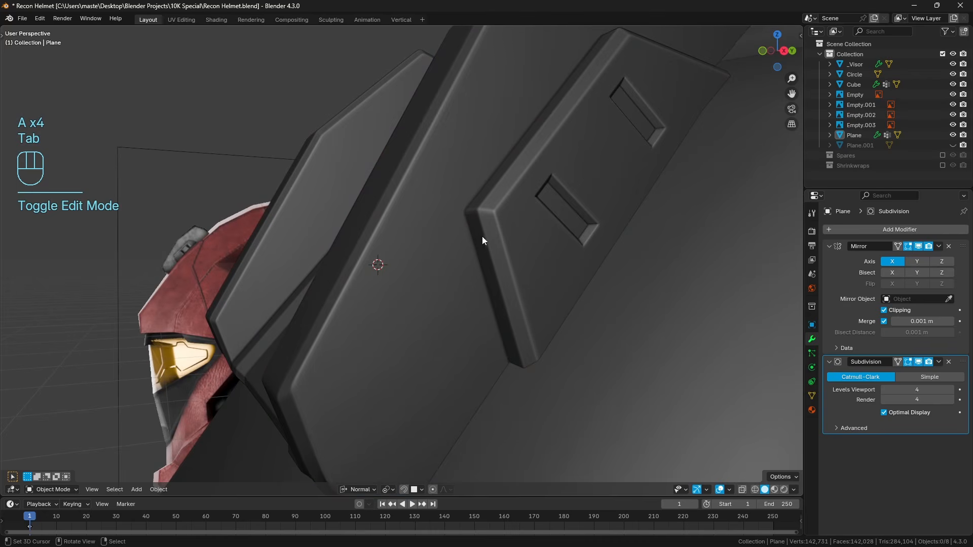
{"action": "middle_click_drag", "start_coordinate": [424, 324], "coordinate": [392, 311]}
{"action": "key", "text": "Tab"}
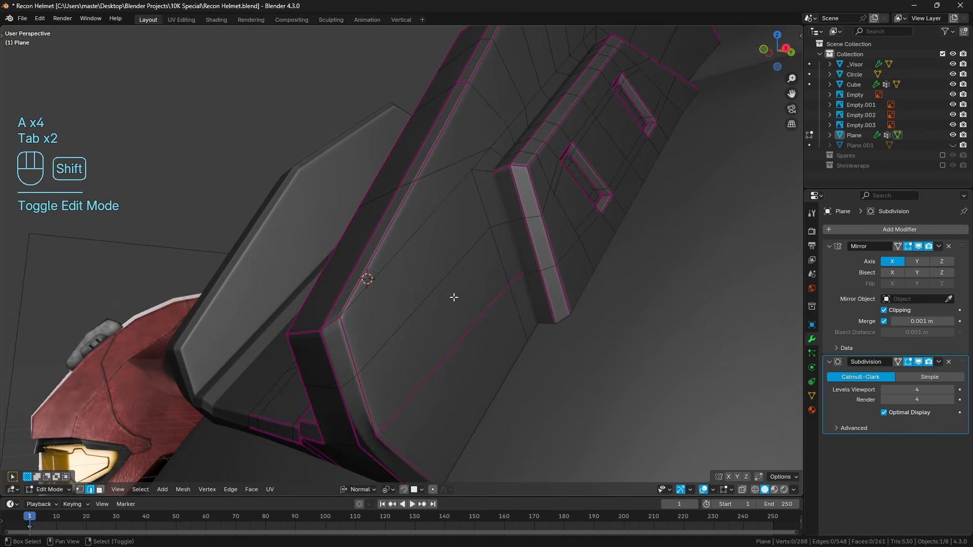
{"action": "middle_click_drag", "start_coordinate": [452, 296], "coordinate": [469, 284], "text": "shift"}
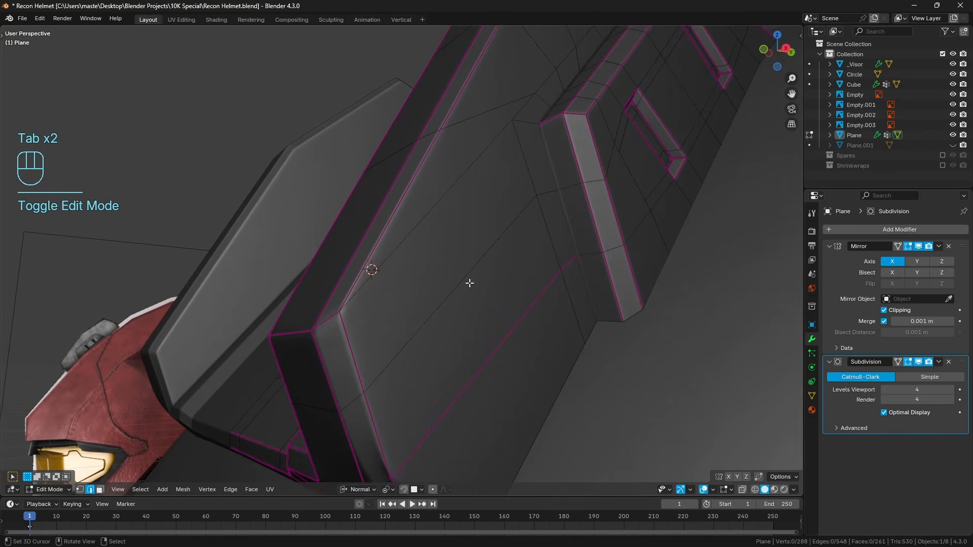
Select the vertex at the side plate's lower inner bevel corner and examine the smoothed corner in Object Mode.
{"action": "left_click", "coordinate": [84, 490]}
{"action": "left_click", "coordinate": [340, 311]}
{"action": "key", "text": "KP_Decimal"}
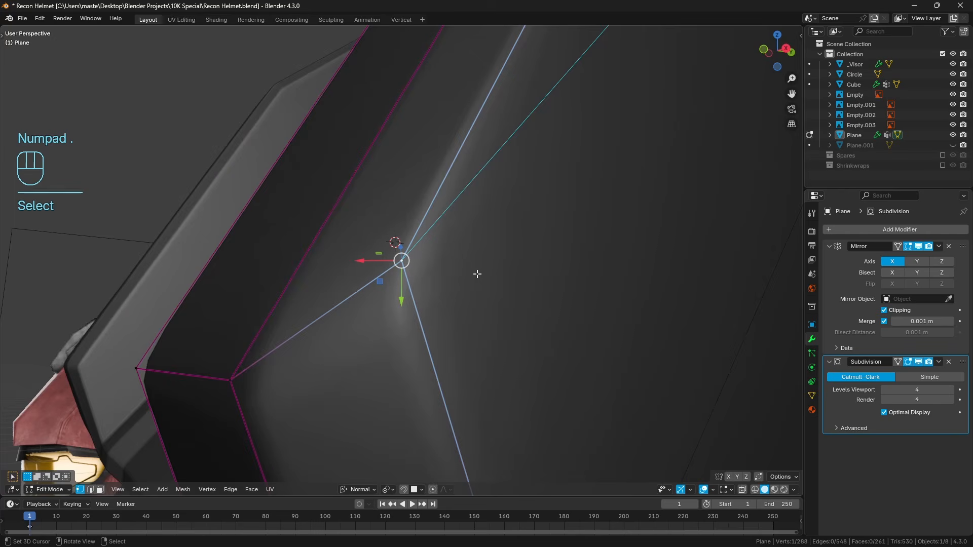
{"action": "scroll", "coordinate": [471, 274], "scroll_direction": "down", "scroll_amount": 4}
{"action": "key", "text": "Tab"}
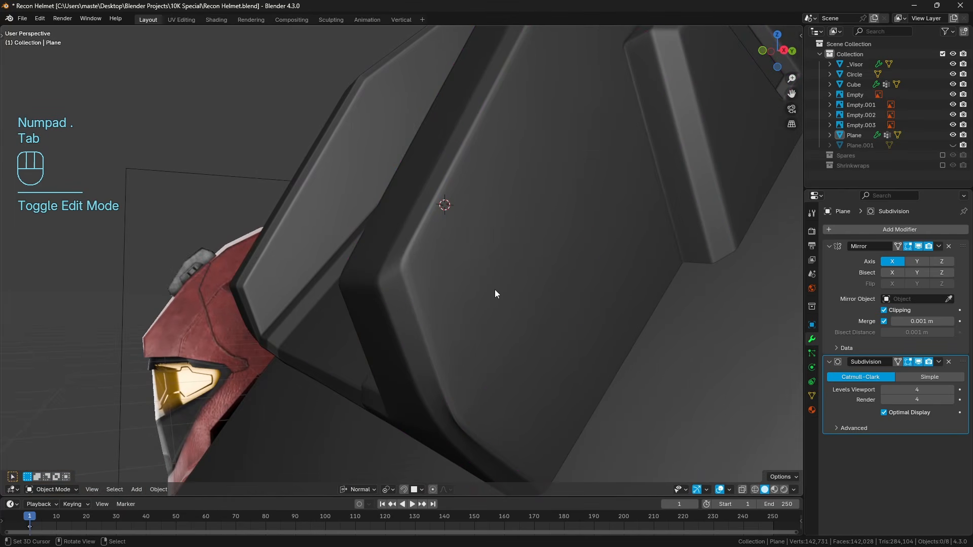
{"action": "key", "text": "n"}
{"action": "left_click", "coordinate": [796, 40]}
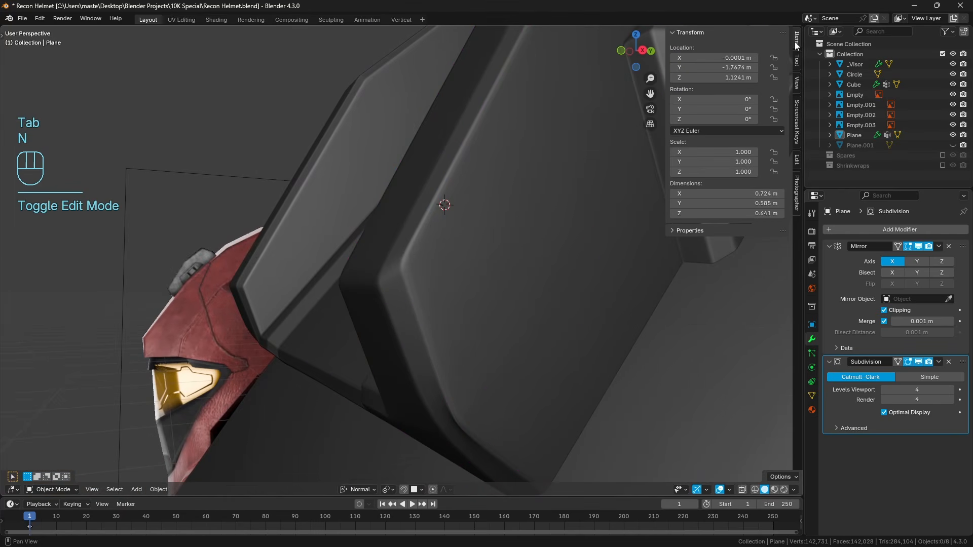
{"action": "key", "text": "n"}
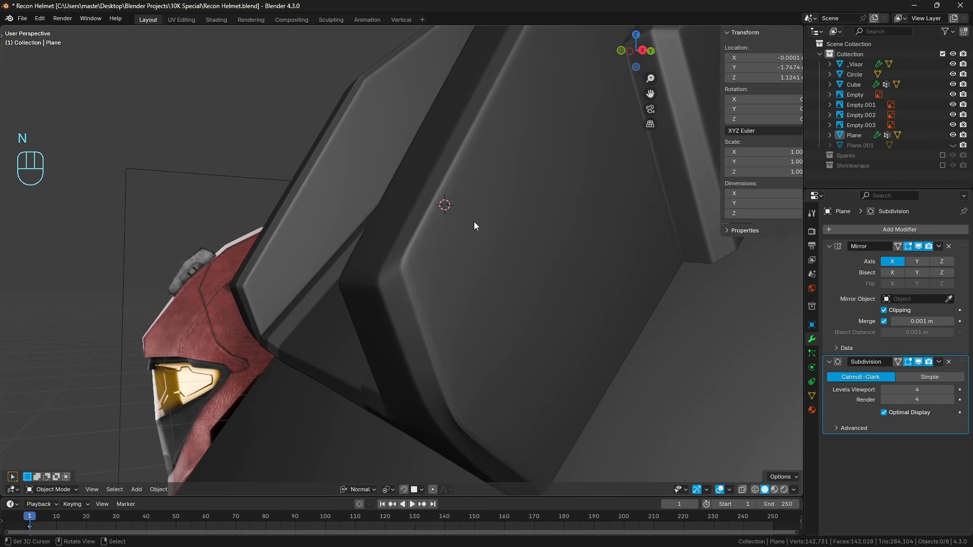
{"action": "left_click", "coordinate": [474, 221]}
Vertex-slide the side plate's lower bevel corner vertex slightly down its edge to even out the corner, and clear the selection.
{"action": "key", "text": "Tab"}
{"action": "middle_click_drag", "start_coordinate": [441, 238], "coordinate": [396, 332]}
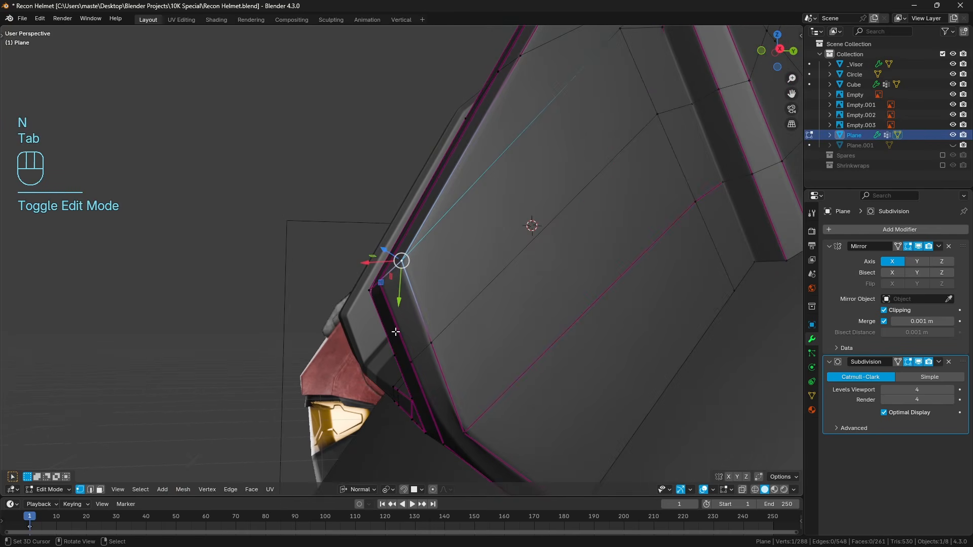
{"action": "middle_click_drag", "start_coordinate": [459, 306], "coordinate": [518, 298]}
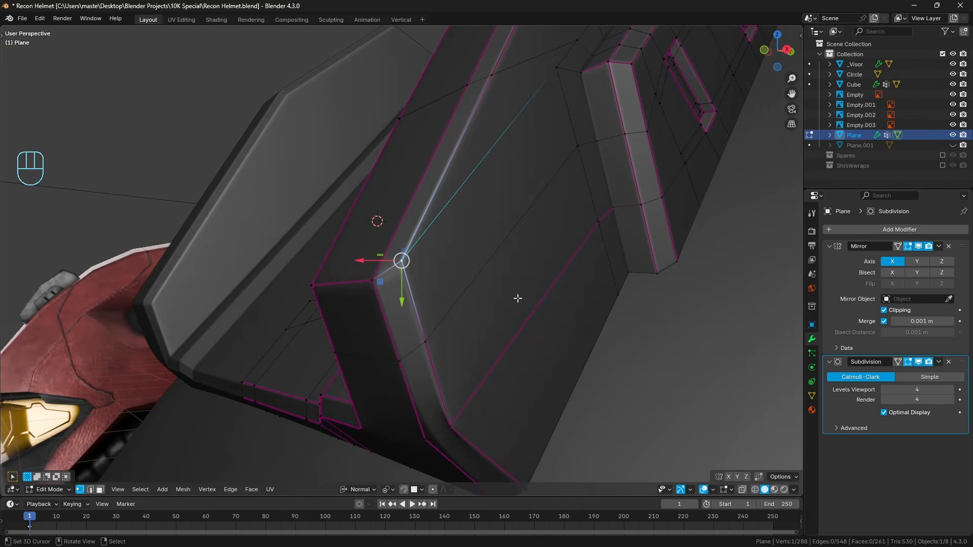
{"action": "key", "text": "g"}
{"action": "key", "text": "g"}
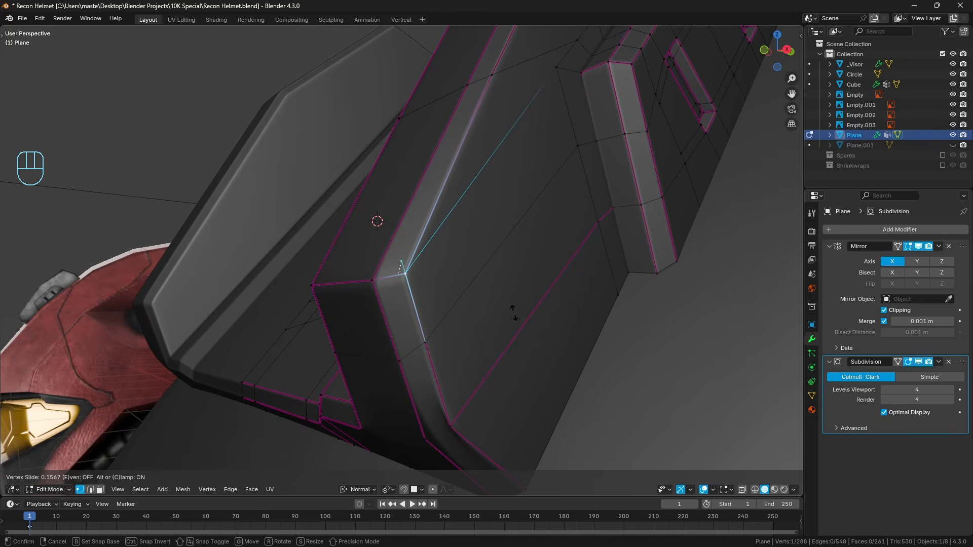
{"action": "left_click", "coordinate": [514, 313]}
{"action": "middle_click_drag", "start_coordinate": [514, 309], "coordinate": [389, 366]}
{"action": "key", "text": "a"}
{"action": "key", "text": "a"}
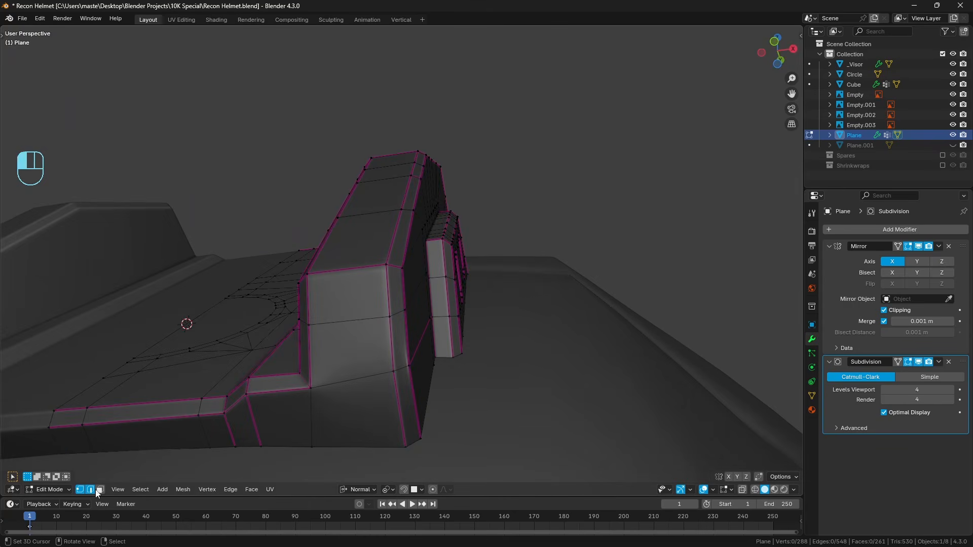
Adjust the edge crease on the short cross edge of the side plate's lower outer bevel and clear the selection.
{"action": "left_click", "coordinate": [400, 370], "text": "shift"}
{"action": "key", "text": "shift+e"}
{"action": "left_click", "coordinate": [401, 368]}
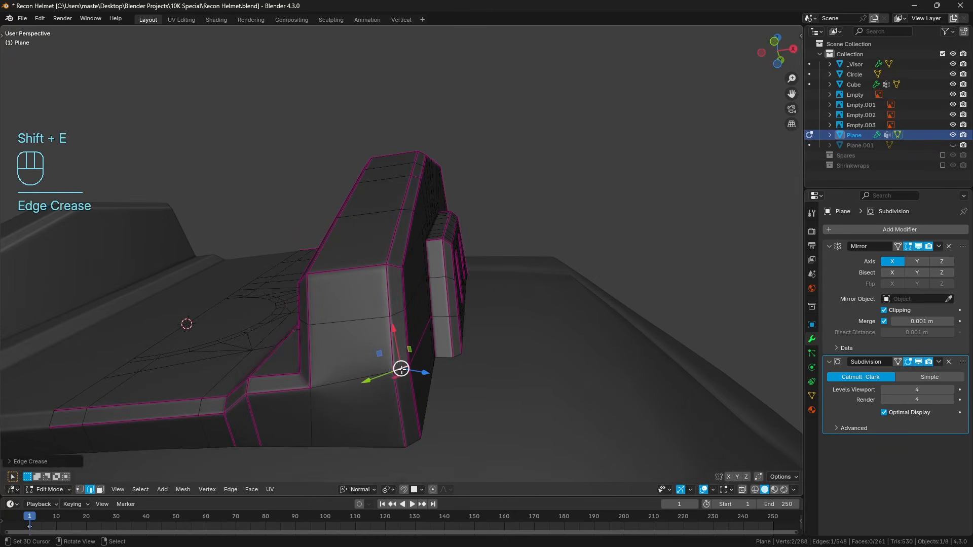
{"action": "key", "text": "a"}
{"action": "key", "text": "a"}
{"action": "middle_click_drag", "start_coordinate": [430, 362], "coordinate": [412, 341]}
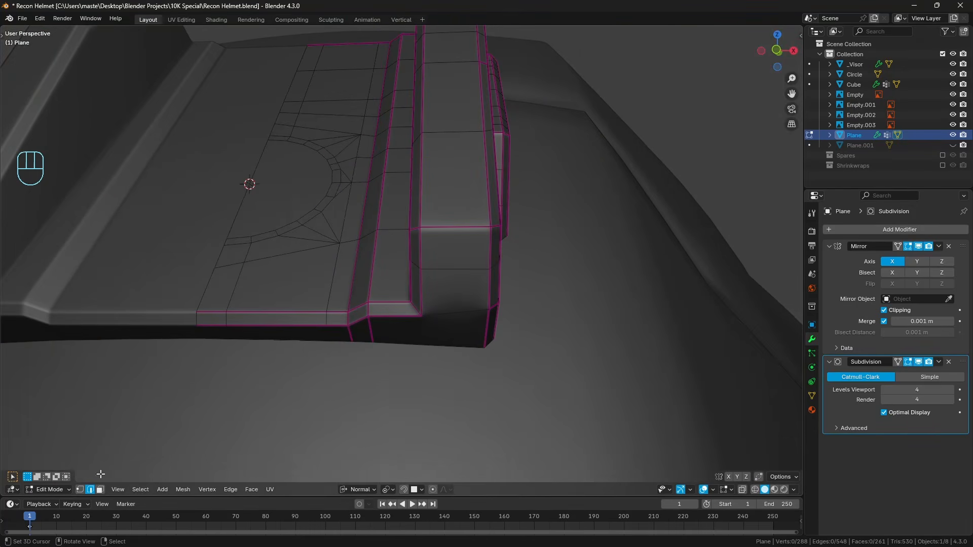
Select only the half-disc face beside the mirror line in the middle of the light mount, seen from the front.
{"action": "left_click", "coordinate": [99, 490]}
{"action": "left_click", "coordinate": [217, 327]}
{"action": "left_click", "coordinate": [449, 330], "text": "ctrl"}
{"action": "key", "text": "a"}
{"action": "key", "text": "a"}
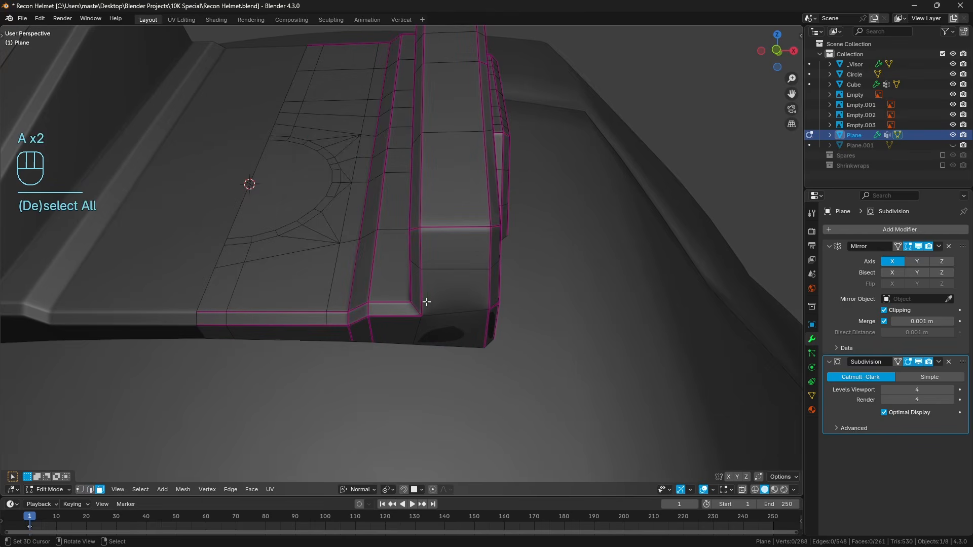
{"action": "right_click", "coordinate": [219, 333]}
{"action": "key", "text": "a"}
{"action": "key", "text": "a"}
{"action": "right_click", "coordinate": [288, 192], "text": "shift"}
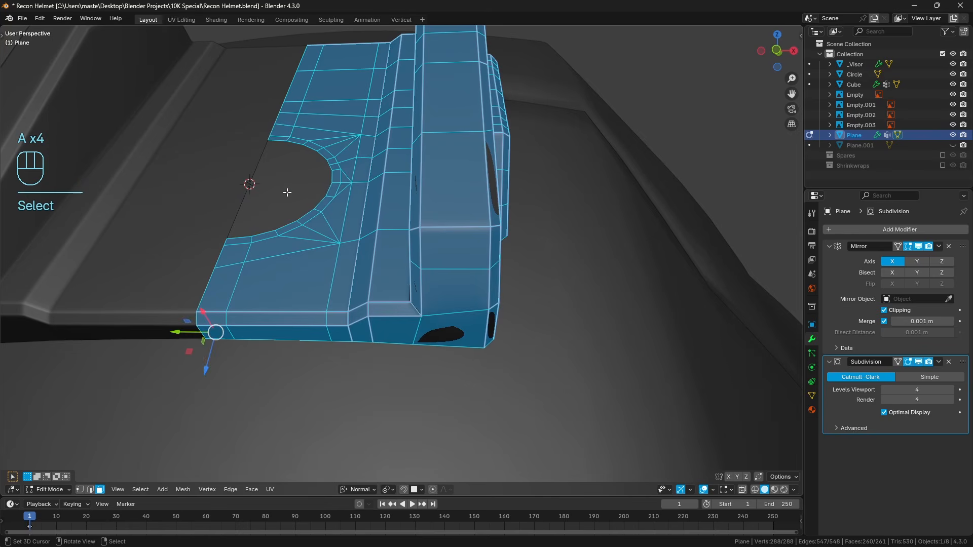
{"action": "key", "text": "a"}
{"action": "right_click", "coordinate": [310, 211]}
{"action": "key", "text": "KP_1"}
{"action": "middle_click_drag", "start_coordinate": [298, 196], "coordinate": [477, 337], "text": "shift"}
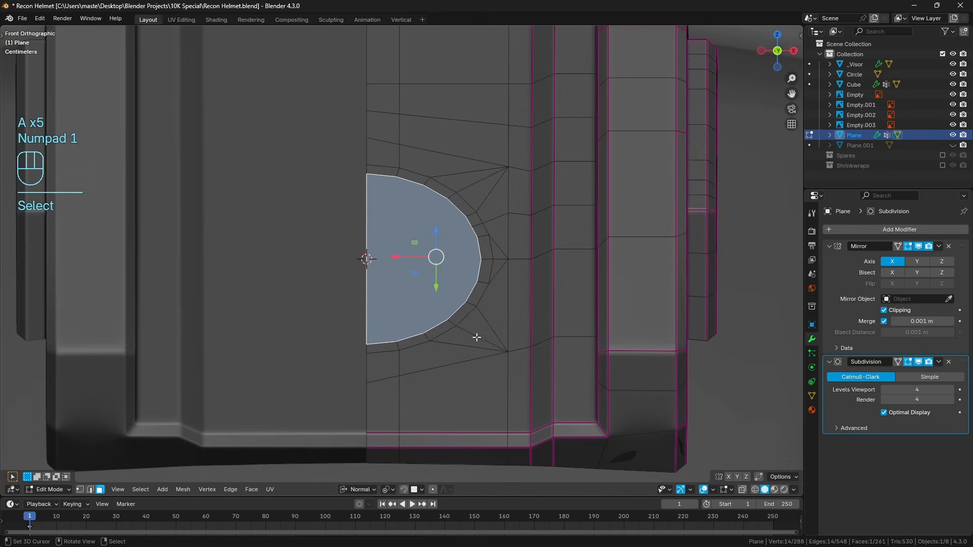
{"action": "scroll", "coordinate": [443, 282], "scroll_direction": "up", "scroll_amount": 2}
{"action": "key", "text": "z"}
{"action": "key", "text": "z"}
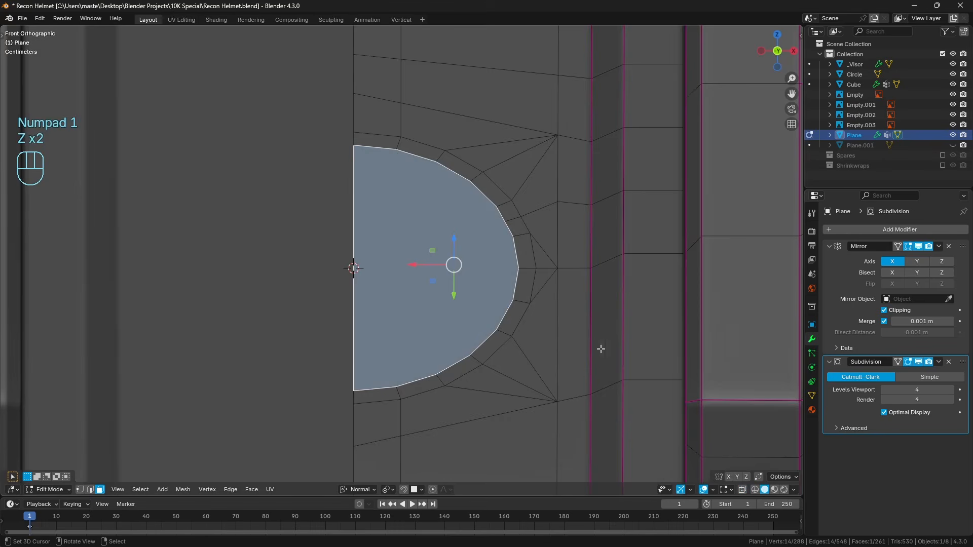
Hide the subdivision in the viewport and apply the Mirror modifier to turn the light mount into one full mesh.
{"action": "left_click", "coordinate": [919, 363]}
{"action": "scroll", "coordinate": [550, 306], "scroll_direction": "down", "scroll_amount": 3}
{"action": "middle_click_drag", "start_coordinate": [550, 306], "coordinate": [469, 342]}
{"action": "middle_click_drag", "start_coordinate": [535, 305], "coordinate": [526, 312]}
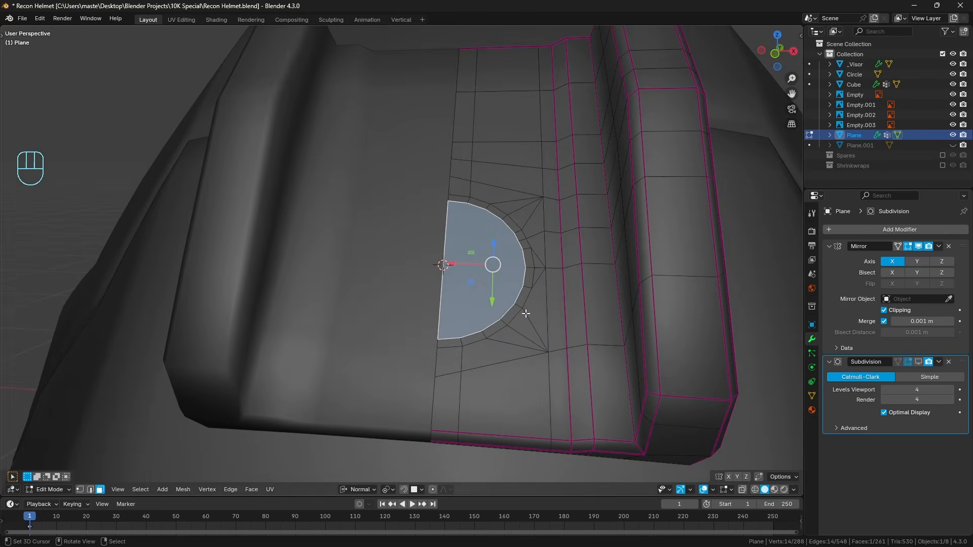
{"action": "key", "text": "Tab"}
{"action": "key", "text": "ctrl+a"}
{"action": "key", "text": "Tab"}
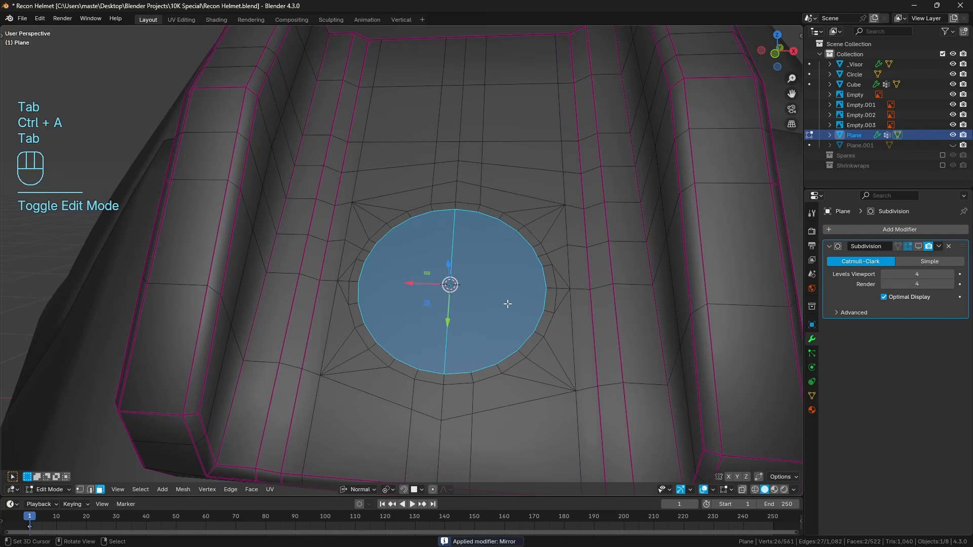
Dissolve the edge dividing the central disc so both halves form one circular face, and examine the surrounding topology.
{"action": "left_click", "coordinate": [94, 490]}
{"action": "left_click", "coordinate": [455, 299]}
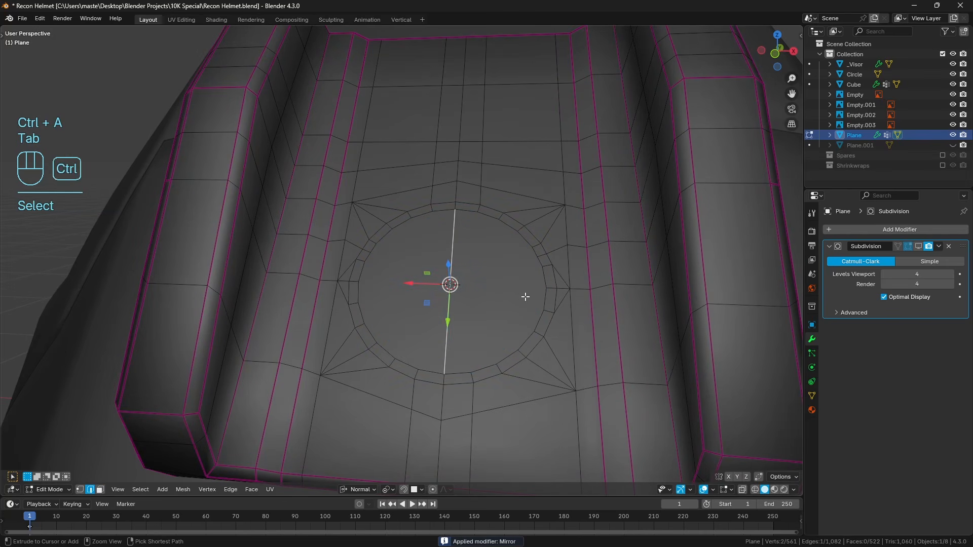
{"action": "key", "text": "ctrl+x"}
{"action": "middle_click_drag", "start_coordinate": [507, 298], "coordinate": [486, 343]}
{"action": "key", "text": "a"}
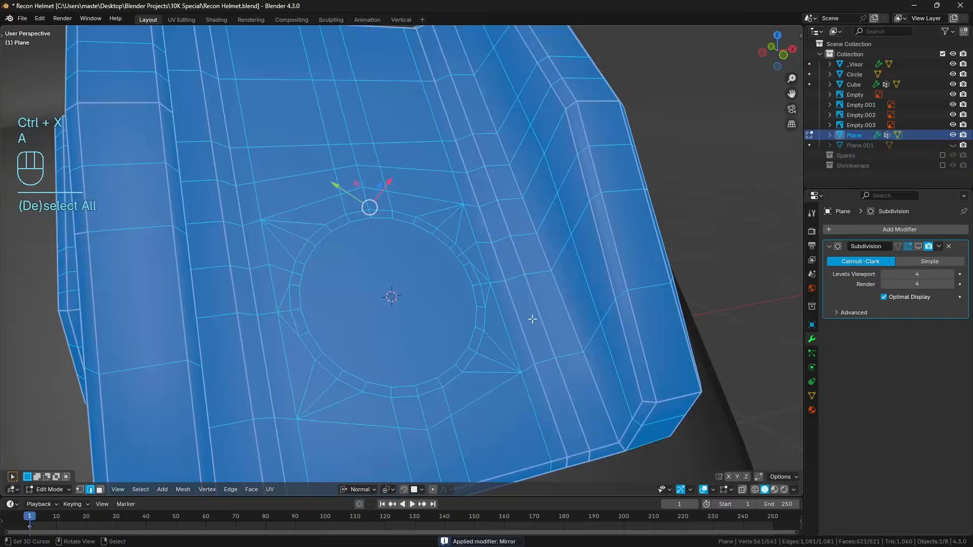
{"action": "key", "text": "a"}
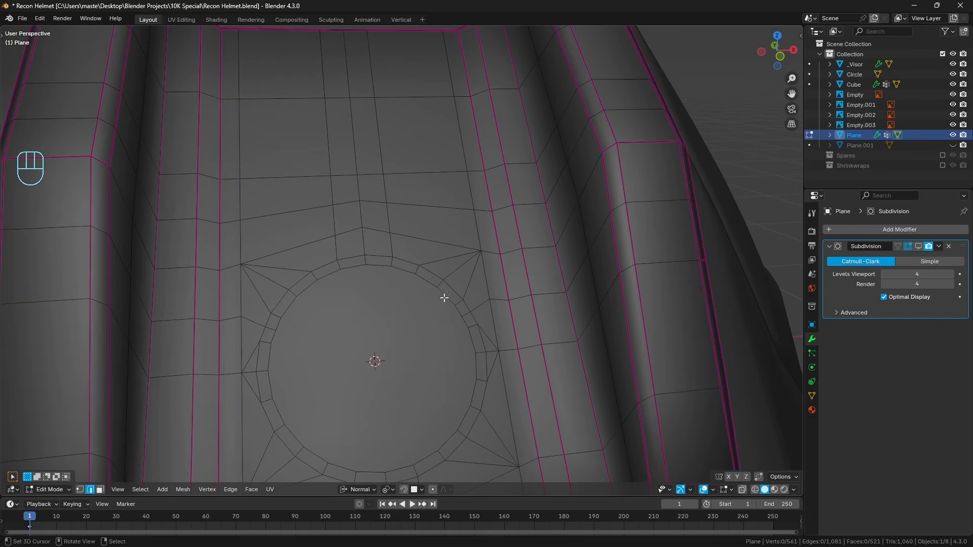
{"action": "middle_click_drag", "start_coordinate": [444, 298], "coordinate": [426, 296]}
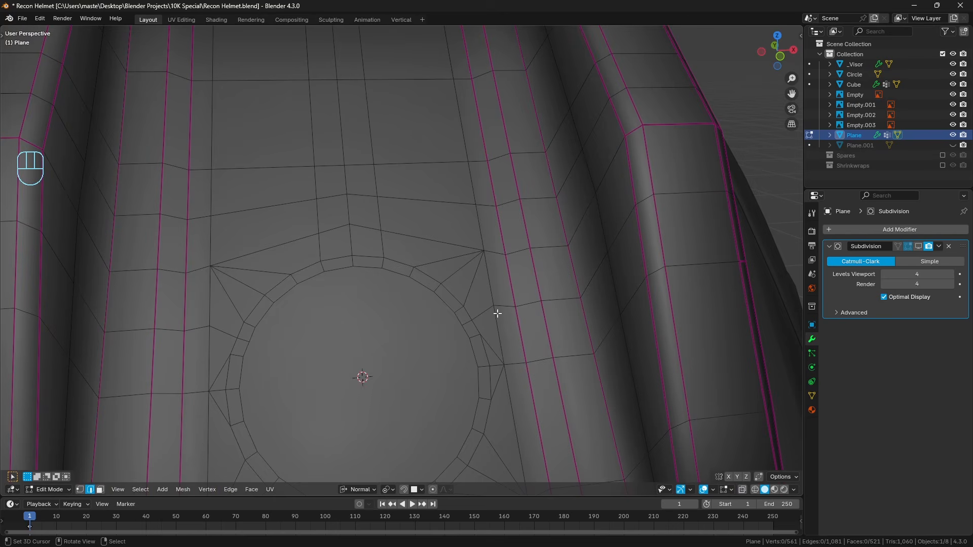
{"action": "middle_click_drag", "start_coordinate": [493, 336], "coordinate": [432, 304]}
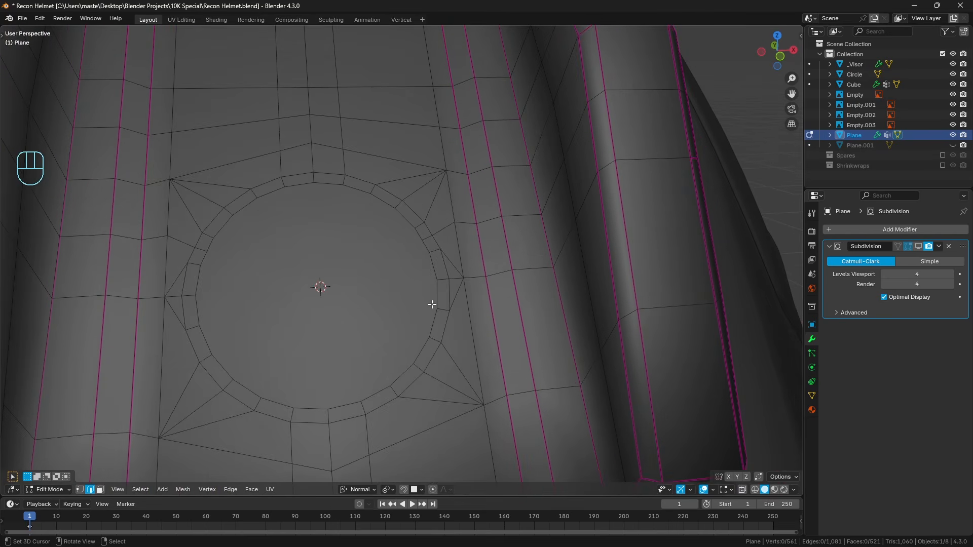
Undo the central edge dissolve and the applied Mirror modifier, going back to the half mesh with subdivision displayed.
{"action": "key", "text": "ctrl+z"}
{"action": "key", "text": "ctrl+z"}
{"action": "key", "text": "ctrl+z"}
{"action": "key", "text": "ctrl+z"}
{"action": "key", "text": "ctrl+z"}
{"action": "key", "text": "ctrl+z"}
{"action": "key", "text": "ctrl+z"}
{"action": "key", "text": "ctrl+z"}
{"action": "key", "text": "ctrl+z"}
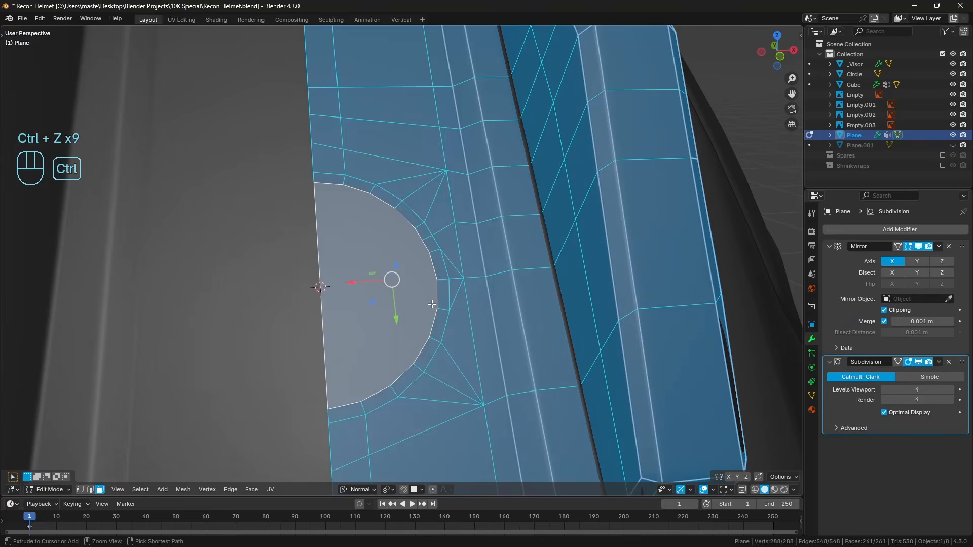
Clear the selection and examine the triangular faces between the circle's ring and the light mount's side edge.
{"action": "key", "text": "a"}
{"action": "key", "text": "a"}
{"action": "middle_click_drag", "start_coordinate": [431, 319], "coordinate": [451, 263]}
{"action": "key", "text": "a"}
{"action": "key", "text": "a"}
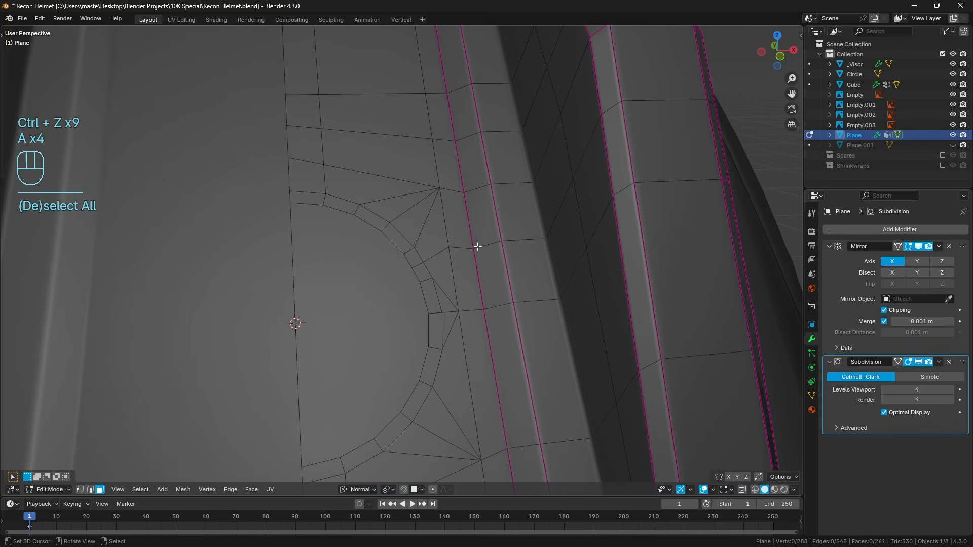
{"action": "mouse_move", "coordinate": [493, 248]}
{"action": "left_mouse_down"}
{"action": "mouse_move", "coordinate": [427, 248]}
{"action": "mouse_move", "coordinate": [407, 275]}
{"action": "left_mouse_up"}
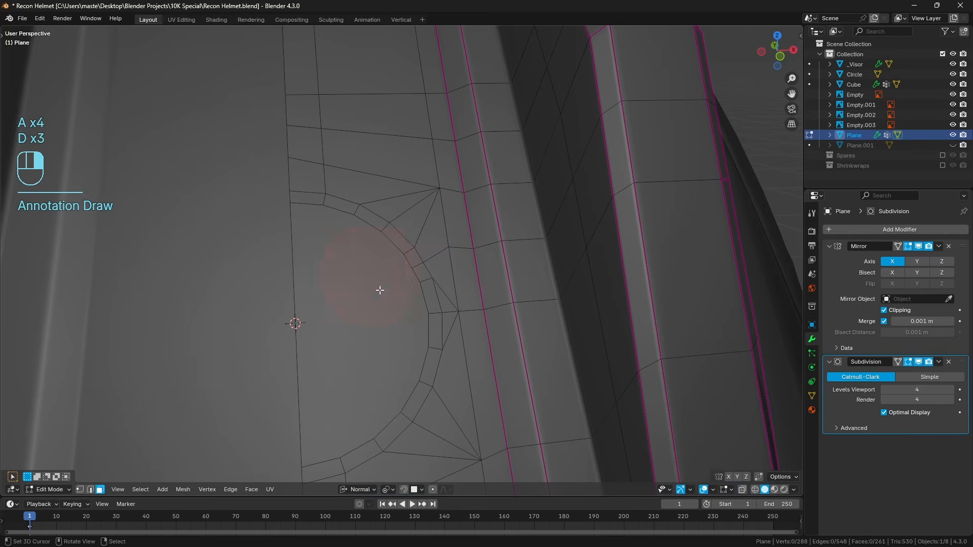
{"action": "middle_click_drag", "start_coordinate": [380, 290], "coordinate": [418, 298]}
{"action": "left_click", "coordinate": [426, 276]}
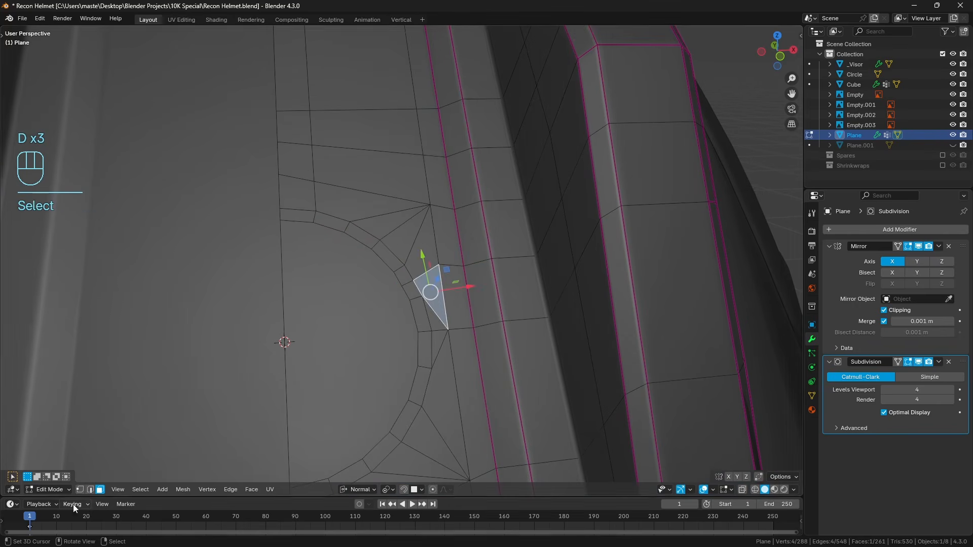
Dissolve the surplus edges forming the narrow triangle beside the outer side of the circle's ring.
{"action": "left_click", "coordinate": [91, 490]}
{"action": "left_click", "coordinate": [411, 285]}
{"action": "left_click", "coordinate": [425, 273], "text": "shift"}
{"action": "middle_click_drag", "start_coordinate": [453, 326], "coordinate": [456, 298], "text": "shift"}
{"action": "middle_click_drag", "start_coordinate": [437, 360], "coordinate": [434, 335], "text": "shift"}
{"action": "key", "text": "ctrl+x"}
{"action": "key", "text": "a"}
{"action": "middle_click_drag", "start_coordinate": [469, 244], "coordinate": [460, 313], "text": "shift"}
{"action": "key", "text": "a"}
Cut a new edge from the ring's outer vertex to the adjacent side loop and dissolve the neighbouring diagonal edge.
{"action": "scroll", "coordinate": [459, 318], "scroll_direction": "up", "scroll_amount": 1}
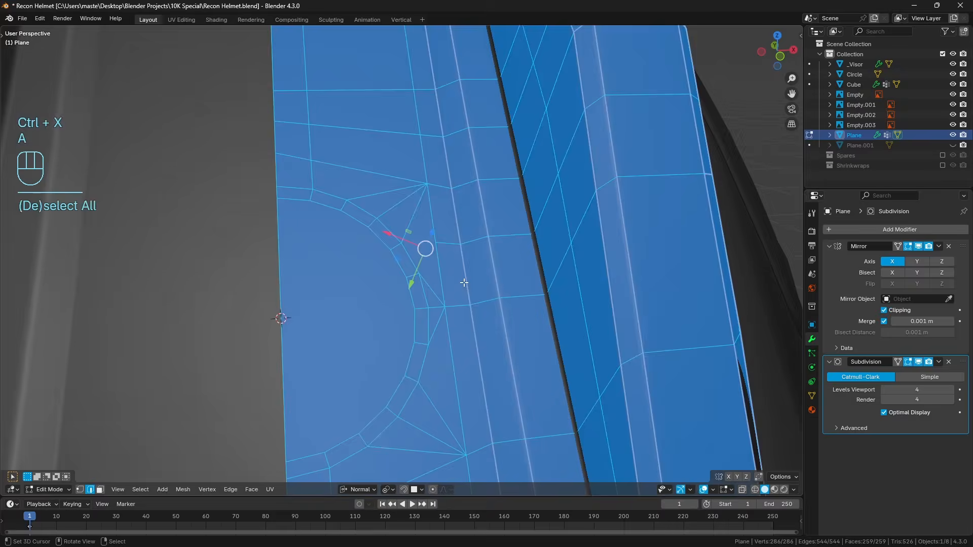
{"action": "key", "text": "k"}
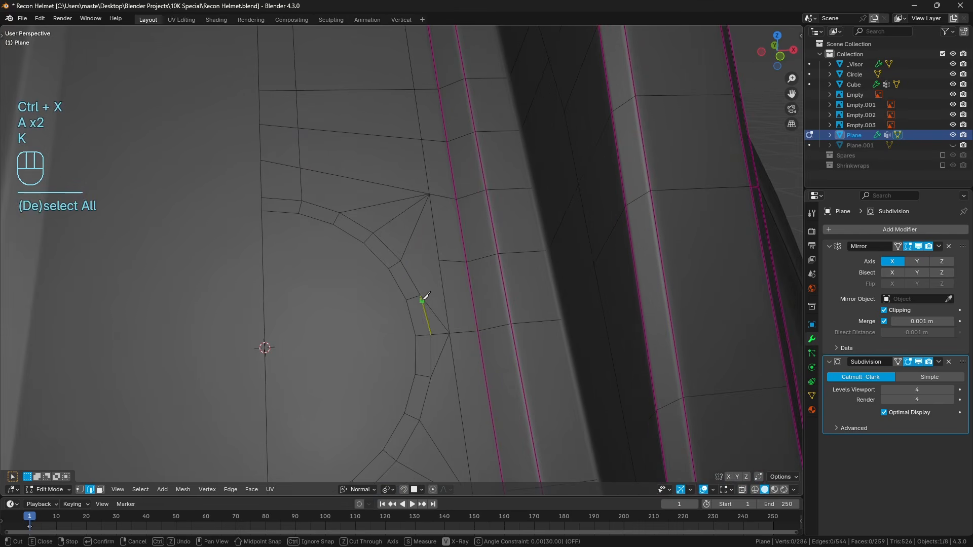
{"action": "left_click", "coordinate": [440, 260]}
{"action": "key", "text": "Return"}
{"action": "left_click", "coordinate": [436, 312]}
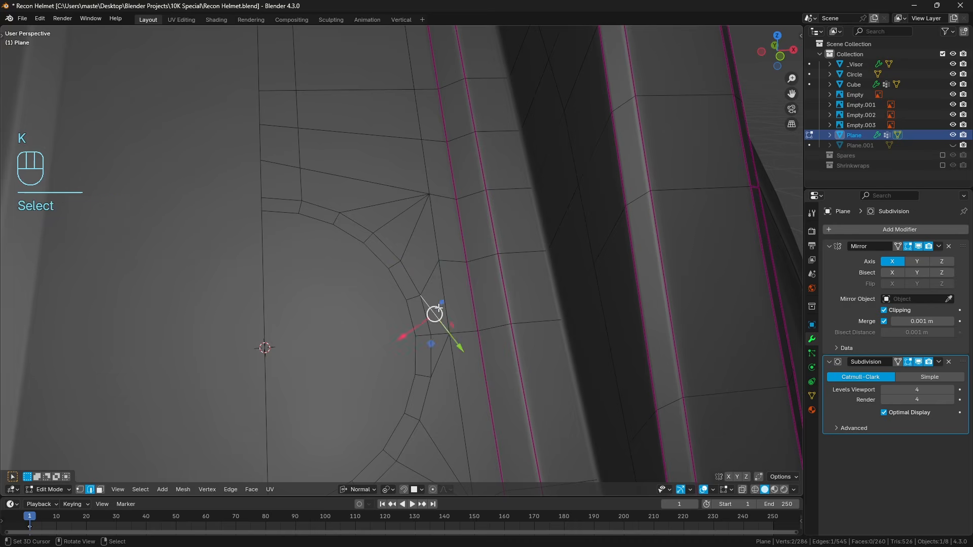
{"action": "key", "text": "ctrl+x"}
{"action": "key", "text": "a"}
{"action": "key", "text": "a"}
Apply the Mirror modifier to the light mount and dissolve the edge dividing the central disc into two halves.
{"action": "scroll", "coordinate": [450, 343], "scroll_direction": "down", "scroll_amount": 2}
{"action": "middle_click_drag", "start_coordinate": [482, 352], "coordinate": [429, 299], "text": "shift"}
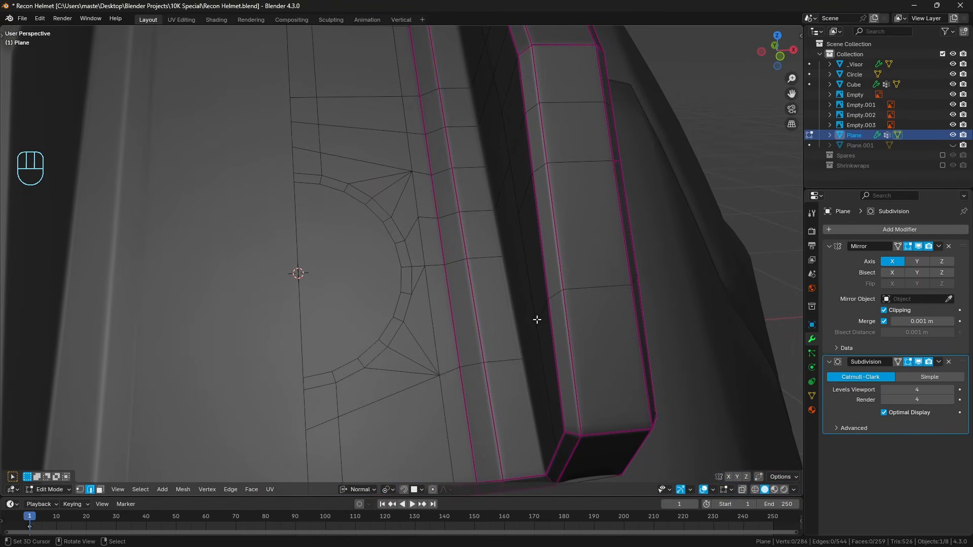
{"action": "middle_click_drag", "start_coordinate": [571, 268], "coordinate": [529, 266]}
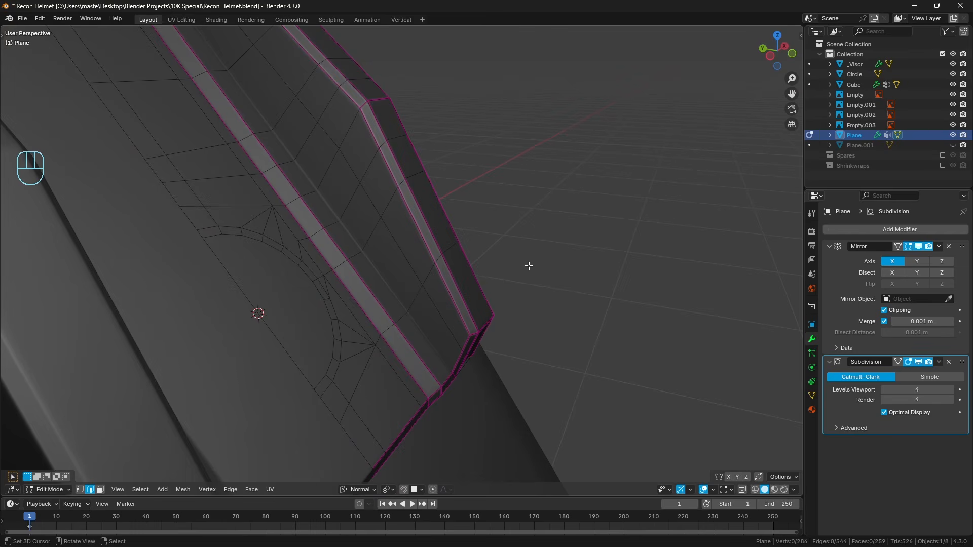
{"action": "key", "text": "Tab"}
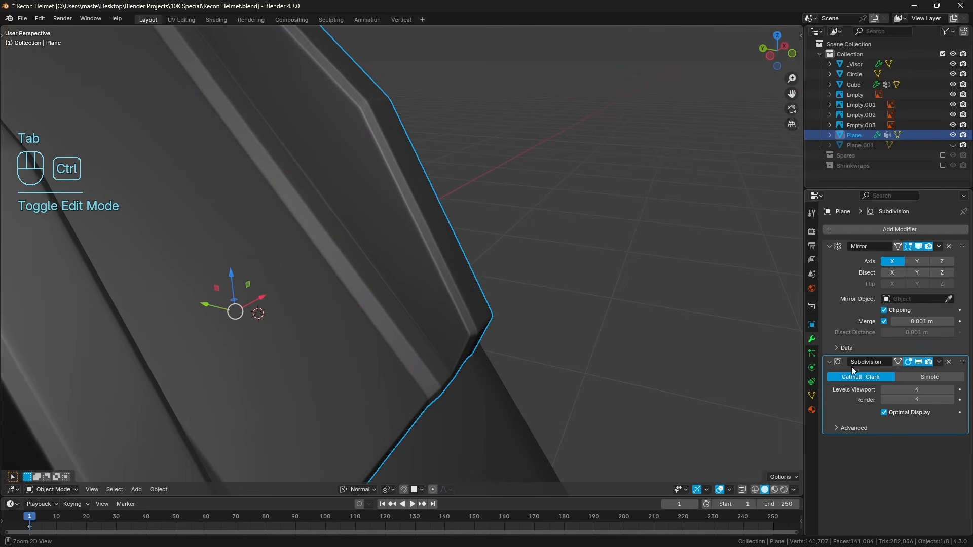
{"action": "key", "text": "ctrl+a"}
{"action": "key", "text": "Tab"}
{"action": "key", "text": "a"}
{"action": "key", "text": "a"}
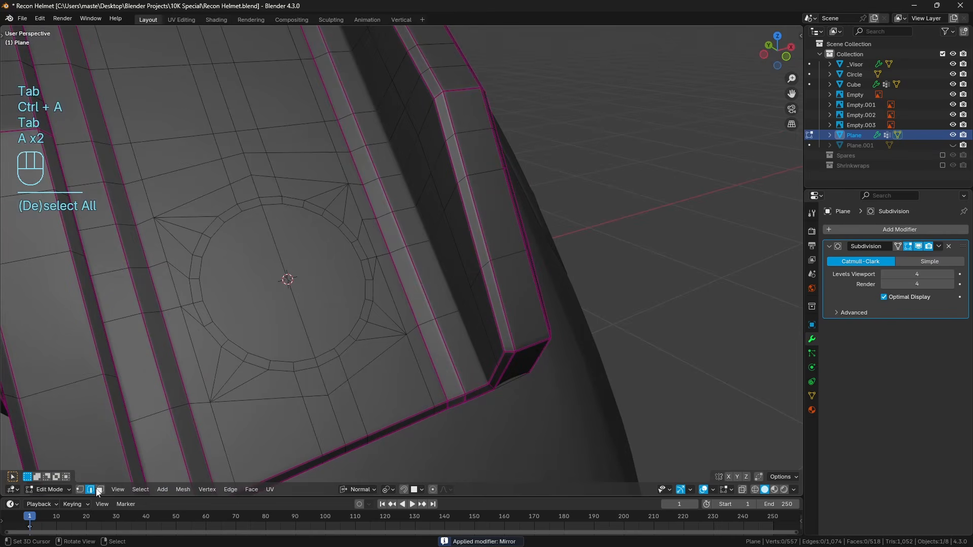
{"action": "left_click", "coordinate": [292, 293], "text": "ctrl"}
{"action": "key", "text": "ctrl+x"}
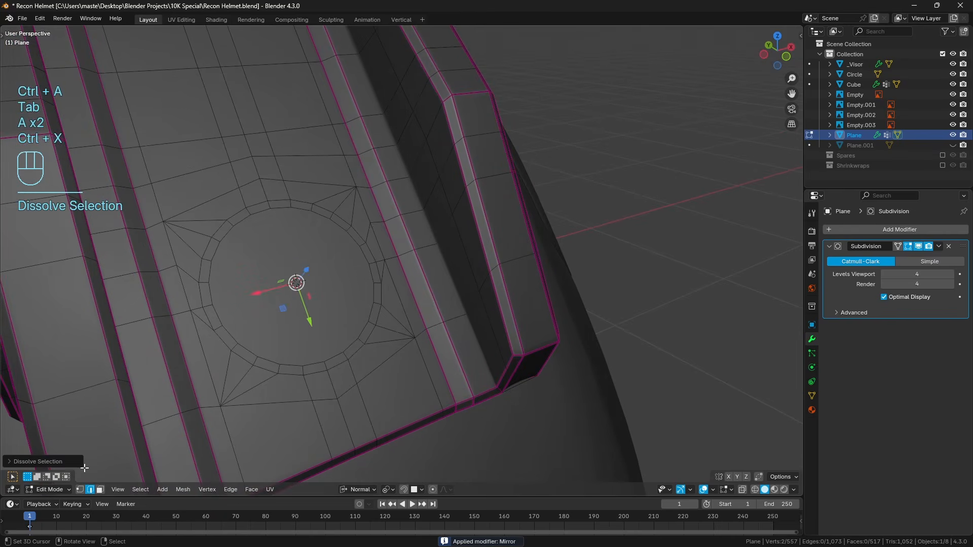
Inset the central circular face and move the inner face outward along its normal to raise it from the mount.
{"action": "left_click", "coordinate": [101, 489]}
{"action": "right_click", "coordinate": [357, 303]}
{"action": "scroll", "coordinate": [412, 294], "scroll_direction": "up", "scroll_amount": 2}
{"action": "mouse_move", "coordinate": [365, 300]}
{"action": "middle_mouse_down", "text": "shift"}
{"action": "mouse_move", "coordinate": [413, 294]}
{"action": "mouse_move", "coordinate": [407, 328]}
{"action": "mouse_move", "coordinate": [380, 292]}
{"action": "middle_mouse_up", "text": "shift"}
{"action": "key", "text": "i"}
{"action": "left_click", "coordinate": [530, 299]}
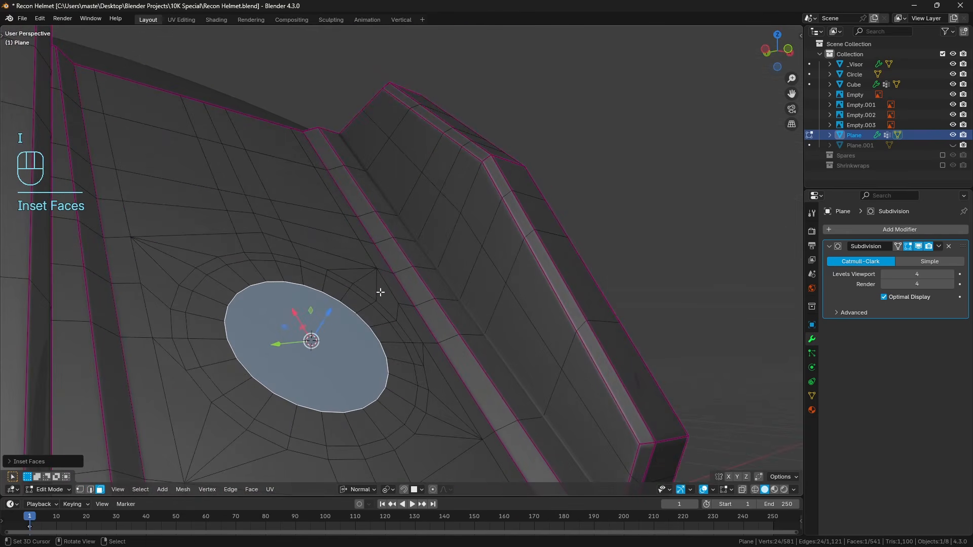
{"action": "left_click_drag", "start_coordinate": [332, 314], "coordinate": [341, 287]}
{"action": "middle_click_drag", "start_coordinate": [355, 287], "coordinate": [378, 288]}
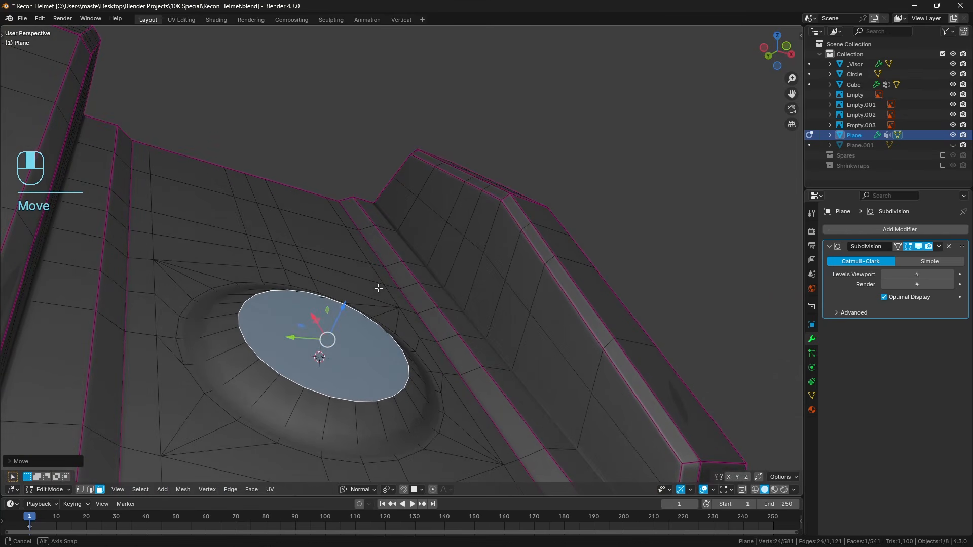
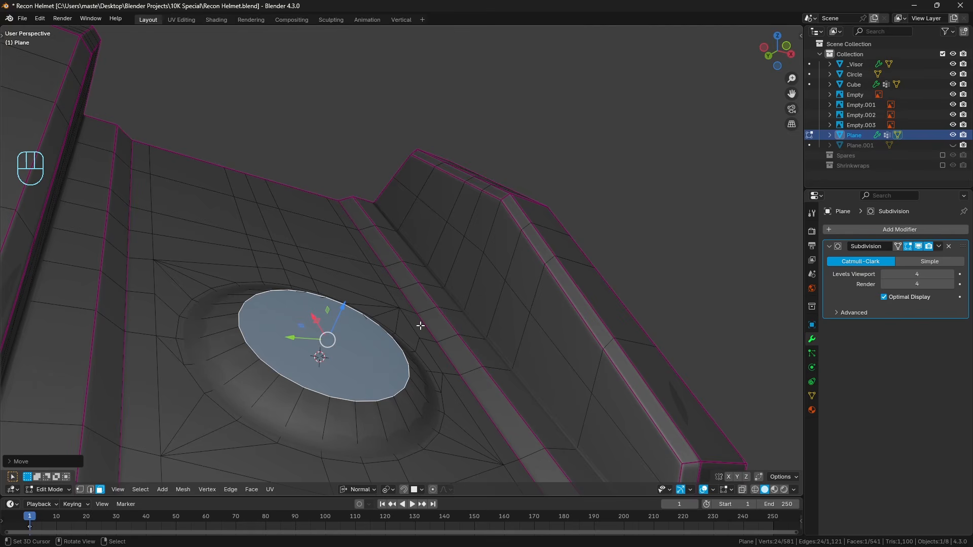
Hide the Subdivision modifier in the viewport and bevel the raised circular face about 0.042 m with 3 segments and clamped overlap.
{"action": "left_click", "coordinate": [919, 247]}
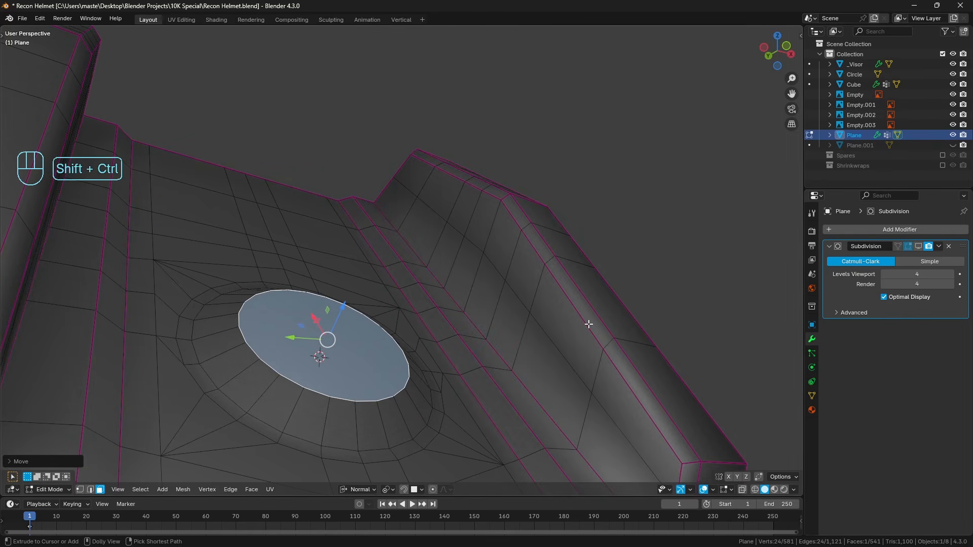
{"action": "key", "text": "shift+ctrl+b"}
{"action": "right_click", "coordinate": [589, 325]}
{"action": "key", "text": "ctrl+b"}
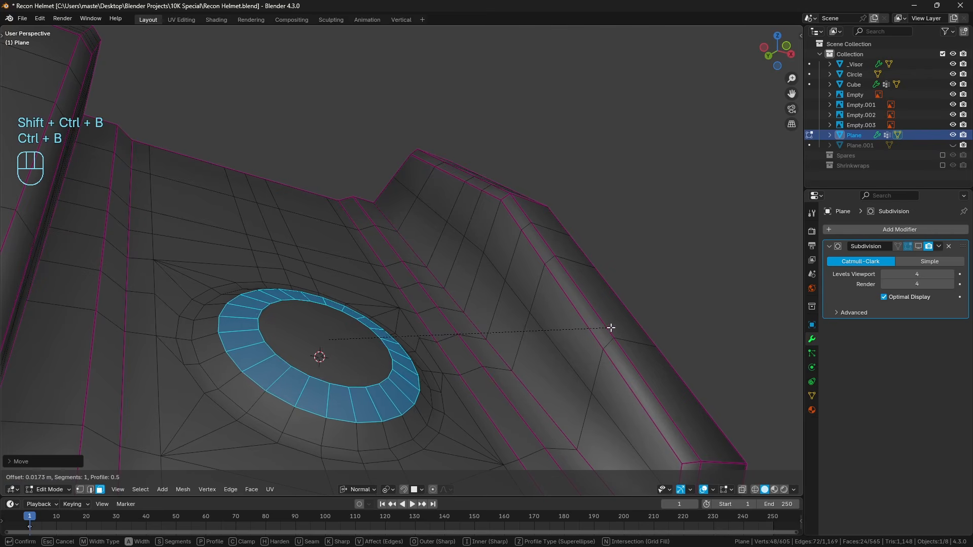
{"action": "scroll", "coordinate": [624, 327], "scroll_direction": "up", "scroll_amount": 1}
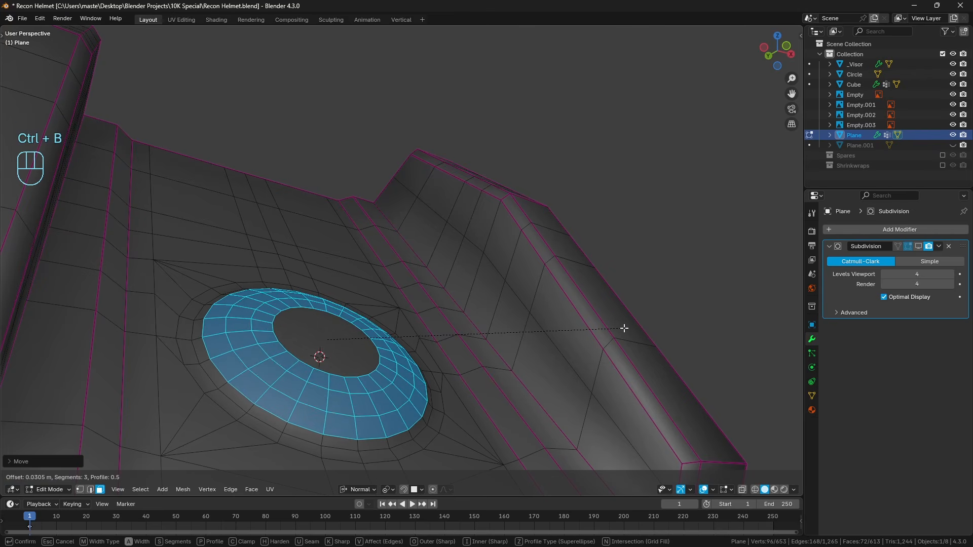
{"action": "scroll", "coordinate": [633, 330], "scroll_direction": "up", "scroll_amount": 1}
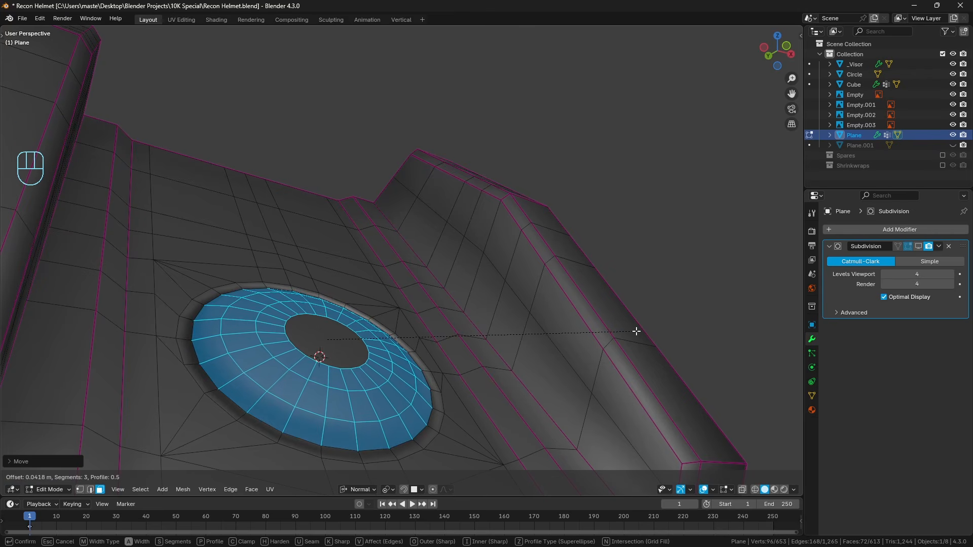
{"action": "key", "text": "c"}
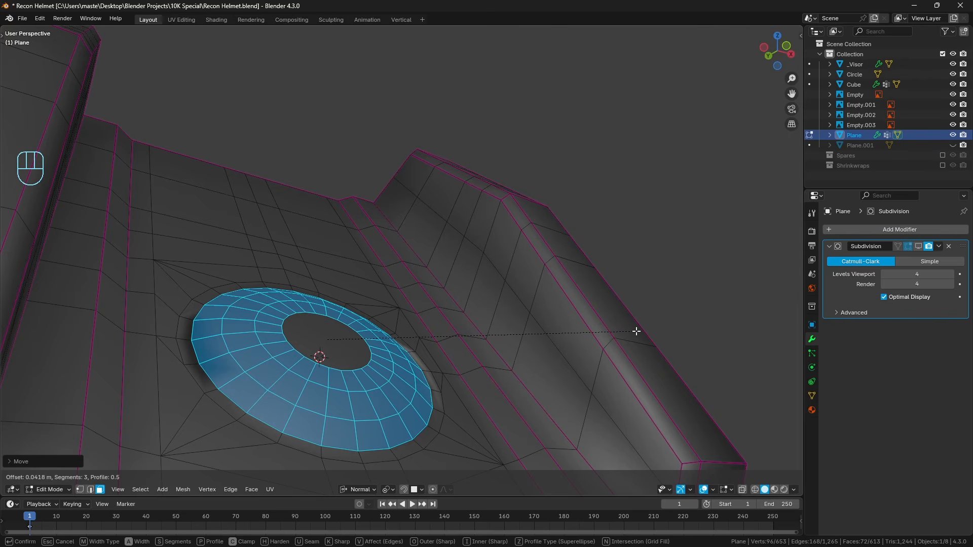
{"action": "left_click", "coordinate": [636, 331]}
Merge all of the light mount's overlapping vertices by distance.
{"action": "middle_click_drag", "start_coordinate": [637, 331], "coordinate": [587, 351]}
{"action": "key", "text": "a"}
{"action": "key", "text": "q"}
{"action": "mouse_move", "coordinate": [589, 353]}
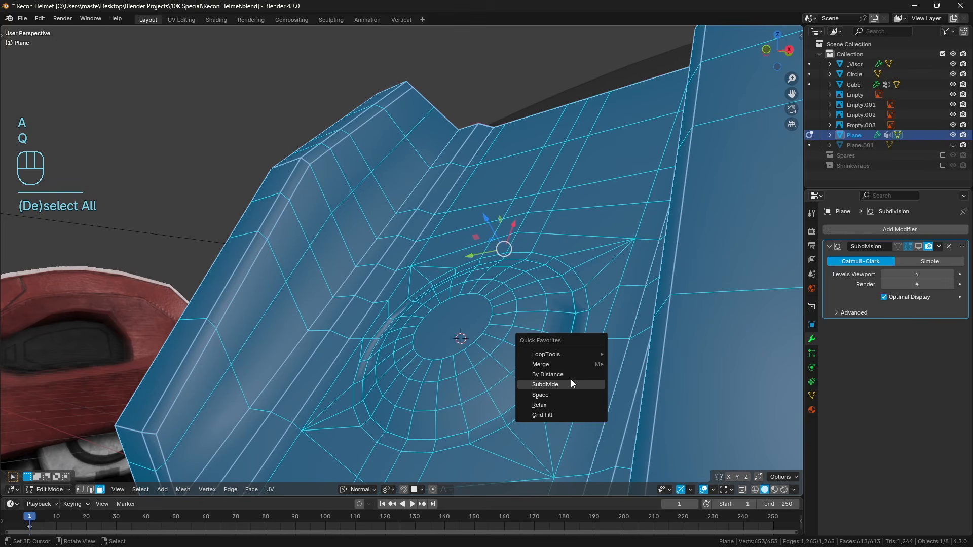
{"action": "left_click", "coordinate": [547, 375]}
{"action": "key", "text": "a"}
{"action": "key", "text": "a"}
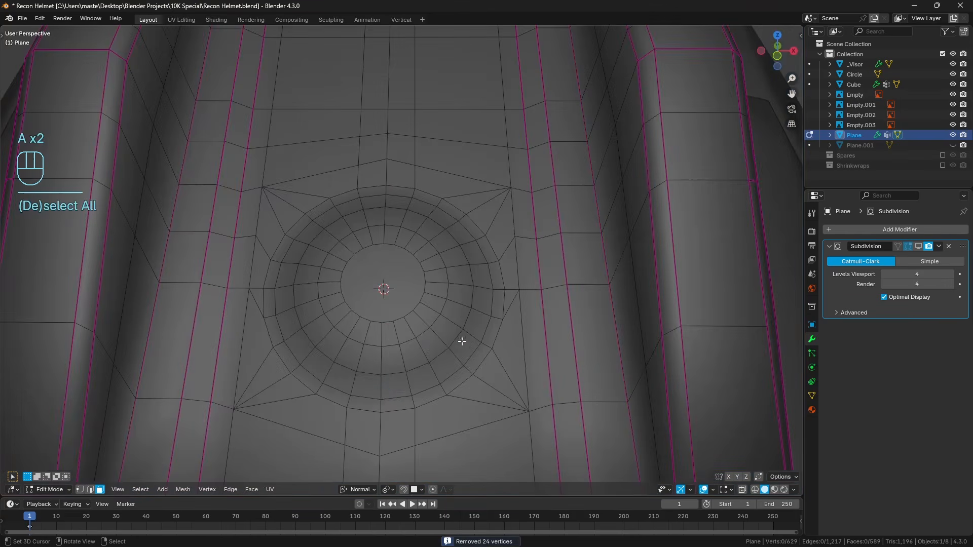
Inset the dome's central circular face by about 0.031 m.
{"action": "left_click", "coordinate": [367, 295]}
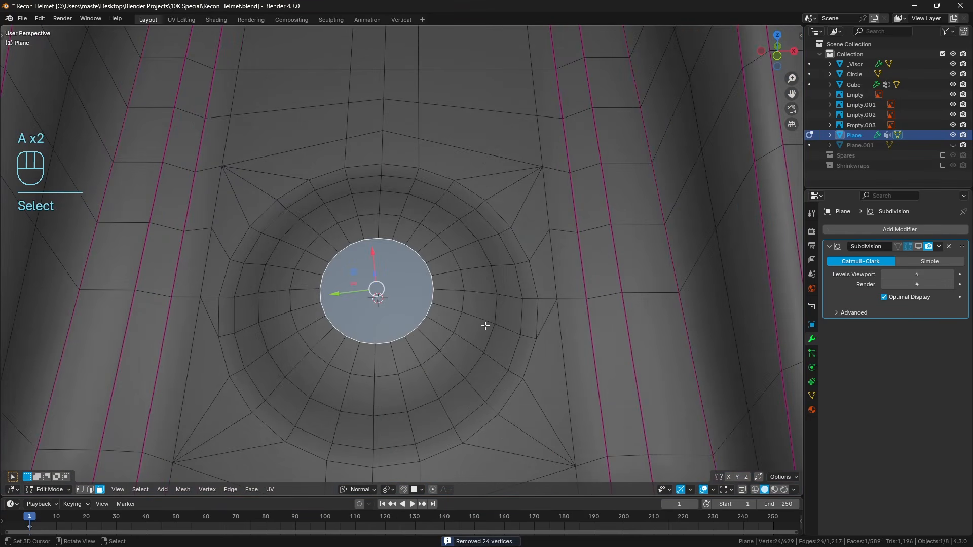
{"action": "key", "text": "i"}
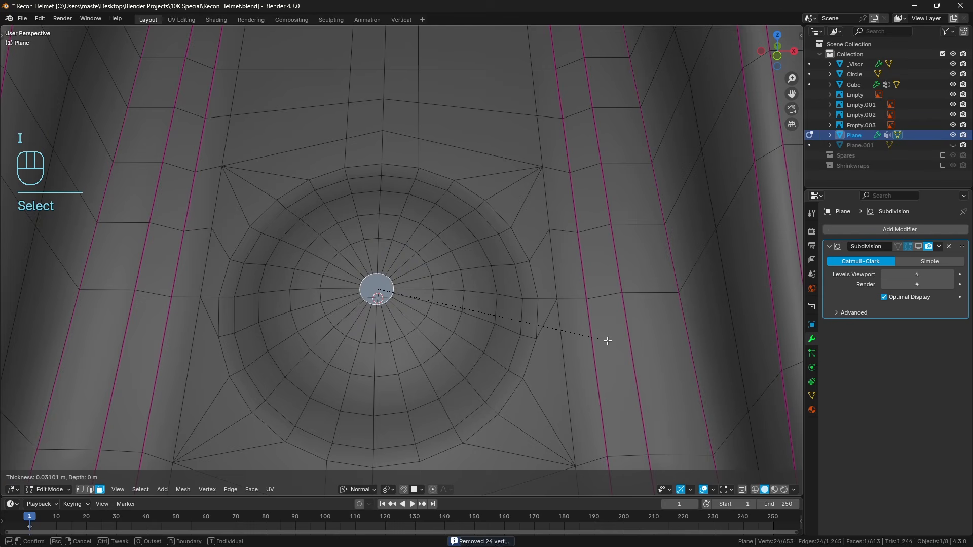
{"action": "left_click", "coordinate": [607, 341]}
Flatten the small circular face at the dome's centre by scaling it along its normal Z axis.
{"action": "middle_click_drag", "start_coordinate": [428, 342], "coordinate": [424, 269]}
{"action": "key", "text": "a"}
{"action": "key", "text": "a"}
{"action": "mouse_move", "coordinate": [424, 322]}
{"action": "middle_mouse_down", "text": "shift"}
{"action": "mouse_move", "coordinate": [422, 333]}
{"action": "mouse_move", "coordinate": [419, 305]}
{"action": "middle_mouse_up", "text": "shift"}
{"action": "left_click", "coordinate": [365, 389]}
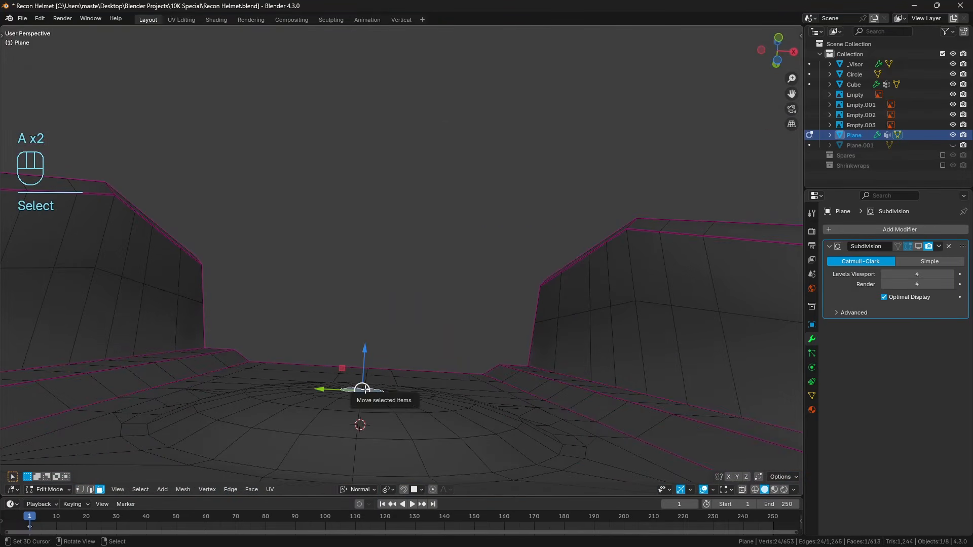
{"action": "key", "text": "KP_Decimal"}
{"action": "middle_click_drag", "start_coordinate": [365, 389], "coordinate": [521, 329]}
{"action": "key", "text": "s"}
{"action": "key", "text": "z"}
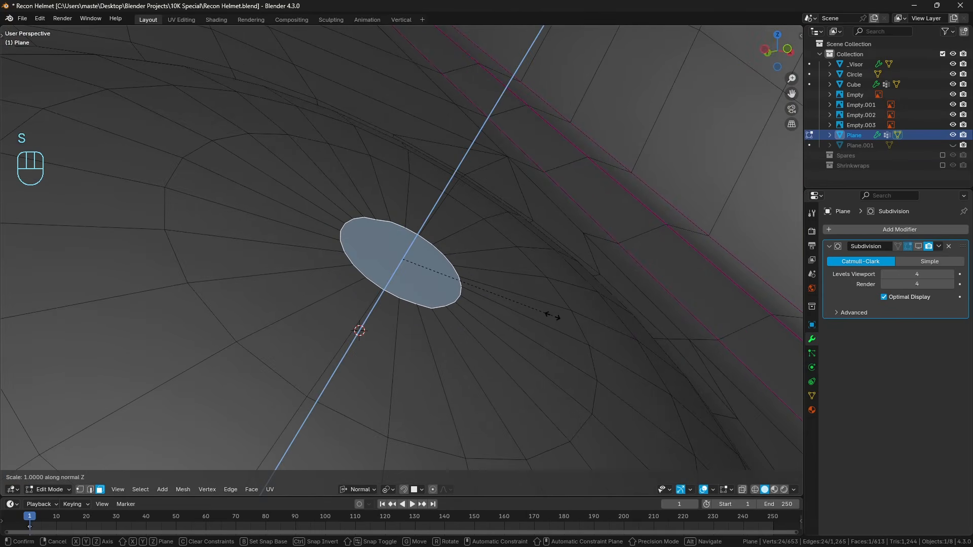
{"action": "left_click", "coordinate": [553, 317]}
{"action": "key", "text": "a"}
{"action": "key", "text": "a"}
Show the Subdivision modifier in the viewport again and check the smoothed dome in Object Mode.
{"action": "key", "text": "Tab"}
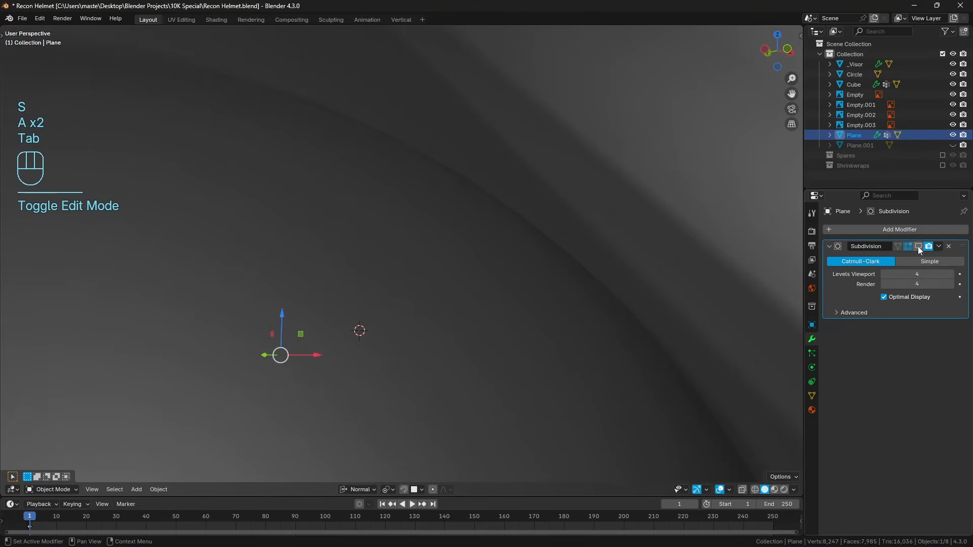
{"action": "left_click", "coordinate": [919, 247]}
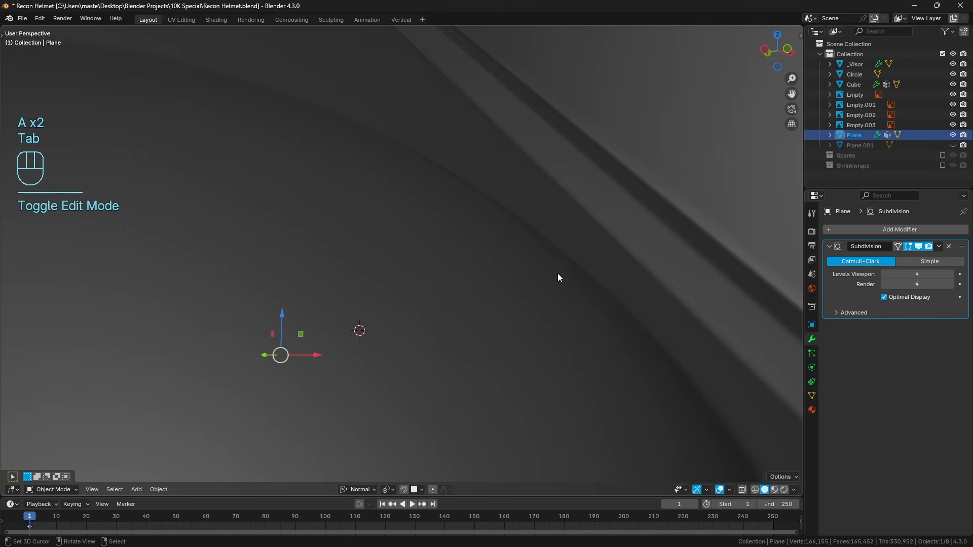
{"action": "middle_click_drag", "start_coordinate": [546, 274], "coordinate": [499, 336]}
{"action": "key", "text": "a"}
{"action": "key", "text": "a"}
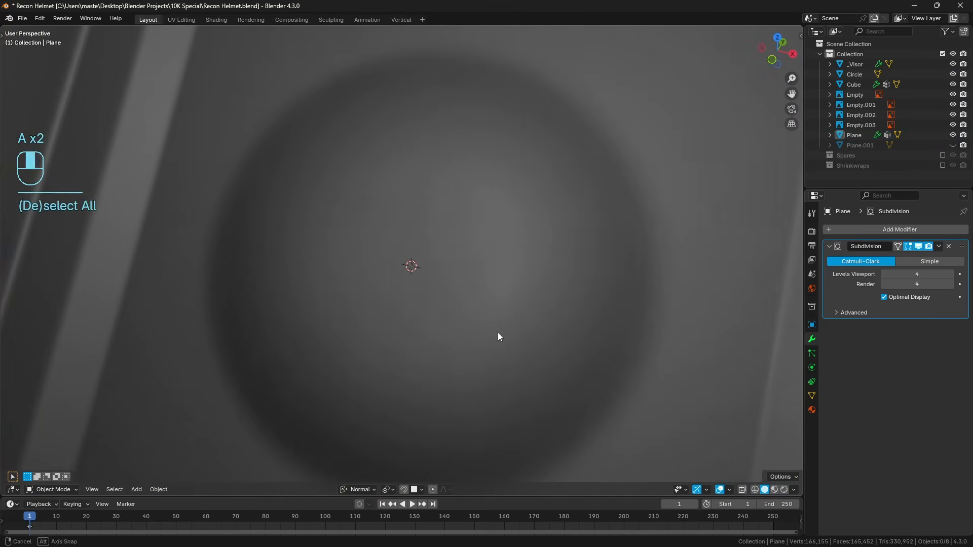
{"action": "right_click", "coordinate": [499, 333]}
Select the edge loop around the dome's base in Edit Mode and crease it.
{"action": "key", "text": "Tab"}
{"action": "middle_click_drag", "start_coordinate": [512, 294], "coordinate": [484, 308]}
{"action": "scroll", "coordinate": [485, 309], "scroll_direction": "down", "scroll_amount": 4}
{"action": "key", "text": "a"}
{"action": "key", "text": "a"}
{"action": "middle_click_drag", "start_coordinate": [443, 350], "coordinate": [429, 282]}
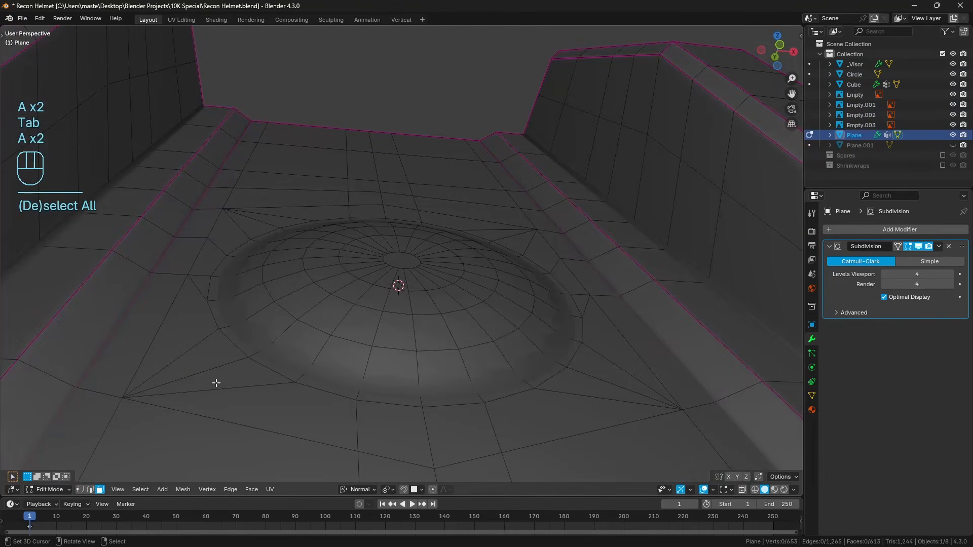
{"action": "left_click", "coordinate": [94, 489]}
{"action": "left_click", "coordinate": [325, 372], "text": "alt"}
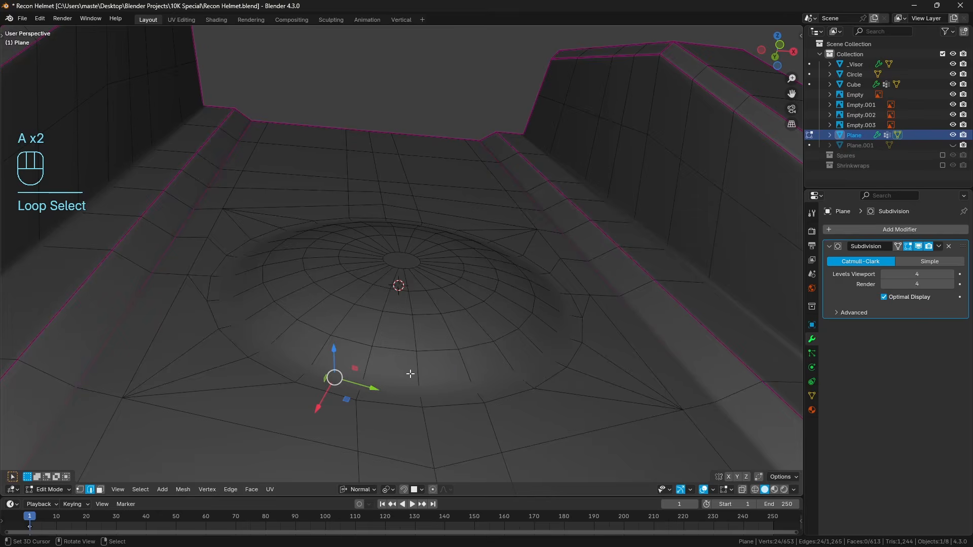
{"action": "key", "text": "z"}
{"action": "key", "text": "z"}
{"action": "key", "text": "shift+e"}
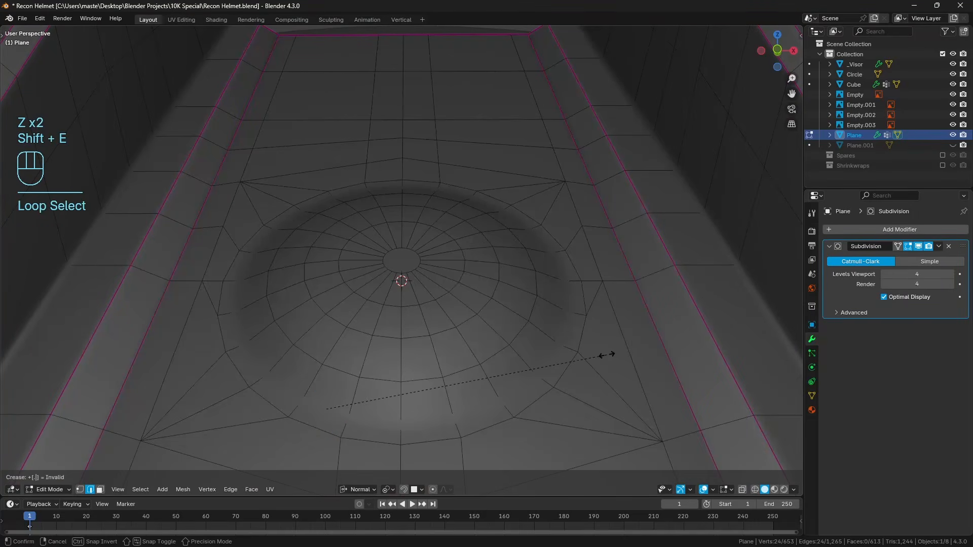
{"action": "left_click", "coordinate": [607, 355]}
{"action": "key", "text": "a"}
{"action": "key", "text": "a"}
Examine the smoothed light mount and its creased dome from several angles in Object Mode.
{"action": "key", "text": "Tab"}
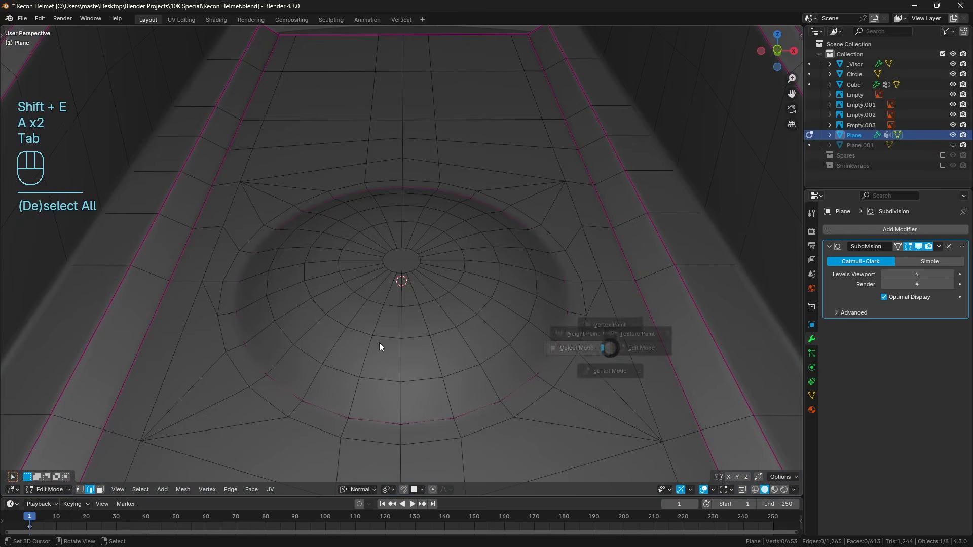
{"action": "key", "text": "a"}
{"action": "key", "text": "a"}
{"action": "scroll", "coordinate": [444, 349], "scroll_direction": "down", "scroll_amount": 5}
{"action": "middle_click_drag", "start_coordinate": [444, 348], "coordinate": [477, 213]}
{"action": "left_click", "coordinate": [539, 185]}
{"action": "middle_click_drag", "start_coordinate": [373, 269], "coordinate": [499, 256]}
Remove the crease from the two short vertical edges on the mount's front lip beside the side block by setting -1.
{"action": "key", "text": "Tab"}
{"action": "middle_click_drag", "start_coordinate": [564, 310], "coordinate": [474, 247]}
{"action": "left_click", "coordinate": [408, 233]}
{"action": "left_click", "coordinate": [433, 233], "text": "shift"}
{"action": "key", "text": "shift+e"}
{"action": "left_click", "coordinate": [472, 245]}
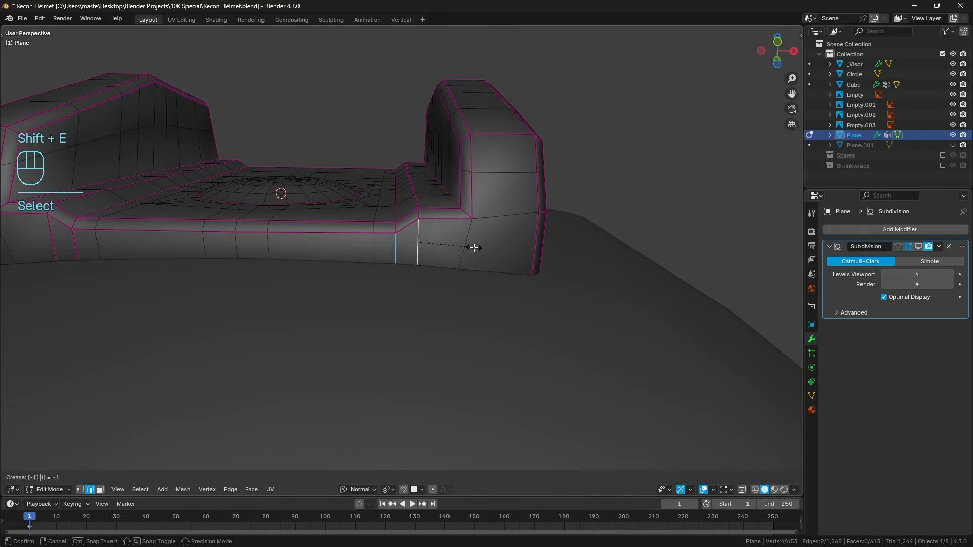
{"action": "key", "text": "a"}
{"action": "key", "text": "a"}
Select the full row of faces along the mount's lower front lip and change the transform pivot point.
{"action": "left_click", "coordinate": [102, 492]}
{"action": "right_click", "coordinate": [246, 249]}
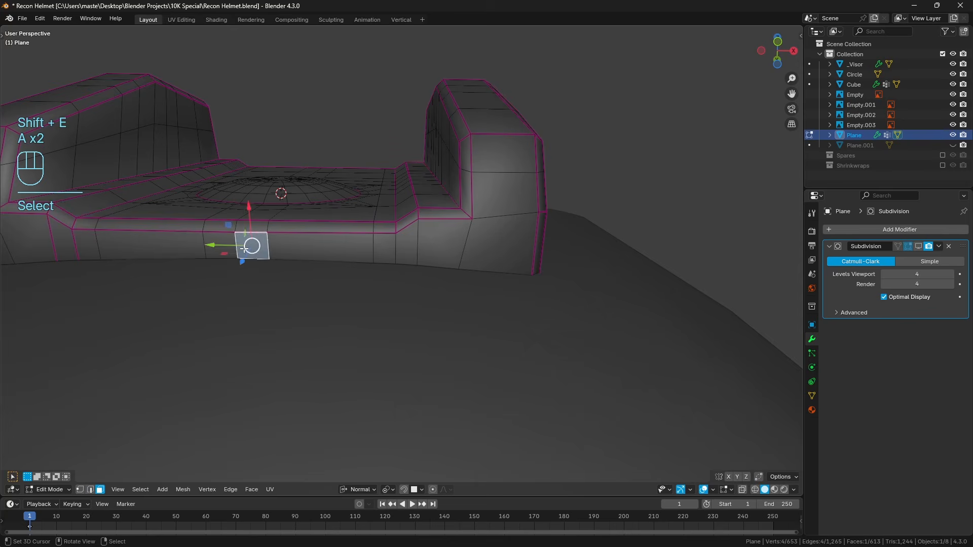
{"action": "scroll", "coordinate": [216, 265], "scroll_direction": "down", "scroll_amount": 2}
{"action": "right_click", "coordinate": [149, 259]}
{"action": "left_click", "coordinate": [481, 256], "text": "ctrl"}
{"action": "middle_click_drag", "start_coordinate": [481, 256], "coordinate": [477, 305]}
{"action": "left_click", "coordinate": [387, 490]}
{"action": "left_click", "coordinate": [401, 436]}
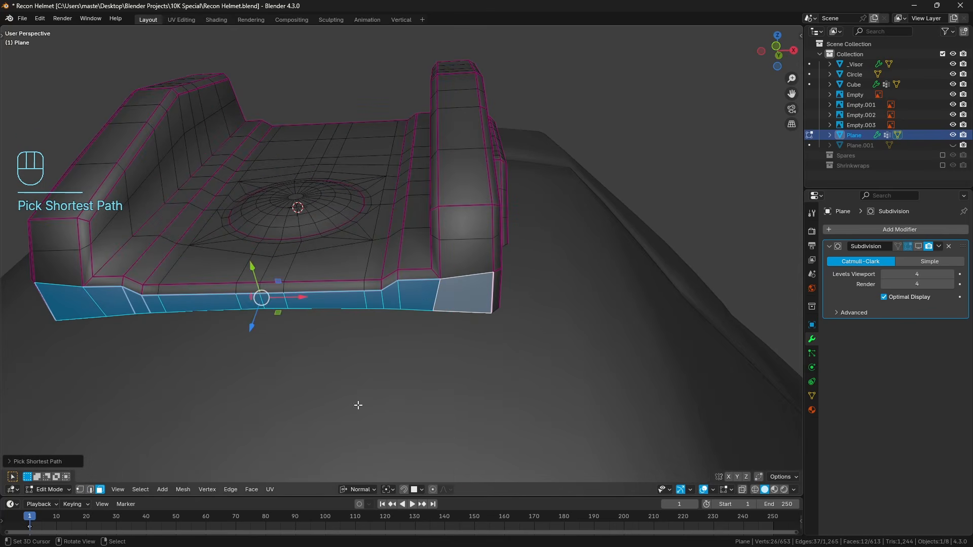
Flatten the selected row of front lip faces by scaling it along the normal Z axis.
{"action": "middle_click_drag", "start_coordinate": [359, 404], "coordinate": [378, 344]}
{"action": "key", "text": "s"}
{"action": "key", "text": "z"}
{"action": "left_click", "coordinate": [357, 360]}
{"action": "key", "text": "ctrl+z"}
{"action": "key", "text": "ctrl+shift+z"}
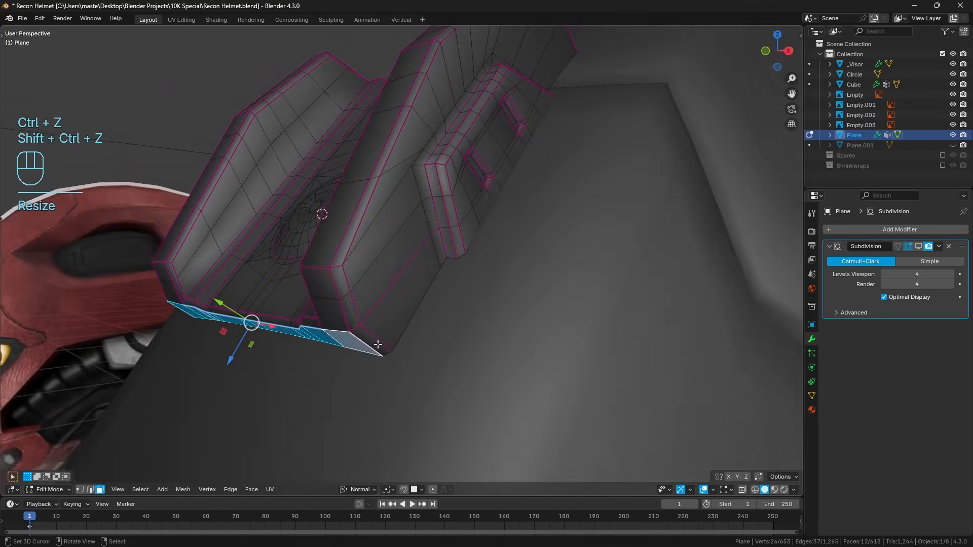
{"action": "key", "text": "a"}
{"action": "key", "text": "a"}
Crease the edges running across the lower front corner of the side block.
{"action": "middle_click_drag", "start_coordinate": [395, 256], "coordinate": [372, 289]}
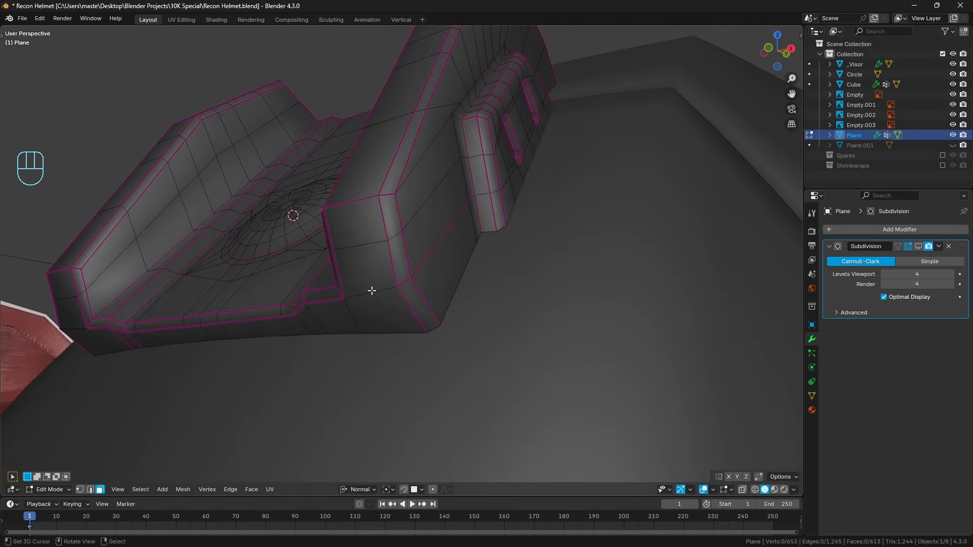
{"action": "left_click", "coordinate": [371, 289]}
{"action": "left_click", "coordinate": [91, 489]}
{"action": "left_click", "coordinate": [370, 292]}
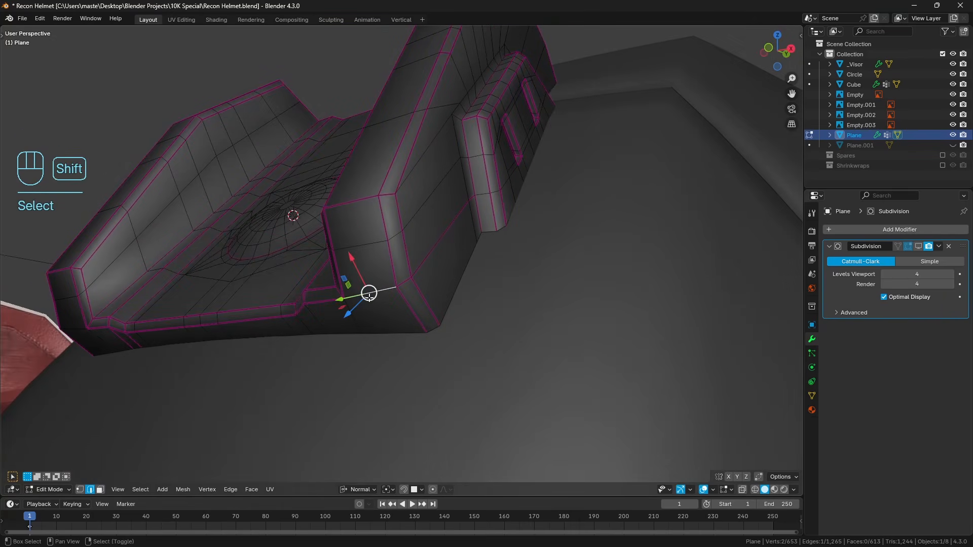
{"action": "key", "text": "shift+e"}
{"action": "left_click", "coordinate": [369, 295]}
{"action": "key", "text": "a"}
{"action": "key", "text": "a"}
{"action": "key", "text": "KP_1"}
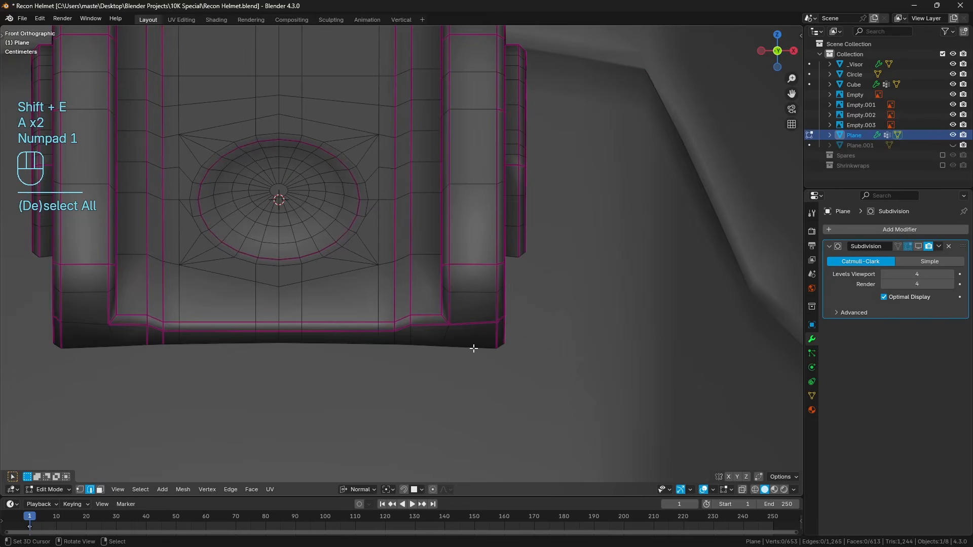
Try to slide the short bevel edge at the side block's lower front corner along its neighbouring edges.
{"action": "middle_click_drag", "start_coordinate": [474, 345], "coordinate": [379, 327]}
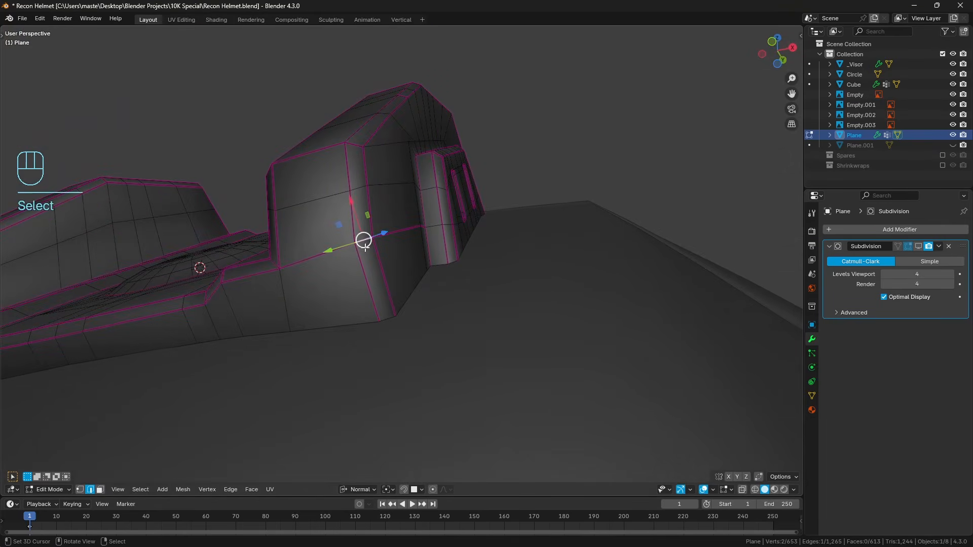
{"action": "middle_click_drag", "start_coordinate": [365, 248], "coordinate": [388, 248]}
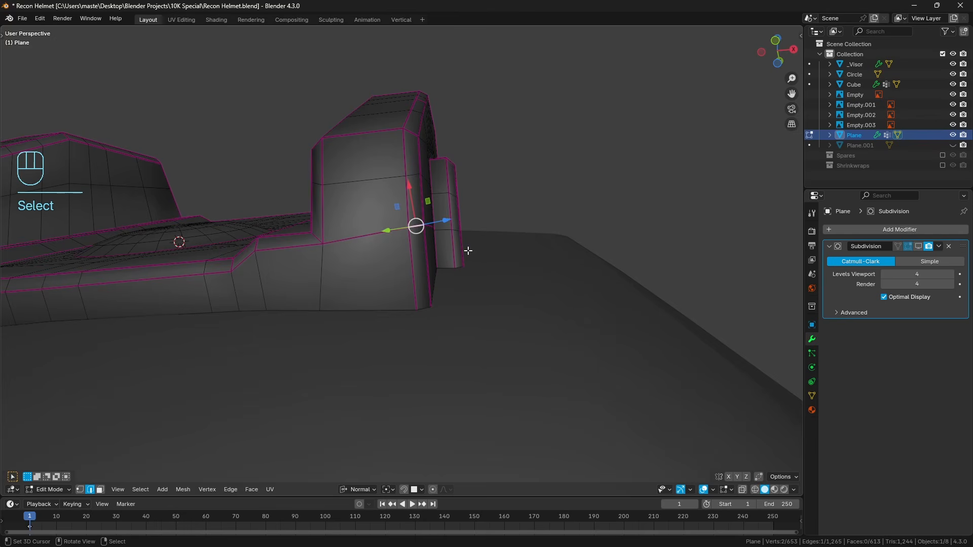
{"action": "key", "text": "g"}
{"action": "key", "text": "g"}
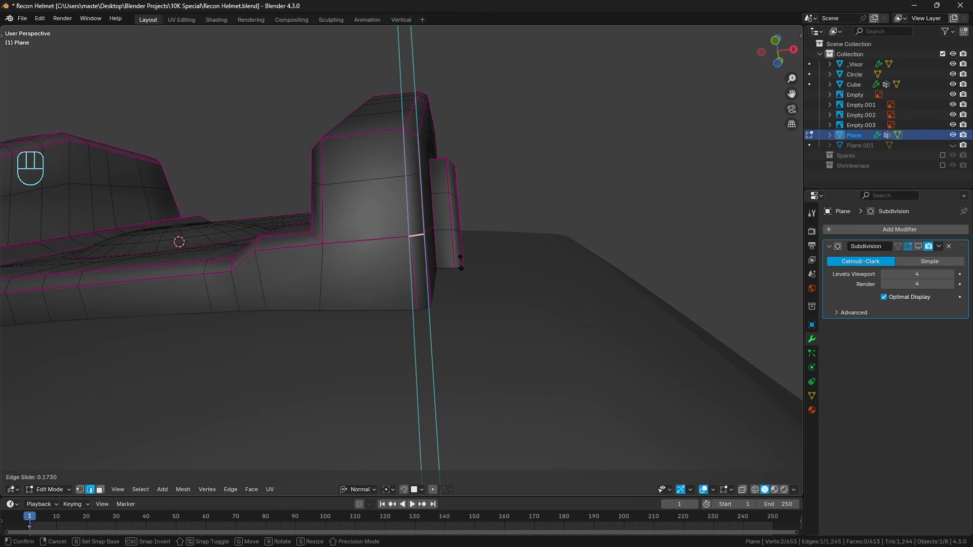
{"action": "left_click", "coordinate": [458, 263]}
{"action": "middle_click_drag", "start_coordinate": [459, 263], "coordinate": [383, 303]}
{"action": "key", "text": "ctrl+z"}
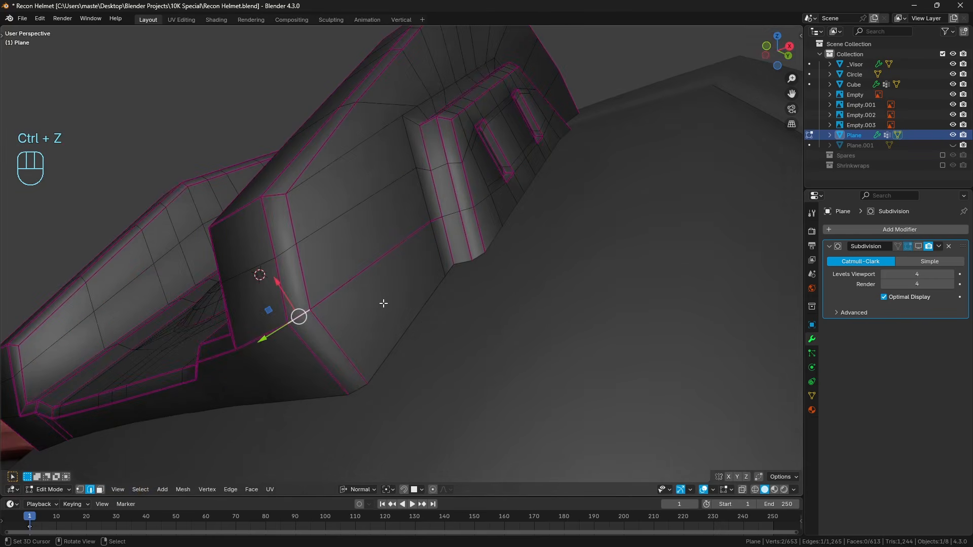
Select the extra edge loop running around the side block above its creased edge and dissolve it.
{"action": "key", "text": "a"}
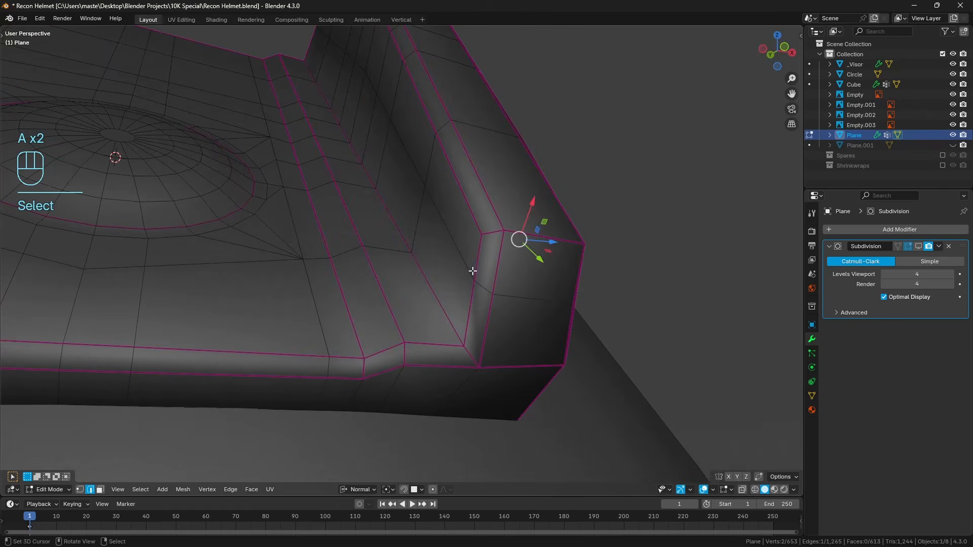
{"action": "left_click", "coordinate": [526, 284], "text": "ctrl"}
{"action": "left_click", "coordinate": [400, 261], "text": "alt"}
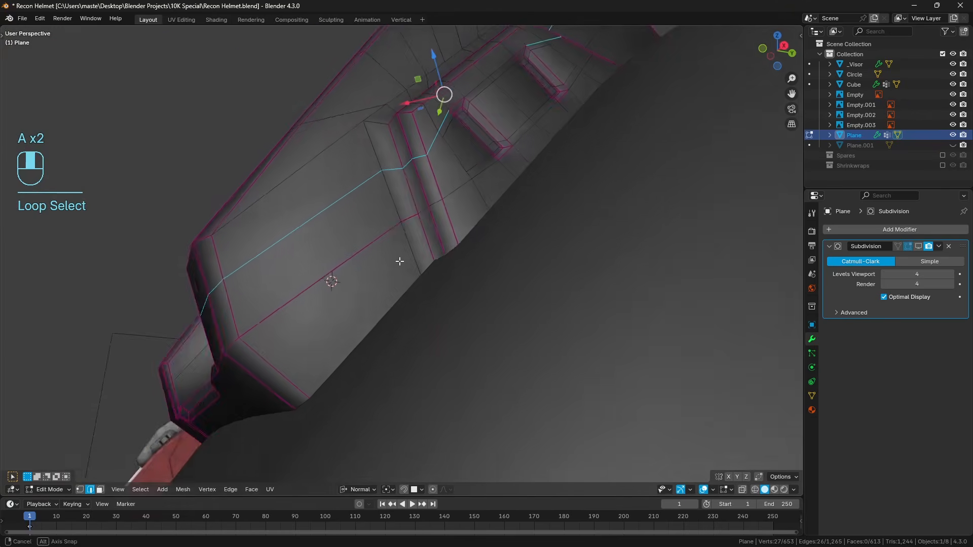
{"action": "middle_click_drag", "start_coordinate": [399, 261], "coordinate": [435, 240]}
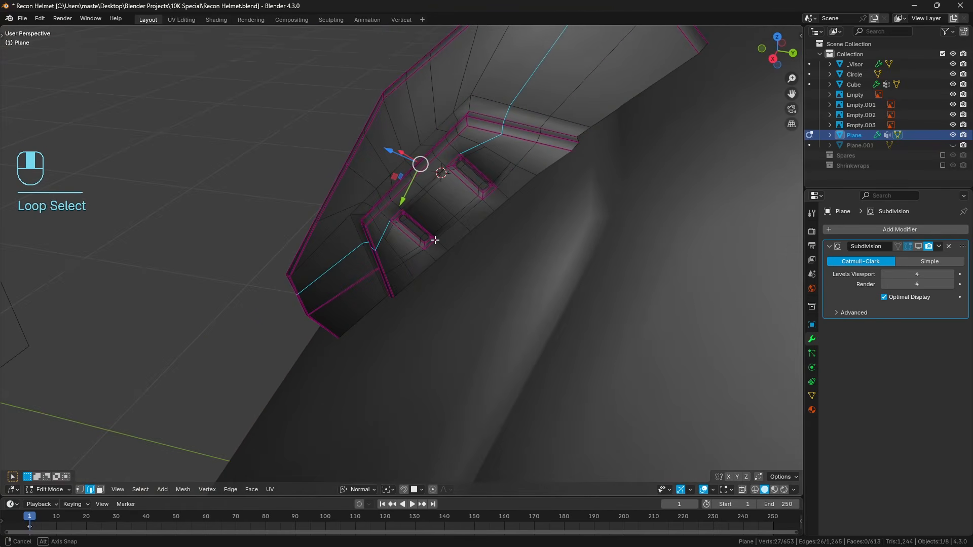
{"action": "scroll", "coordinate": [436, 233], "scroll_direction": "up", "scroll_amount": 3}
{"action": "right_click", "coordinate": [400, 202], "text": "shift"}
{"action": "middle_click_drag", "start_coordinate": [531, 117], "coordinate": [509, 152], "text": "shift"}
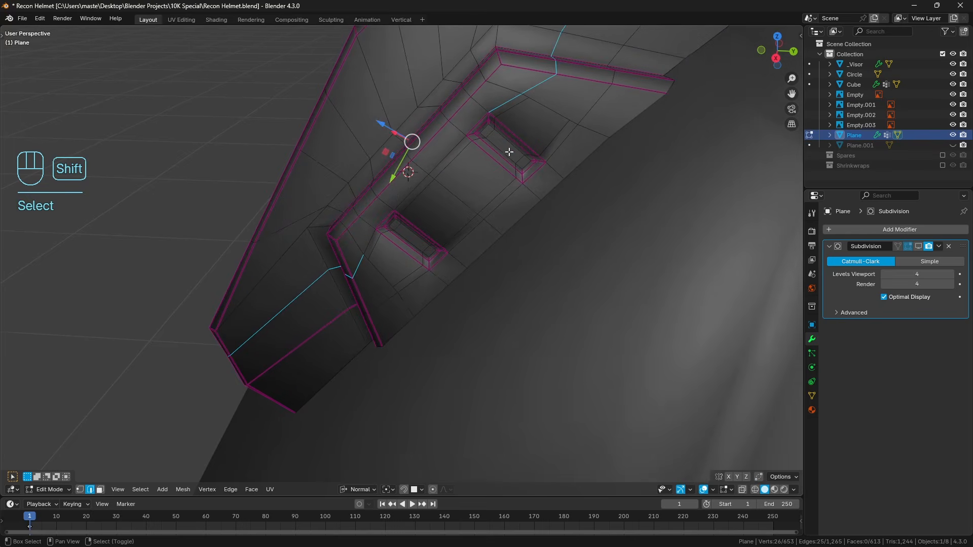
{"action": "key", "text": "ctrl+x"}
{"action": "middle_click_drag", "start_coordinate": [506, 104], "coordinate": [484, 236]}
{"action": "key", "text": "a"}
Slide the short bevel edge at the side block's lower front corner along the bevel to line it up with the adjoining crease.
{"action": "left_click", "coordinate": [452, 268]}
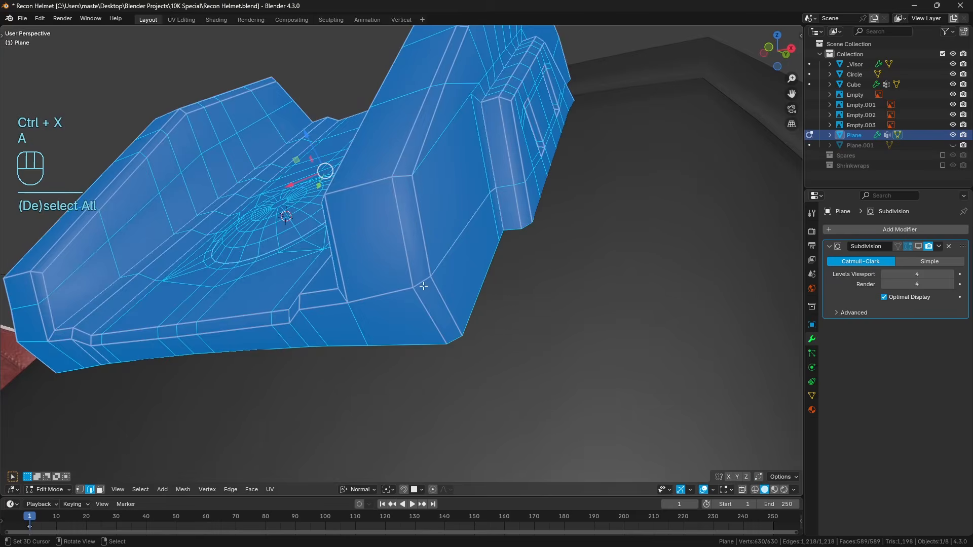
{"action": "key", "text": "KP_1"}
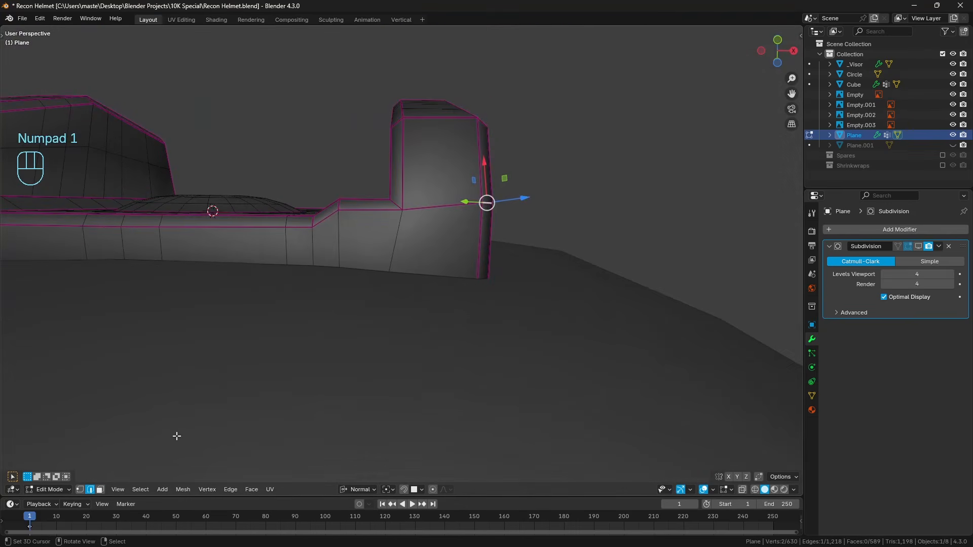
{"action": "left_click", "coordinate": [100, 490]}
{"action": "left_click", "coordinate": [441, 258], "text": "shift"}
{"action": "key", "text": "shift+KP_7"}
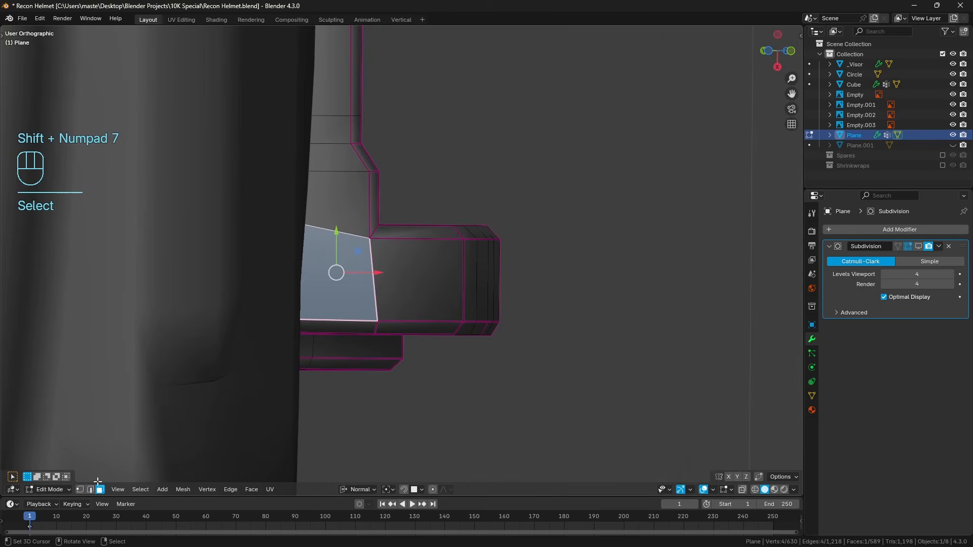
{"action": "left_click", "coordinate": [90, 489]}
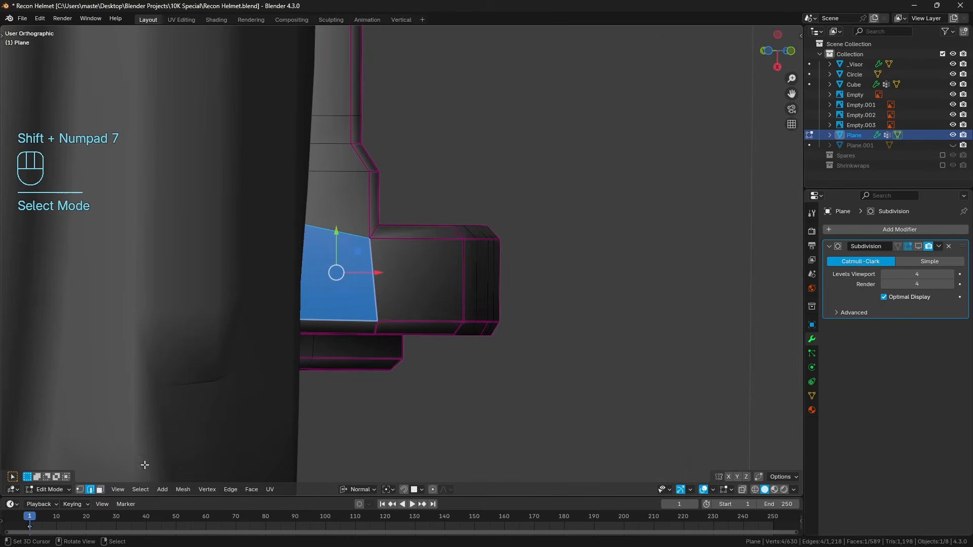
{"action": "left_click", "coordinate": [377, 329]}
{"action": "key", "text": "shift+KP_7"}
{"action": "key", "text": "g"}
{"action": "key", "text": "g"}
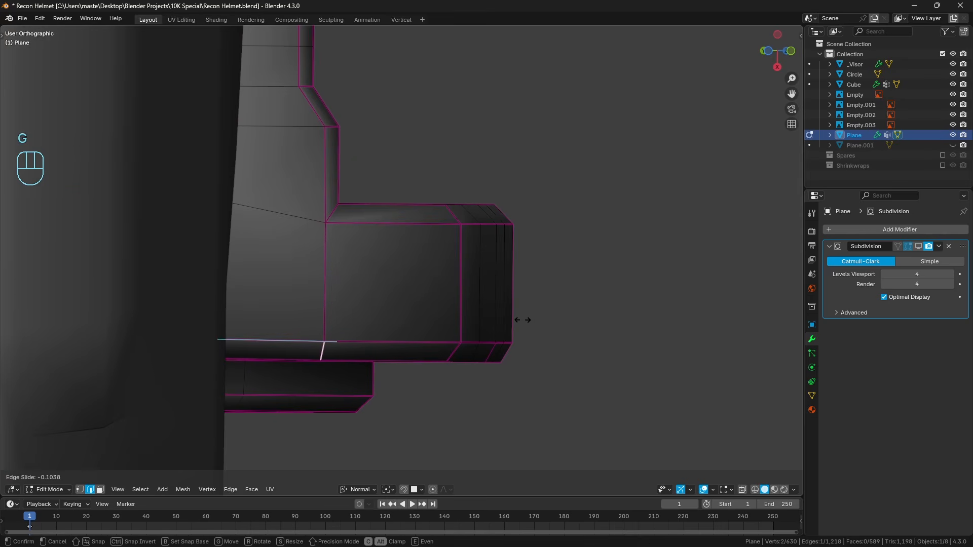
{"action": "left_click", "coordinate": [523, 320]}
Isolate the light mount in local view.
{"action": "middle_click_drag", "start_coordinate": [403, 309], "coordinate": [398, 390]}
{"action": "key", "text": "KP_1"}
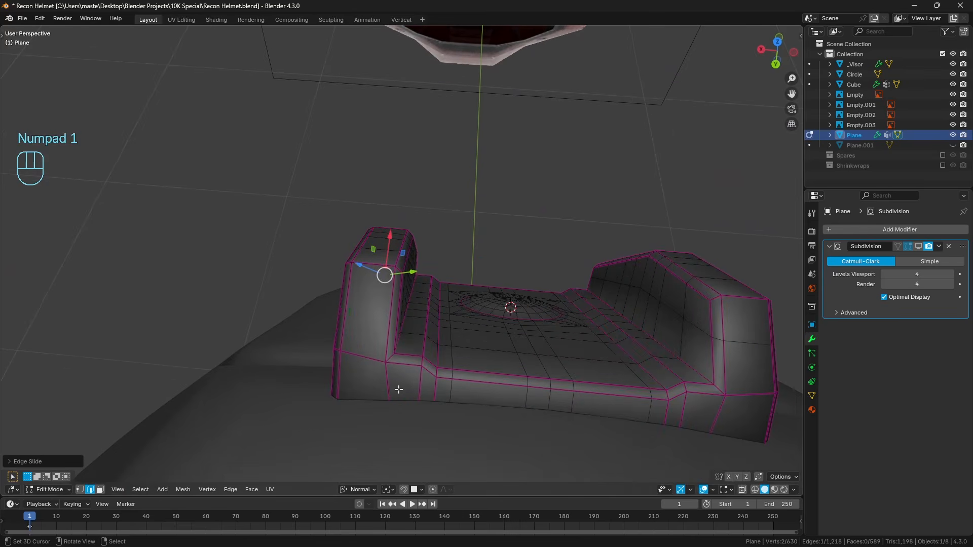
{"action": "left_click", "coordinate": [340, 359]}
{"action": "key", "text": "KP_Divide"}
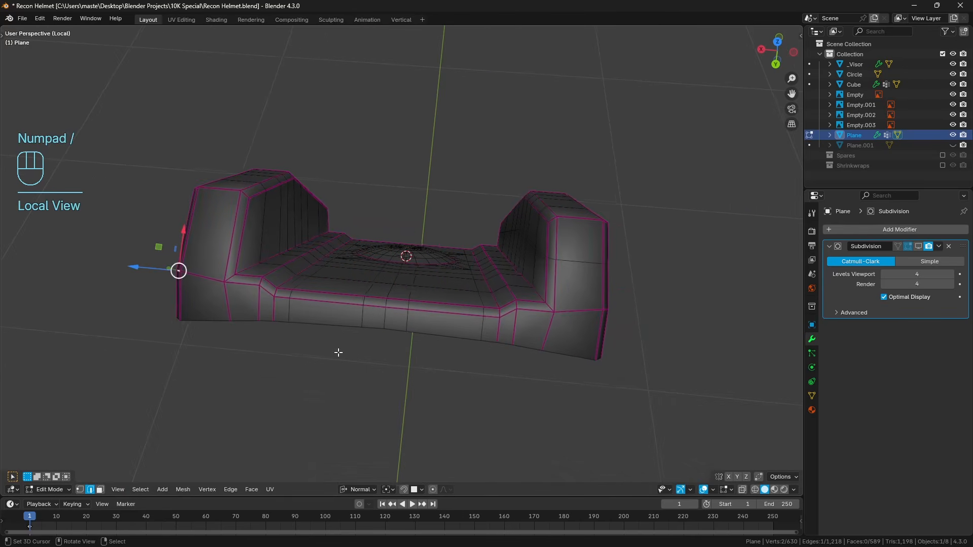
{"action": "key", "text": "Tab"}
{"action": "middle_click_drag", "start_coordinate": [280, 367], "coordinate": [344, 337]}
Slide the matching short bevel edge on the opposite side block so it continues the adjoining crease line.
{"action": "left_click", "coordinate": [100, 490]}
{"action": "left_click", "coordinate": [310, 332]}
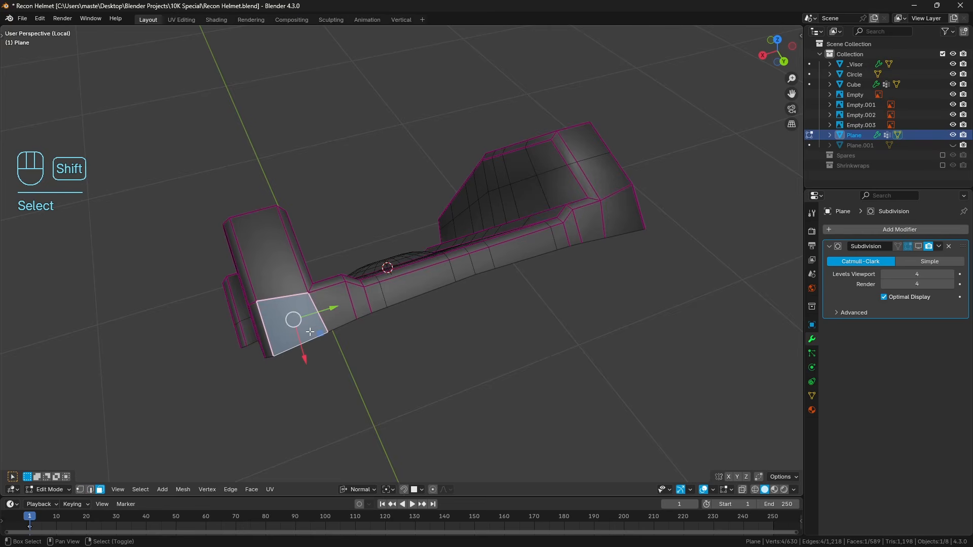
{"action": "key", "text": "shift+KP_7"}
{"action": "scroll", "coordinate": [396, 289], "scroll_direction": "up", "scroll_amount": 3}
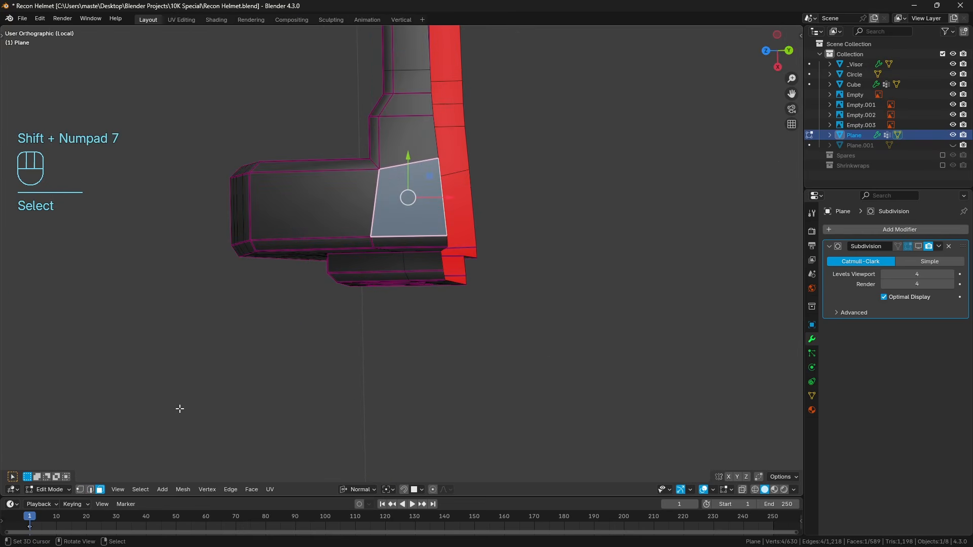
{"action": "left_click", "coordinate": [90, 490]}
{"action": "scroll", "coordinate": [279, 381], "scroll_direction": "up", "scroll_amount": 3}
{"action": "right_click", "coordinate": [353, 234]}
{"action": "middle_click_drag", "start_coordinate": [392, 231], "coordinate": [391, 252], "text": "shift"}
{"action": "key", "text": "g"}
{"action": "key", "text": "g"}
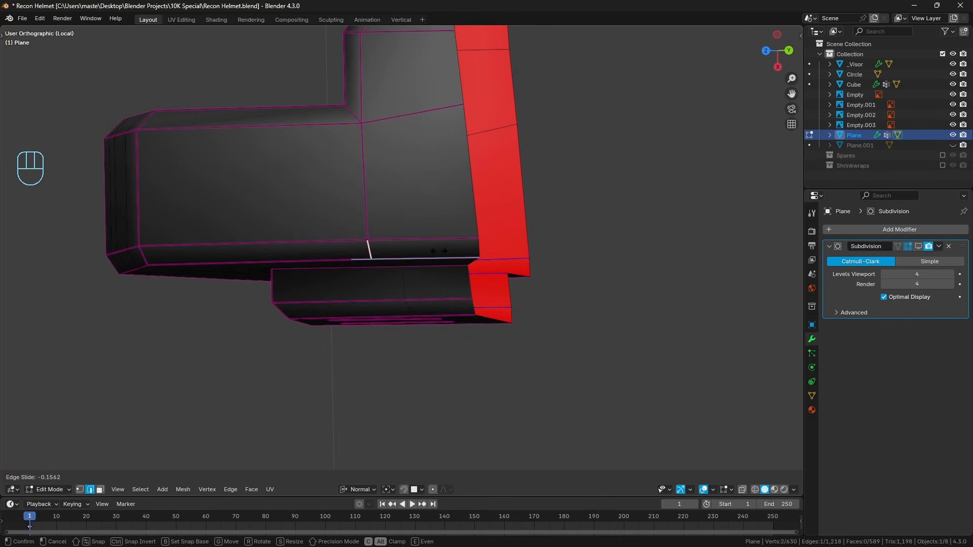
{"action": "left_click", "coordinate": [438, 251]}
Reveal hidden geometry, then select the full row of front lip faces between both side blocks and scale it to 0 along Z.
{"action": "scroll", "coordinate": [435, 206], "scroll_direction": "down", "scroll_amount": 4}
{"action": "key", "text": "a"}
{"action": "middle_click_drag", "start_coordinate": [451, 211], "coordinate": [348, 336]}
{"action": "key", "text": "a"}
{"action": "key", "text": "alt+h"}
{"action": "key", "text": "a"}
{"action": "key", "text": "a"}
{"action": "key", "text": "KP_1"}
{"action": "key", "text": "3"}
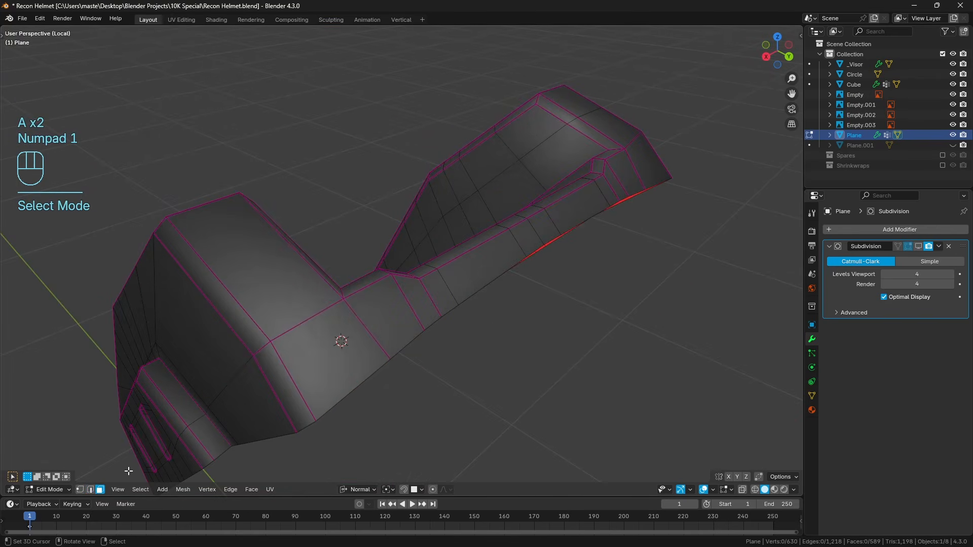
{"action": "left_click", "coordinate": [329, 365]}
{"action": "left_click", "coordinate": [656, 190], "text": "ctrl"}
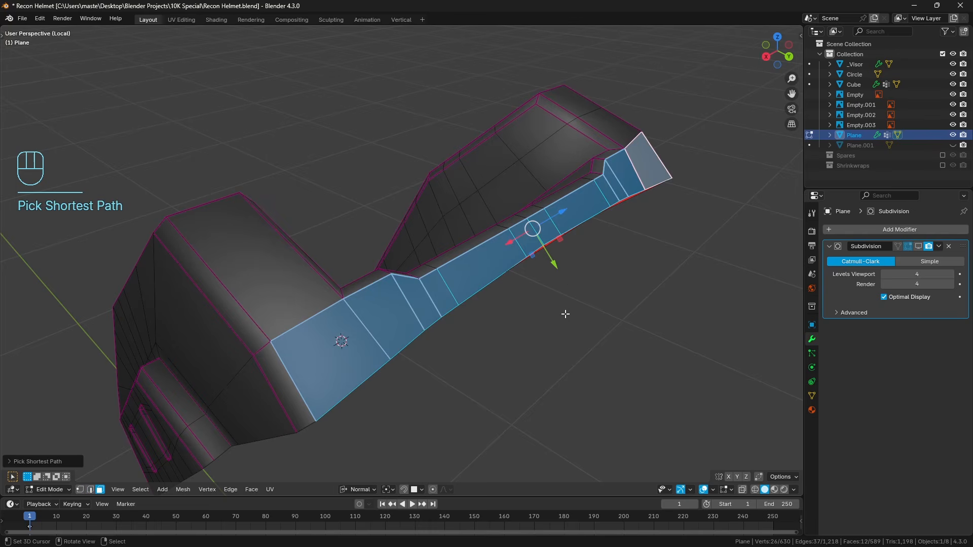
{"action": "key", "text": "s"}
{"action": "key", "text": "z"}
{"action": "key", "text": "0"}
{"action": "key", "text": "Return"}
{"action": "key", "text": "a"}
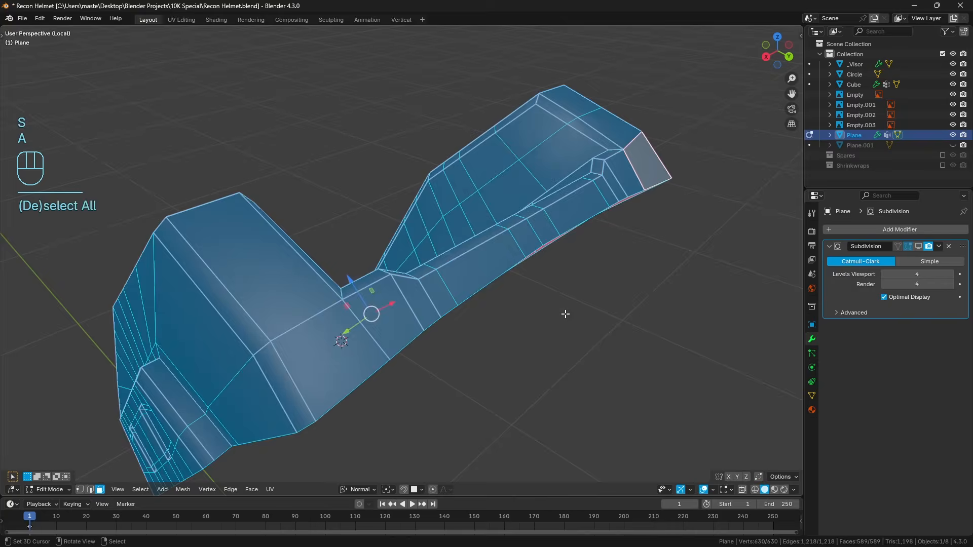
{"action": "key", "text": "a"}
Add a centred loop cut across the large outer face of the side block.
{"action": "middle_click_drag", "start_coordinate": [338, 372], "coordinate": [380, 262], "text": "shift"}
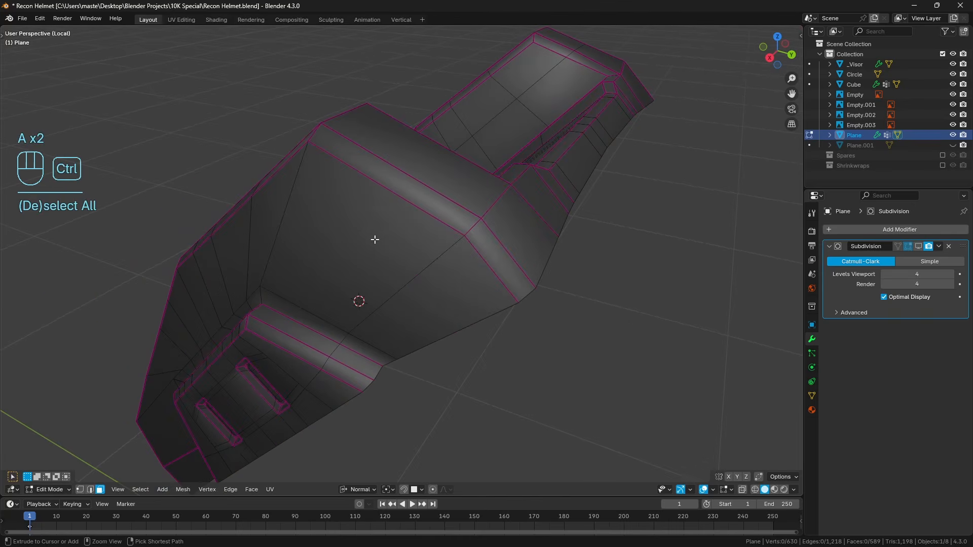
{"action": "key", "text": "ctrl+r"}
{"action": "left_click", "coordinate": [378, 205]}
{"action": "right_click", "coordinate": [378, 204]}
{"action": "middle_click_drag", "start_coordinate": [264, 343], "coordinate": [308, 317]}
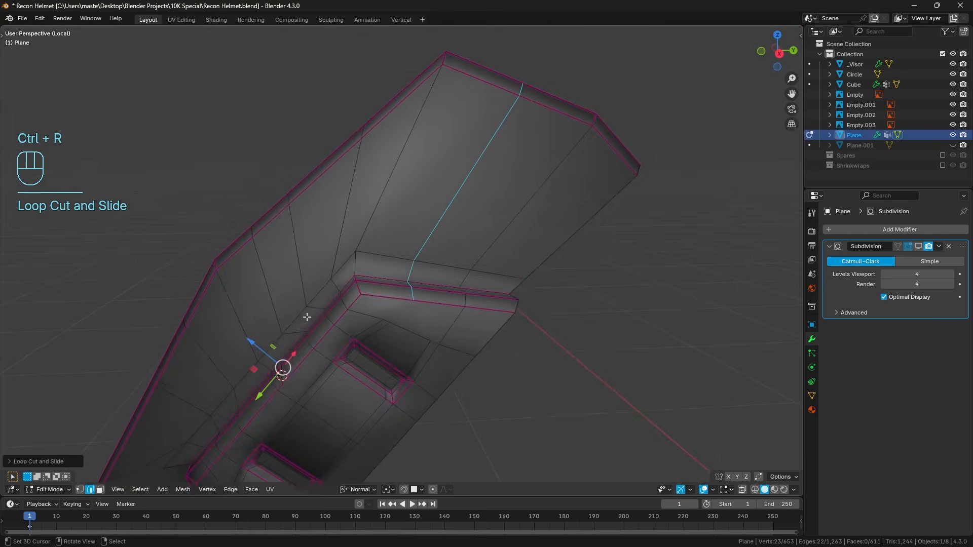
Knife an edge from the slotted panel's vertex near the first slot to the end of the new loop at the panel's border.
{"action": "key", "text": "a"}
{"action": "key", "text": "a"}
{"action": "scroll", "coordinate": [388, 324], "scroll_direction": "up", "scroll_amount": 2}
{"action": "key", "text": "k"}
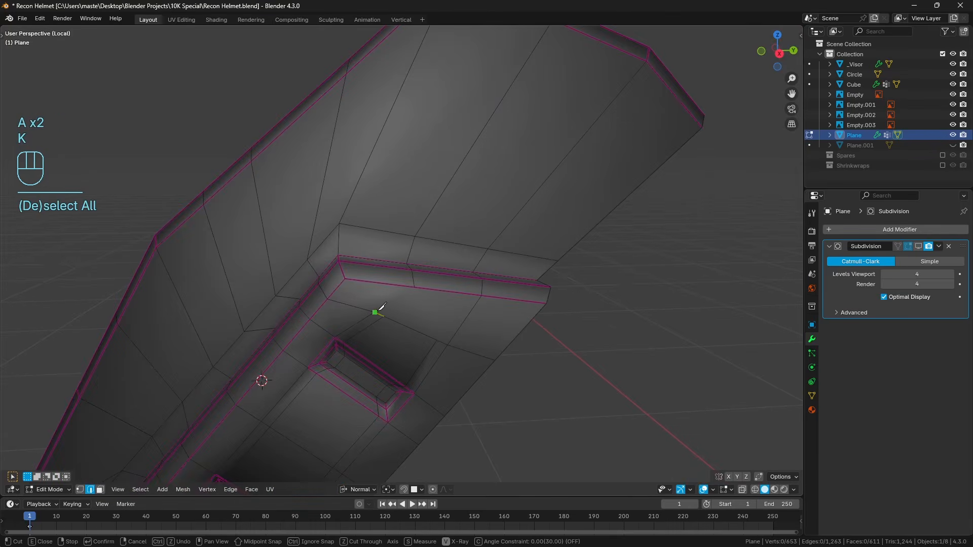
{"action": "left_click", "coordinate": [415, 288]}
{"action": "key", "text": "Return"}
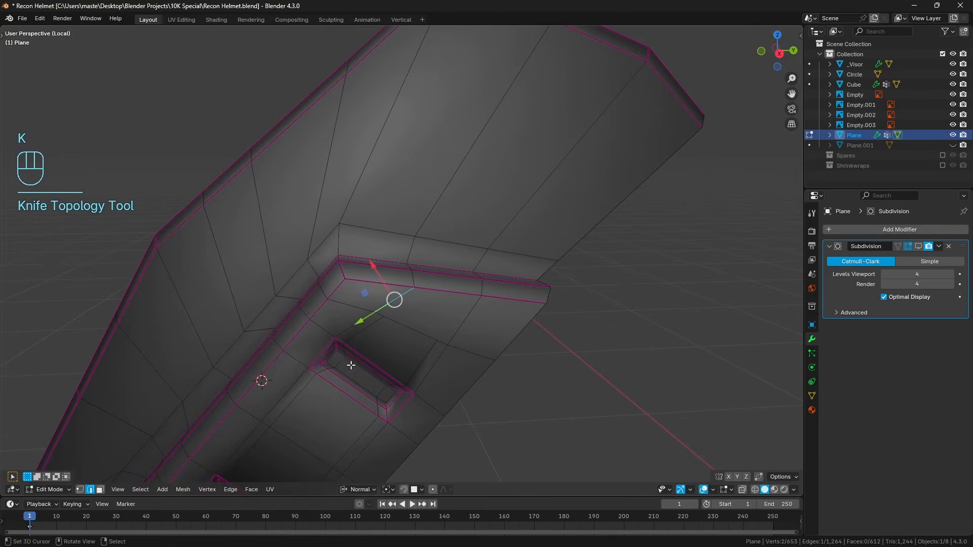
Knife a matching edge at the slotted panel's other end, joining the new loop's end to the vertex beside the second slot.
{"action": "middle_click_drag", "start_coordinate": [350, 365], "coordinate": [390, 330]}
{"action": "middle_click_drag", "start_coordinate": [390, 330], "coordinate": [408, 287], "text": "shift"}
{"action": "key", "text": "a"}
{"action": "key", "text": "a"}
{"action": "key", "text": "k"}
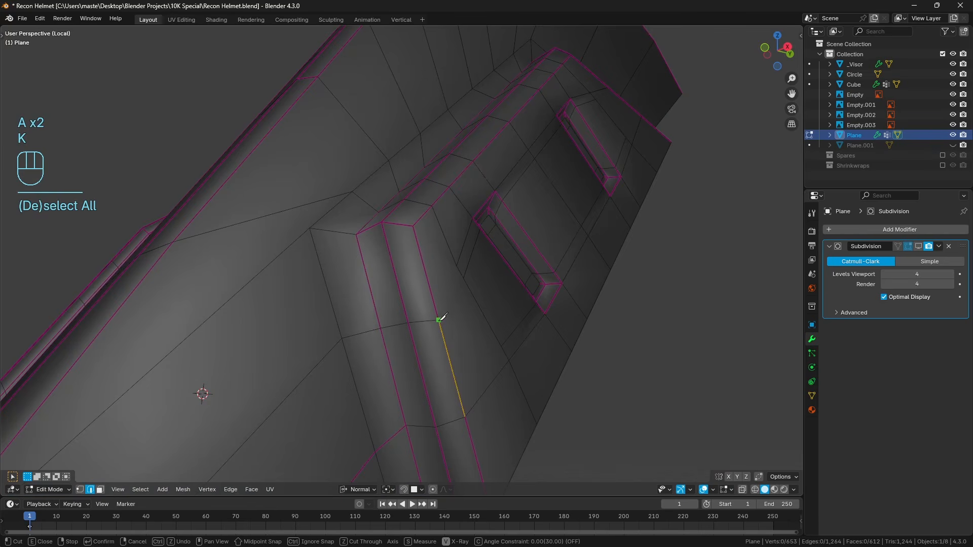
{"action": "left_click", "coordinate": [457, 266]}
{"action": "key", "text": "Return"}
Turn on the Subdivision modifier's viewport display in Object Mode and inspect the smoothed dome.
{"action": "scroll", "coordinate": [457, 266], "scroll_direction": "down", "scroll_amount": 5}
{"action": "middle_click_drag", "start_coordinate": [430, 276], "coordinate": [495, 304]}
{"action": "key", "text": "a"}
{"action": "key", "text": "a"}
{"action": "key", "text": "Tab"}
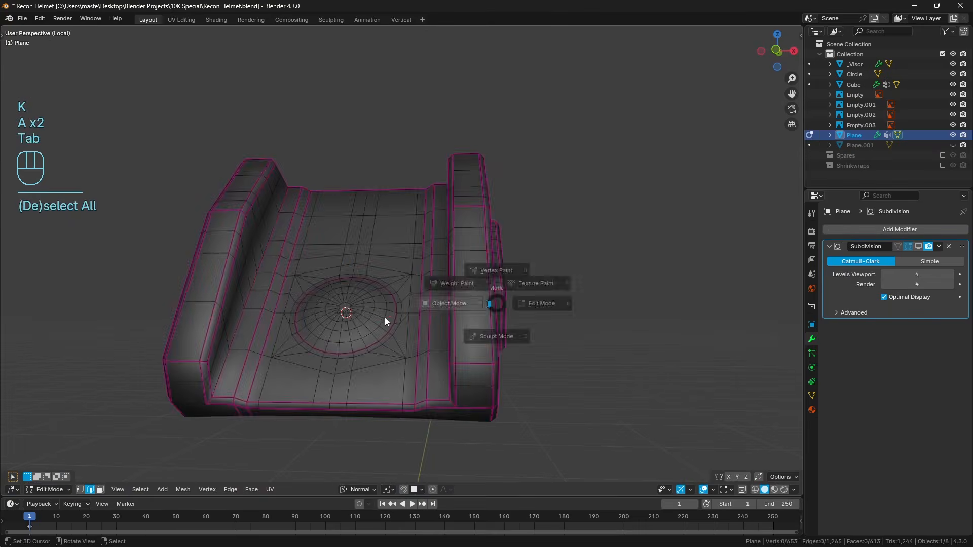
{"action": "middle_click_drag", "start_coordinate": [441, 329], "coordinate": [478, 345]}
{"action": "key", "text": "a"}
{"action": "key", "text": "a"}
{"action": "left_click", "coordinate": [919, 246]}
{"action": "middle_click_drag", "start_coordinate": [595, 320], "coordinate": [527, 290]}
{"action": "key", "text": "a"}
{"action": "key", "text": "a"}
{"action": "scroll", "coordinate": [385, 355], "scroll_direction": "up", "scroll_amount": 6}
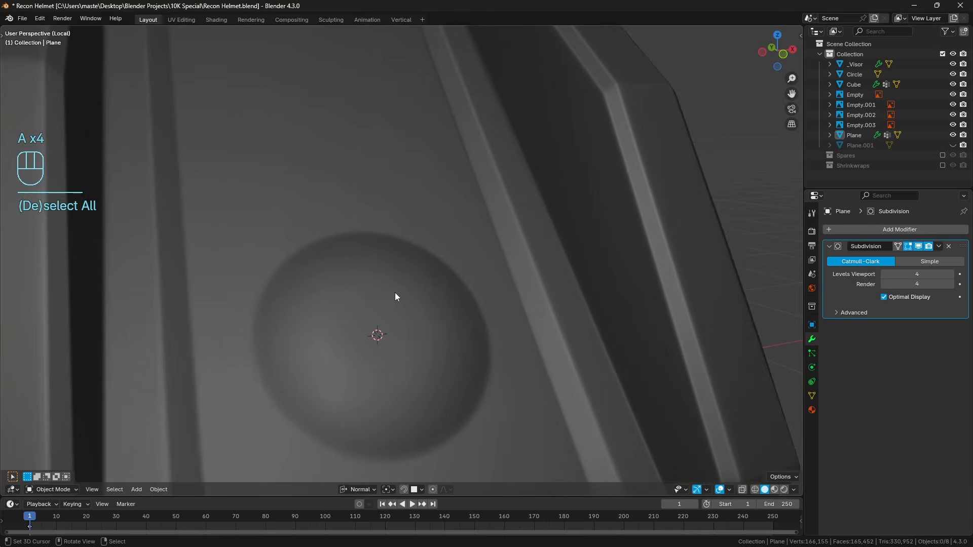
Select the three concentric edge loops around the dome's central face and relax them, comparing the shape before and after.
{"action": "key", "text": "Tab"}
{"action": "scroll", "coordinate": [460, 330], "scroll_direction": "up", "scroll_amount": 3}
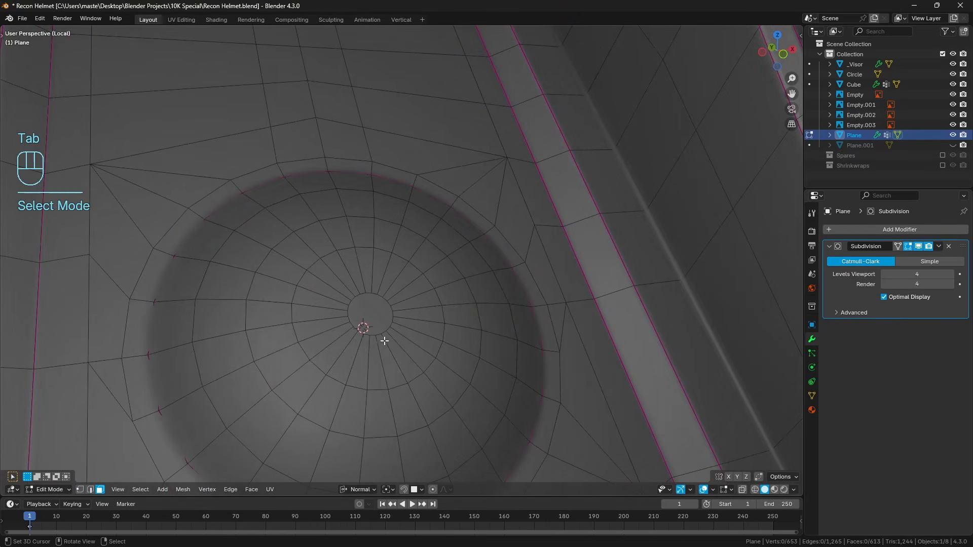
{"action": "left_click", "coordinate": [370, 315]}
{"action": "key", "text": "KP_Decimal"}
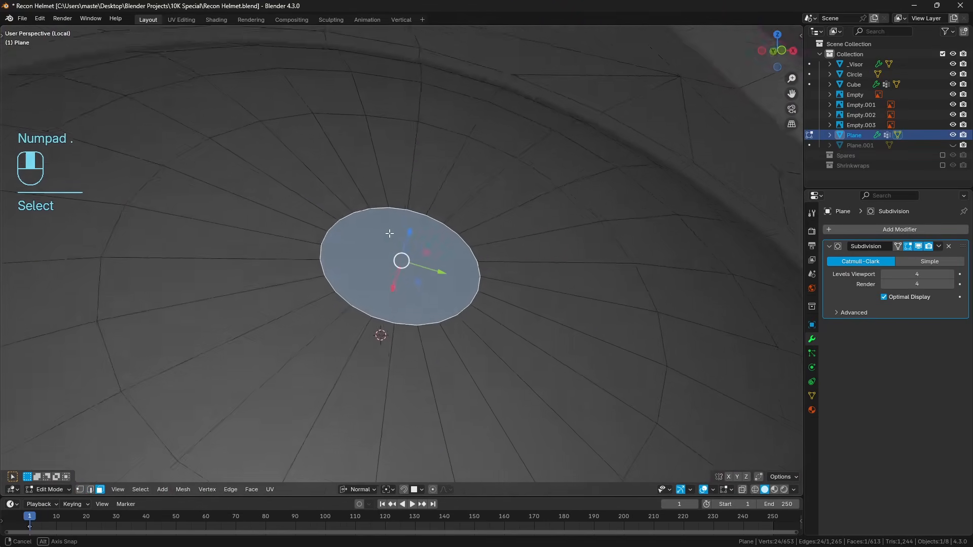
{"action": "middle_click_drag", "start_coordinate": [389, 233], "coordinate": [407, 282]}
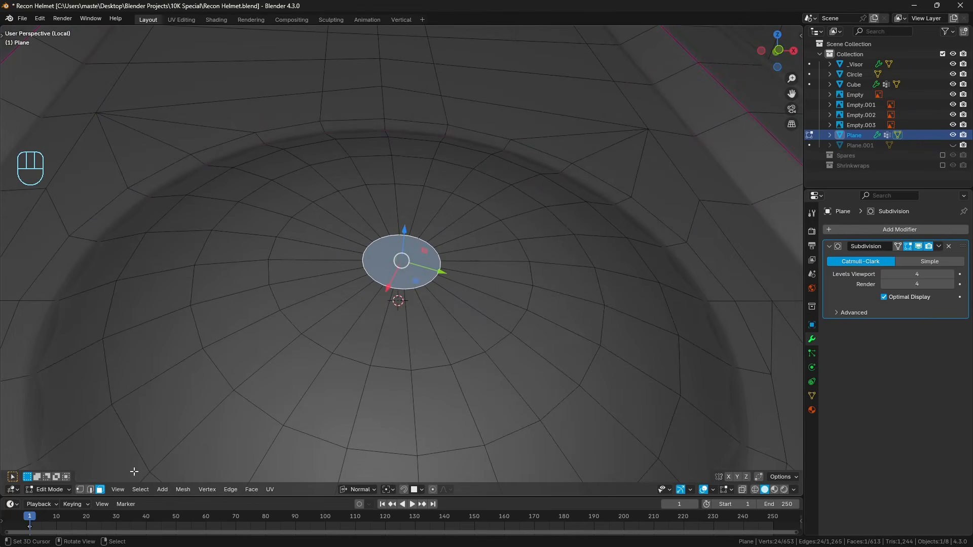
{"action": "left_click", "coordinate": [89, 491]}
{"action": "right_click", "coordinate": [398, 369], "text": "alt"}
{"action": "right_click", "coordinate": [367, 446], "text": "alt+shift"}
{"action": "scroll", "coordinate": [399, 430], "scroll_direction": "down", "scroll_amount": 3}
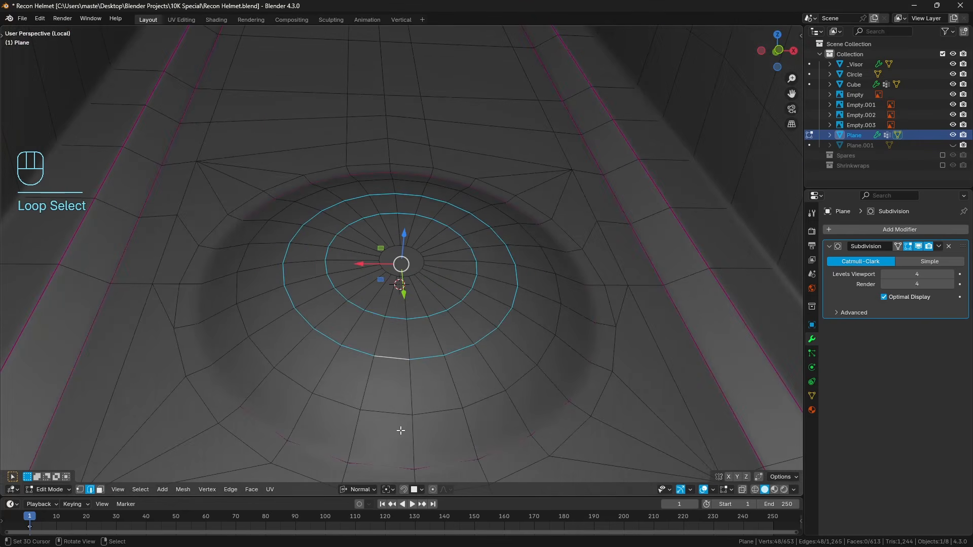
{"action": "right_click", "coordinate": [394, 427], "text": "alt+shift"}
{"action": "key", "text": "q"}
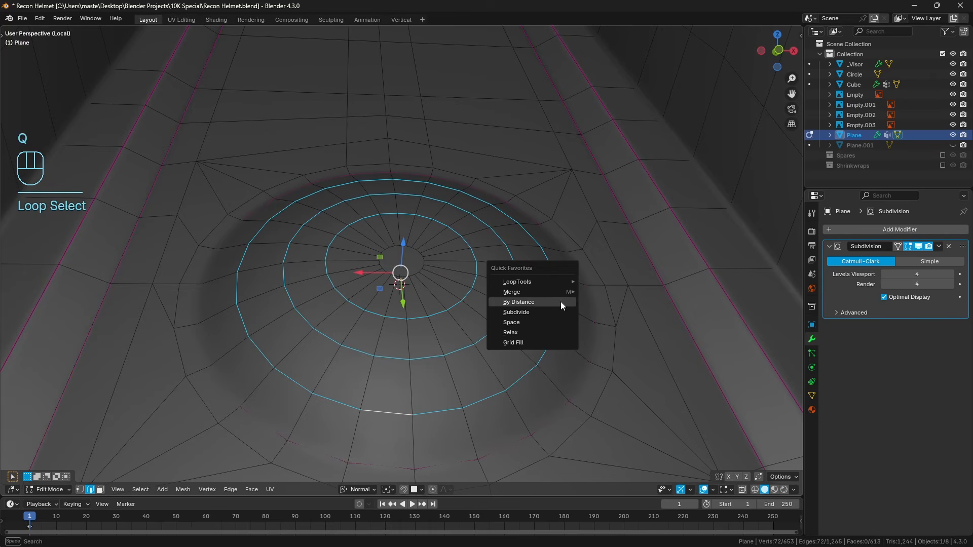
{"action": "left_click", "coordinate": [538, 331]}
{"action": "middle_click_drag", "start_coordinate": [535, 327], "coordinate": [488, 311]}
{"action": "key", "text": "ctrl+z"}
{"action": "key", "text": "ctrl+shift+z"}
Examine the smoothed dome and side blocks of the light mount from several angles in Object Mode.
{"action": "key", "text": "a"}
{"action": "key", "text": "a"}
{"action": "key", "text": "Tab"}
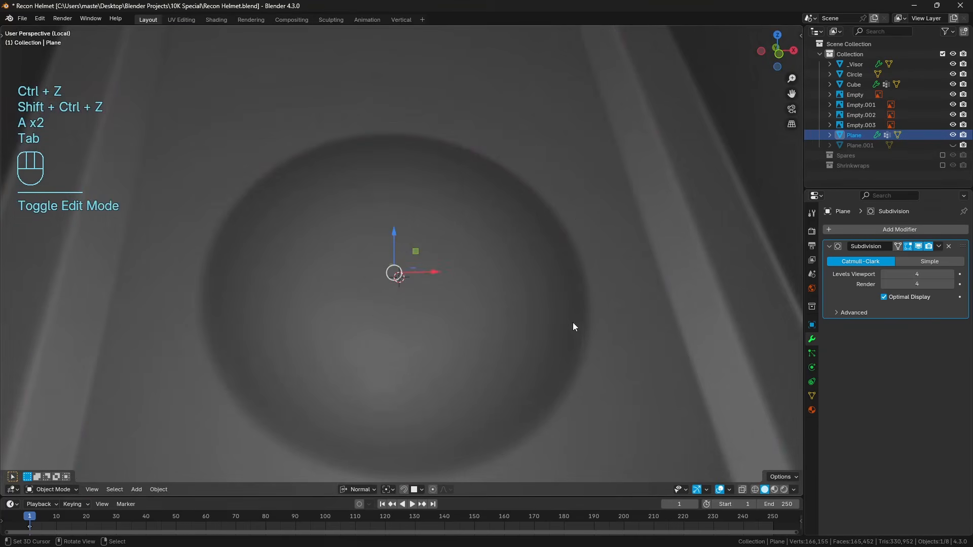
{"action": "key", "text": "a"}
{"action": "key", "text": "a"}
{"action": "middle_click_drag", "start_coordinate": [573, 326], "coordinate": [433, 294]}
{"action": "scroll", "coordinate": [520, 333], "scroll_direction": "down", "scroll_amount": 5}
{"action": "scroll", "coordinate": [534, 290], "scroll_direction": "up", "scroll_amount": 4}
{"action": "scroll", "coordinate": [485, 300], "scroll_direction": "down", "scroll_amount": 4}
{"action": "key", "text": "a"}
{"action": "key", "text": "a"}
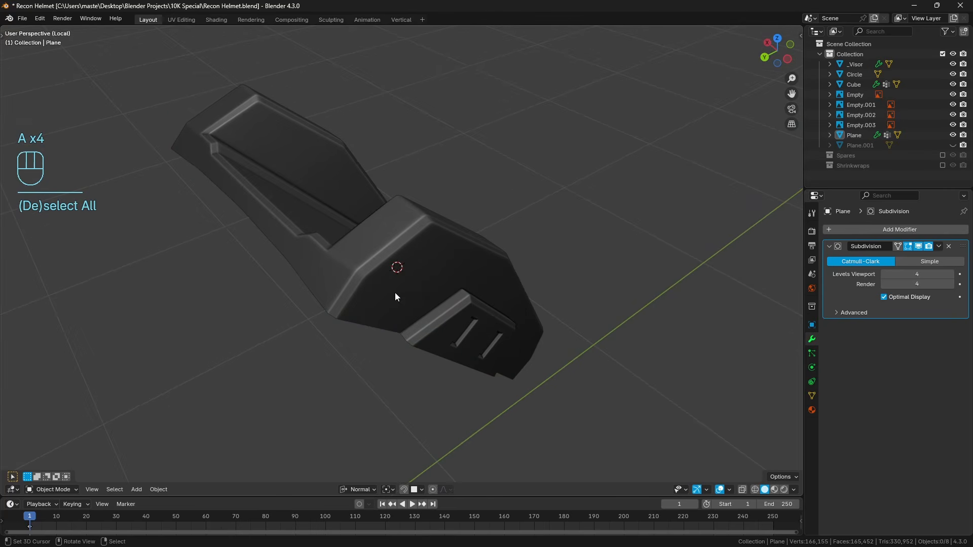
Knife an edge through the middle of the dome's central face to split it along the mount's centre line.
{"action": "left_click", "coordinate": [394, 293]}
{"action": "key", "text": "Tab"}
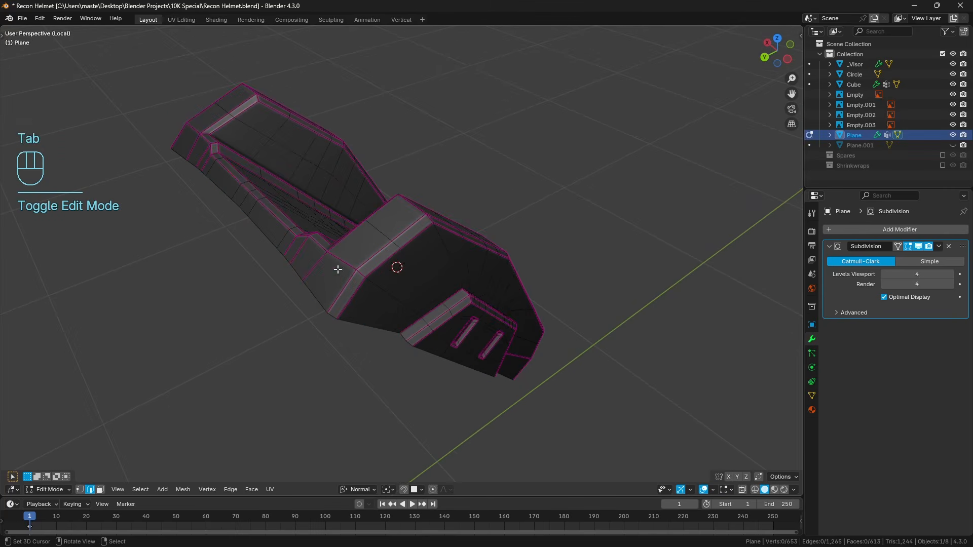
{"action": "middle_click_drag", "start_coordinate": [338, 270], "coordinate": [380, 330]}
{"action": "scroll", "coordinate": [385, 332], "scroll_direction": "up", "scroll_amount": 5}
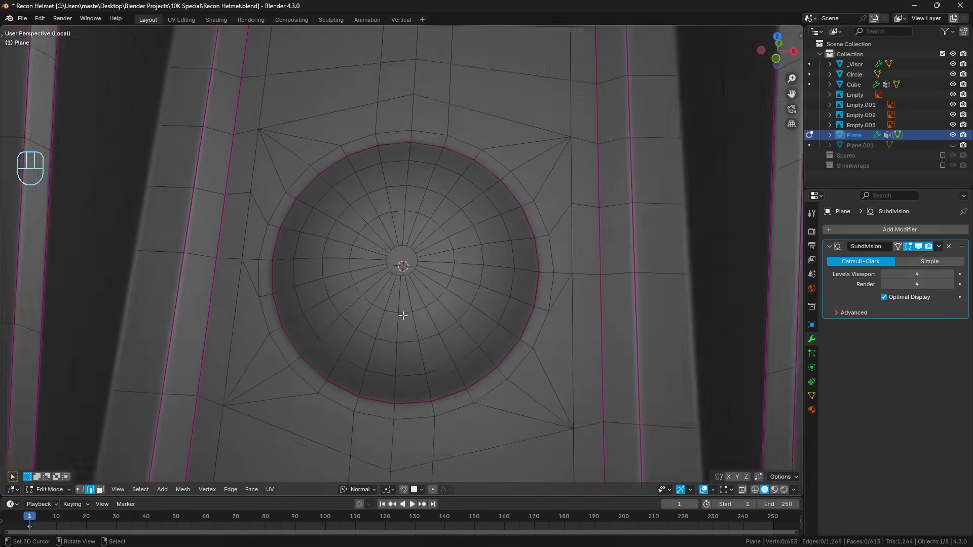
{"action": "scroll", "coordinate": [403, 316], "scroll_direction": "up", "scroll_amount": 5}
{"action": "key", "text": "k"}
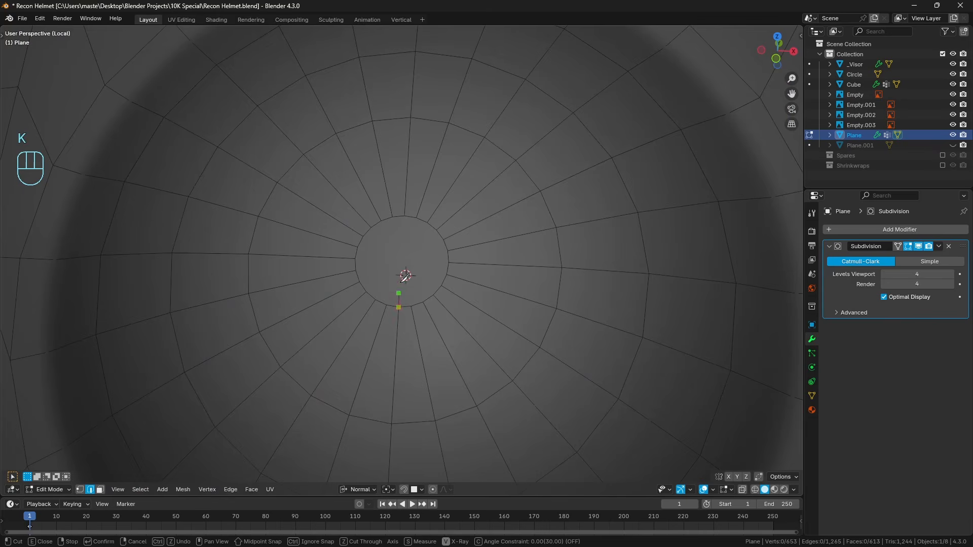
{"action": "left_click", "coordinate": [405, 216]}
{"action": "key", "text": "Return"}
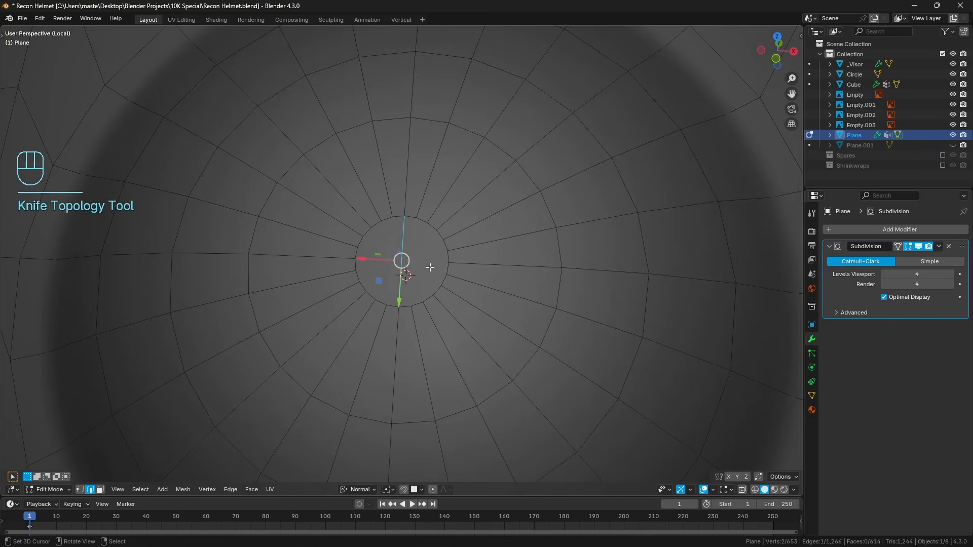
Select all faces on the negative X half of the light mount in top view and delete them.
{"action": "key", "text": "KP_7"}
{"action": "key", "text": "a"}
{"action": "key", "text": "a"}
{"action": "left_click", "coordinate": [100, 490]}
{"action": "key", "text": "z"}
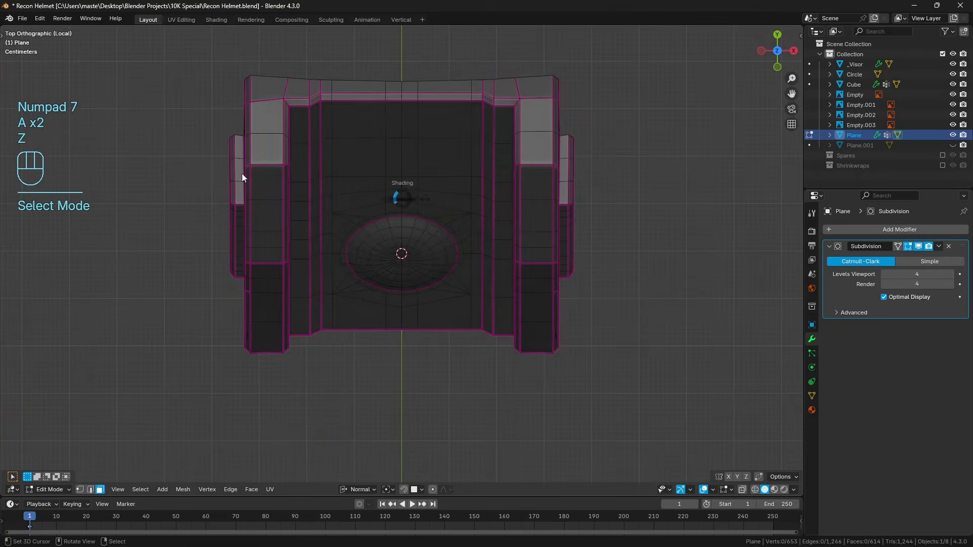
{"action": "left_click_drag", "start_coordinate": [198, 54], "coordinate": [401, 410]}
{"action": "key", "text": "z"}
{"action": "key", "text": "x"}
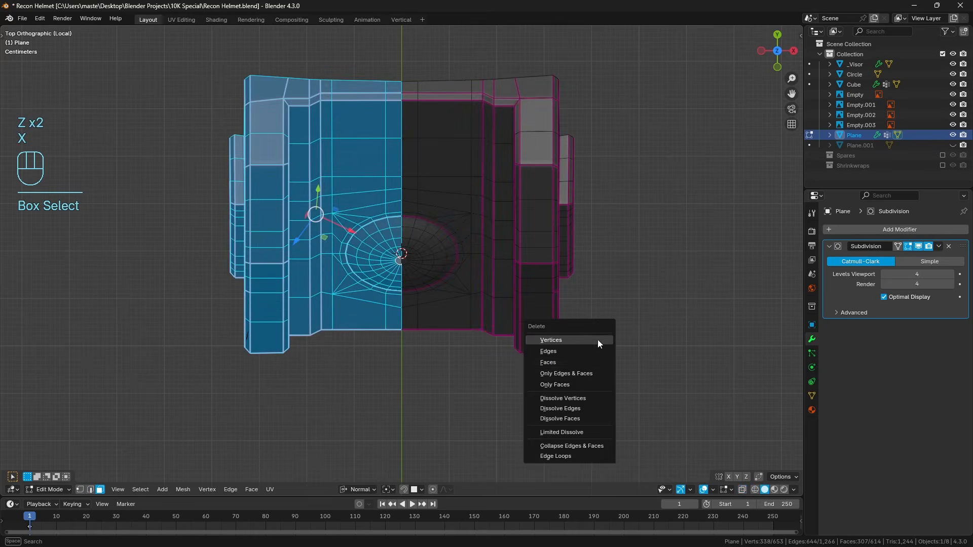
{"action": "left_click", "coordinate": [579, 363]}
{"action": "key", "text": "a"}
{"action": "key", "text": "a"}
{"action": "key", "text": "Tab"}
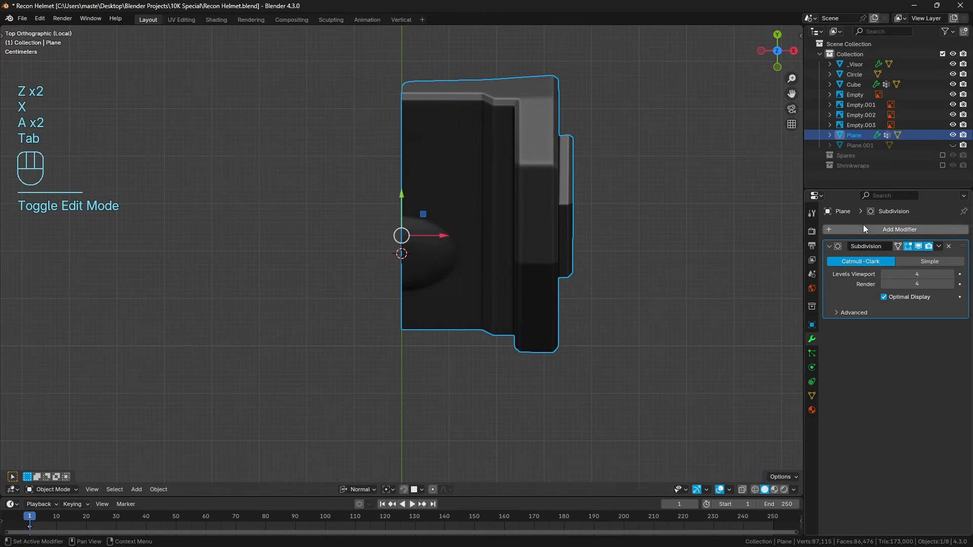
Add an X-axis Mirror modifier to the light mount and place it above Subdivision in the stack.
{"action": "left_click", "coordinate": [863, 227]}
{"action": "type", "text": "mirr"}
{"action": "key", "text": "Return"}
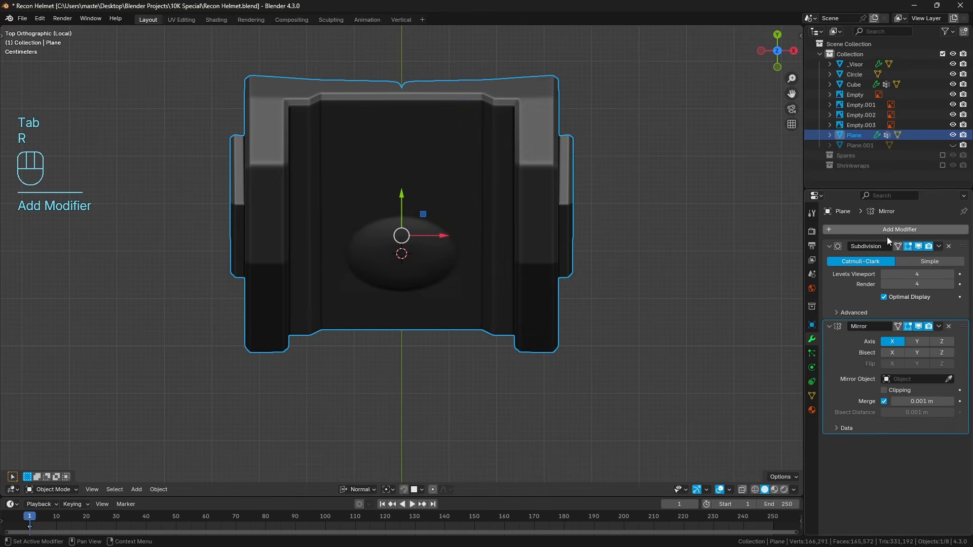
{"action": "left_click_drag", "start_coordinate": [950, 322], "coordinate": [941, 239]}
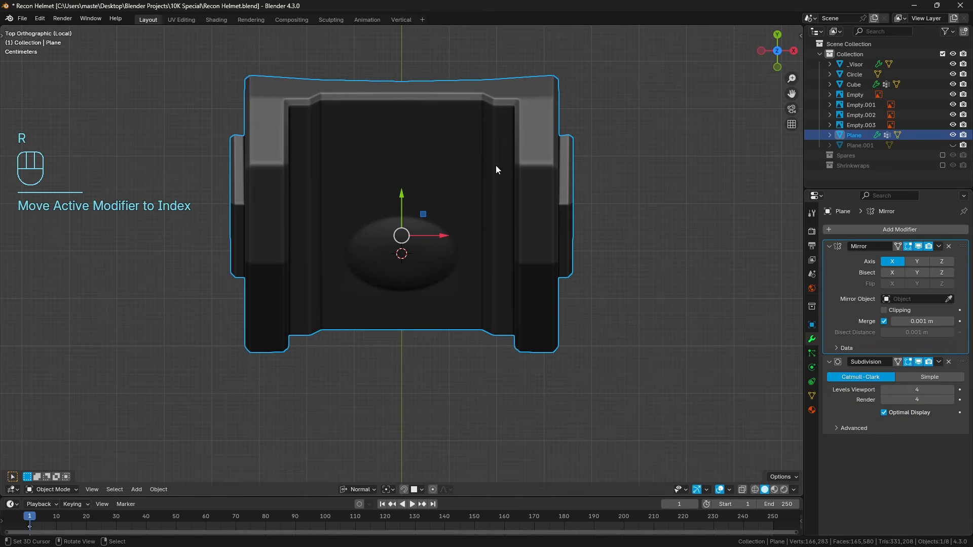
Try applying the Mirror modifier on the light mount.
{"action": "key", "text": "ctrl+a"}
{"action": "middle_click_drag", "start_coordinate": [381, 259], "coordinate": [369, 174]}
{"action": "key", "text": "ctrl+z"}
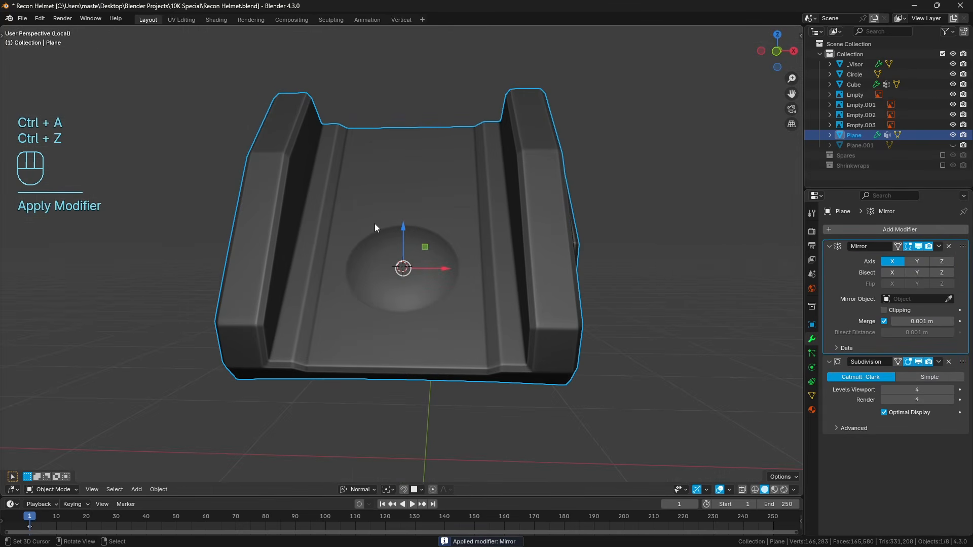
Clear the selection and leave local view to bring the rest of the helmet back around the light mount.
{"action": "middle_click_drag", "start_coordinate": [376, 226], "coordinate": [353, 308]}
{"action": "key", "text": "a"}
{"action": "key", "text": "a"}
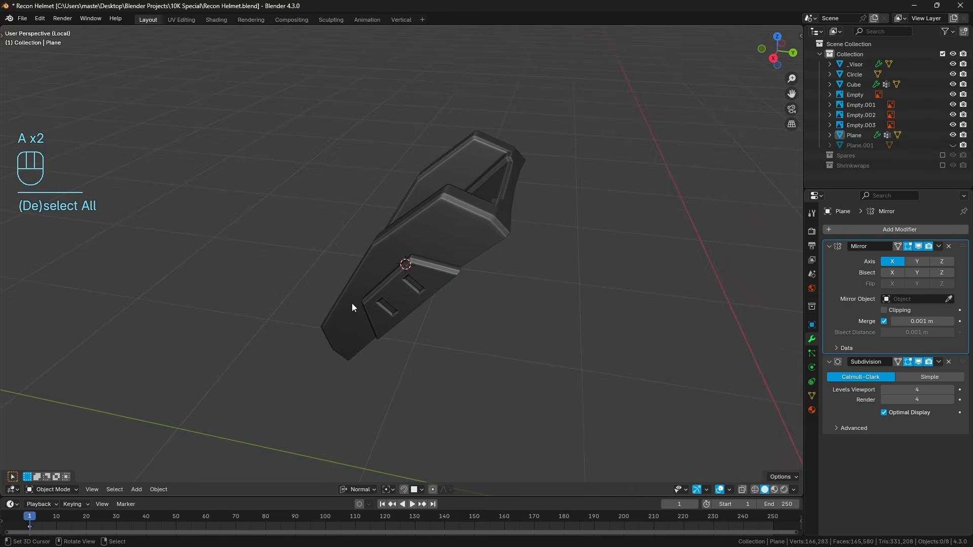
{"action": "key", "text": "KP_Divide"}
{"action": "middle_click_drag", "start_coordinate": [447, 288], "coordinate": [485, 345]}
{"action": "scroll", "coordinate": [494, 338], "scroll_direction": "up", "scroll_amount": 3}
Examine the meshes of the light mount and helmet shell where they meet, ending with the mount in Edit Mode.
{"action": "right_click", "coordinate": [567, 278]}
{"action": "key", "text": "Tab"}
{"action": "middle_click_drag", "start_coordinate": [623, 277], "coordinate": [619, 302]}
{"action": "scroll", "coordinate": [645, 288], "scroll_direction": "up", "scroll_amount": 2}
{"action": "key", "text": "a"}
{"action": "key", "text": "a"}
{"action": "key", "text": "Tab"}
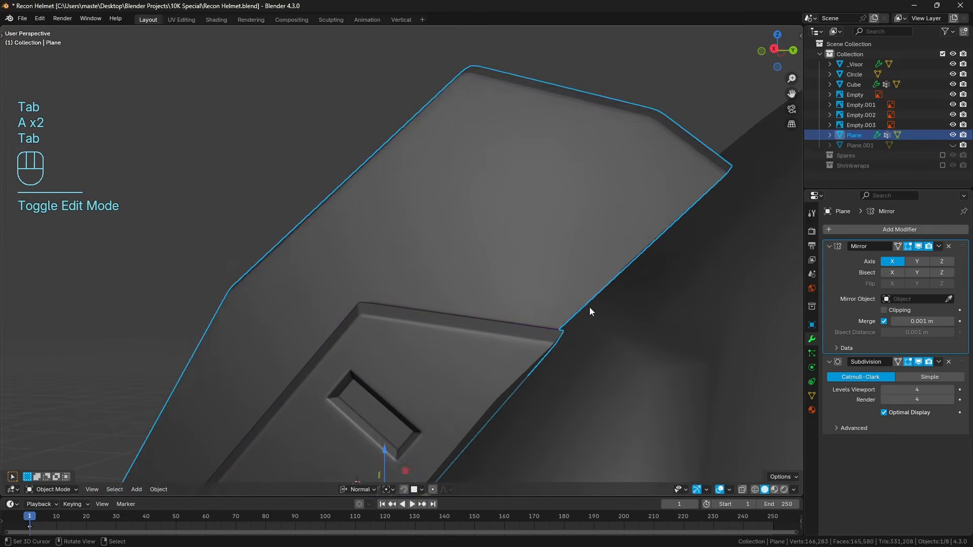
{"action": "left_click", "coordinate": [589, 310]}
{"action": "key", "text": "Tab"}
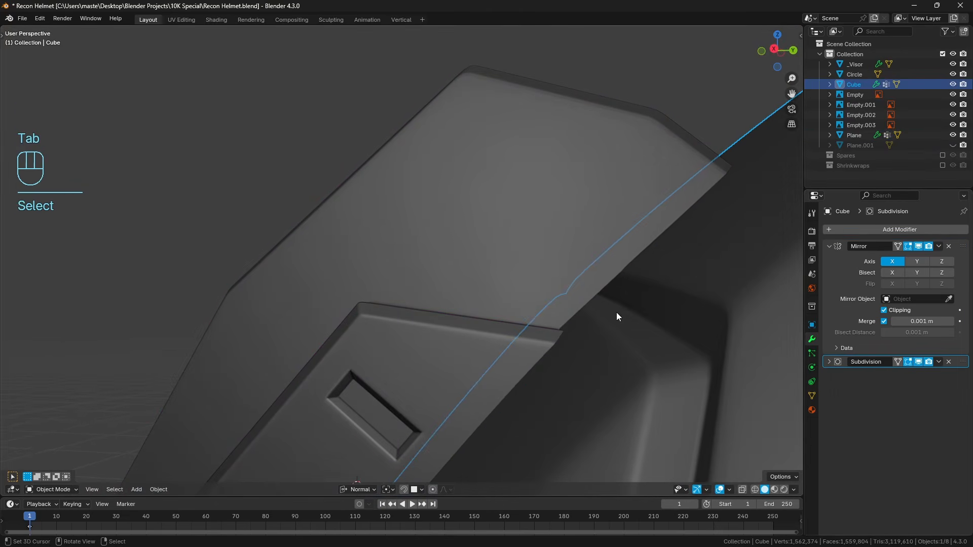
{"action": "key", "text": "Tab"}
{"action": "middle_click_drag", "start_coordinate": [613, 307], "coordinate": [570, 289], "text": "shift"}
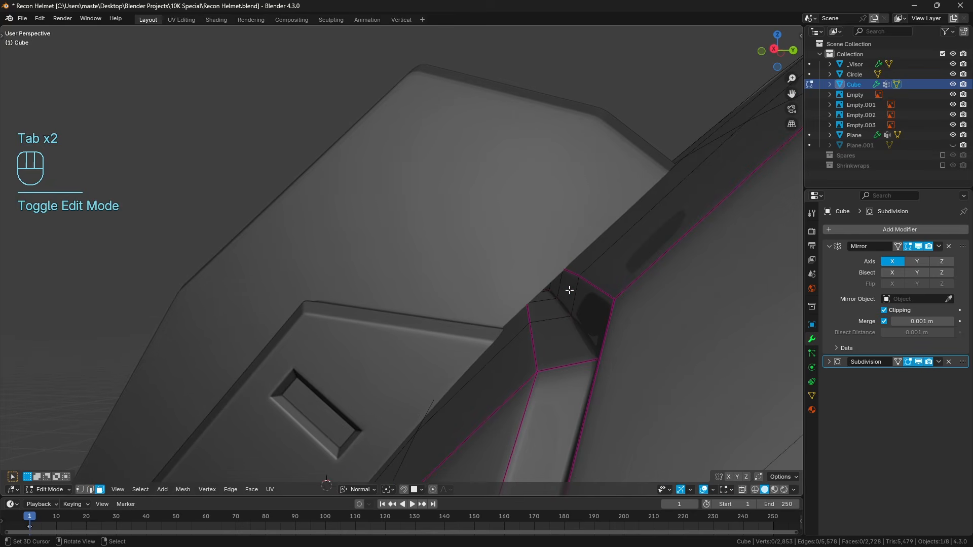
{"action": "key", "text": "Tab"}
{"action": "left_click", "coordinate": [510, 257]}
{"action": "key", "text": "Tab"}
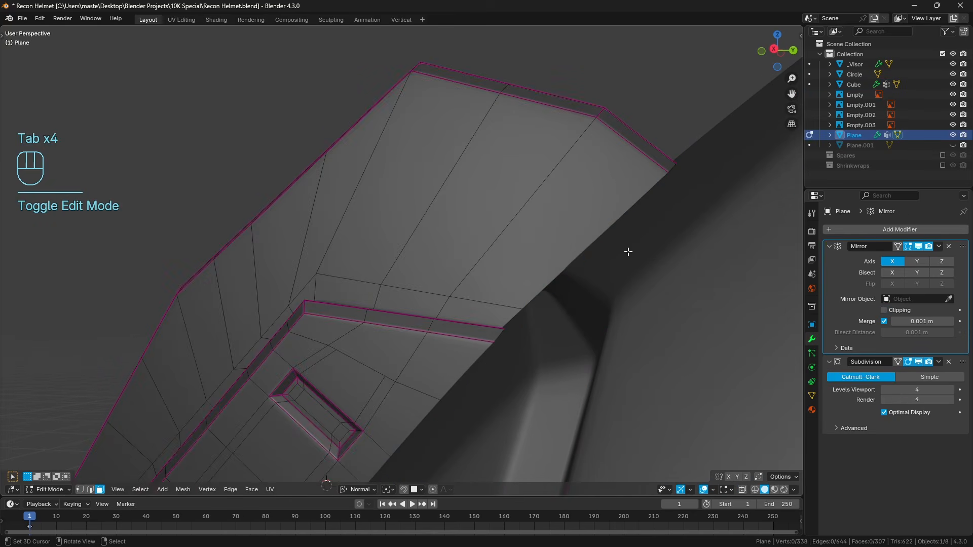
{"action": "key", "text": "a"}
{"action": "key", "text": "a"}
{"action": "key", "text": "ctrl+r"}
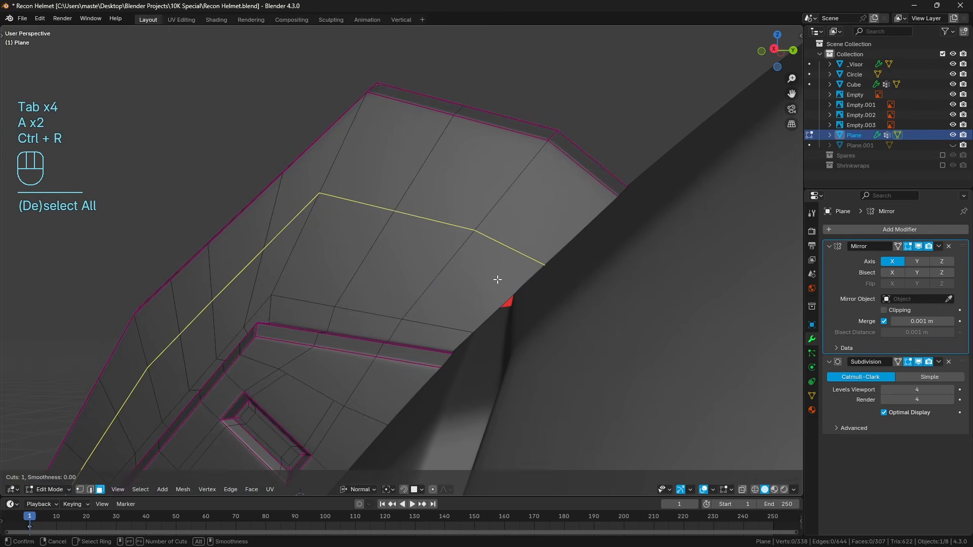
{"action": "right_click", "coordinate": [498, 280]}
{"action": "mouse_move", "coordinate": [498, 279]}
{"action": "middle_mouse_down"}
{"action": "mouse_move", "coordinate": [515, 271]}
{"action": "mouse_move", "coordinate": [509, 279]}
{"action": "middle_mouse_up"}
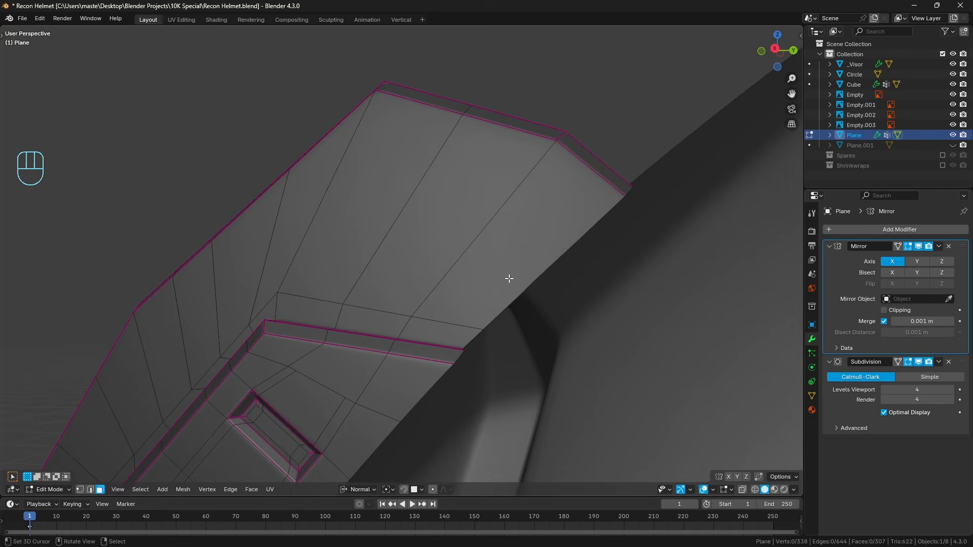
Vertex-slide the rim vertex just above the raised side panel upward along the mount's rim by about 0.16.
{"action": "left_click", "coordinate": [83, 490]}
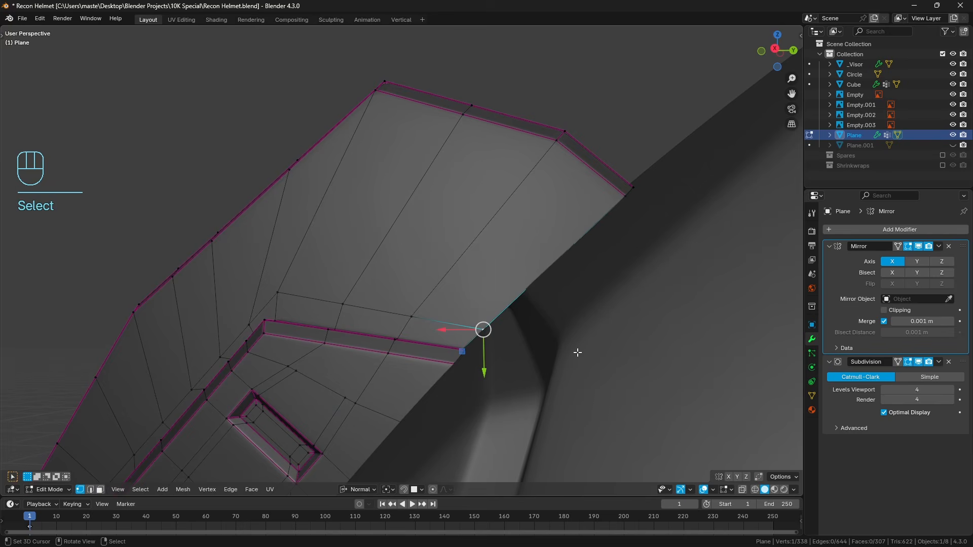
{"action": "key", "text": "g"}
{"action": "key", "text": "g"}
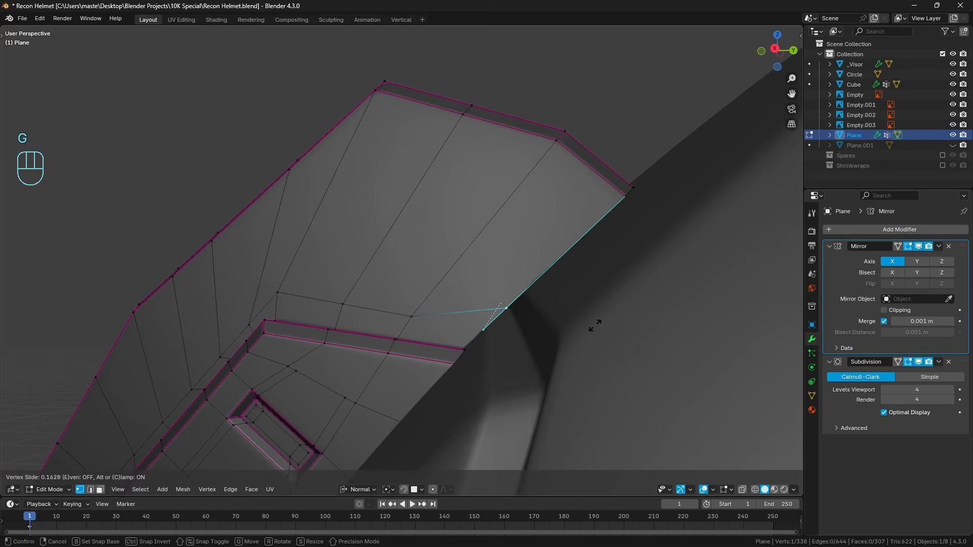
{"action": "left_click", "coordinate": [595, 323]}
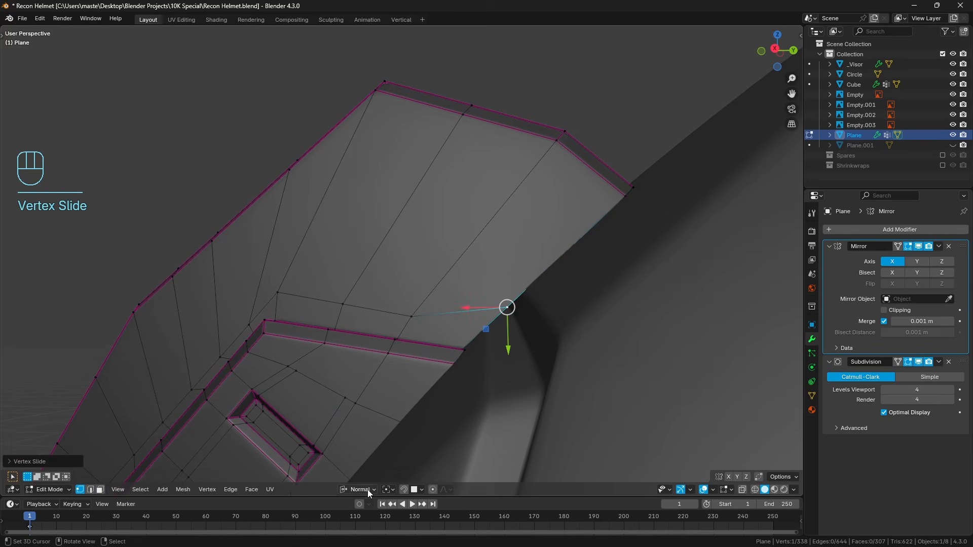
Vertex-slide the same rim vertex past its edge end with clamping off, pushing it into the helmet shell.
{"action": "middle_click_drag", "start_coordinate": [500, 329], "coordinate": [530, 303]}
{"action": "key", "text": "KP_Decimal"}
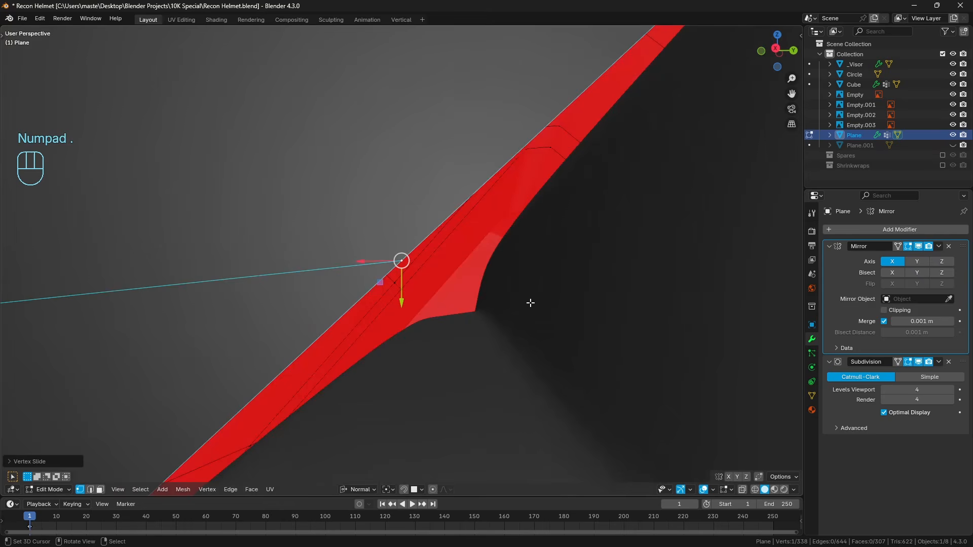
{"action": "scroll", "coordinate": [530, 326], "scroll_direction": "down", "scroll_amount": 2}
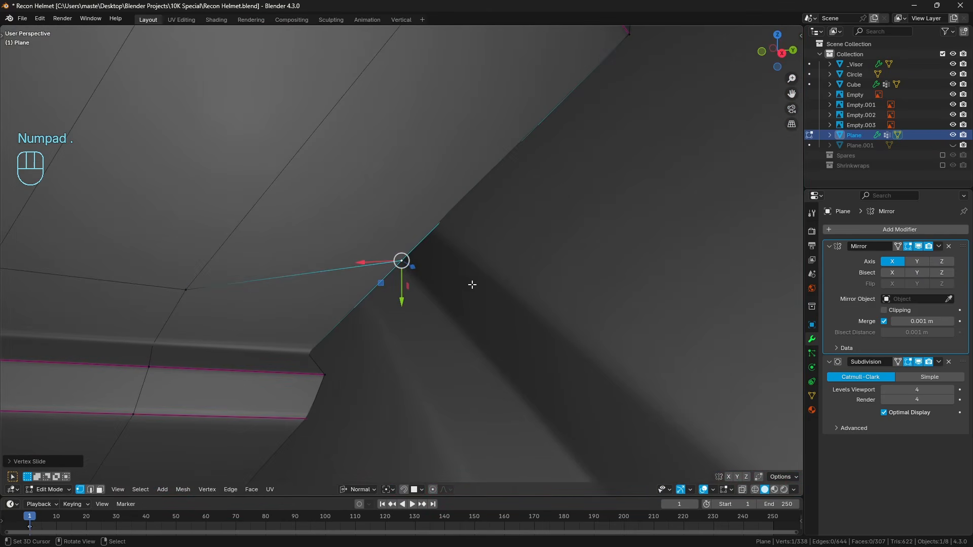
{"action": "key", "text": "g"}
{"action": "key", "text": "g"}
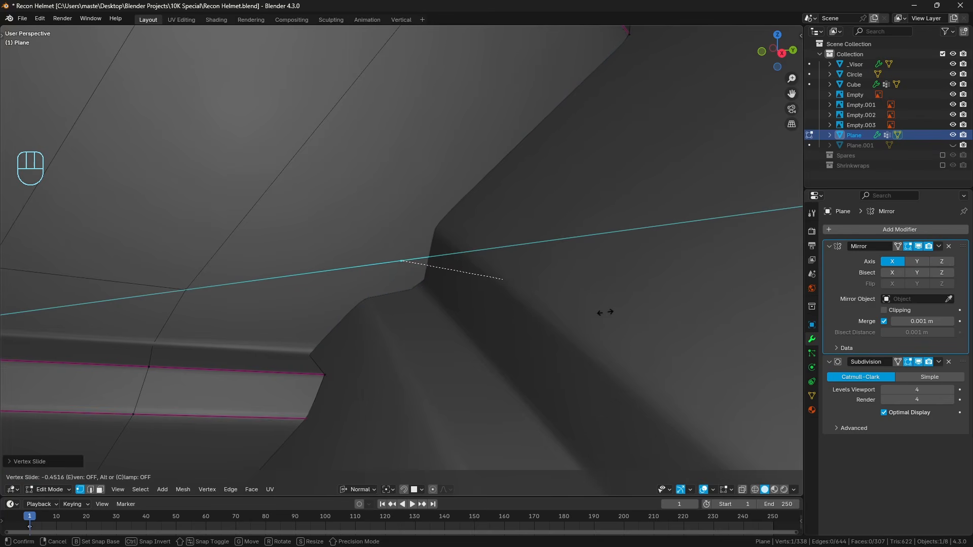
{"action": "left_click", "coordinate": [592, 315]}
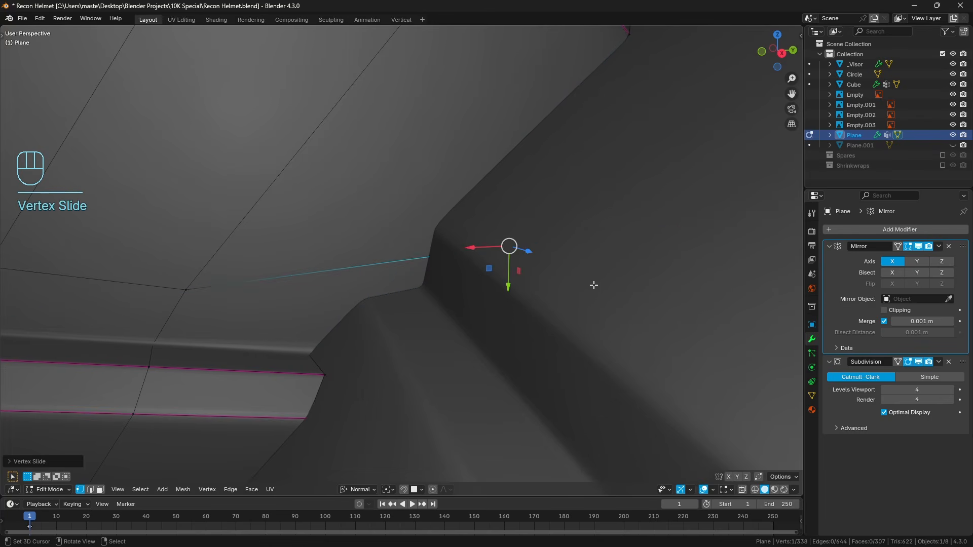
{"action": "key", "text": "z"}
{"action": "key", "text": "z"}
Slide the sunken vertex back towards the raised side panel, and extend it slightly deeper into the shell with clamping off.
{"action": "key", "text": "g"}
{"action": "key", "text": "g"}
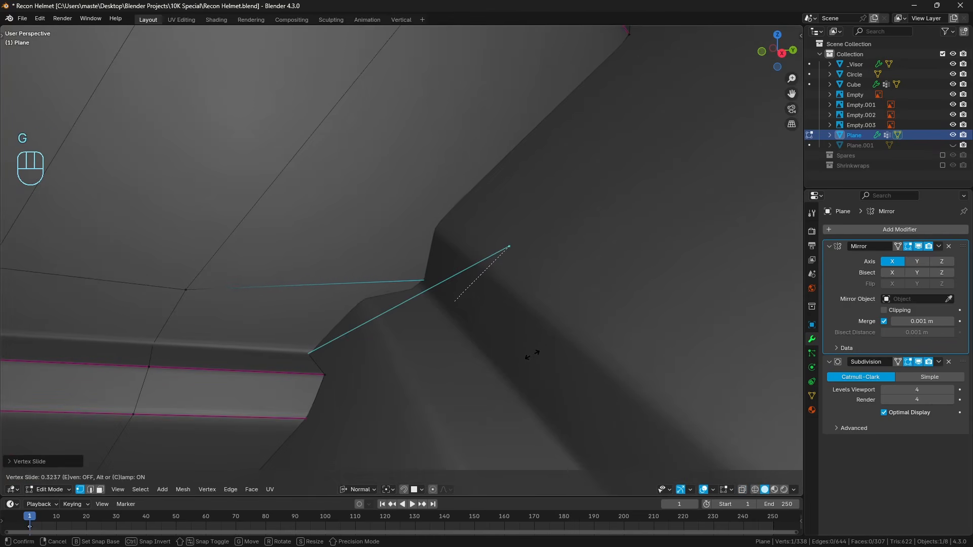
{"action": "left_click", "coordinate": [413, 311]}
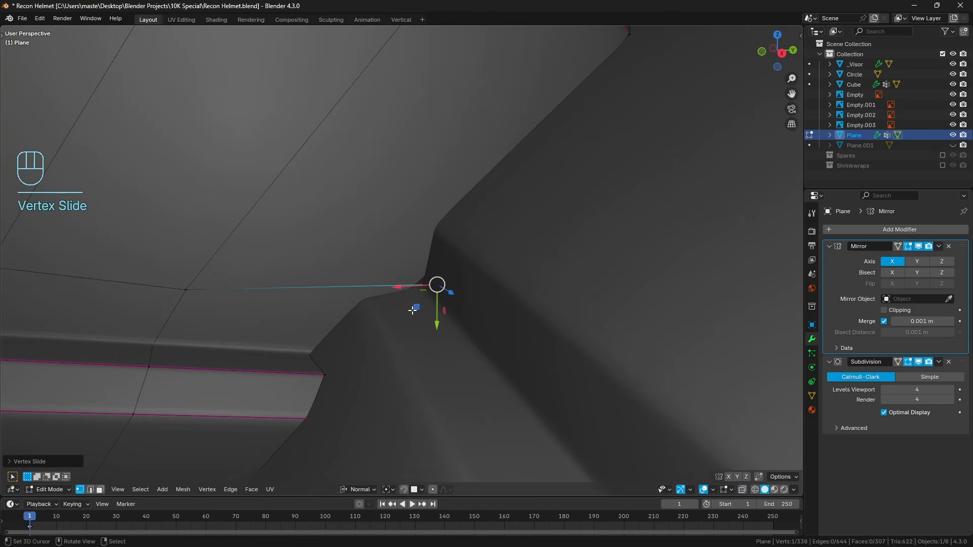
{"action": "key", "text": "g"}
{"action": "key", "text": "g"}
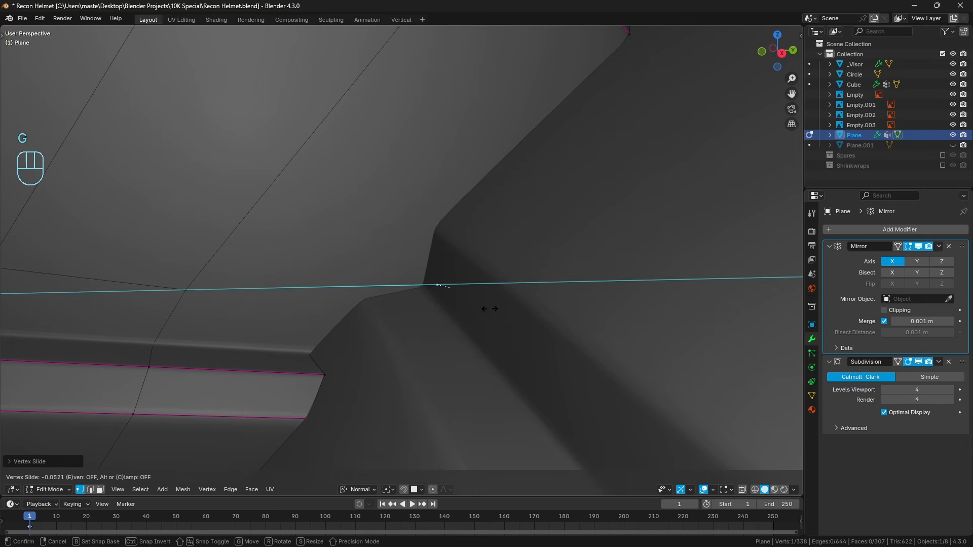
{"action": "left_click", "coordinate": [499, 292]}
{"action": "key", "text": "z"}
{"action": "key", "text": "z"}
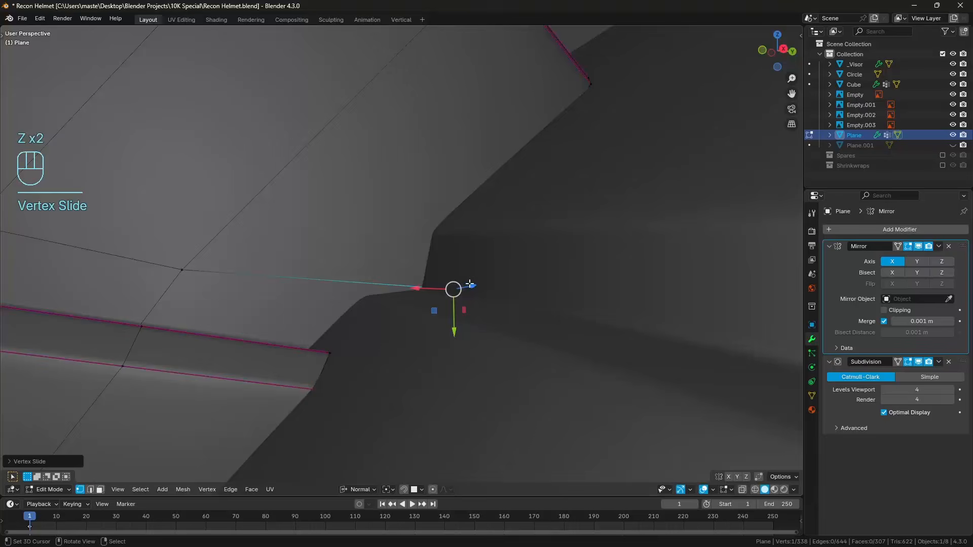
Select the open border edge loop along the mount's underside where it meets the helmet.
{"action": "key", "text": "a"}
{"action": "key", "text": "a"}
{"action": "key", "text": "Tab"}
{"action": "key", "text": "a"}
{"action": "middle_click_drag", "start_coordinate": [315, 321], "coordinate": [446, 260]}
{"action": "key", "text": "a"}
{"action": "left_click", "coordinate": [425, 253]}
{"action": "key", "text": "Tab"}
{"action": "left_click", "coordinate": [446, 257], "text": "alt"}
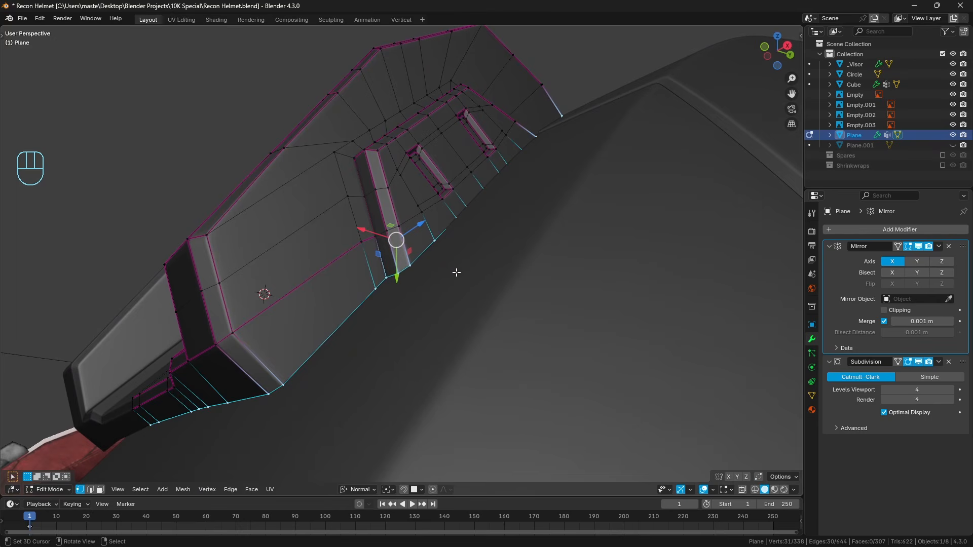
Try edge-sliding the whole underside border loop of the mount.
{"action": "middle_click_drag", "start_coordinate": [451, 275], "coordinate": [422, 289]}
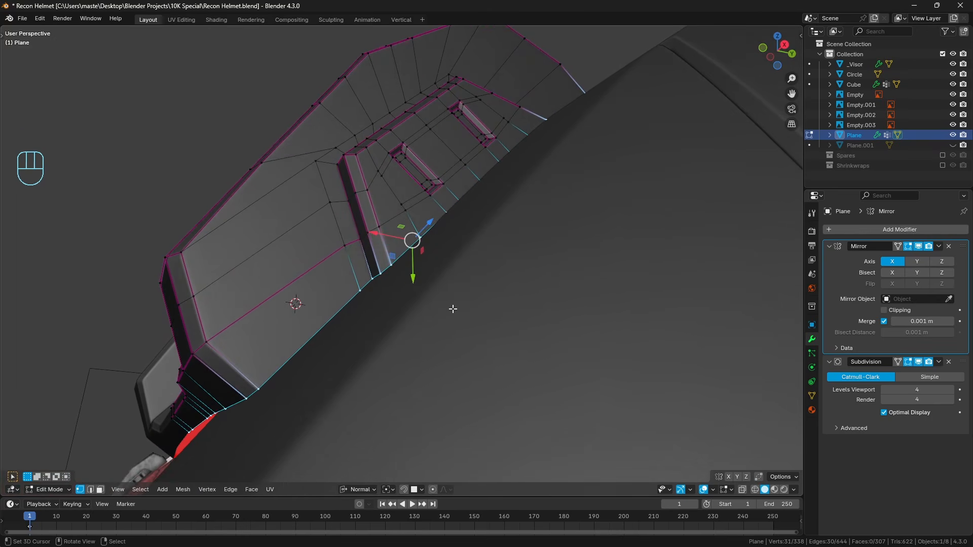
{"action": "key", "text": "g"}
{"action": "key", "text": "g"}
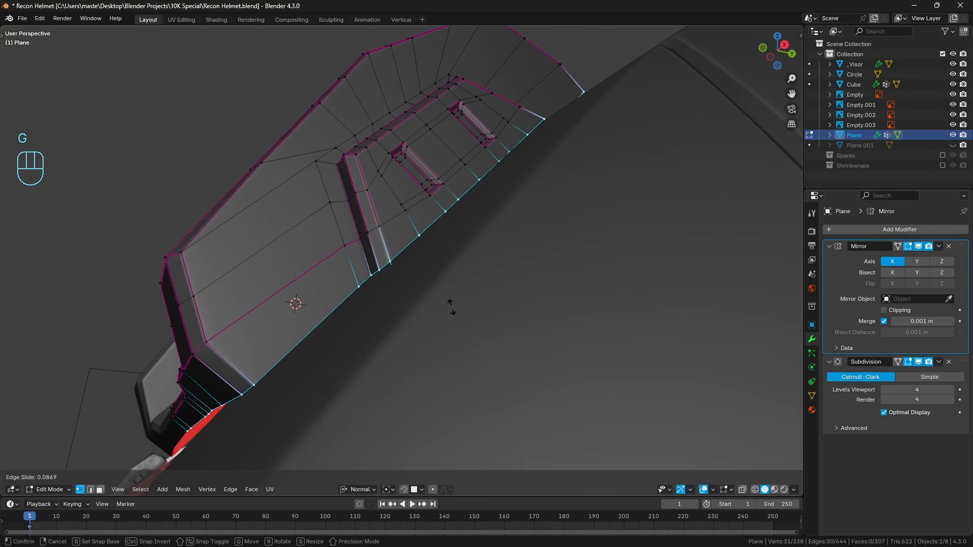
{"action": "left_click", "coordinate": [453, 309]}
Deselect the already sunken vertex and edge-slide the remaining border loop by about -0.40 with clamping off, into the helmet shell.
{"action": "key", "text": "z"}
{"action": "right_click", "coordinate": [565, 130], "text": "shift"}
{"action": "key", "text": "z"}
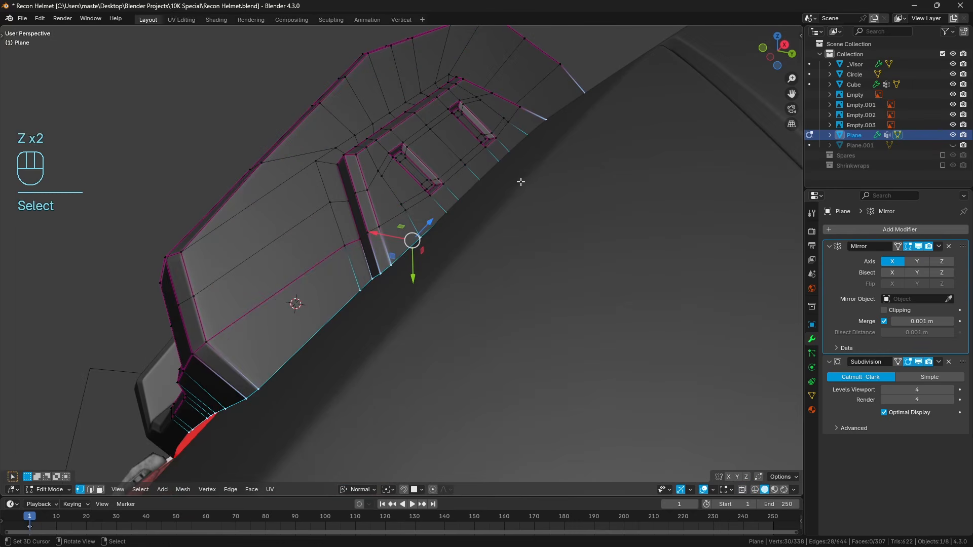
{"action": "key", "text": "g"}
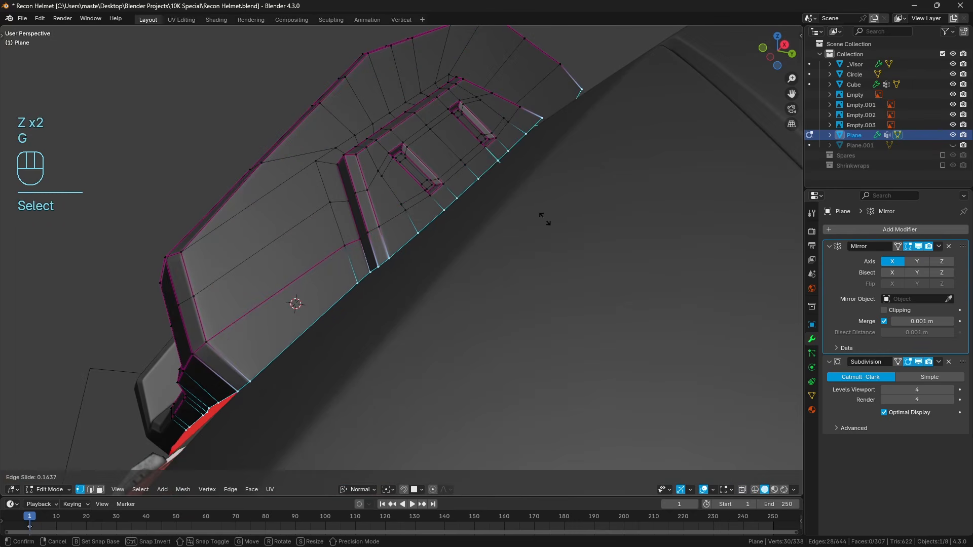
{"action": "key", "text": "g"}
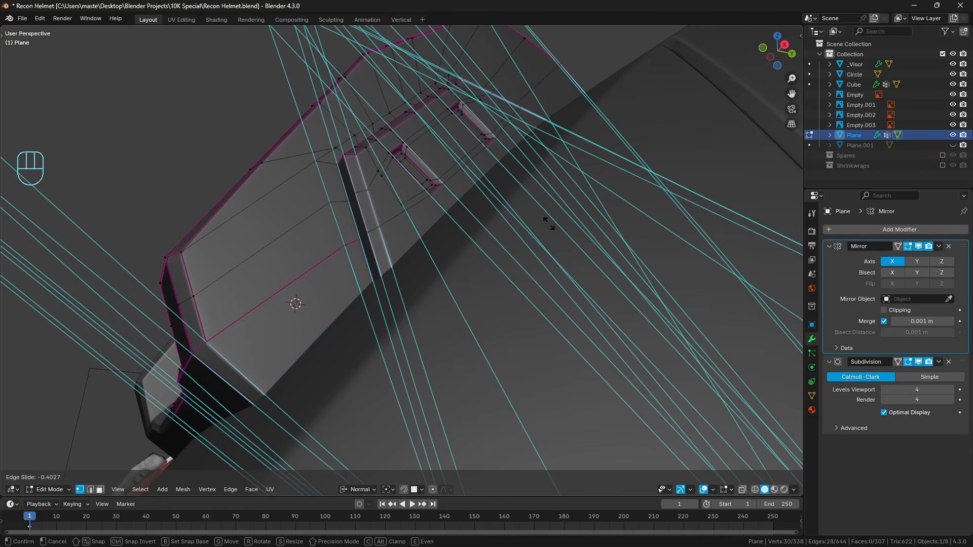
{"action": "left_click", "coordinate": [549, 224]}
Check the mount's extended underside against the helmet shell and return to Object Mode with nothing selected.
{"action": "middle_click_drag", "start_coordinate": [541, 224], "coordinate": [517, 274]}
{"action": "scroll", "coordinate": [563, 212], "scroll_direction": "down", "scroll_amount": 4}
{"action": "key", "text": "z"}
{"action": "middle_click_drag", "start_coordinate": [430, 296], "coordinate": [567, 236]}
{"action": "key", "text": "z"}
{"action": "key", "text": "a"}
{"action": "key", "text": "a"}
{"action": "key", "text": "Tab"}
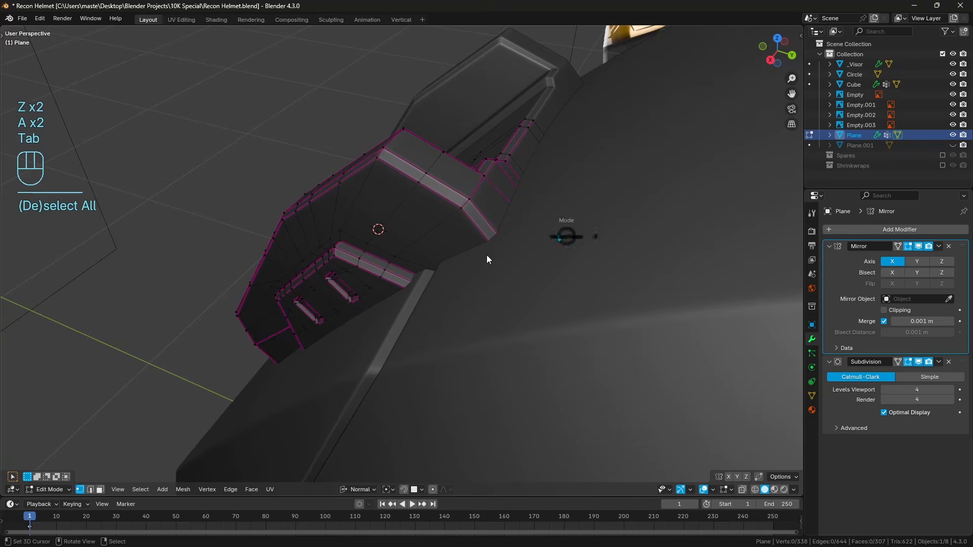
{"action": "key", "text": "a"}
{"action": "key", "text": "a"}
Examine the whole helmet with the mirrored light mount from the front and side, with overlays hidden.
{"action": "scroll", "coordinate": [426, 303], "scroll_direction": "down", "scroll_amount": 4}
{"action": "middle_click_drag", "start_coordinate": [426, 303], "coordinate": [448, 301]}
{"action": "scroll", "coordinate": [417, 290], "scroll_direction": "down", "scroll_amount": 4}
{"action": "scroll", "coordinate": [448, 301], "scroll_direction": "down", "scroll_amount": 2}
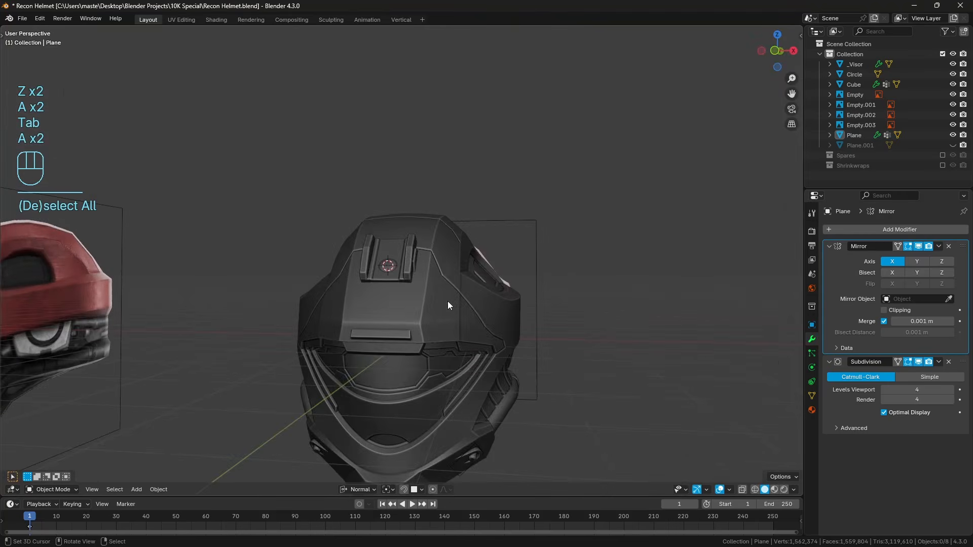
{"action": "scroll", "coordinate": [448, 301], "scroll_direction": "down", "scroll_amount": 2}
{"action": "scroll", "coordinate": [599, 314], "scroll_direction": "up", "scroll_amount": 3}
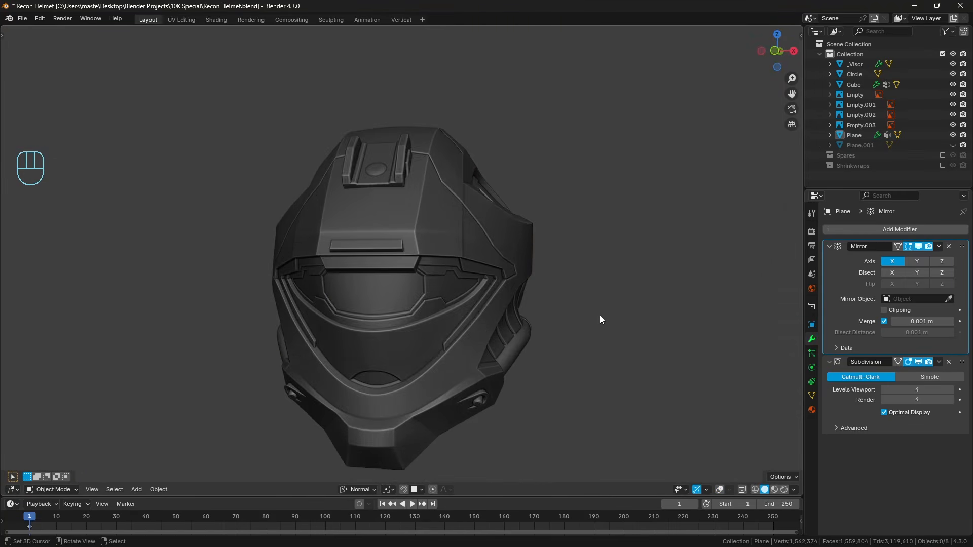
{"action": "middle_click_drag", "start_coordinate": [600, 316], "coordinate": [565, 324]}
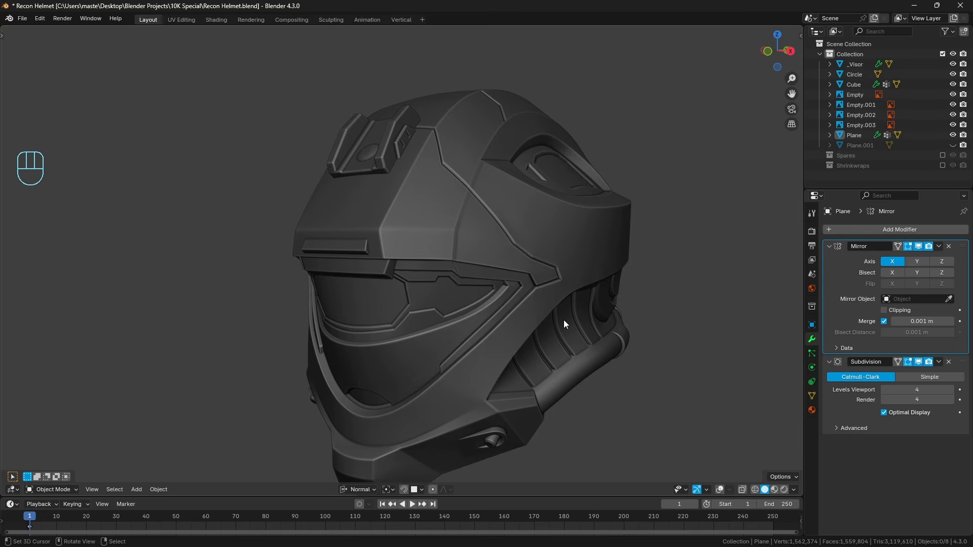
{"action": "middle_click_drag", "start_coordinate": [432, 217], "coordinate": [454, 233]}
{"action": "scroll", "coordinate": [480, 306], "scroll_direction": "up", "scroll_amount": 5}
{"action": "key", "text": "a"}
{"action": "key", "text": "a"}
{"action": "scroll", "coordinate": [400, 227], "scroll_direction": "down", "scroll_amount": 4}
{"action": "scroll", "coordinate": [455, 233], "scroll_direction": "up", "scroll_amount": 1}
{"action": "scroll", "coordinate": [474, 303], "scroll_direction": "down", "scroll_amount": 4}
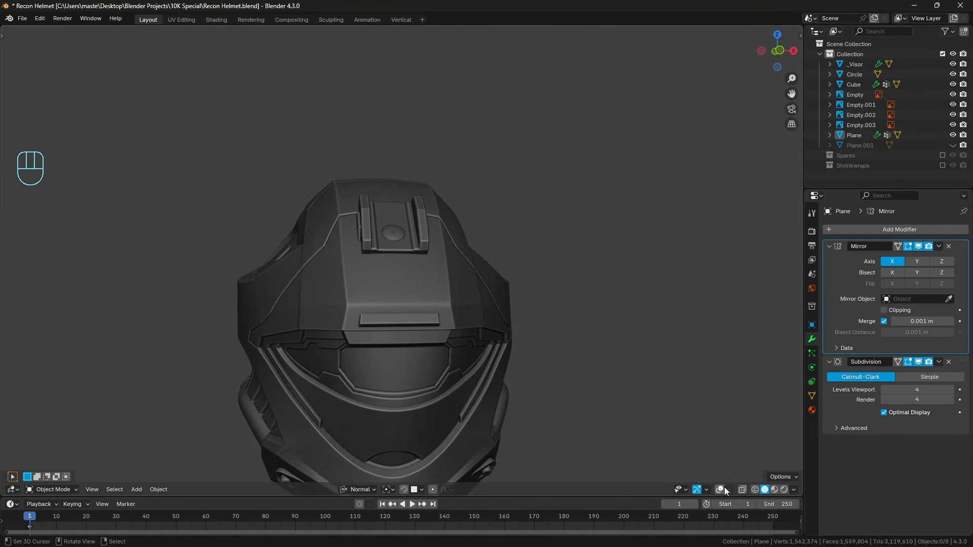
Show overlays again, compare the helmet's wireframe with the reference image in right view, and return to Solid shading.
{"action": "left_click", "coordinate": [724, 489]}
{"action": "mouse_move", "coordinate": [603, 422]}
{"action": "middle_mouse_down"}
{"action": "mouse_move", "coordinate": [586, 342]}
{"action": "mouse_move", "coordinate": [501, 330]}
{"action": "middle_mouse_up"}
{"action": "key", "text": "a"}
{"action": "key", "text": "a"}
{"action": "key", "text": "KP_3"}
{"action": "key", "text": "shift+z"}
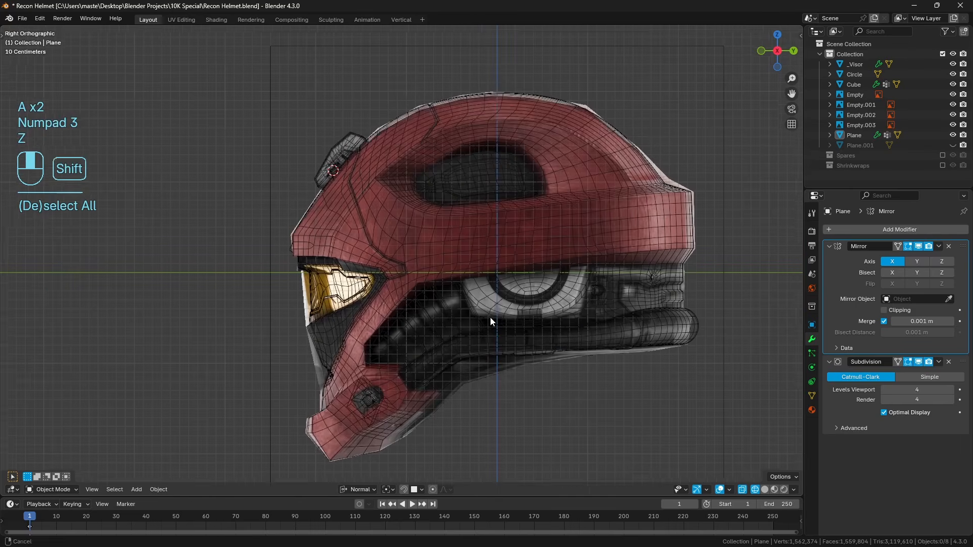
{"action": "scroll", "coordinate": [472, 299], "scroll_direction": "up", "scroll_amount": 1}
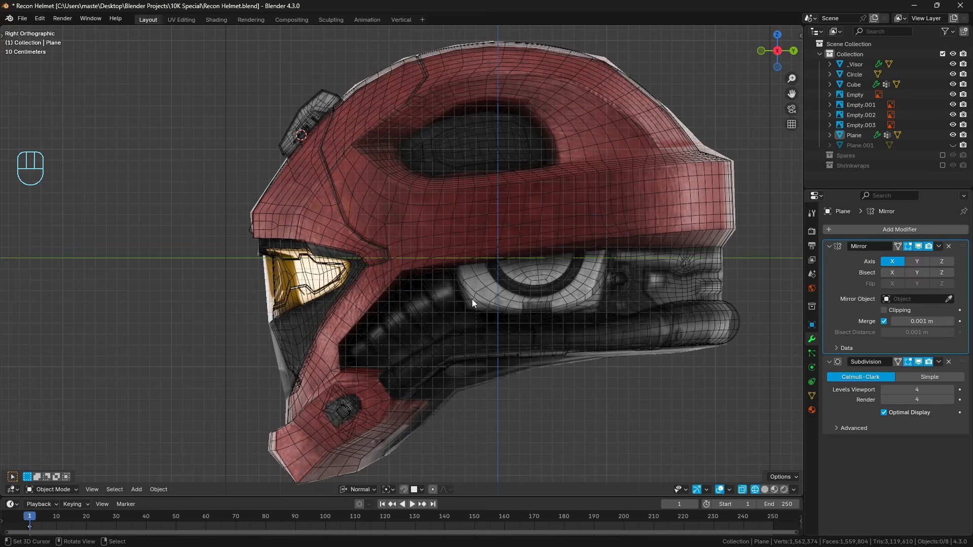
{"action": "key", "text": "z"}
{"action": "left_click", "coordinate": [542, 300]}
Mark the round ear detail below the helmet's side band with temporary annotation strokes.
{"action": "key", "text": "d"}
{"action": "mouse_move", "coordinate": [491, 263]}
{"action": "left_mouse_down"}
{"action": "mouse_move", "coordinate": [501, 277]}
{"action": "mouse_move", "coordinate": [563, 265]}
{"action": "left_mouse_up"}
{"action": "key", "text": "d"}
{"action": "right_click_drag", "start_coordinate": [492, 269], "coordinate": [558, 278]}
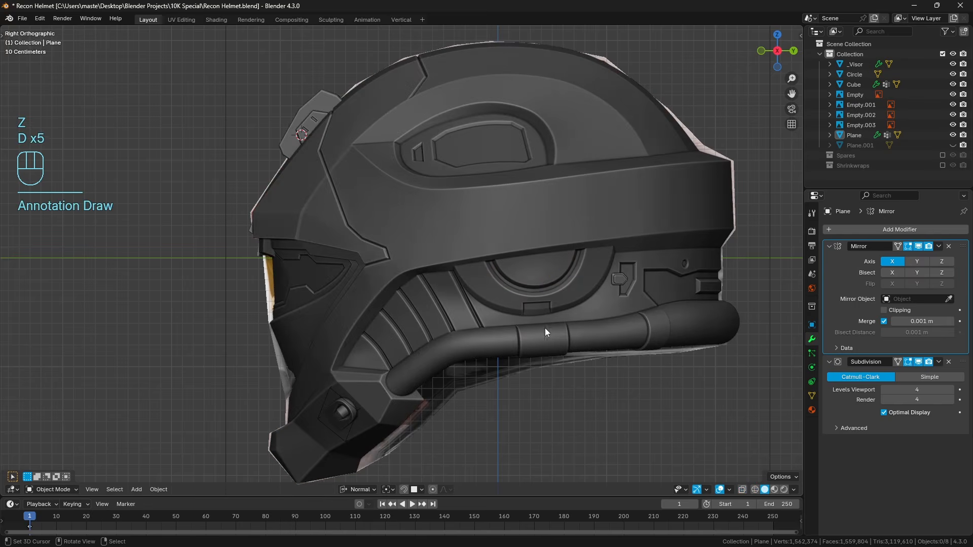
{"action": "middle_click_drag", "start_coordinate": [569, 322], "coordinate": [504, 320], "text": "shift"}
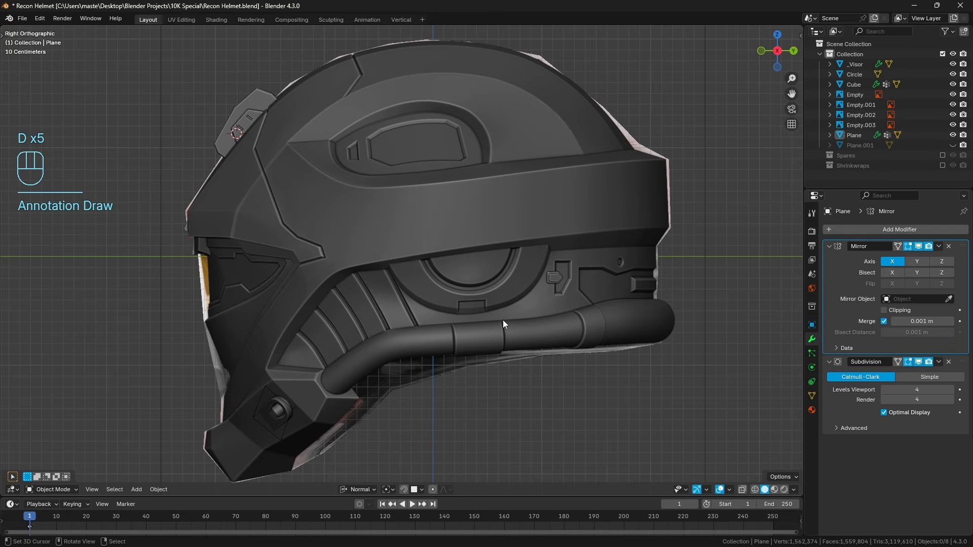